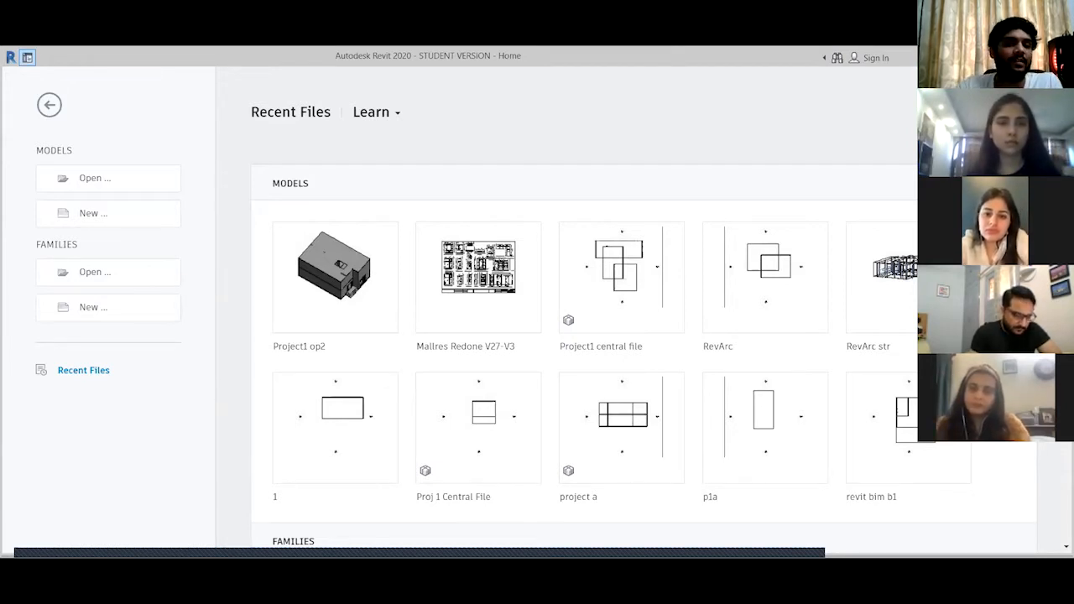
Create a new project from the Architectural Template
left_click(144, 218)
left_click(485, 211)
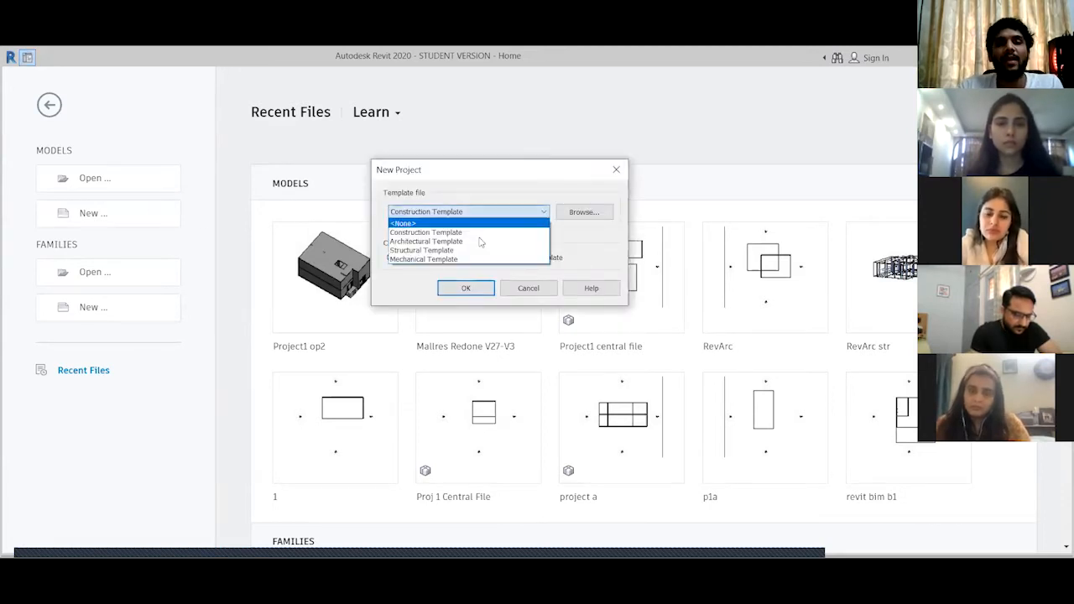
left_click(480, 242)
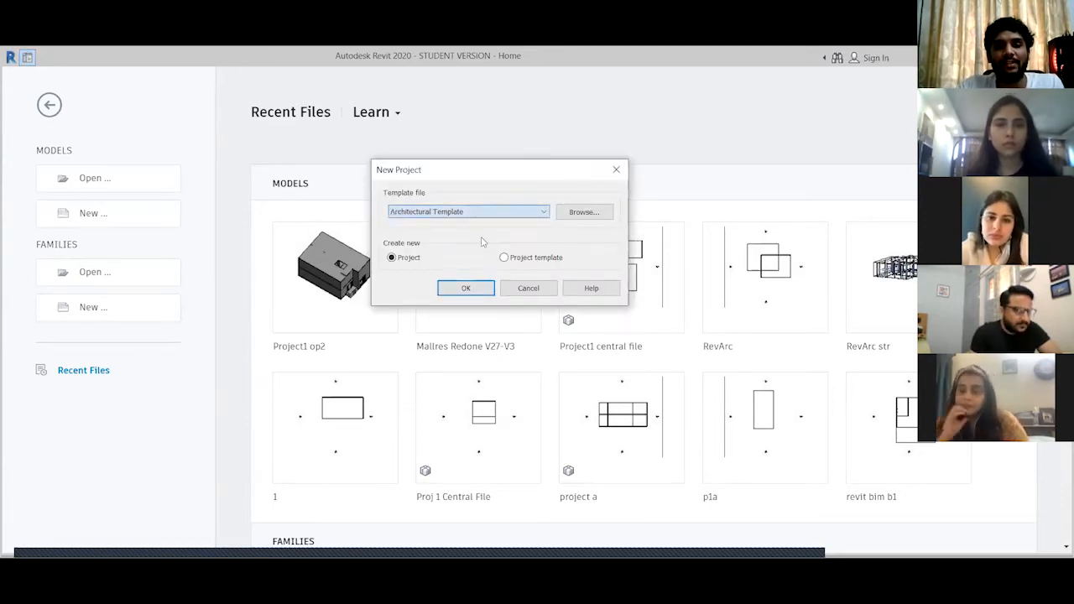
left_click(465, 288)
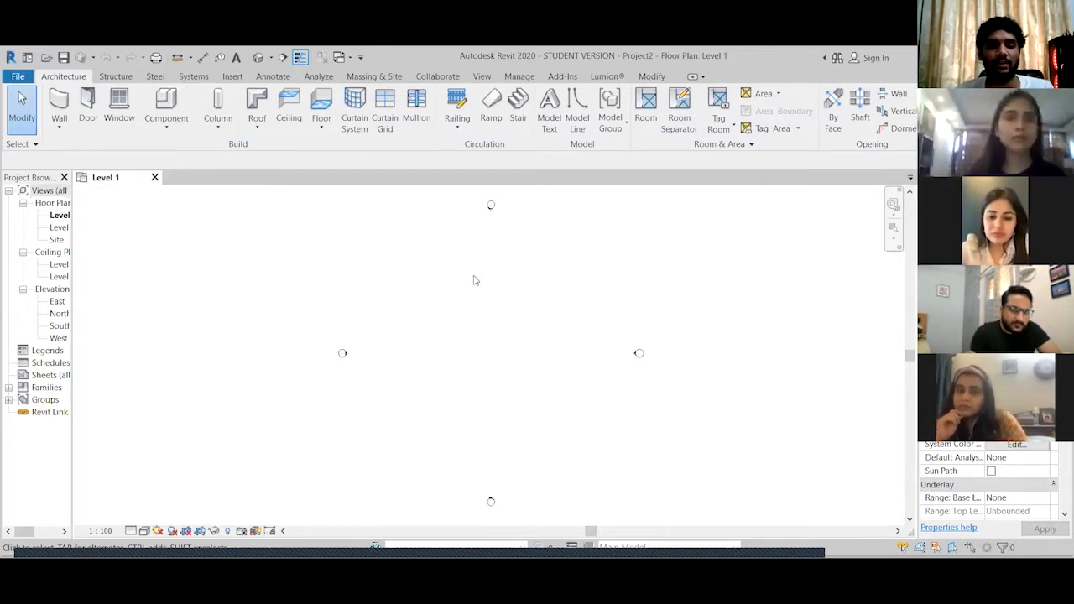
Close the Project Browser and the Properties palette
left_click(64, 177)
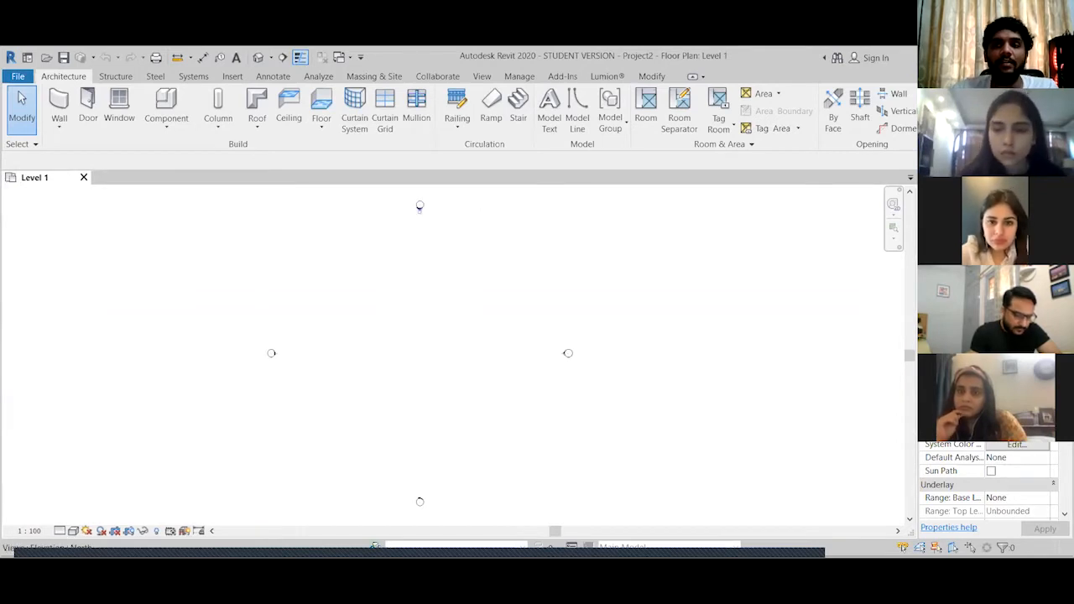
left_click(1063, 177)
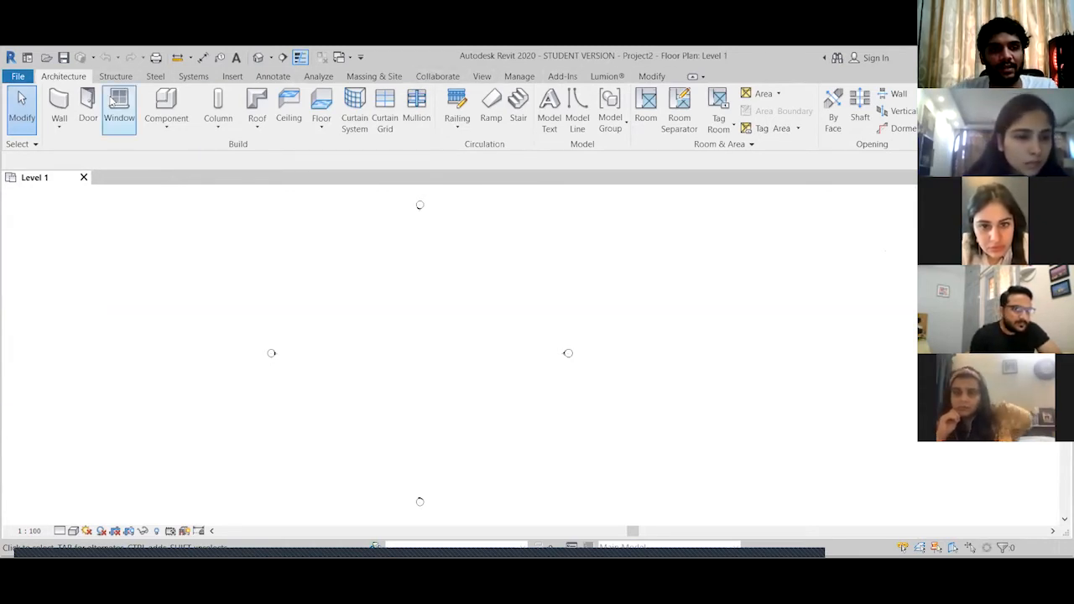
left_click(157, 77)
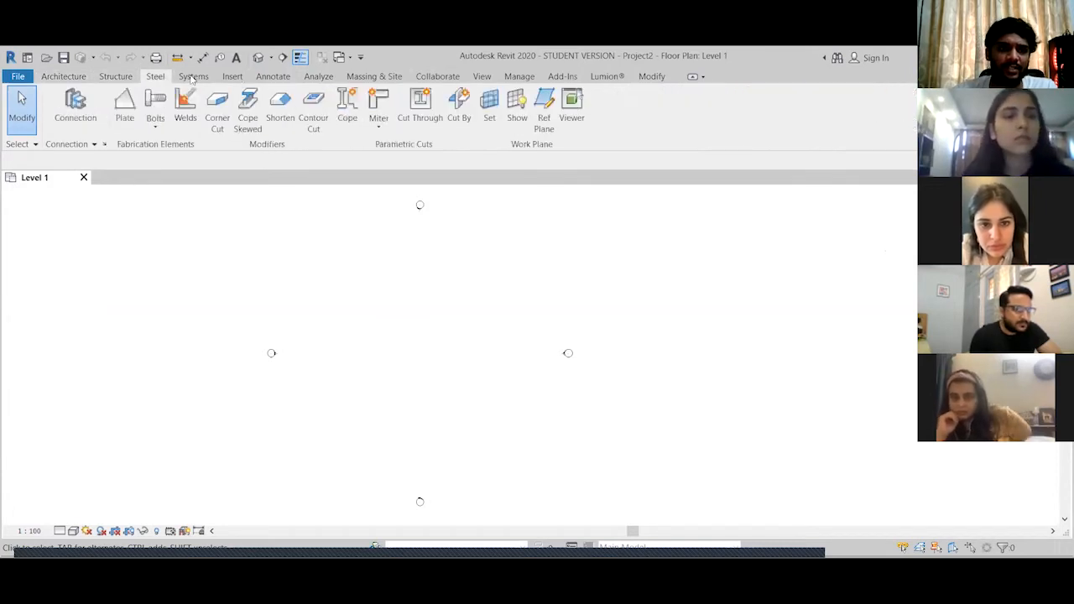
left_click(232, 77)
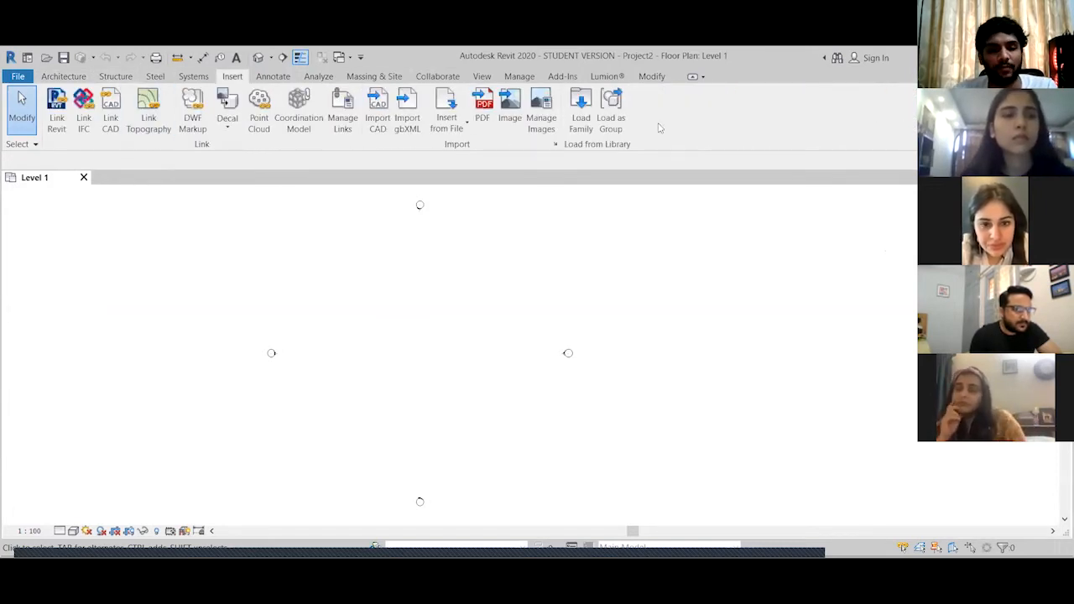
left_click(63, 76)
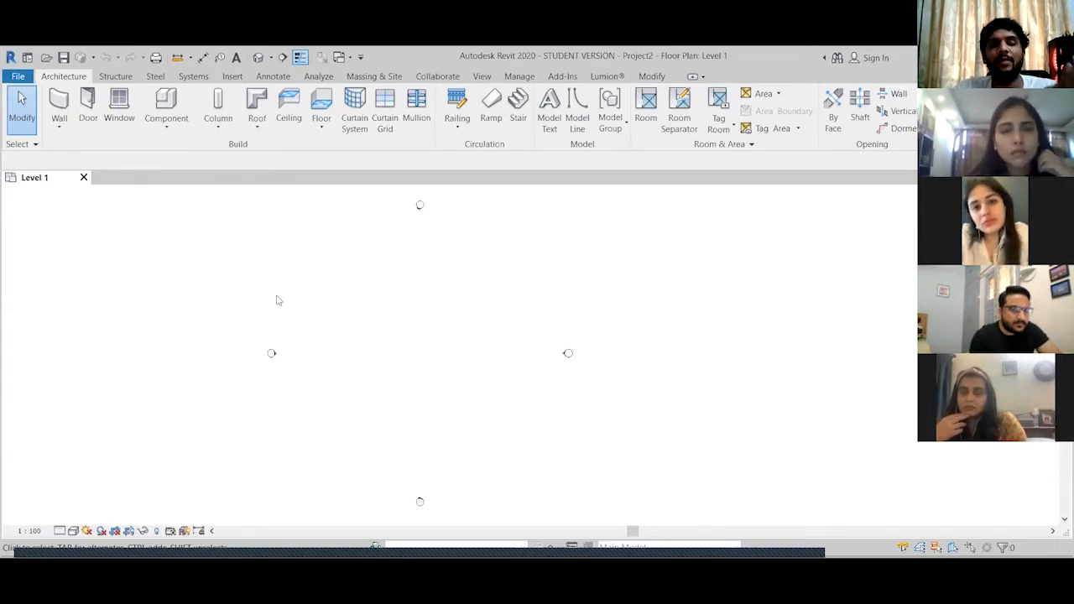
Redisplay the Project Browser and Properties palette, and widen their shared docked column enough to read the view names
left_click(484, 77)
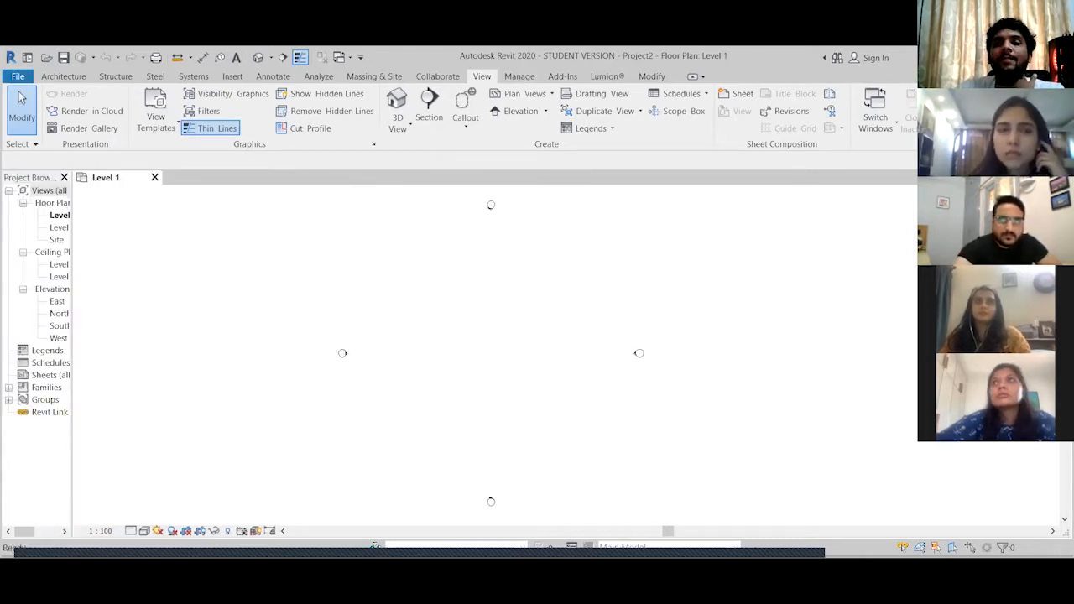
left_click_drag(74, 241, 152, 240)
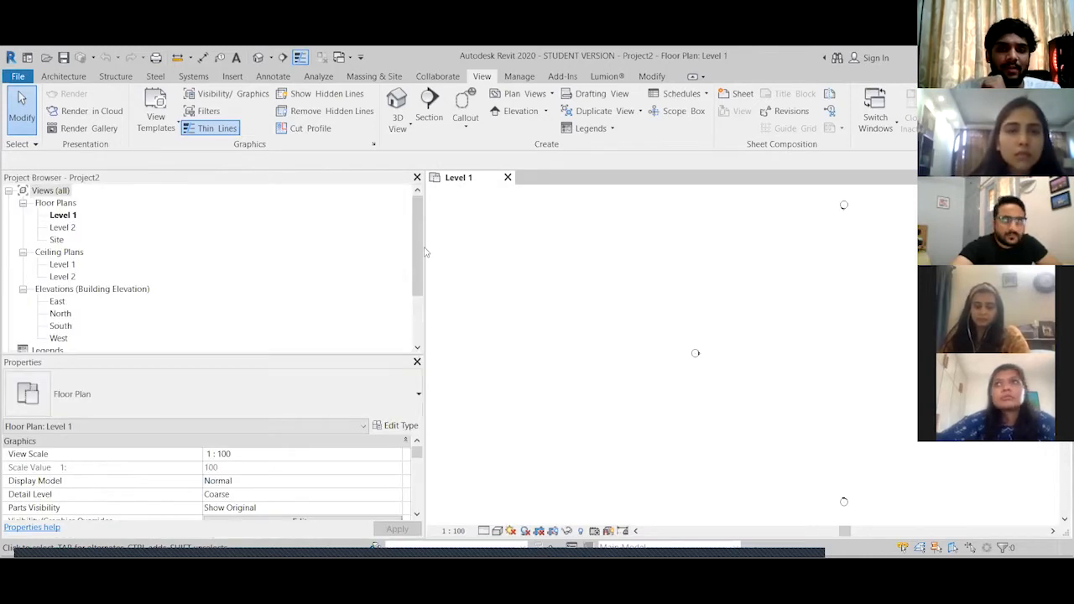
left_click_drag(426, 246, 156, 247)
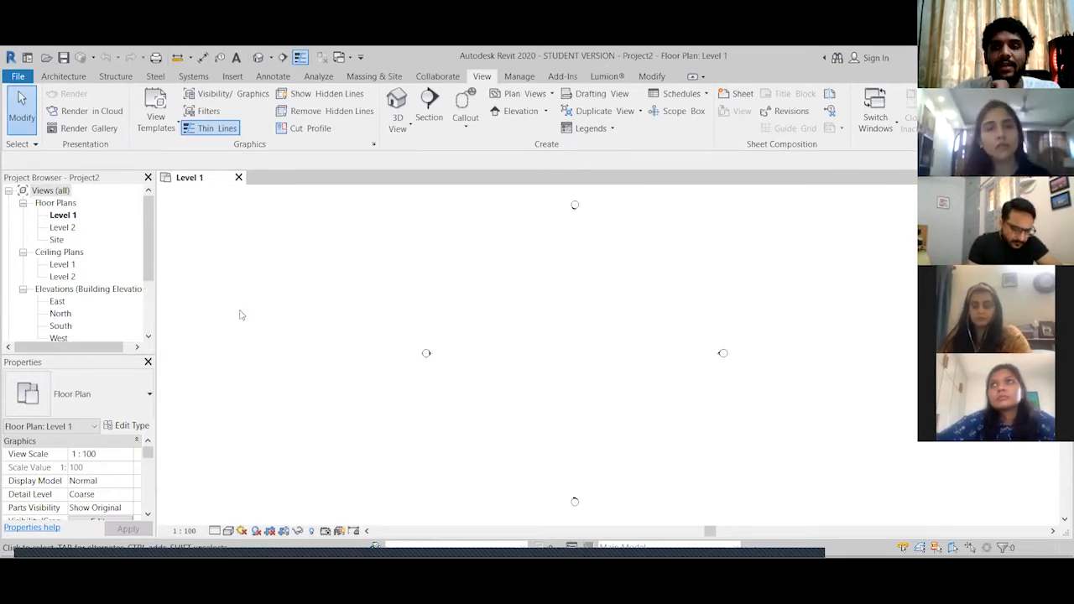
Undock the Properties palette and redock it on the opposite side of the drawing area from the Project Browser
left_click_drag(239, 310, 1036, 218)
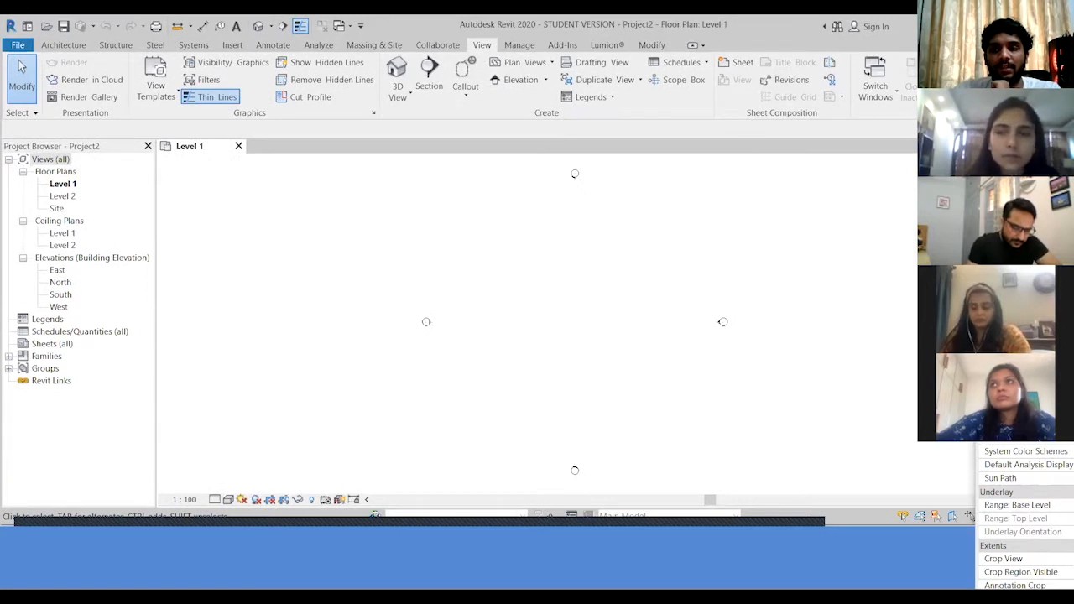
double_click(1036, 218)
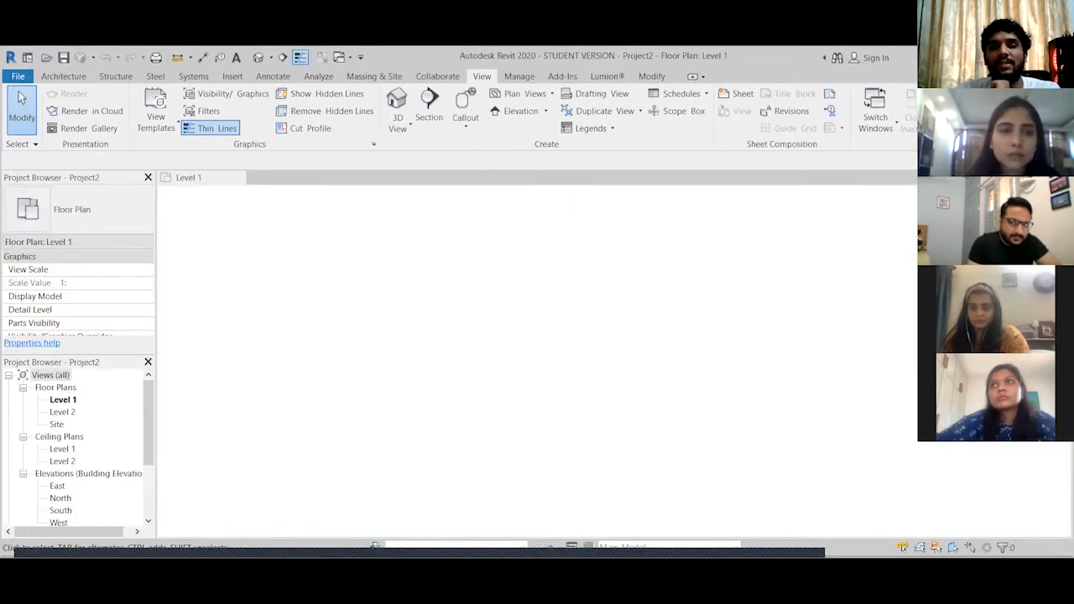
left_click_drag(76, 178, 90, 191)
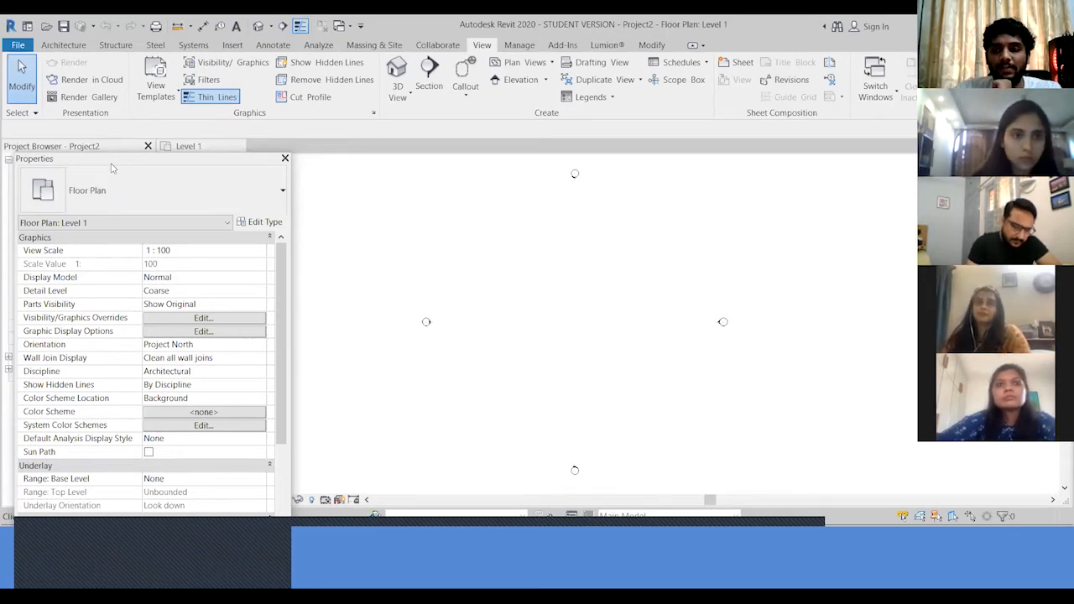
left_click_drag(112, 164, 565, 245)
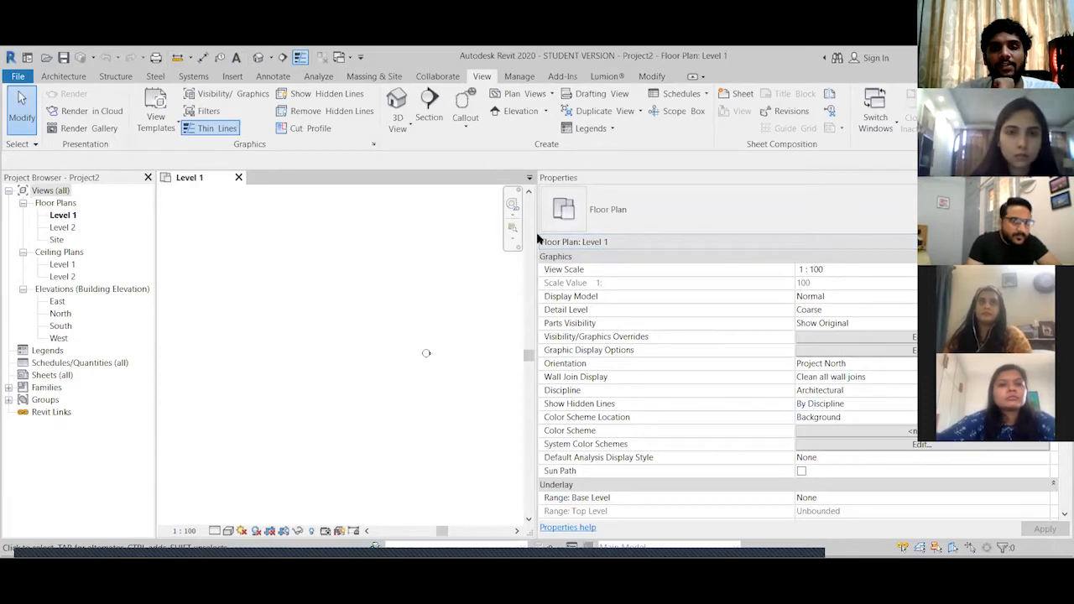
Narrow the Properties palette and the Project Browser to enlarge the drawing area
left_click_drag(537, 240, 864, 273)
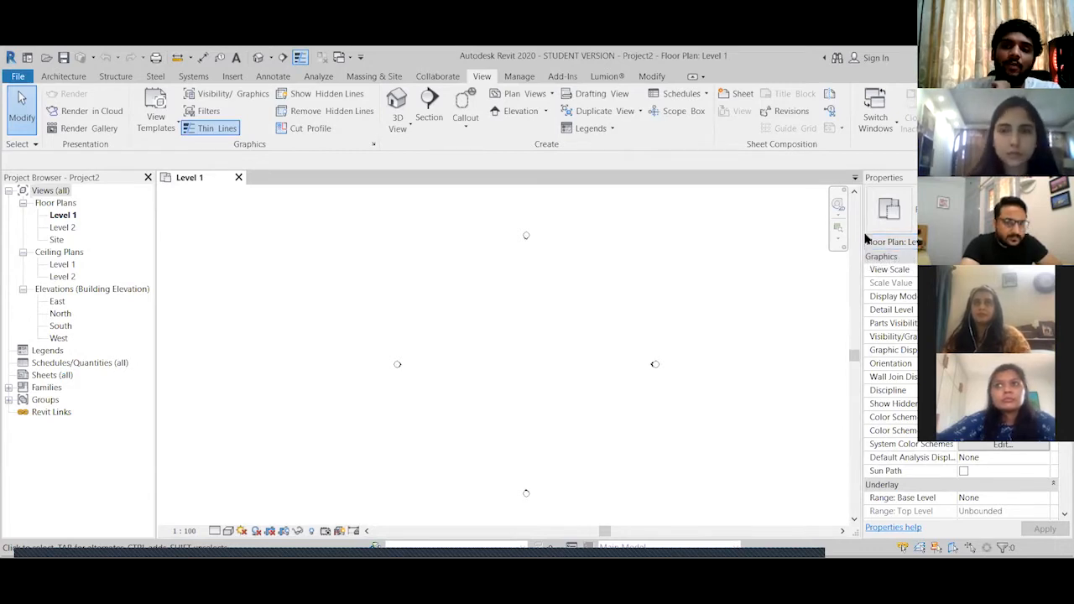
left_click_drag(864, 241, 918, 241)
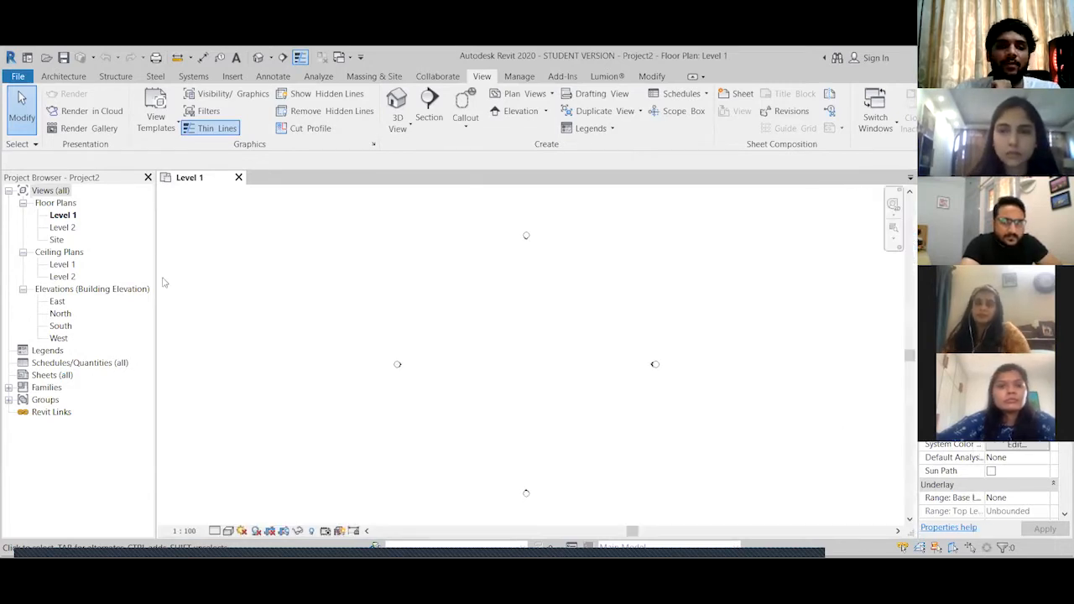
left_click_drag(155, 264, 130, 280)
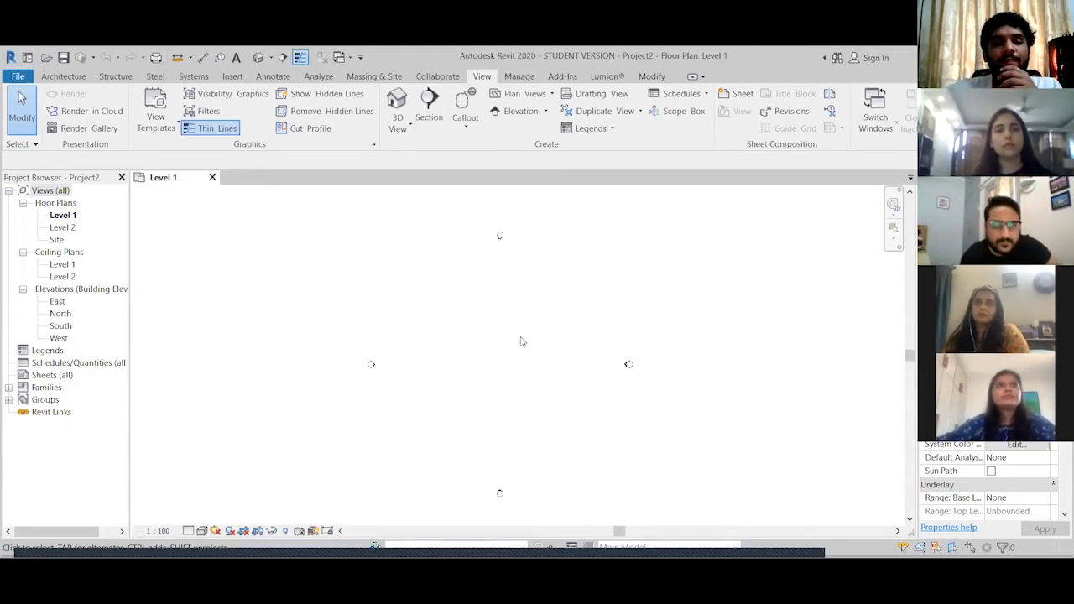
middle_click_drag(513, 332, 515, 324)
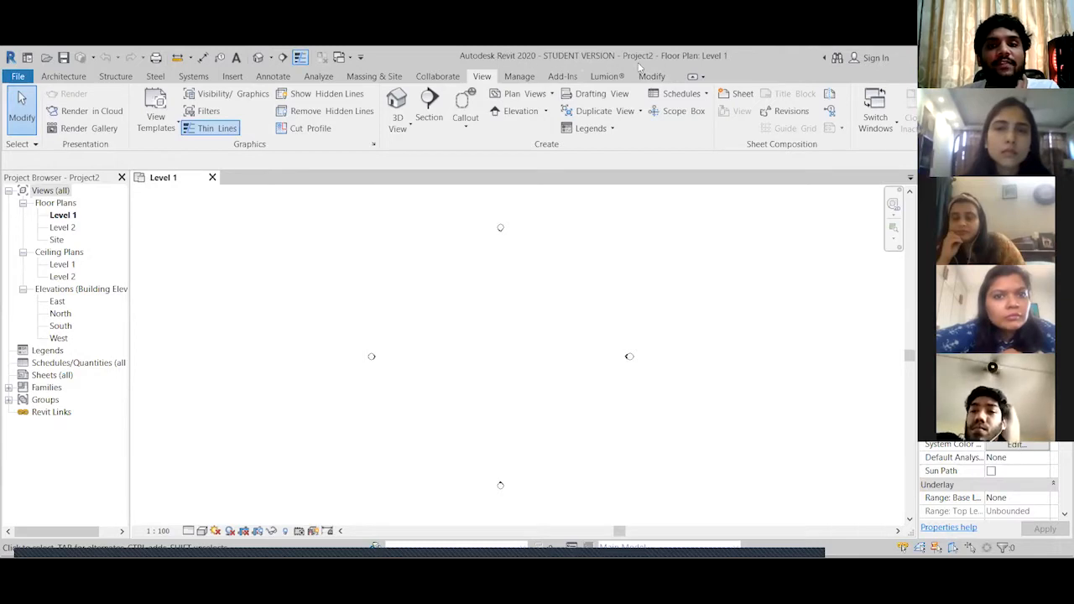
Close the Level 1 view of the new project and open the recent model Mallres Redone V27-V3
left_click(213, 178)
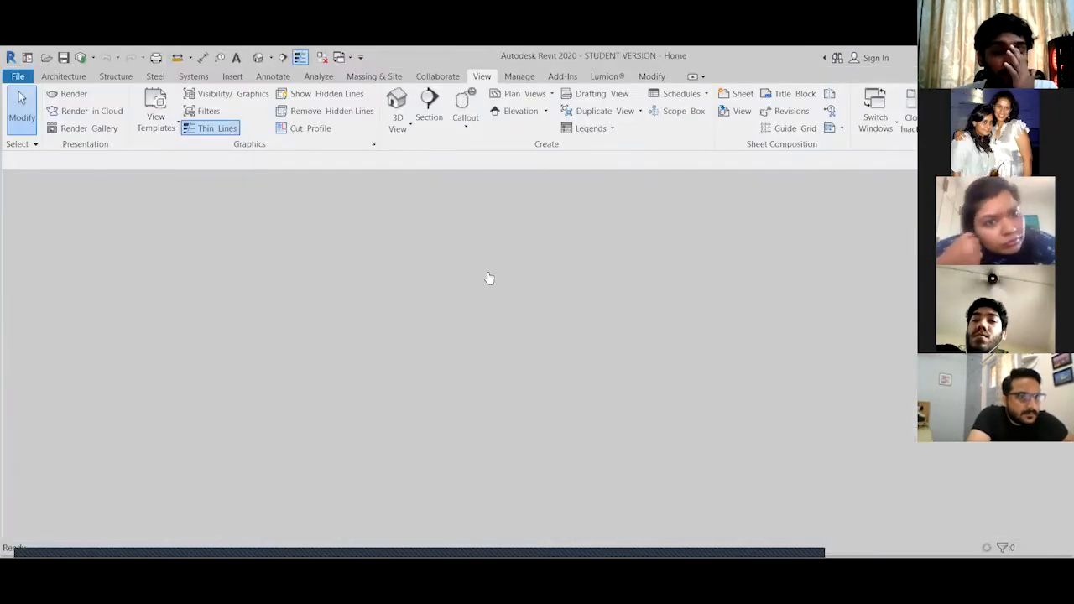
left_click(490, 280)
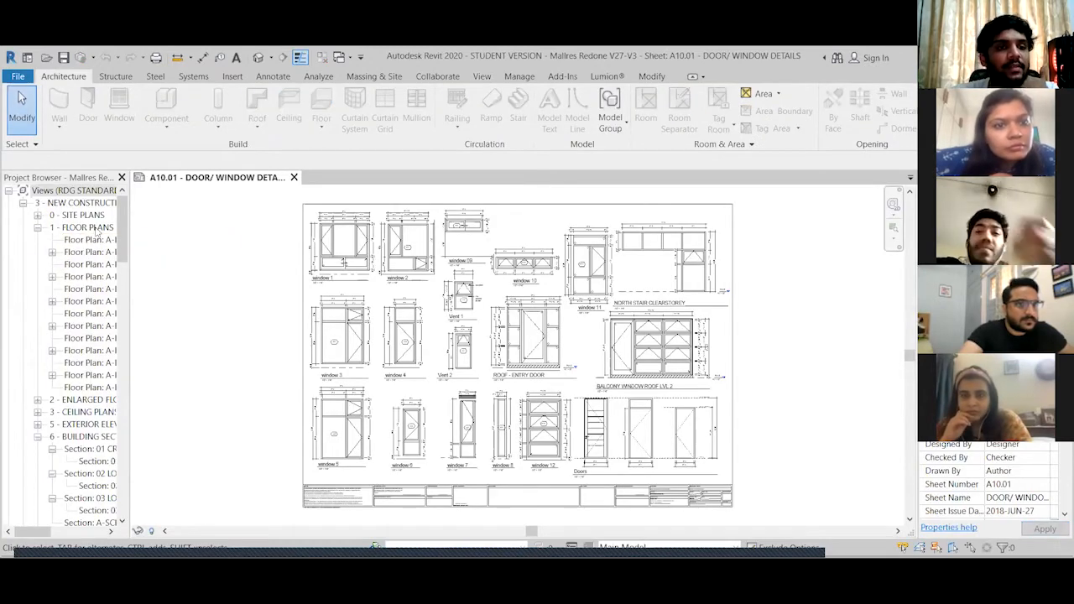
Open the floor plan A-FP00 (COLUMN MARKING PLAN) and close the A10.01 door/window details sheet
double_click(90, 239)
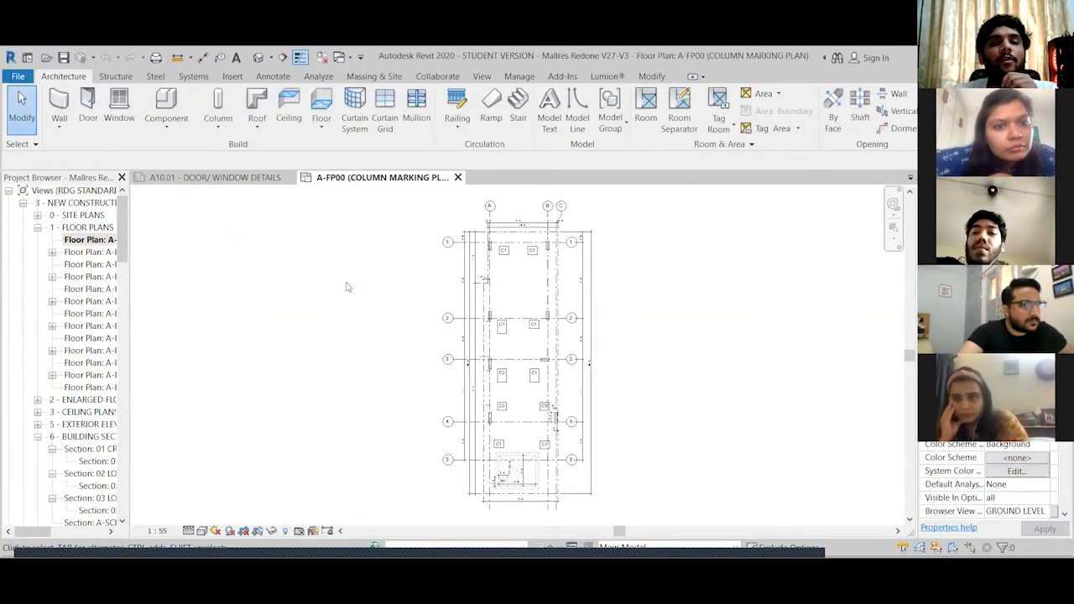
left_click(291, 177)
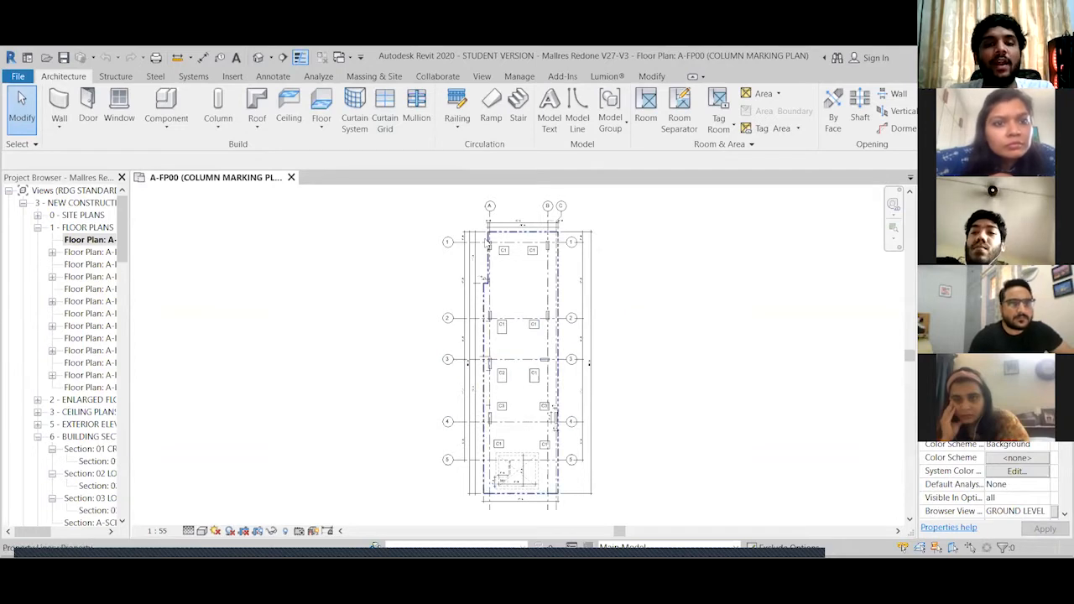
scroll(484, 237, "up", 1)
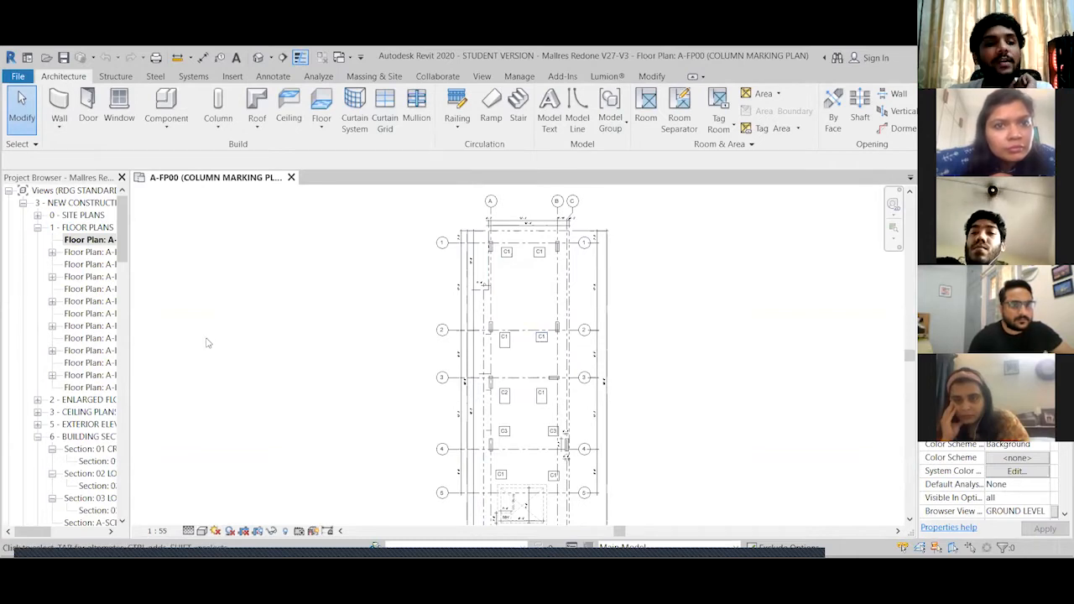
Open the default 3D view and orbit the building from the top view to an angled view of its facades
left_click(482, 77)
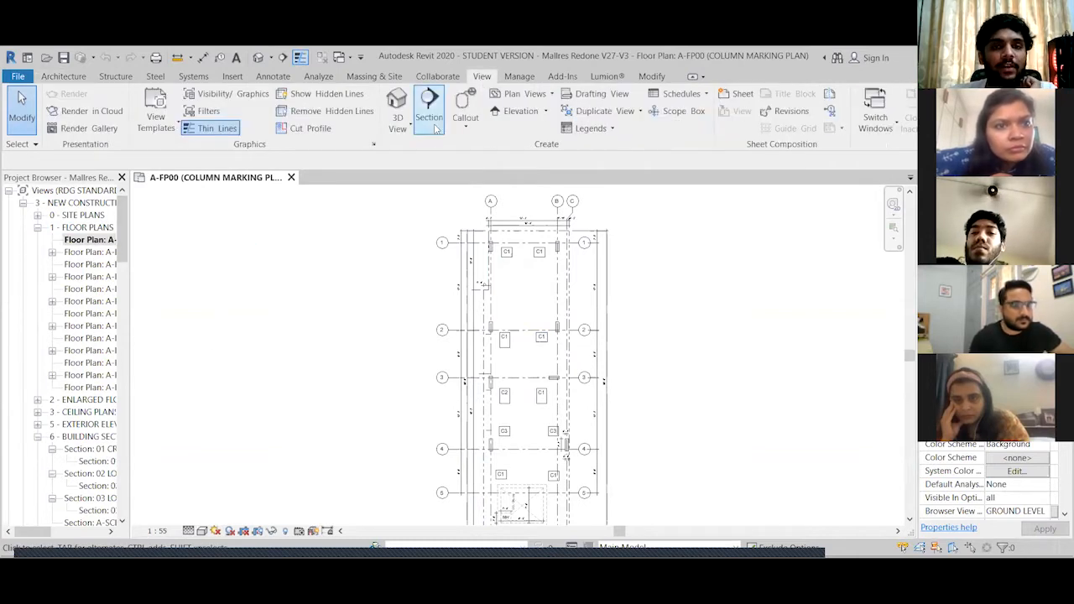
left_click(398, 99)
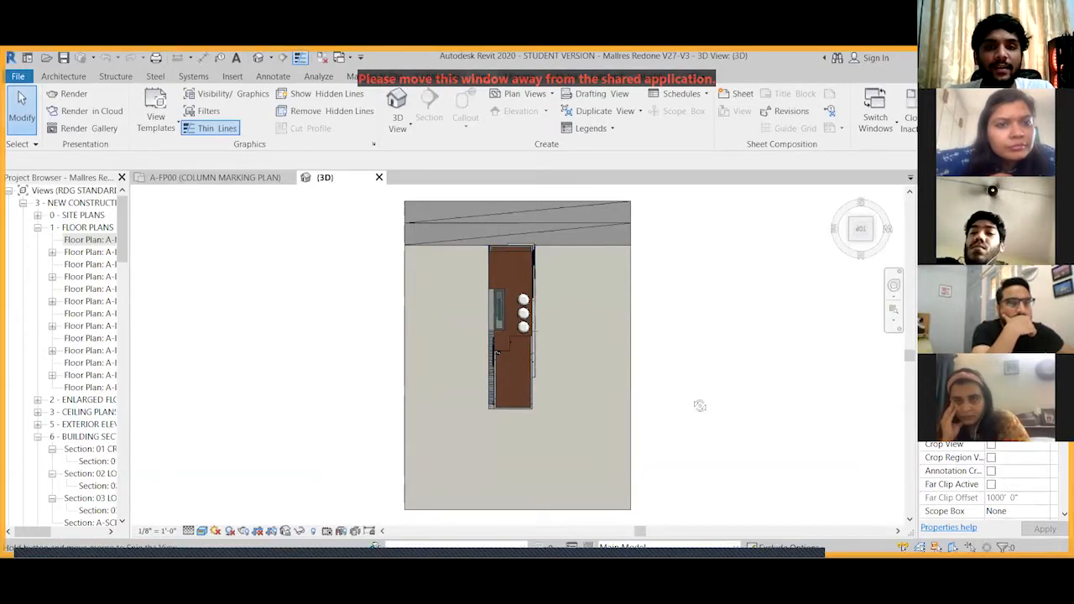
middle_click_drag(699, 405, 544, 270, "shift")
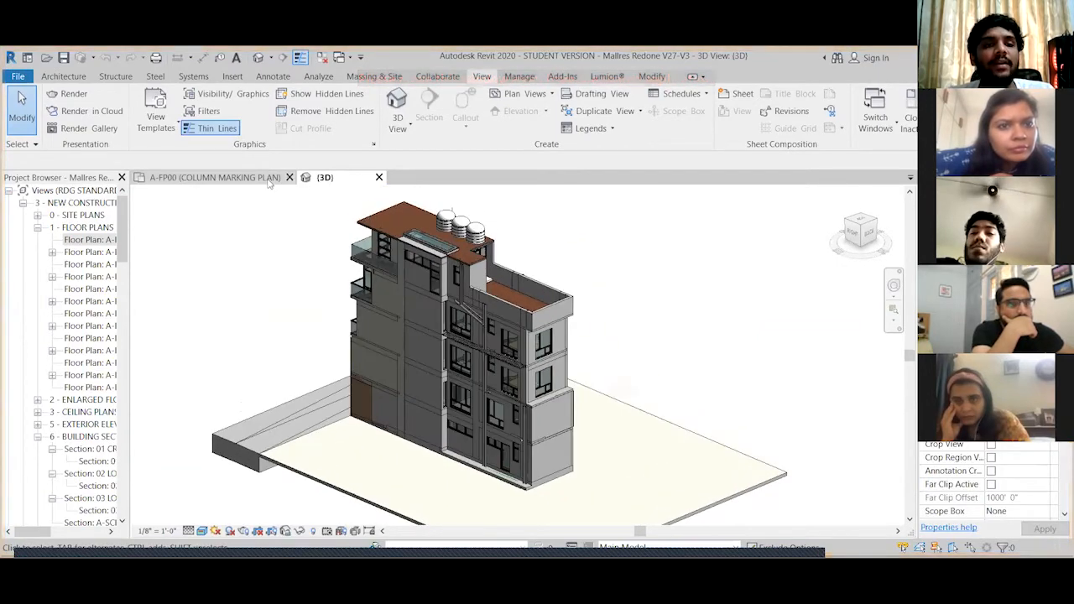
Return to the column marking plan, then open the Doors legend and view all its door elevations
left_click(269, 179)
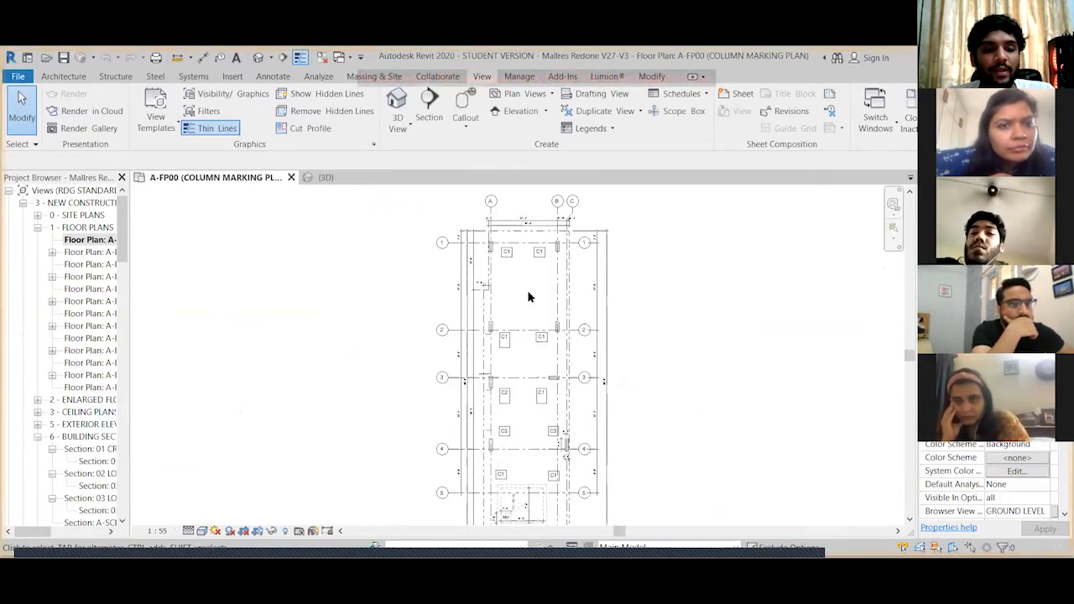
left_click_drag(123, 235, 139, 442)
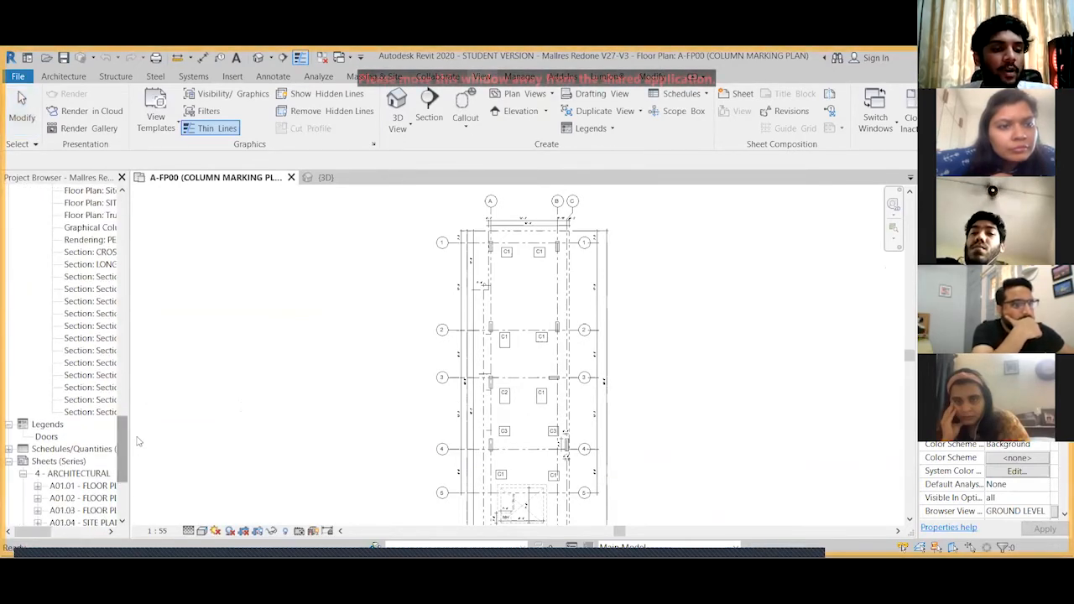
double_click(46, 437)
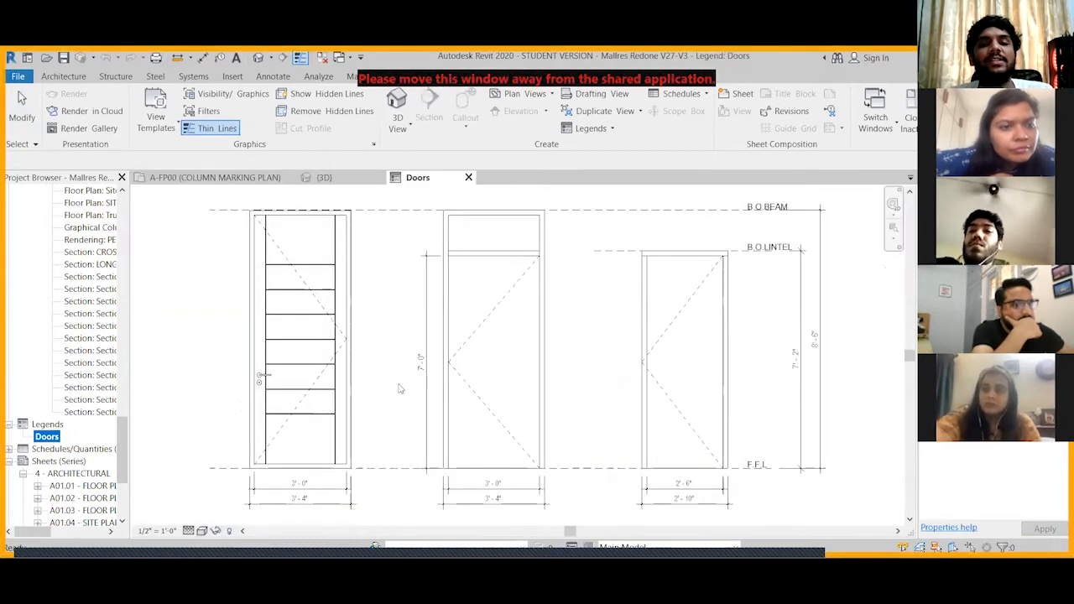
scroll(399, 387, "down", 2)
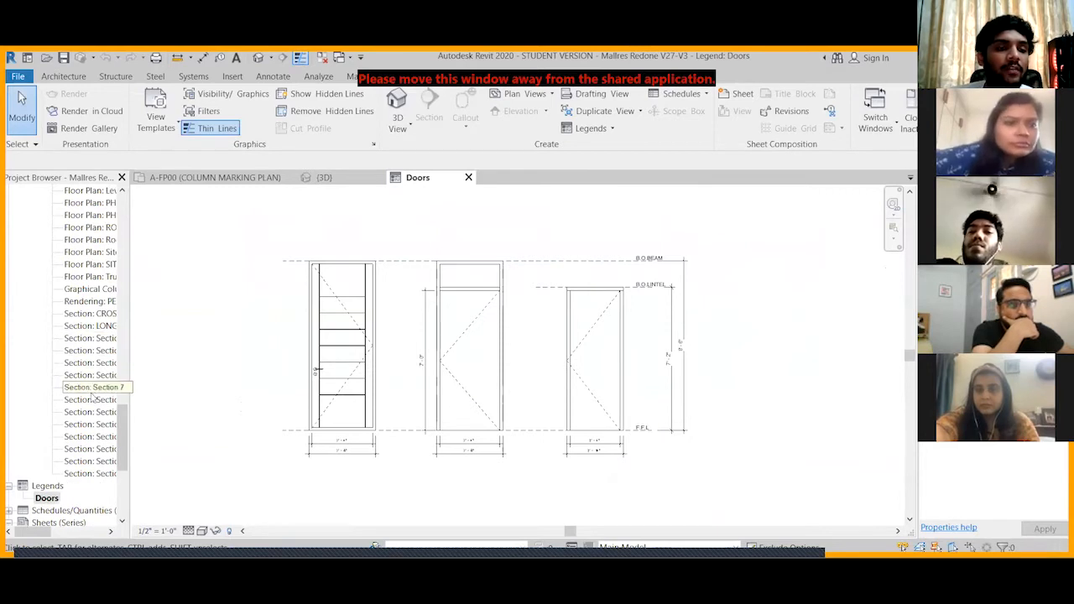
Open the architectural sheet A01.01 - FLOOR PLAN LEVEL G, 01 to view its plans
scroll(80, 403, "down", 1)
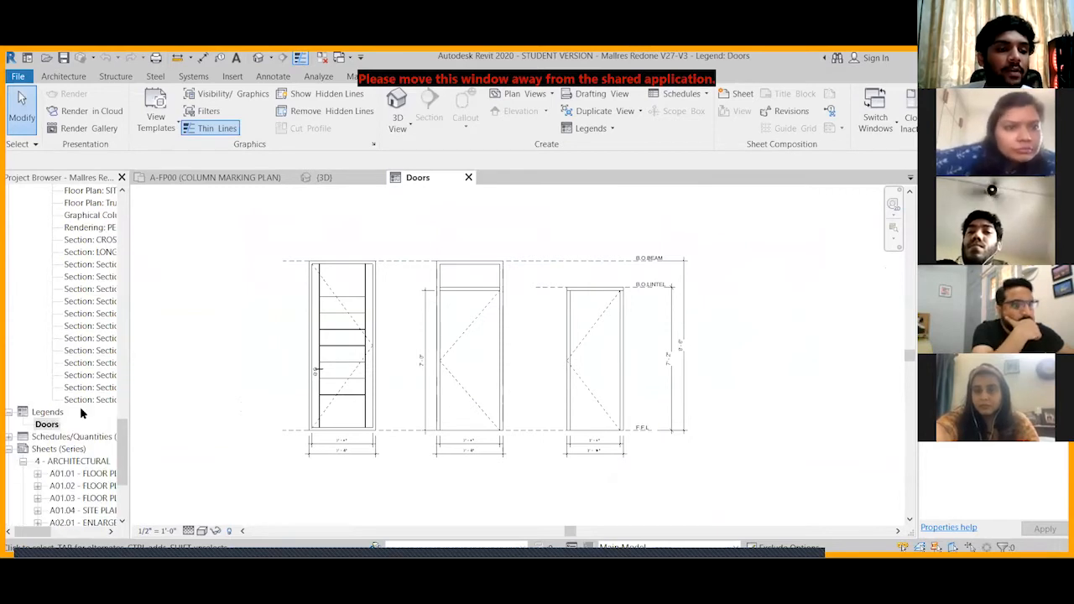
double_click(88, 475)
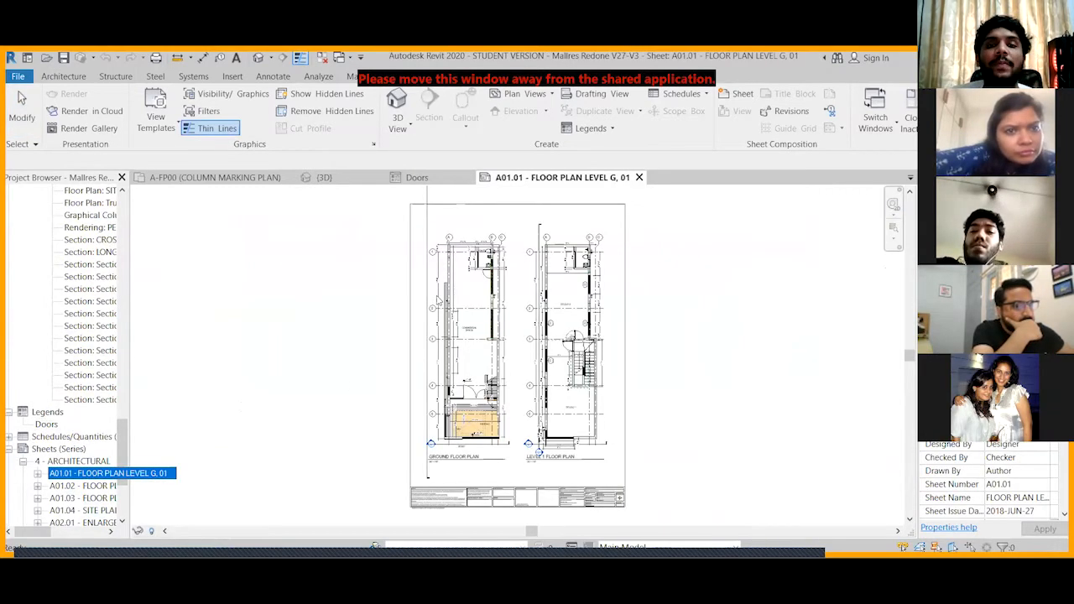
left_click(620, 322)
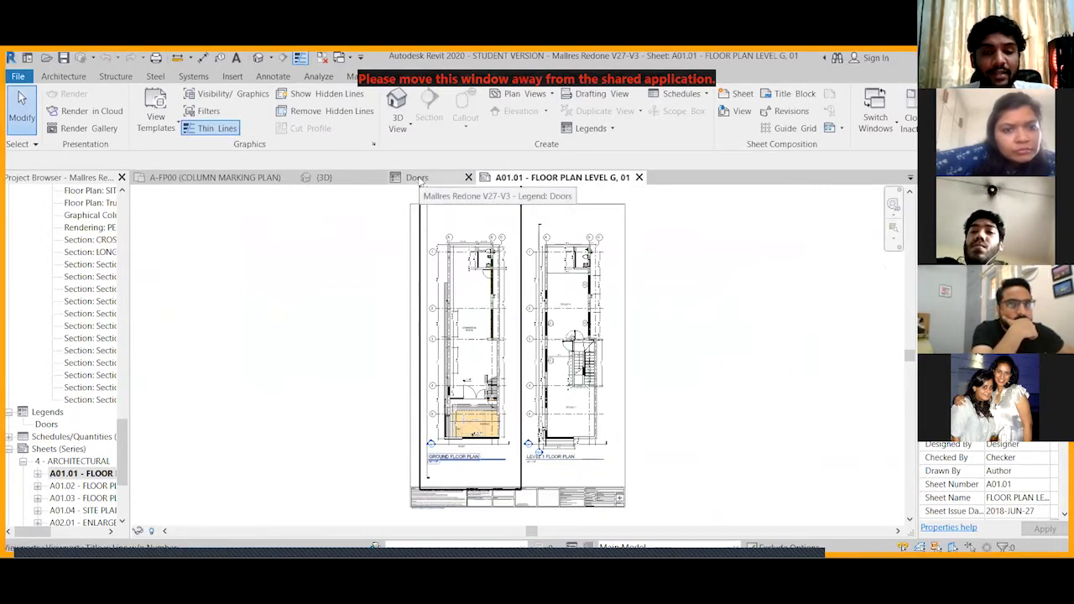
Switch back through the open Doors legend and 3D view to the A-FP00 column marking plan
left_click(418, 178)
left_click(323, 177)
left_click(211, 178)
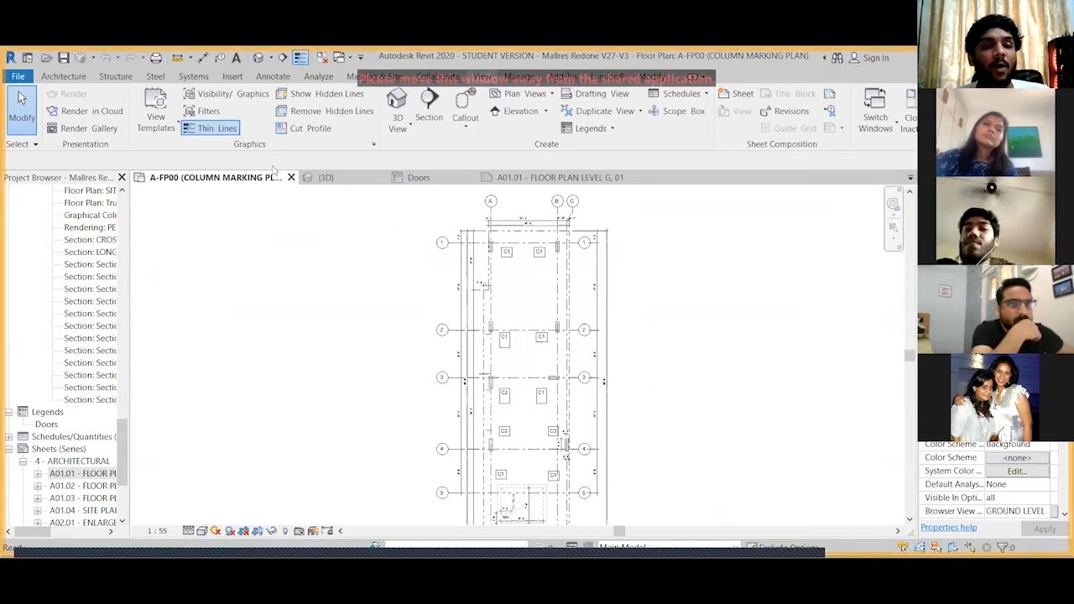
Switch through the open 3D view, Doors legend and A01.01 floor plan sheet, then return to the Doors legend
left_click(324, 177)
left_click(414, 177)
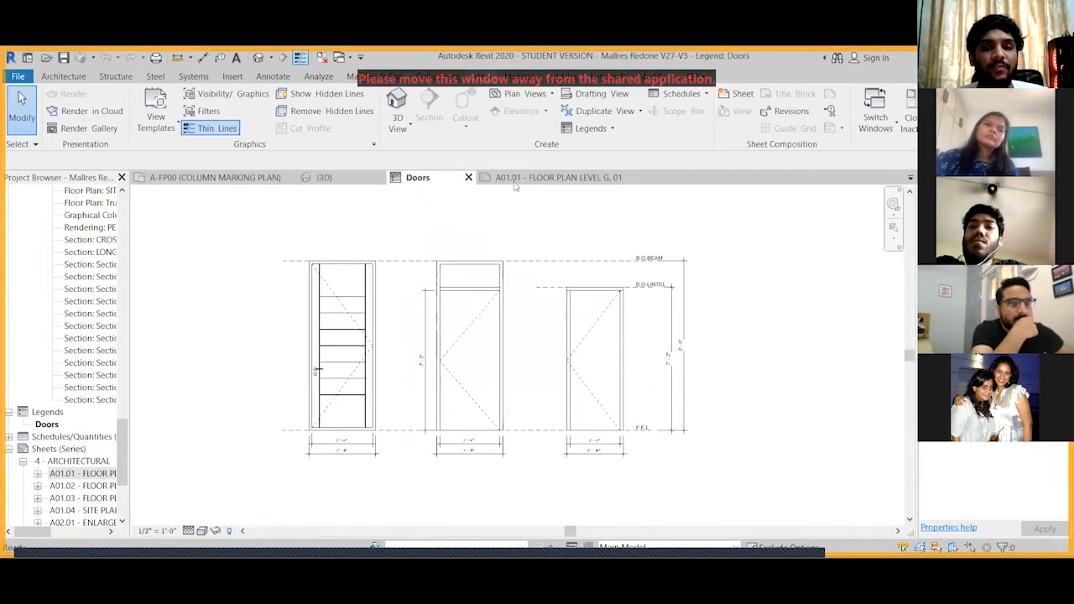
left_click(516, 179)
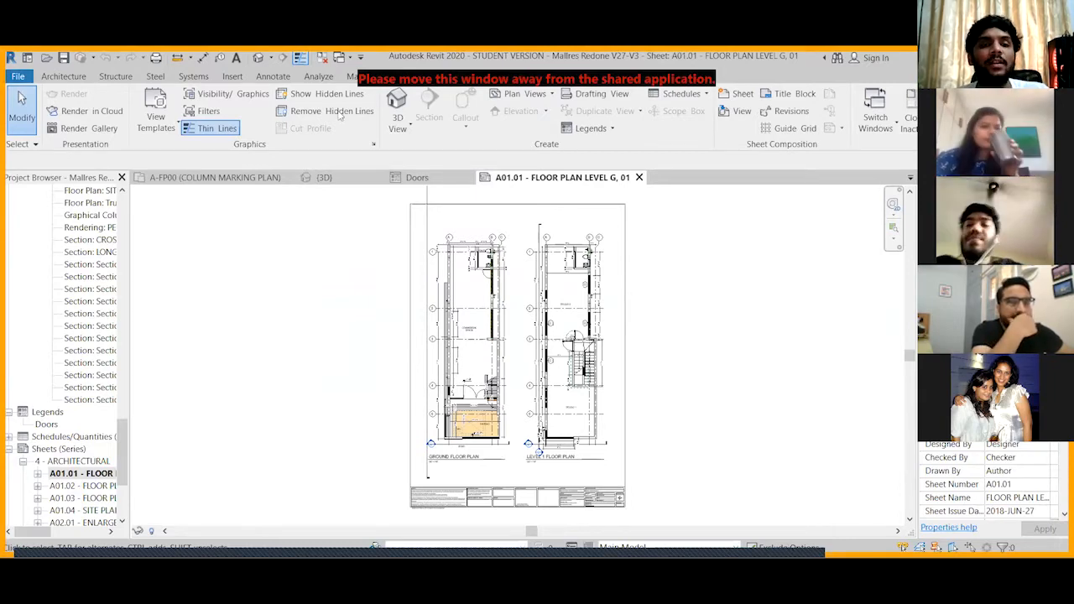
left_click(416, 178)
left_click(340, 302)
left_click(256, 272)
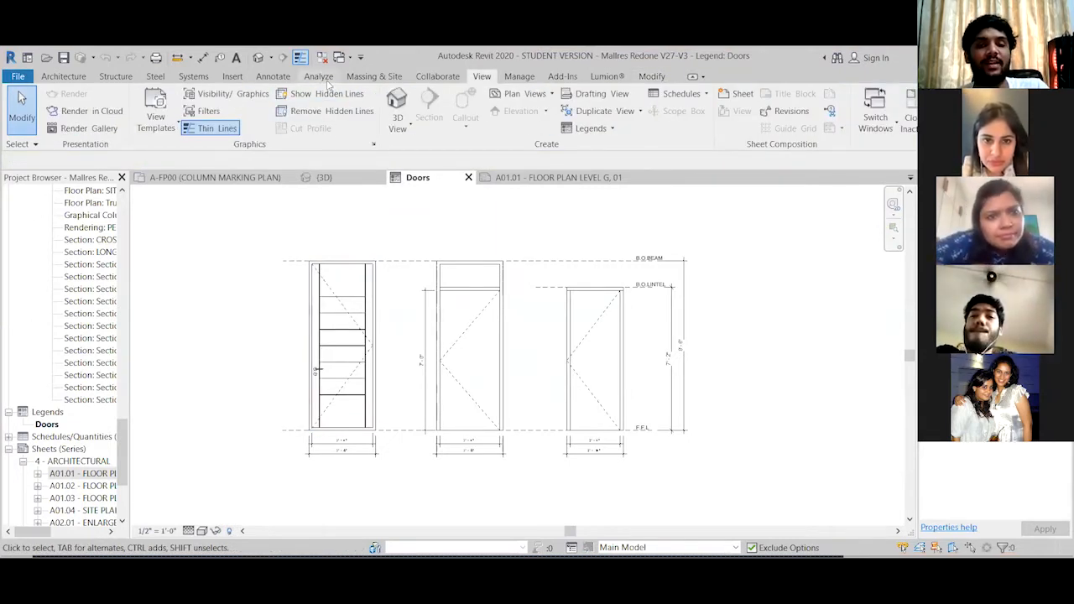
Switch through the open 3D view, column marking plan and A01.01 sheet back to the Doors legend, then list the open windows
left_click(322, 177)
left_click(267, 178)
left_click(323, 178)
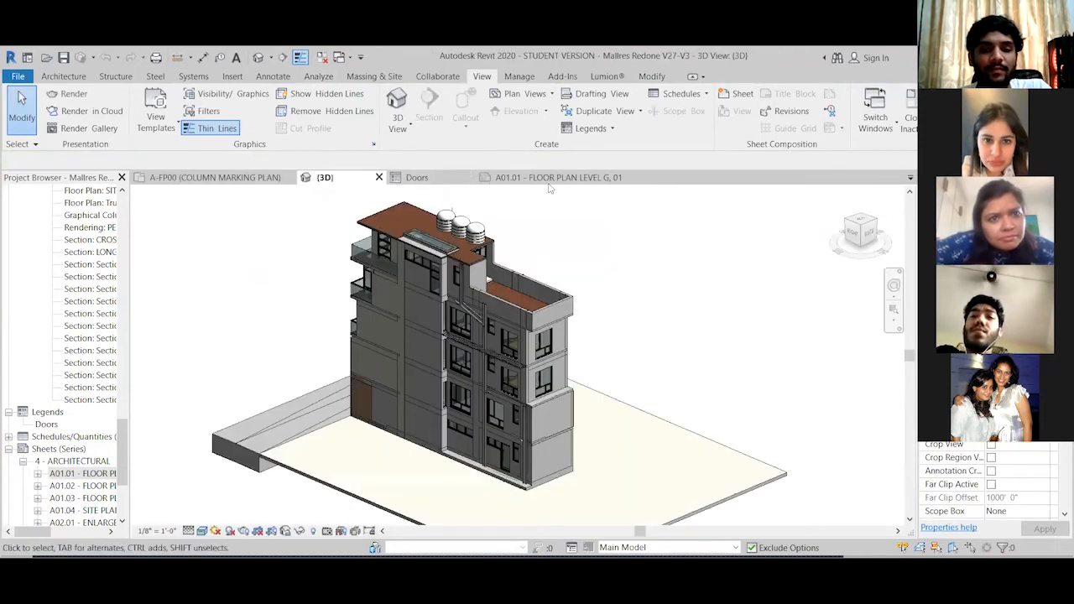
left_click(552, 178)
left_click(417, 177)
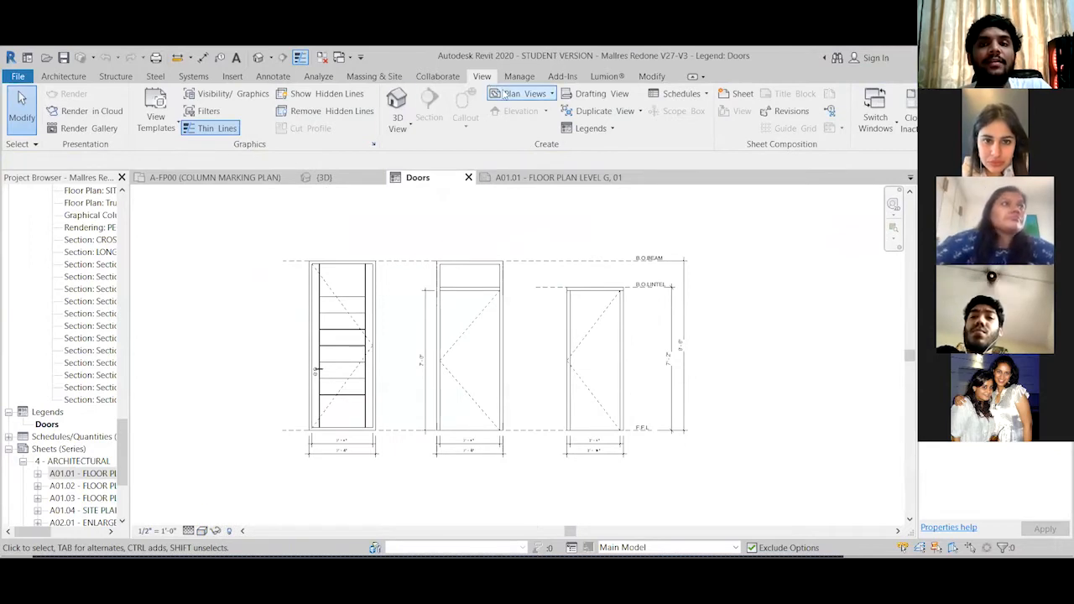
left_click(877, 121)
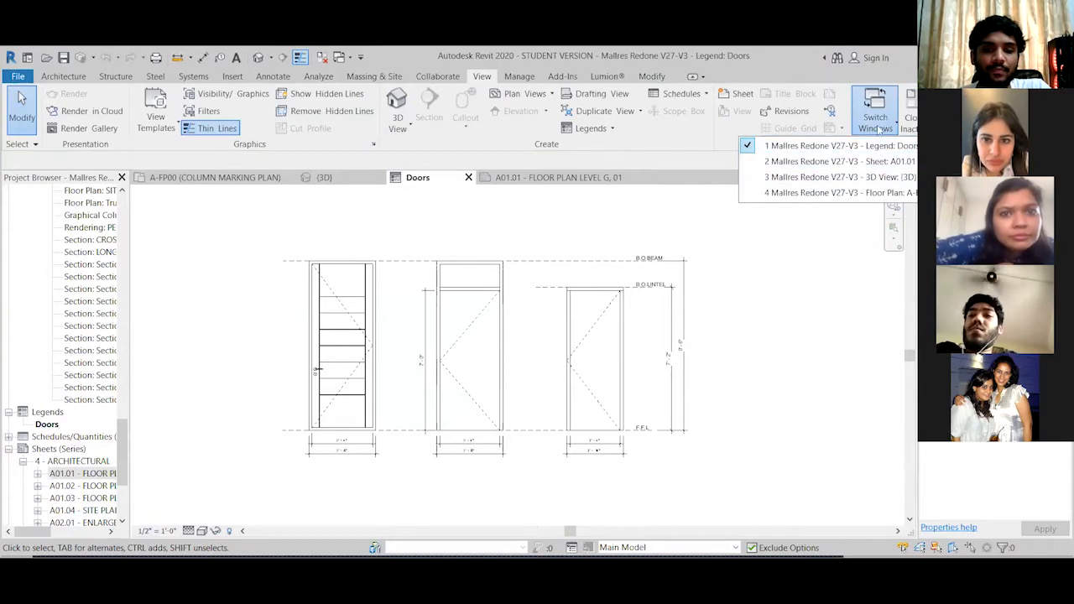
left_click(909, 110)
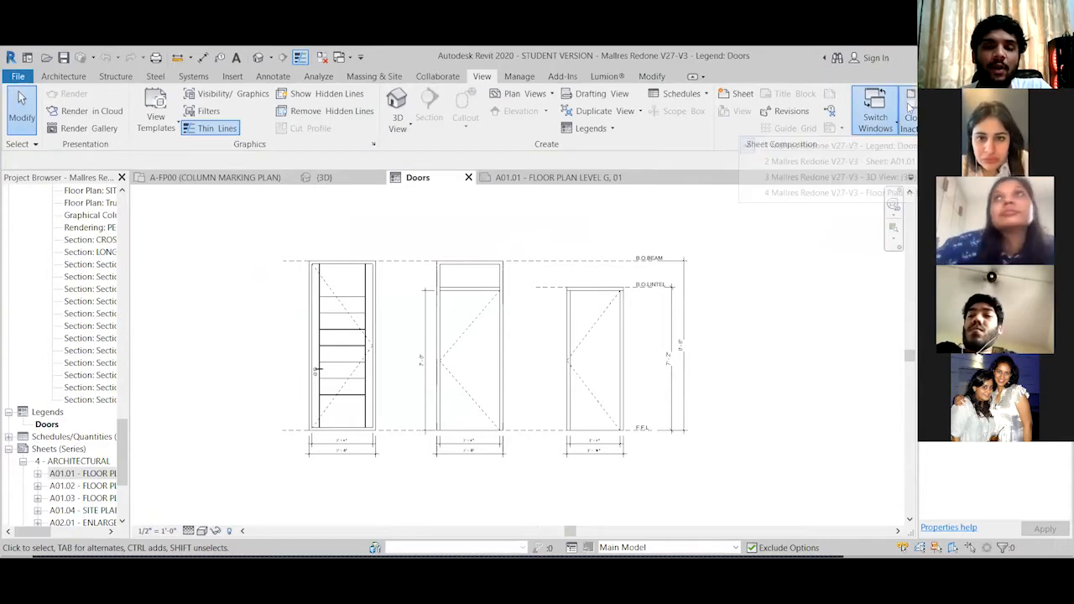
Return to the home screen and create a new project from the Architectural Template
key("ctrl+d")
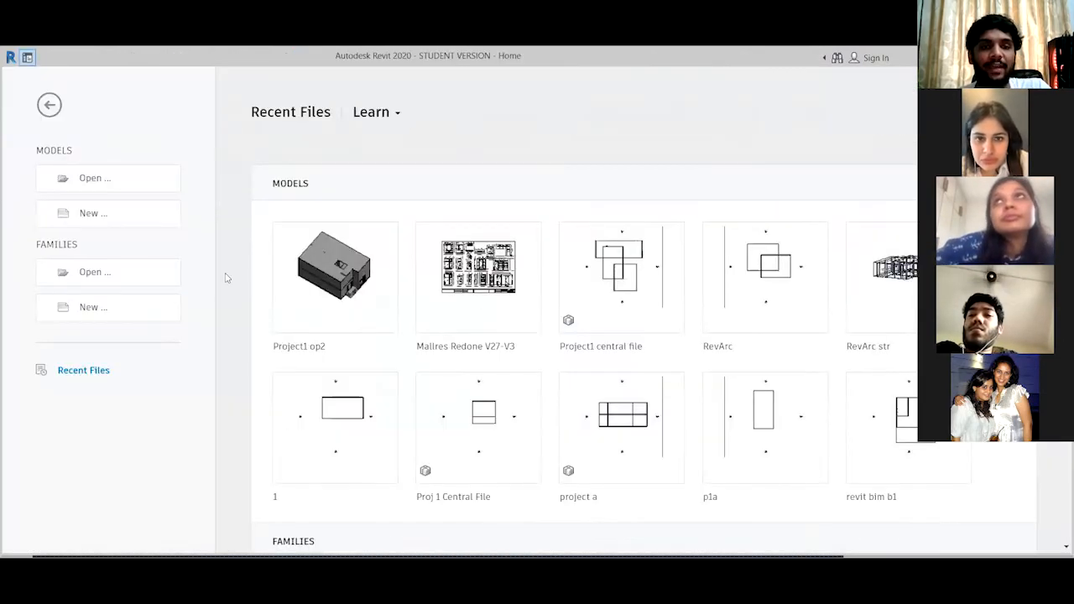
left_click(163, 217)
left_click(432, 212)
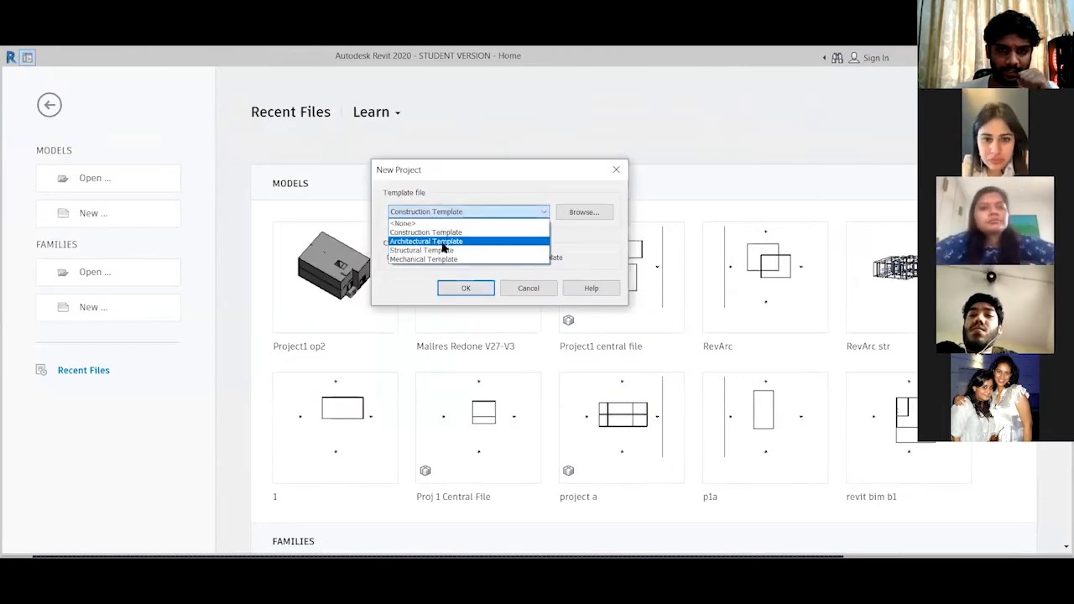
left_click(432, 239)
left_click(475, 293)
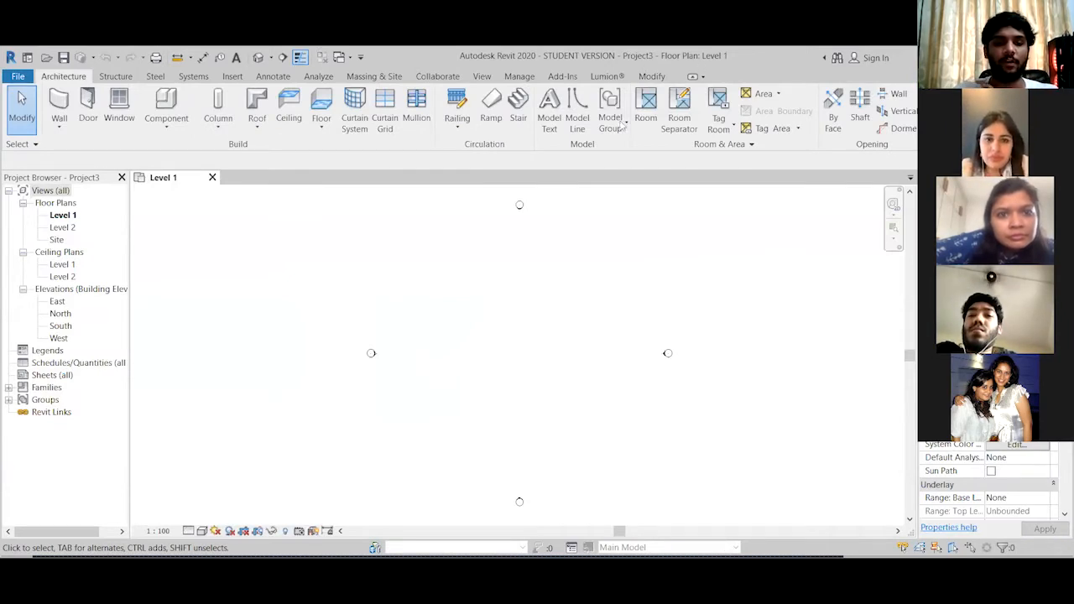
Open the East and South elevations, then switch back through the open views to the Level 1 floor plan
double_click(57, 302)
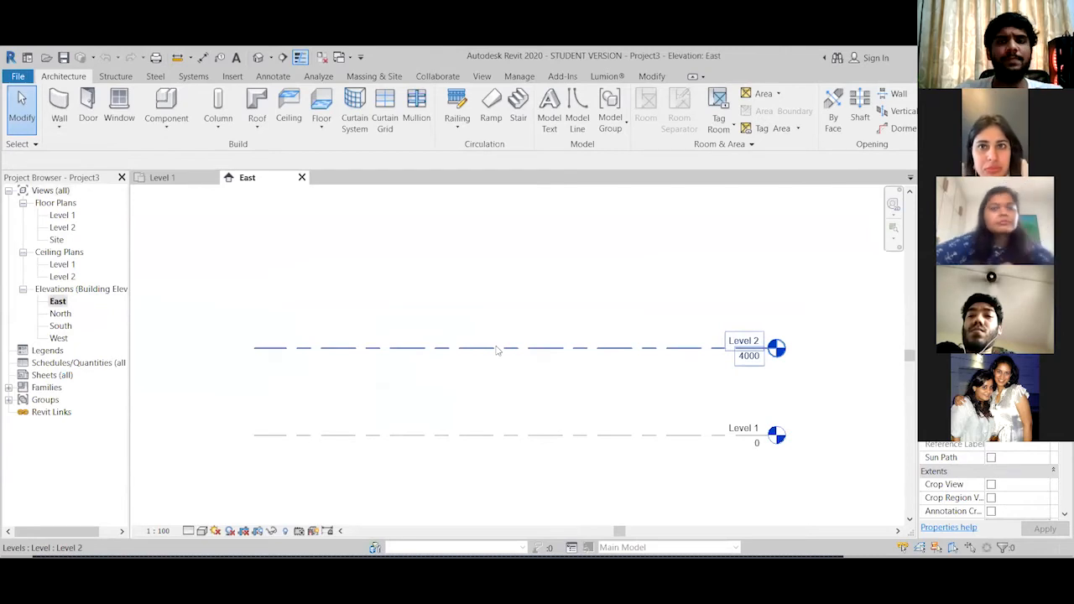
double_click(61, 325)
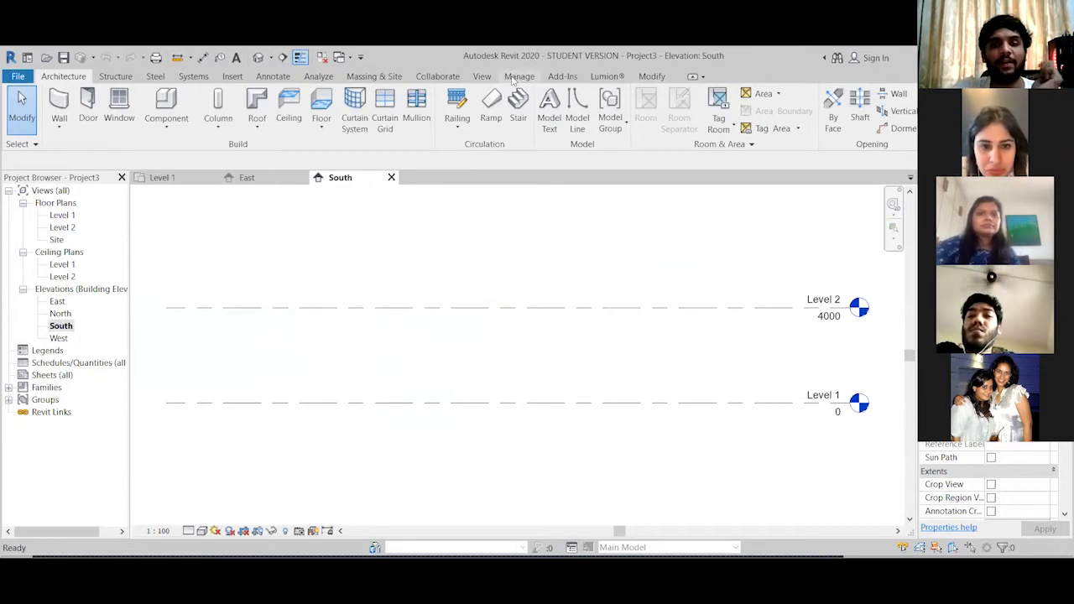
left_click(248, 178)
left_click(168, 178)
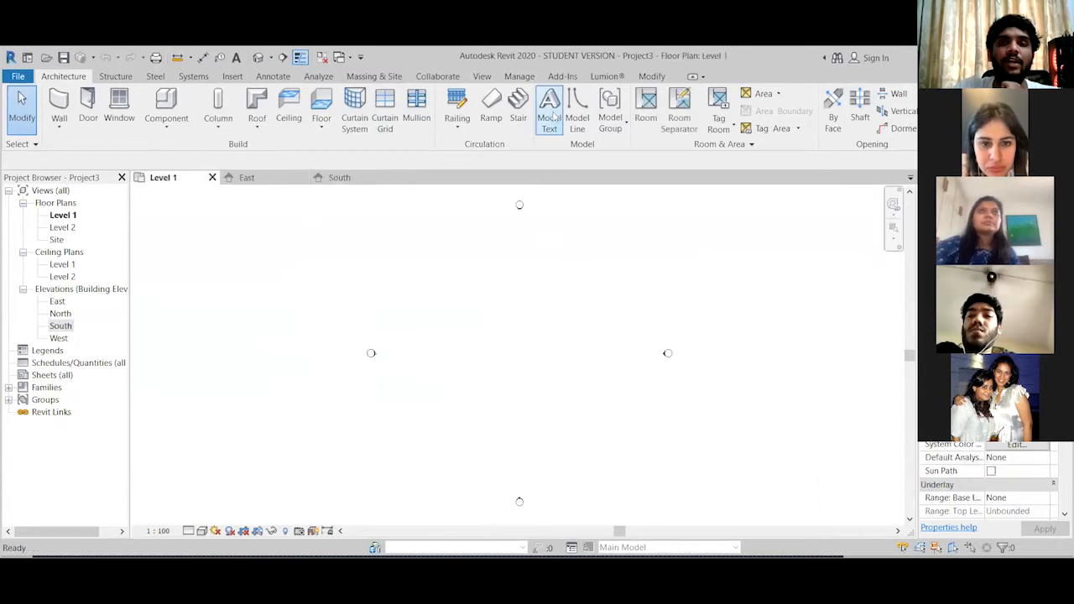
List the project's open windows, then close all inactive views so that only the Level 1 plan stays open
left_click(483, 77)
left_click(875, 114)
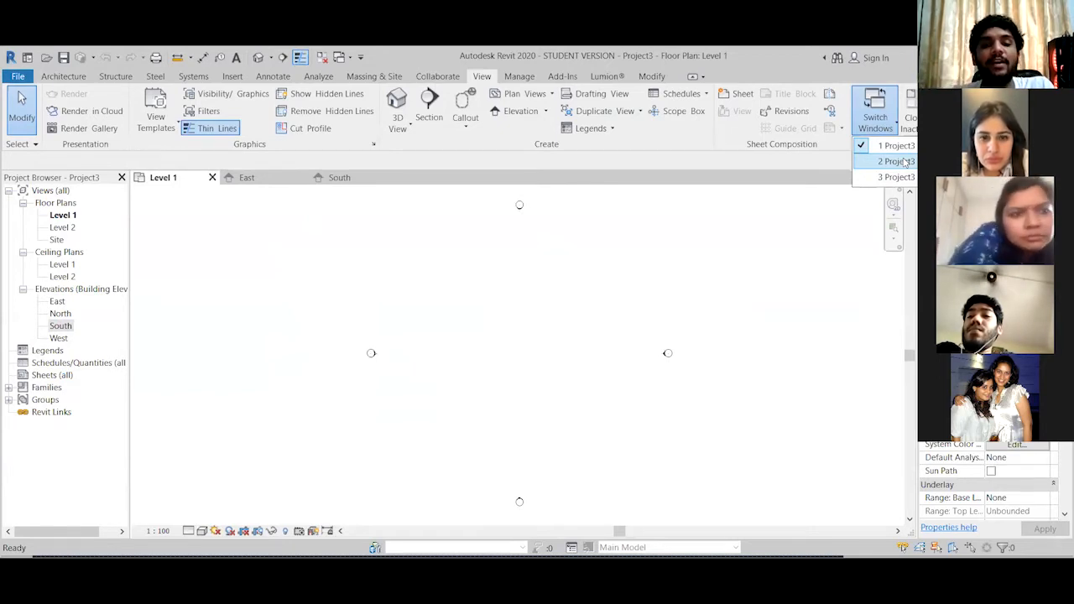
left_click(889, 99)
left_click(882, 111)
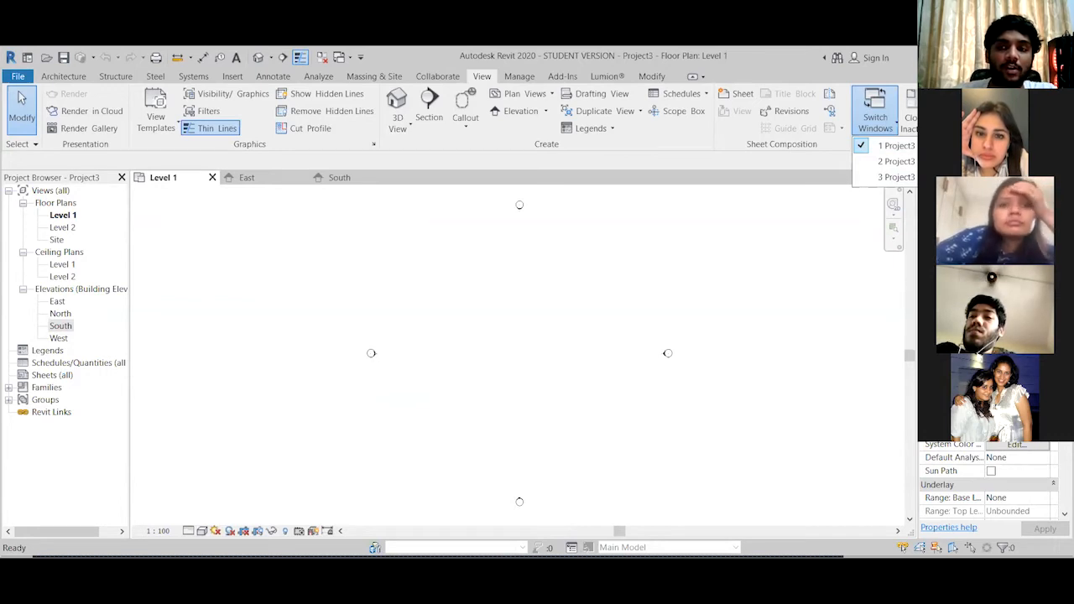
left_click(911, 110)
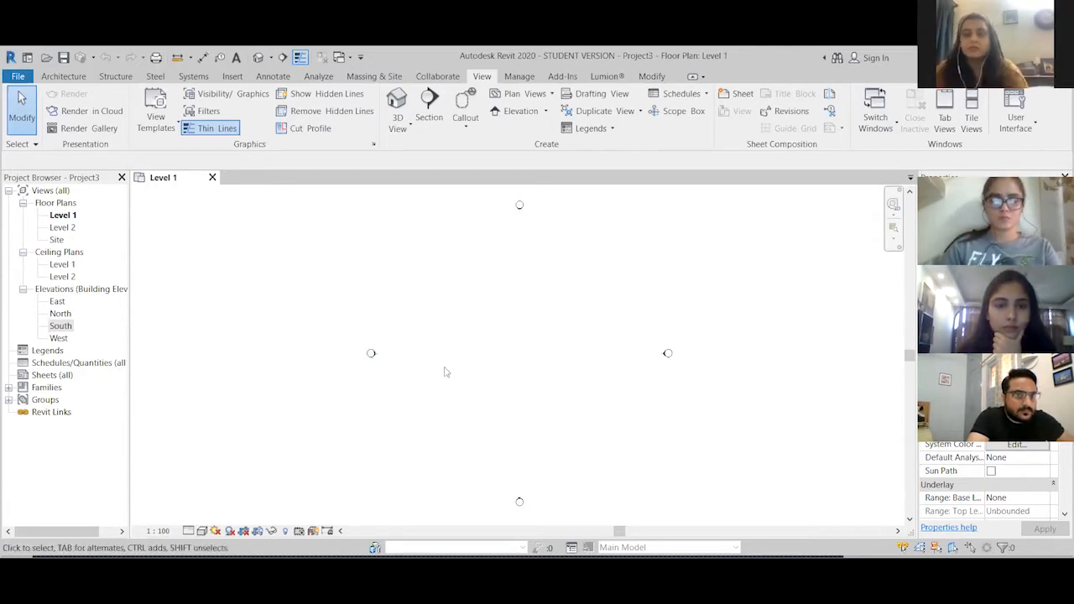
Zoom in on the west elevation marker of the Level 1 plan, then zoom back out to all four markers
scroll(368, 361, "up", 5)
scroll(367, 362, "up", 2)
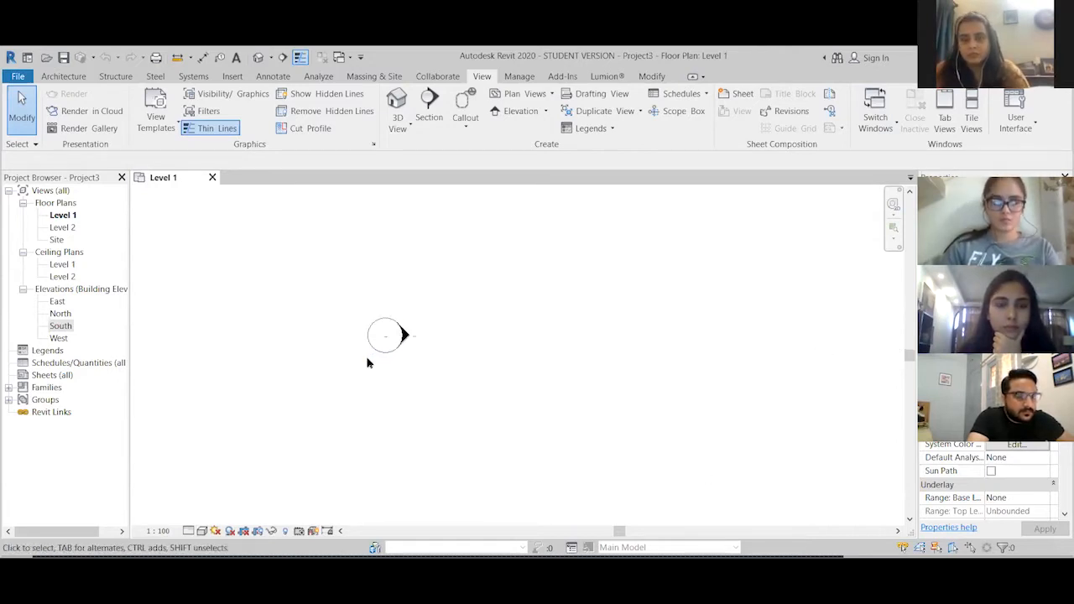
scroll(367, 362, "down", 6)
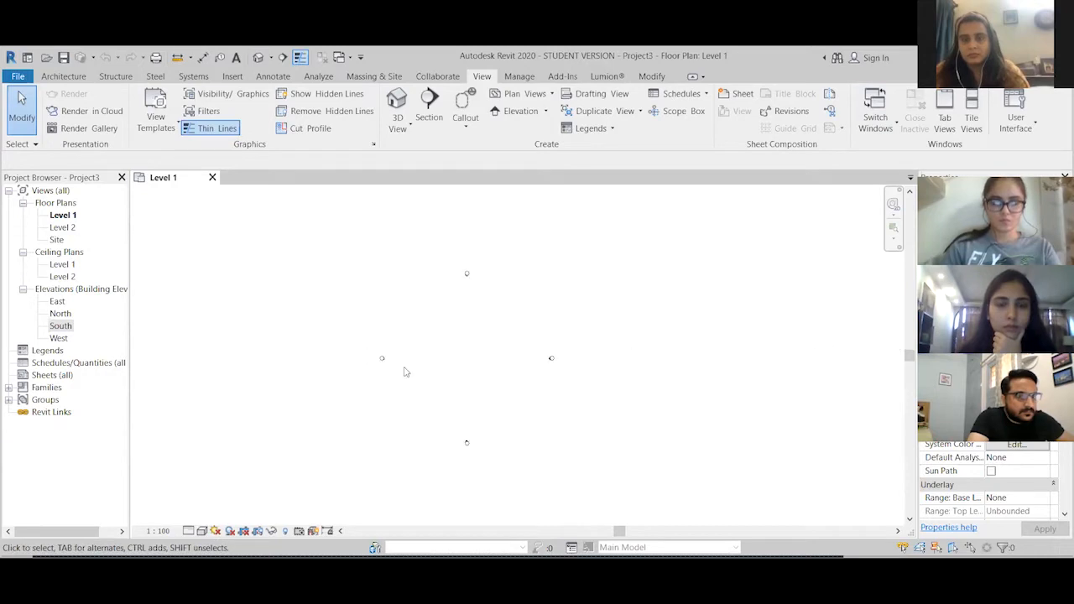
middle_click_drag(456, 355, 512, 370)
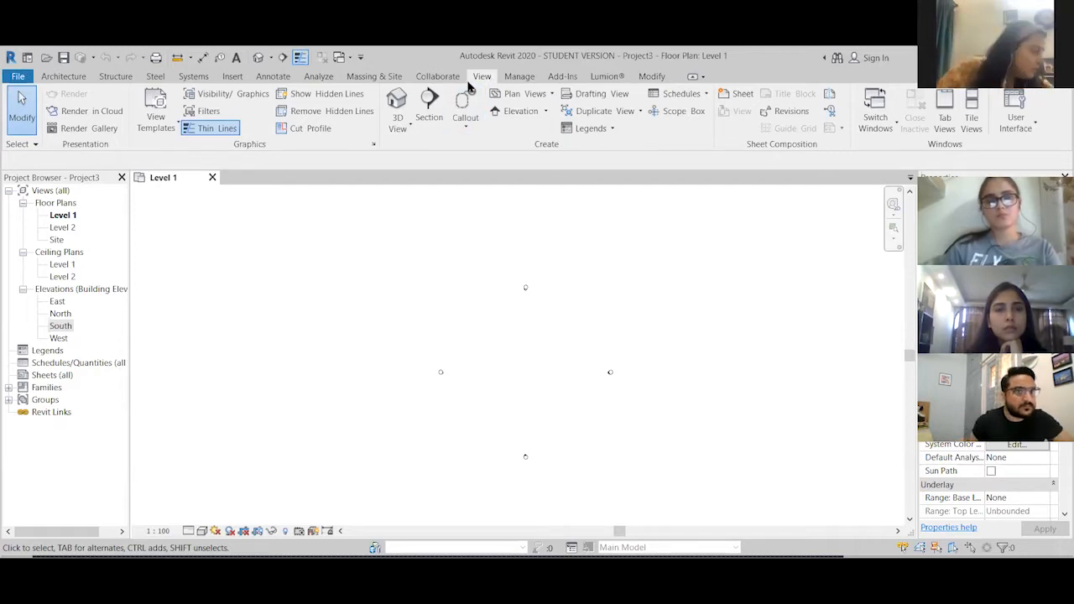
Open the default 3D view and close the inactive Level 1 plan
left_click(394, 100)
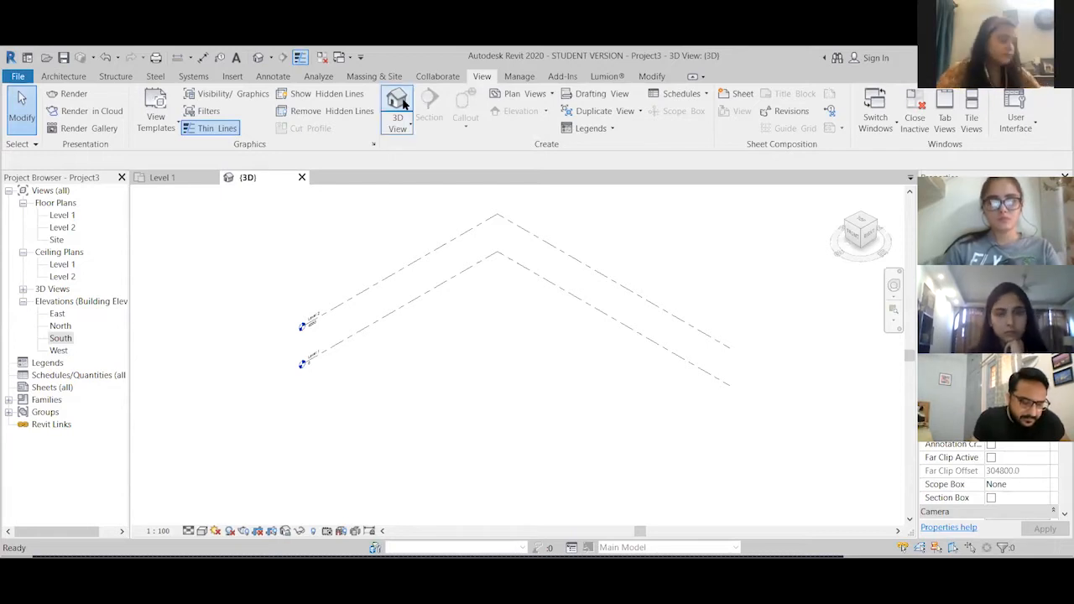
left_click(360, 300)
left_click_drag(391, 322, 321, 403)
left_click(322, 402)
left_click_drag(427, 360, 385, 361)
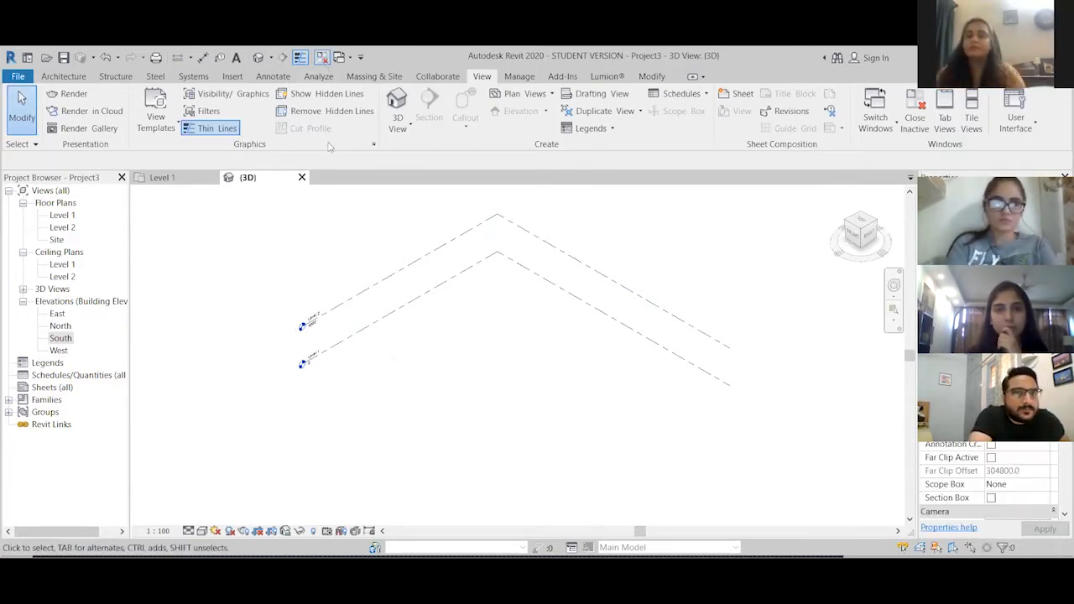
left_click(322, 57)
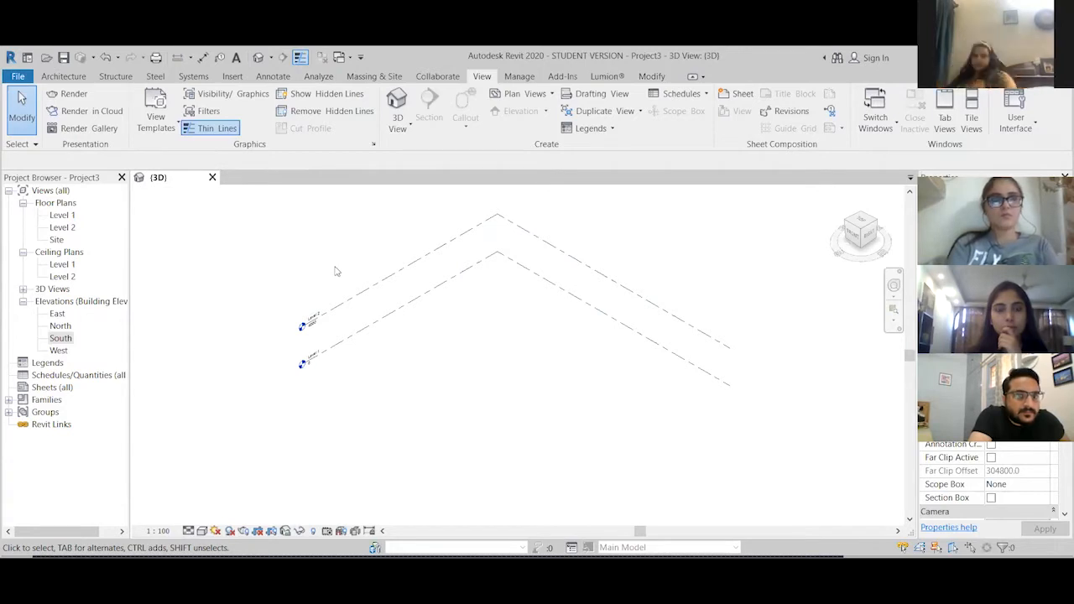
Open the South elevation to view its levels and close the inactive 3D view
left_click(57, 315)
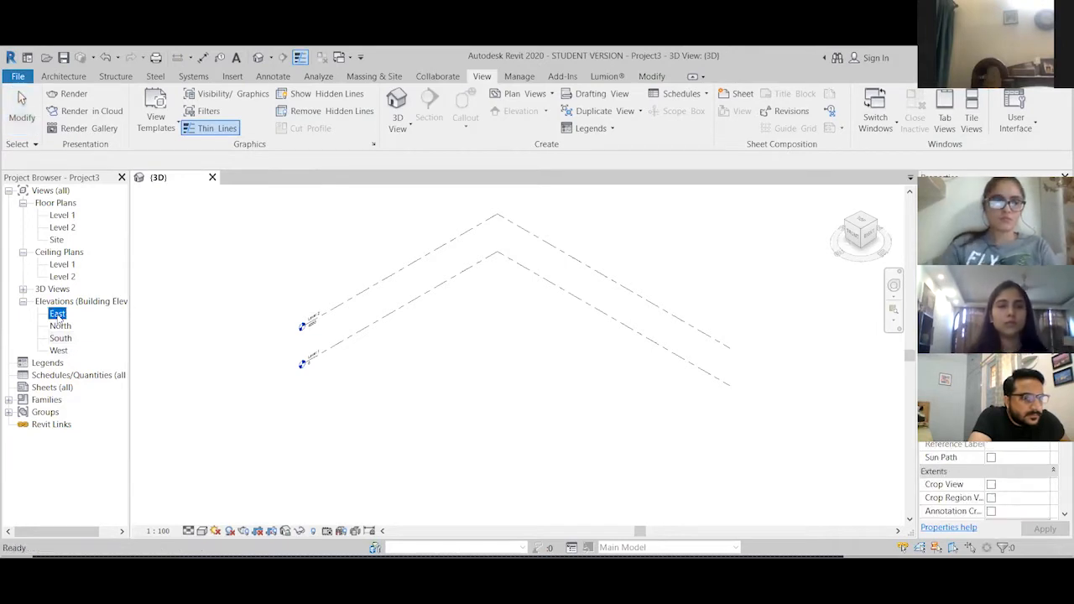
left_click(60, 327)
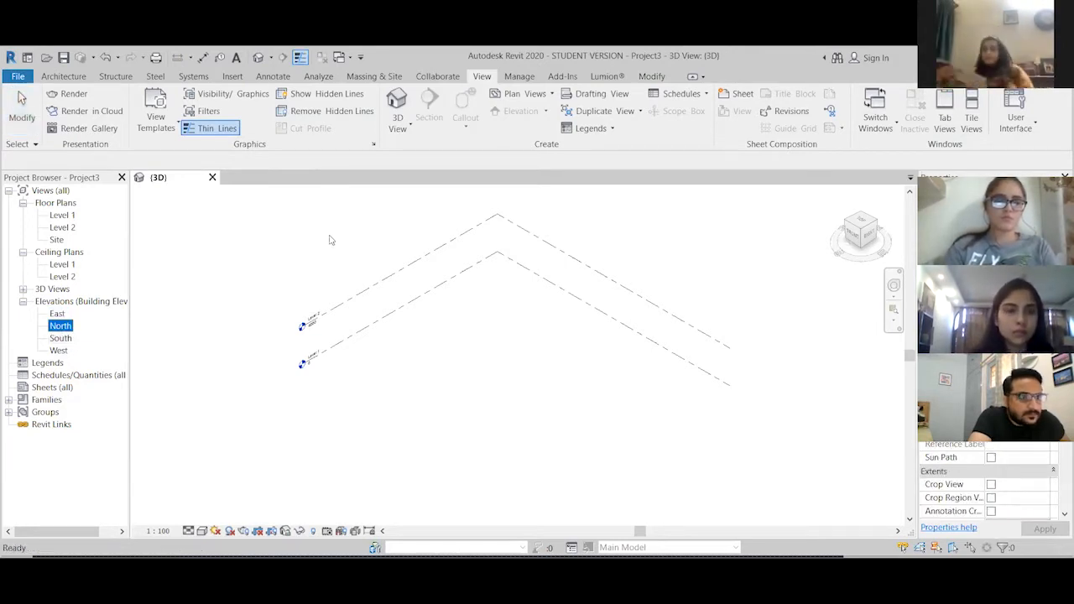
double_click(63, 339)
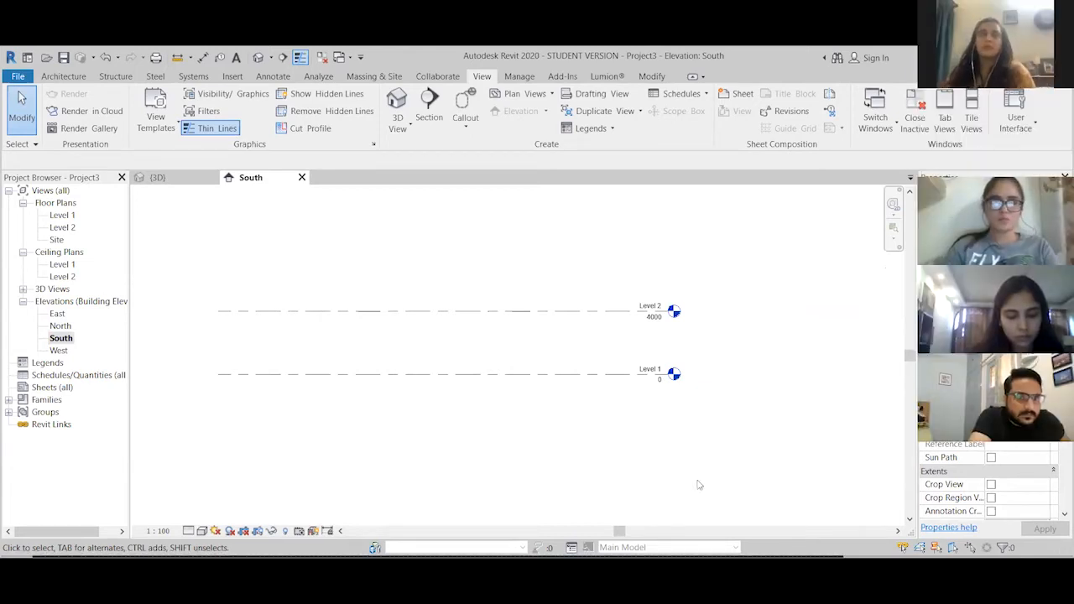
scroll(481, 411, "up", 1)
middle_click_drag(521, 422, 571, 435)
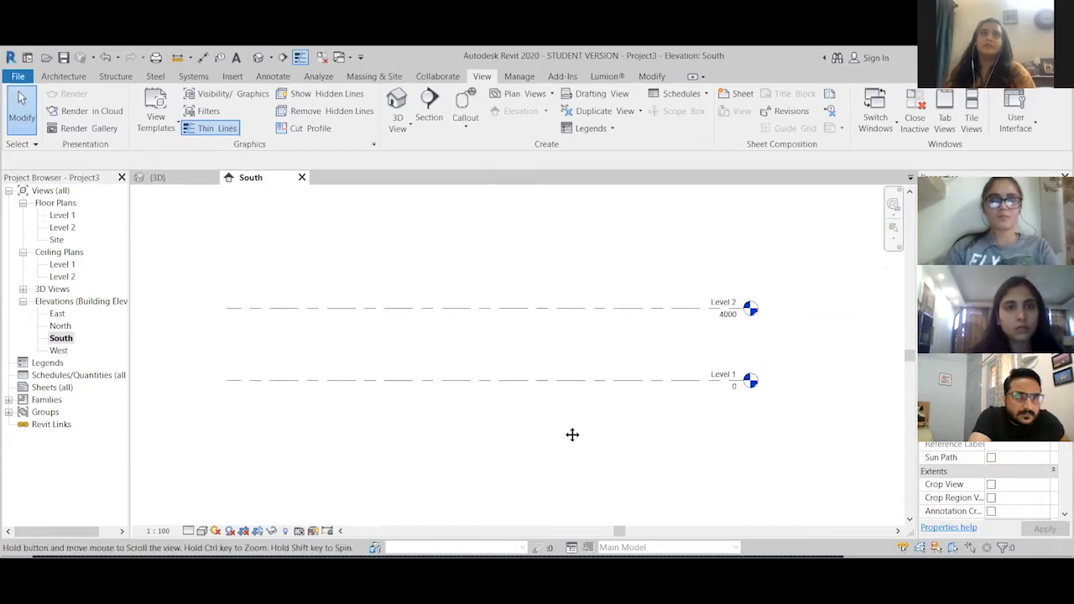
left_click(322, 59)
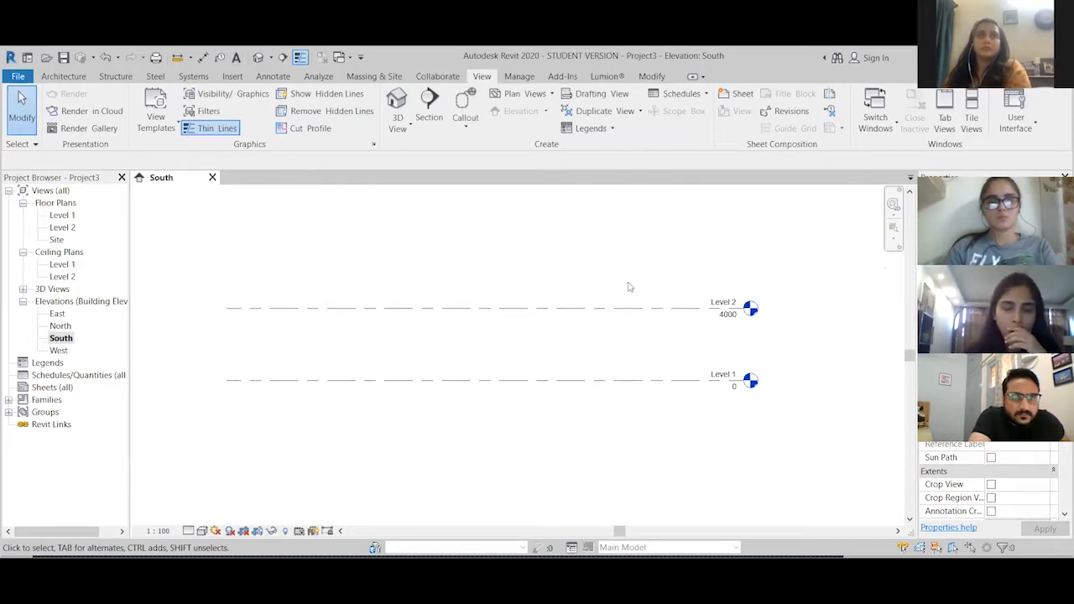
scroll(631, 281, "down", 1)
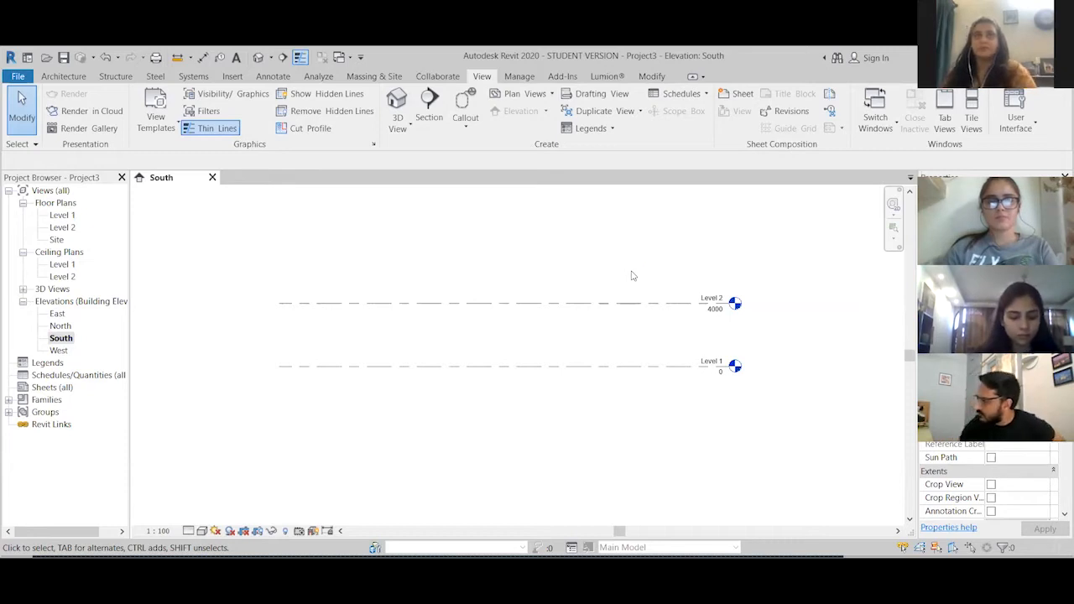
Open the Project Units settings, review the formats of the Common discipline's units and close them without changes
left_click(517, 78)
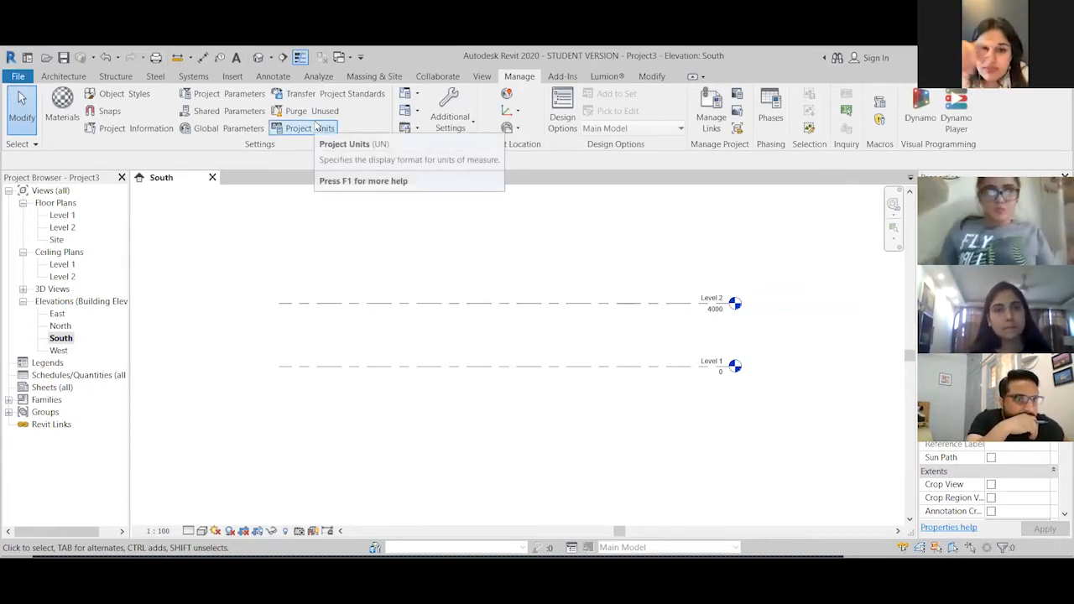
left_click(317, 126)
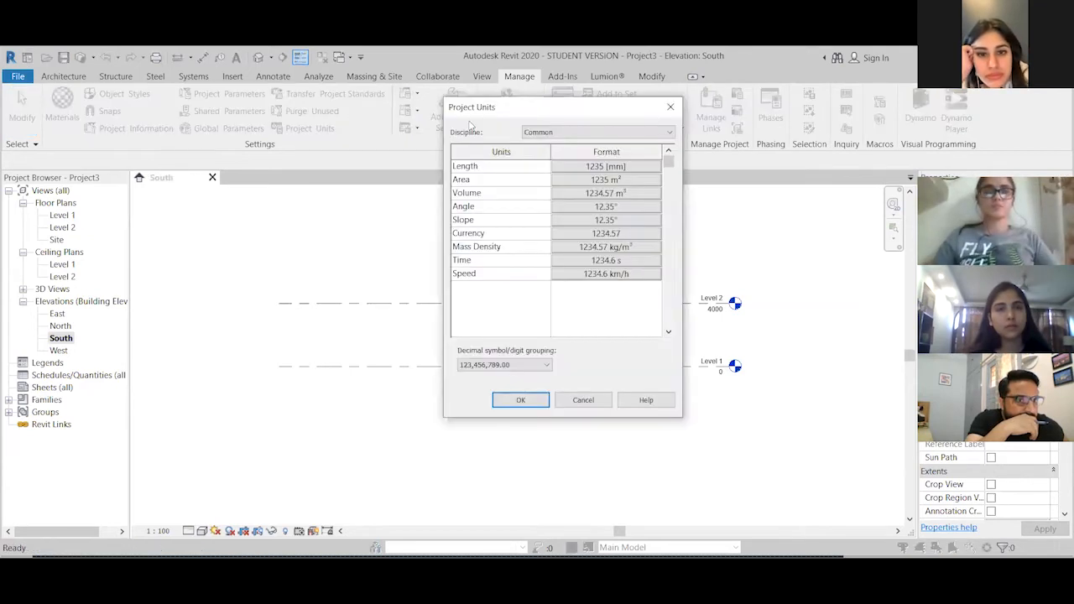
left_click(669, 107)
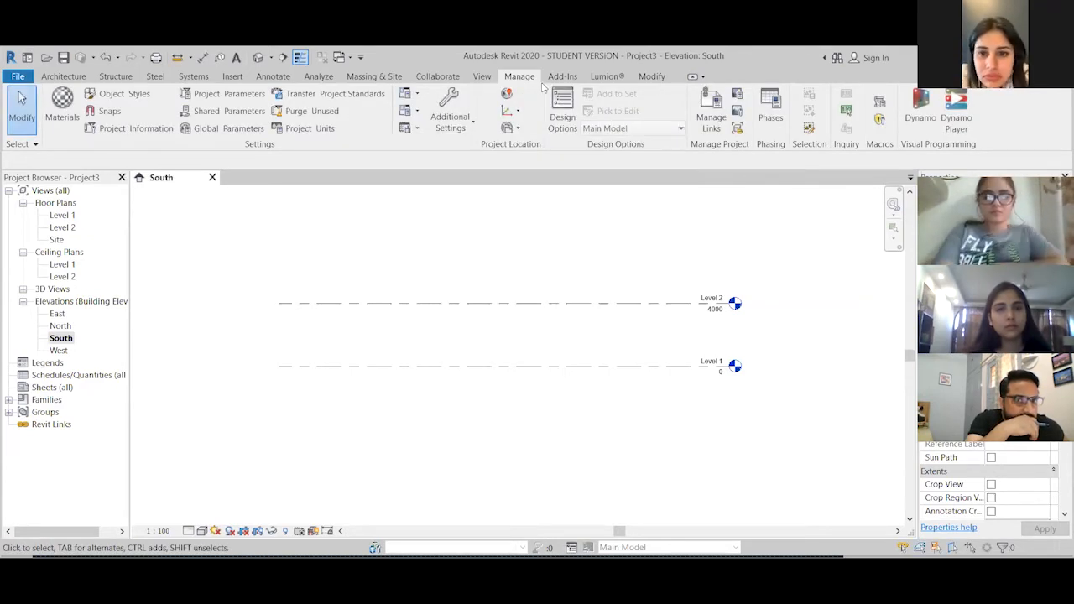
left_click(317, 128)
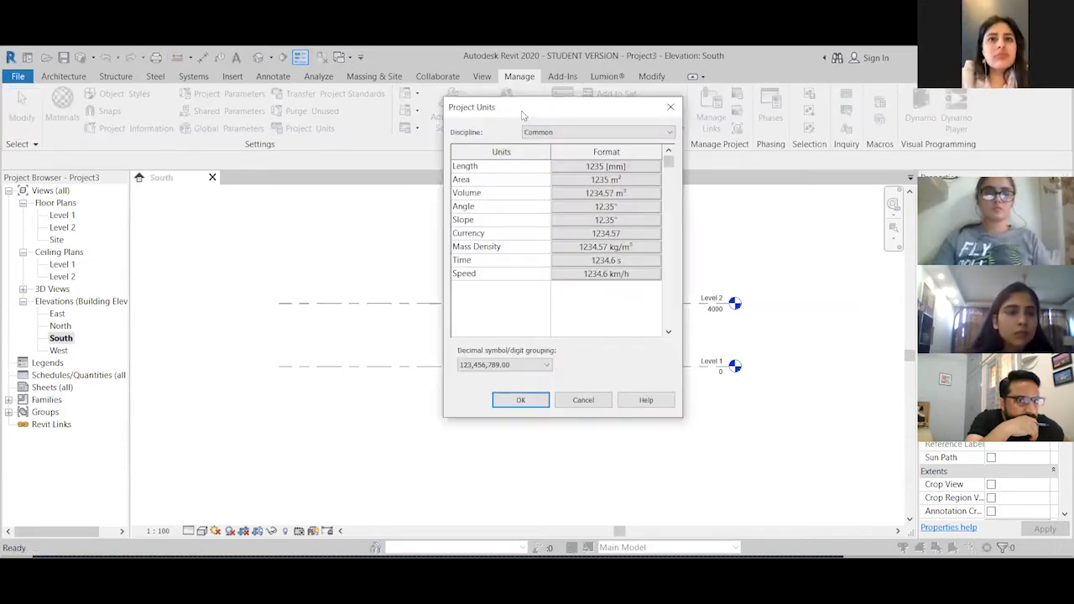
left_click_drag(522, 115, 157, 86)
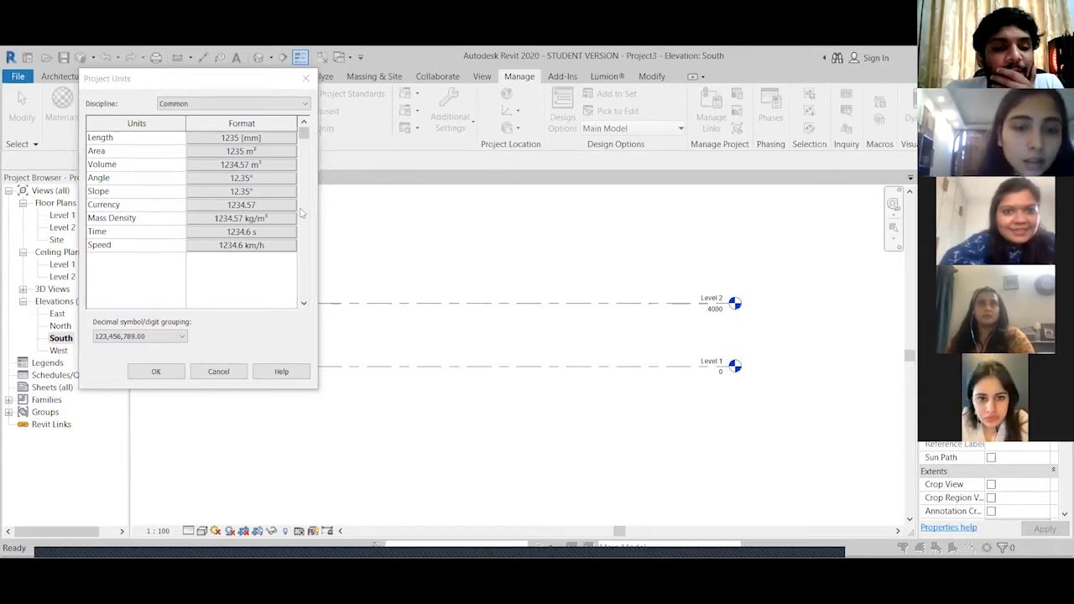
left_click(306, 79)
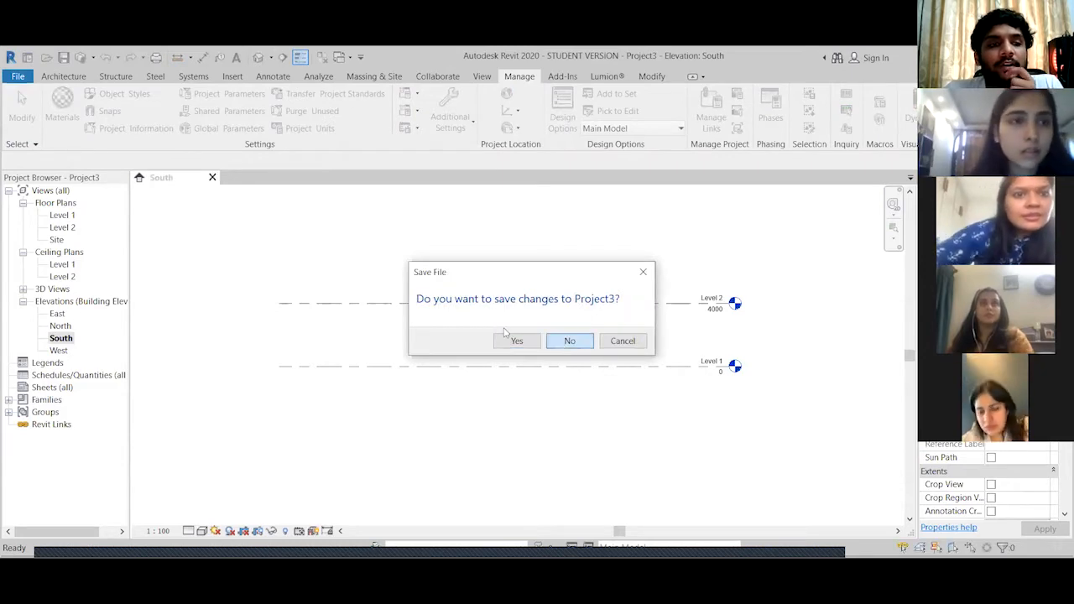
Close the open project without saving and create a new one from the Architectural Template
left_click(507, 339)
left_click(136, 214)
left_click(467, 211)
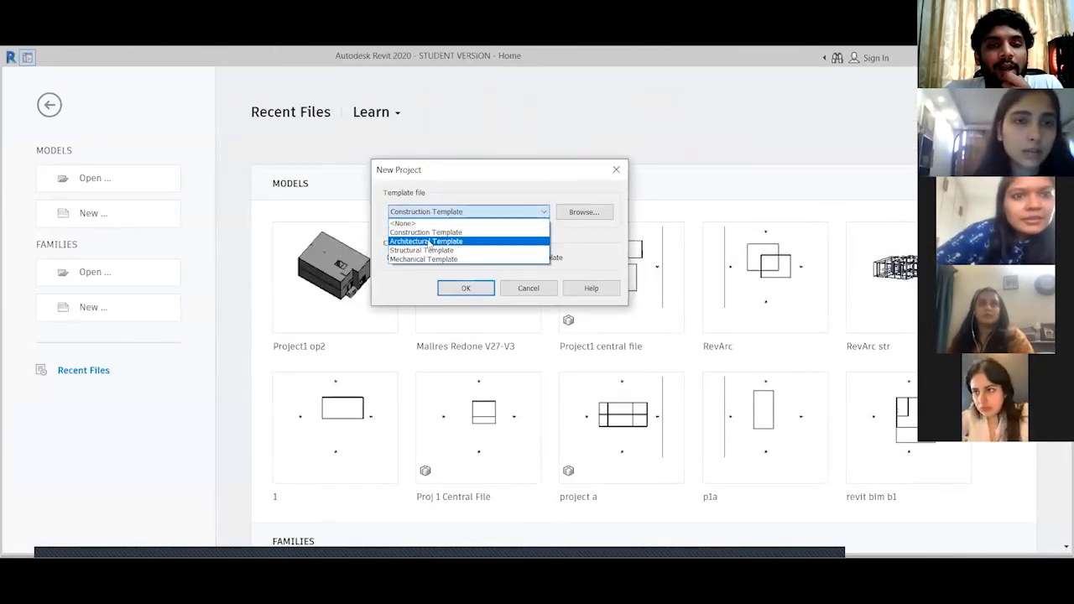
left_click(429, 242)
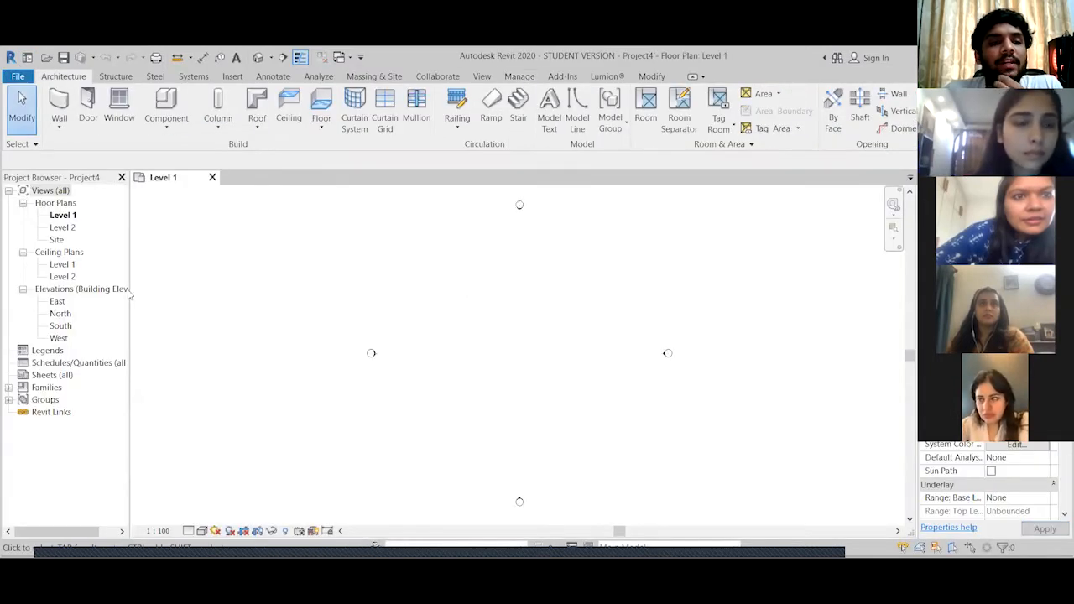
Open the East elevation to view its levels and close the project together with its open views
left_click(57, 302)
double_click(58, 303)
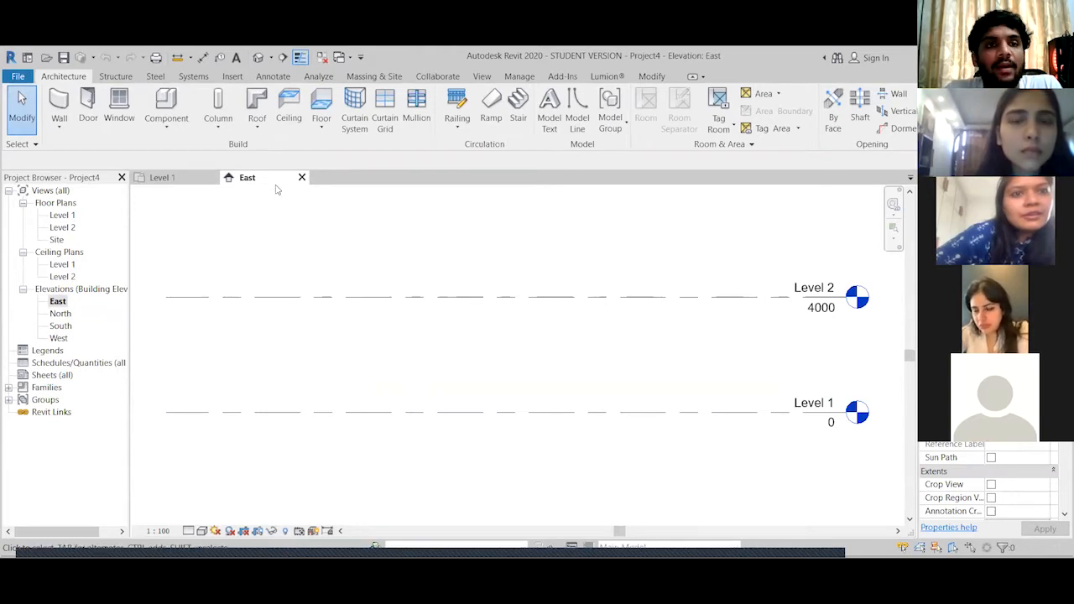
left_click(322, 58)
left_click(211, 178)
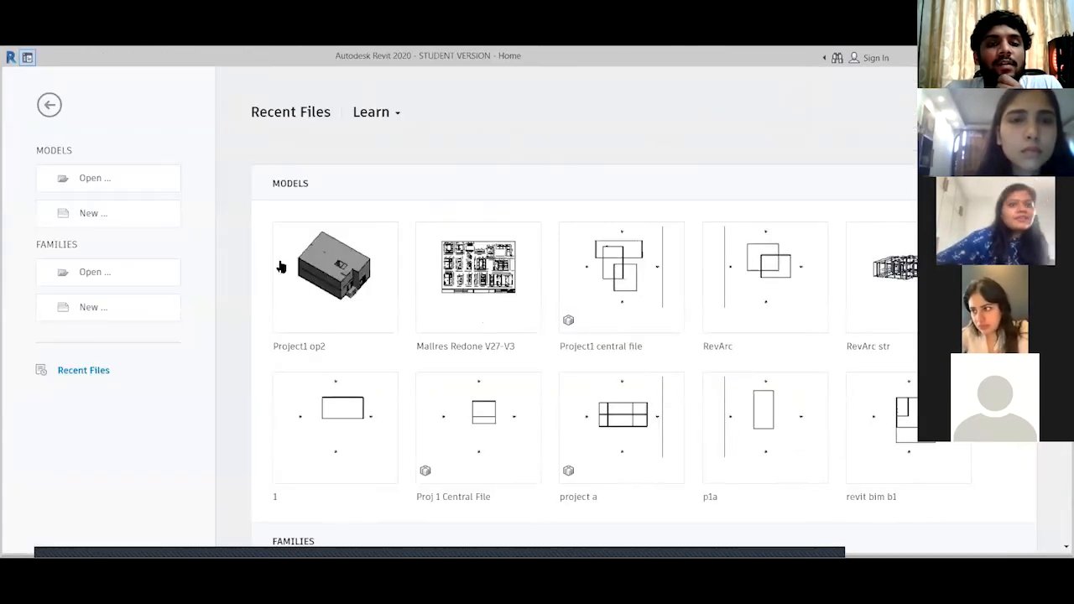
Leave the Home screen, review the available templates for a new project and create it from the Architectural Template
left_click(43, 106)
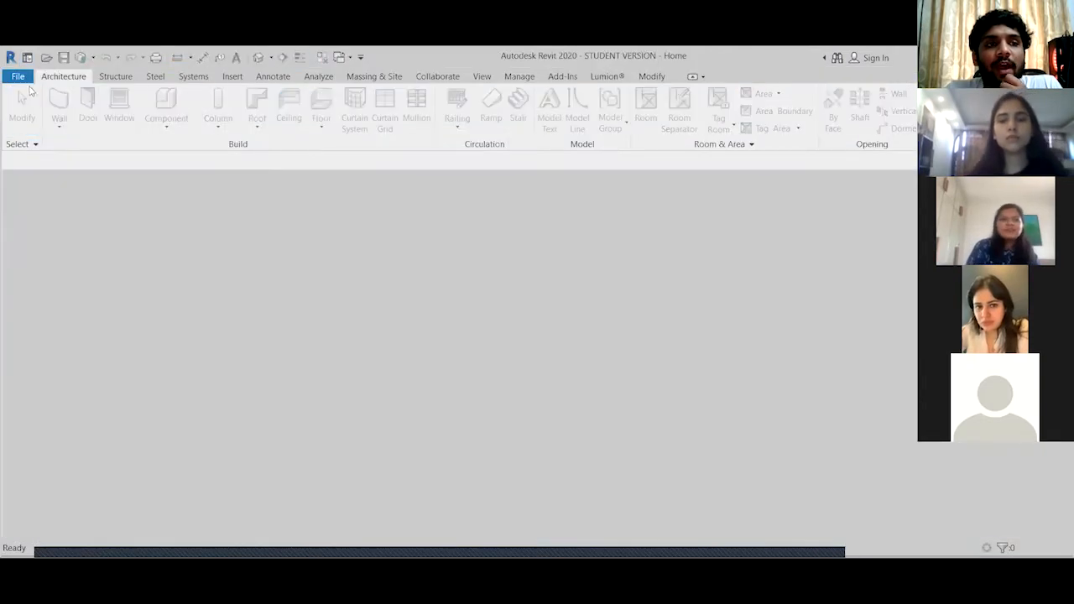
left_click(16, 76)
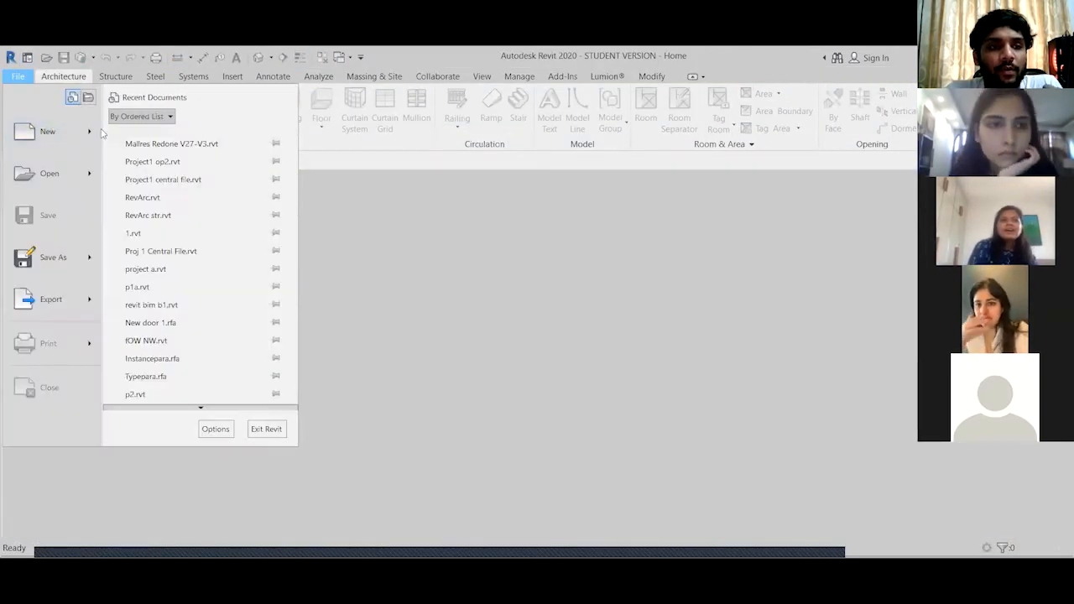
mouse_move(90, 132)
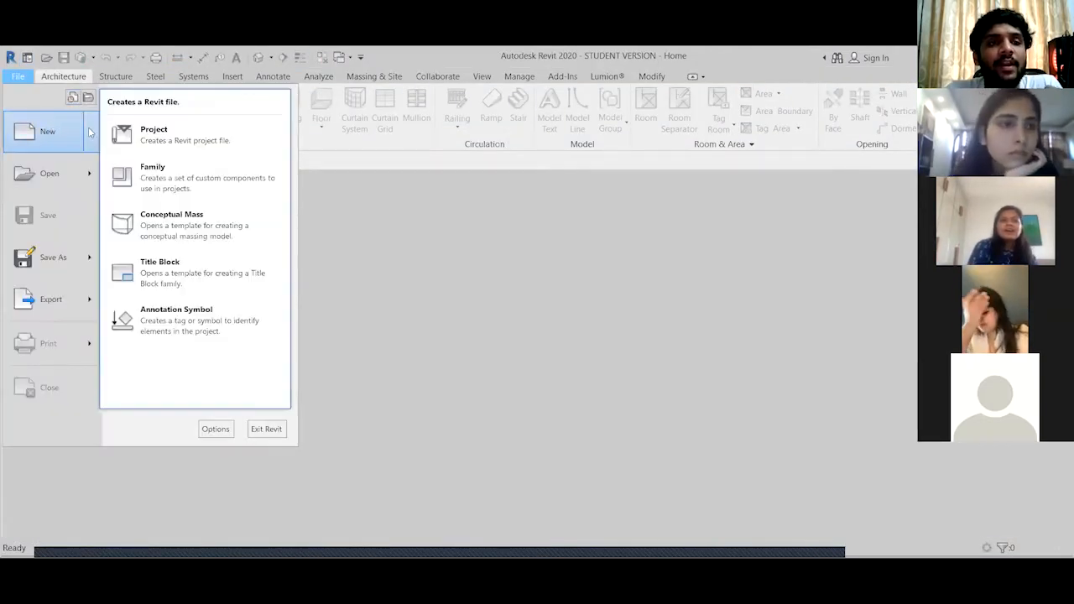
left_click(171, 148)
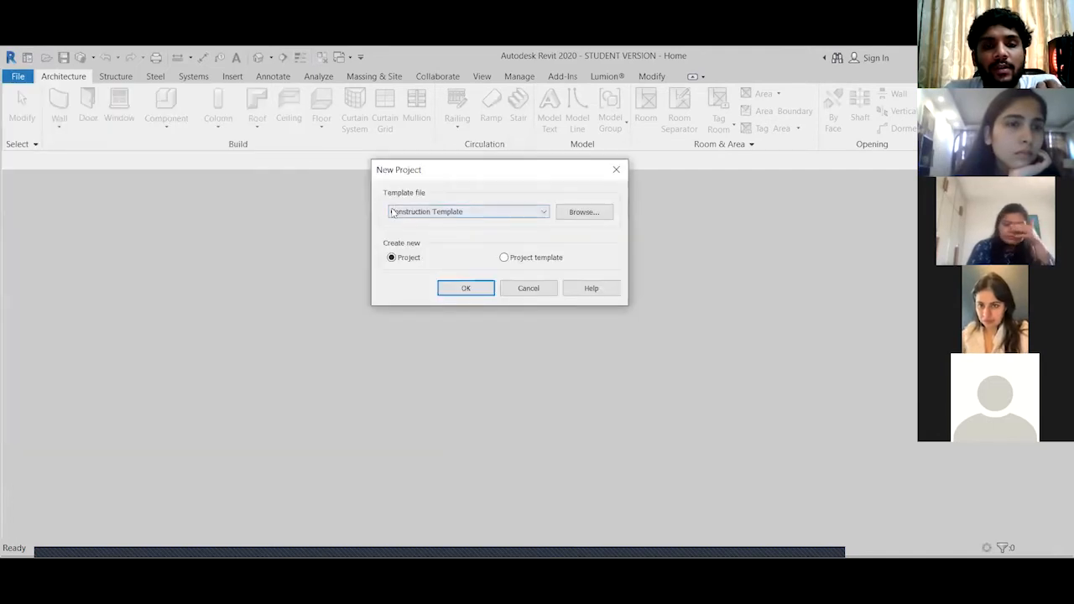
left_click(392, 213)
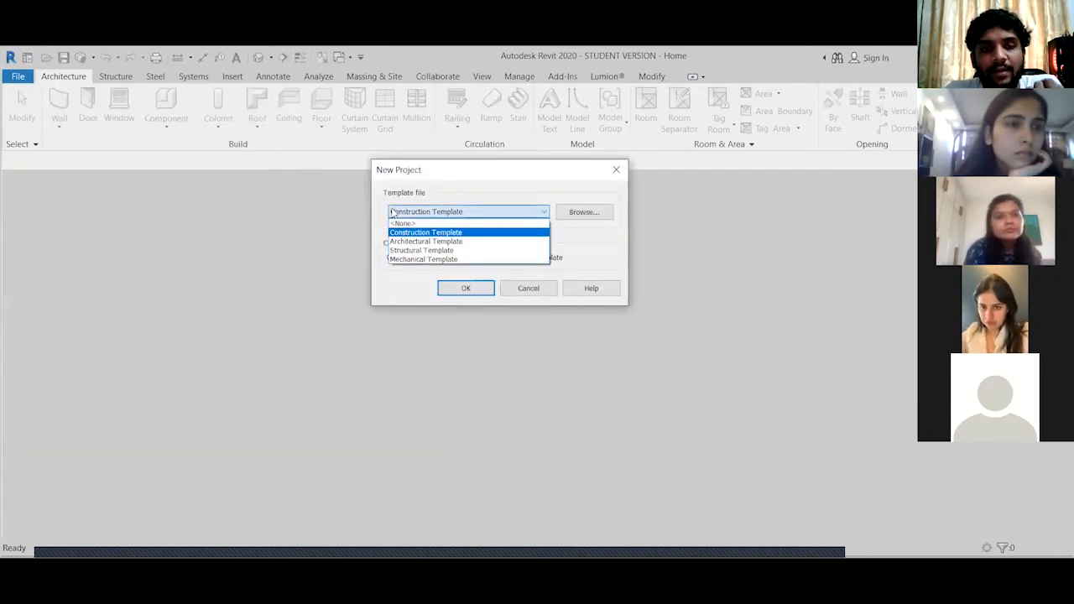
left_click(443, 242)
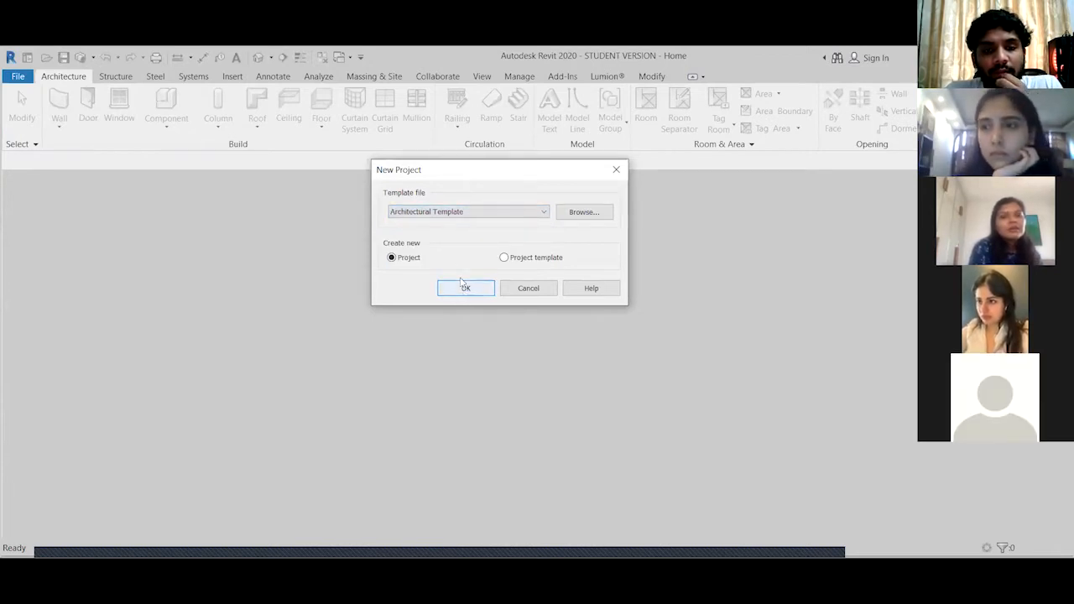
left_click(515, 212)
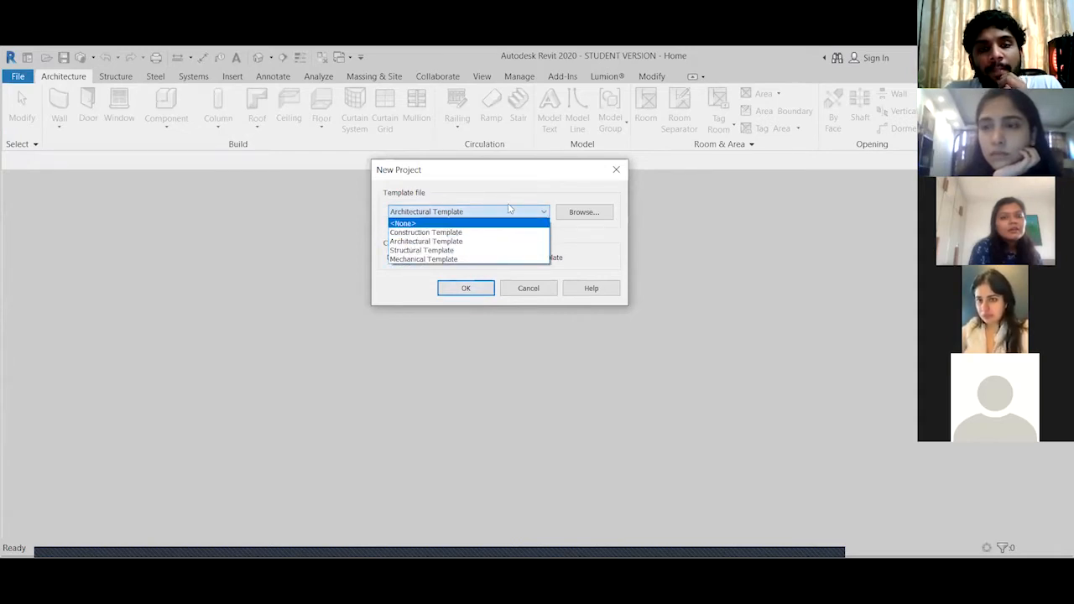
left_click(506, 213)
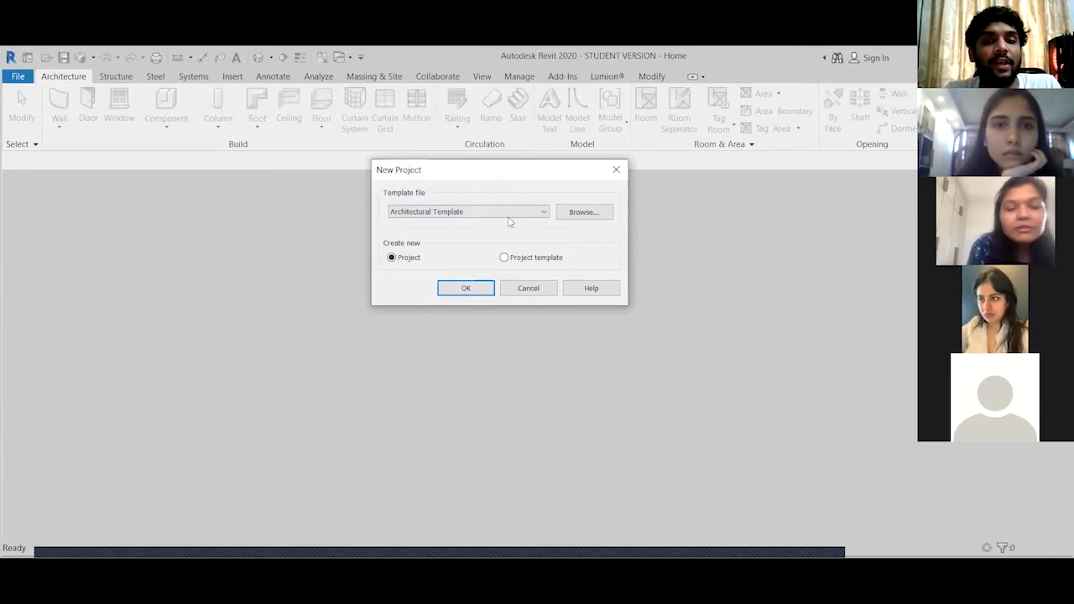
left_click(507, 216)
left_click(504, 242)
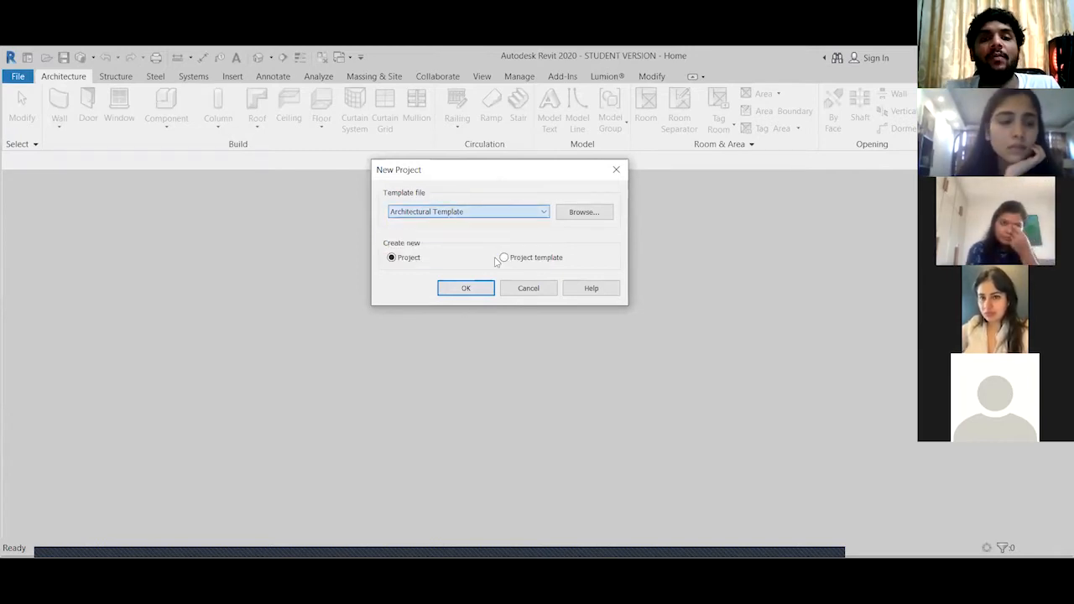
left_click(465, 287)
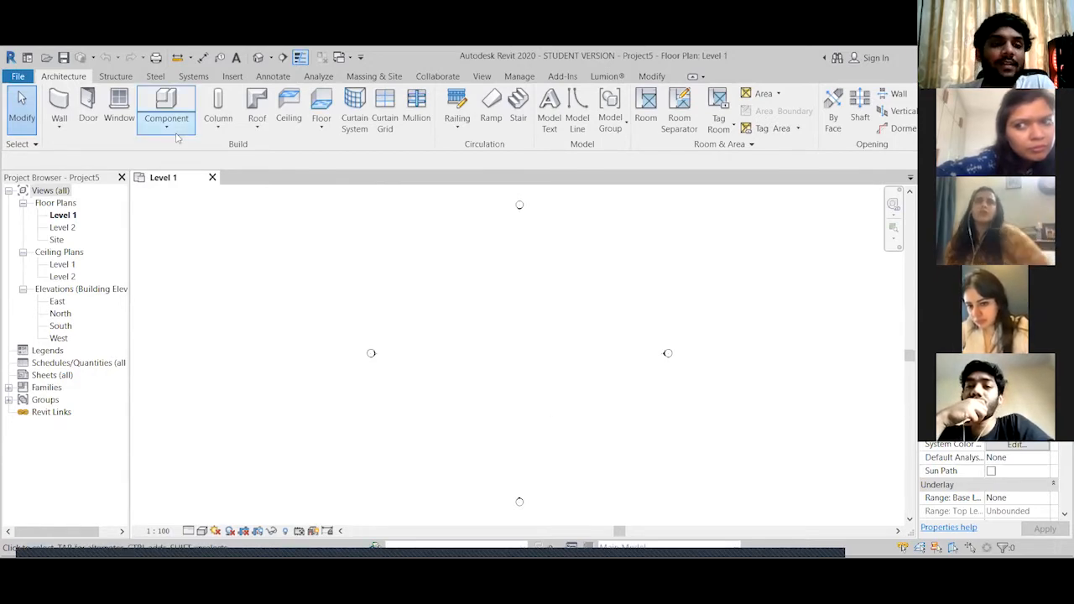
Close the Level 1 plan to end the open project and create another project from the Architectural Template
left_click(213, 178)
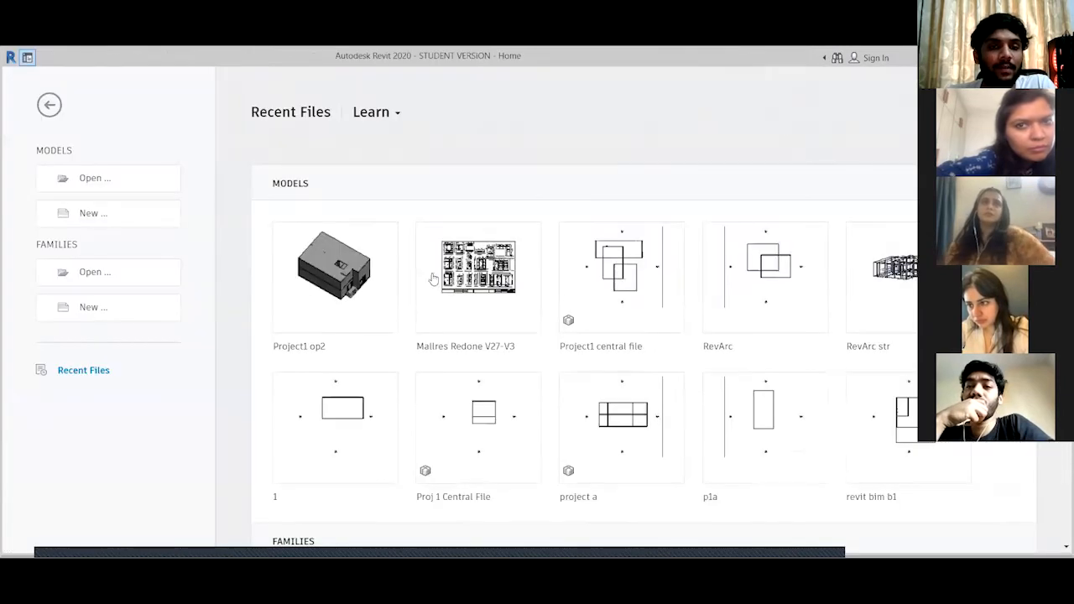
left_click(135, 210)
left_click(420, 213)
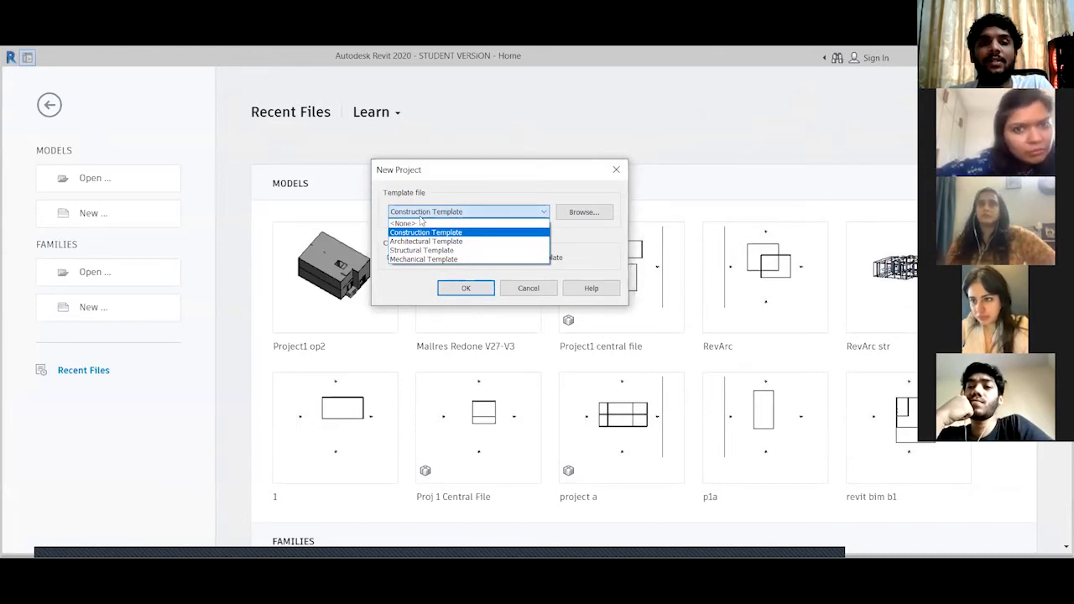
left_click(425, 241)
left_click(466, 287)
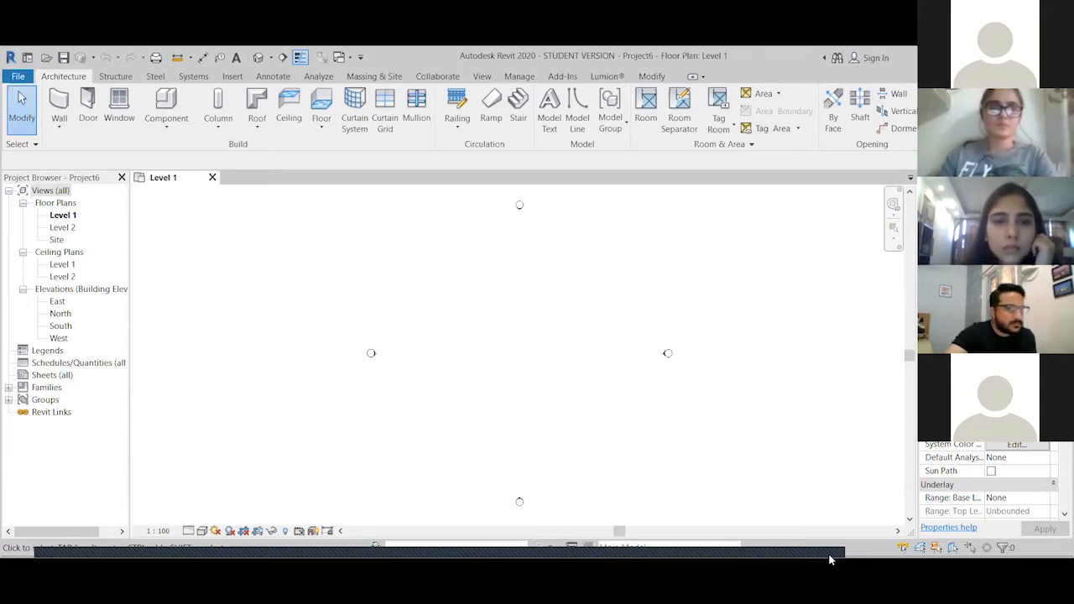
Open the East elevation, and review the Common discipline's formats in the Project Units settings without changing them
double_click(59, 301)
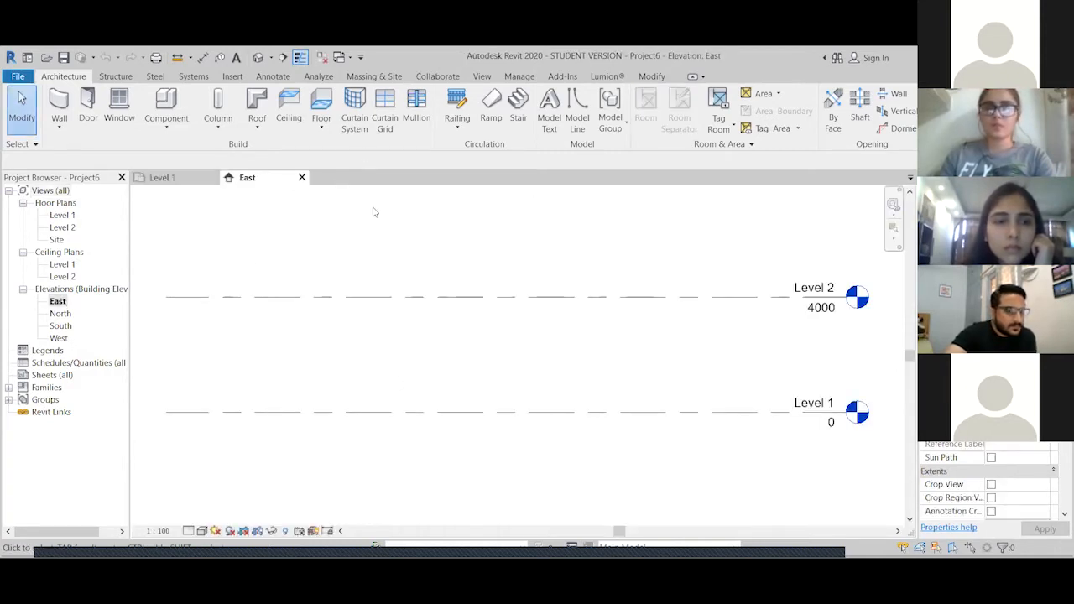
left_click(517, 77)
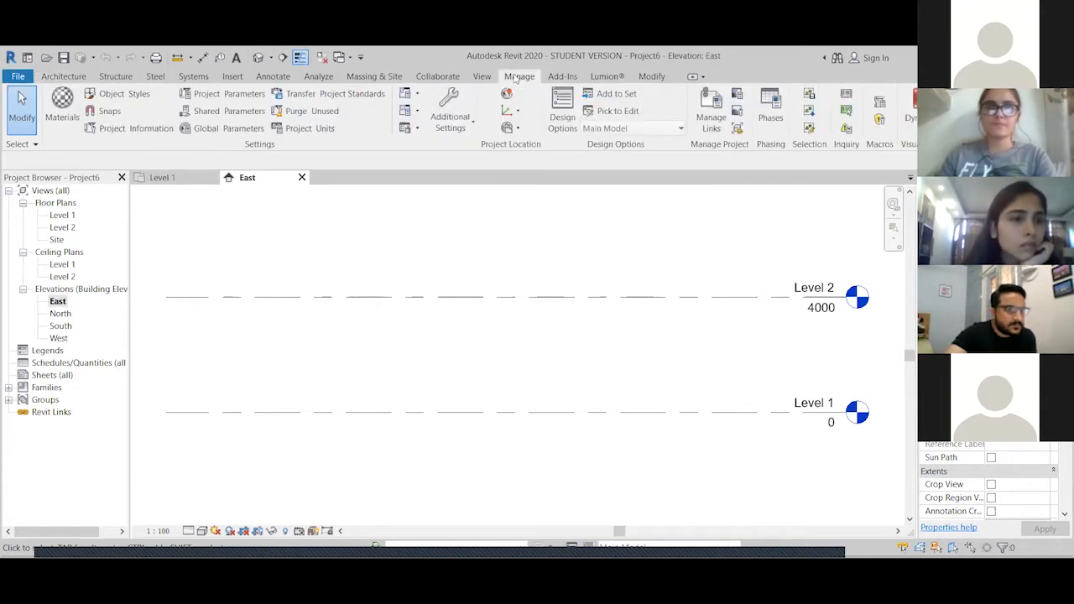
left_click(319, 129)
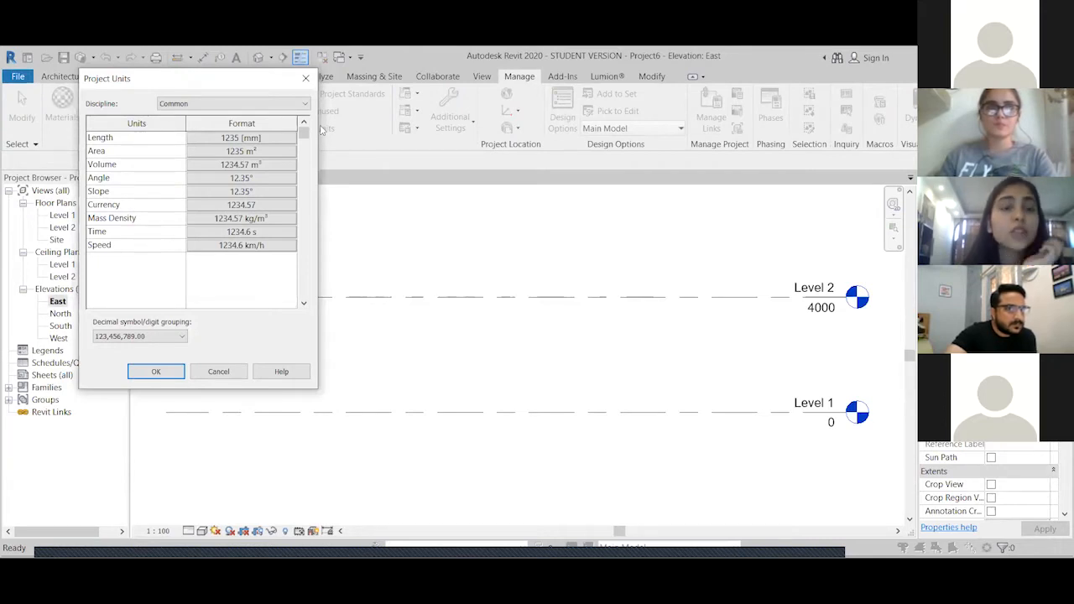
left_click(307, 79)
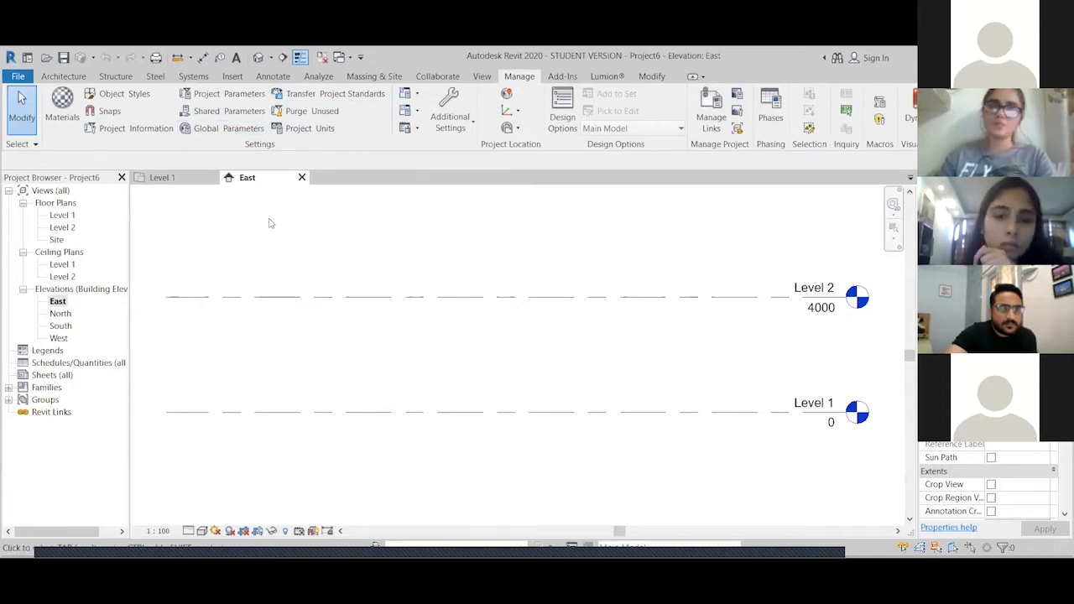
Open the Length format in the Project Units settings, switch its units to Feet and fractional inches and check the rounding options
left_click(309, 130)
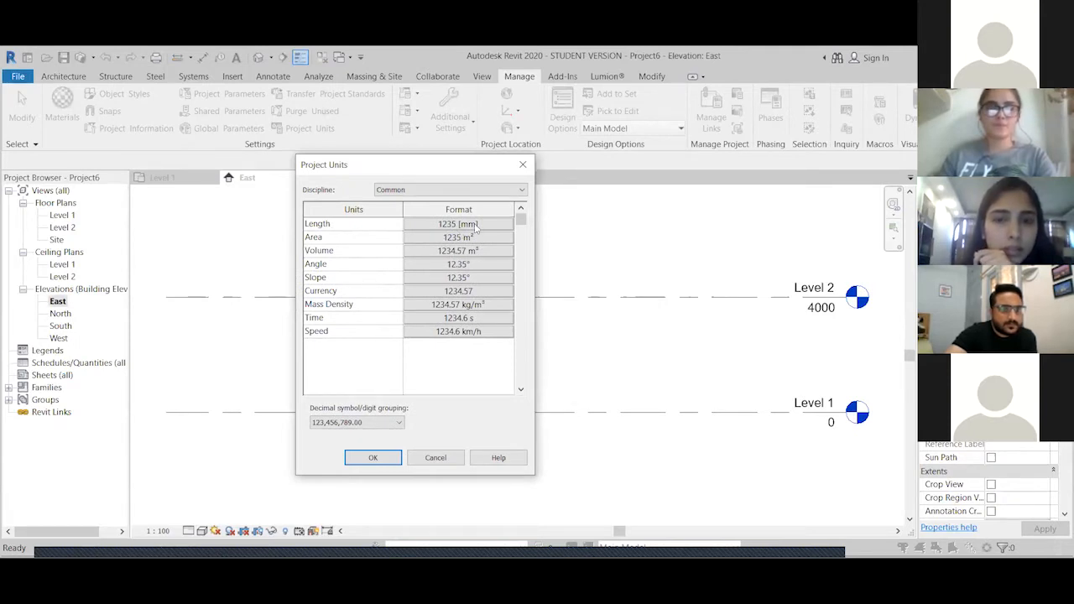
left_click(474, 224)
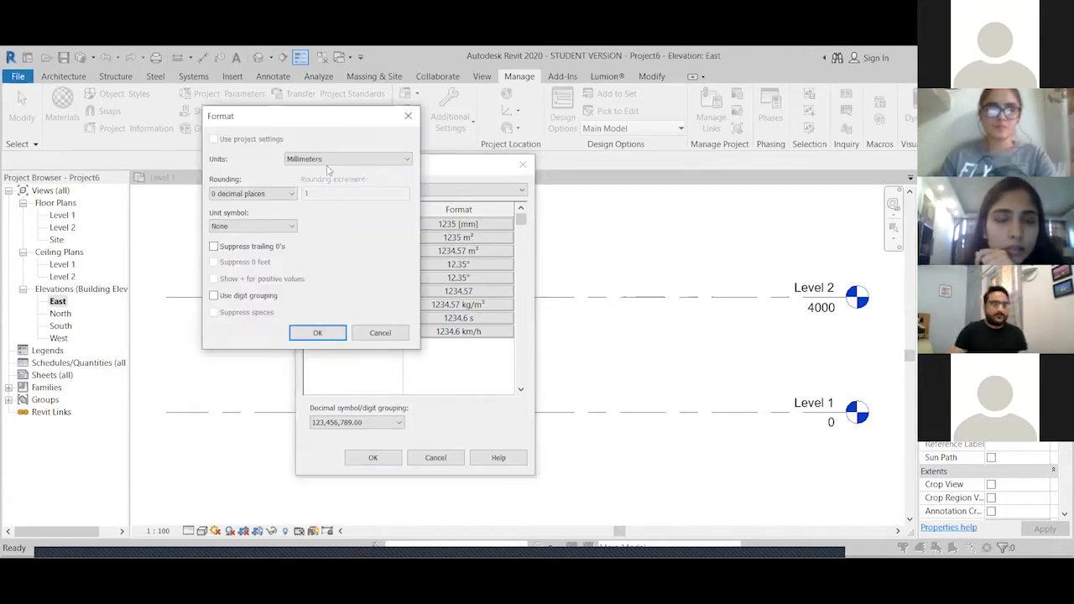
left_click(331, 161)
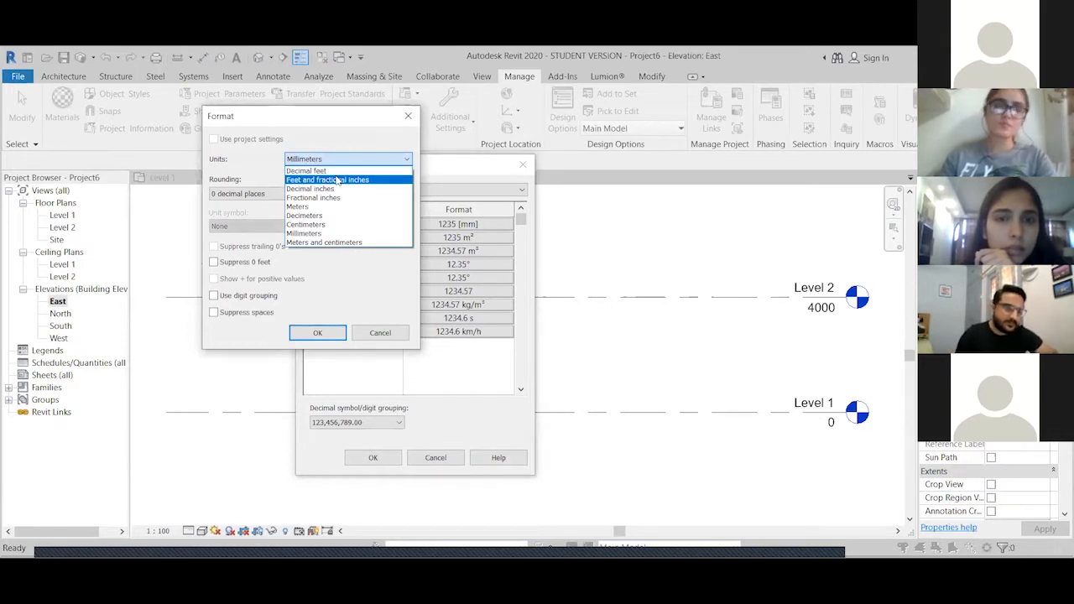
left_click(337, 179)
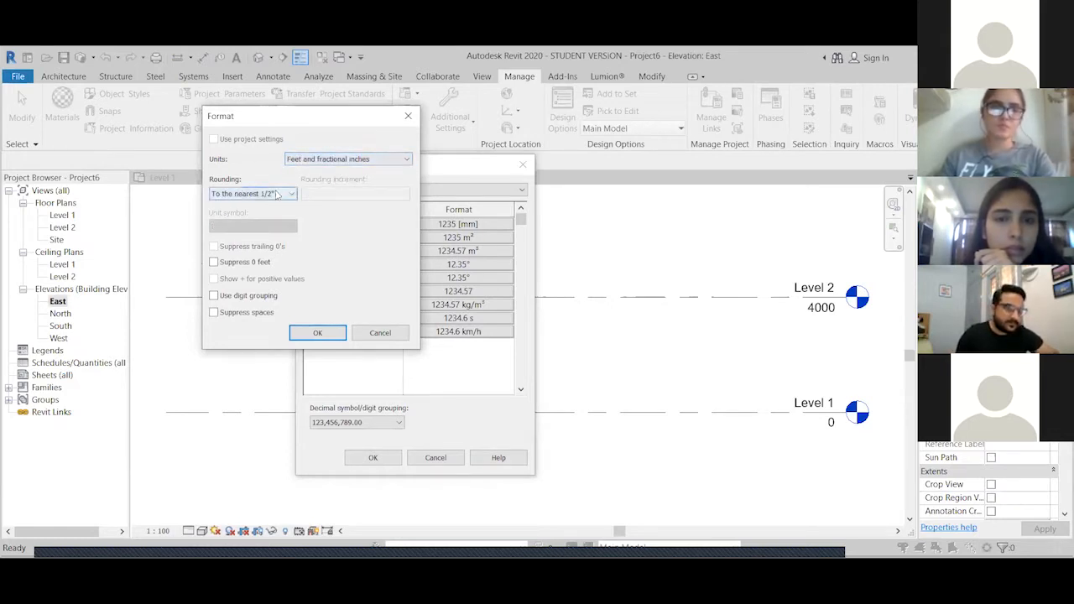
left_click(277, 195)
left_click(277, 195)
Set the units of the Length format back to Millimeters
left_click(343, 161)
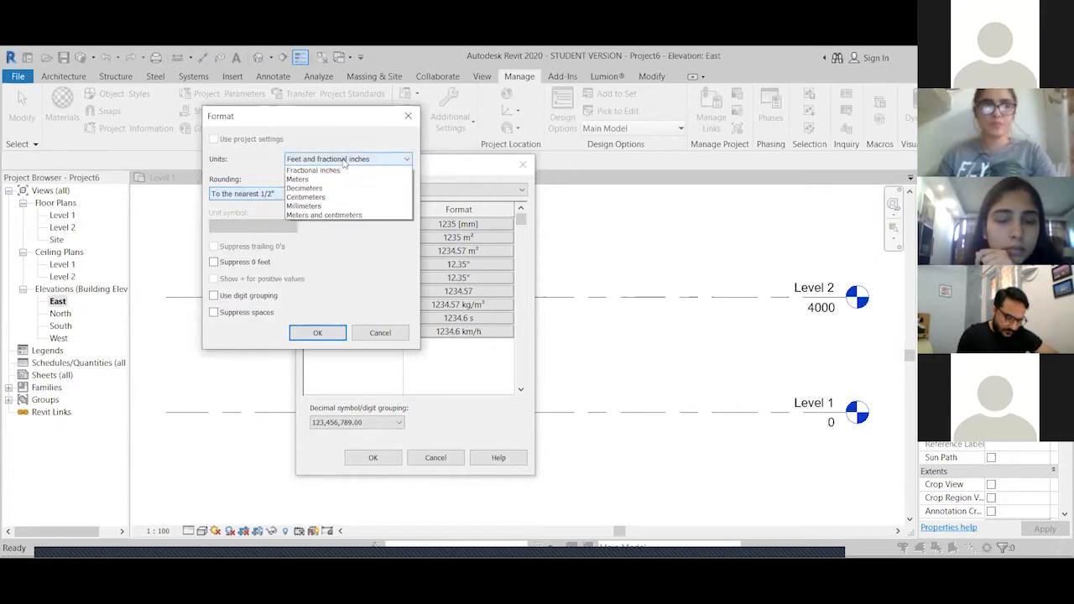
left_click(353, 234)
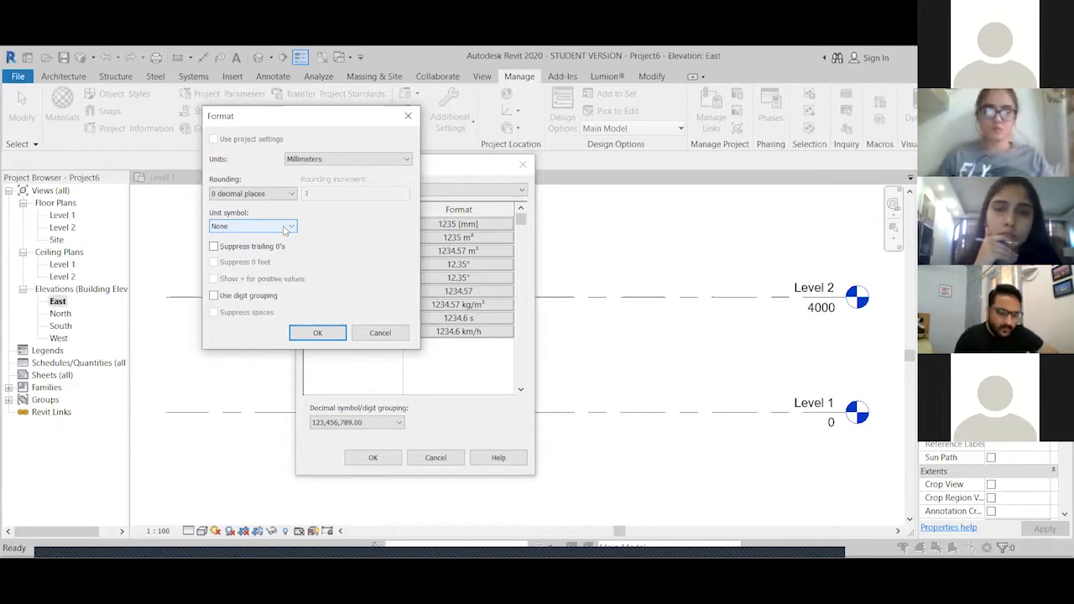
left_click(359, 160)
left_click(361, 168)
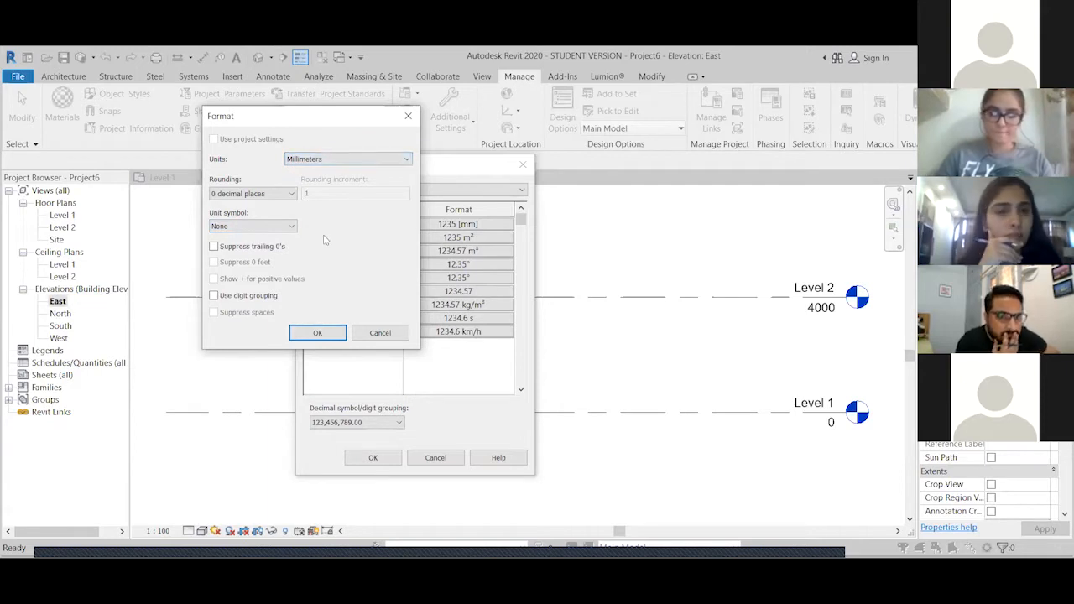
Set the unit symbol of the Length format to mm and apply the project units
left_click(234, 228)
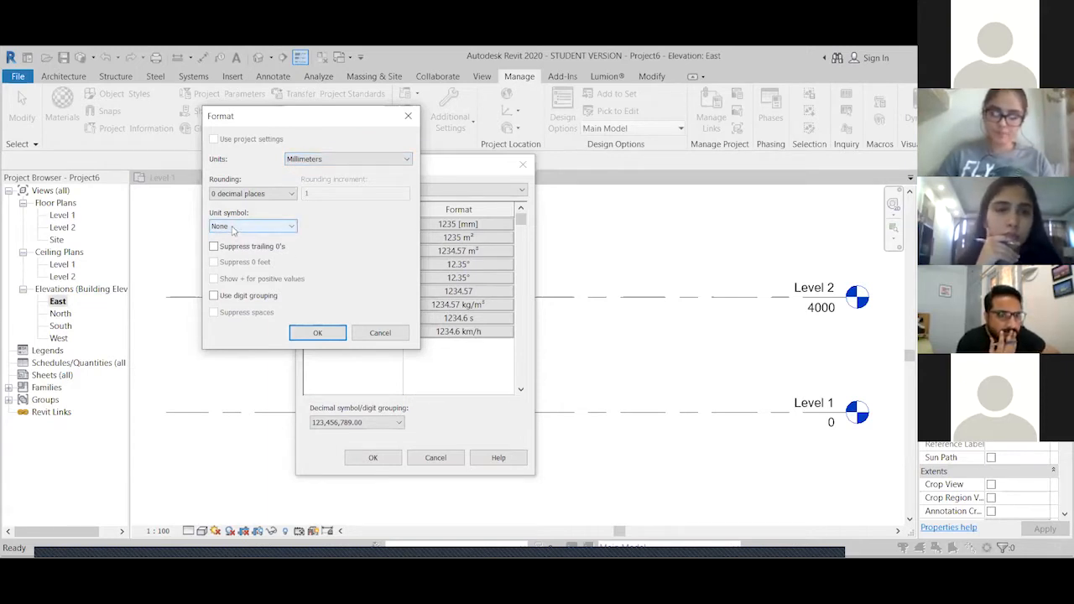
left_click(234, 228)
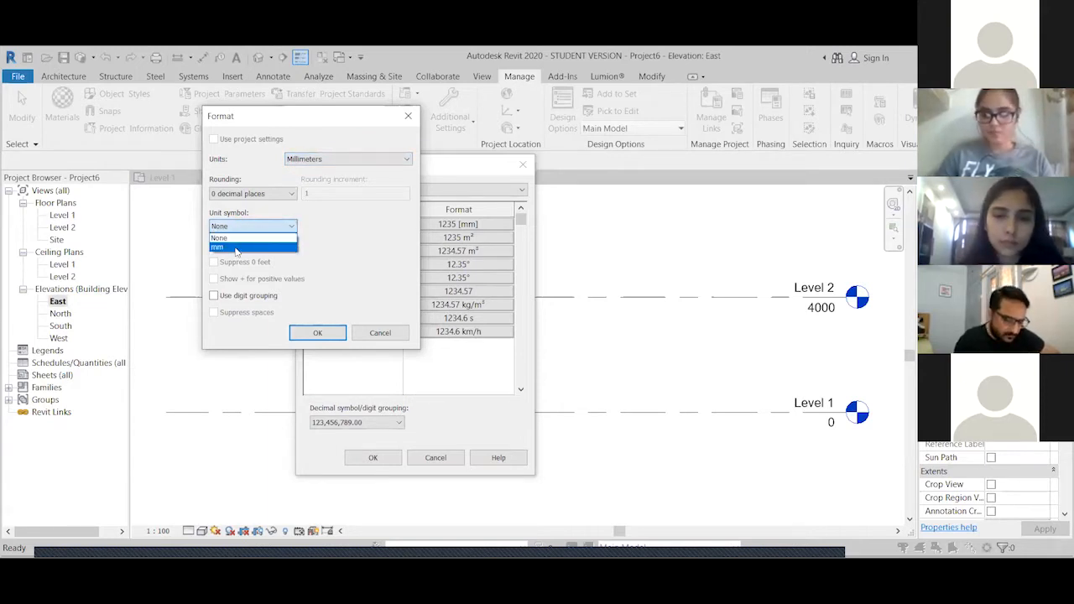
left_click(237, 250)
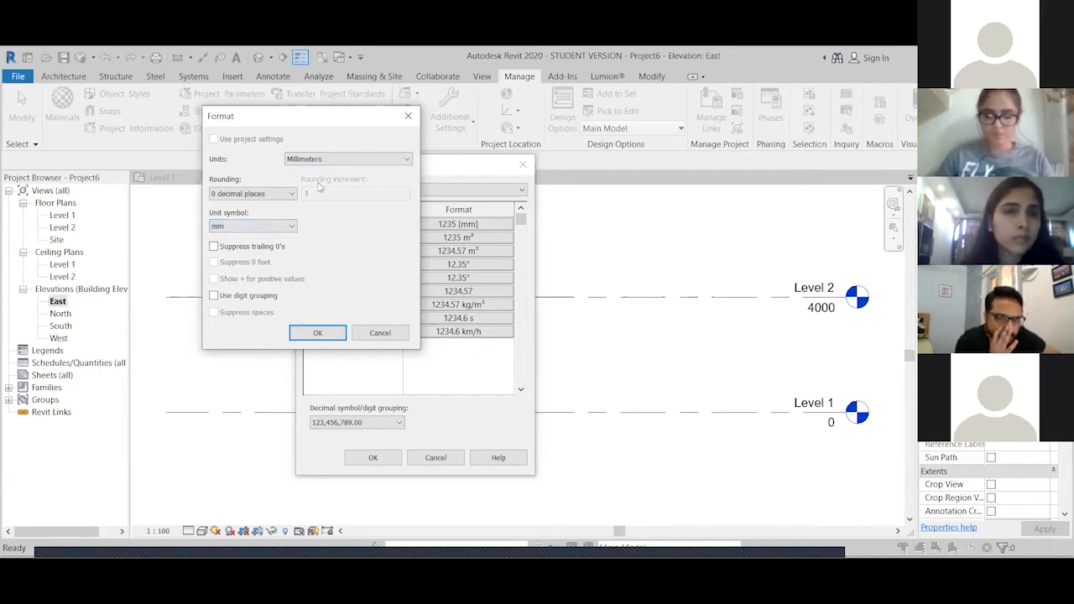
left_click(318, 333)
left_click(373, 457)
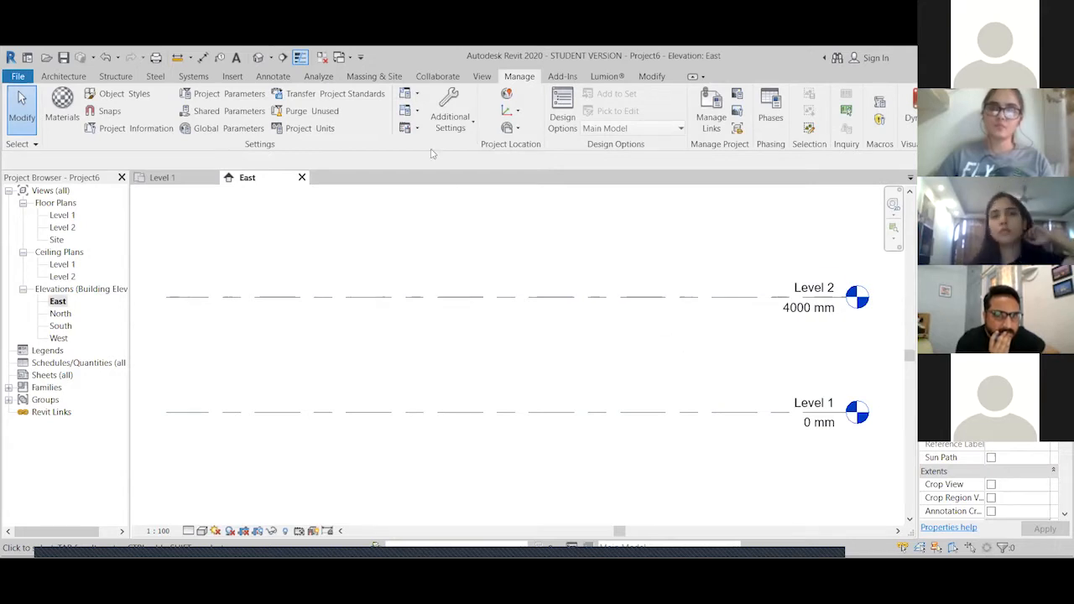
Review the Length and Currency formats in the Project Units settings without changing them
left_click(312, 128)
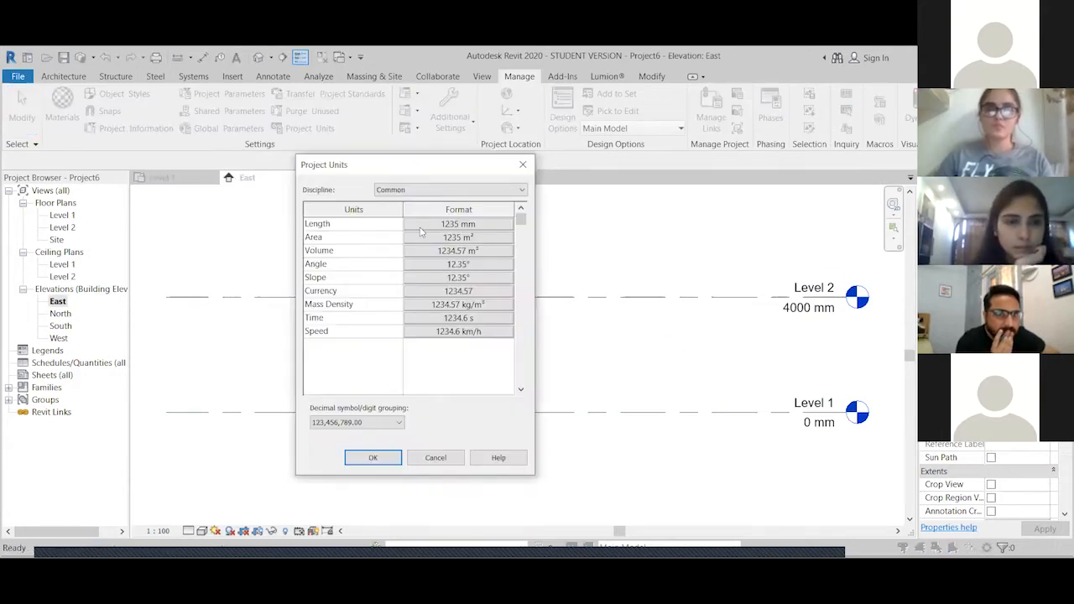
left_click(422, 226)
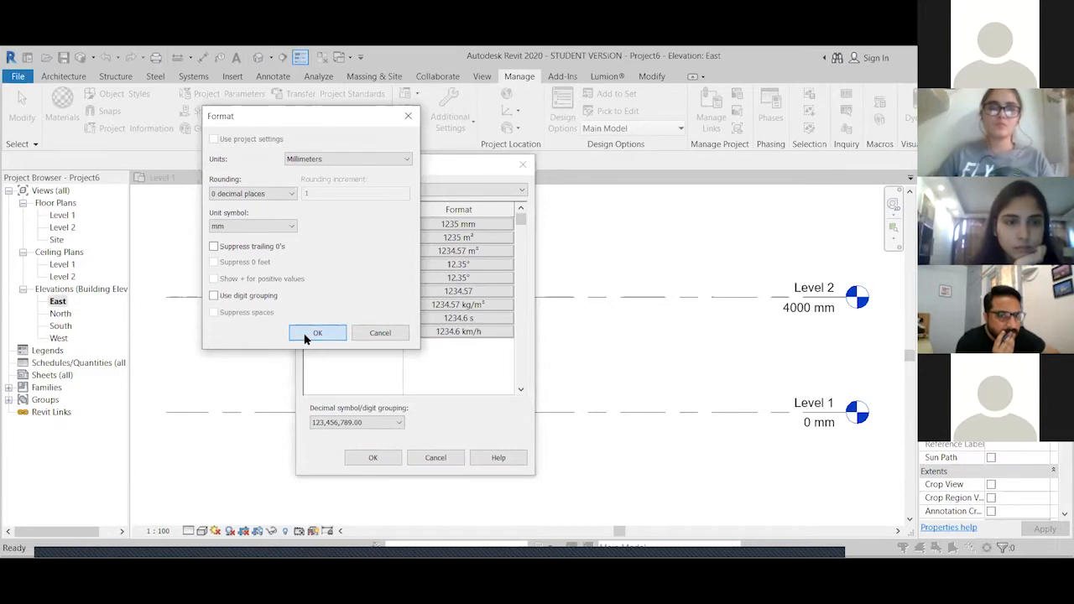
key("Return")
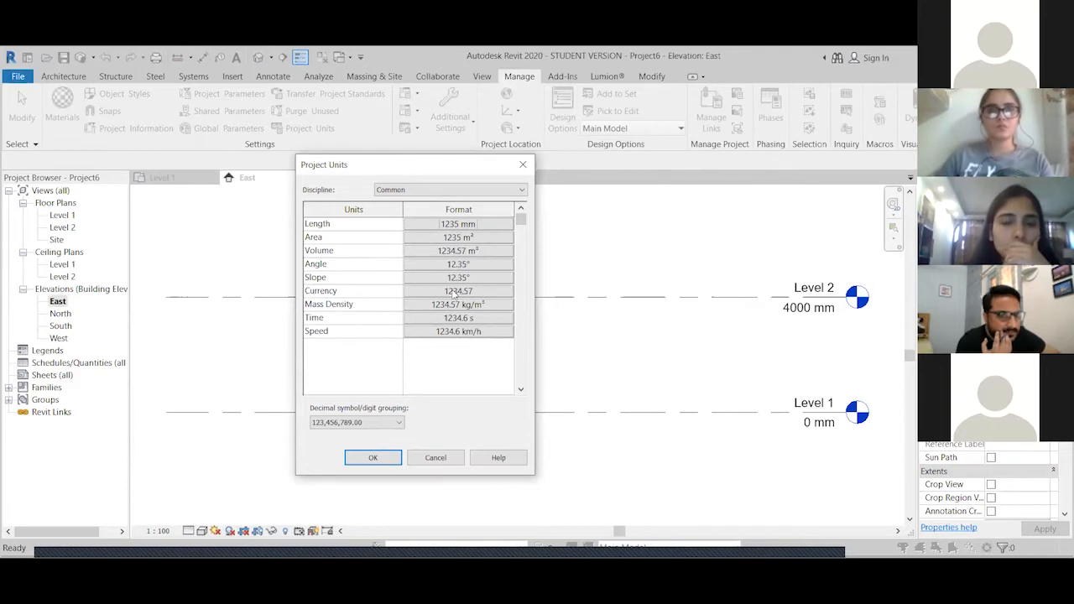
left_click(454, 291)
left_click(378, 334)
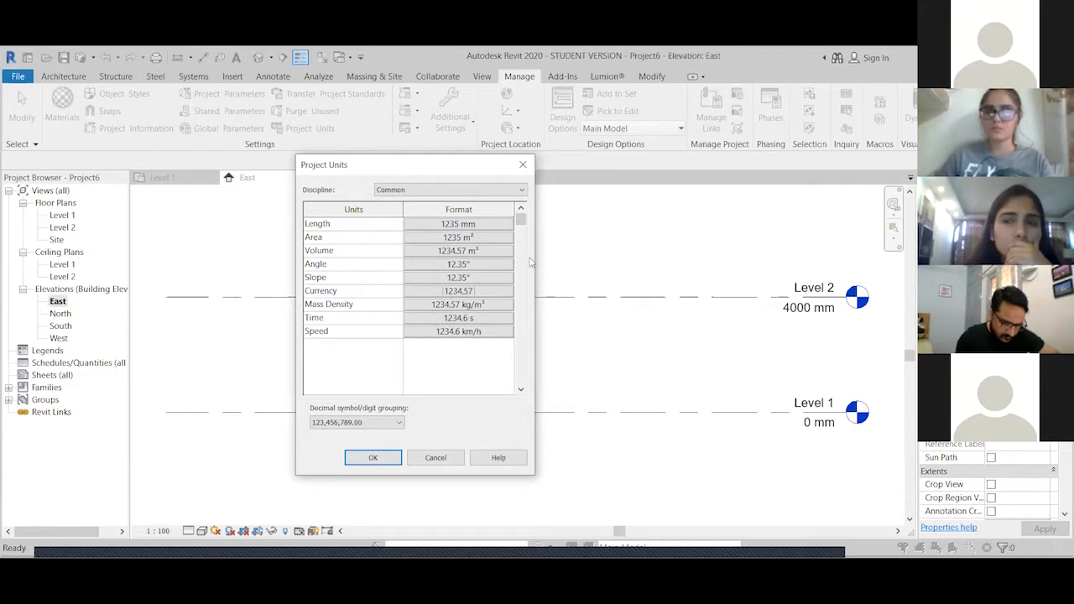
left_click(522, 165)
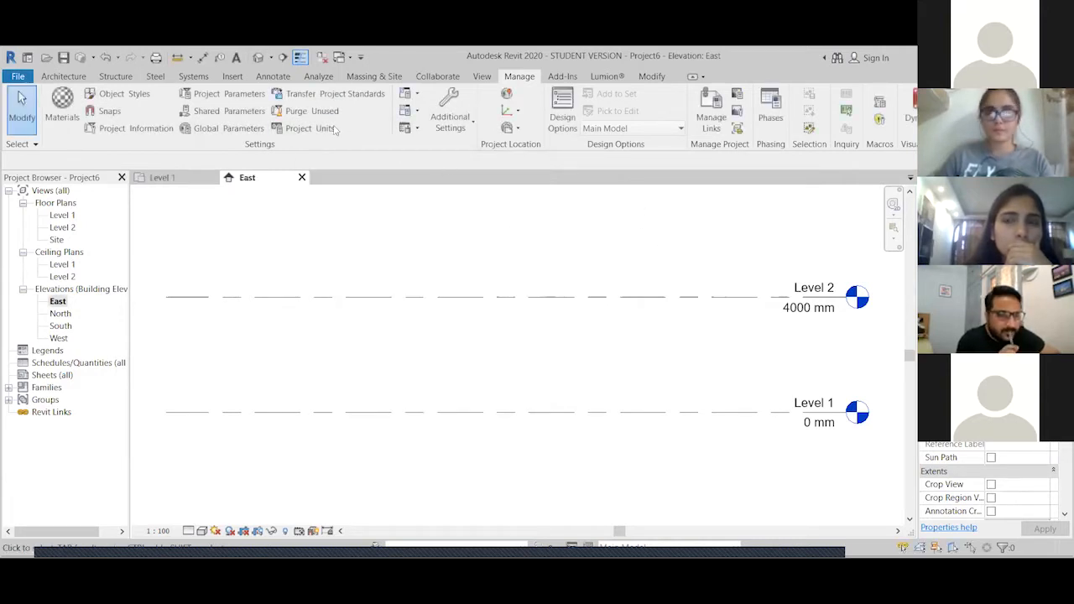
left_click(334, 129)
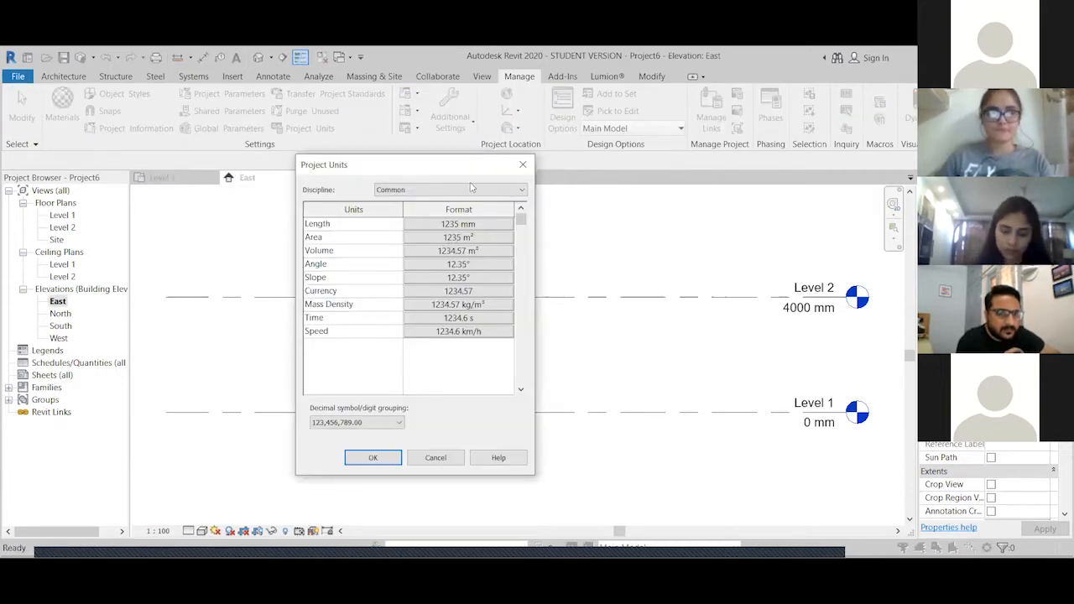
left_click(523, 164)
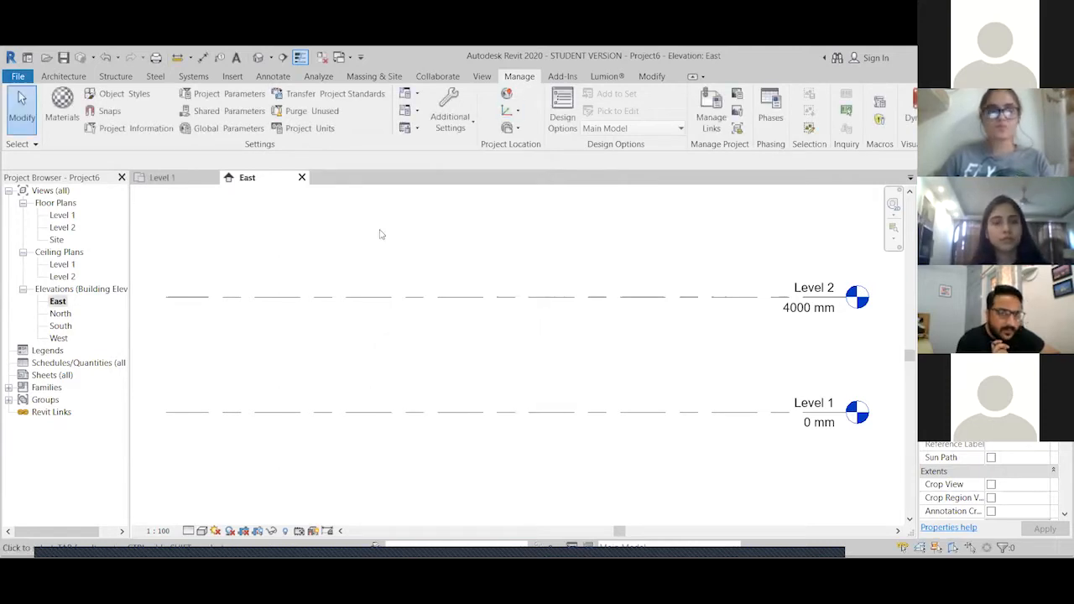
Close the inactive views so only the East elevation stays open
scroll(379, 234, "down", 1)
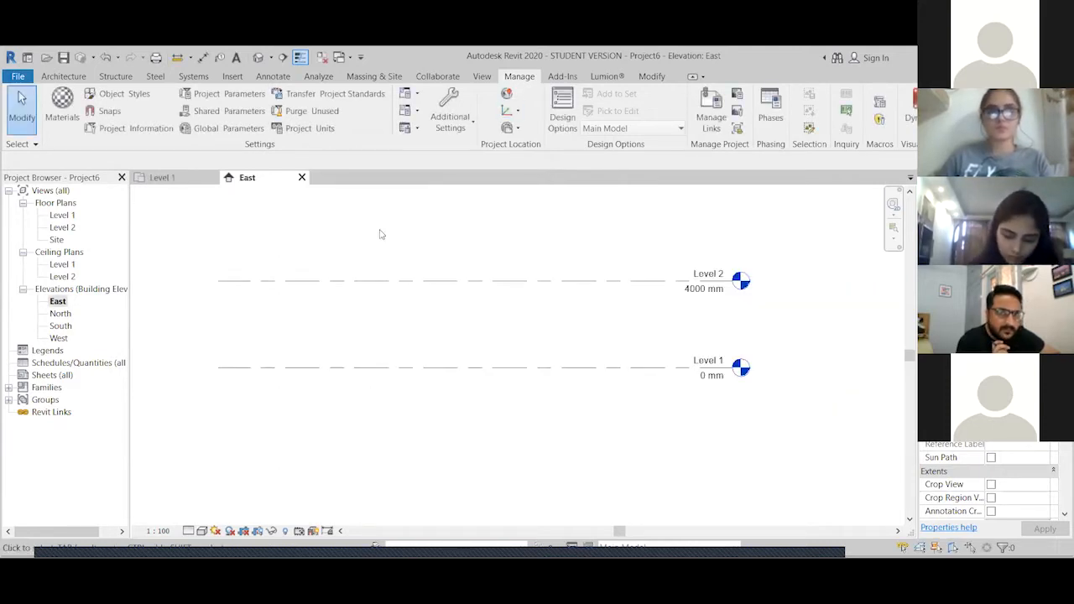
middle_click_drag(292, 197, 371, 257)
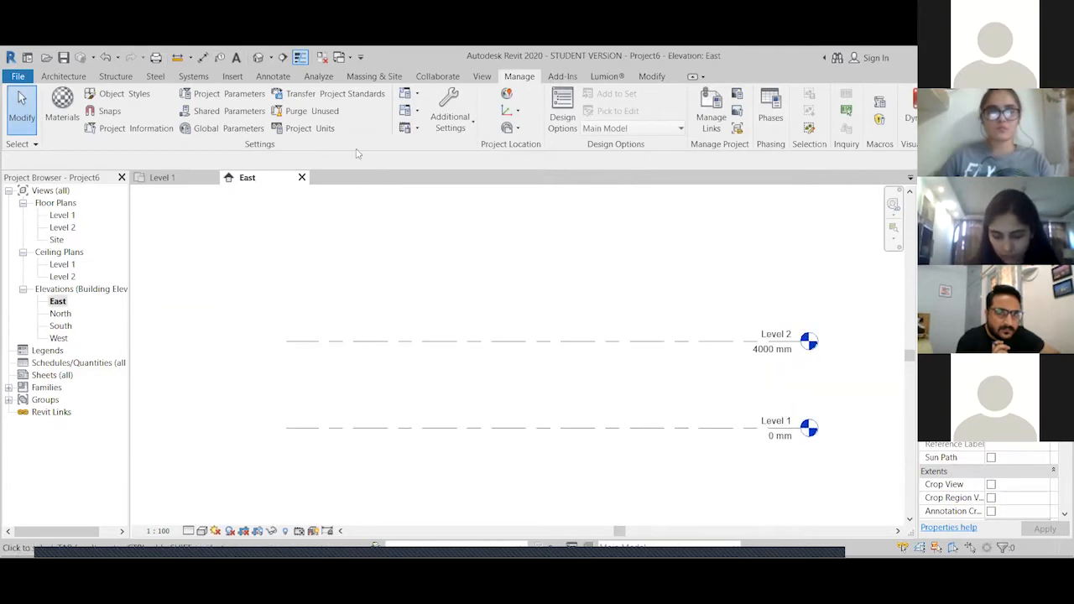
left_click(322, 57)
middle_click_drag(542, 296, 540, 356)
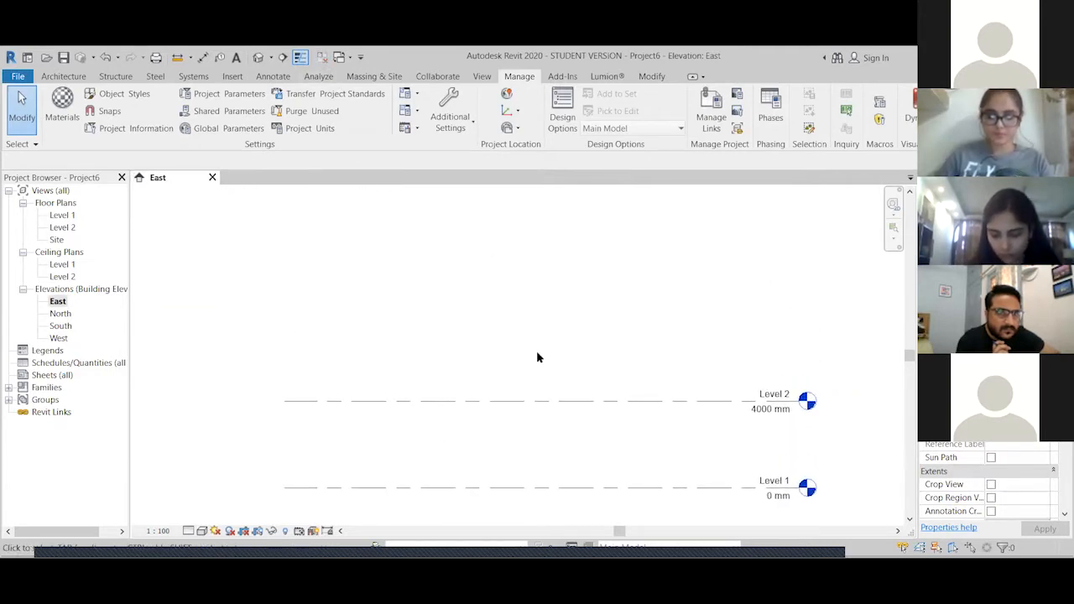
middle_click_drag(540, 393, 509, 339)
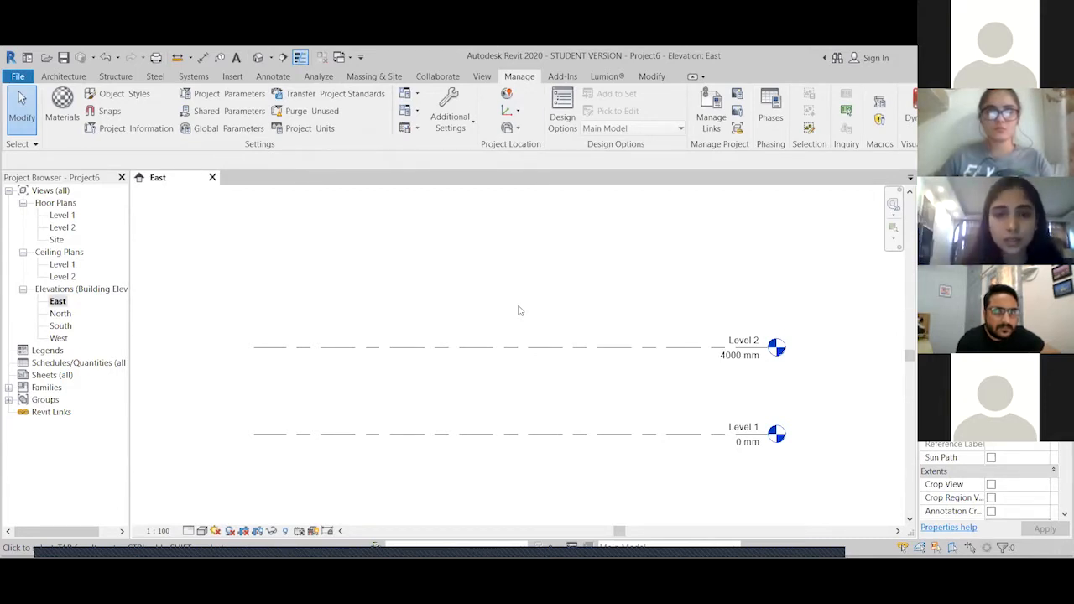
Undock the Properties palette and try docking it across the full width above the drawing area
left_click(1064, 177)
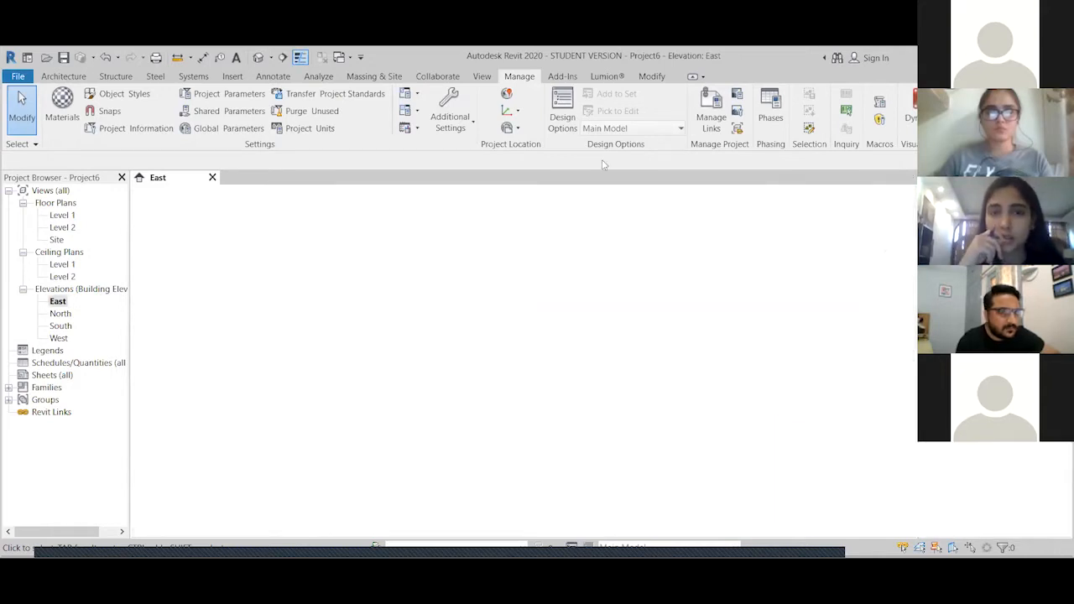
left_click_drag(604, 164, 580, 180)
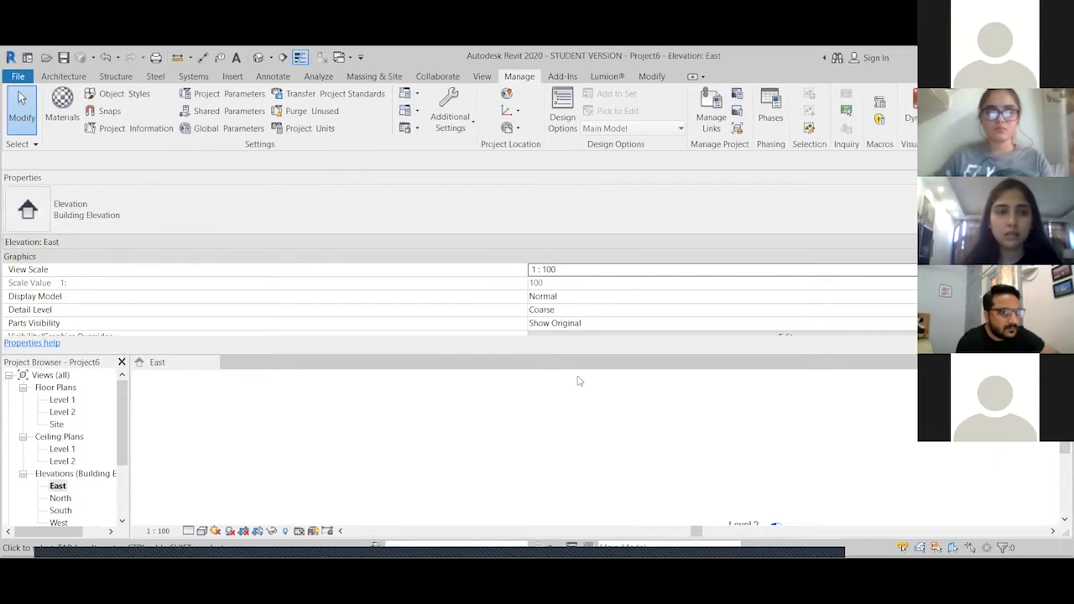
scroll(565, 417, "down", 2)
scroll(565, 424, "down", 2)
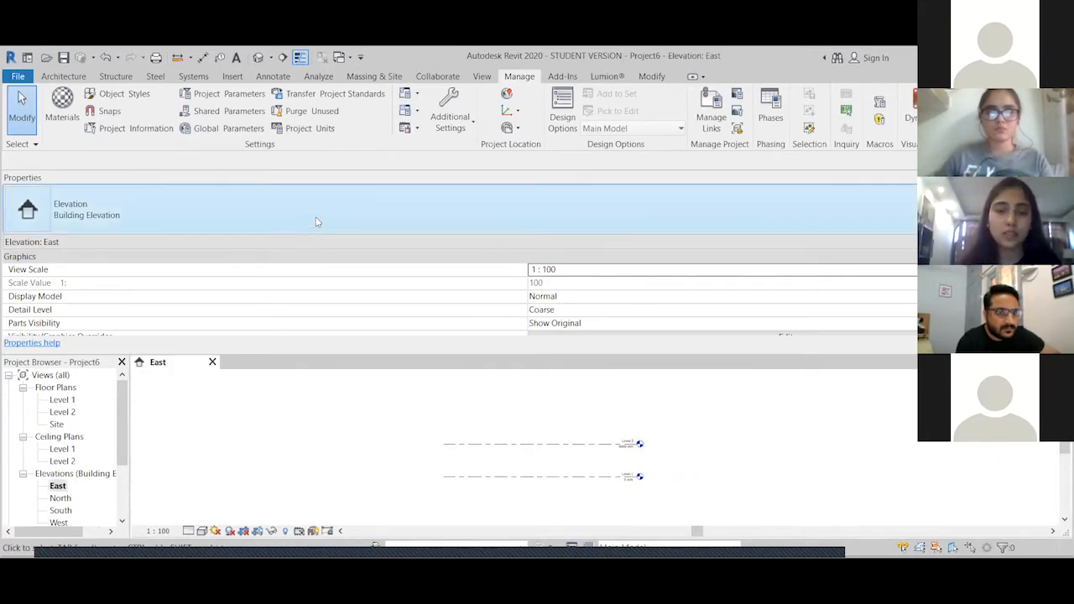
left_click_drag(350, 180, 477, 219)
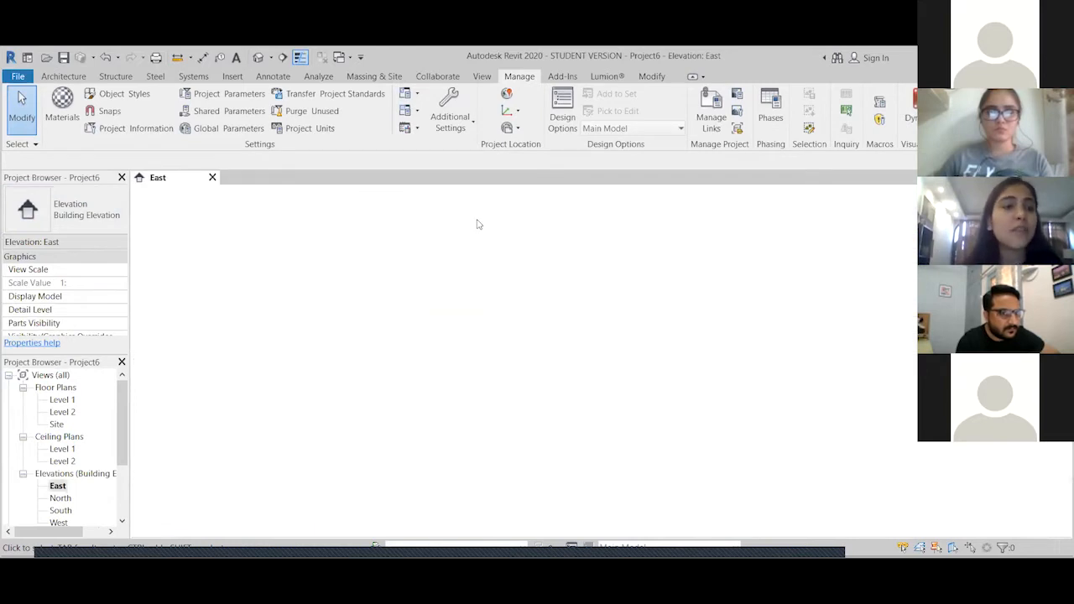
left_click_drag(476, 224, 757, 175)
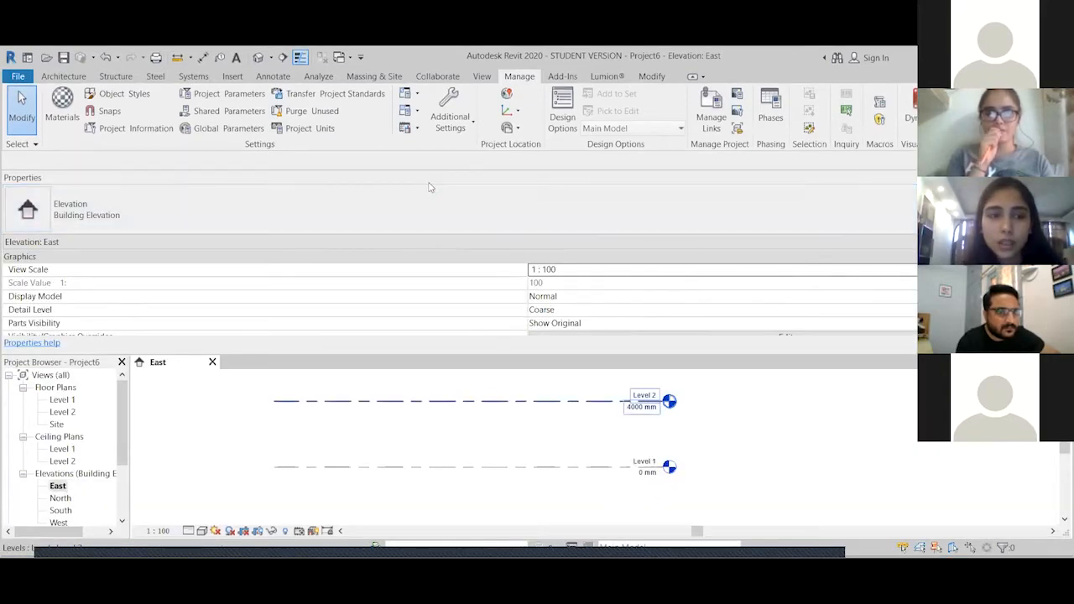
Float the Properties palette and dock it beside the drawing area, on the side opposite the Project Browser
left_click_drag(429, 182, 619, 266)
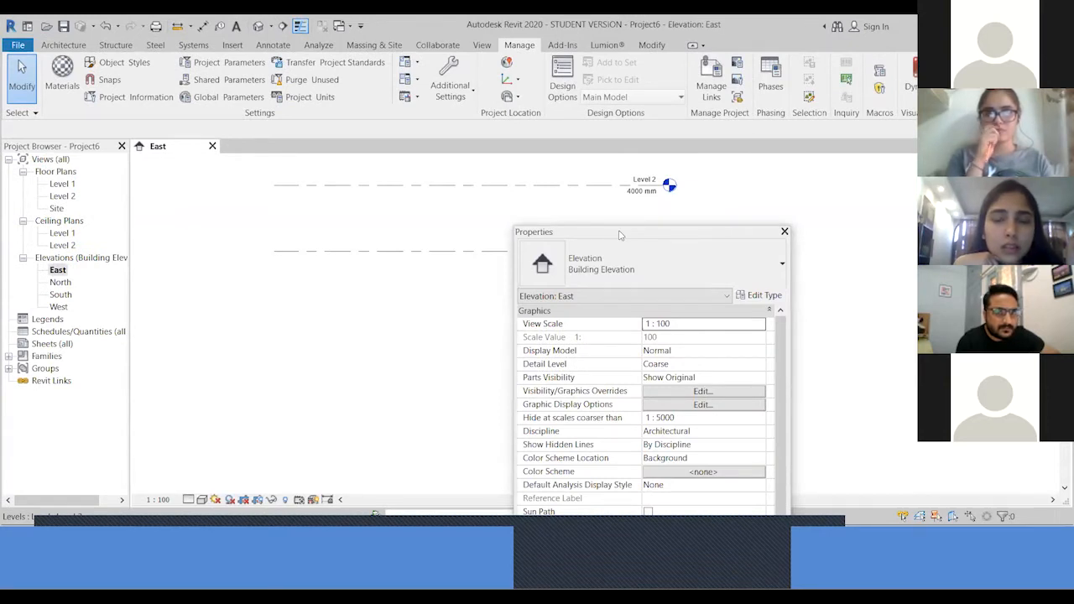
left_click_drag(621, 236, 1064, 260)
left_click_drag(537, 287, 914, 294)
scroll(530, 245, "up", 1)
middle_click_drag(532, 247, 467, 365)
scroll(460, 359, "down", 2)
scroll(251, 300, "down", 1)
middle_click_drag(252, 300, 308, 323)
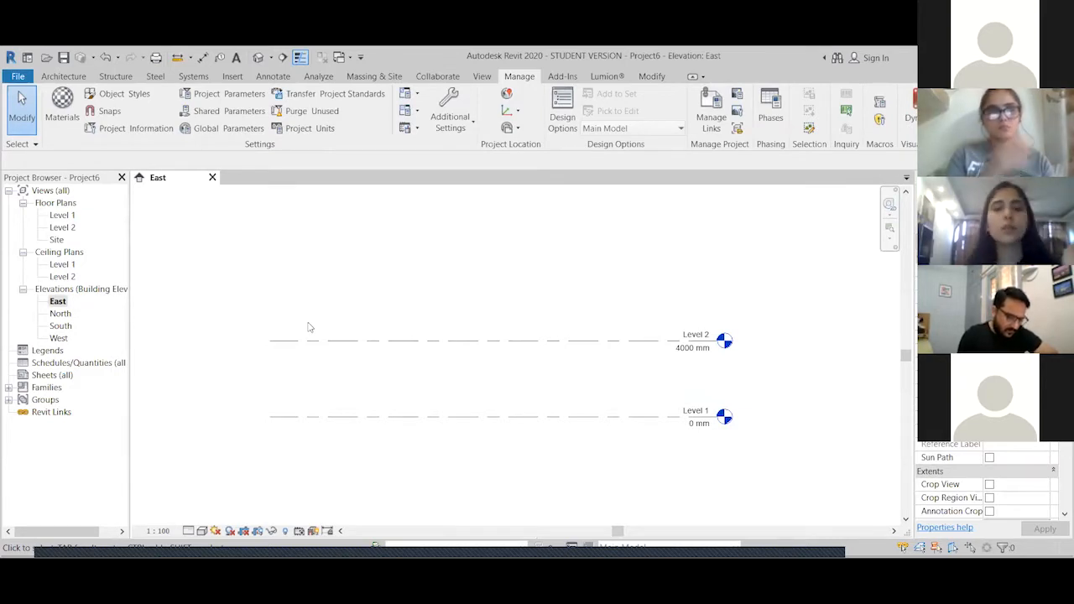
scroll(330, 378, "up", 1)
scroll(377, 429, "down", 4)
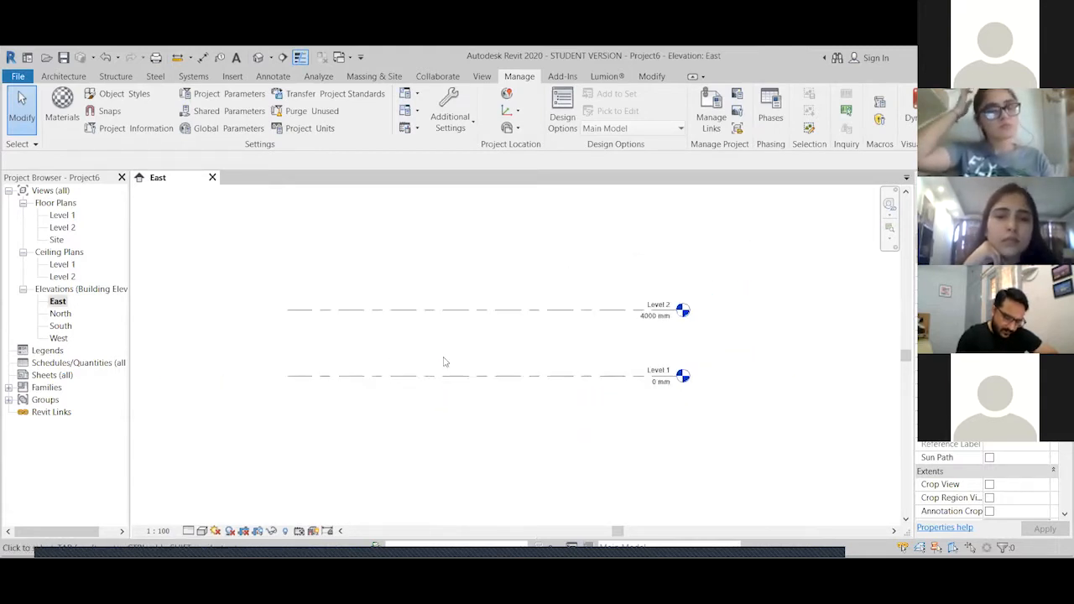
scroll(443, 359, "down", 3)
scroll(294, 361, "down", 2)
middle_click_drag(298, 361, 368, 377)
scroll(419, 379, "up", 4)
scroll(495, 379, "up", 3)
middle_click_drag(508, 376, 457, 379)
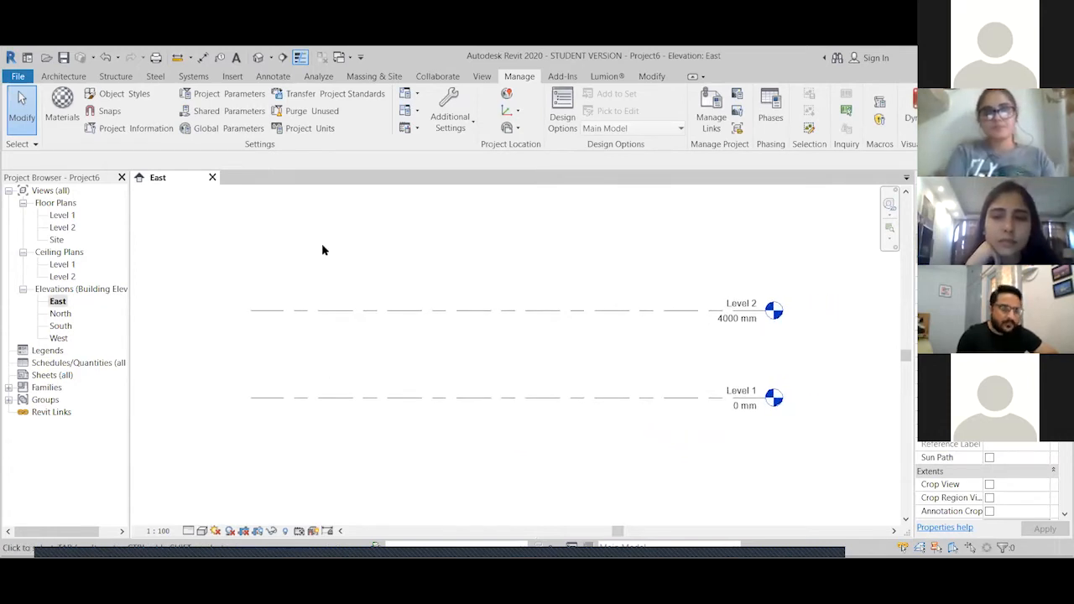
Draw a new level 4000 mm above Level 2 in the East elevation, aligned with both ends of the existing level lines
left_click(82, 77)
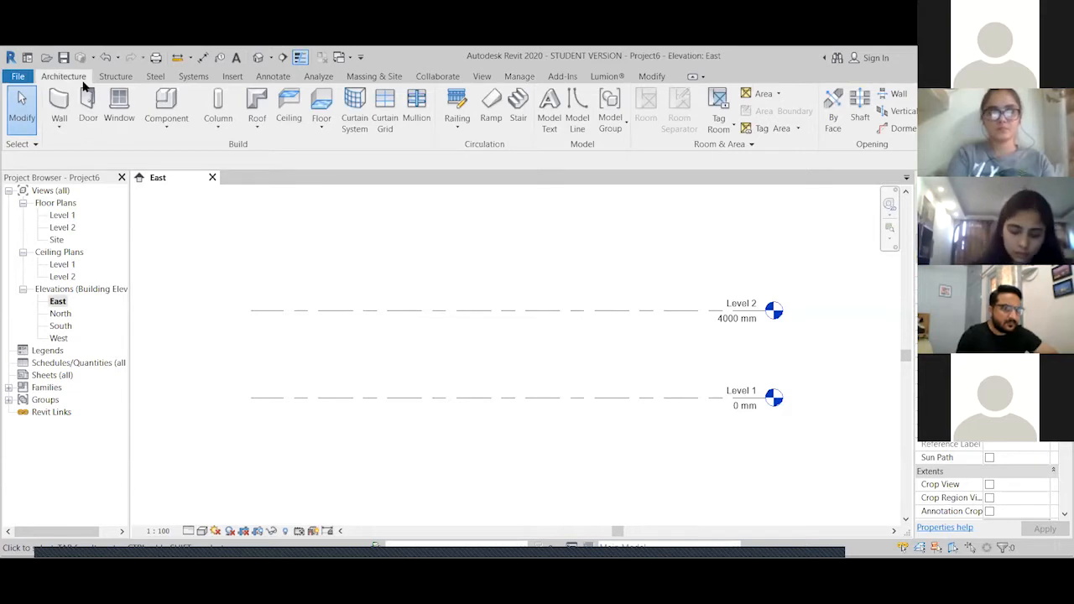
middle_click_drag(307, 356, 311, 395)
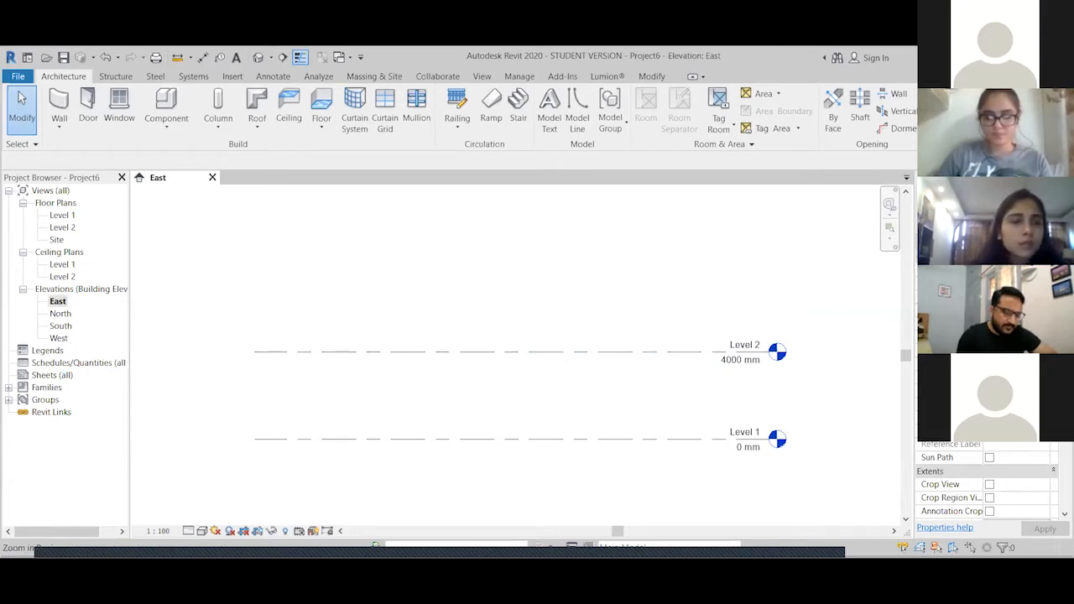
key("l")
key("l")
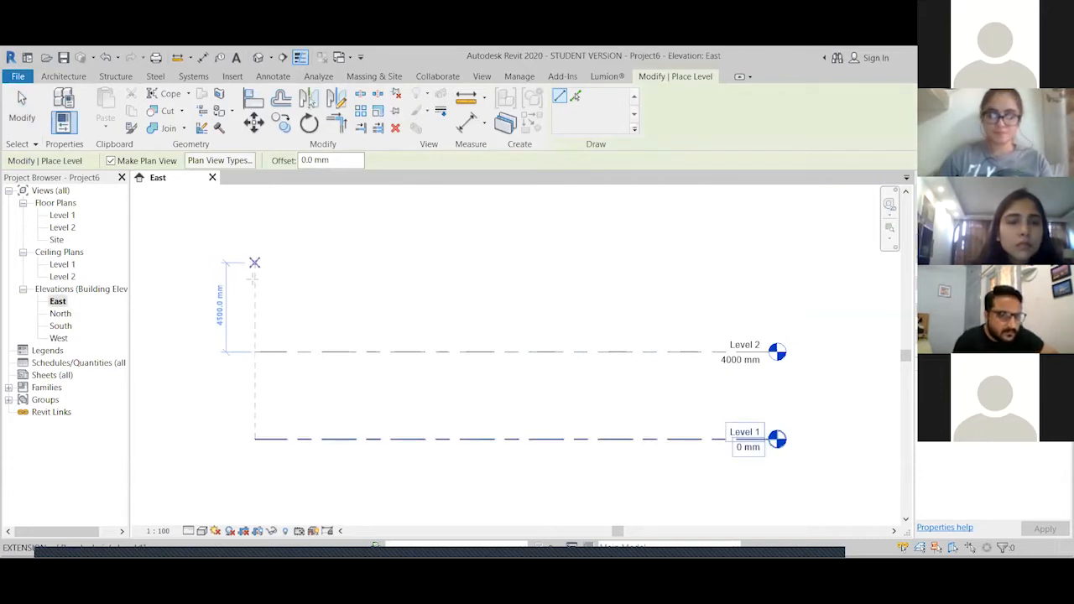
scroll(254, 293, "up", 2)
scroll(254, 290, "down", 1)
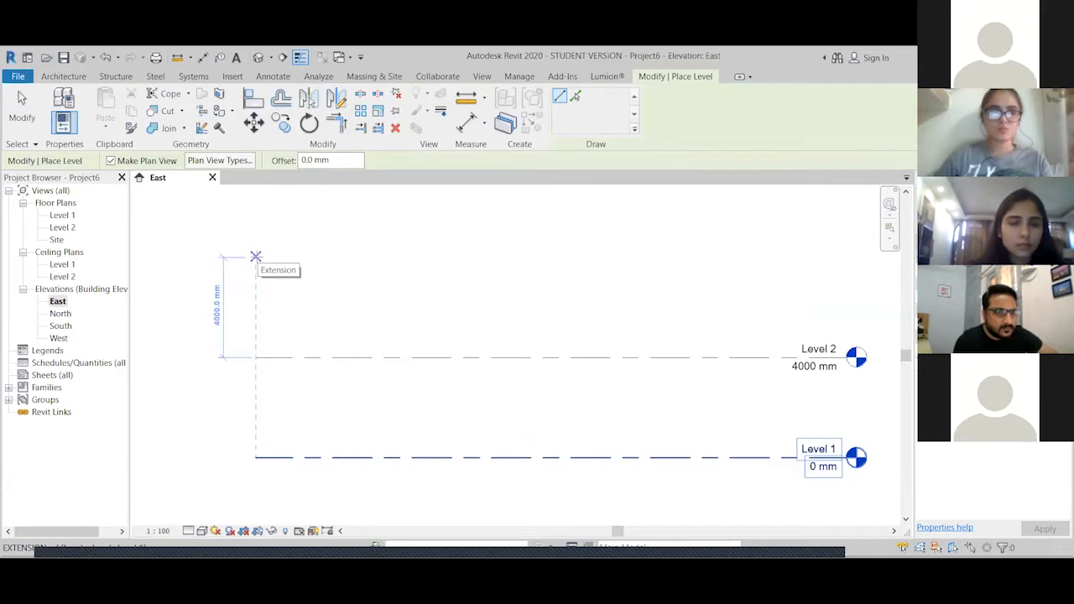
left_click(255, 256)
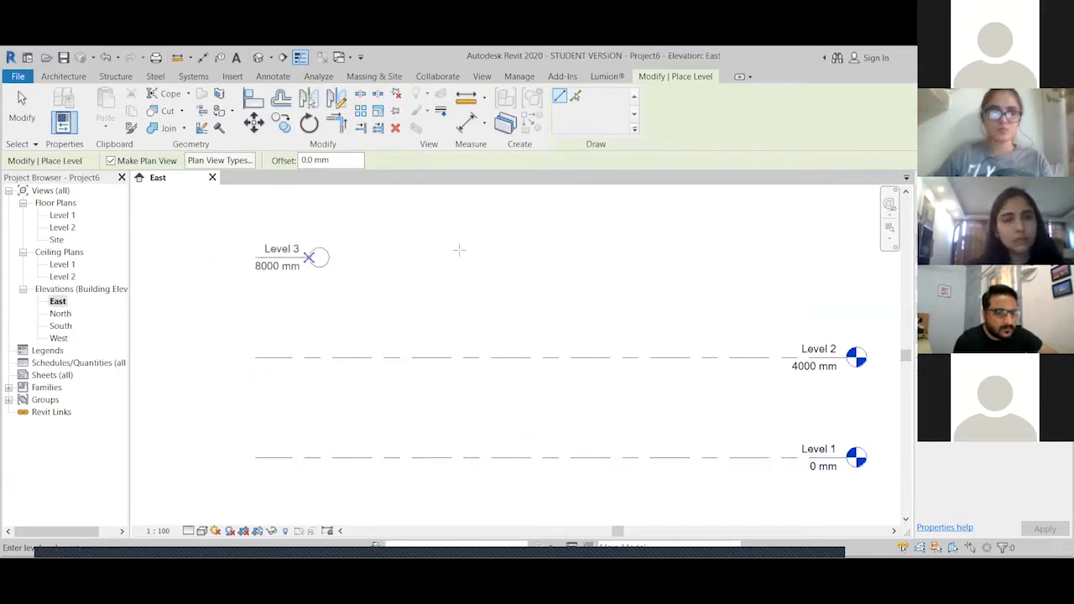
left_click(845, 257)
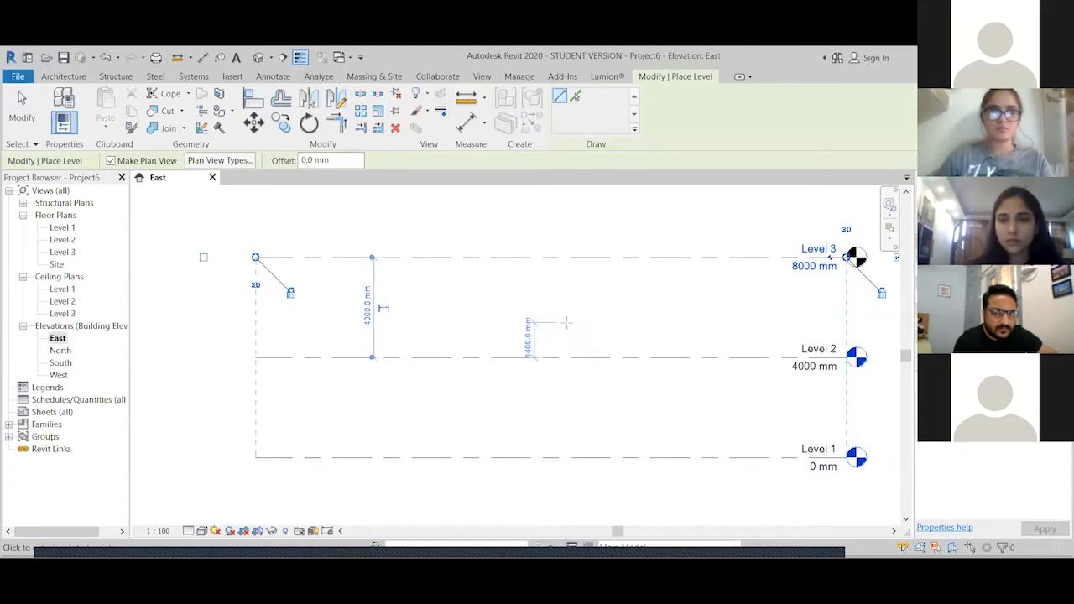
key("Escape")
key("Escape")
scroll(567, 323, "down", 2)
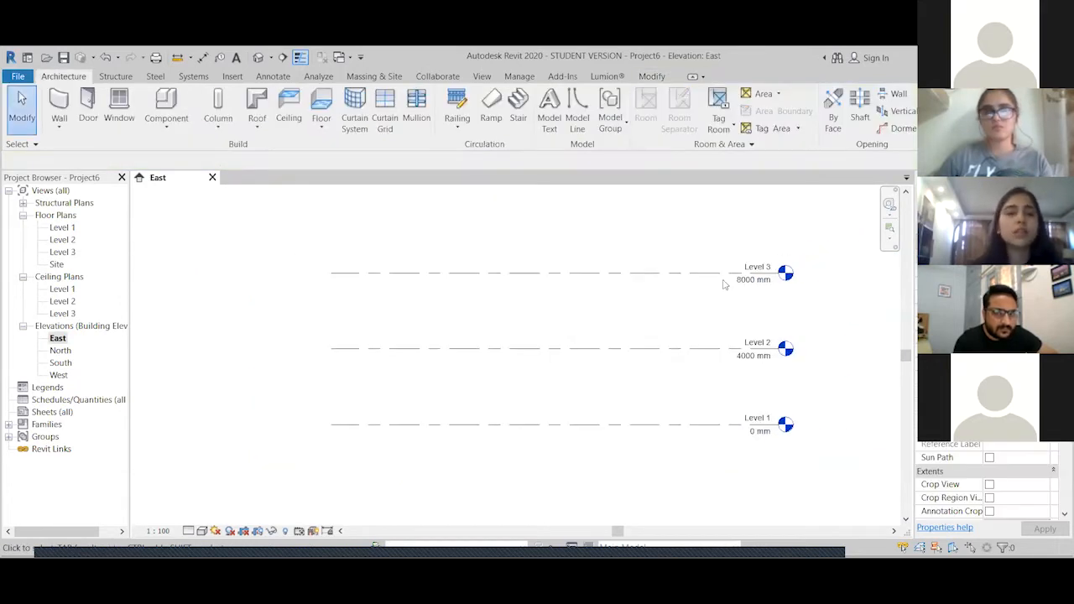
Draw another level 4000 mm above Level 3, aligned with both ends of the level lines below
scroll(770, 287, "up", 2)
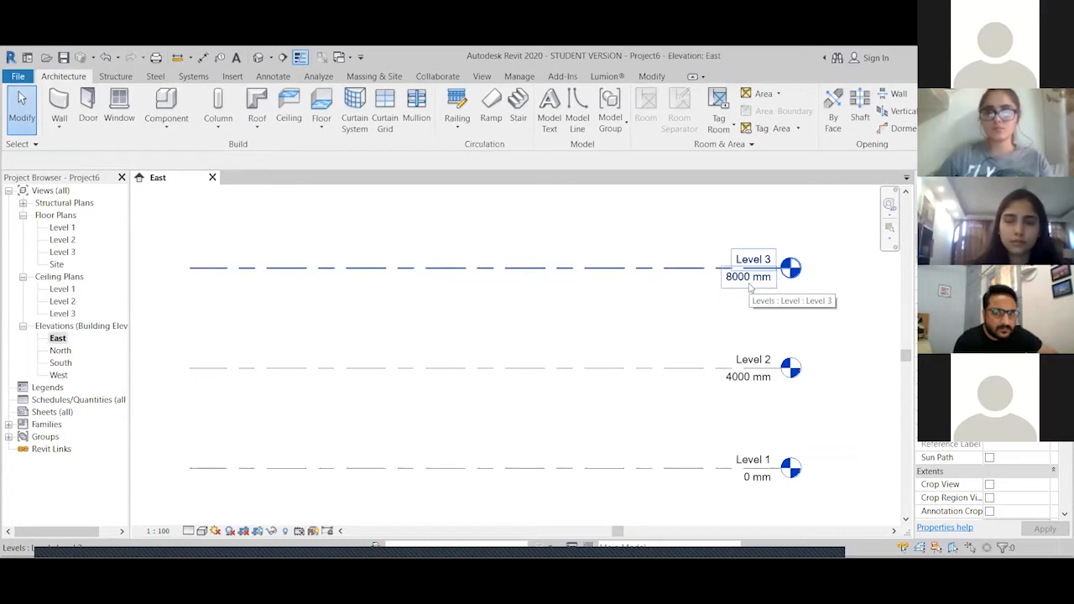
scroll(669, 326, "down", 2)
middle_click_drag(611, 362, 586, 404)
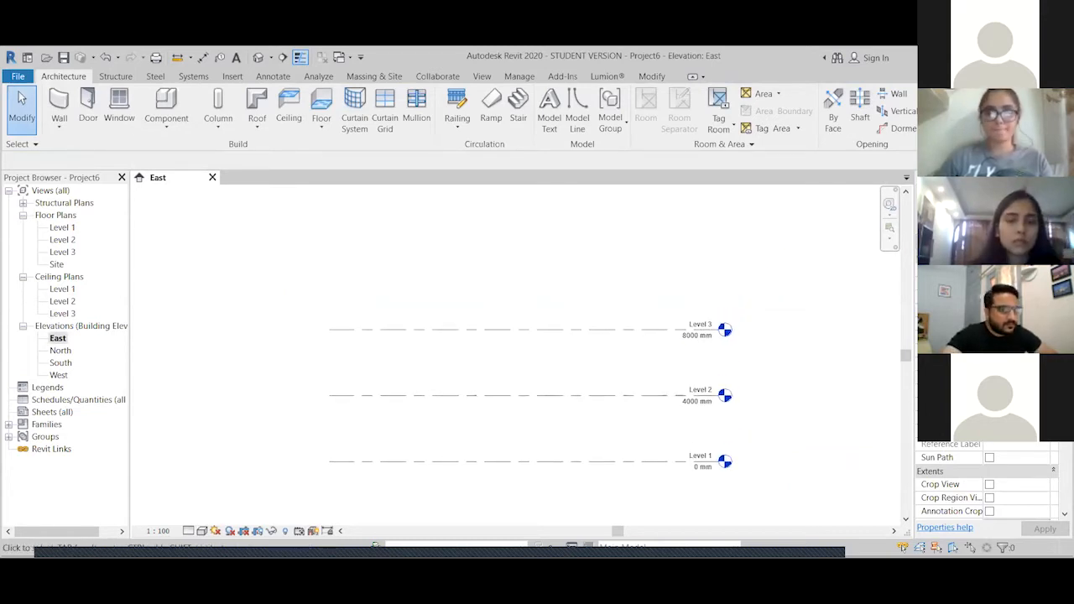
key("l")
key("l")
scroll(319, 282, "up", 1)
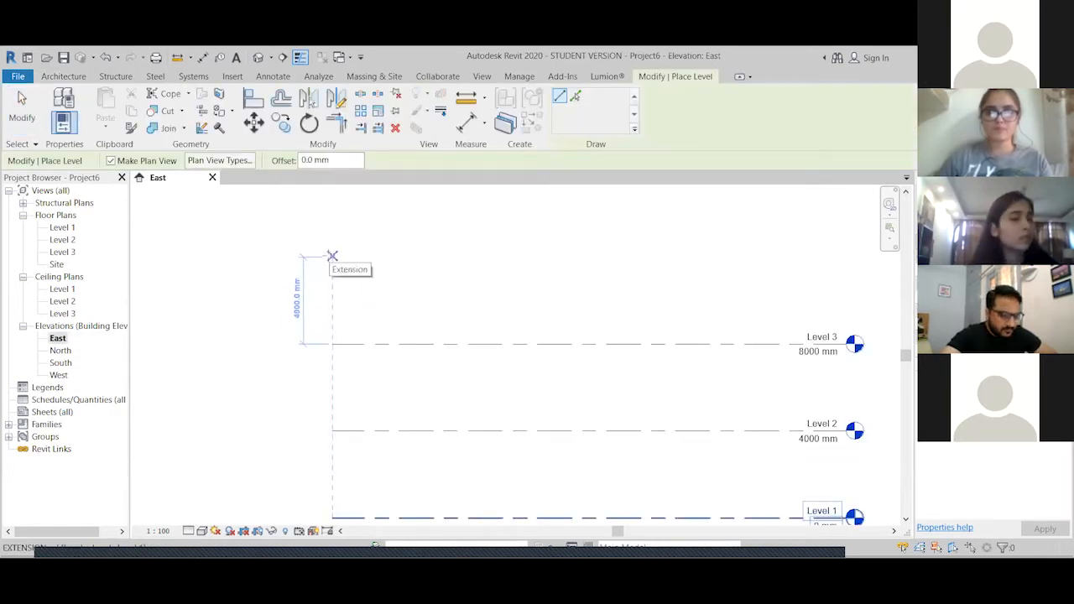
left_click(333, 256)
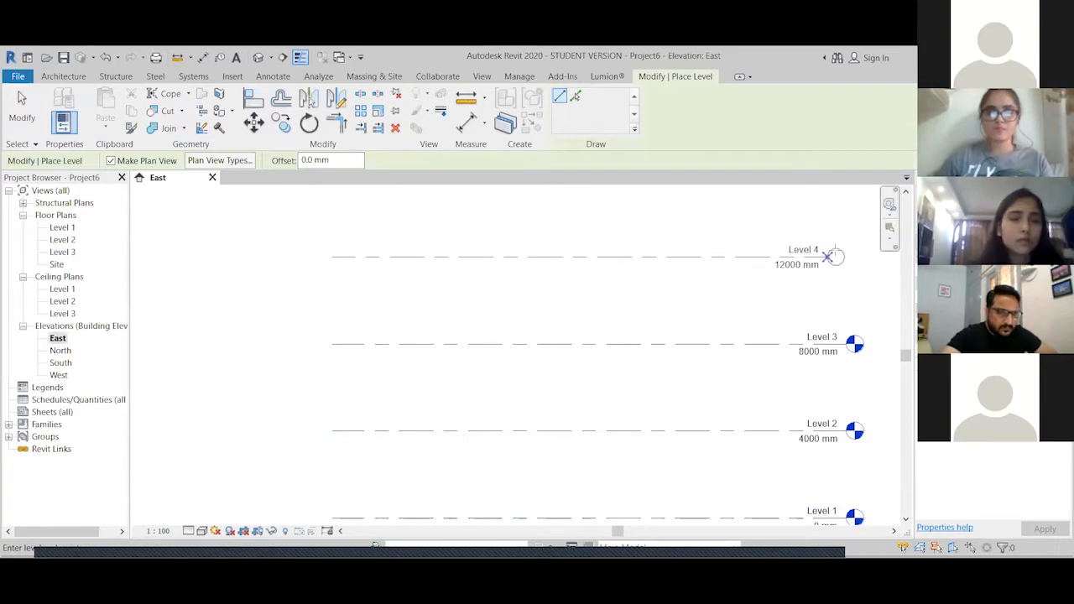
left_click(848, 256)
key("Escape")
key("Escape")
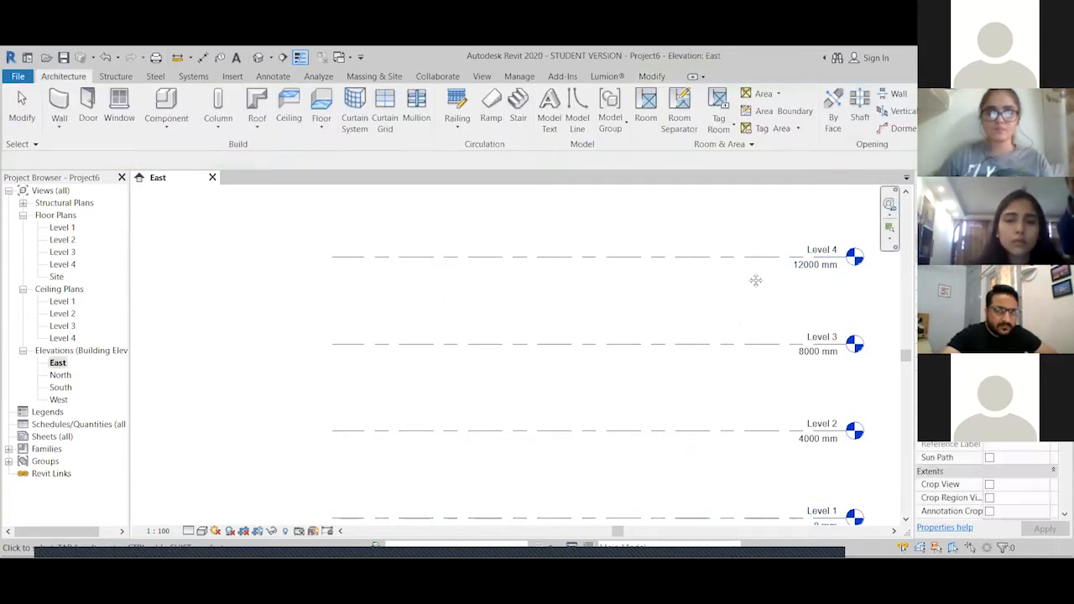
scroll(759, 310, "down", 1)
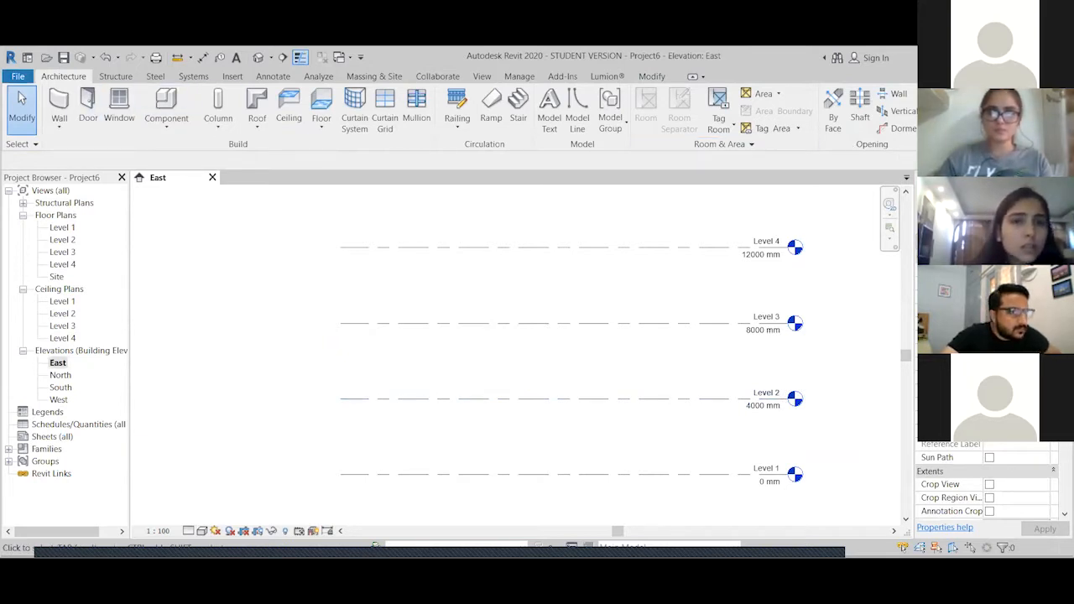
key("l")
key("l")
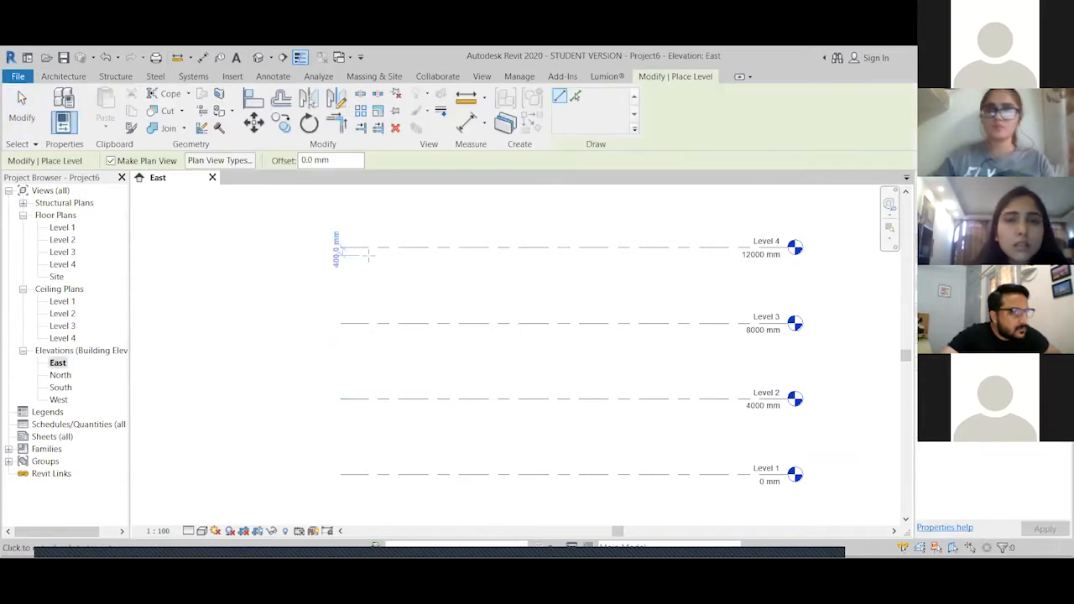
key("Escape")
key("Escape")
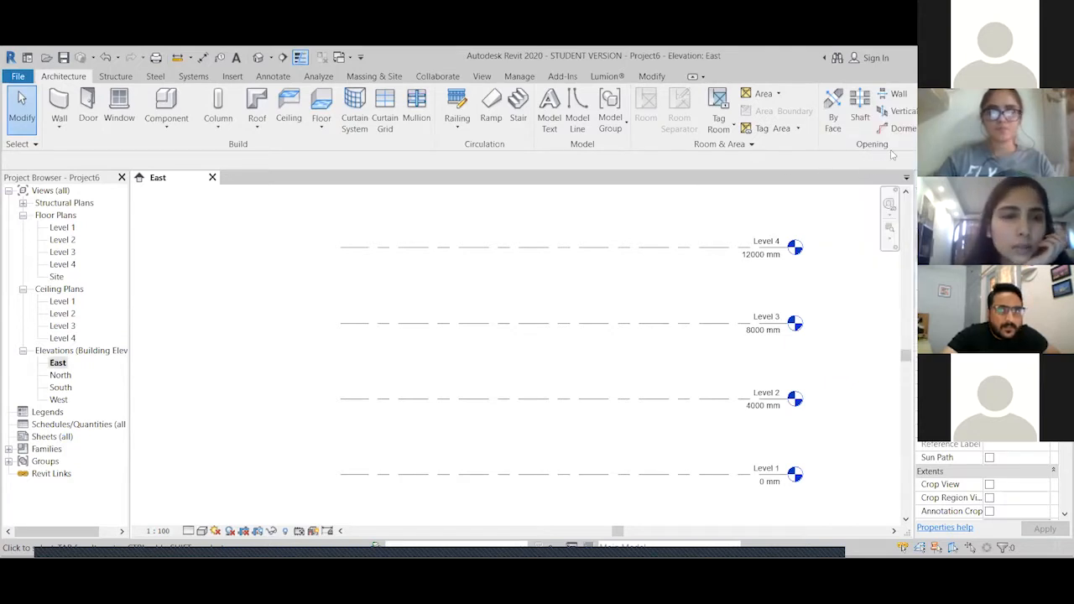
Draw a new level 4000 mm above Level 4 and align both its ends with the level lines below
key("l")
key("l")
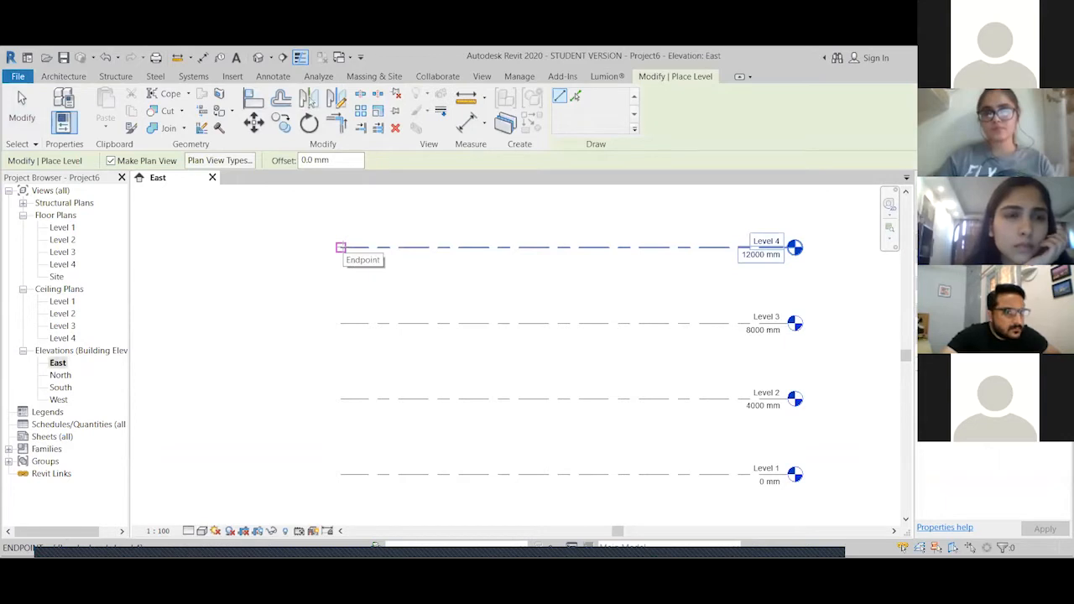
scroll(331, 327, "down", 2)
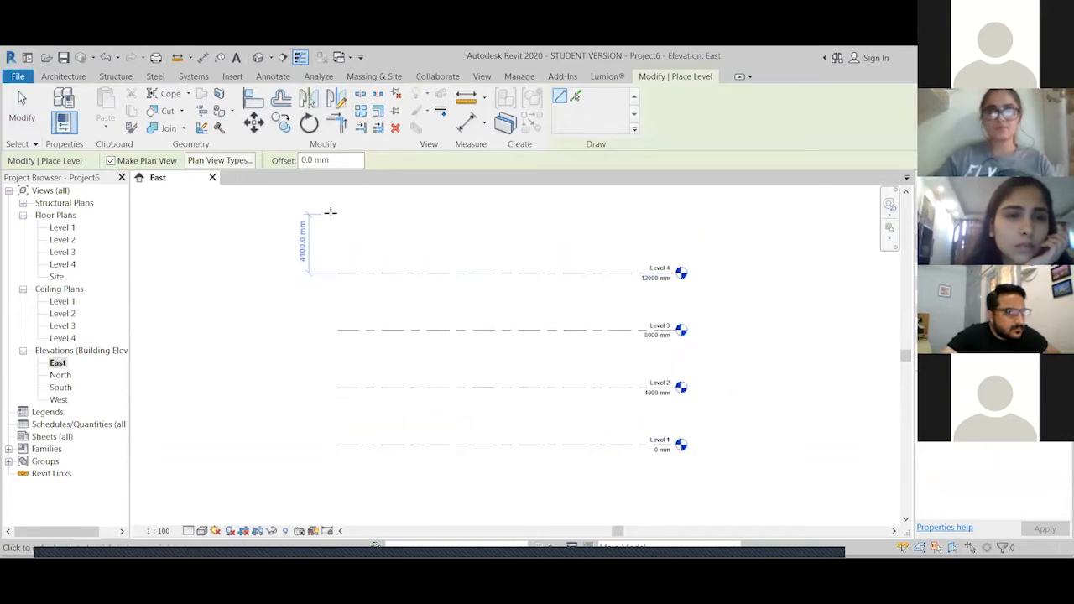
left_click(330, 215)
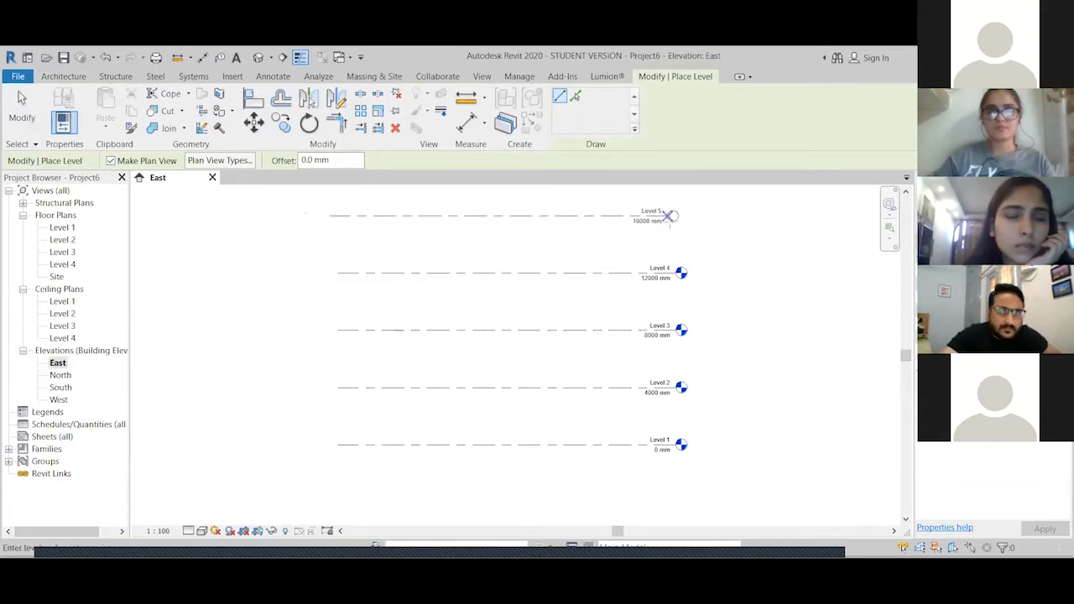
left_click(680, 215)
key("Escape")
key("Escape")
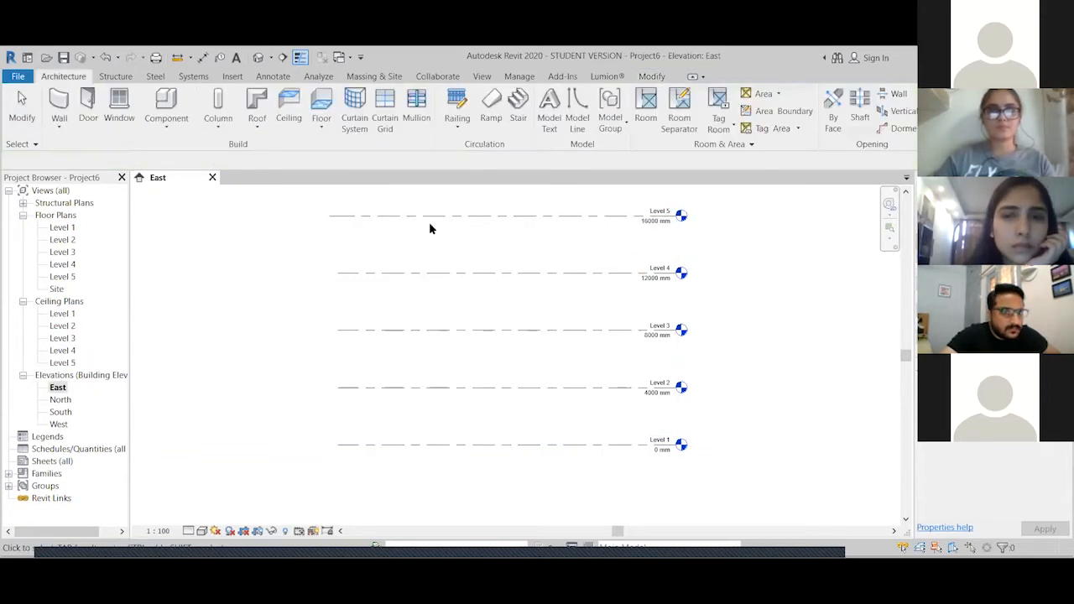
left_click(424, 218)
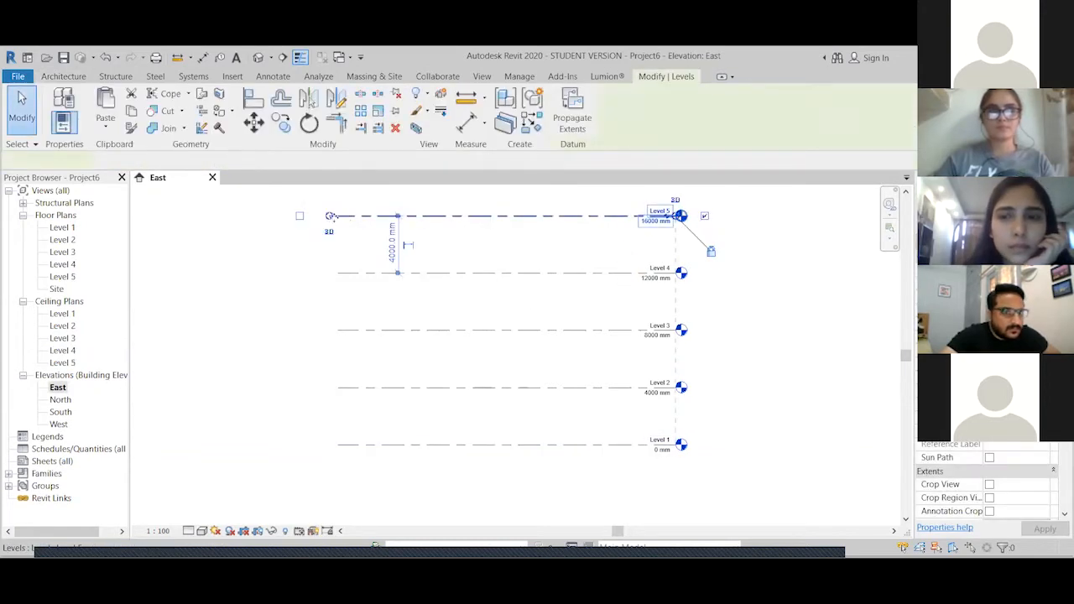
left_click(296, 312)
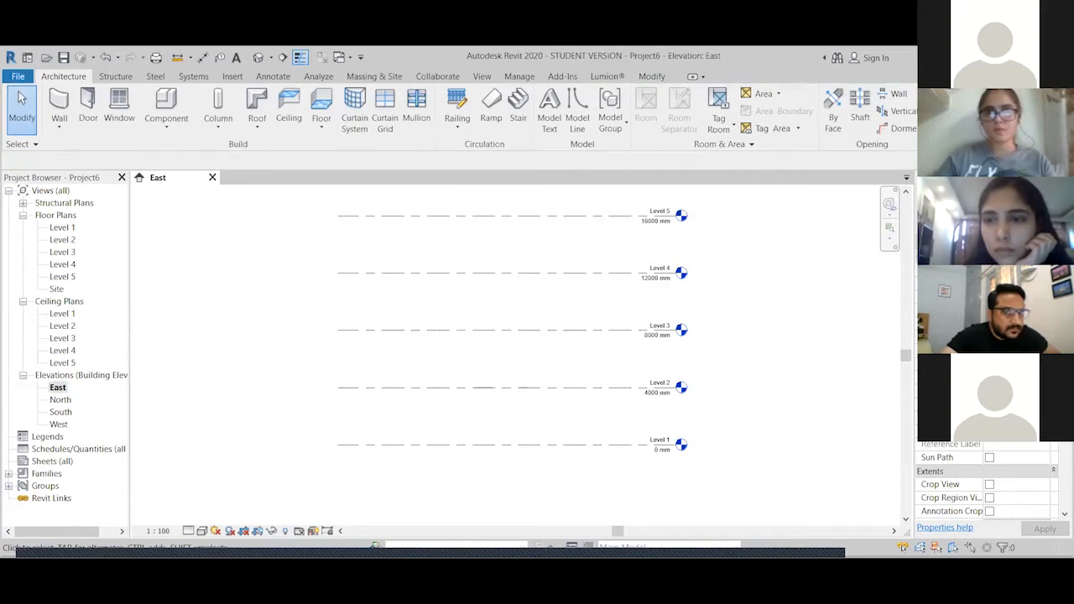
Draw a level 5000 mm above Level 5, starting in line with the others and extending past their heads
scroll(547, 297, "down", 1)
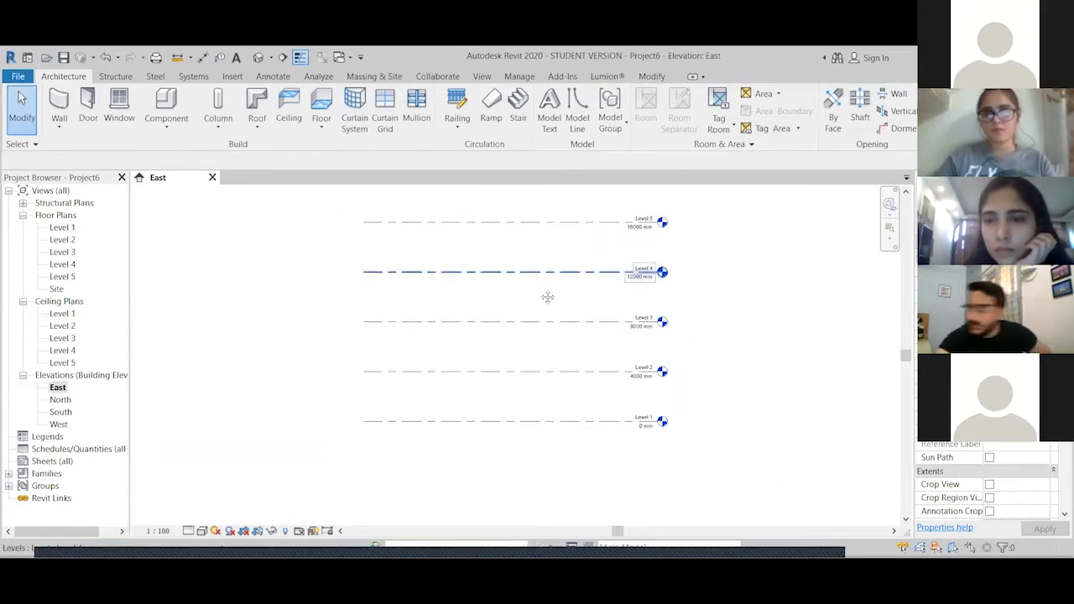
middle_click_drag(547, 297, 550, 327)
key("l")
key("l")
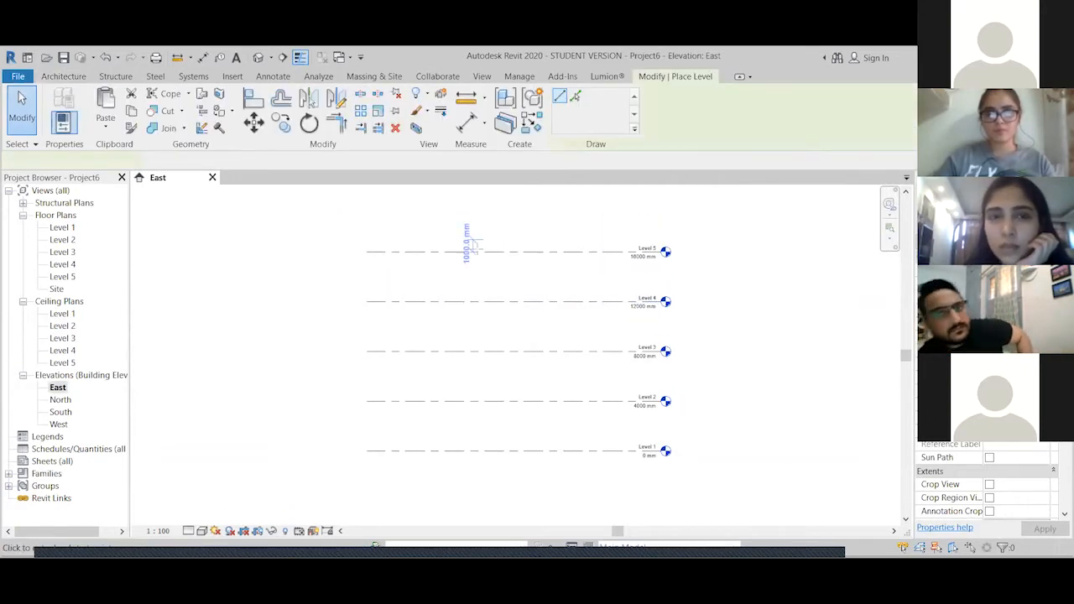
middle_click_drag(482, 241, 485, 279)
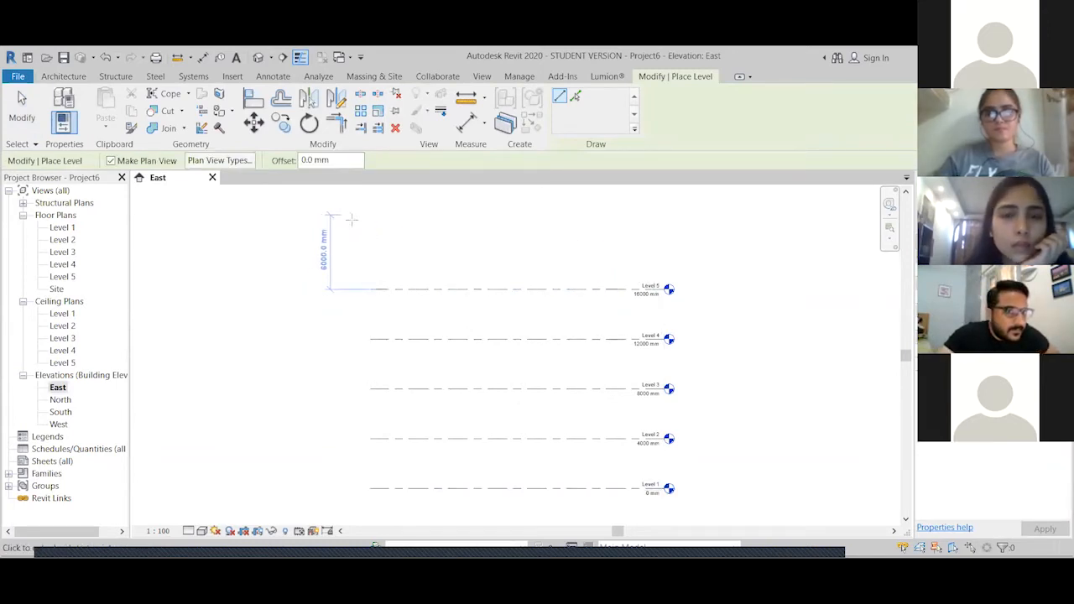
left_click(369, 226)
left_click(657, 228)
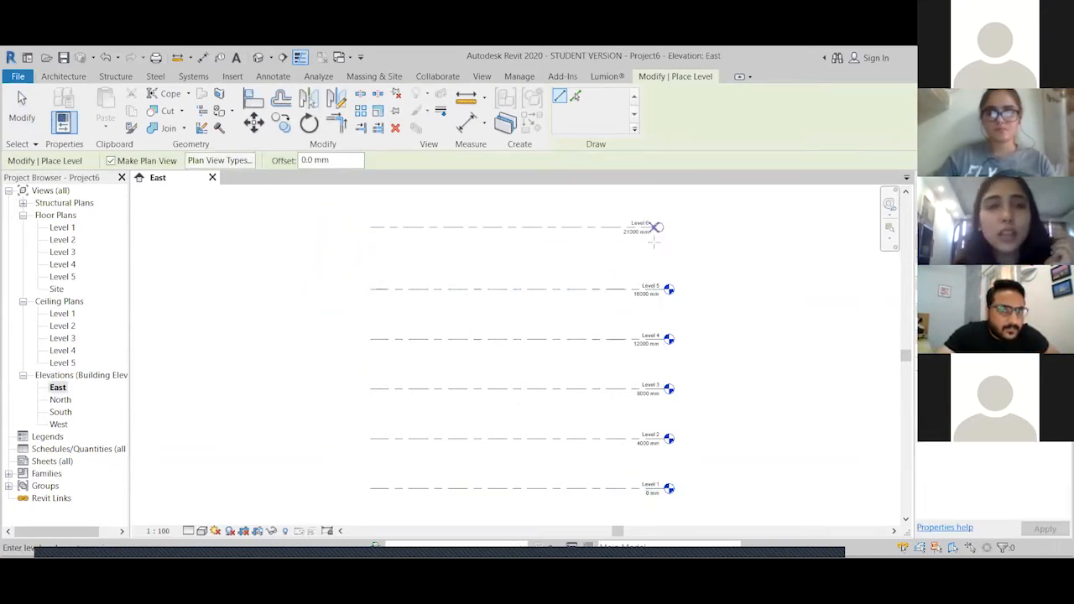
left_click(694, 228)
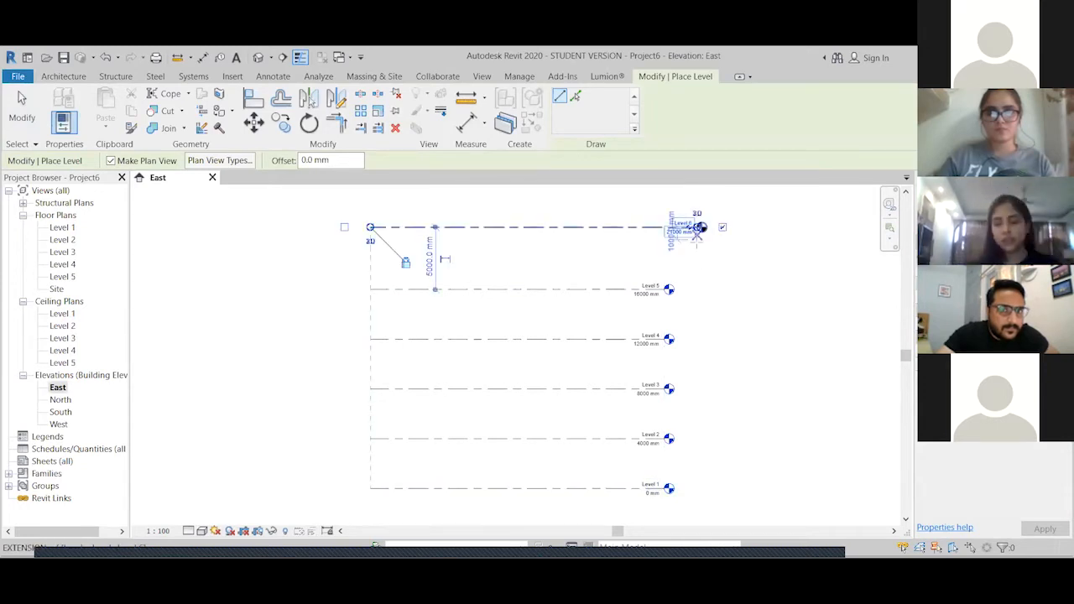
key("Escape")
key("Escape")
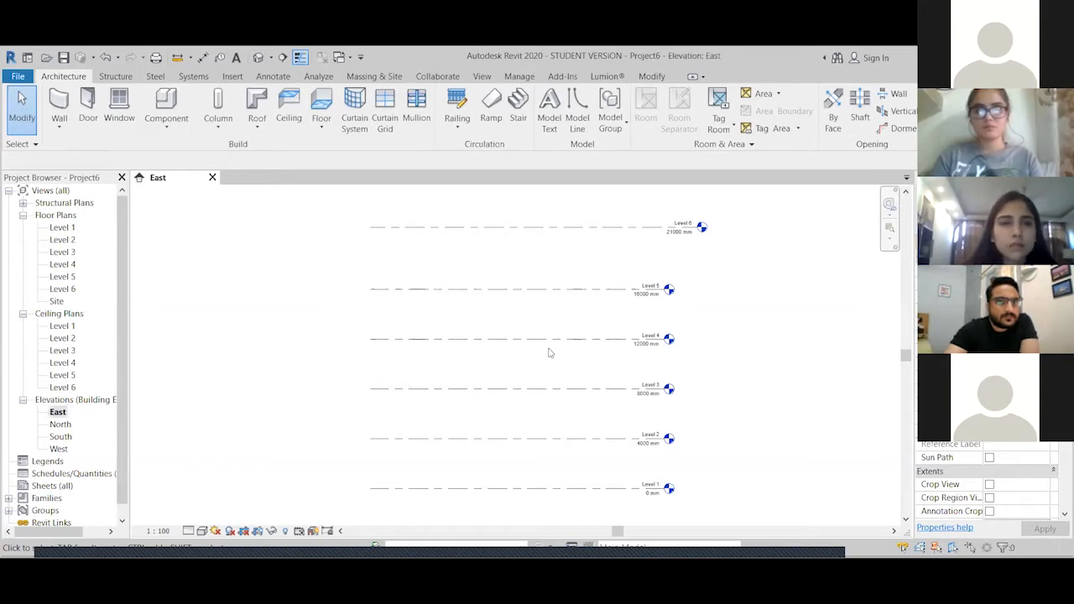
Stretch the headless end of the Level 2 line outward beyond the other level lines
left_click(372, 414)
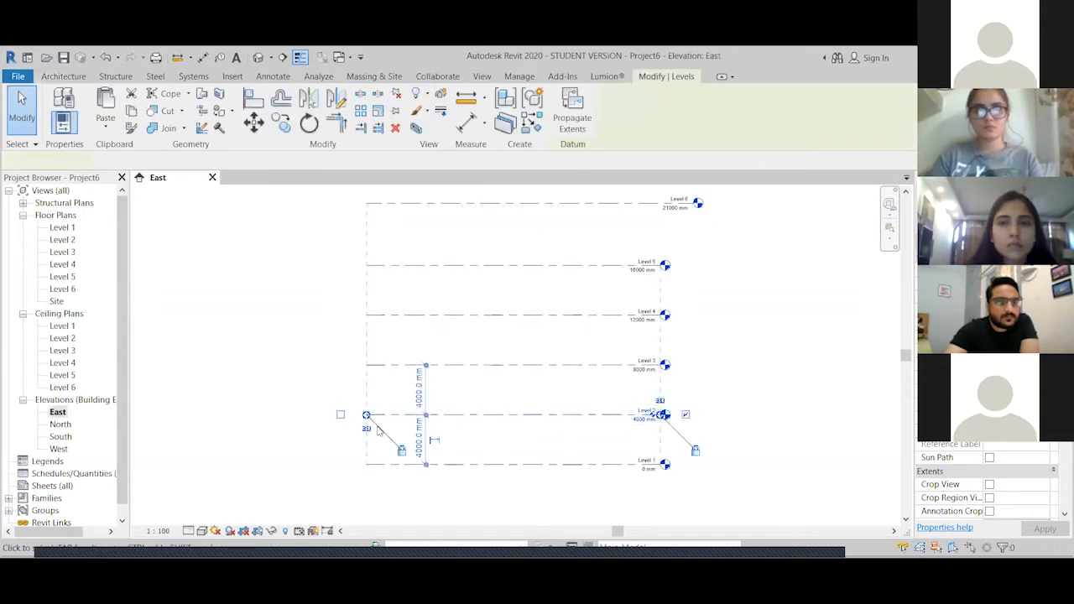
left_click_drag(367, 416, 301, 414)
left_click(509, 459)
left_click(577, 415)
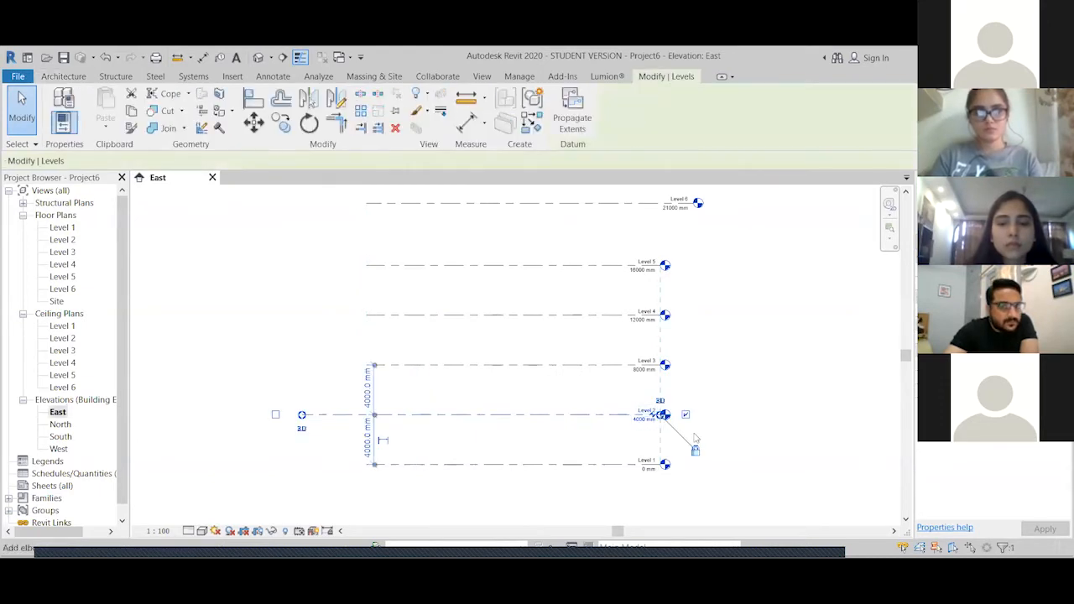
left_click(731, 432)
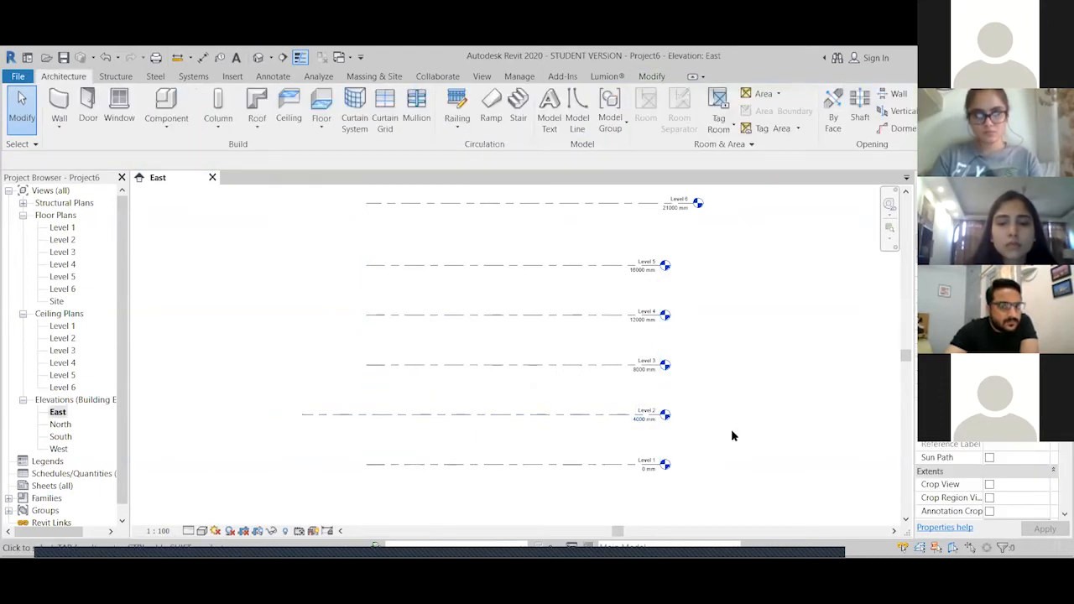
Bring the extended end of the Level 2 line back into alignment with the other level lines
left_click(505, 418)
left_click(443, 444)
left_click(442, 416)
left_click_drag(302, 414, 369, 414)
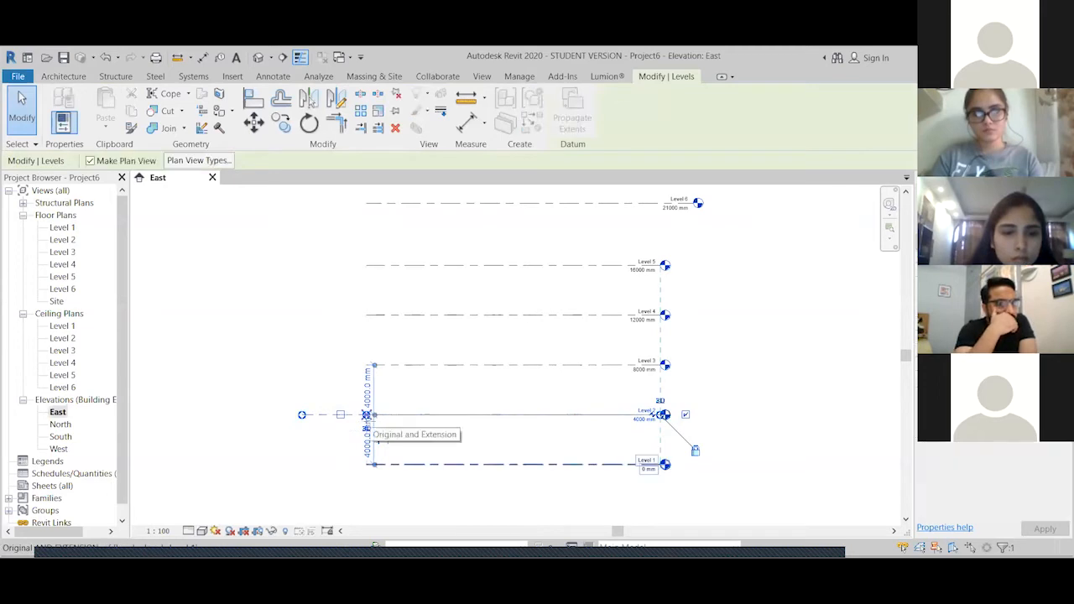
scroll(367, 414, "up", 5)
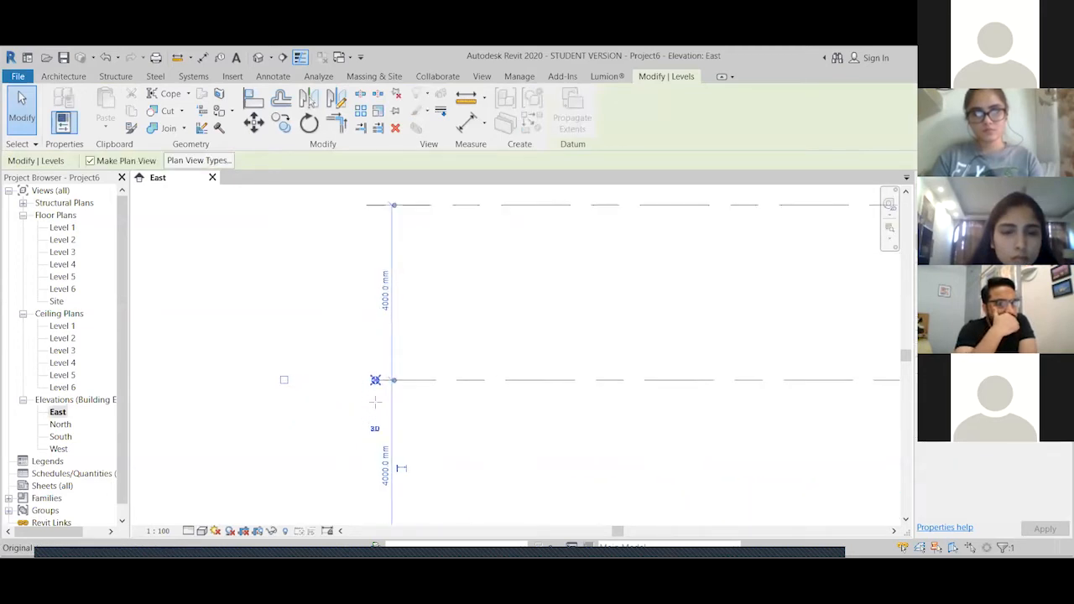
scroll(387, 399, "down", 2)
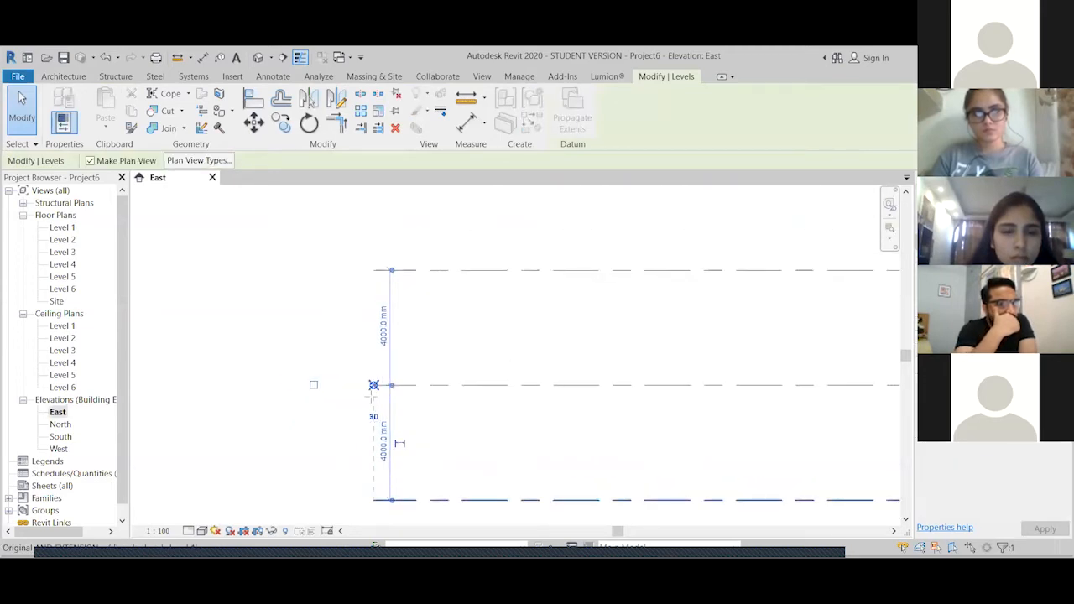
left_click(280, 412)
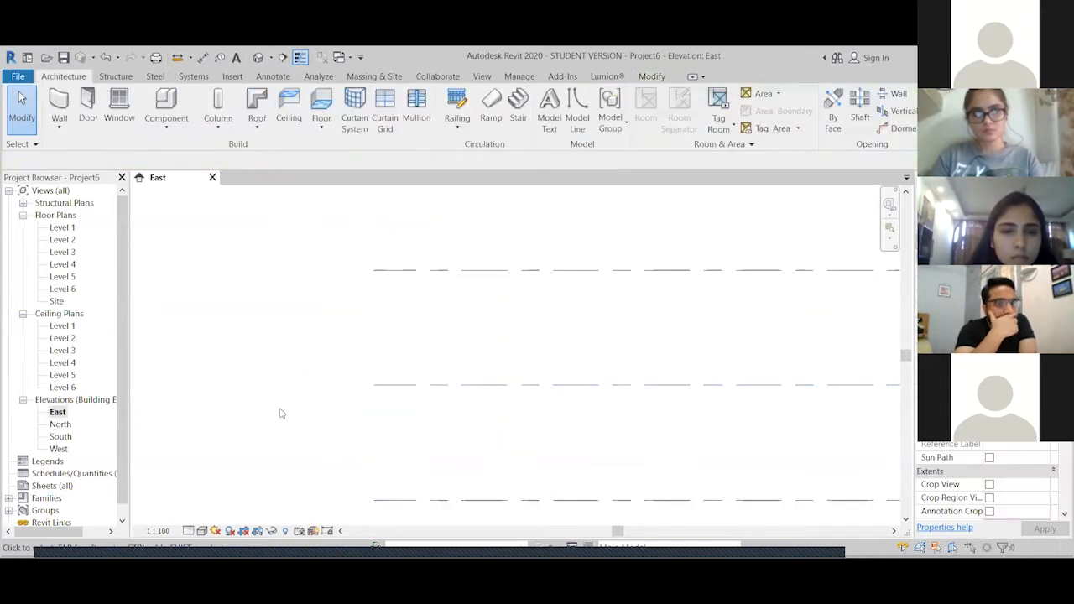
scroll(281, 412, "down", 2)
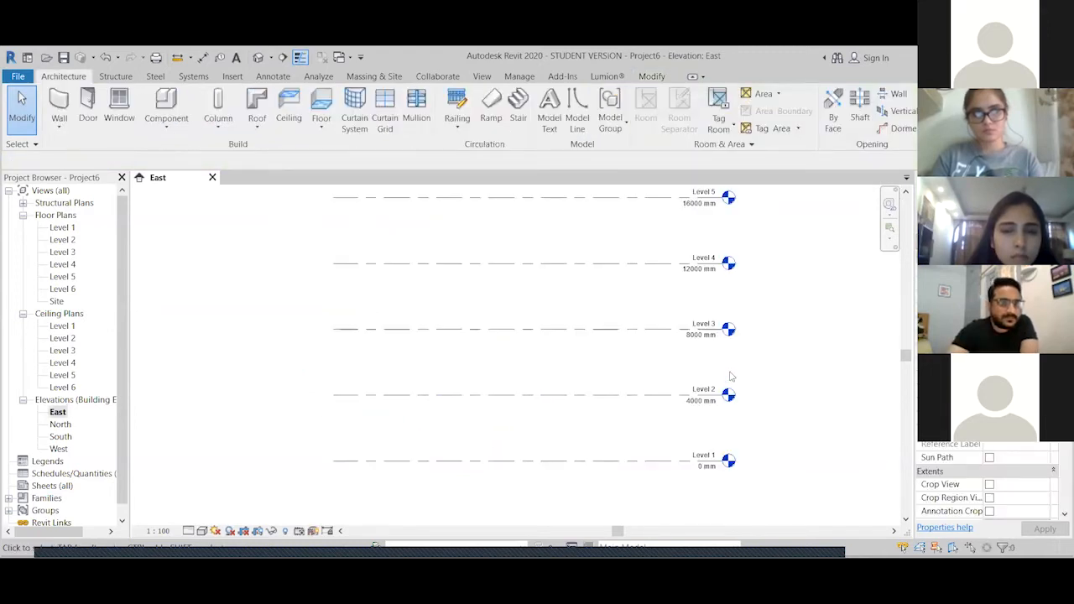
Set the project's length unit format to show no unit symbol
left_click(519, 76)
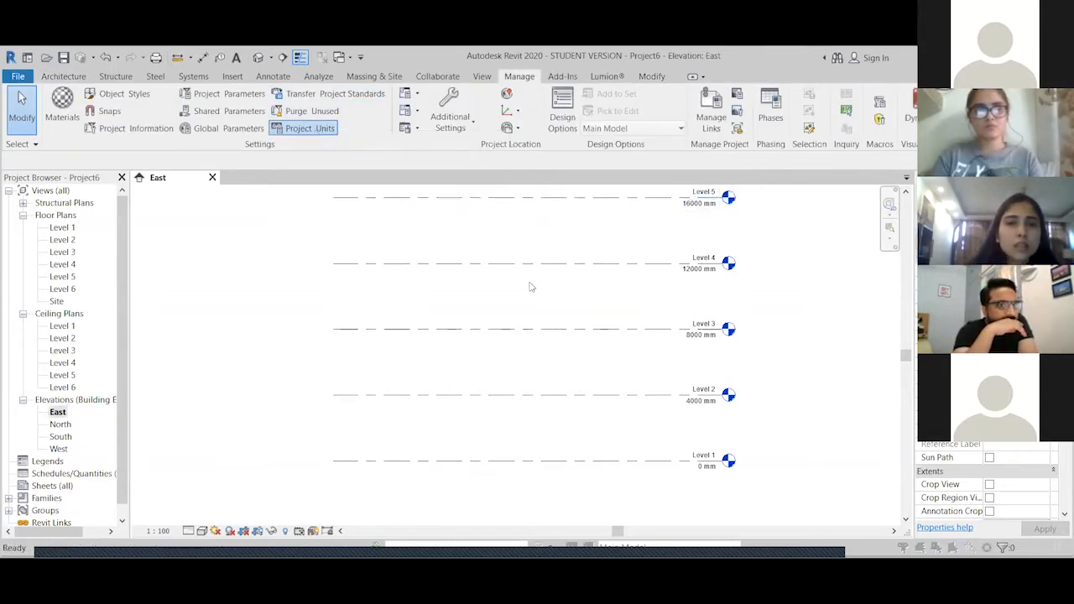
left_click(307, 128)
left_click(457, 225)
left_click(252, 226)
left_click(239, 235)
left_click(373, 457)
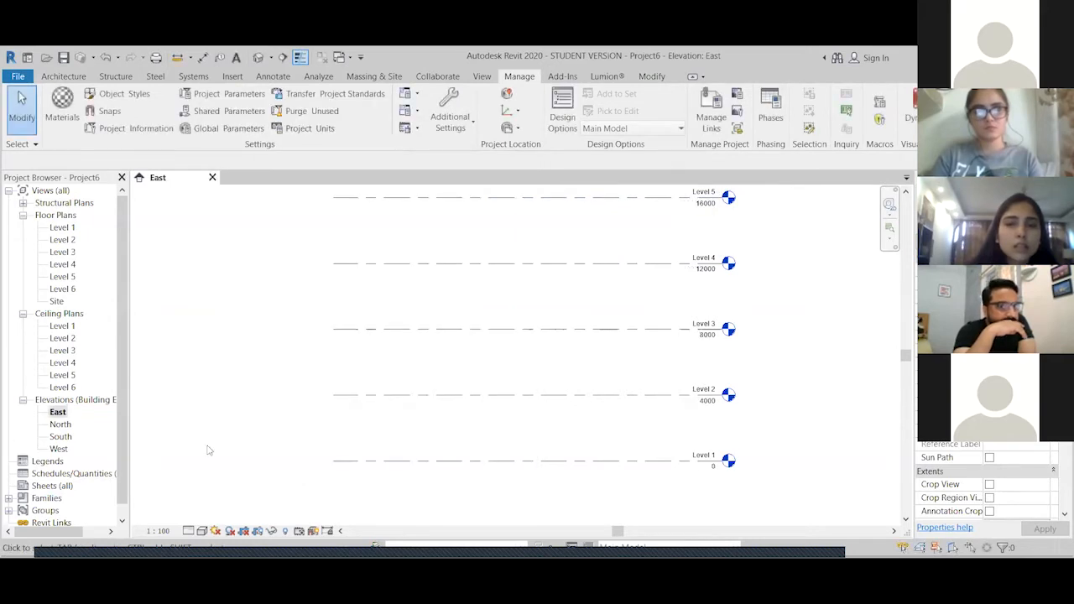
Stretch the headless end of Level 2 outward again and snap it back in line with the other levels
scroll(444, 417, "up", 1)
left_click(342, 393)
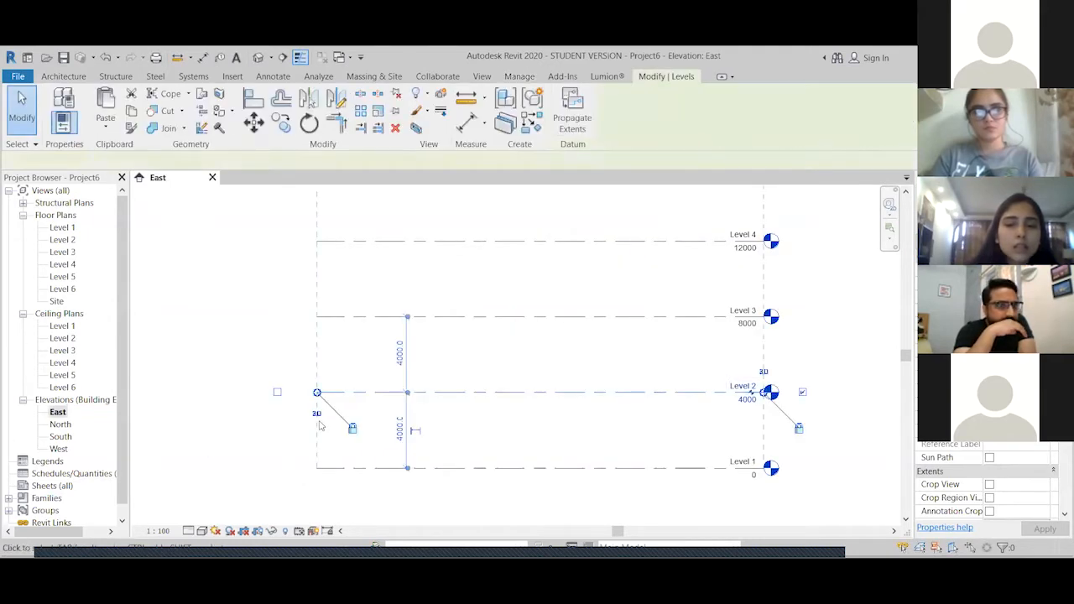
left_click_drag(247, 381, 314, 392)
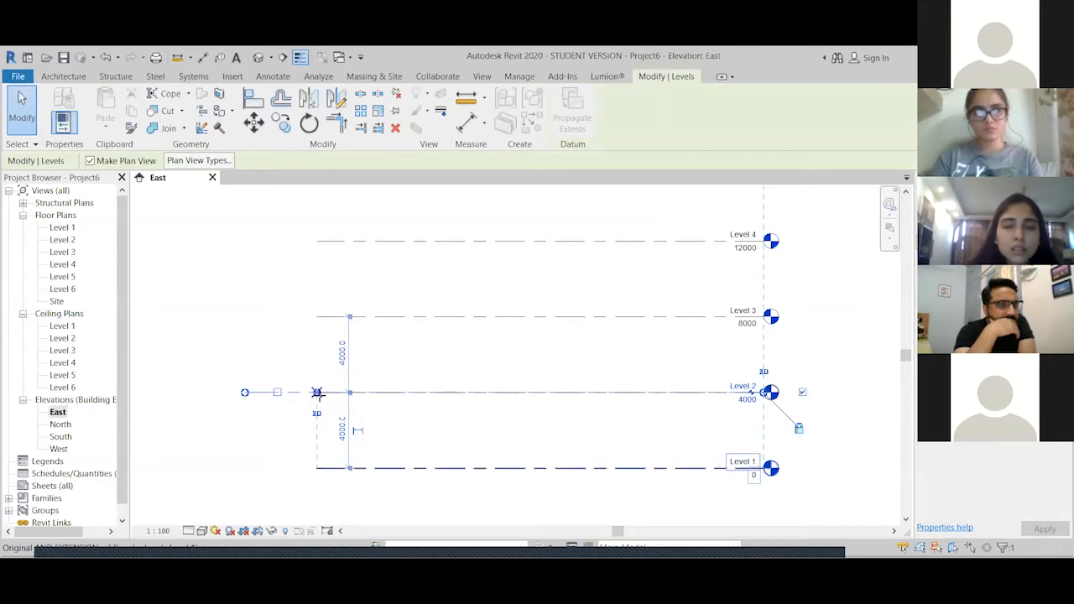
left_click(268, 424)
Shorten the head end of Level 6 so it aligns with the level heads below
scroll(237, 437, "down", 3)
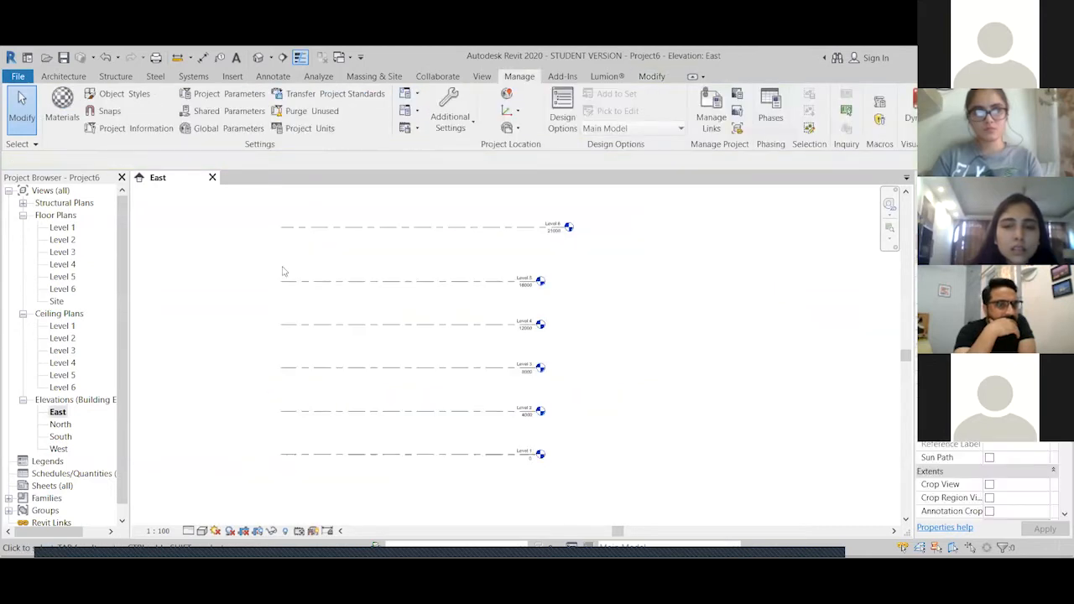
left_click(556, 227)
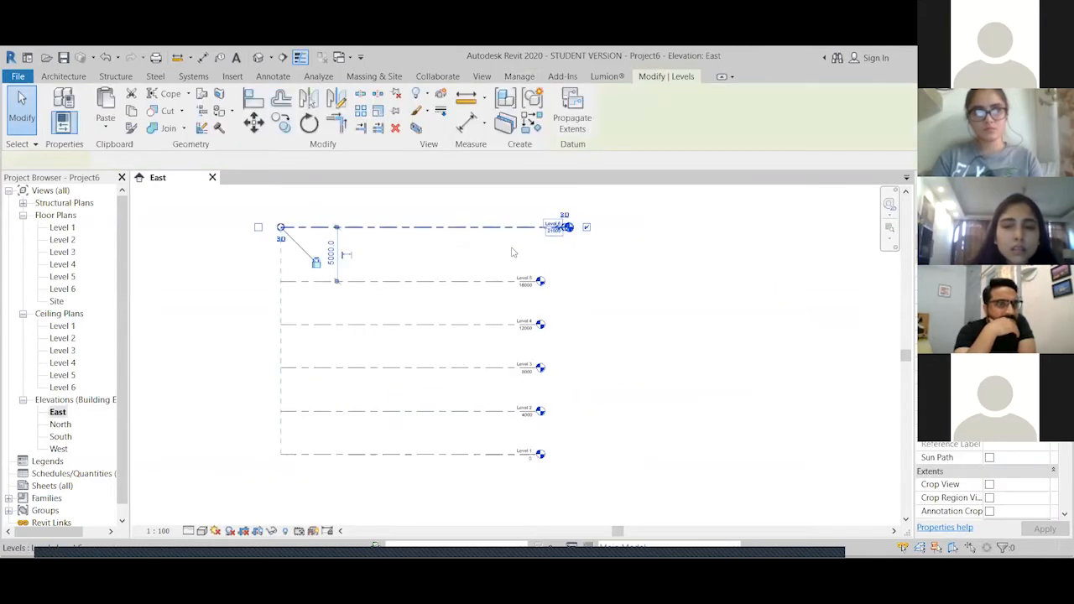
middle_click_drag(512, 251, 623, 300)
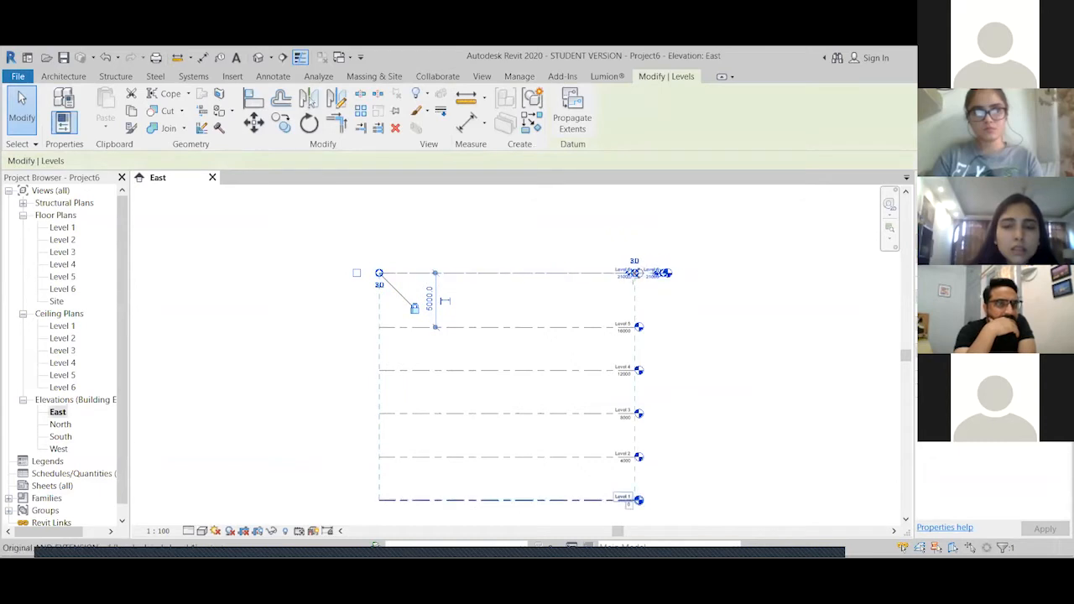
left_click(677, 339)
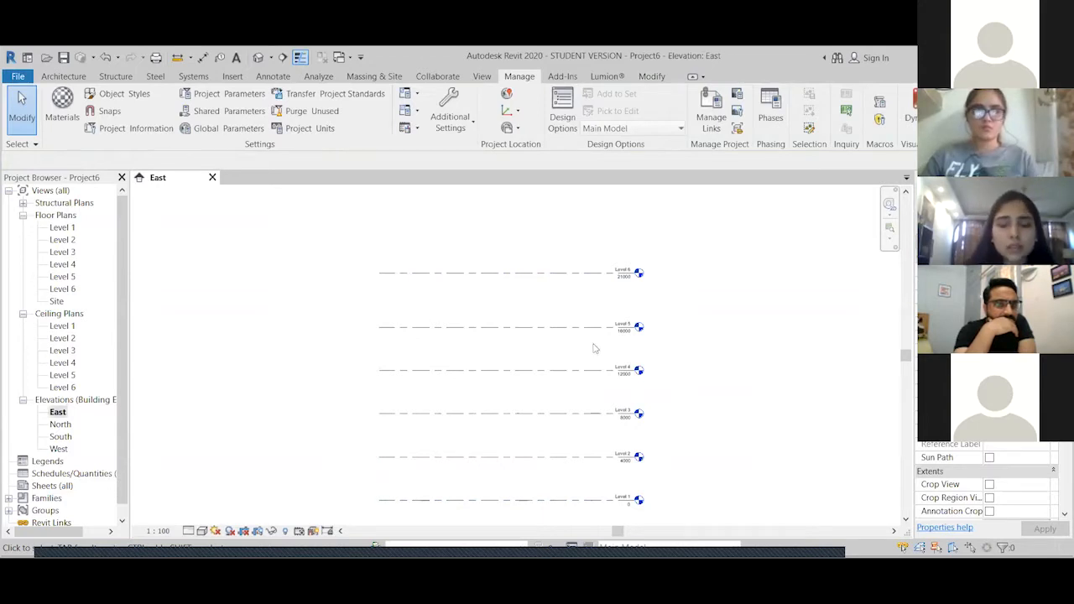
Release Level 5's head end from the shared alignment and stretch it past the other level heads
left_click(408, 334)
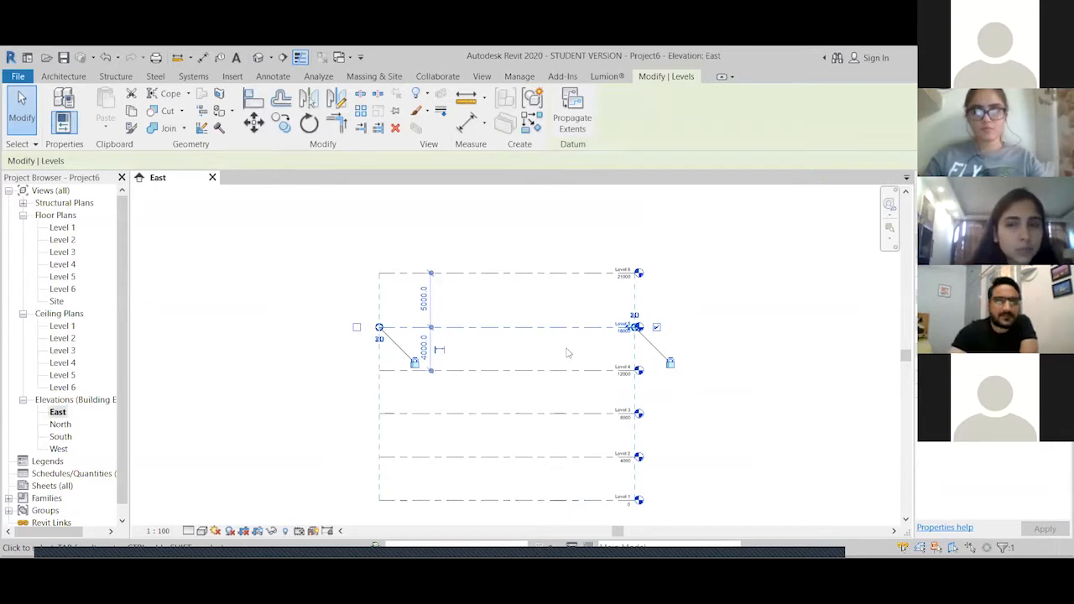
scroll(622, 344, "up", 5)
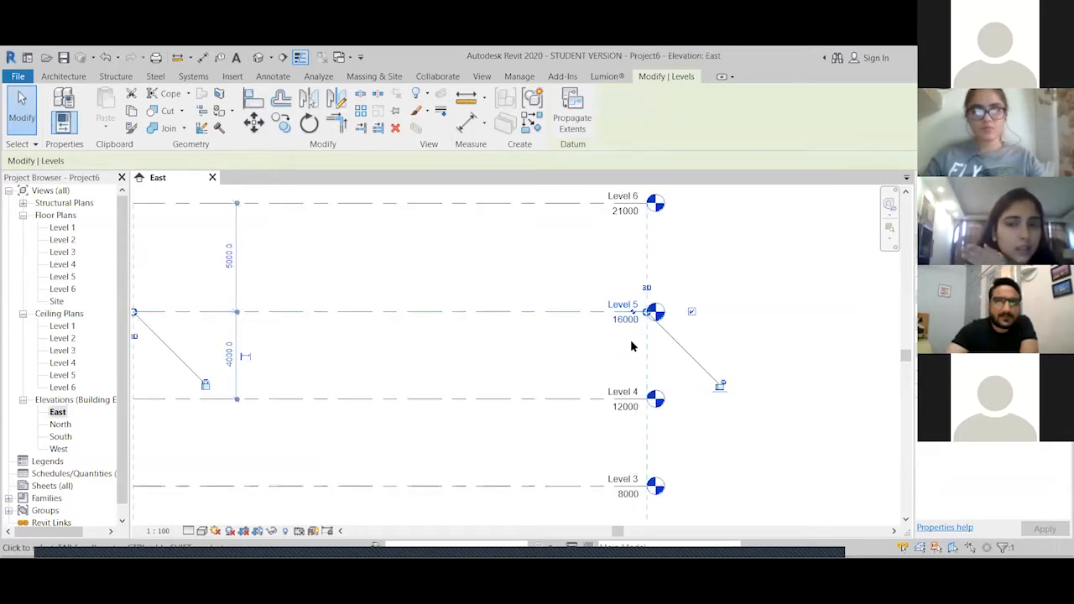
left_click_drag(648, 308, 835, 318)
left_click(763, 359)
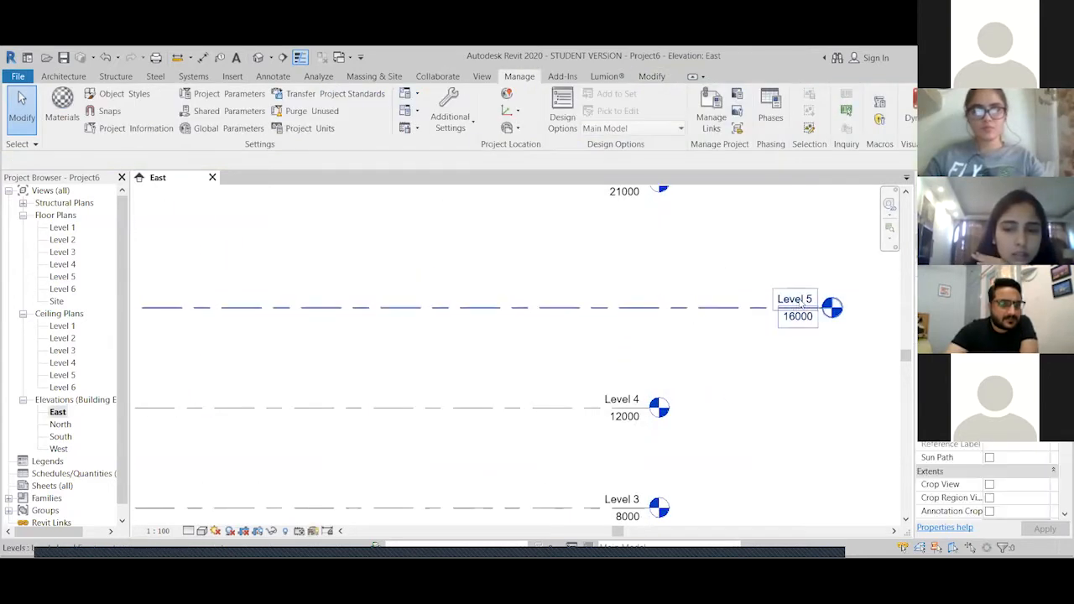
Move the head end of Level 5 back into alignment with the other level heads
left_click(691, 308)
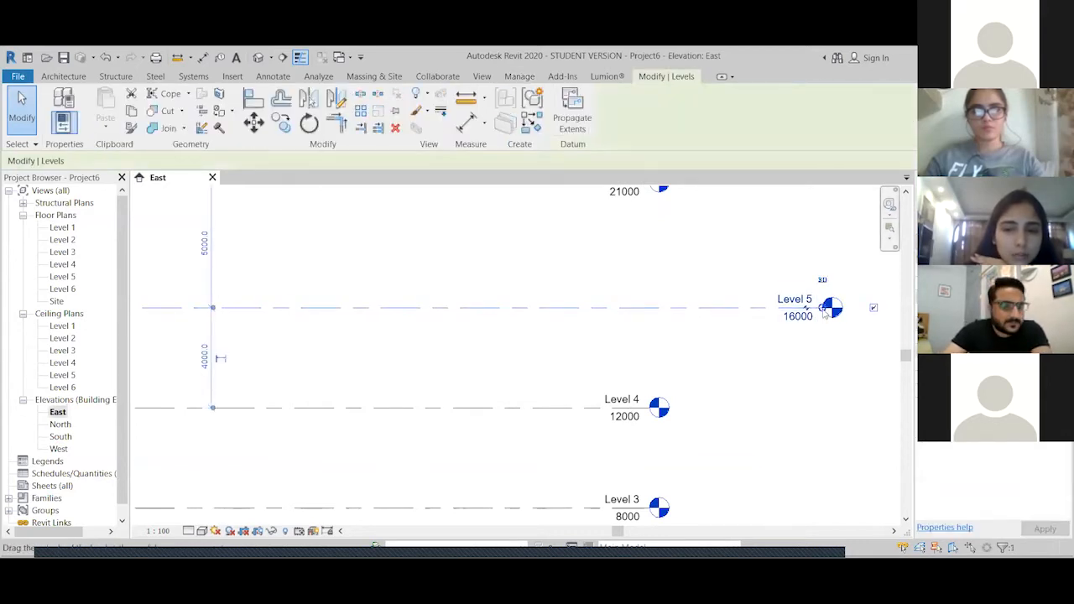
left_click_drag(825, 309, 660, 308)
left_click(703, 395)
scroll(705, 397, "down", 3)
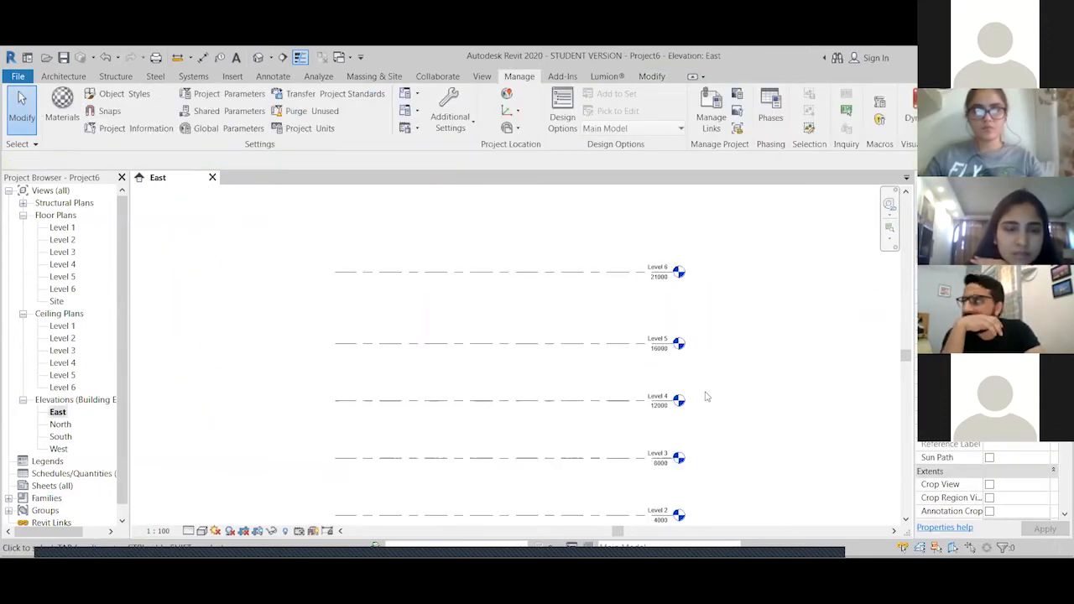
scroll(706, 397, "down", 3)
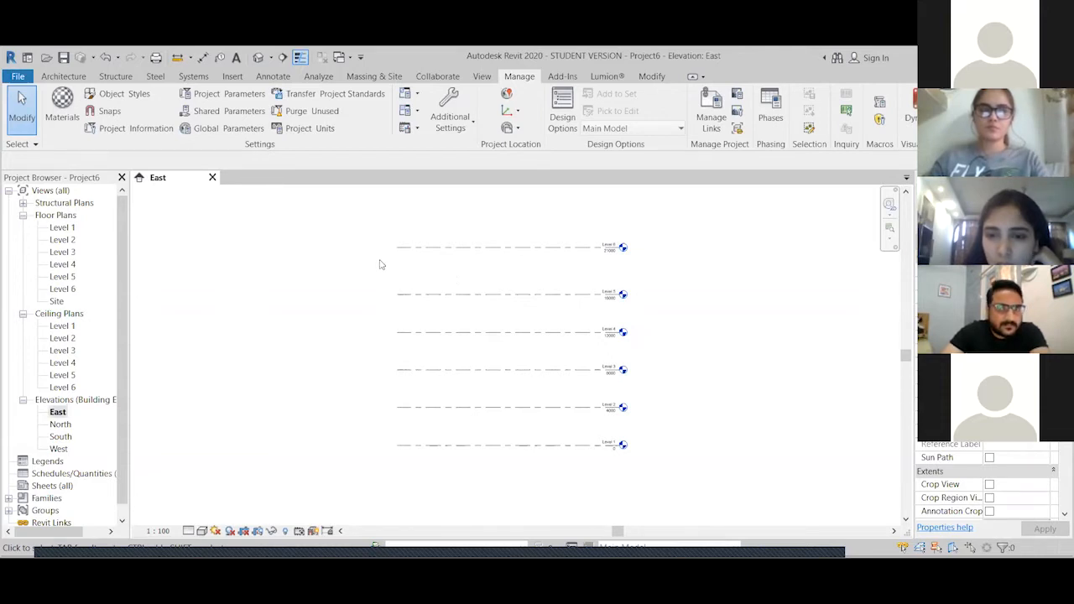
scroll(643, 501, "up", 2)
middle_click_drag(518, 445, 613, 443)
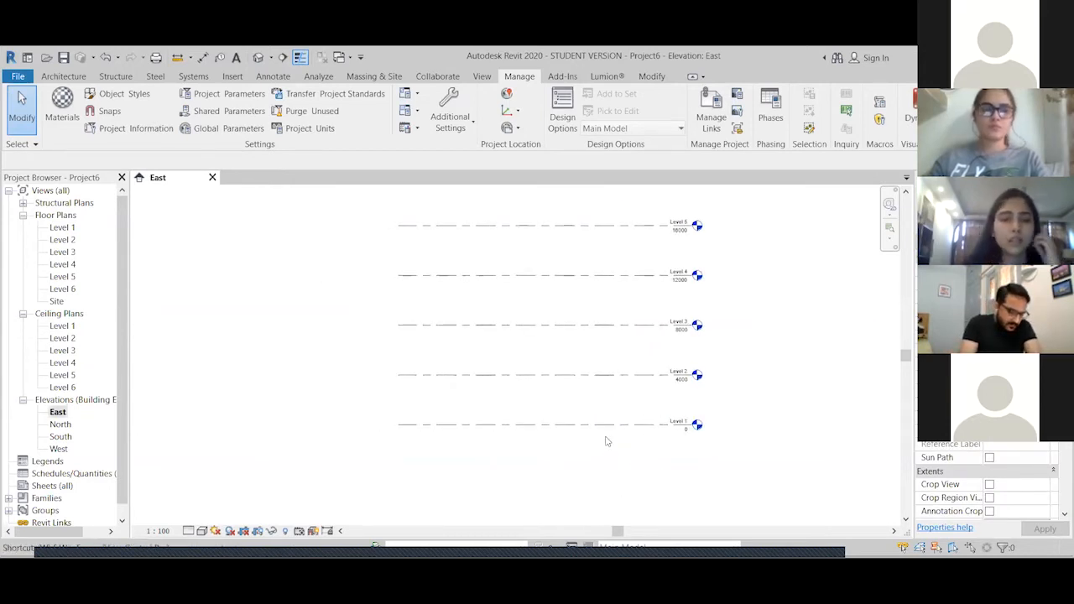
Try setting the distance between Level 1 and Level 2 to 650 mm, and undo the change
scroll(606, 441, "up", 1)
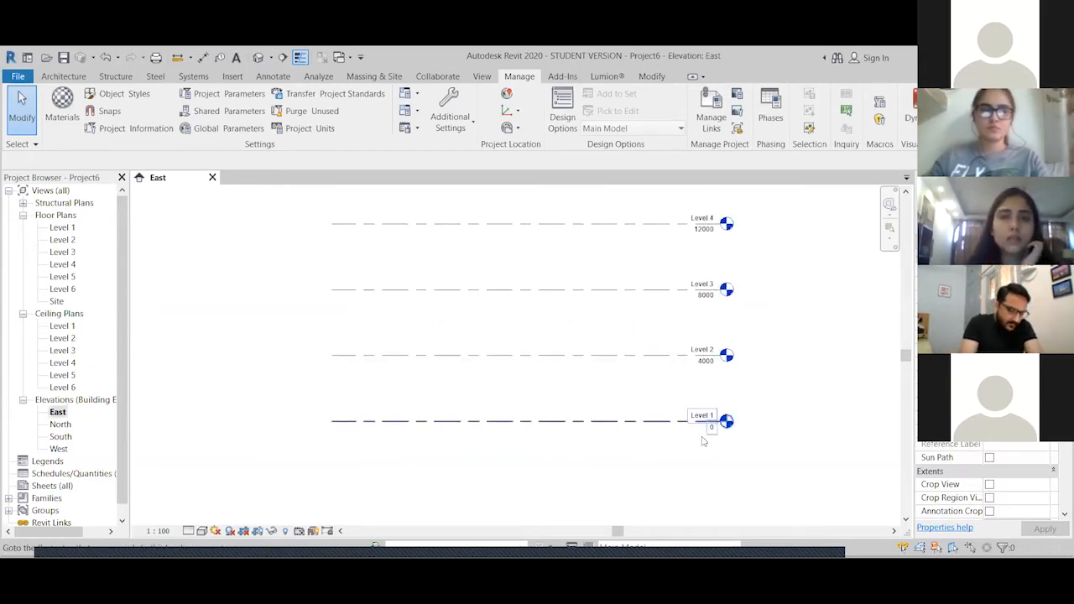
scroll(705, 430, "up", 1)
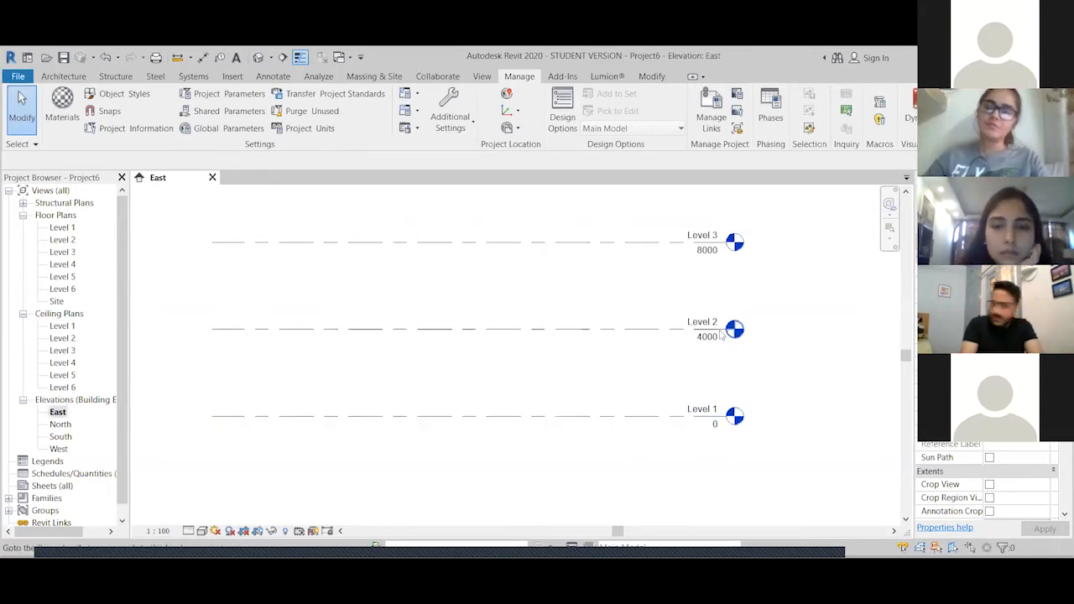
left_click(708, 342)
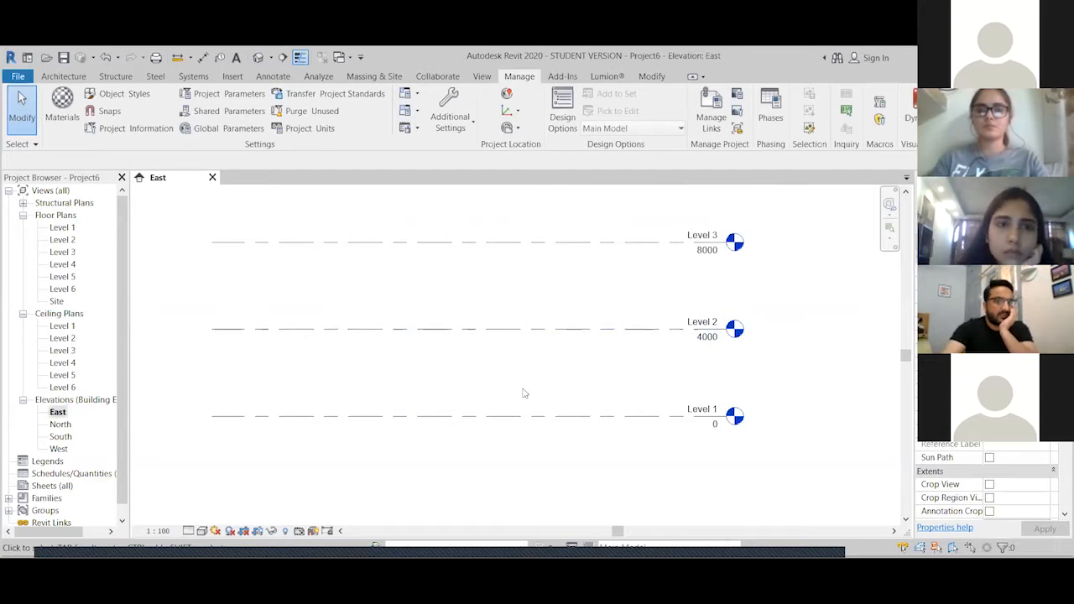
left_click(342, 330)
scroll(307, 402, "up", 2)
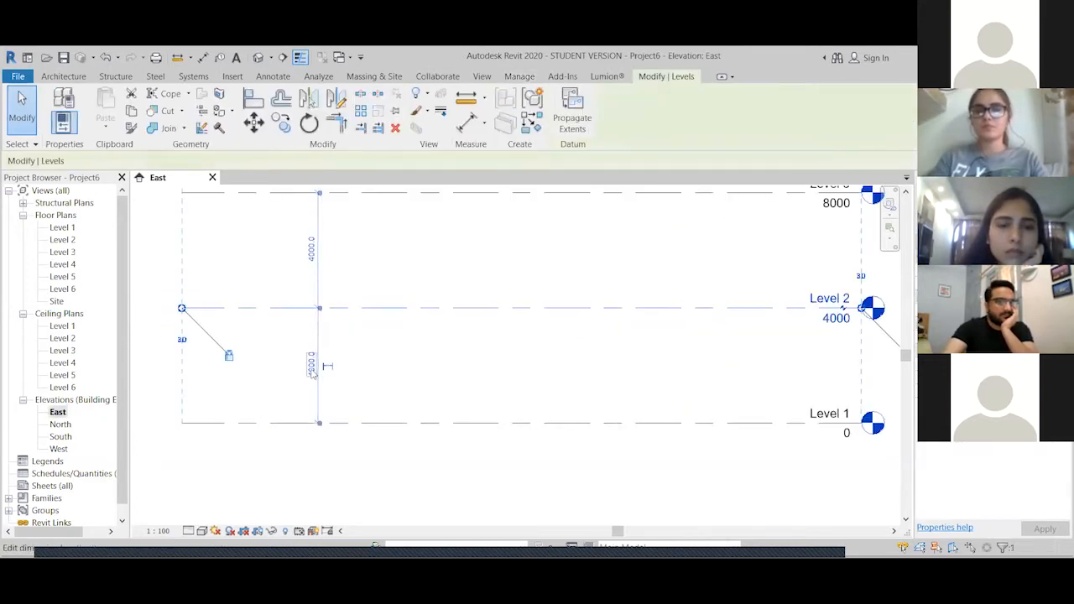
left_click(310, 367)
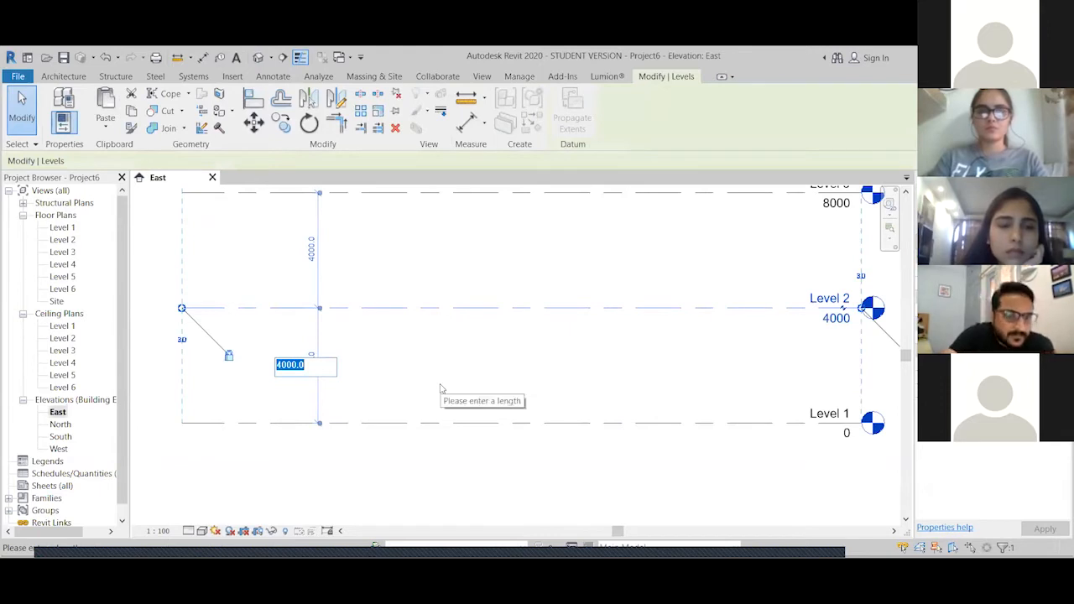
type("650")
key("Return")
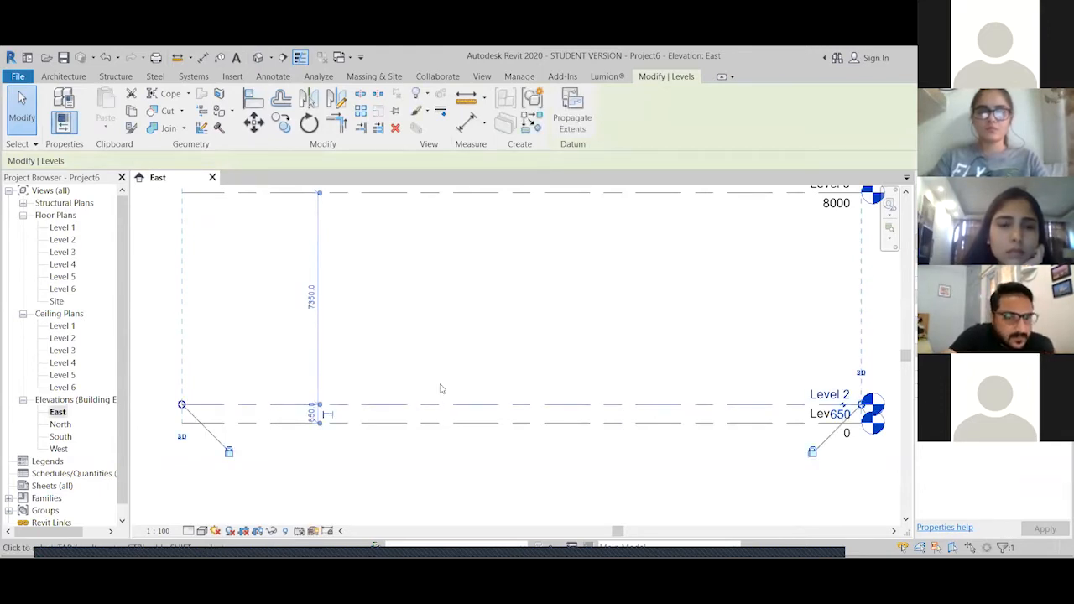
key("ctrl+z")
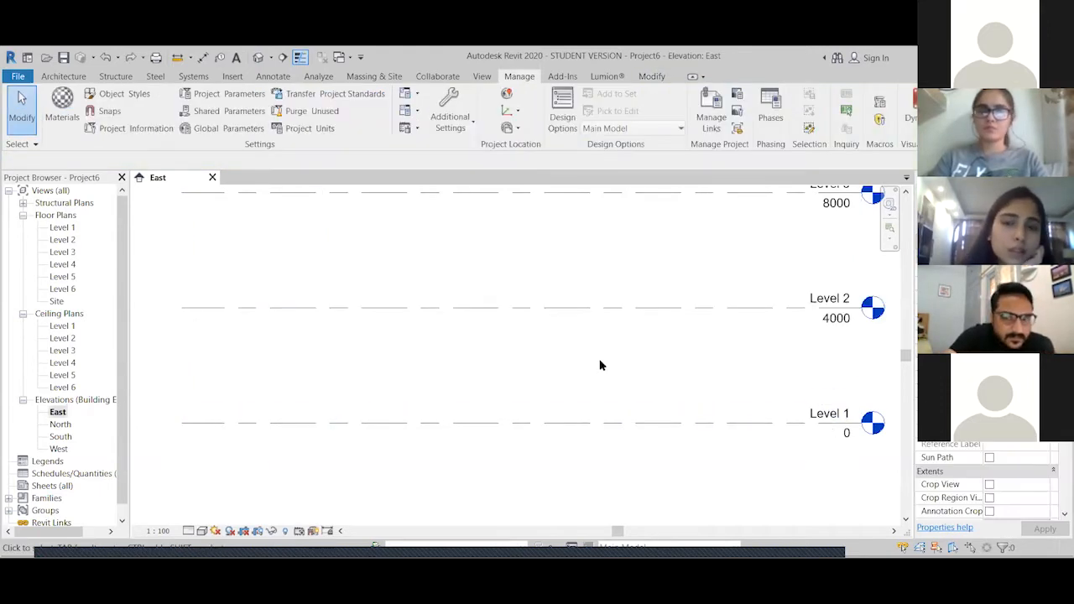
Set Level 2's elevation to 650 mm through the elevation value at its level head
left_click(810, 309)
scroll(831, 312, "up", 4)
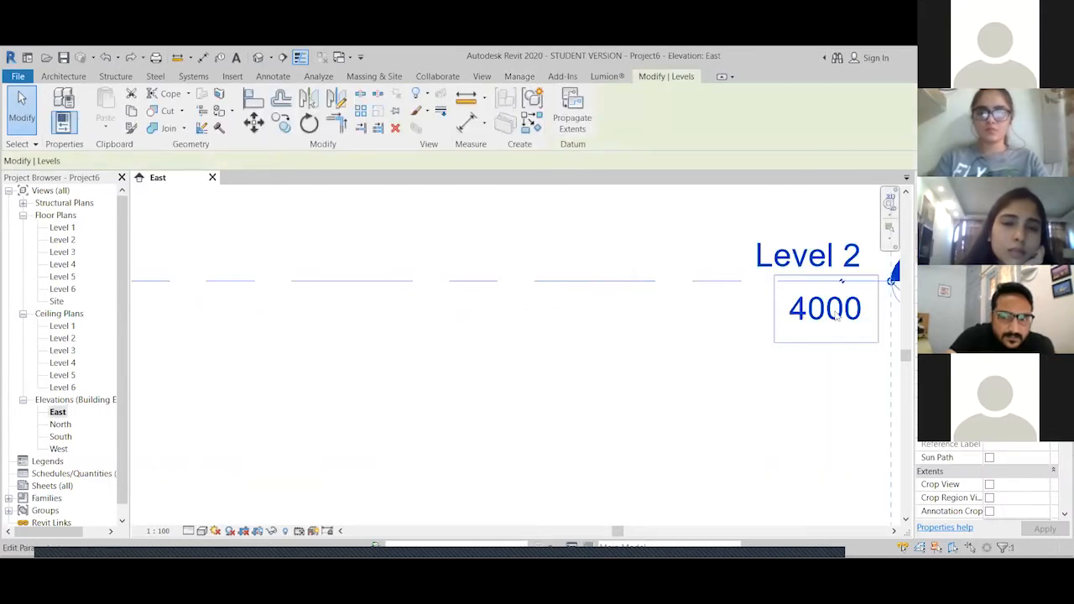
middle_click_drag(836, 312, 545, 312)
scroll(545, 319, "up", 2)
left_click(547, 338)
left_click(569, 338)
left_click(570, 338)
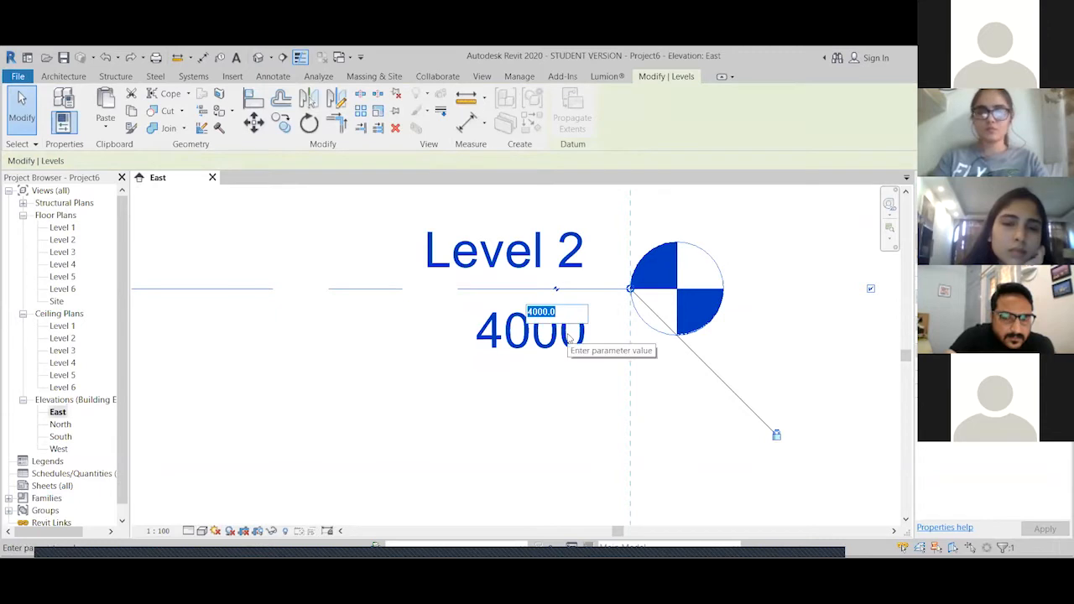
type("600")
key("Return")
scroll(570, 340, "down", 4)
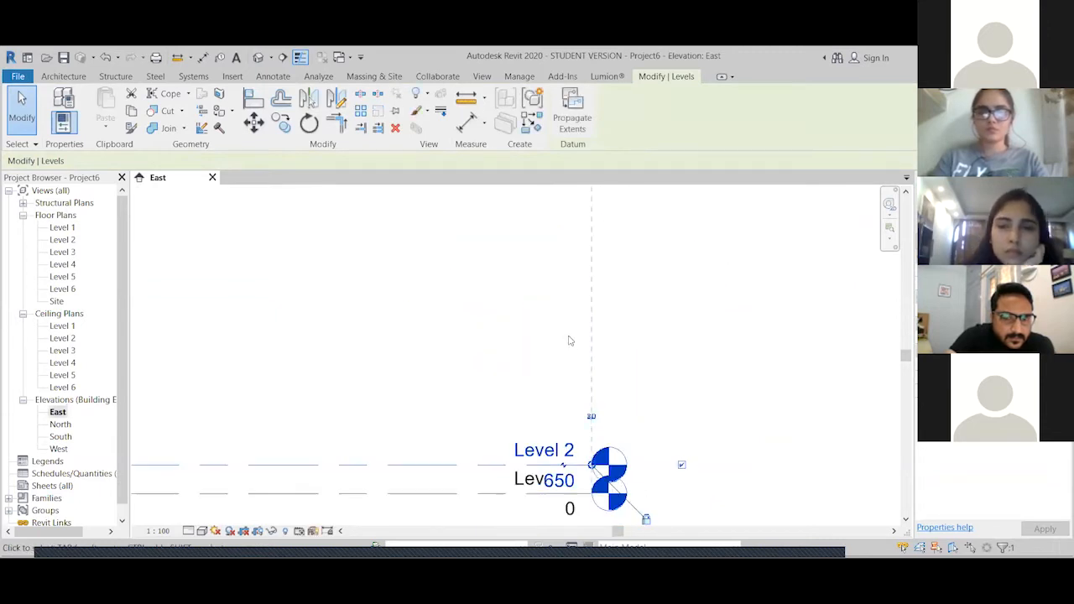
scroll(552, 472, "up", 1)
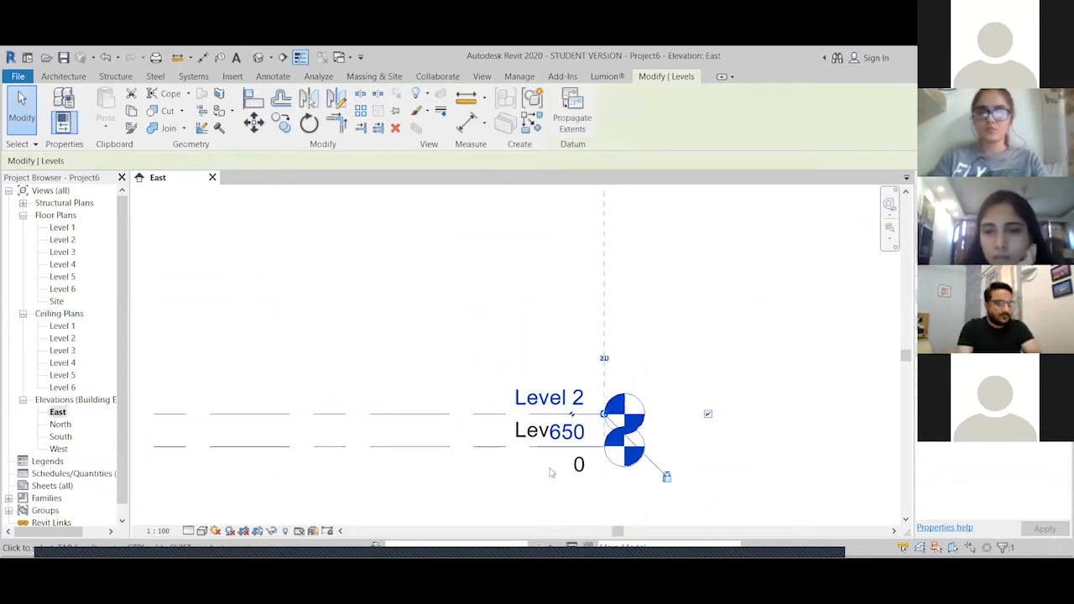
scroll(550, 473, "down", 2)
middle_click_drag(437, 469, 568, 448)
left_click(535, 381)
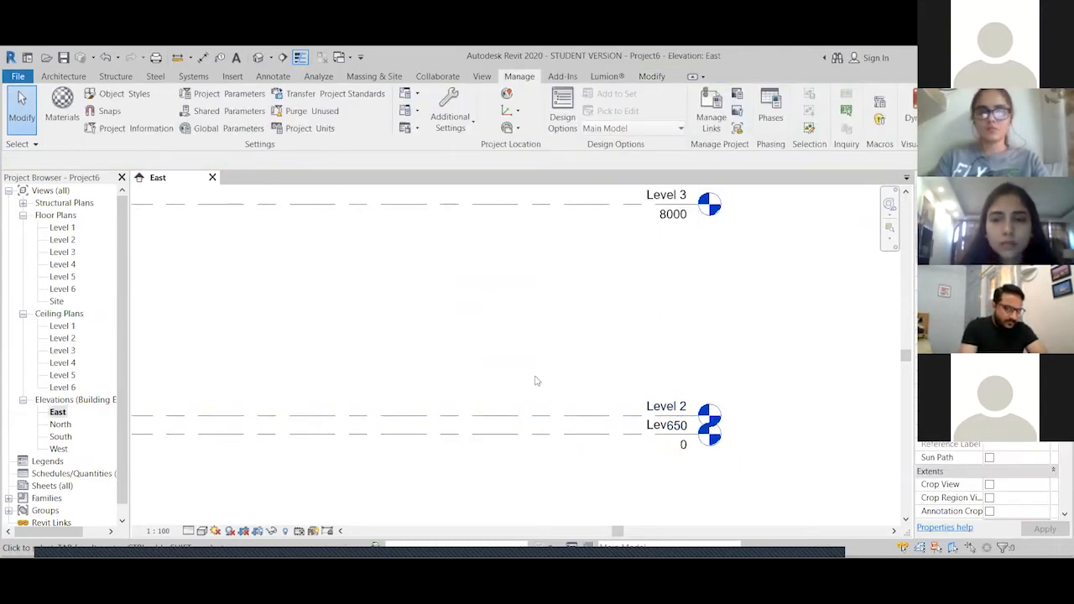
scroll(535, 381, "down", 1)
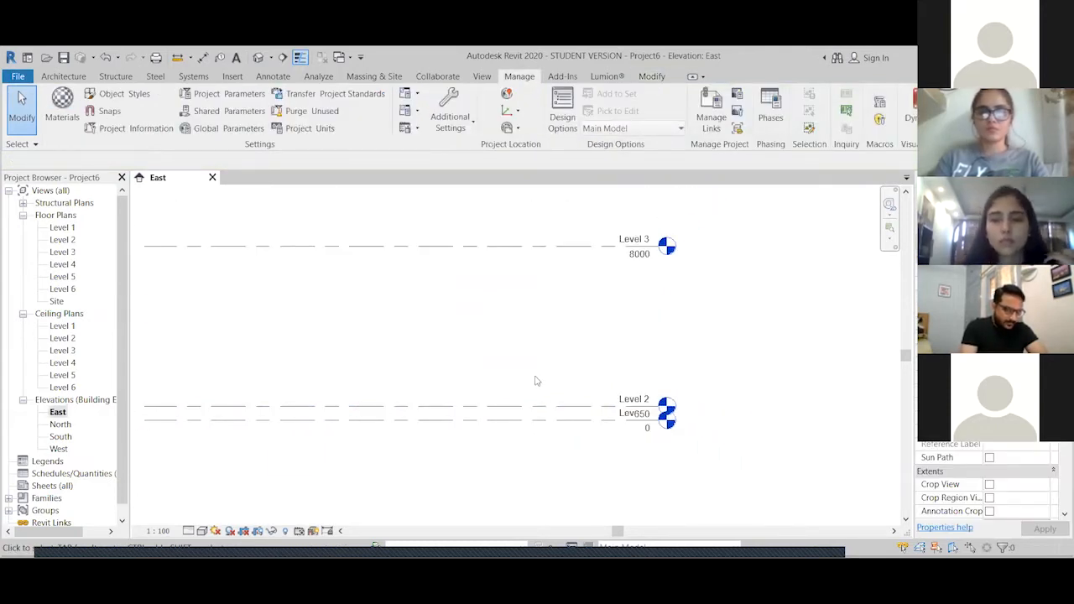
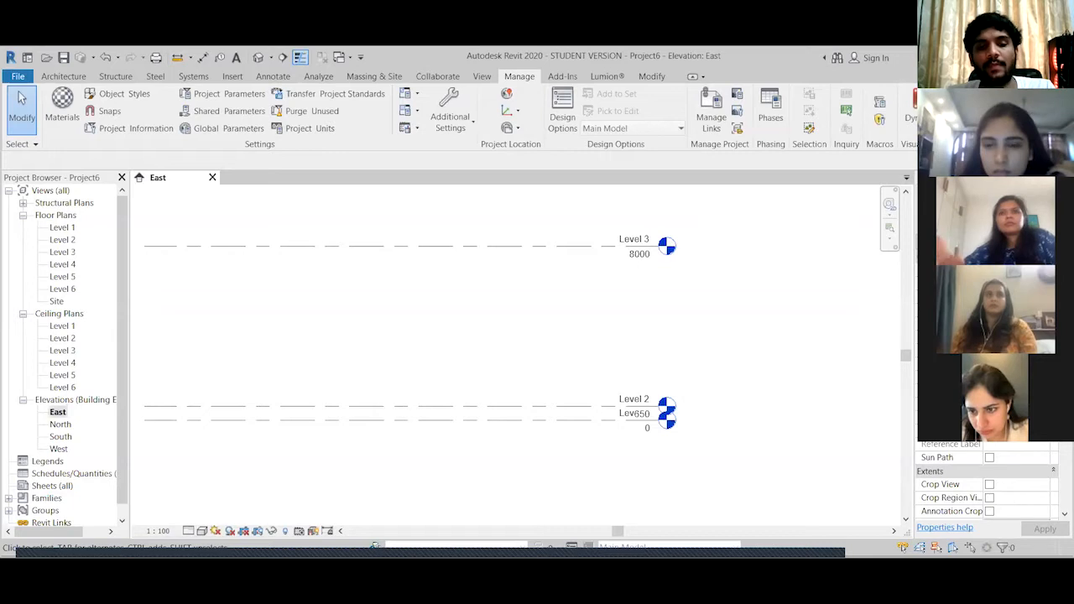
Add an elbow to Level 2's head and raise the head clear of the Level 1 label
scroll(525, 476, "up", 5)
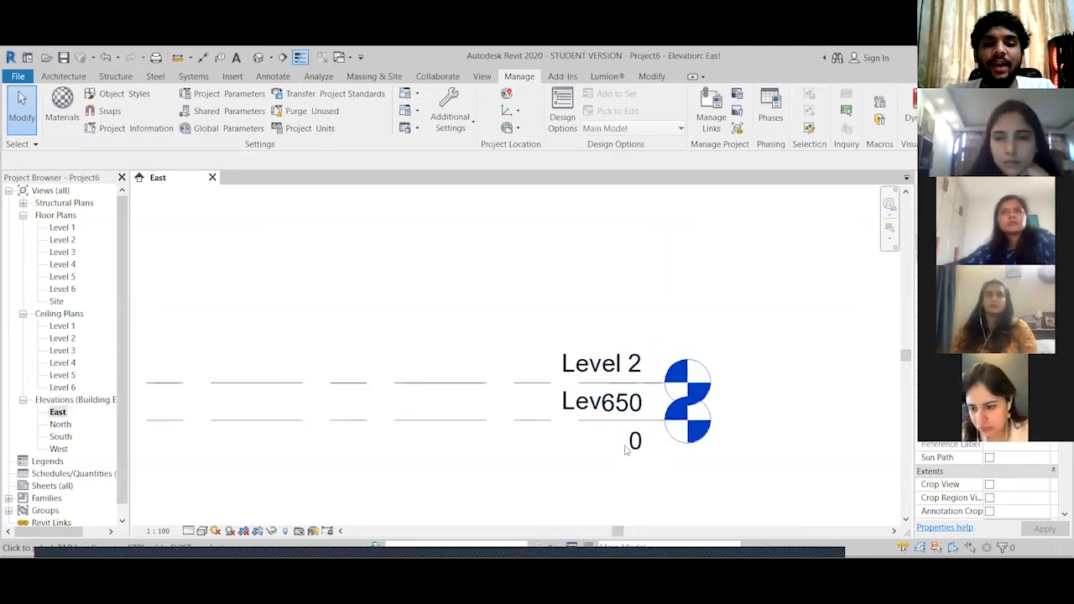
middle_click_drag(638, 482, 622, 451)
scroll(641, 451, "up", 1)
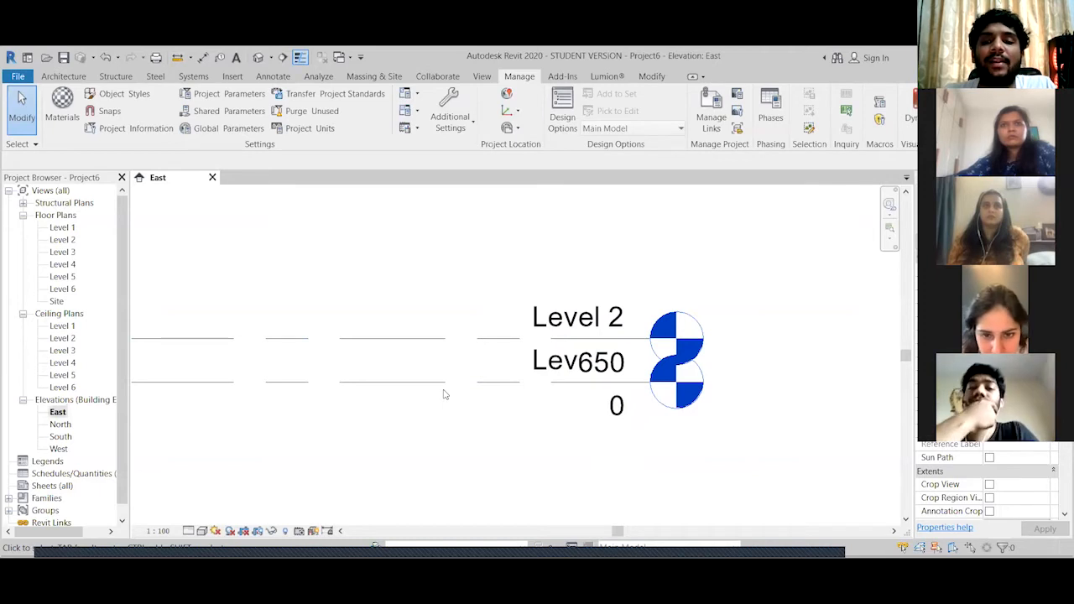
left_click(404, 339)
scroll(595, 339, "up", 2)
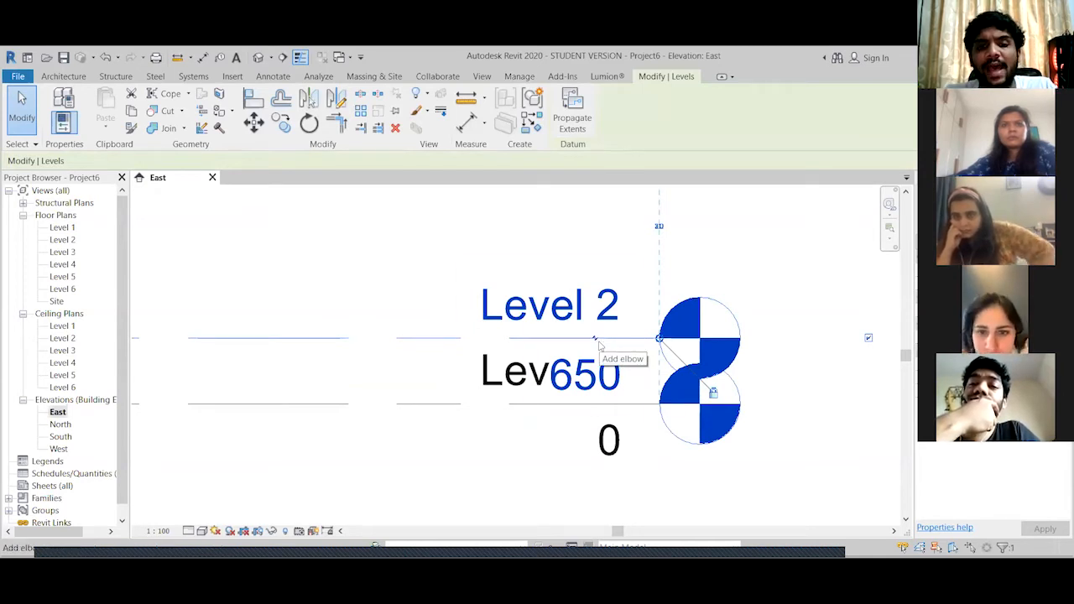
left_click(597, 340)
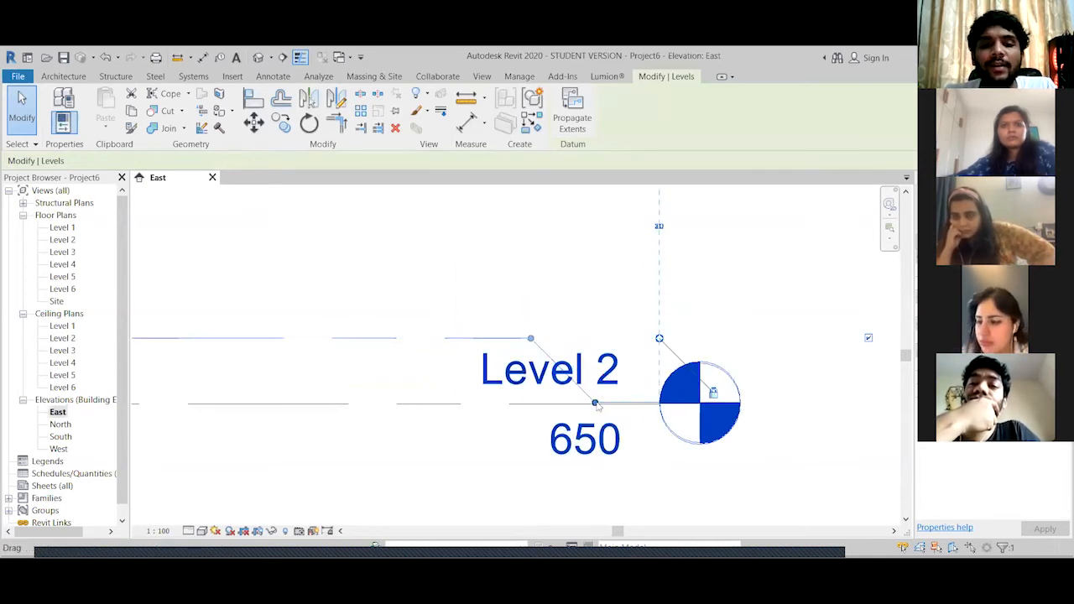
left_click_drag(599, 368, 610, 224)
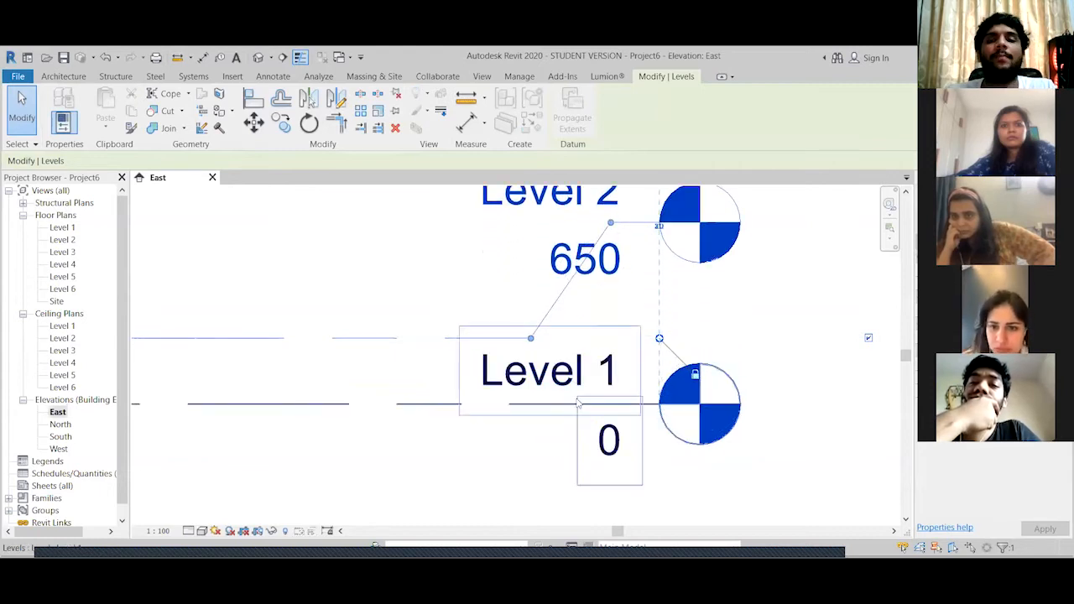
scroll(576, 401, "down", 2)
left_click(490, 452)
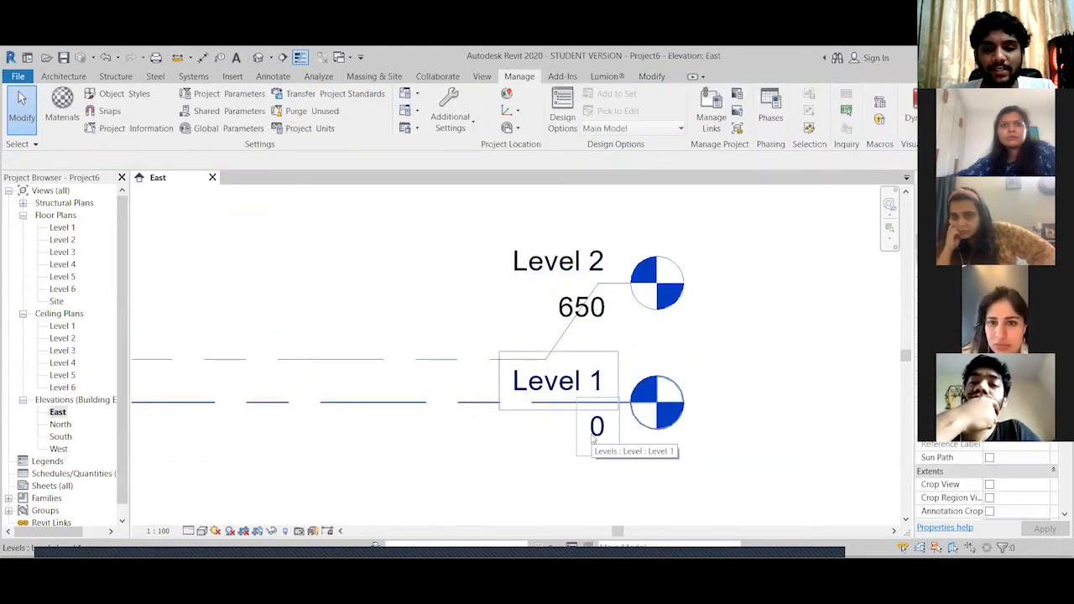
scroll(470, 388, "down", 1)
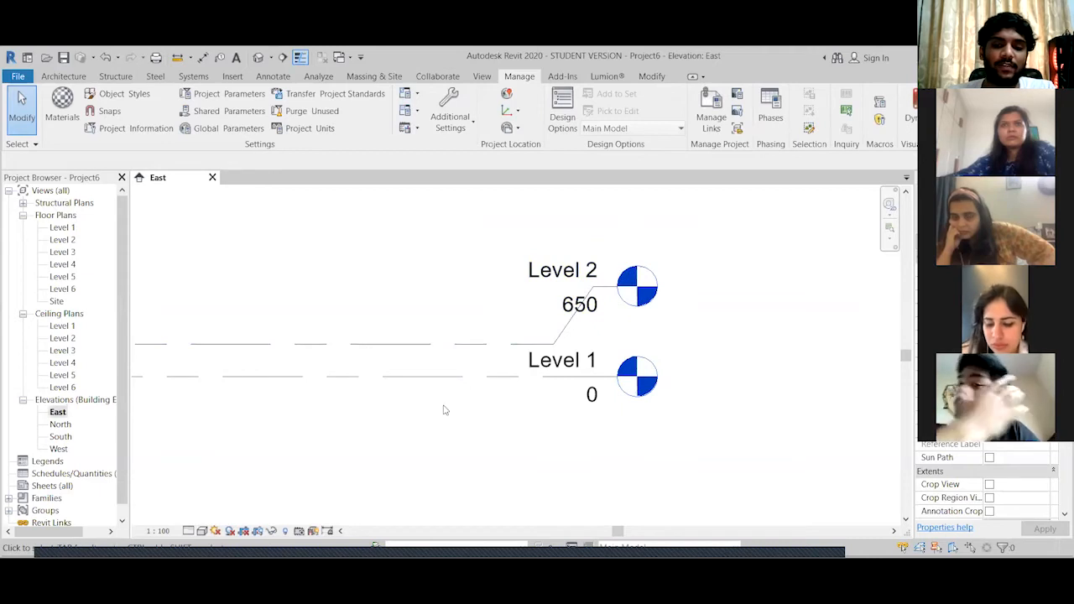
middle_click_drag(469, 417, 540, 422)
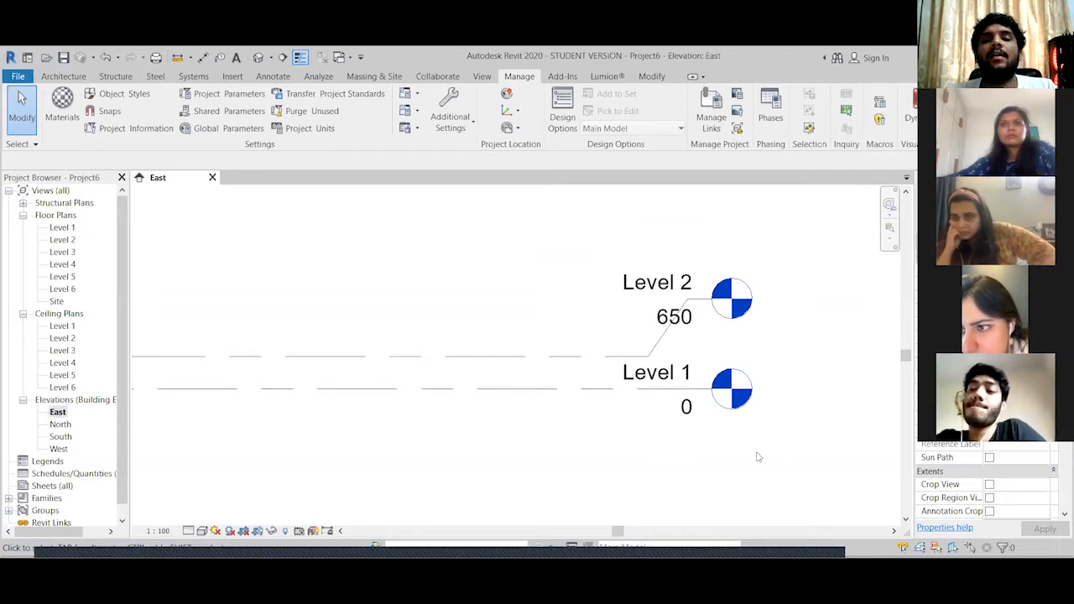
Rename Level 1 to Ground Level without renaming the corresponding views
scroll(671, 376, "down", 2)
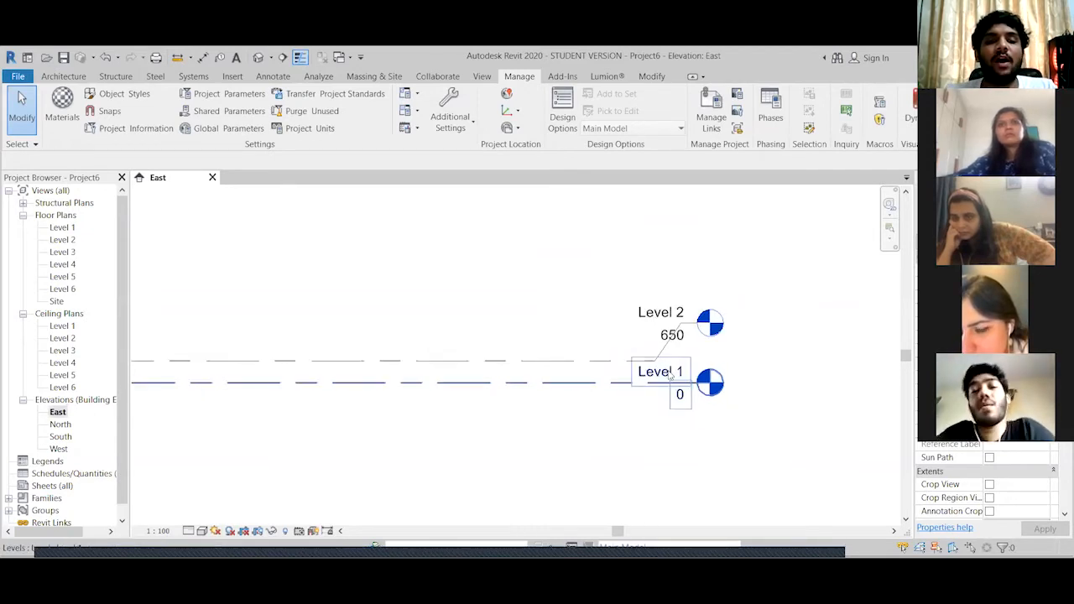
double_click(669, 373)
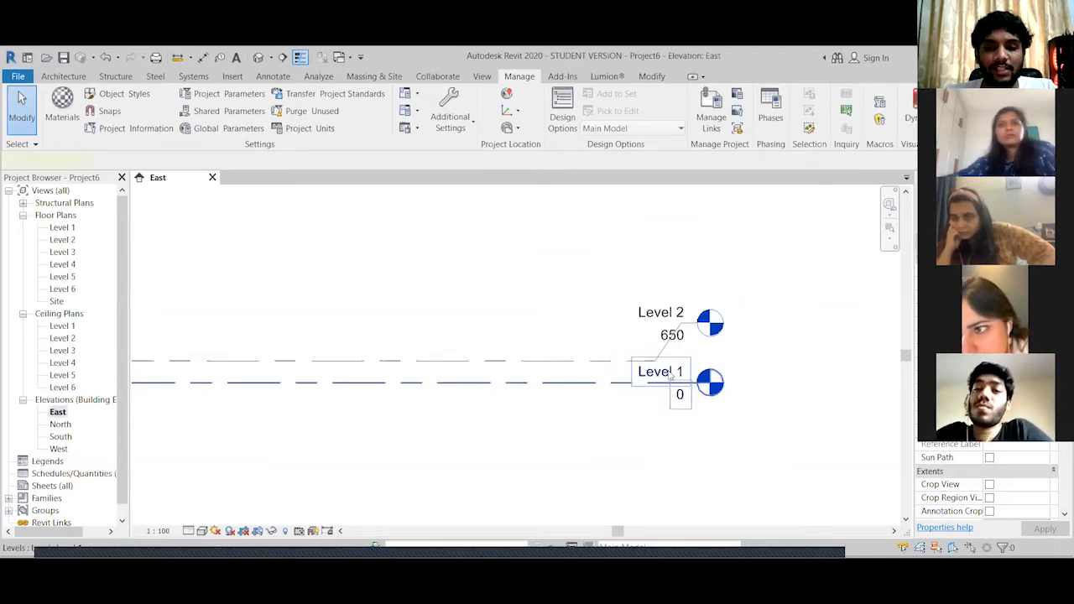
type("Groun")
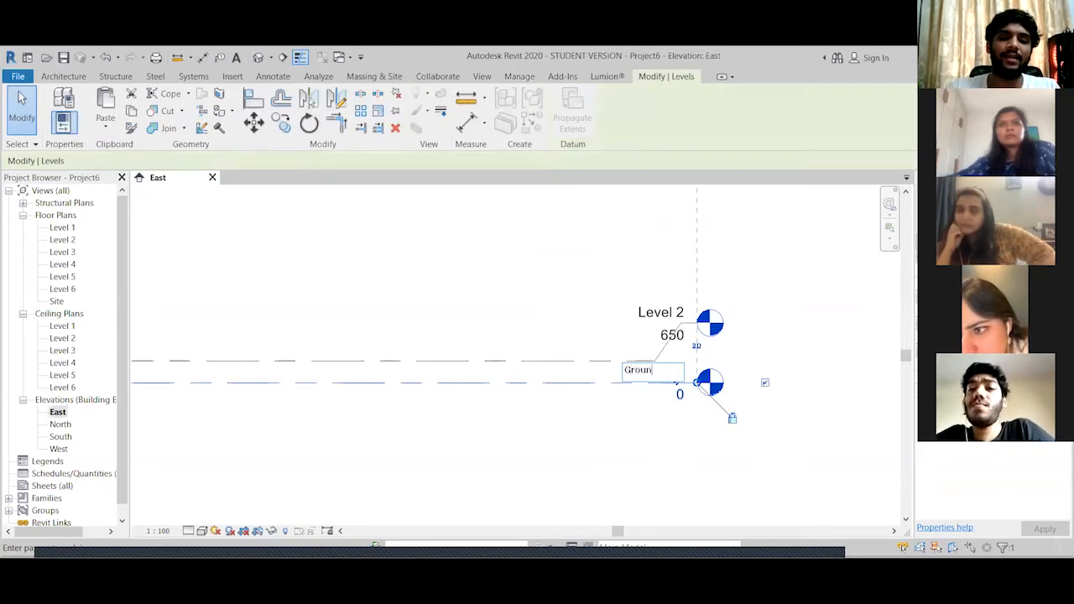
type("d Level")
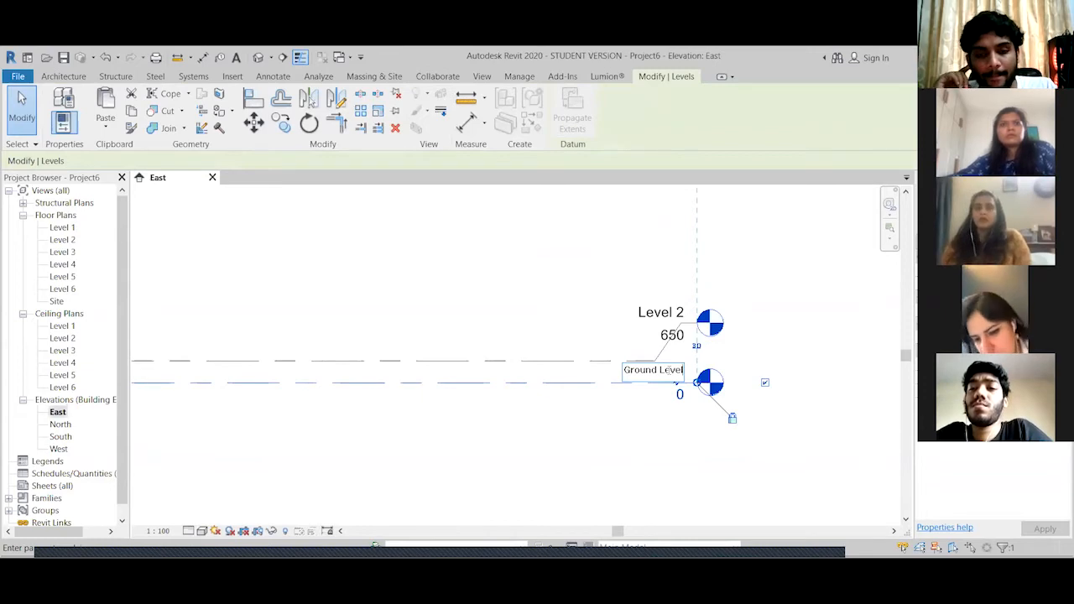
left_click(603, 418)
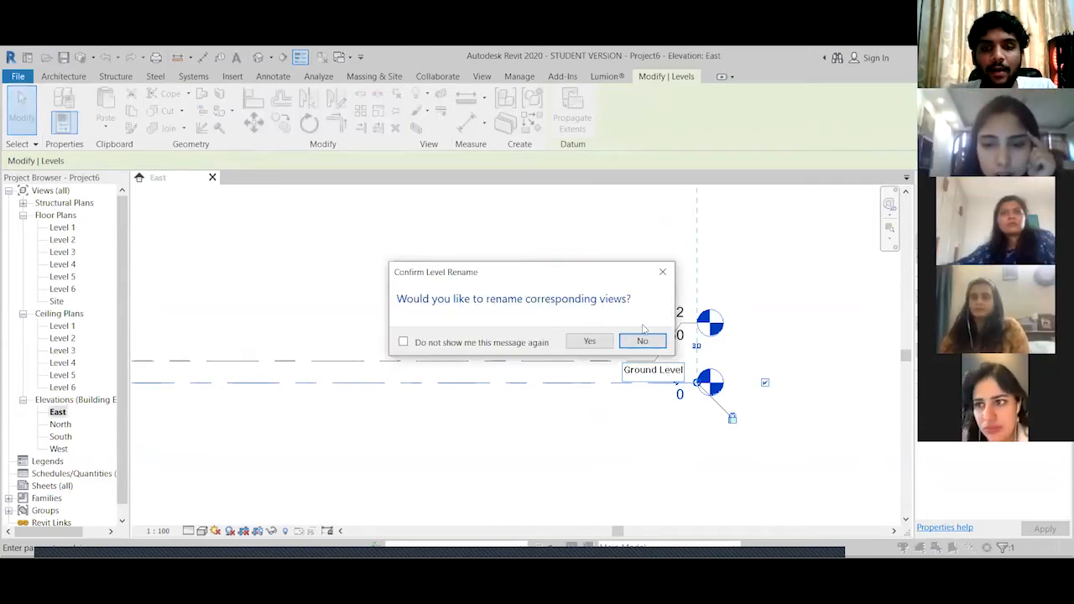
left_click(641, 342)
scroll(684, 298, "up", 5)
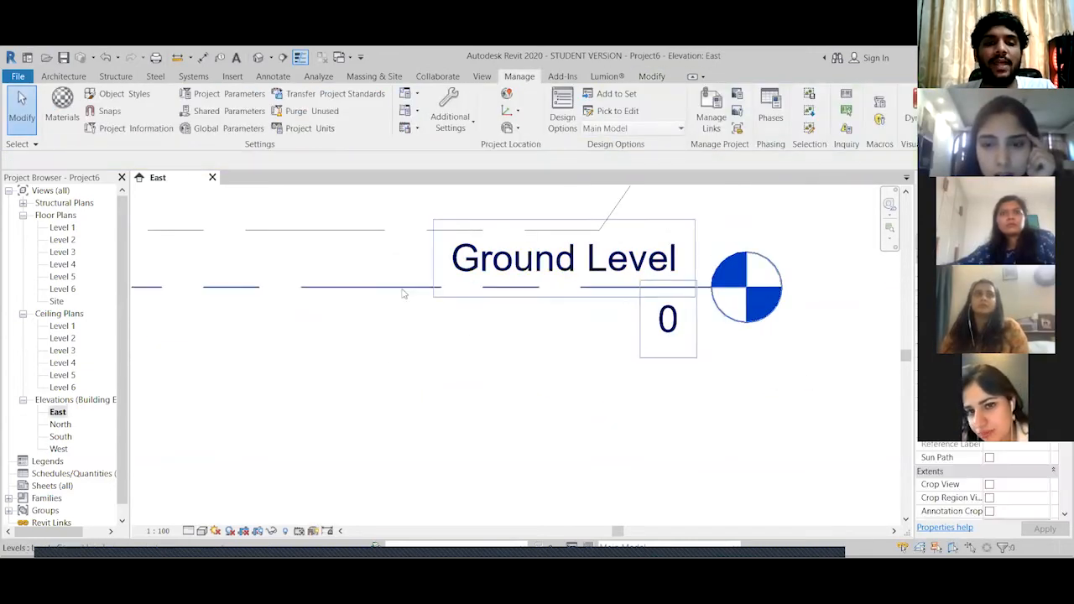
scroll(687, 299, "up", 2)
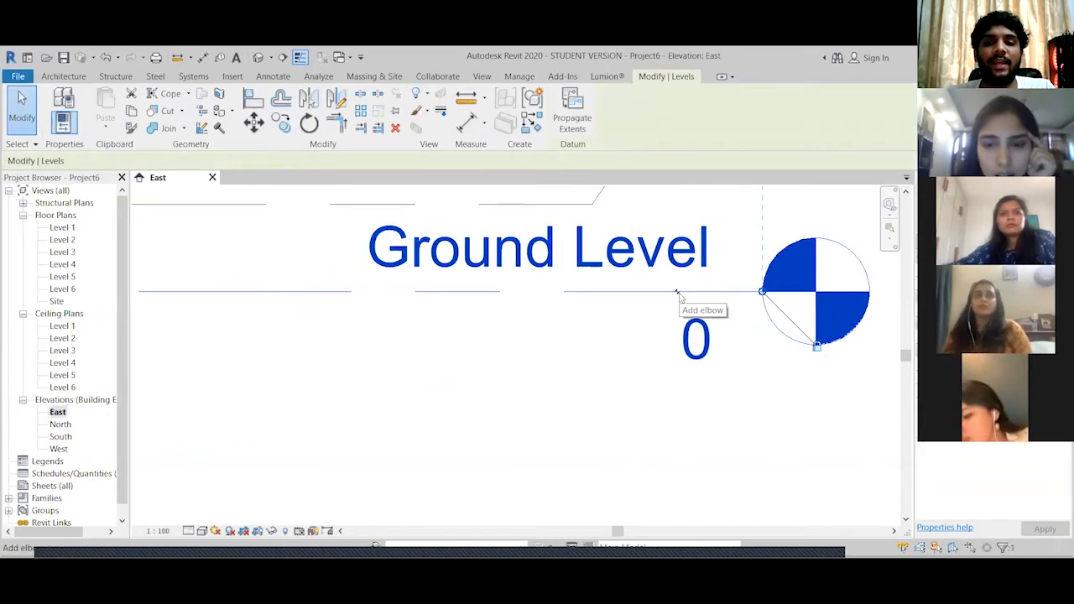
scroll(565, 366, "down", 6)
left_click(526, 411)
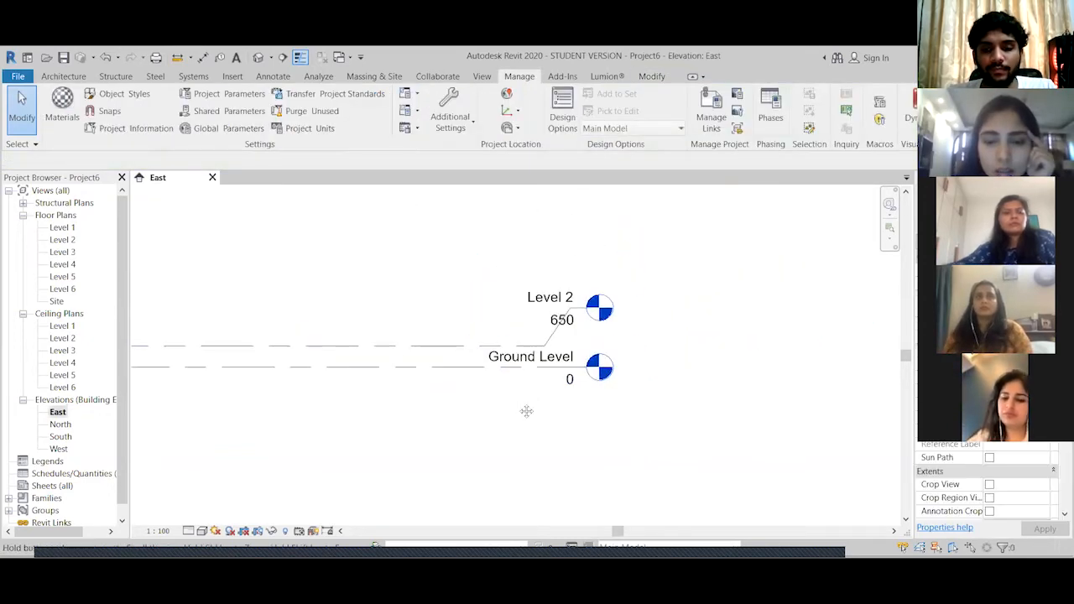
middle_click_drag(526, 411, 592, 386)
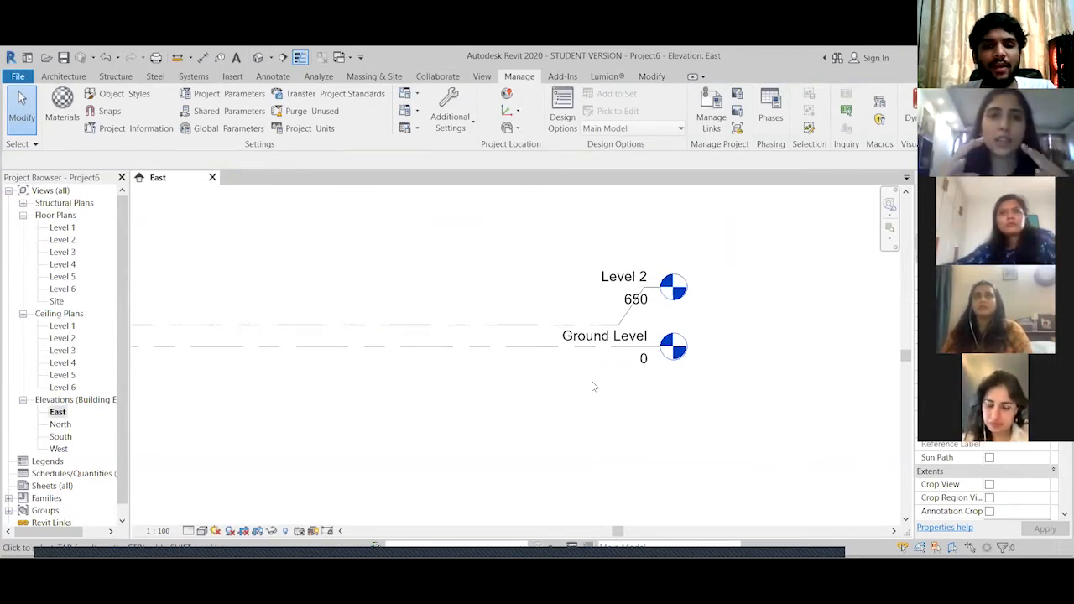
left_click(652, 291)
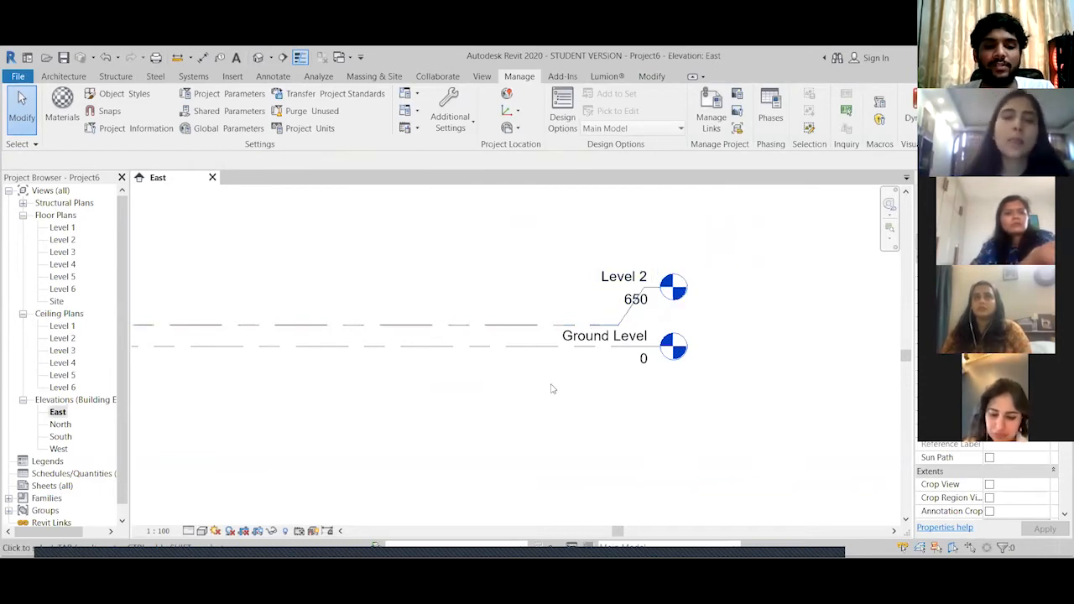
middle_click_drag(575, 377, 649, 385)
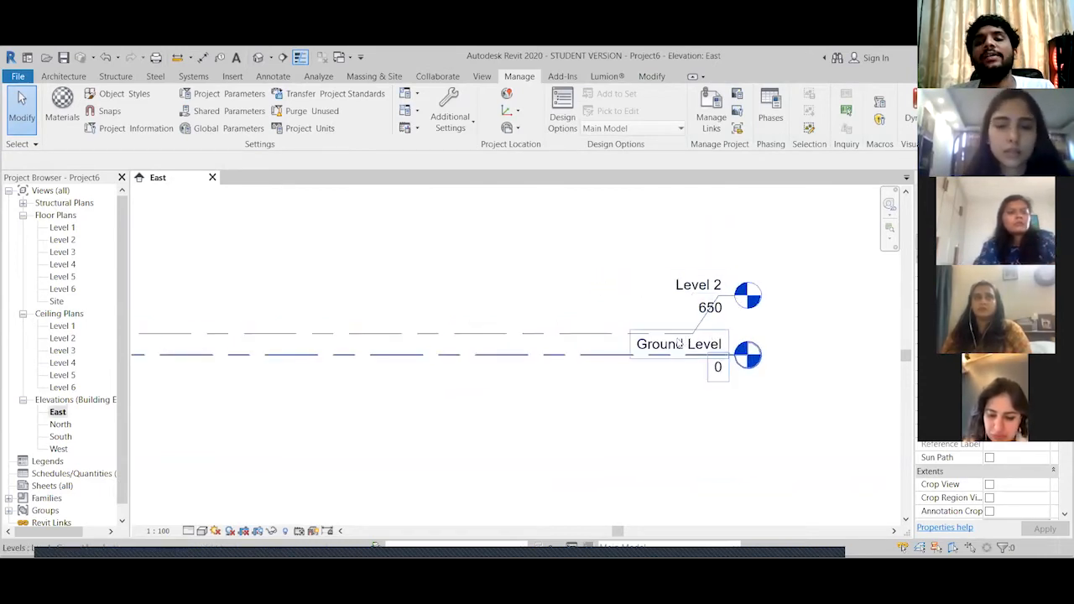
Undo the renaming of the lowest level to Ground Level
scroll(681, 343, "up", 2)
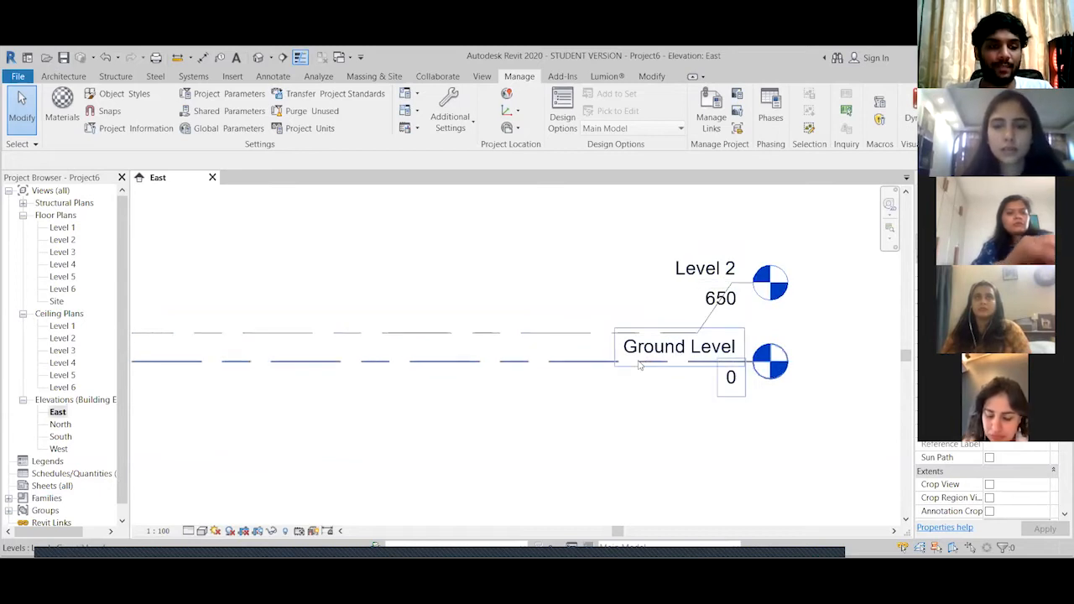
key("ctrl+z")
scroll(566, 378, "down", 5)
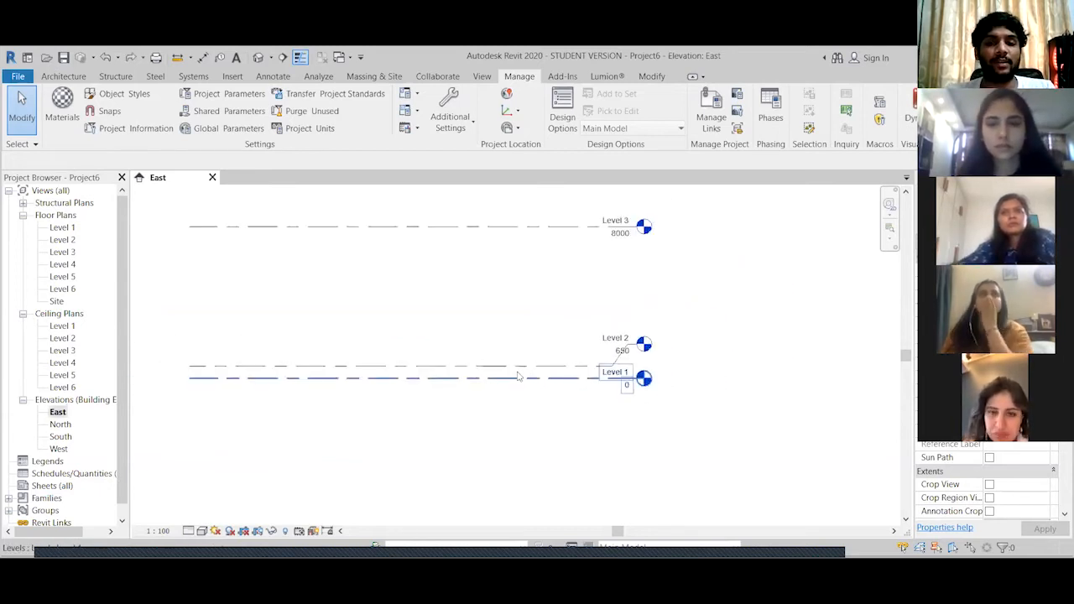
Try to add a level by copying Level 6 and pasting it 5000 mm above the original
middle_click_drag(470, 285, 484, 357)
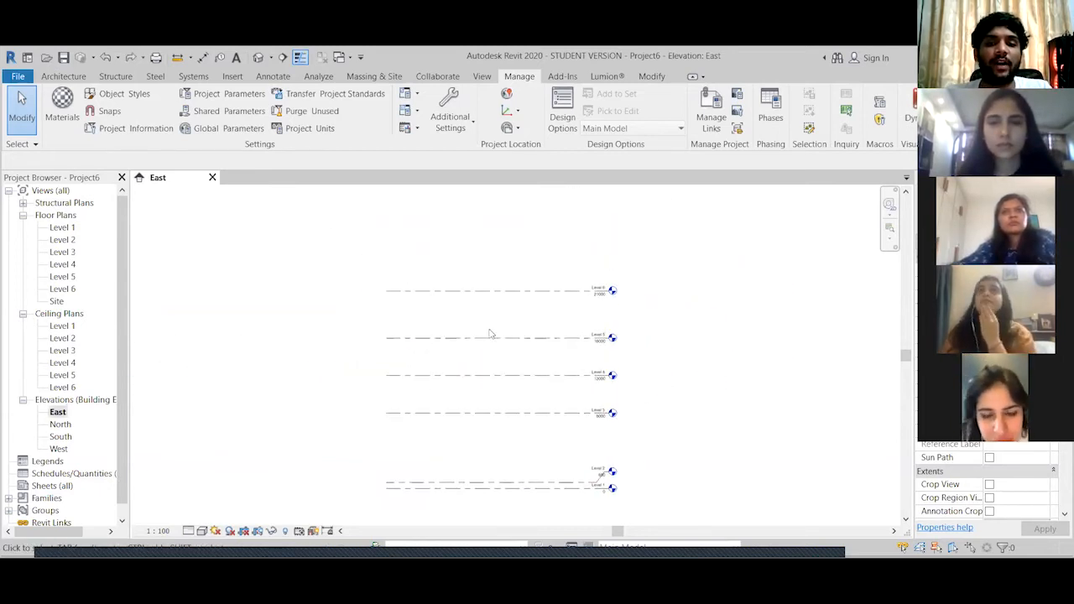
left_click(493, 291)
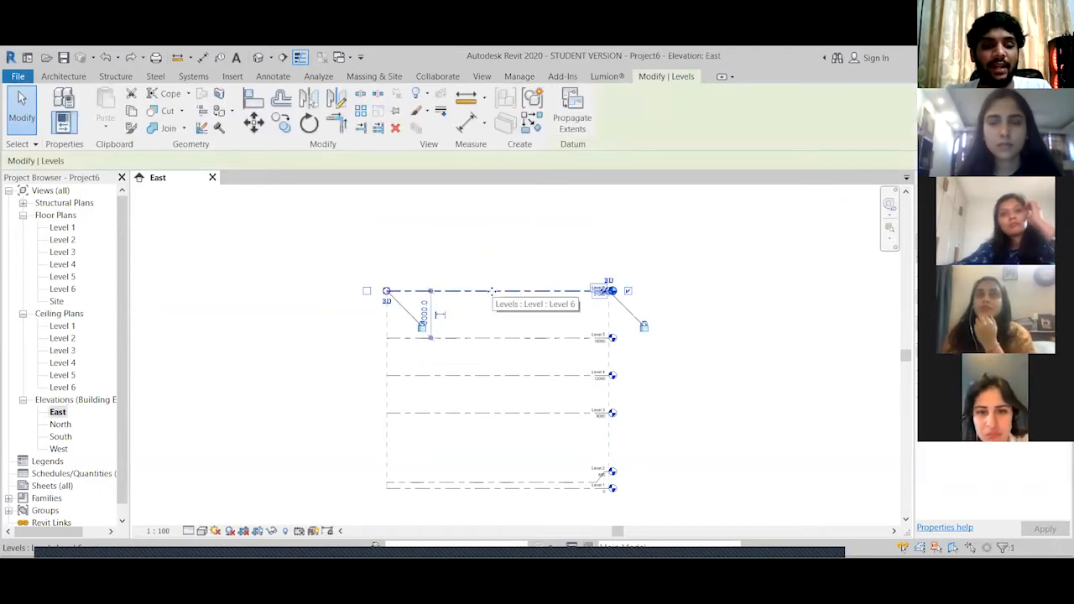
key("ctrl+c")
key("ctrl+v")
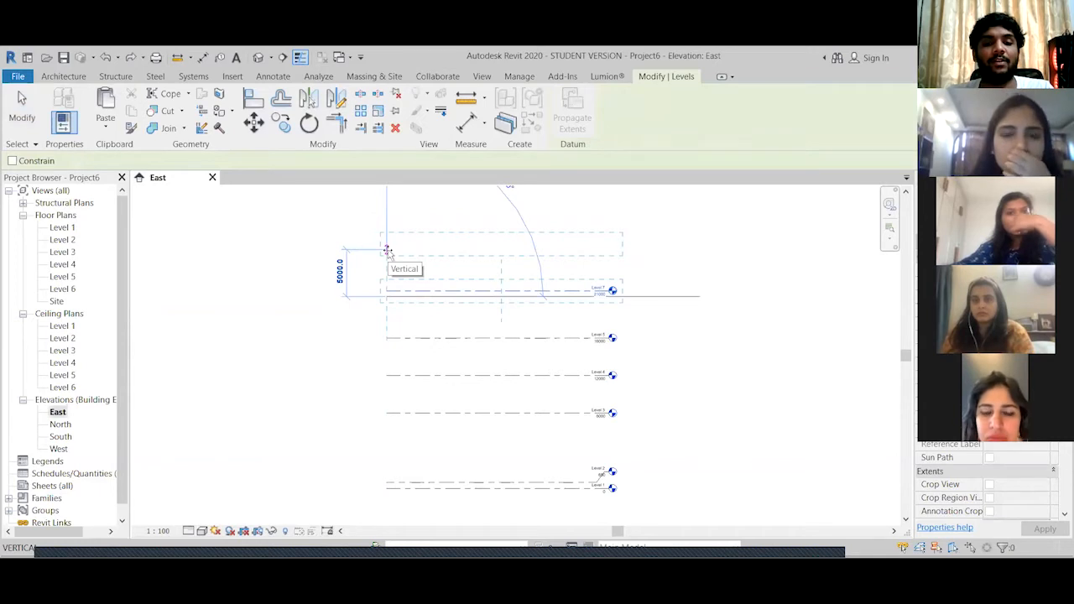
left_click(387, 250)
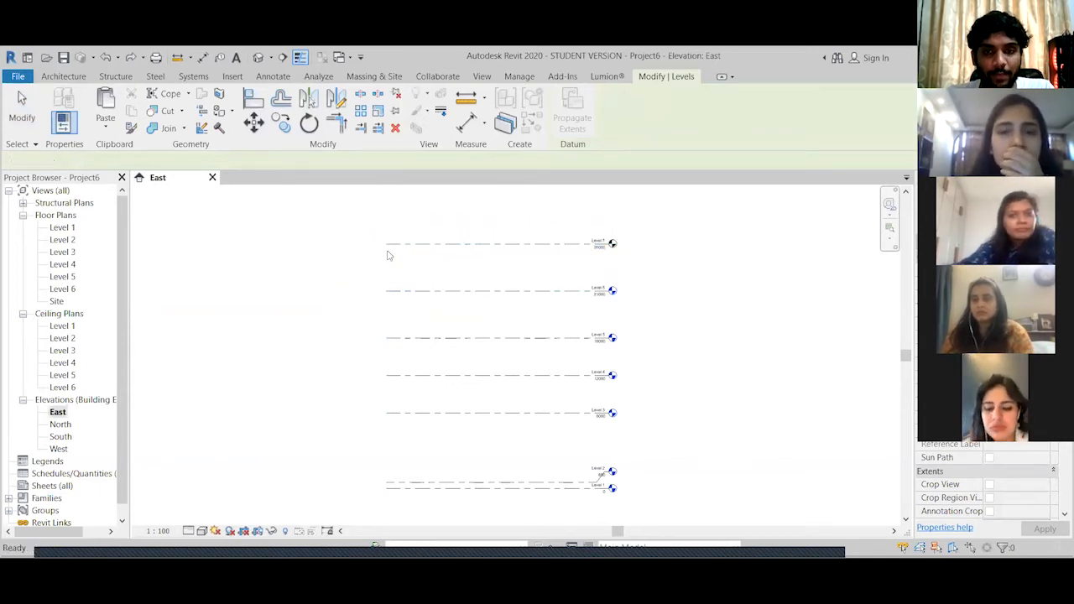
scroll(563, 264, "up", 3)
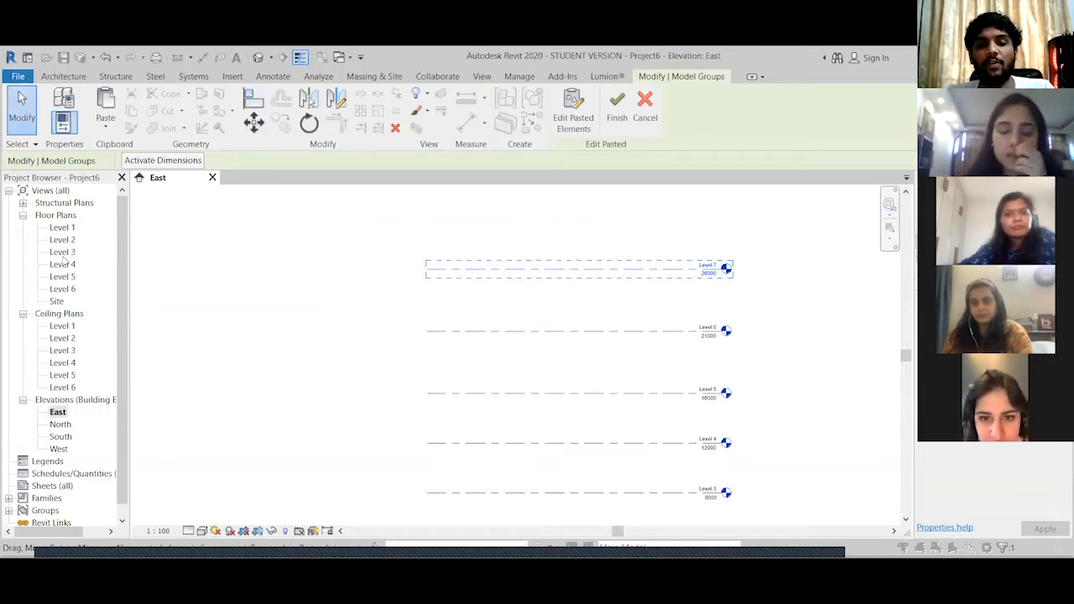
left_click(644, 107)
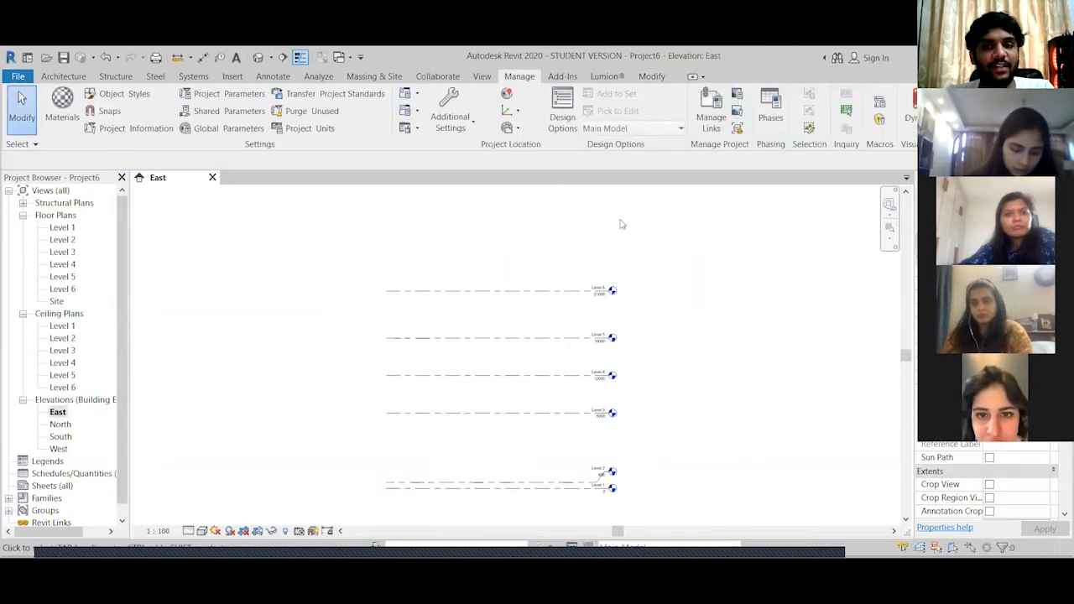
Use Create Similar on Level 6 to draw a new level at about 25000 mm, aligned with the ends of the levels below
middle_click_drag(635, 319, 638, 286)
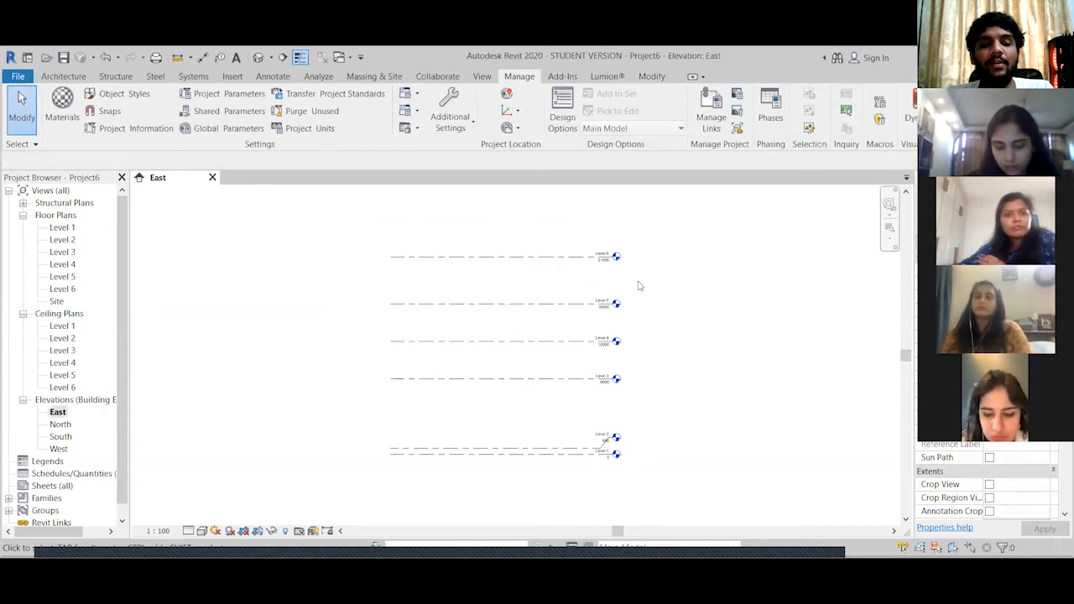
left_click(551, 257)
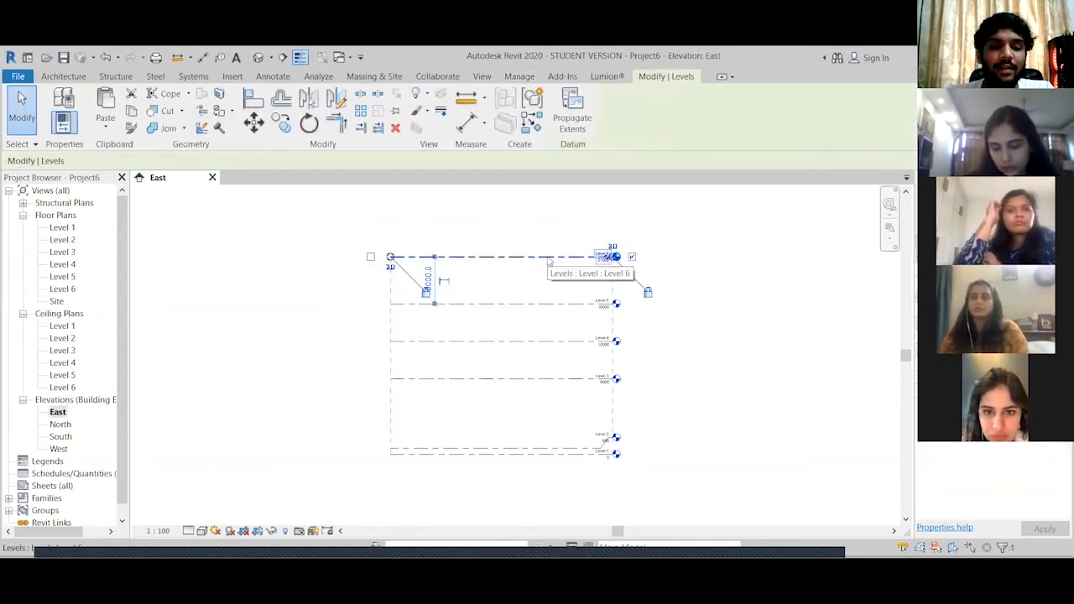
right_click(549, 260)
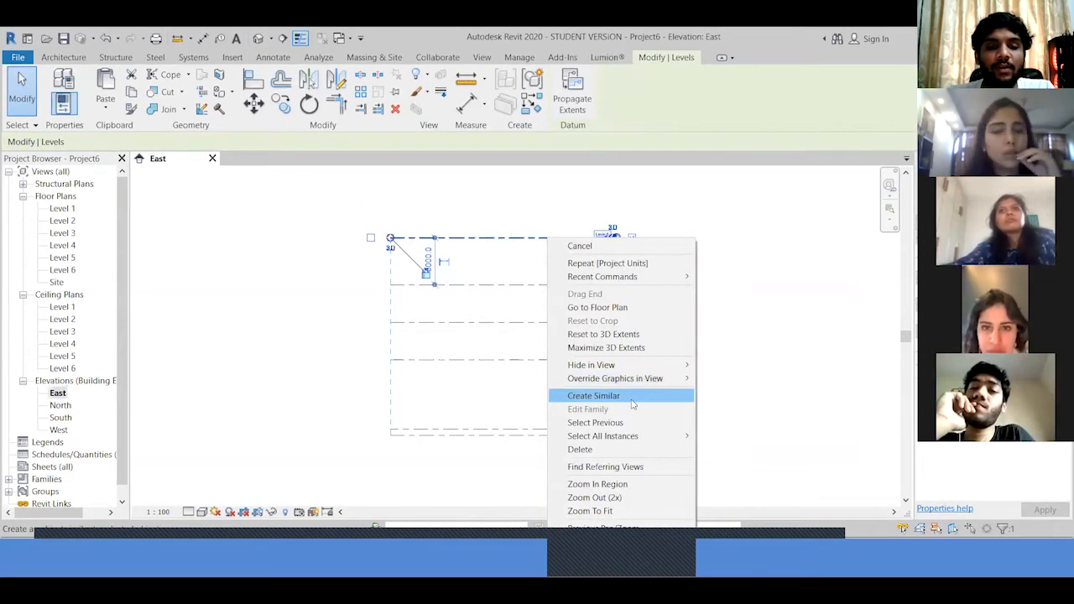
left_click(593, 395)
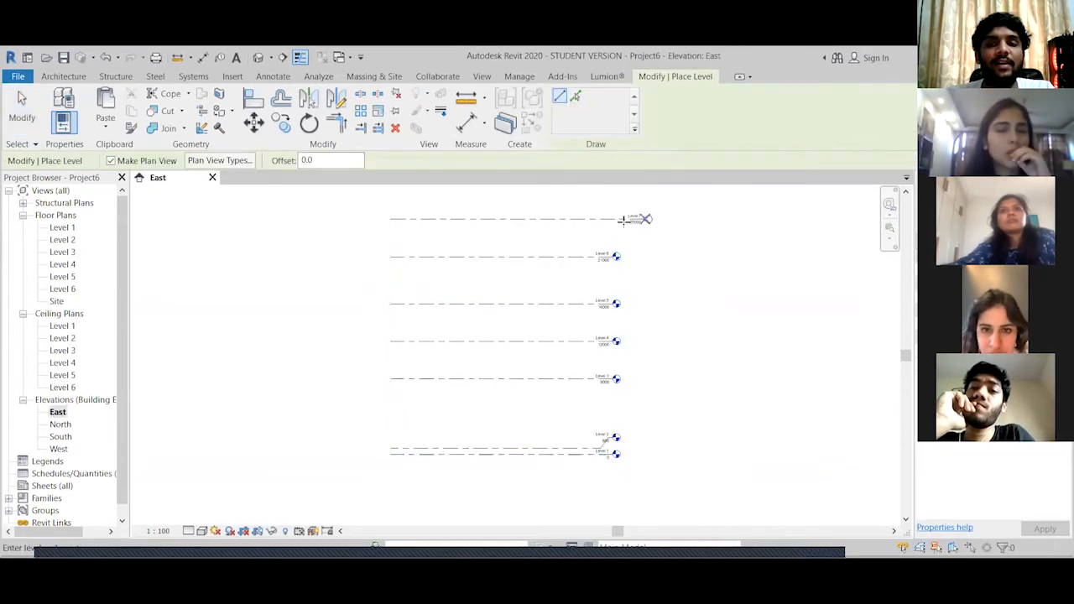
left_click(609, 219)
left_click(391, 219)
key("Escape")
key("Escape")
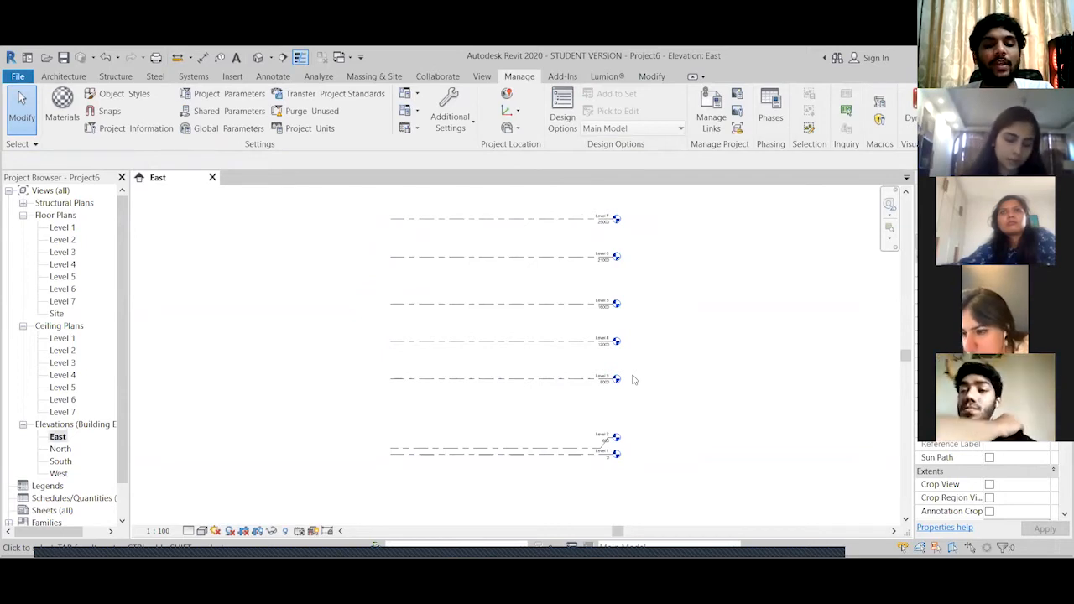
Rename Level 1 to Ground Level and rename its corresponding views as well
scroll(634, 380, "up", 5)
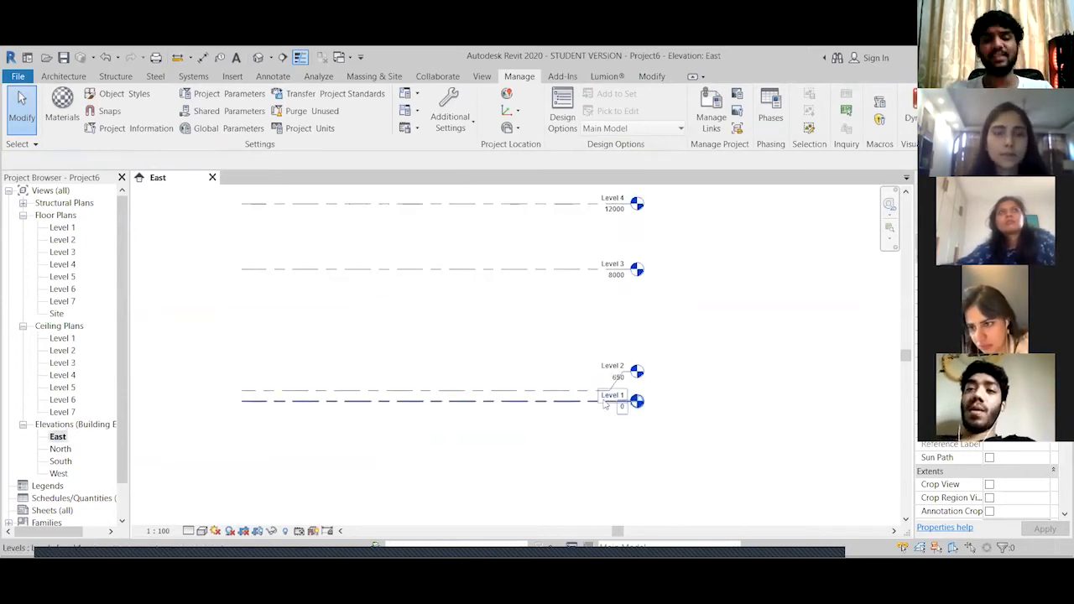
scroll(738, 400, "up", 3)
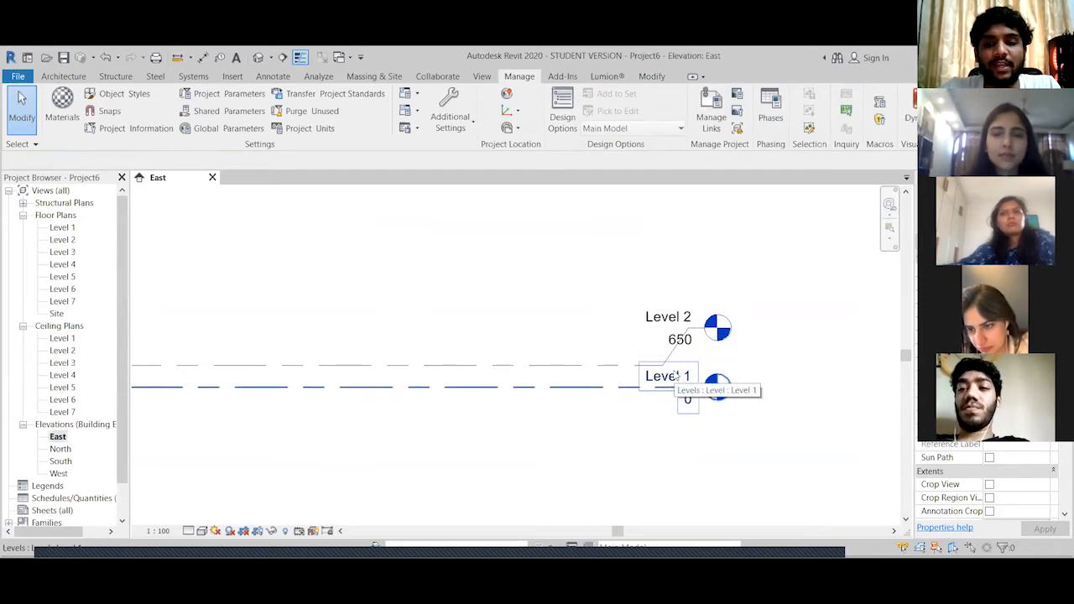
double_click(674, 372)
type("Groun")
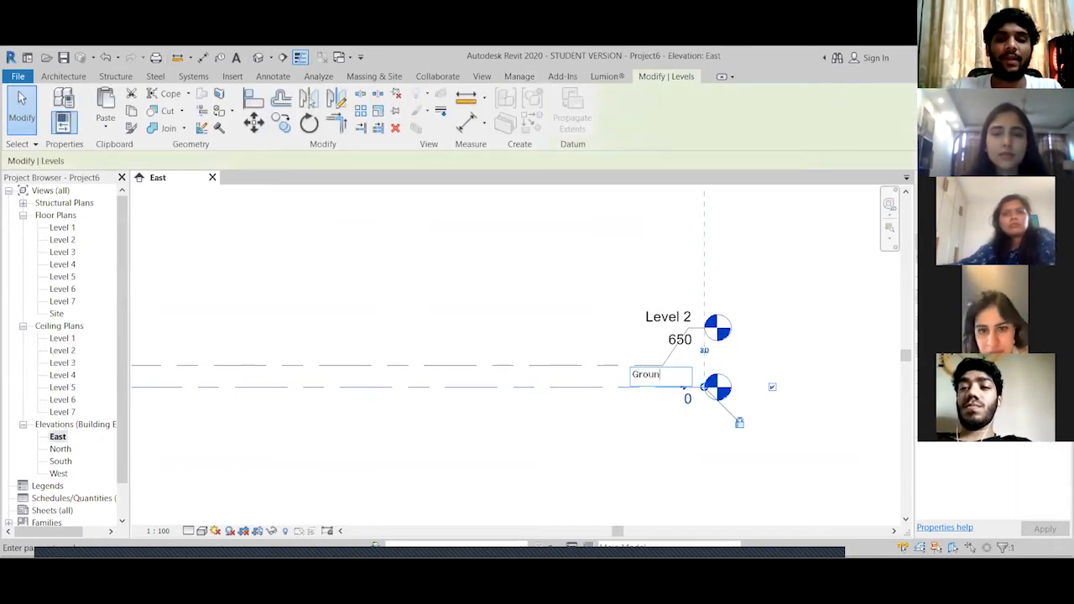
type("d Level")
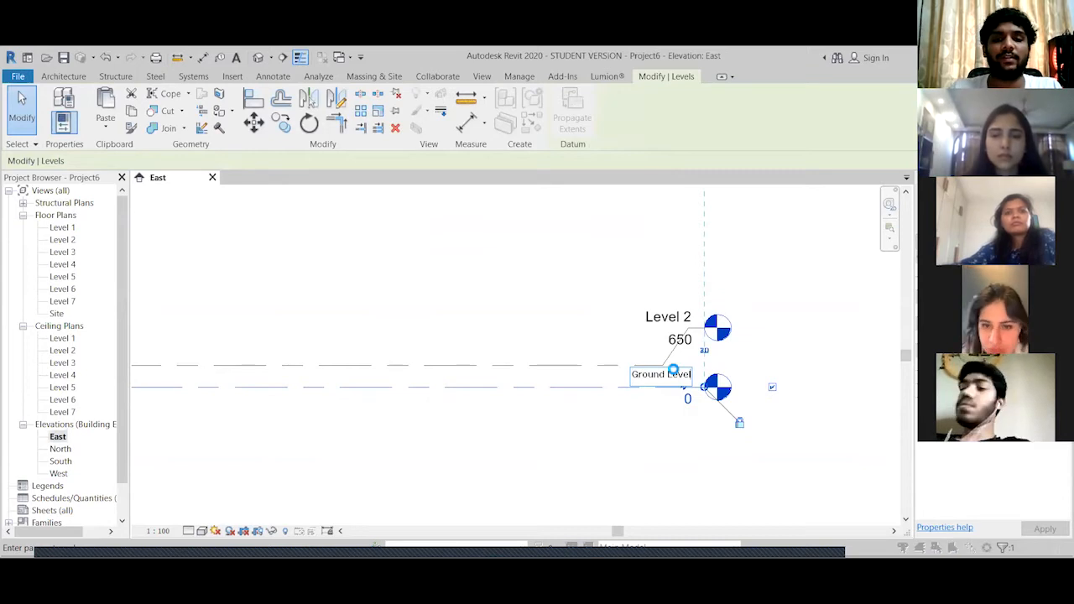
key("Return")
left_click_drag(535, 281, 538, 257)
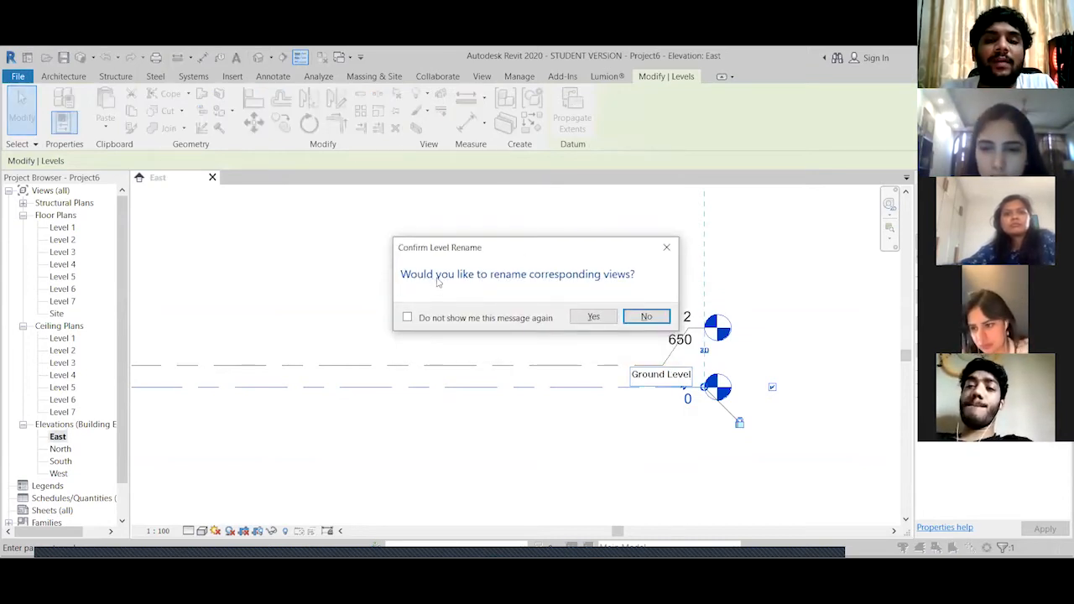
left_click(587, 317)
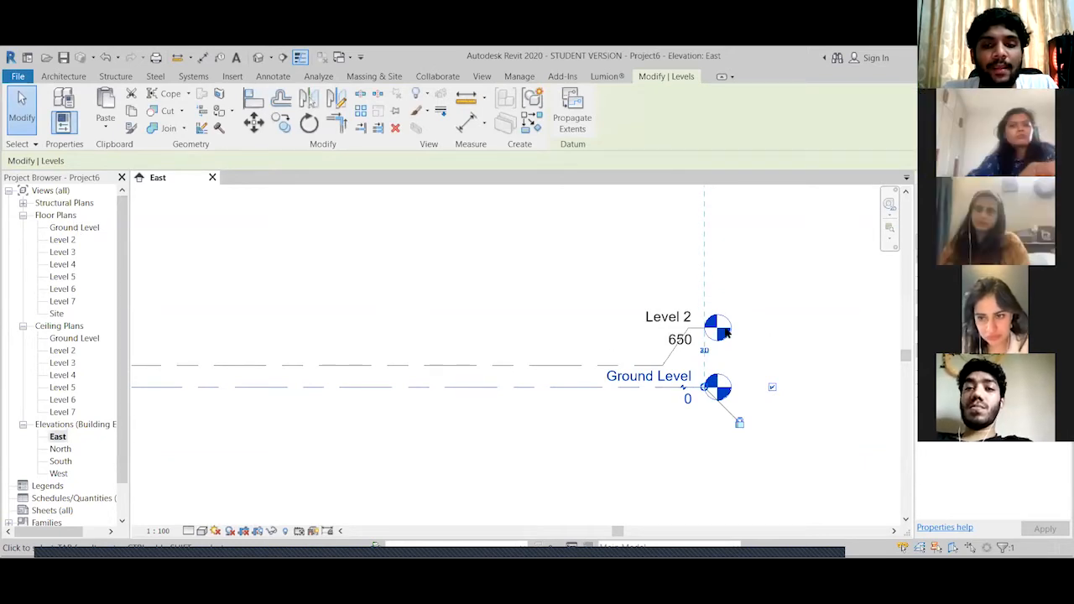
Rename Level 2 to Ground Floor together with its corresponding views
double_click(675, 316)
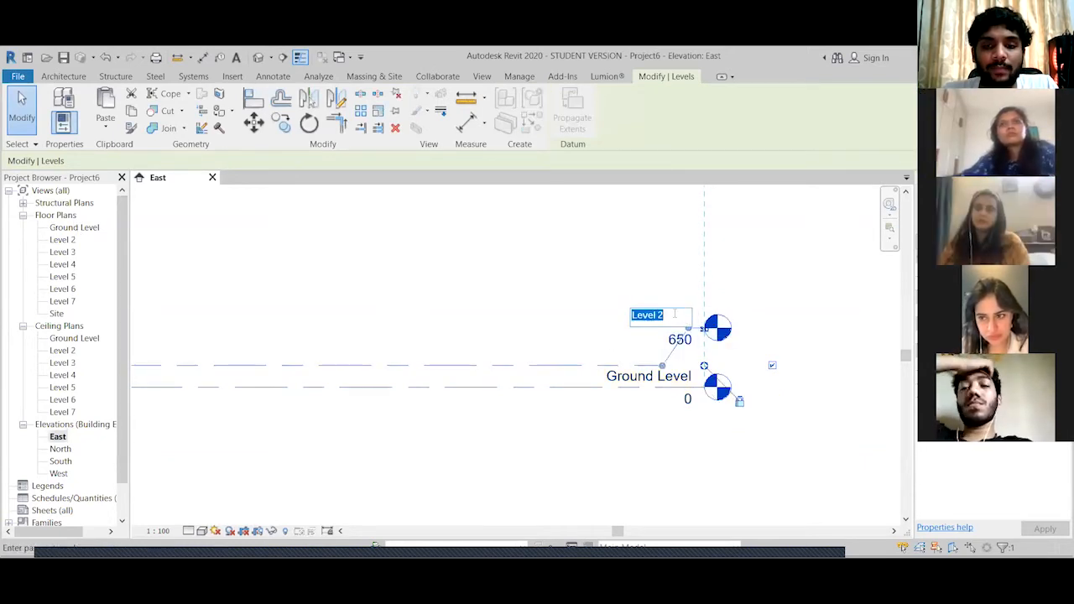
type("G")
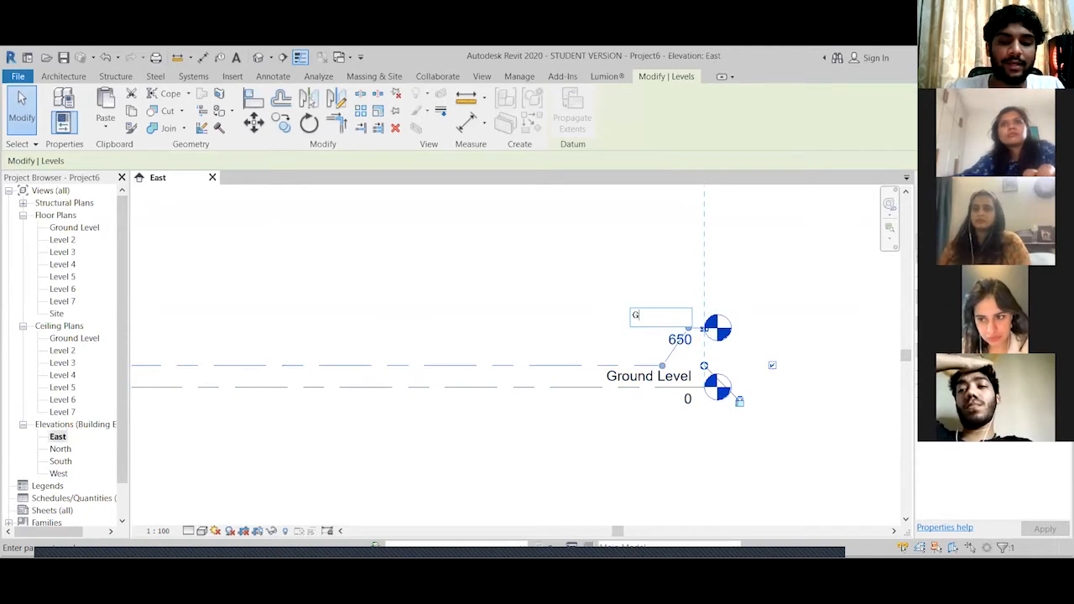
type("round Floor")
key("Return")
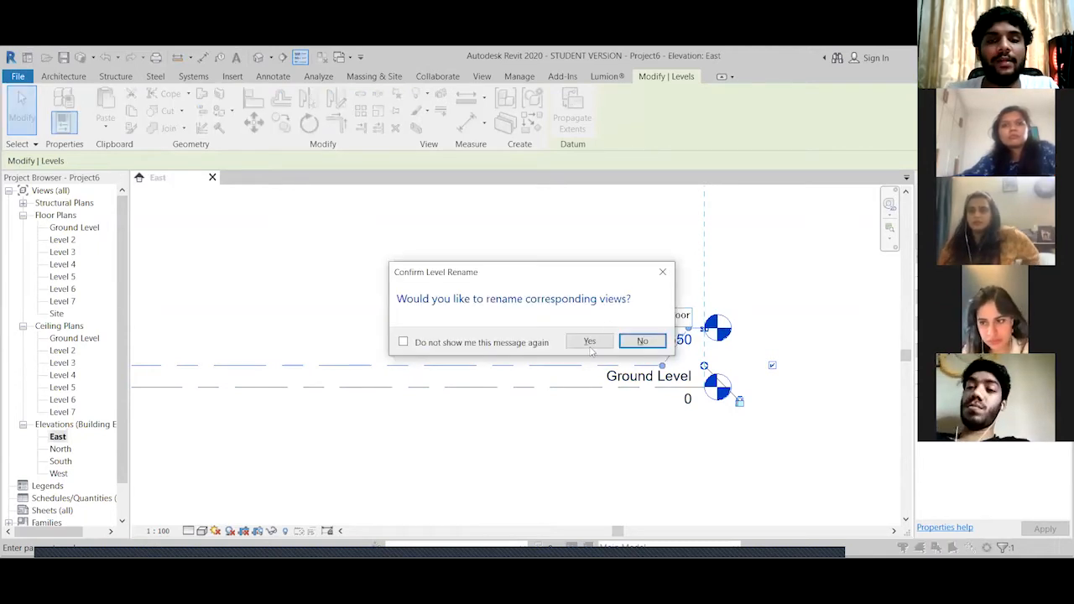
left_click(587, 340)
Set Level 3's elevation to 3500 mm through the elevation value at its level head
scroll(551, 319, "down", 2)
middle_click_drag(551, 320, 555, 401)
scroll(612, 273, "up", 2)
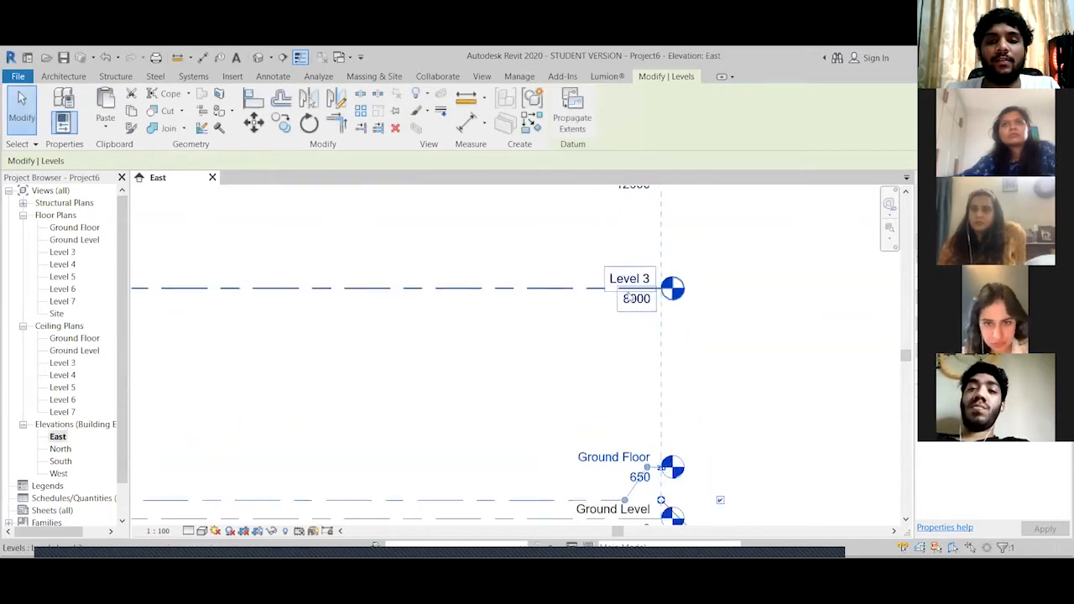
double_click(634, 299)
type("350")
key("Return")
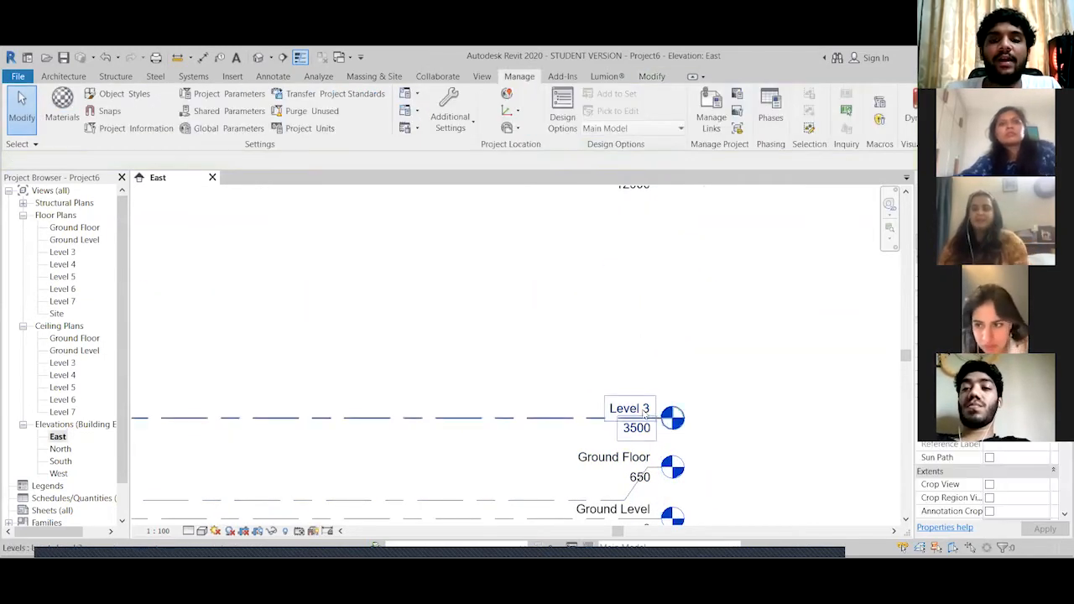
Rename Level 3 to First Floor, including its corresponding views, and clear the selection
double_click(635, 408)
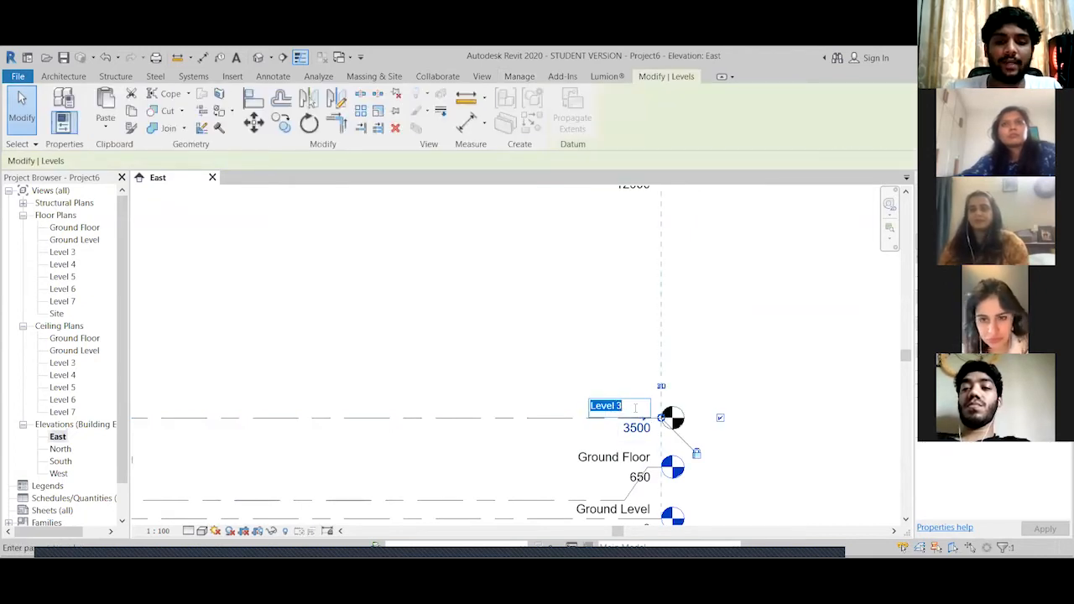
type("First Floo")
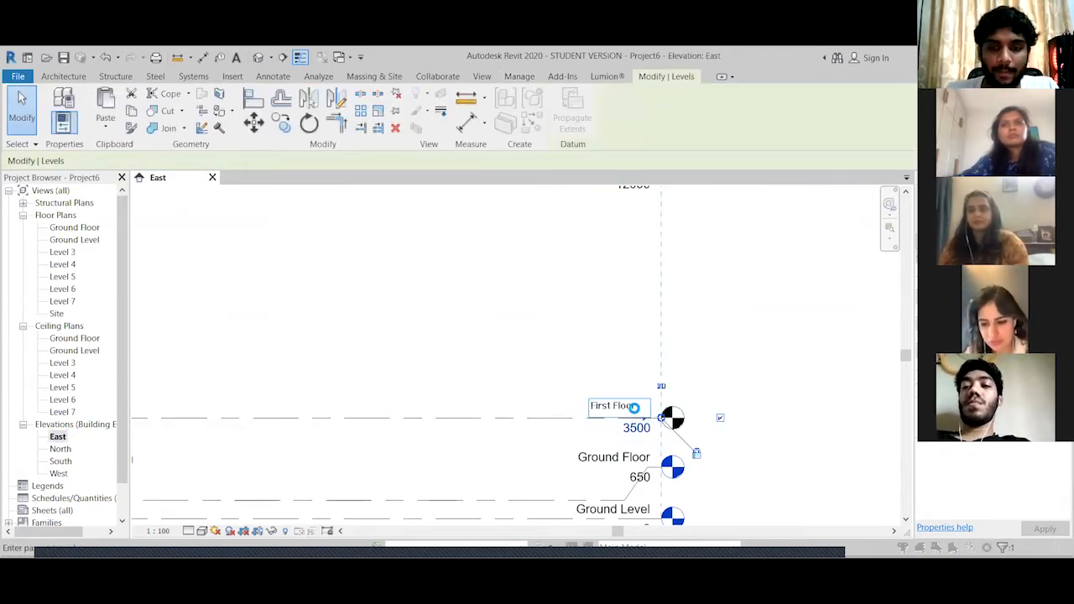
type("r")
key("Return")
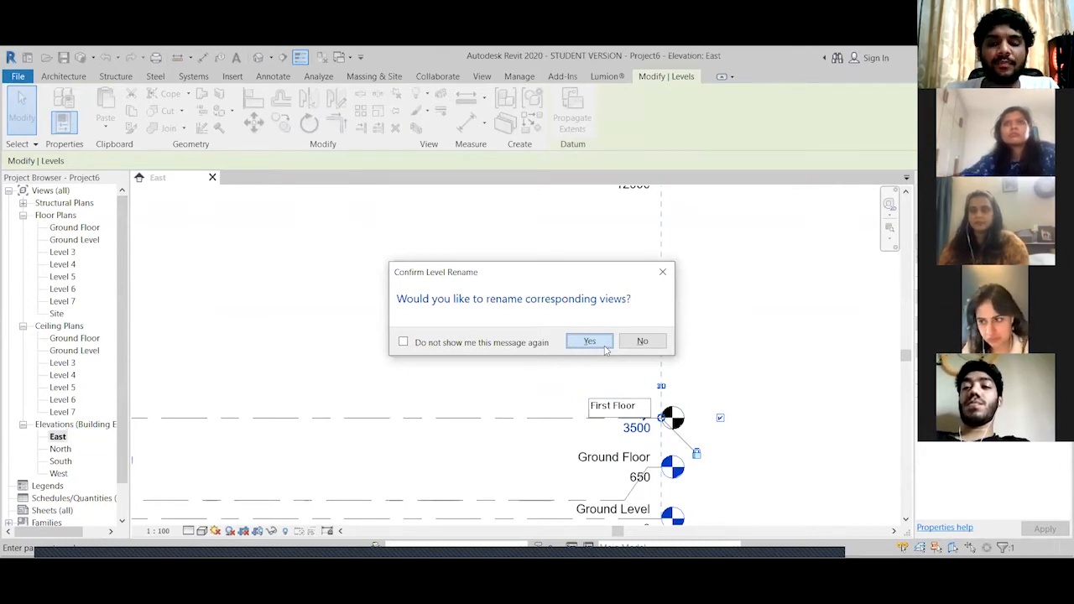
left_click(605, 349)
scroll(731, 333, "down", 2)
middle_click_drag(731, 423, 727, 368)
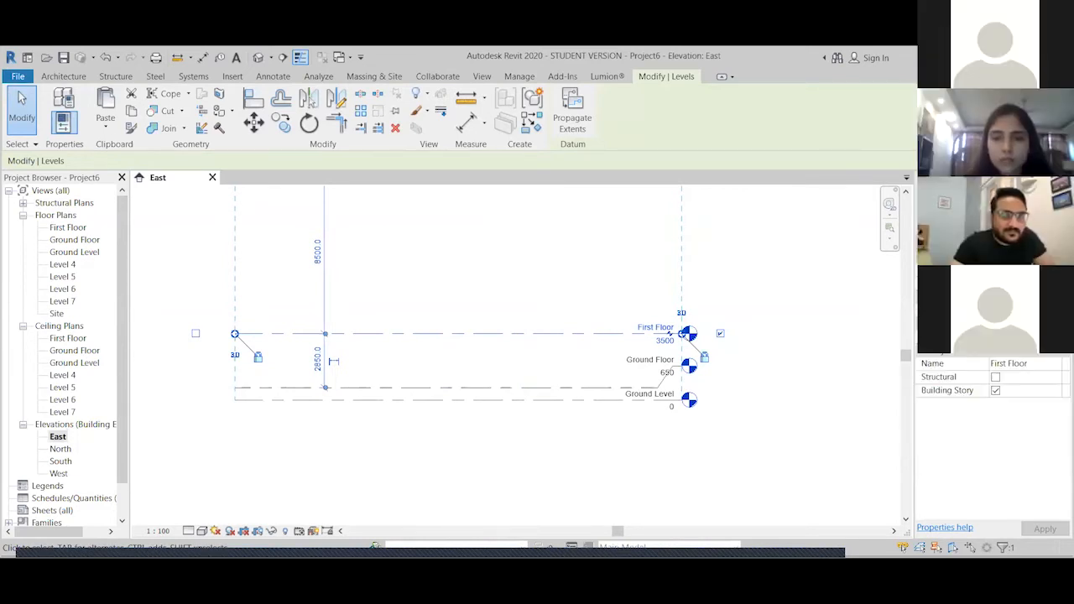
left_click(306, 485)
Draw a new level at -3000 mm below Ground Level, aligned with both ends of the existing levels
scroll(436, 305, "down", 1)
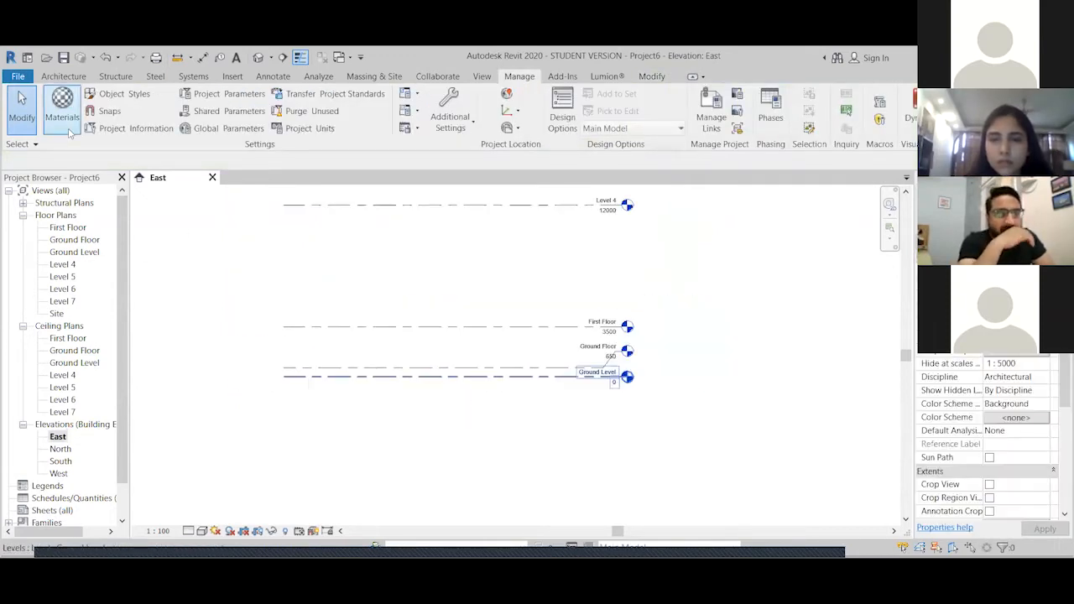
left_click(65, 76)
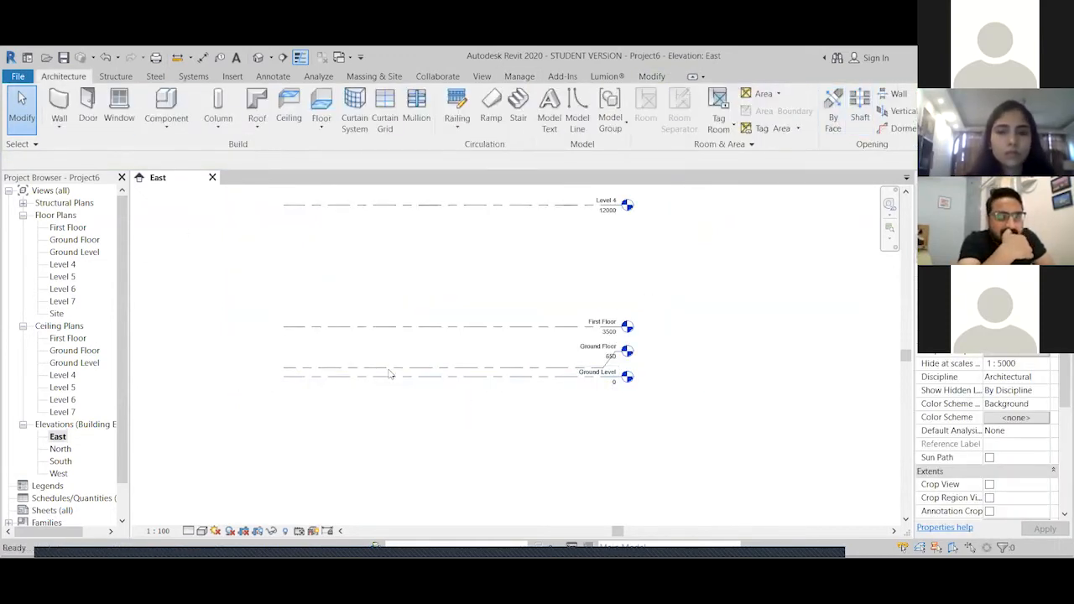
key("l")
key("l")
left_click(283, 418)
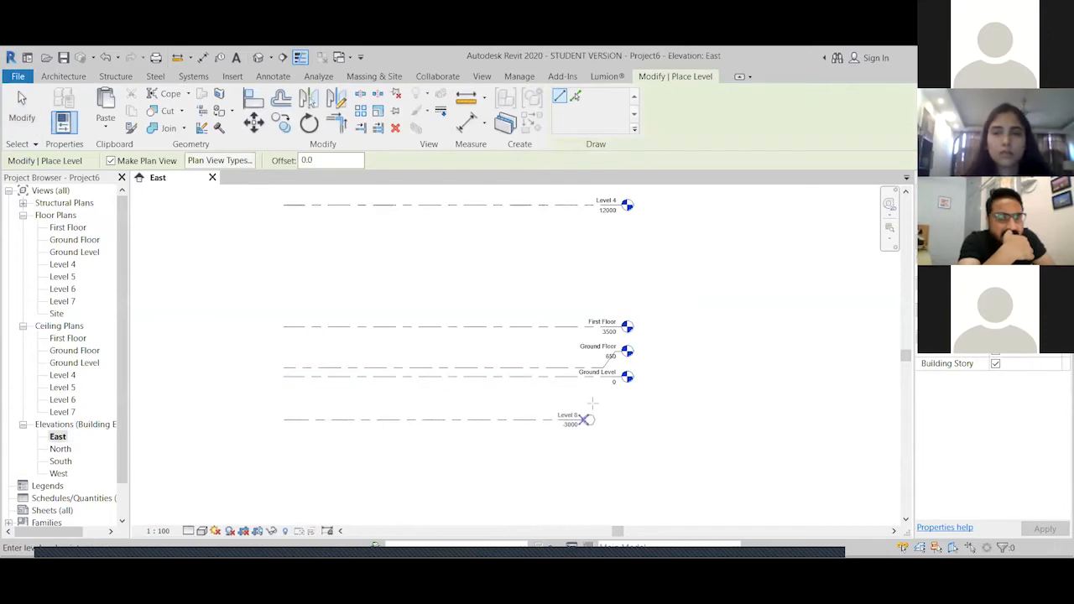
left_click(621, 418)
scroll(608, 435, "up", 2)
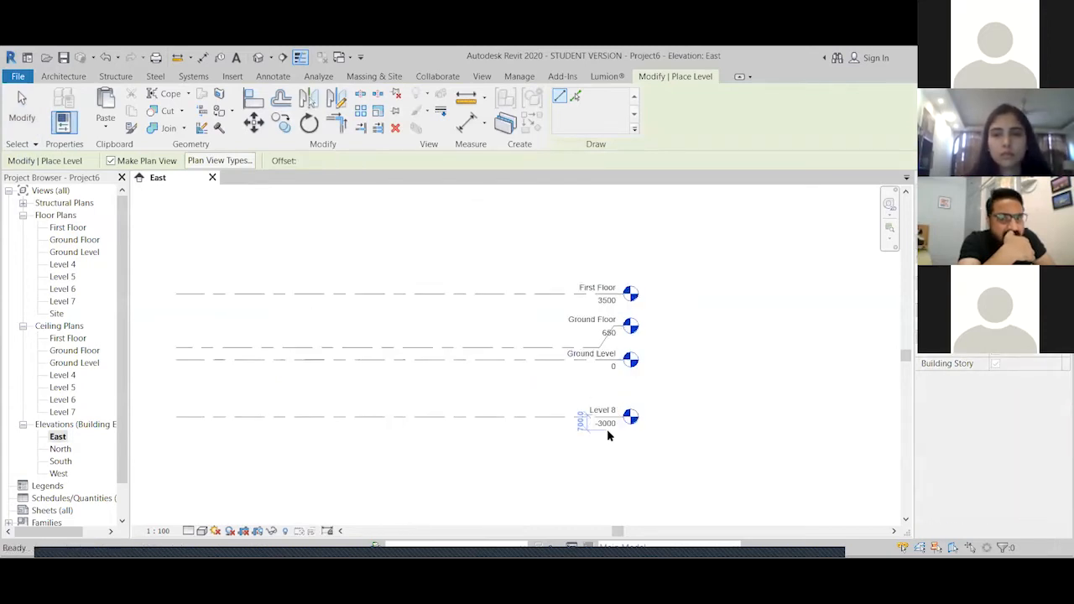
key("Escape")
scroll(608, 434, "up", 3)
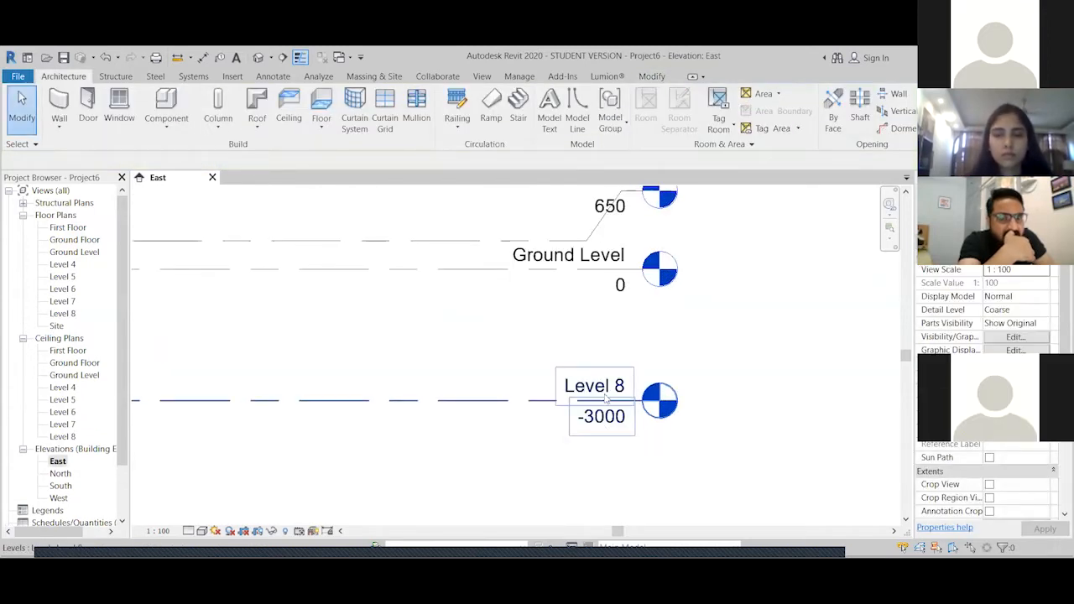
Rename the new lowest level to Basement together with its corresponding views, and clear the selection
double_click(606, 399)
type("Basement")
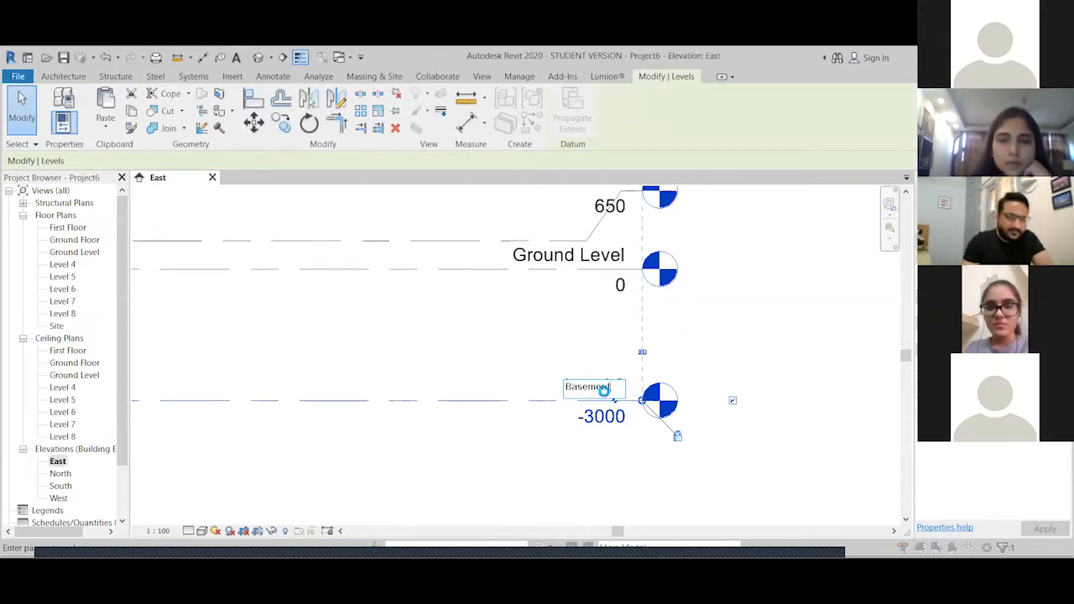
key("Return")
left_click(588, 341)
scroll(455, 342, "down", 2)
middle_click_drag(455, 342, 621, 338)
scroll(233, 264, "down", 1)
left_click(193, 251)
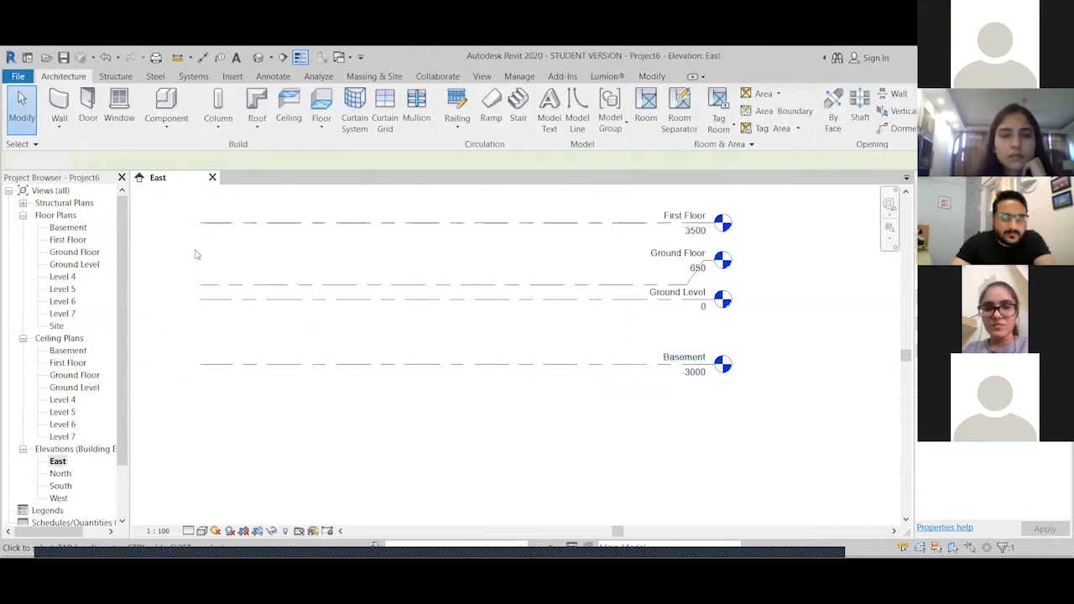
Rename Ground Level to 00 Ground Level together with its corresponding views
scroll(193, 251, "down", 1)
middle_click_drag(192, 251, 252, 300)
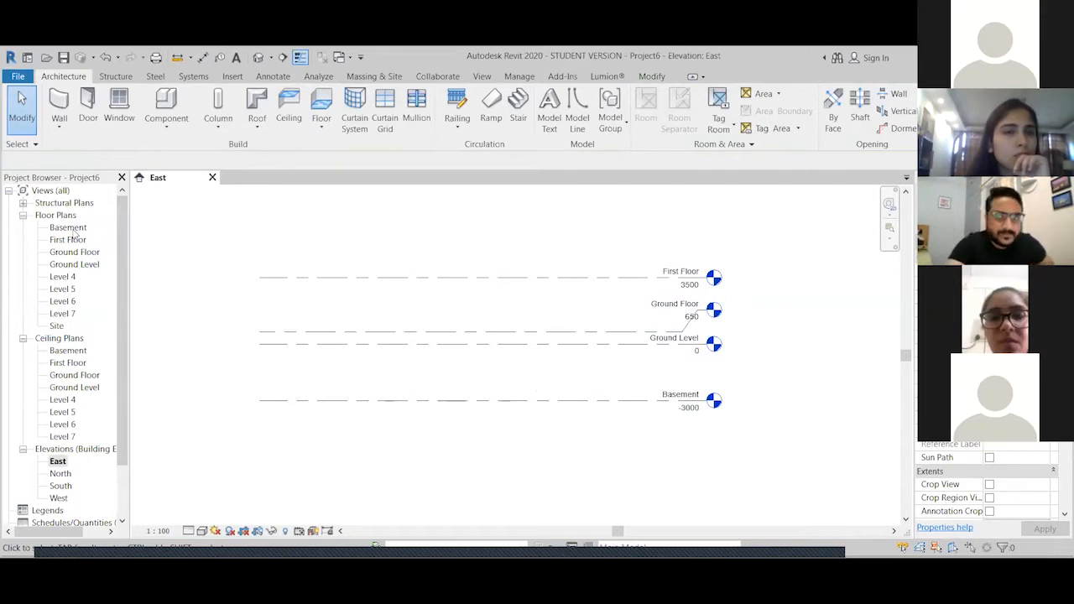
double_click(673, 339)
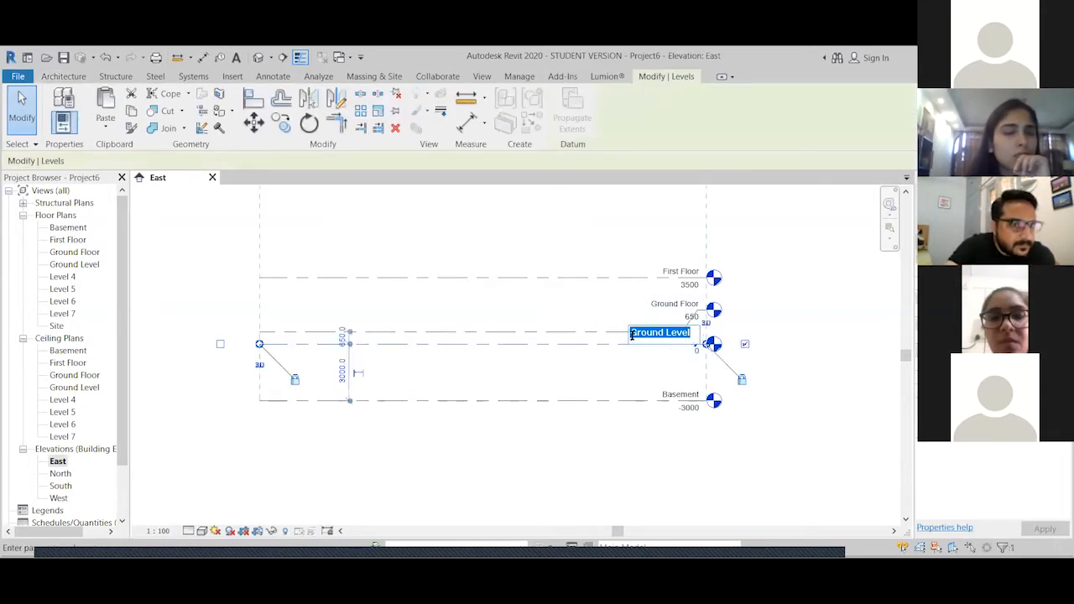
type("00")
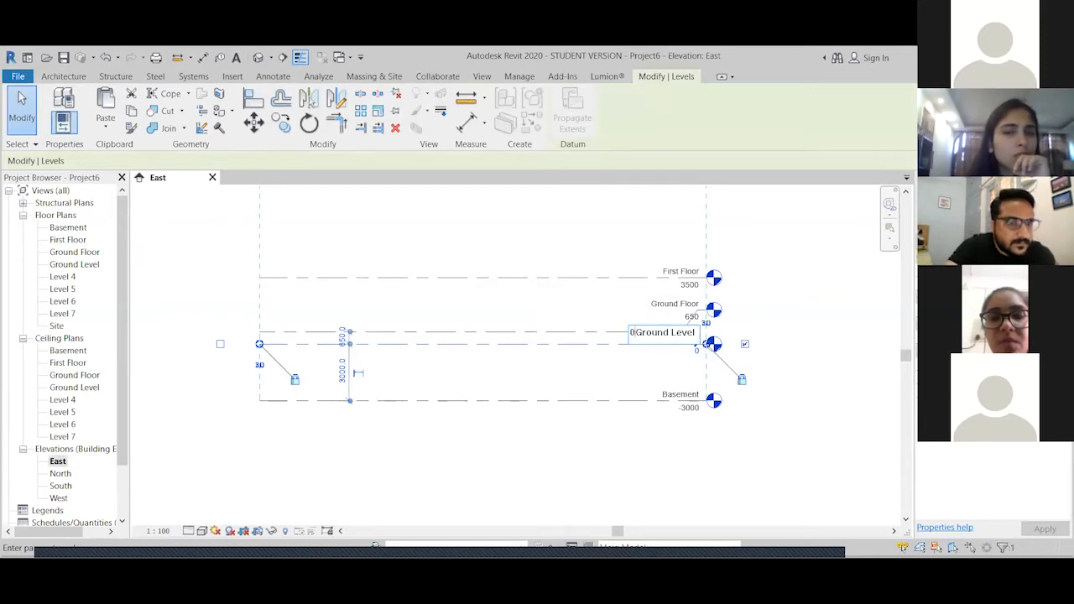
left_click(583, 235)
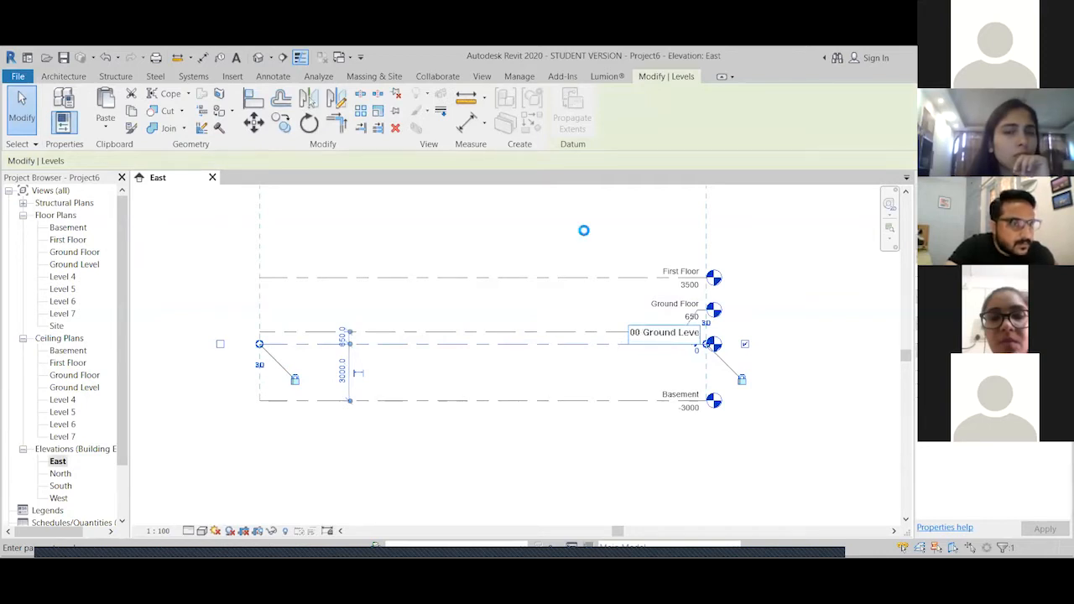
left_click(587, 342)
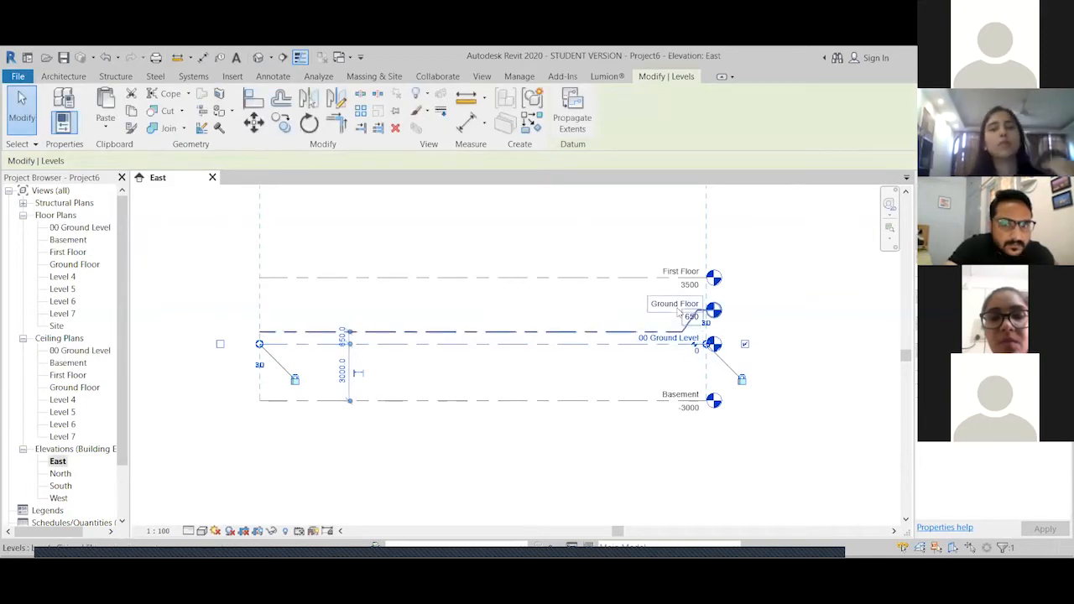
Add the prefix 01 to the Ground Floor level's name and rename its corresponding views
double_click(639, 301)
left_click(633, 300)
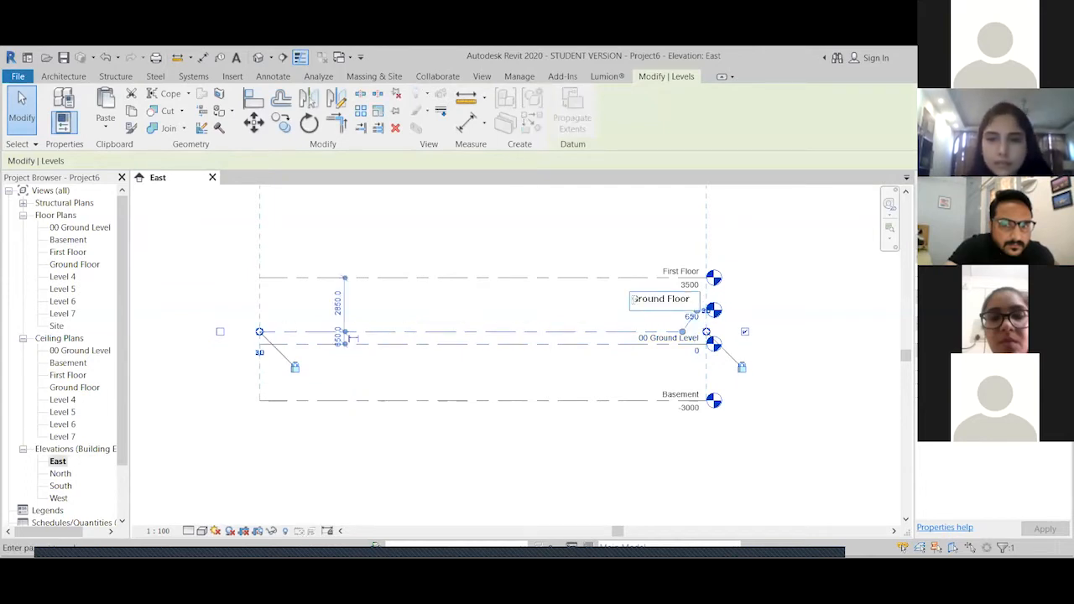
type("01")
key("Return")
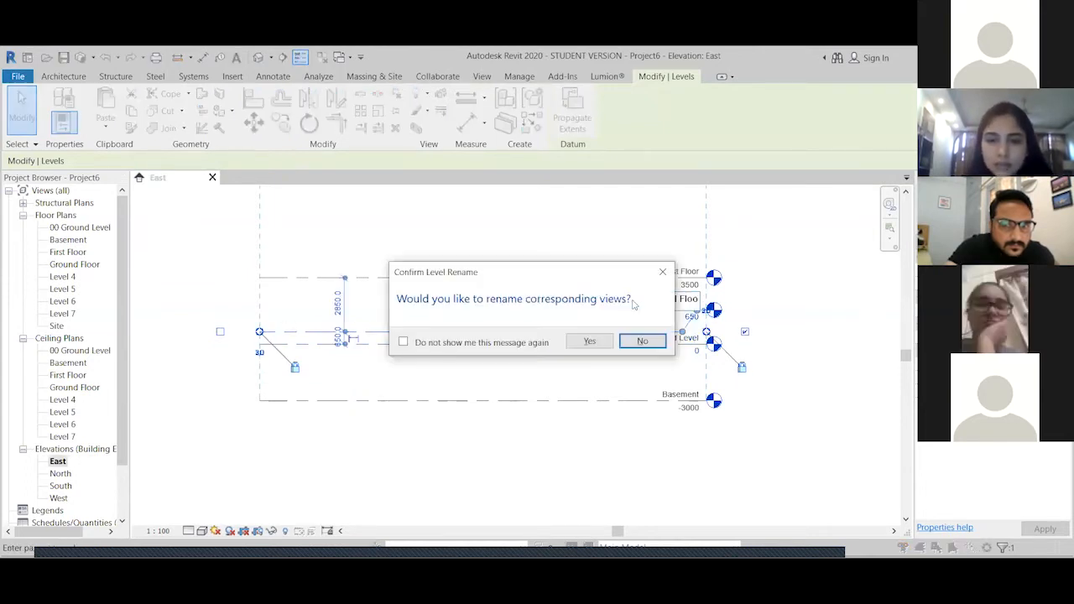
left_click(590, 342)
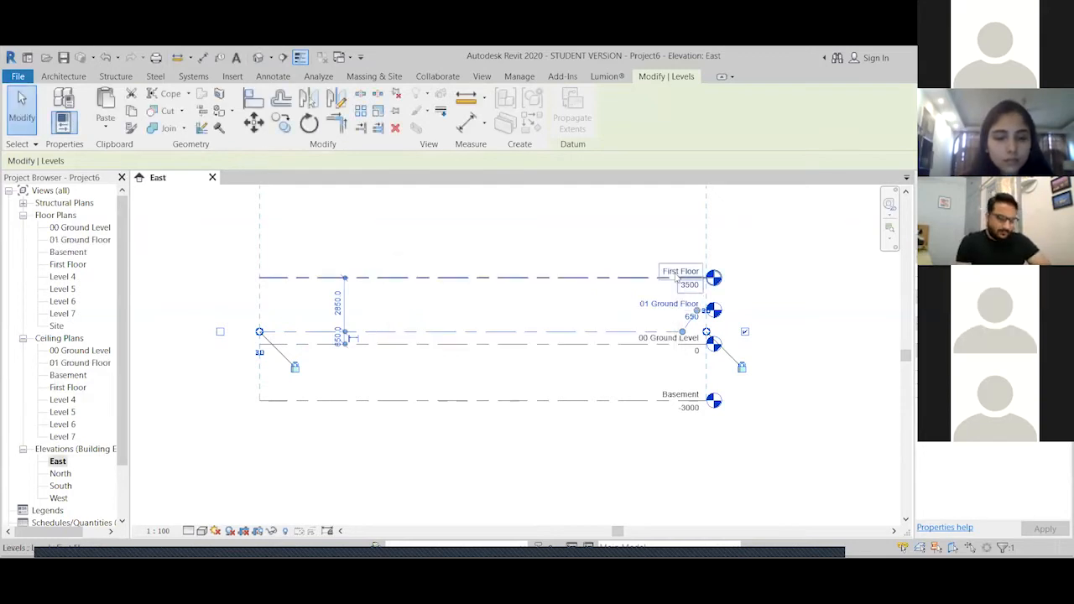
Rename the First Floor level to 02 First Floor, including its corresponding views, and clear the selection
left_click(678, 276)
left_click(663, 268)
left_click(640, 267)
type("02")
key("Return")
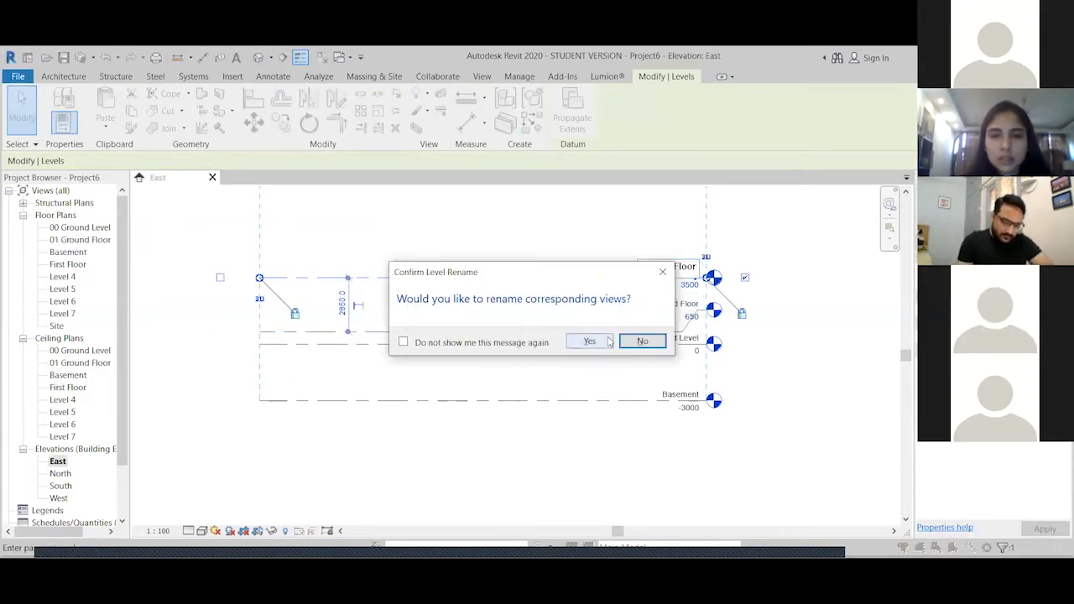
left_click(589, 342)
left_click(688, 436)
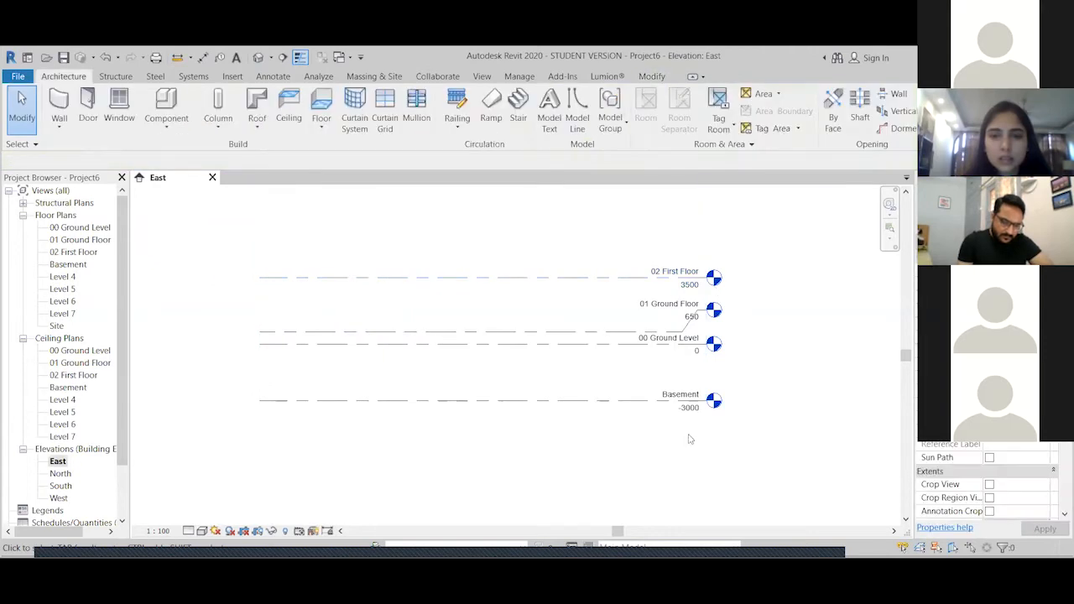
Rename the Basement level to -01 Basement together with its corresponding views
left_click(689, 388)
left_click(679, 393)
left_click(640, 390)
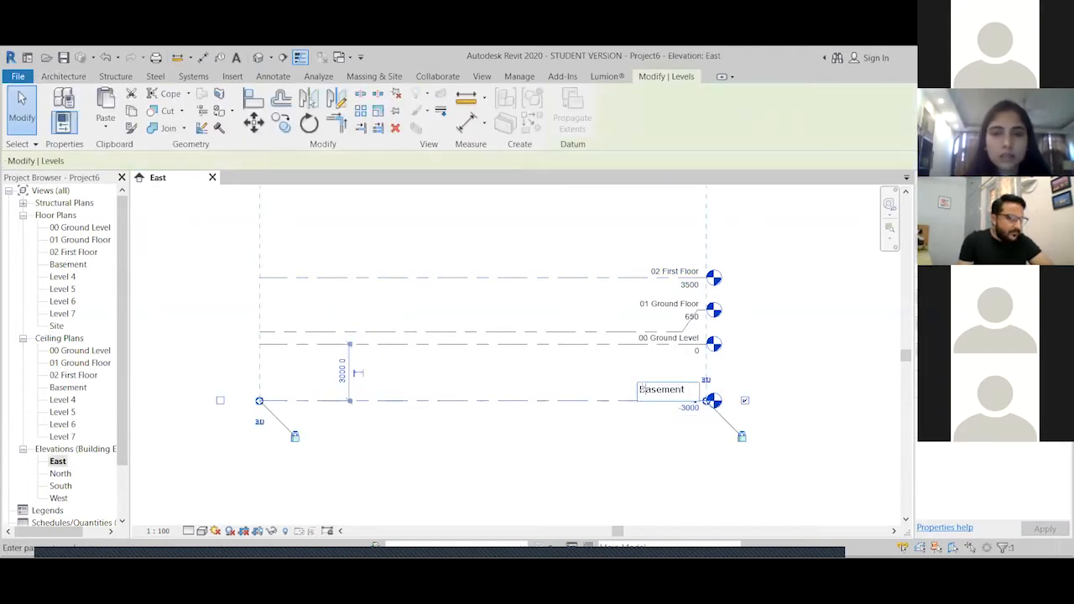
type("01")
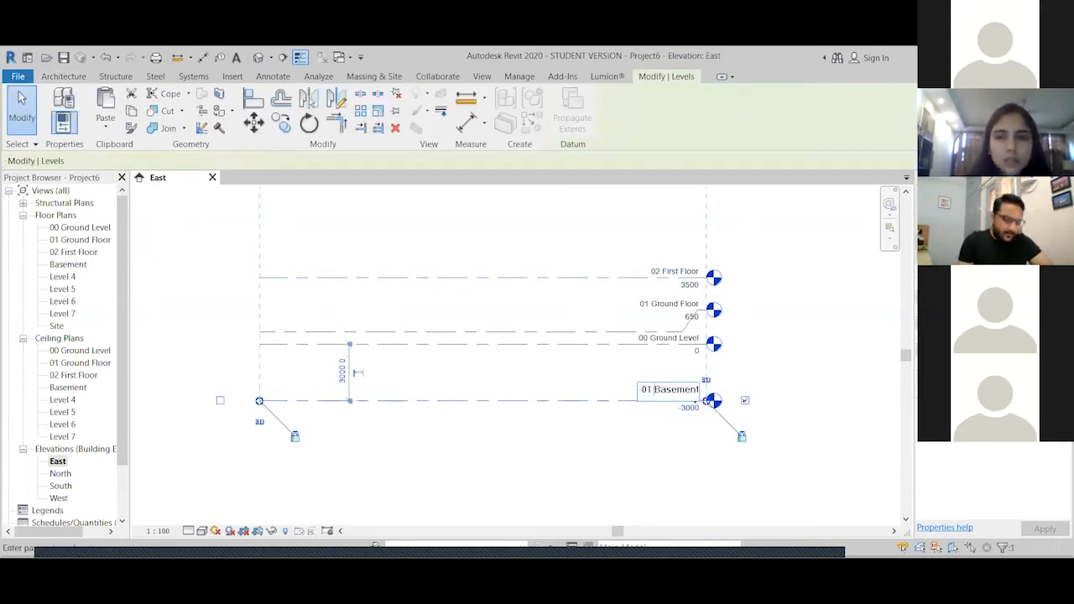
key("Return")
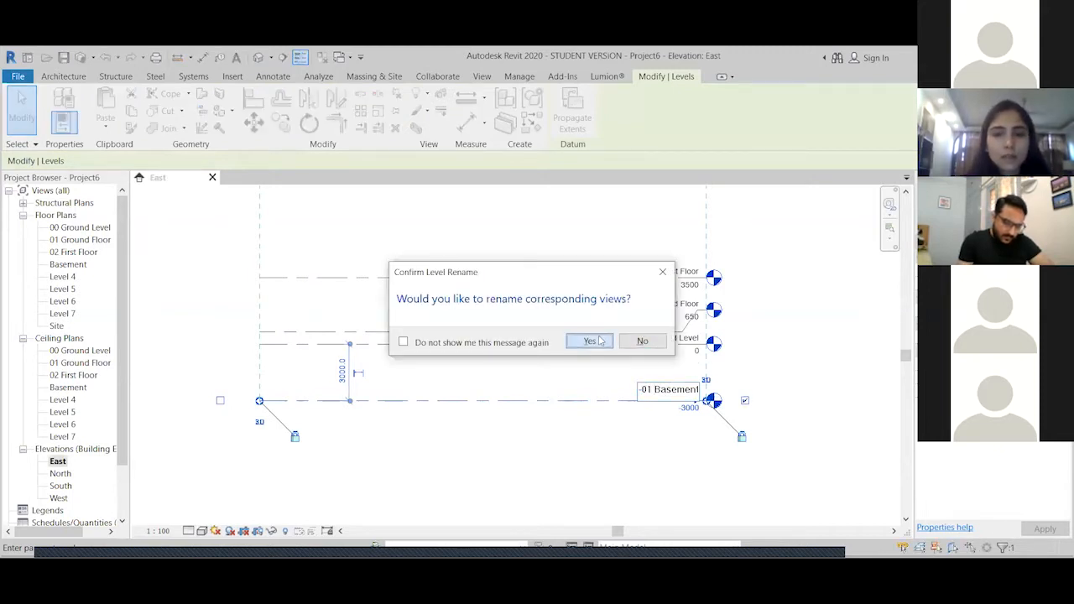
left_click(599, 340)
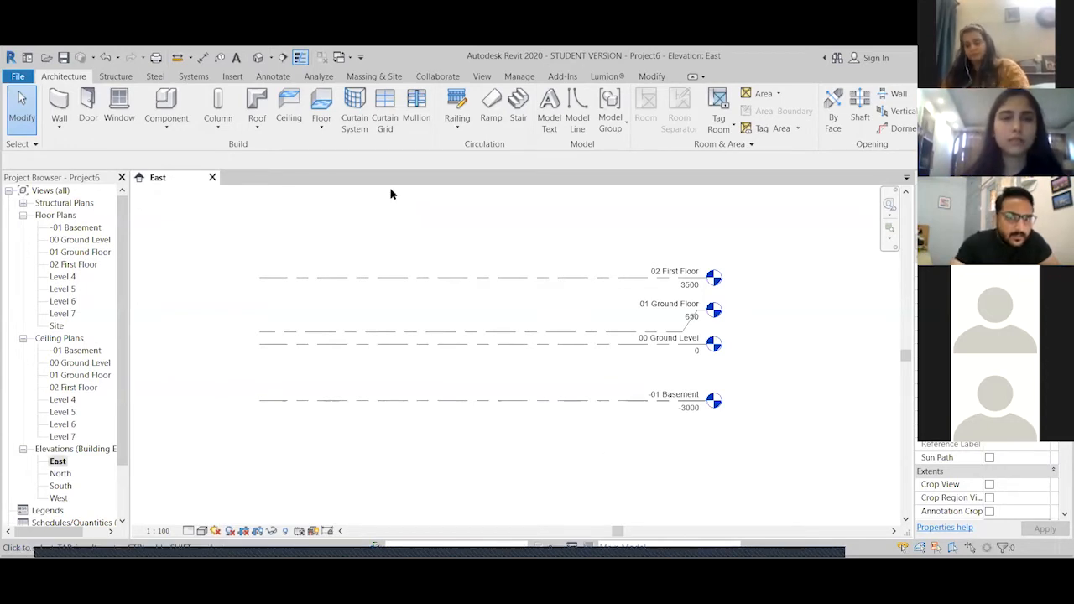
Open the default 3D view of the levels and close the inactive East elevation view
left_click(481, 76)
left_click(397, 102)
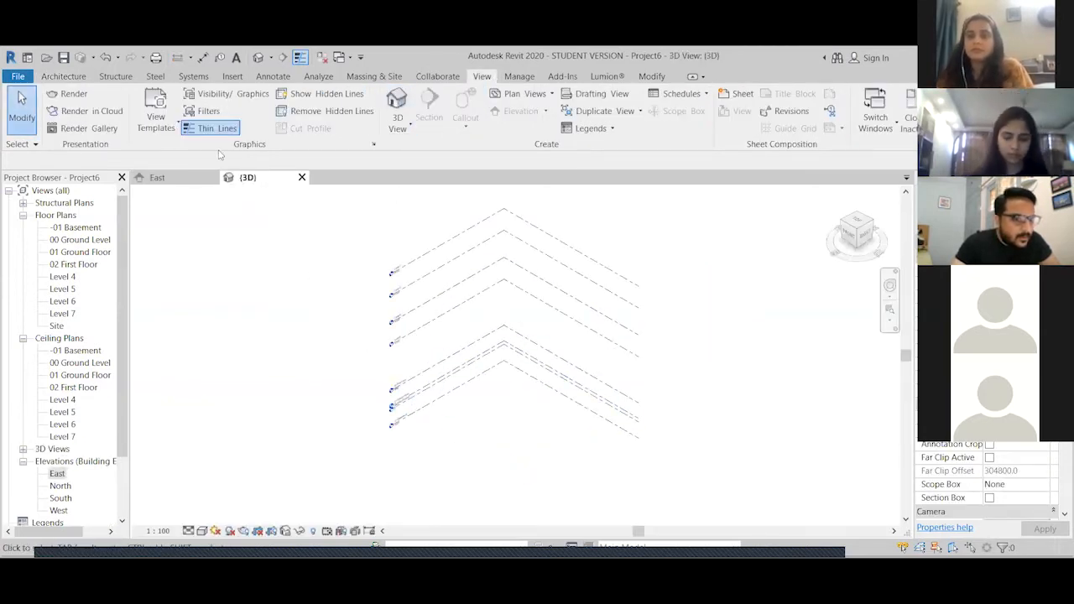
left_click(323, 57)
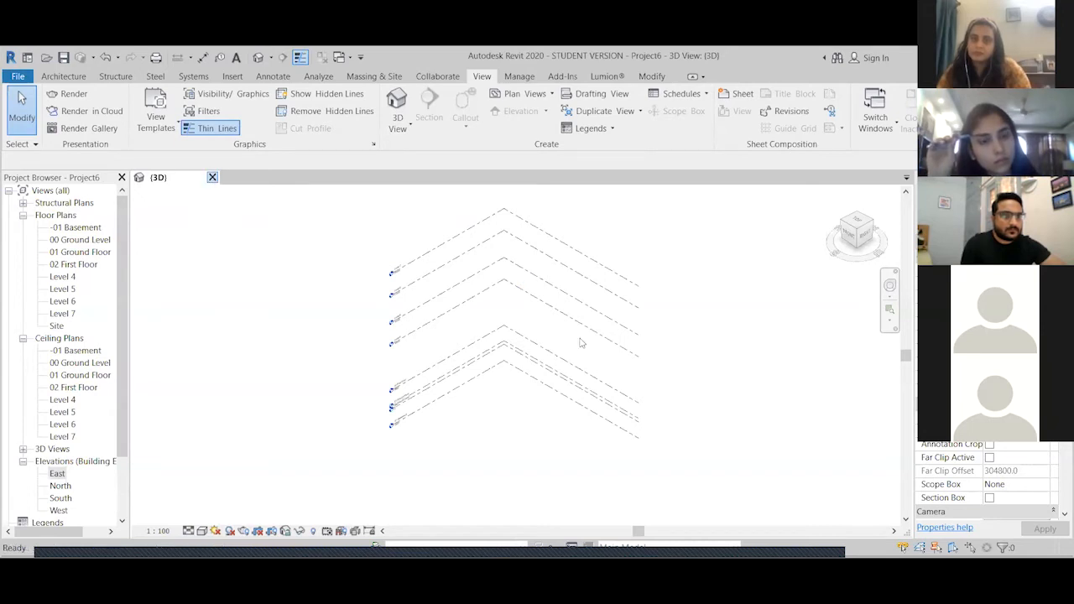
Close the current project's view and create a new project from a project template
left_click(172, 220)
left_click(470, 212)
left_click(433, 244)
left_click(466, 289)
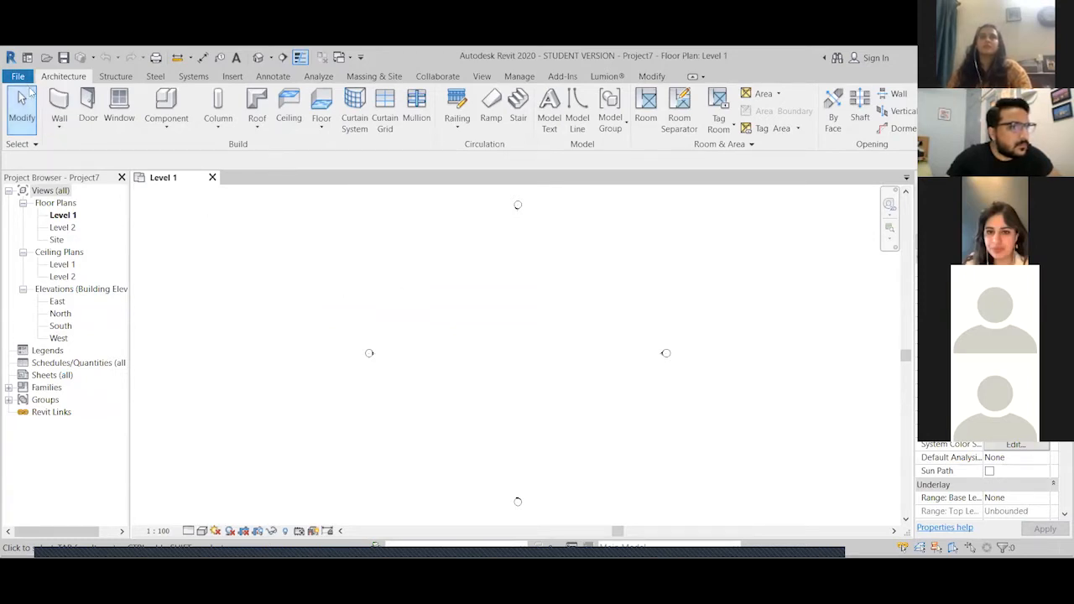
left_click(18, 77)
mouse_move(51, 130)
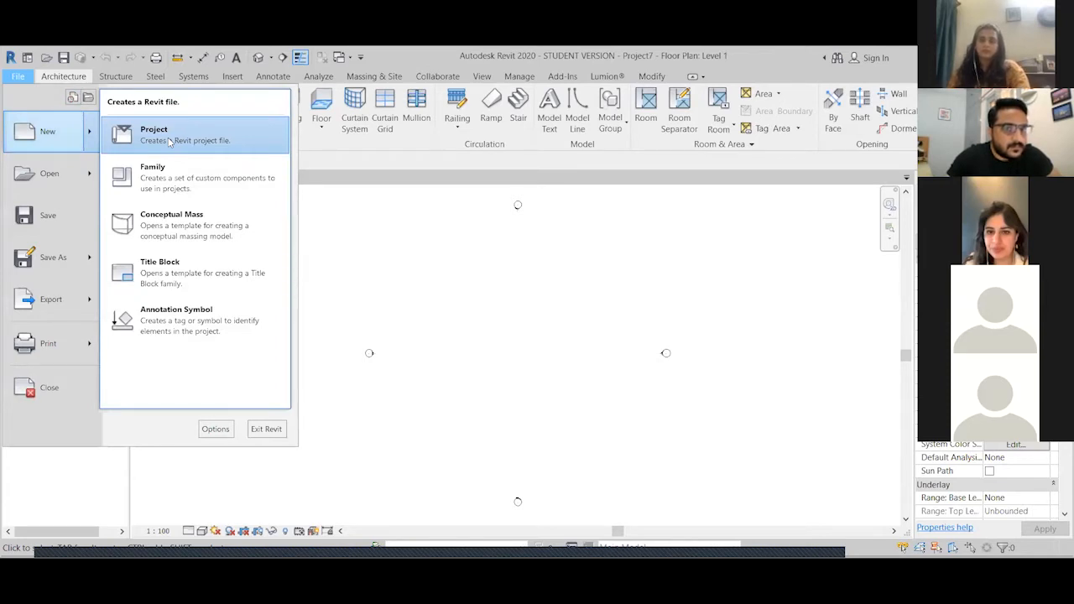
left_click(344, 243)
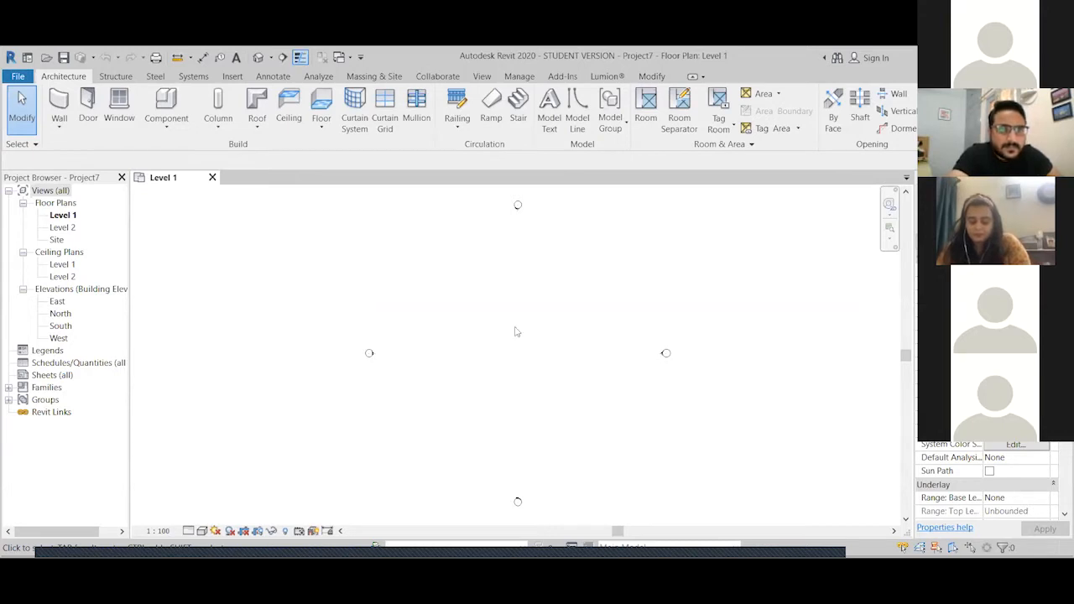
Start an in-place component in the Generic Models family category, keeping the name Generic Models 1
left_click(169, 124)
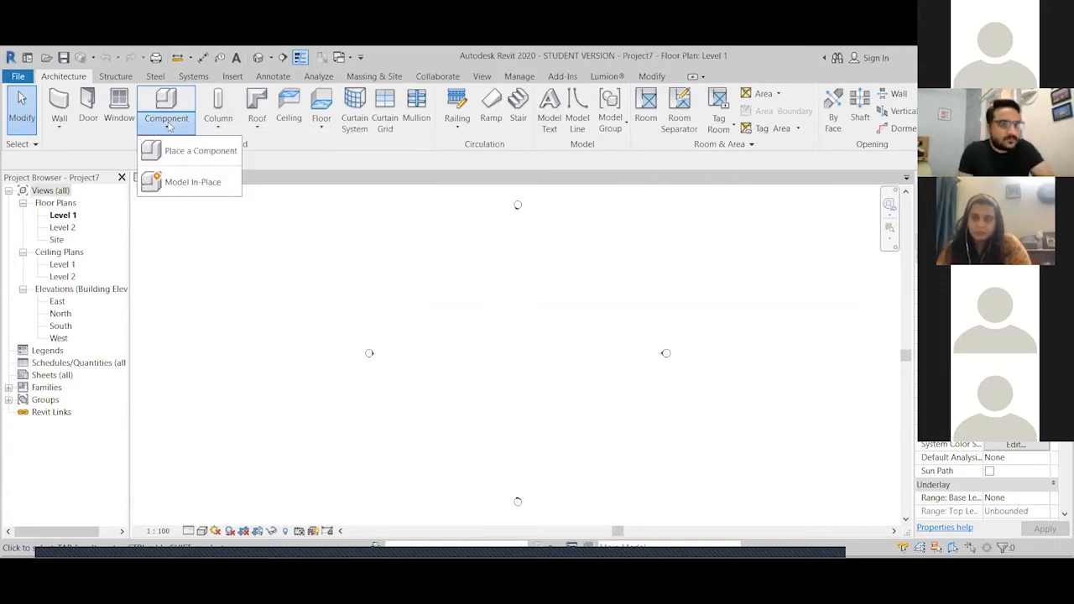
left_click(180, 182)
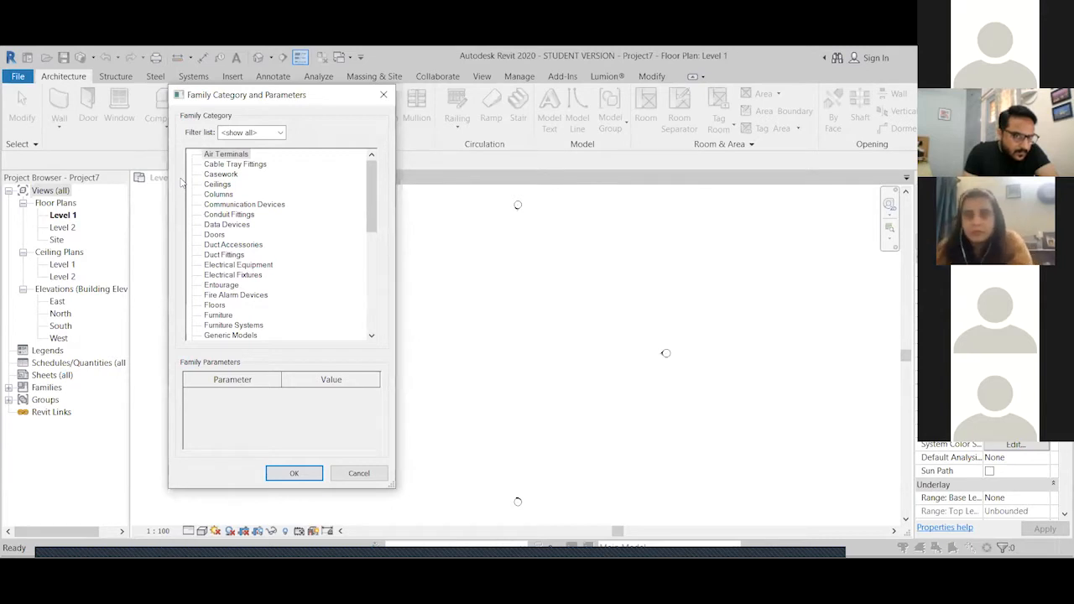
scroll(277, 233, "down", 5)
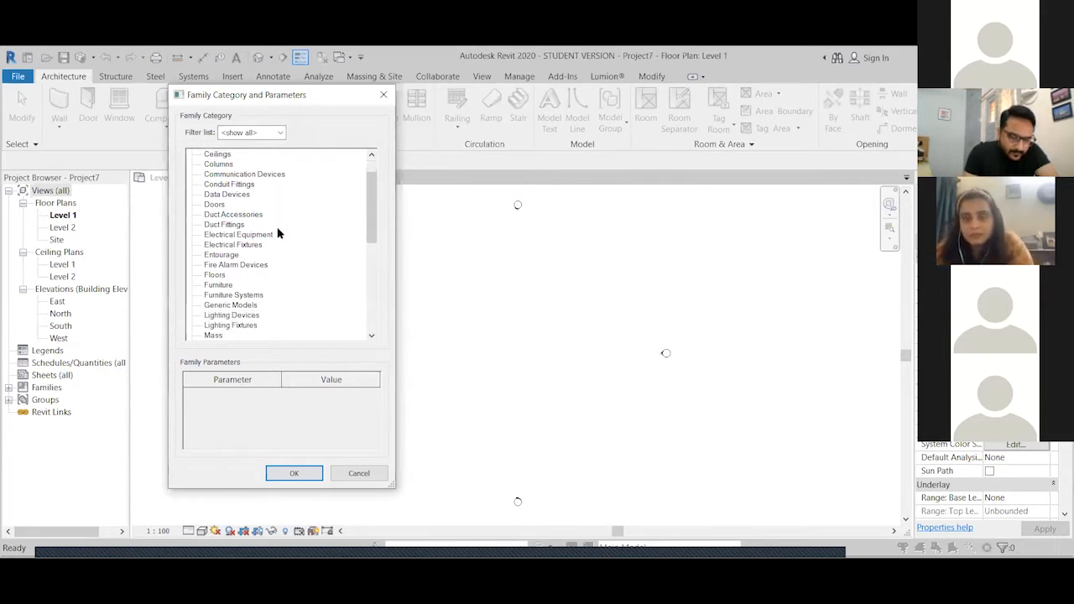
scroll(277, 233, "down", 2)
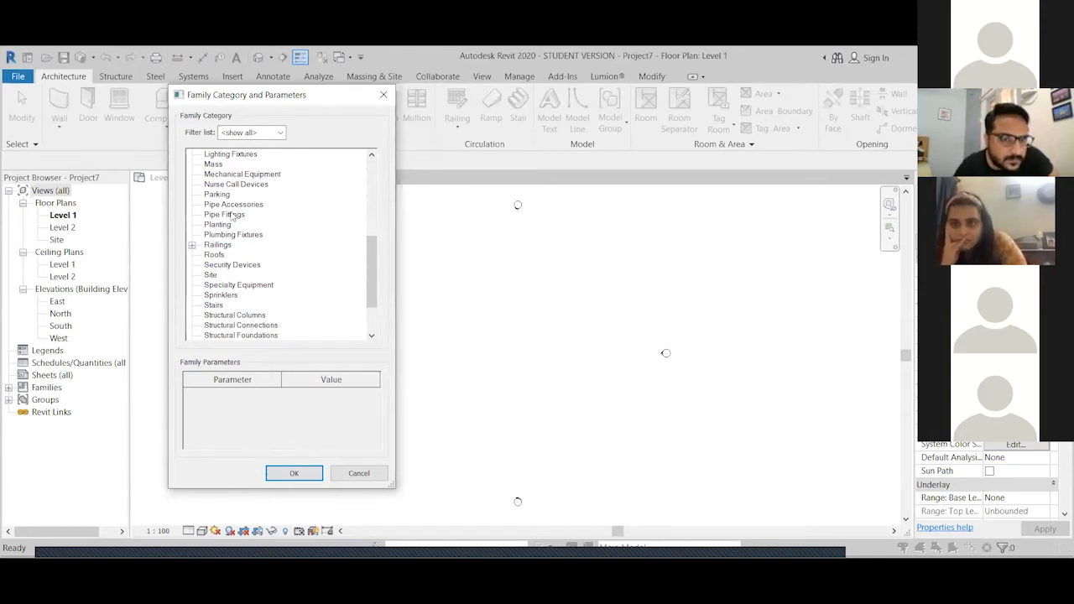
scroll(226, 191, "up", 1)
scroll(226, 192, "up", 1)
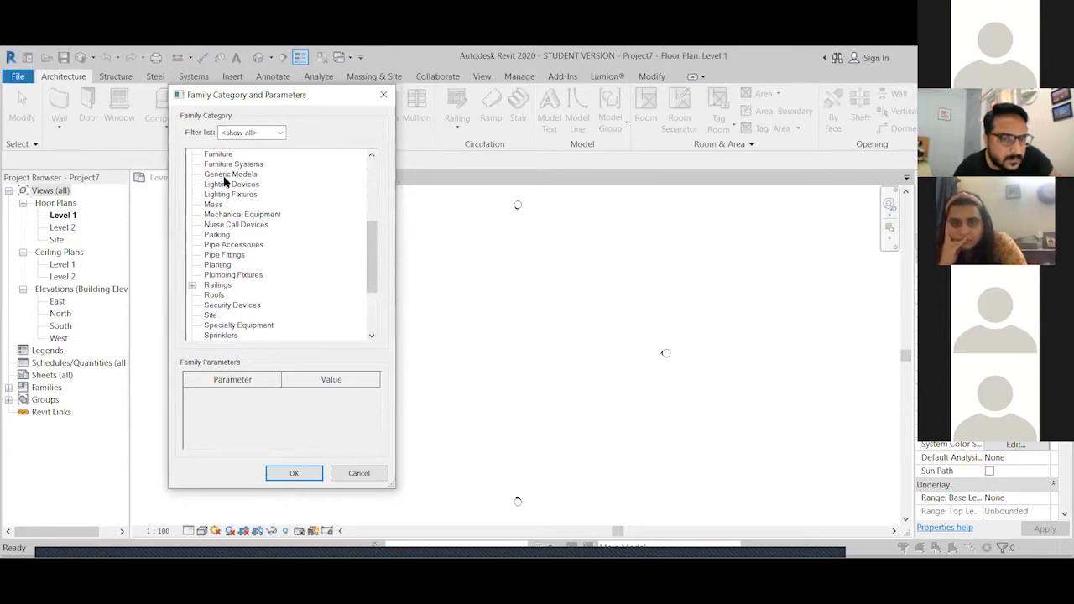
left_click(225, 175)
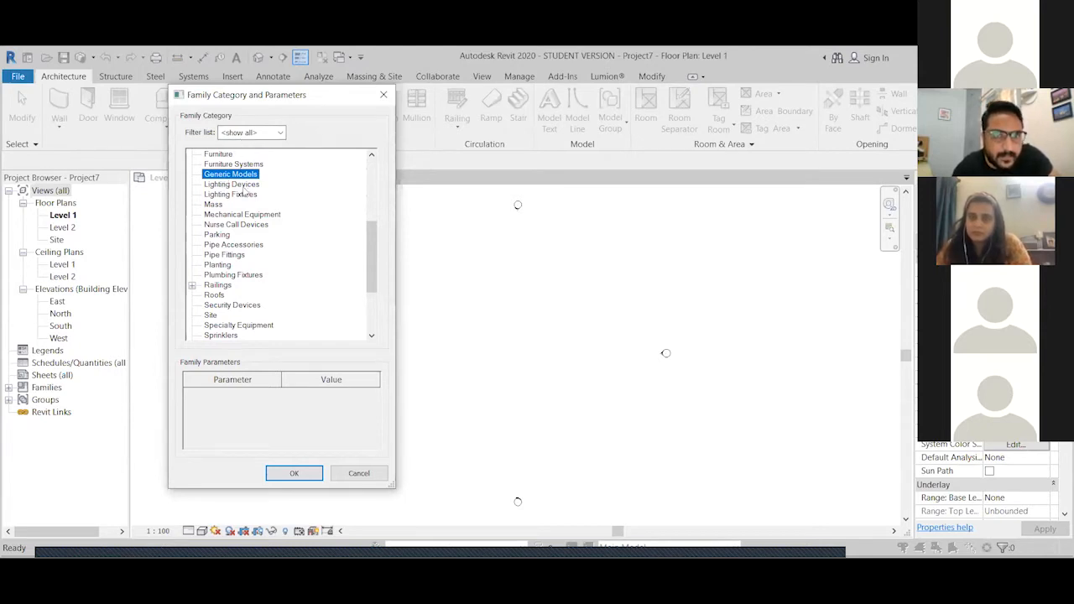
left_click_drag(232, 101, 541, 92)
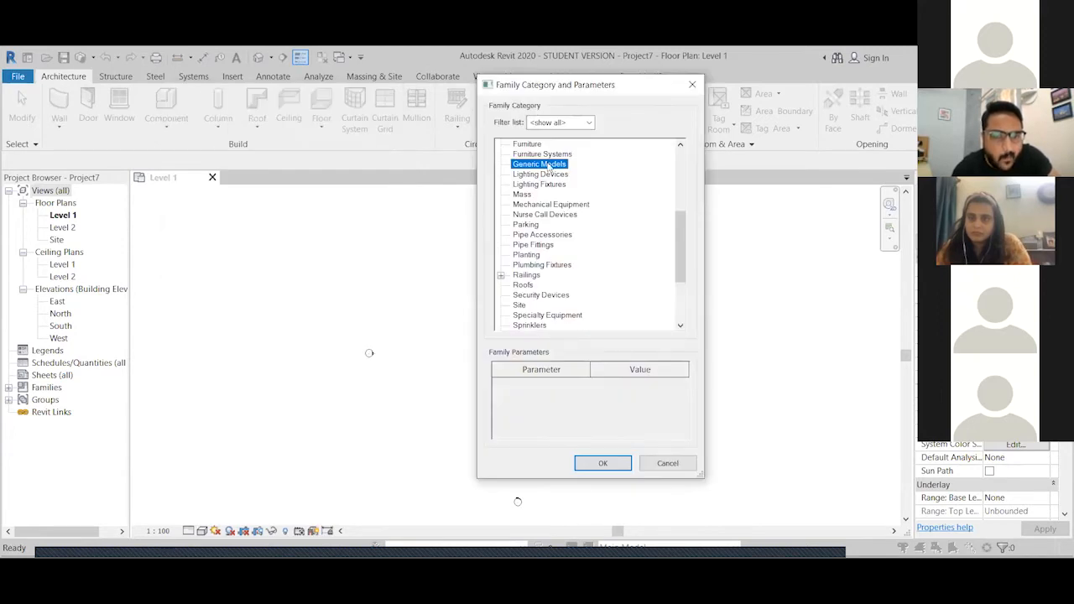
left_click(607, 467)
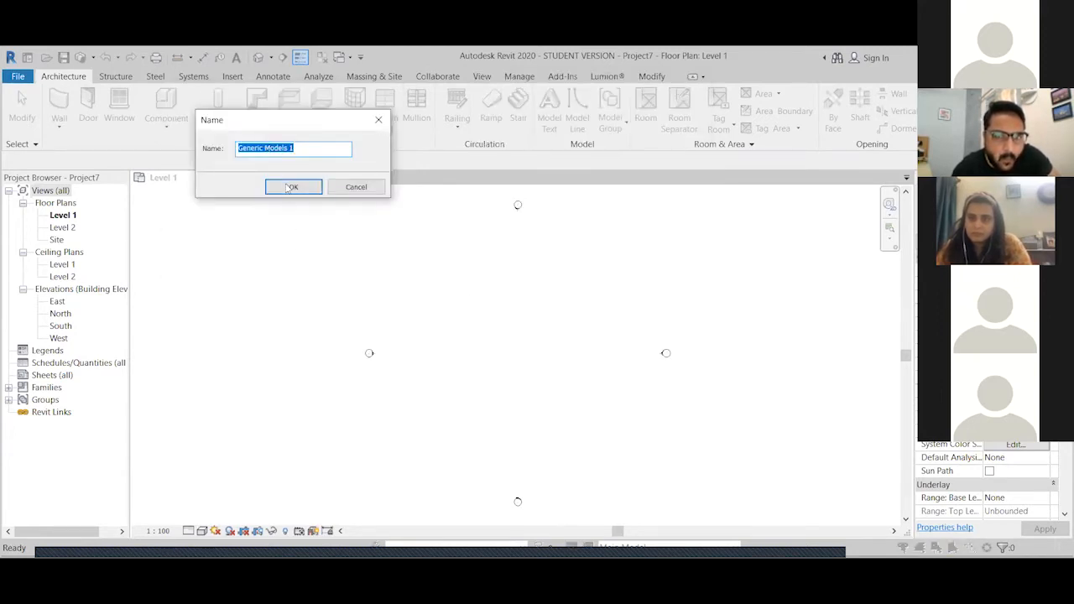
left_click(286, 189)
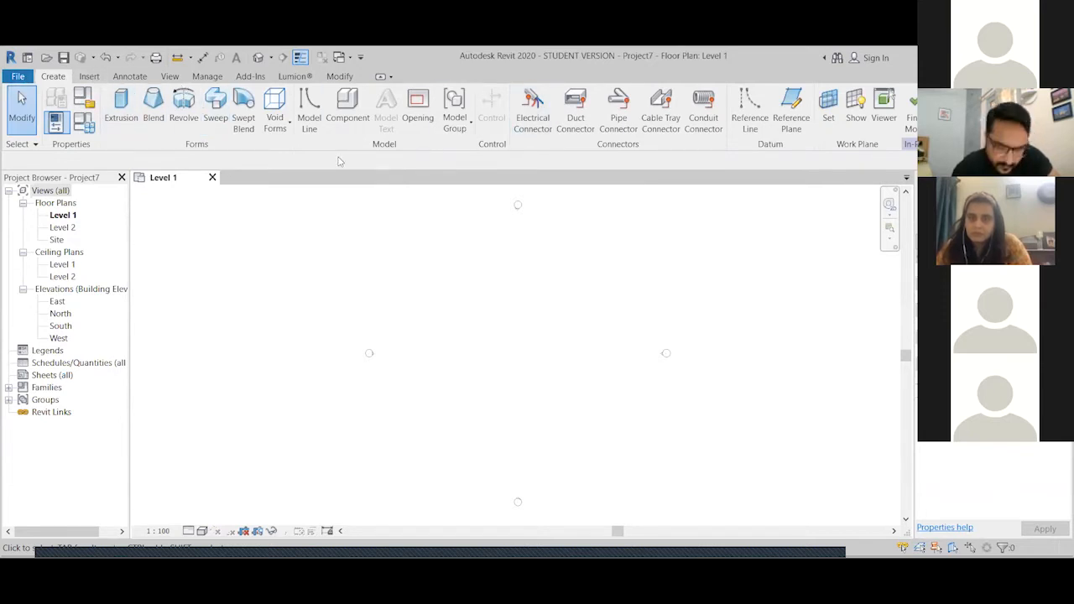
Start an Extrusion sketch to view its drawing tools, cancel it, and discard the in-place model
left_click(123, 113)
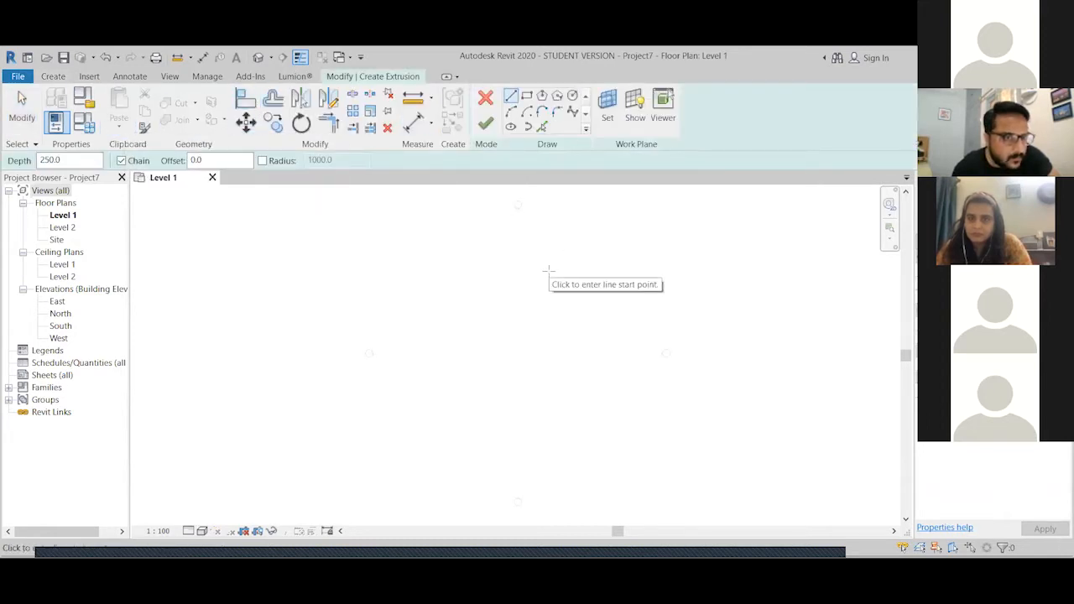
left_click(59, 76)
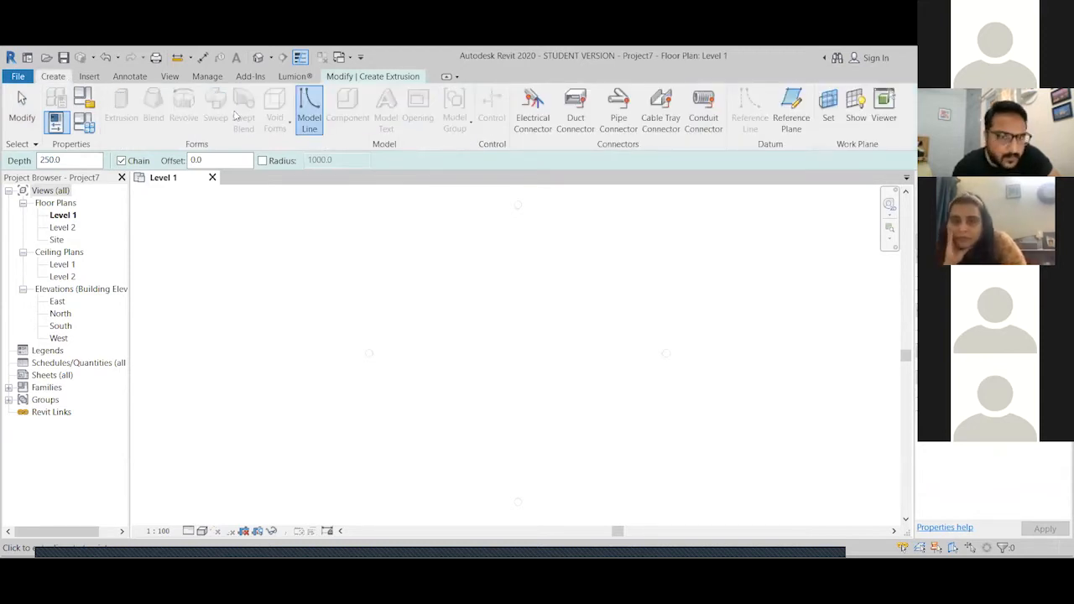
left_click(362, 76)
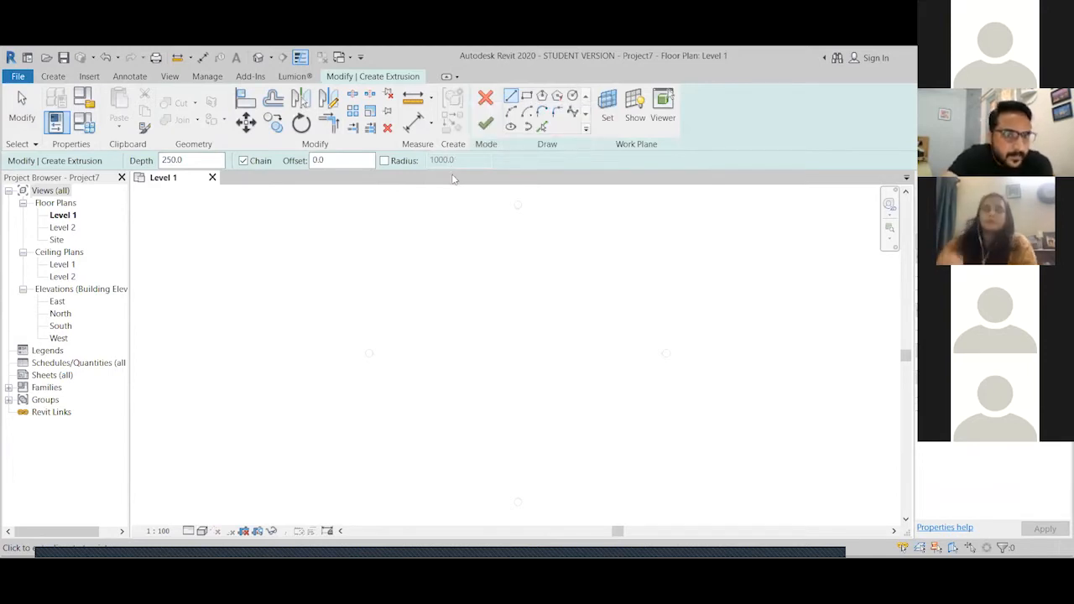
left_click(484, 98)
left_click(60, 77)
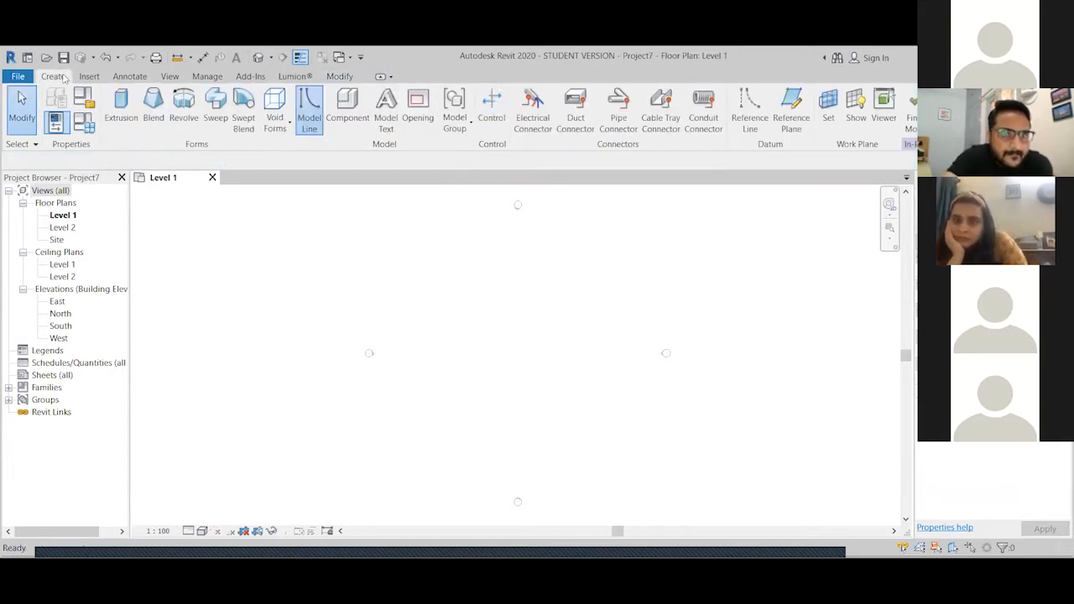
left_click(944, 110)
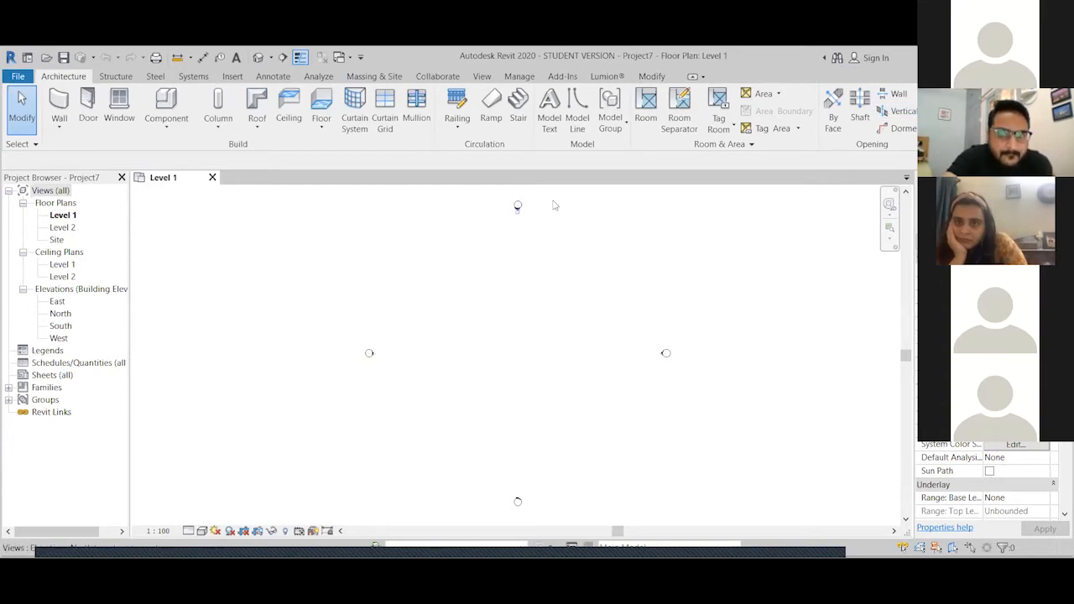
Start a new in-place component in the Generic Models family category, keeping the suggested name
left_click(162, 130)
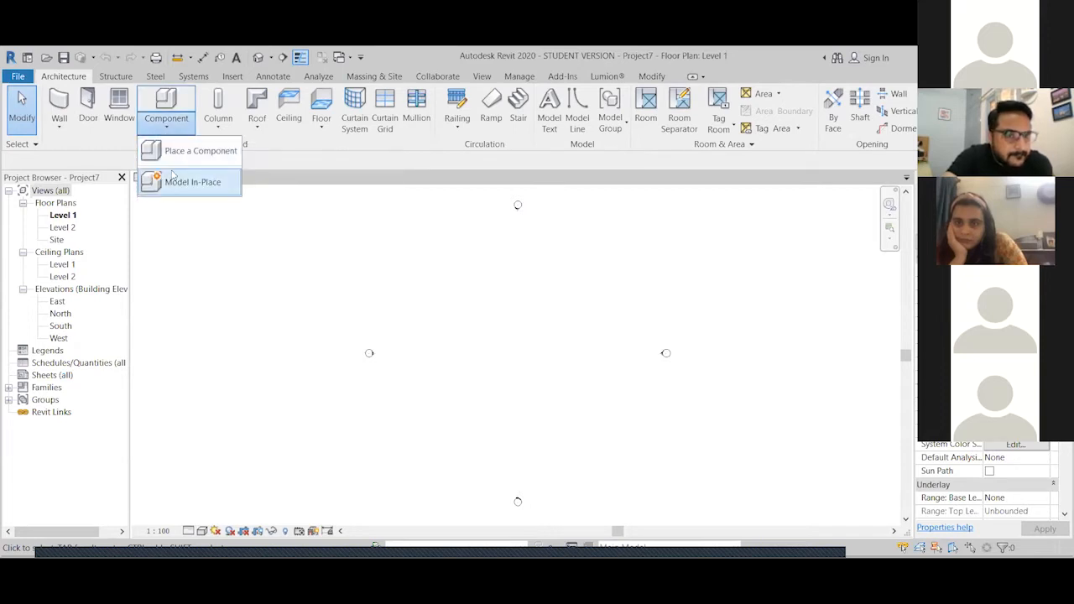
left_click(174, 177)
left_click(540, 174)
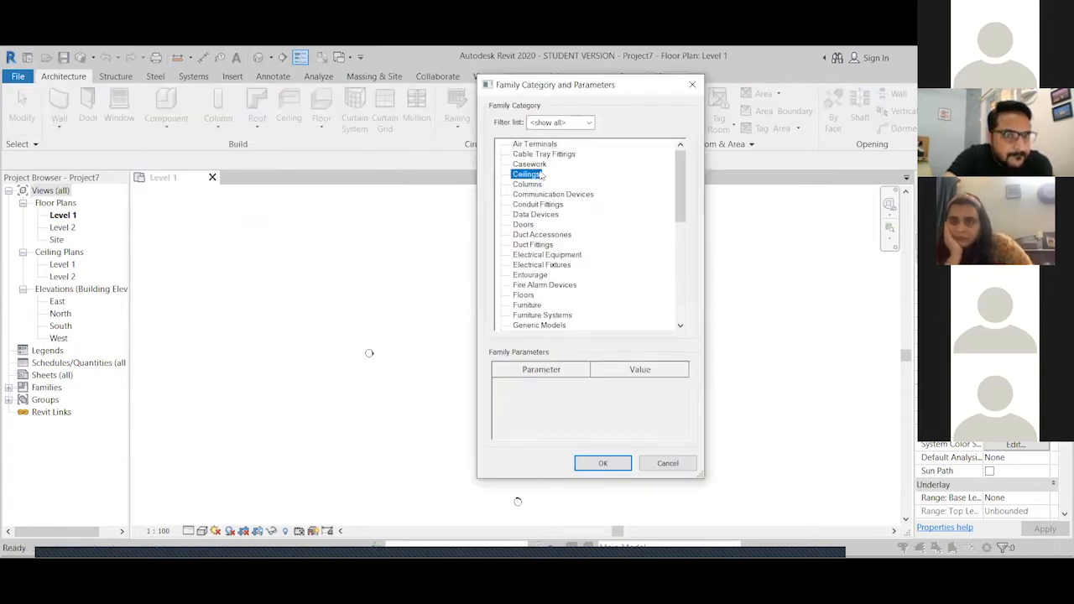
key("g")
left_click_drag(563, 93, 175, 114)
left_click(236, 454)
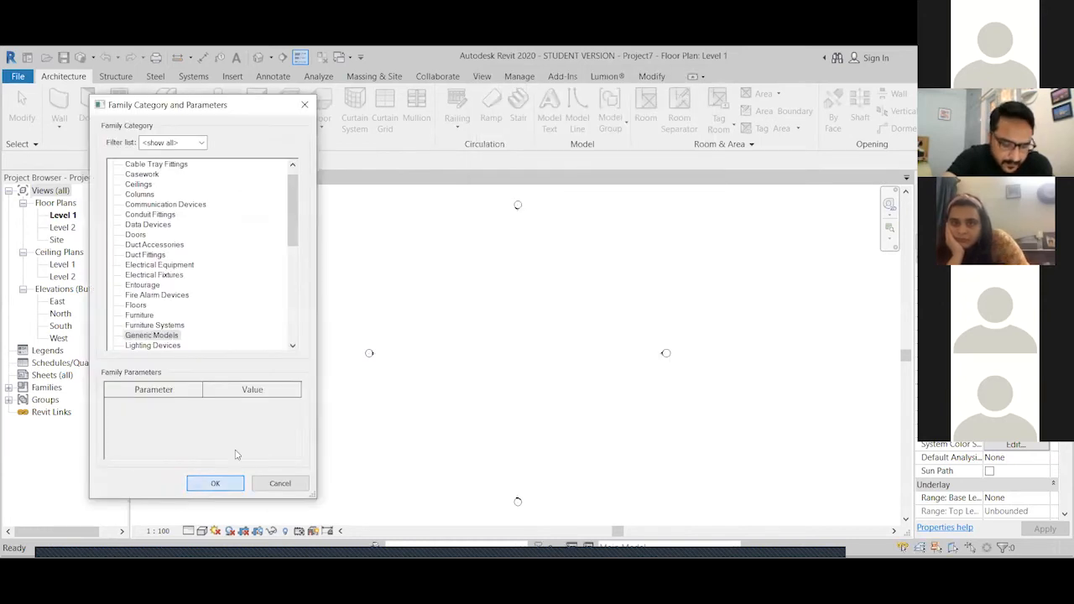
left_click(289, 187)
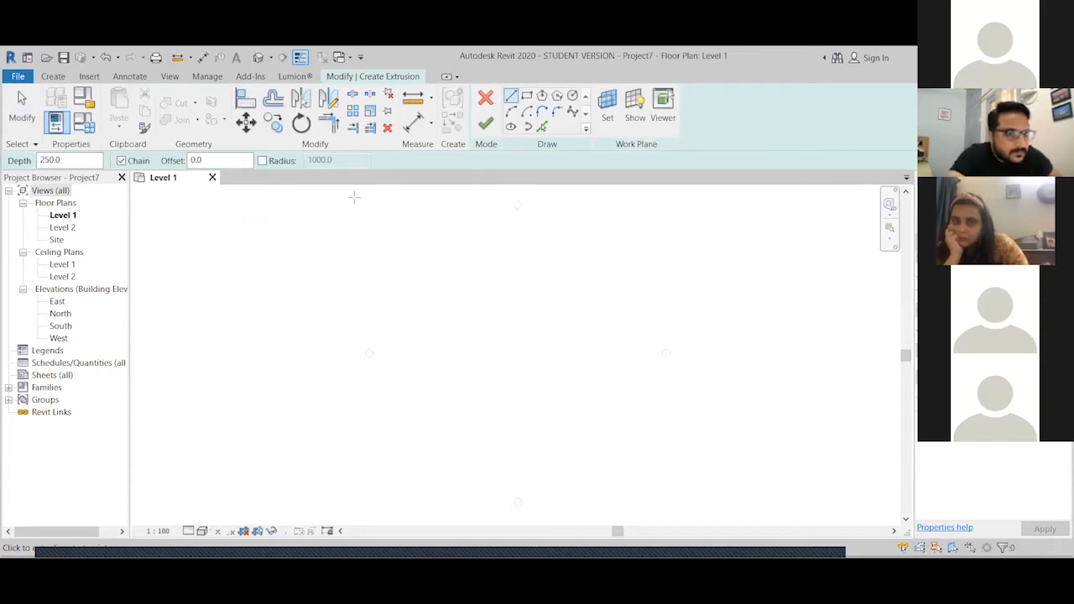
Sketch a rectangle about 25000 by 19000 mm between the elevation markers, extrude it 250 mm, and finish the in-place model
left_click(526, 96)
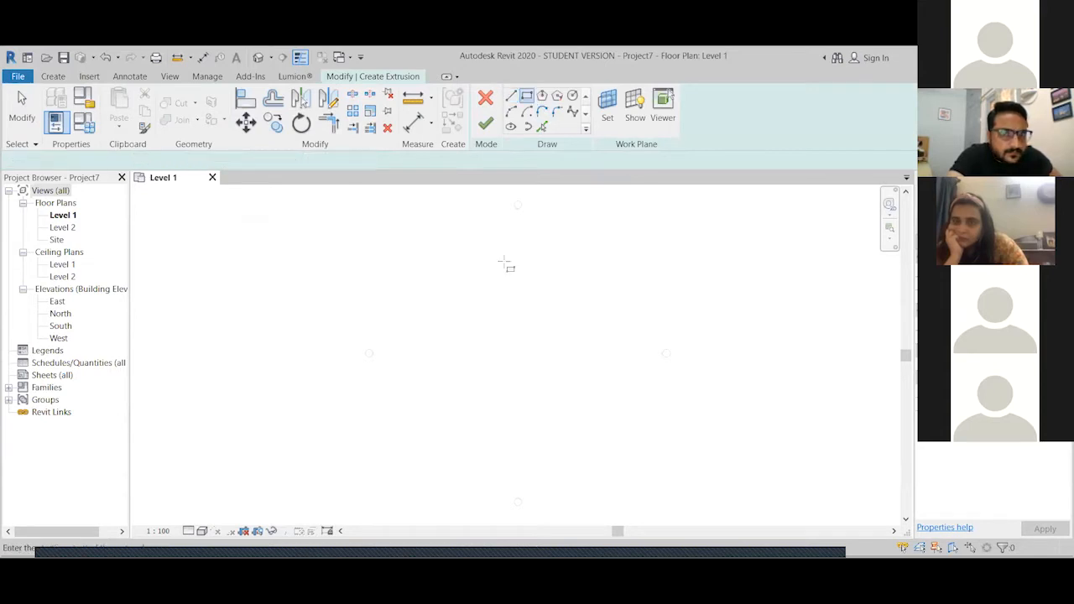
left_click(447, 286)
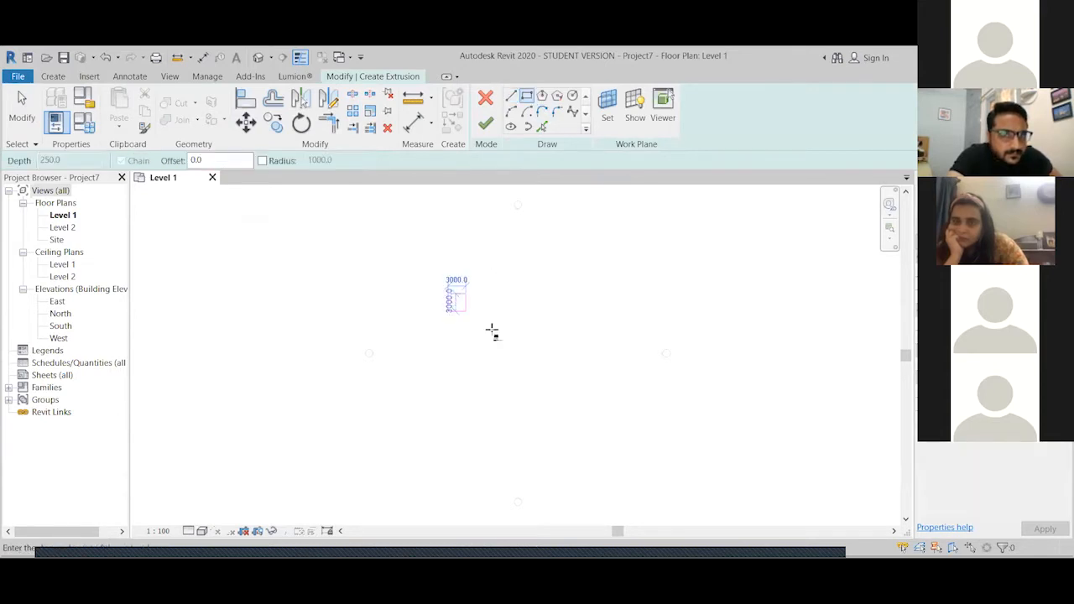
left_click(595, 405)
left_click(485, 123)
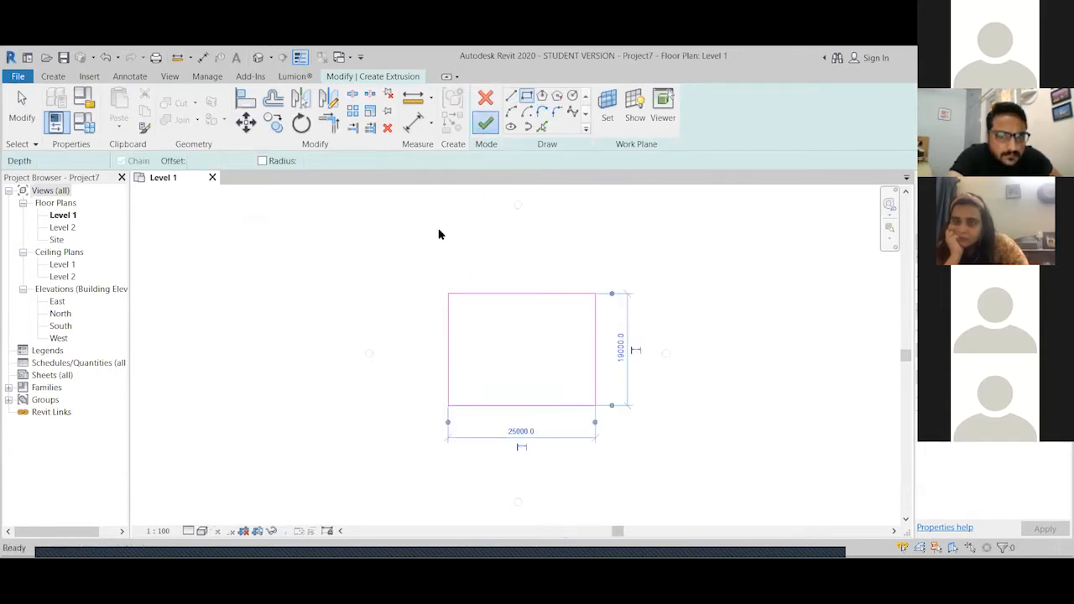
left_click(59, 77)
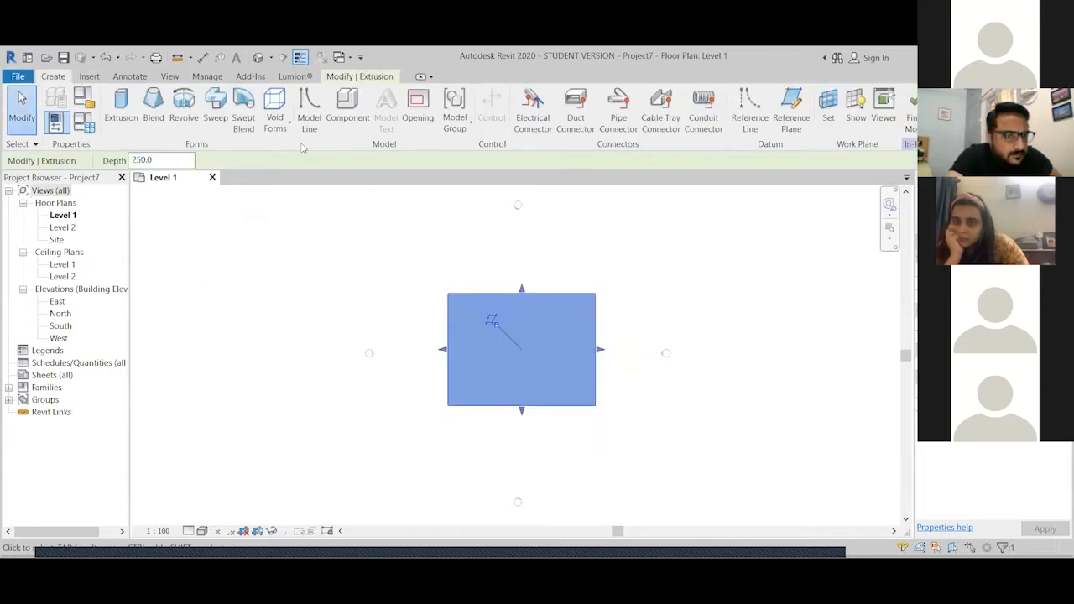
left_click(359, 76)
left_click(714, 110)
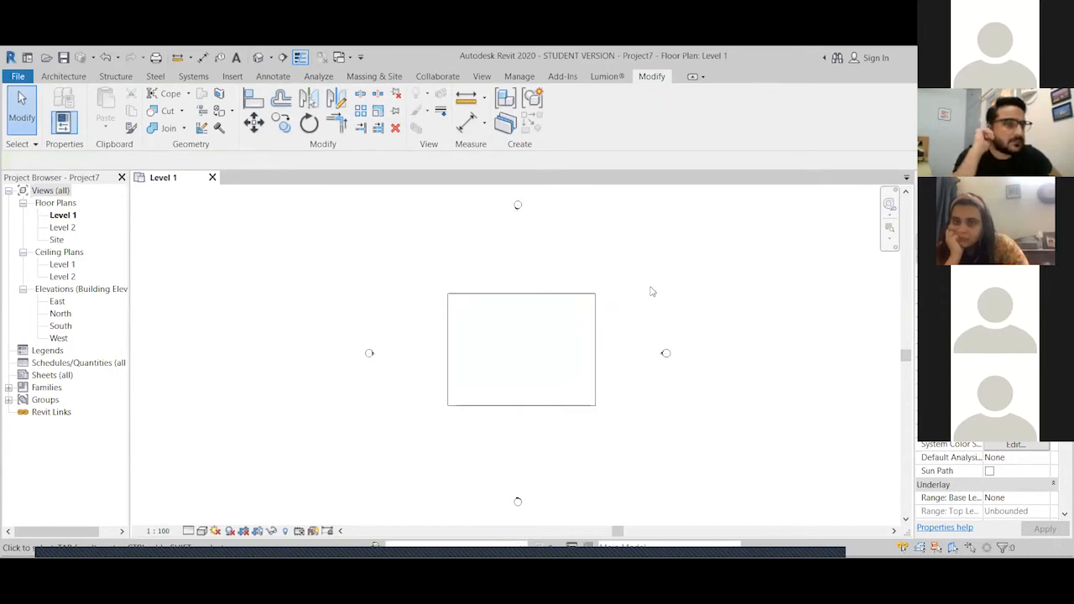
Delete the rectangular in-place model from the Level 1 plan
left_click(594, 299)
key("Delete")
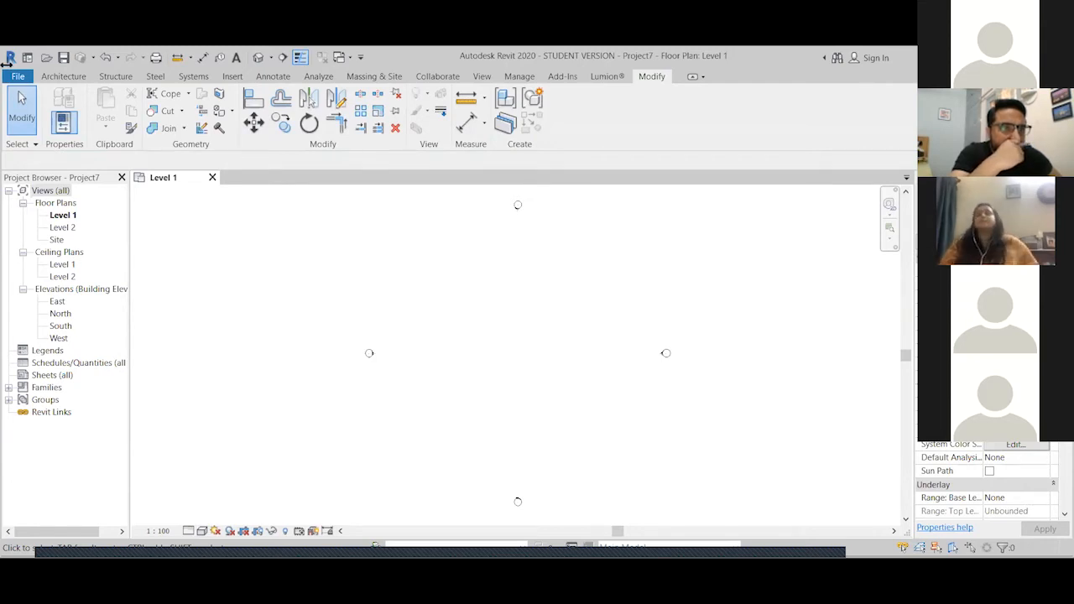
Start another in-place component in the Generic Models family category, accepting the suggested name
left_click(67, 77)
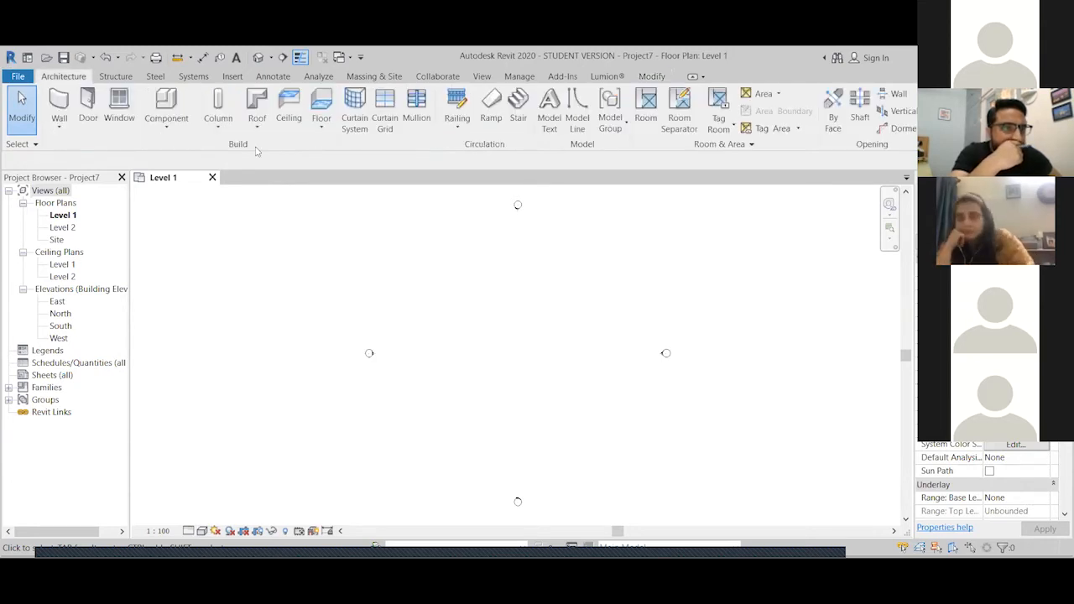
left_click(166, 122)
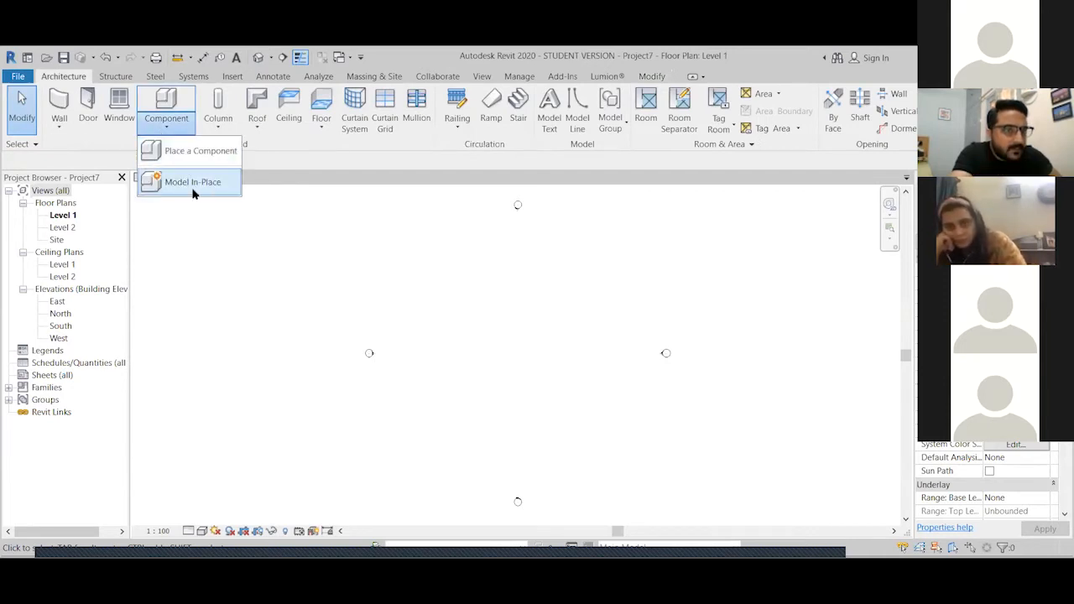
left_click(192, 183)
left_click(233, 482)
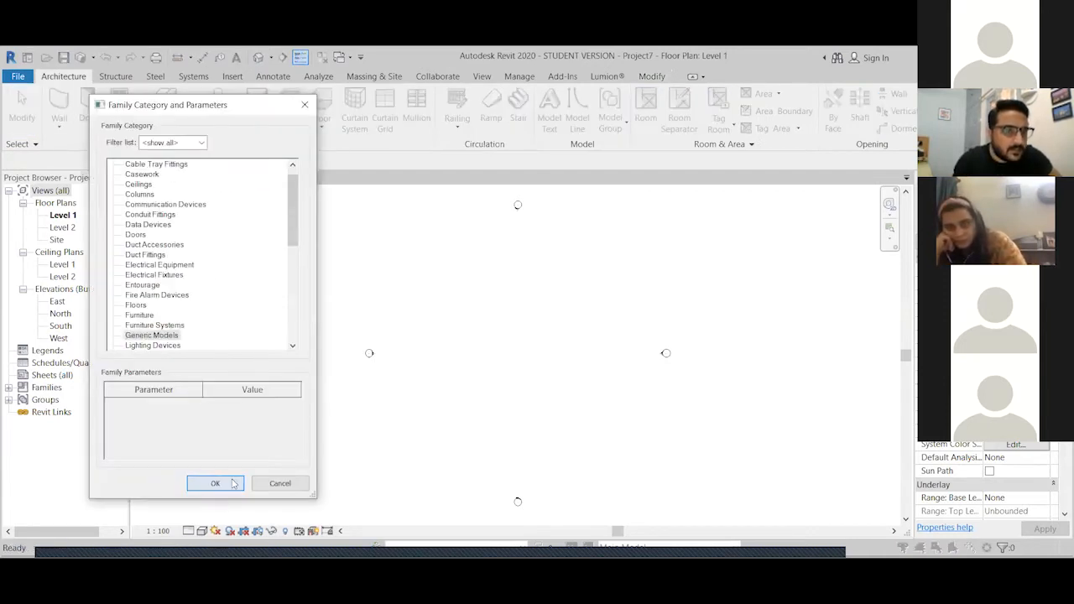
left_click(215, 482)
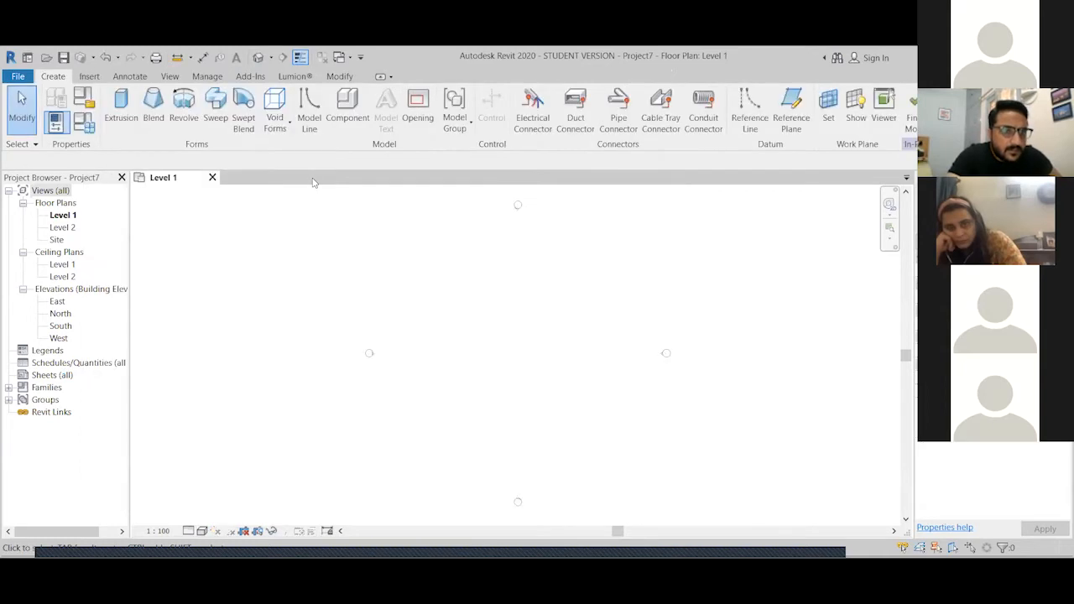
Sketch a rectangle about 12000 by 13000 mm between the elevation markers, extrude it 250 mm, and finish the in-place model
left_click(122, 105)
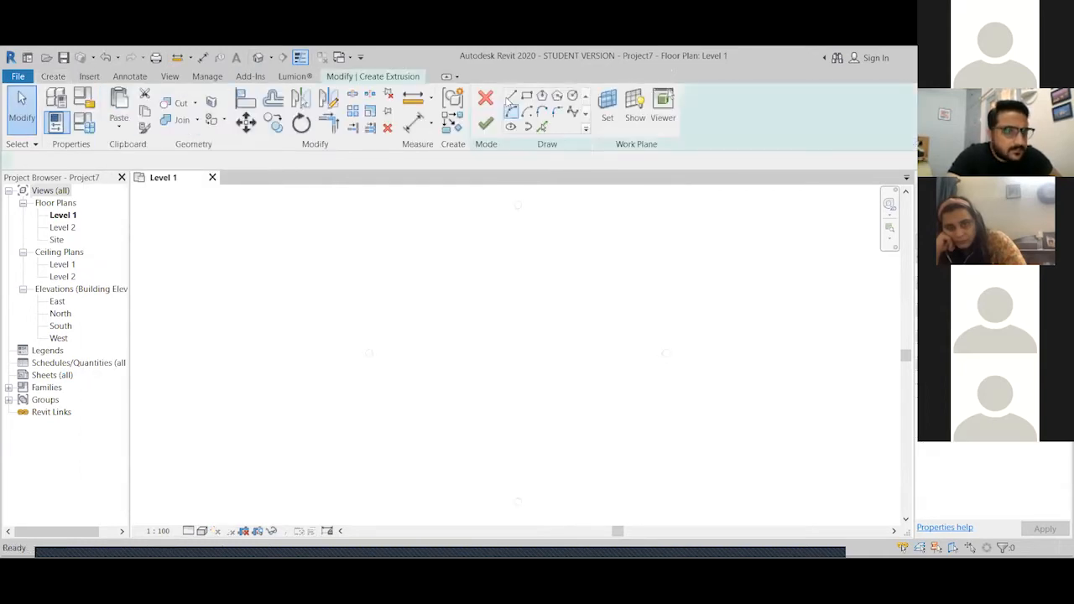
left_click(526, 96)
left_click(484, 267)
left_click(554, 349)
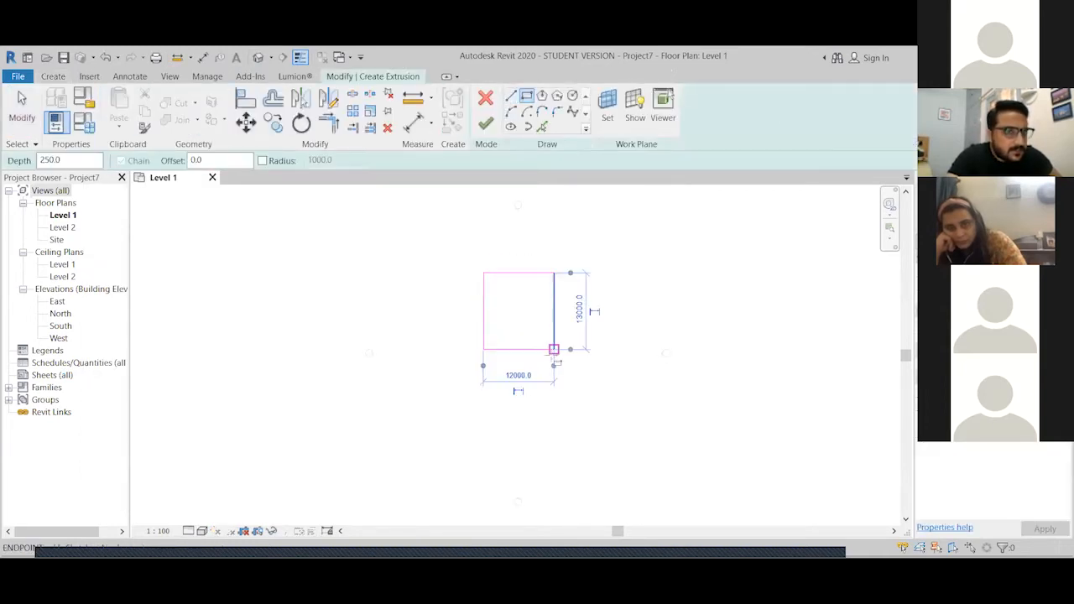
left_click(485, 125)
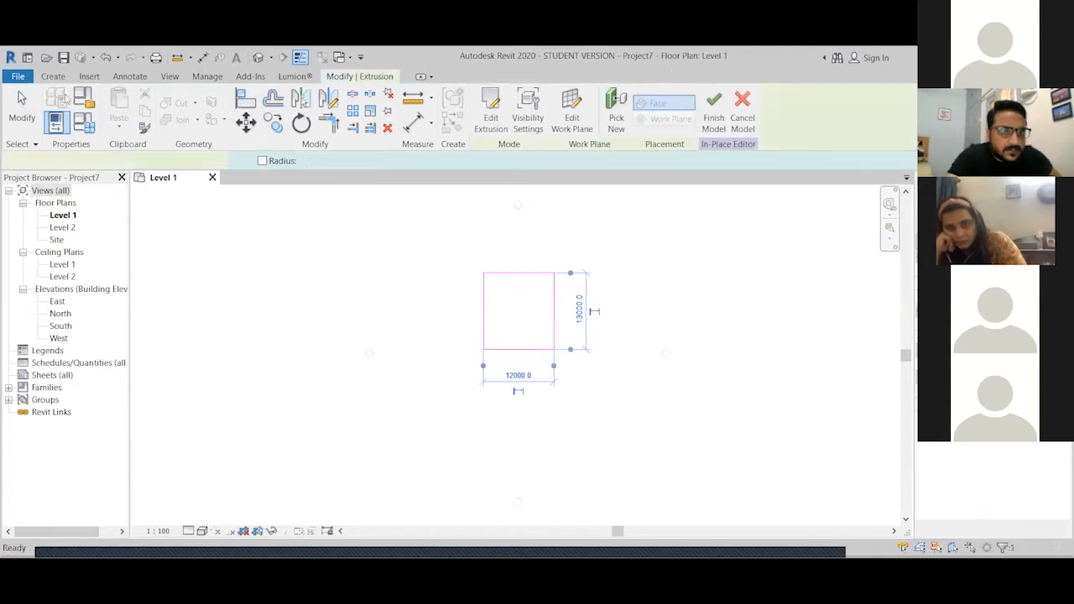
left_click(713, 122)
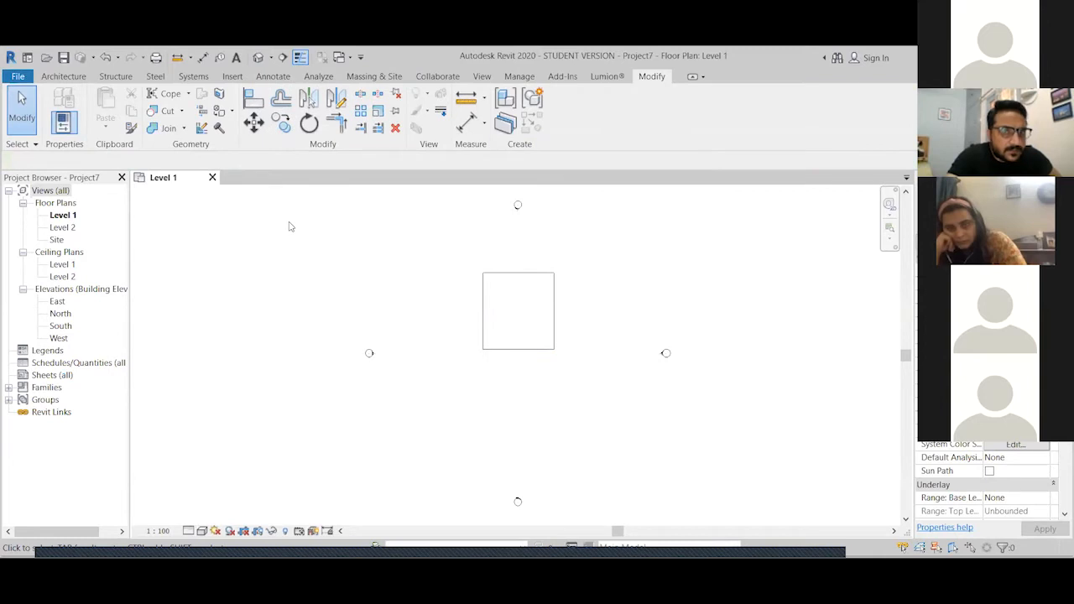
Open the default 3D view and orbit to see the in-place model from an angle
left_click(484, 78)
left_click(406, 101)
middle_click_drag(589, 484, 545, 415, "shift")
Stretch the flat in-place extrusion upward into a tall box rising above Level 2, and deselect it
left_click(549, 365)
left_click_drag(542, 376, 547, 209)
mouse_move(602, 320)
left_mouse_down()
mouse_move(643, 342)
mouse_move(604, 318)
left_mouse_up()
left_click(366, 467)
left_click(640, 343)
left_click(492, 469)
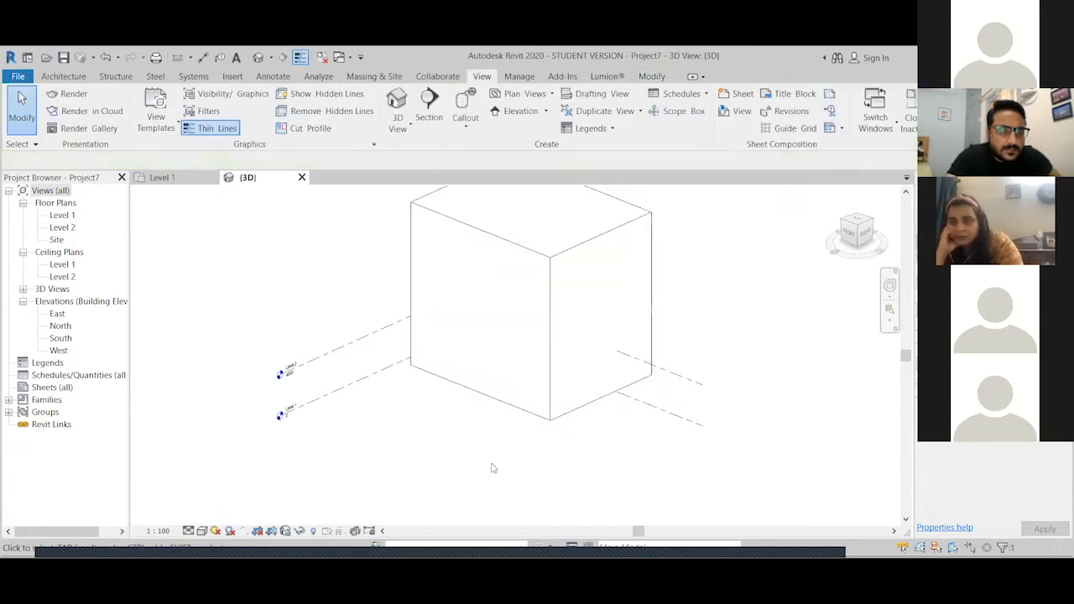
Delete the tall box from the 3D view
left_click(530, 245)
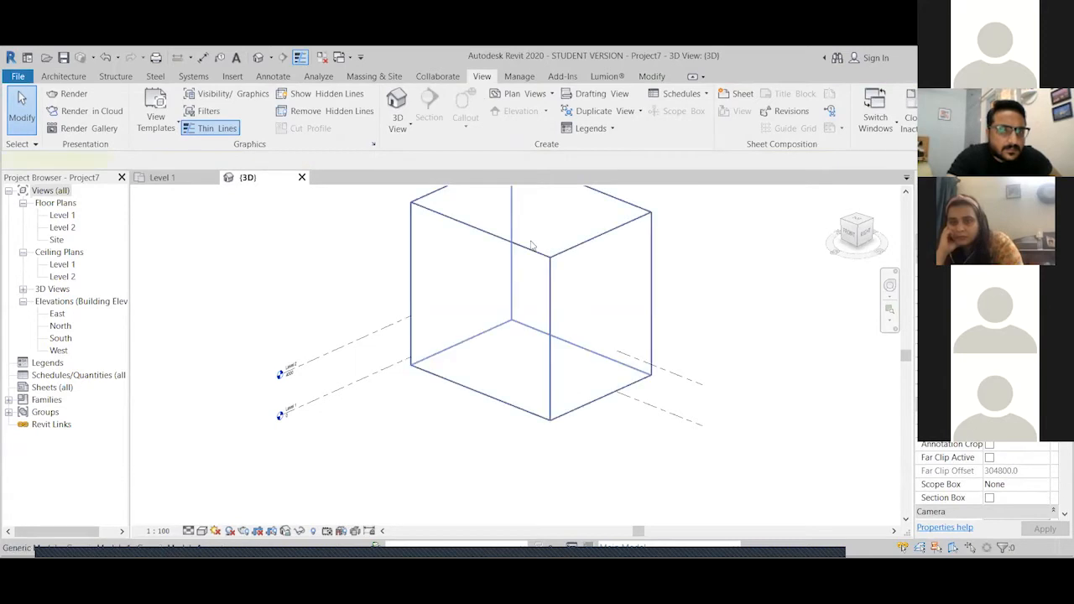
key("Delete")
Return to the Level 1 floor plan
left_click(62, 216)
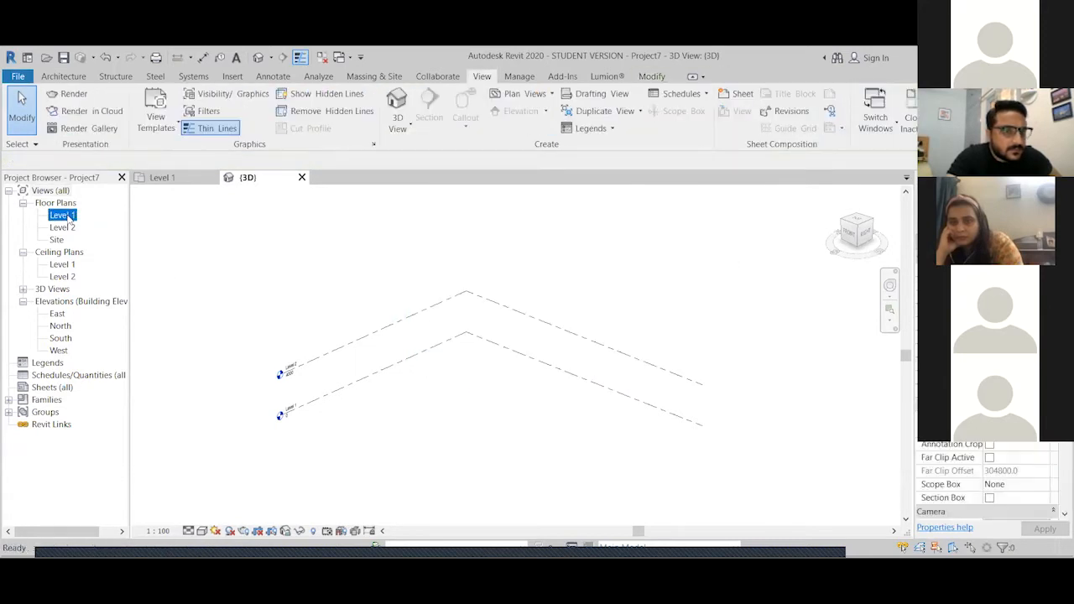
double_click(67, 216)
scroll(493, 338, "down", 1)
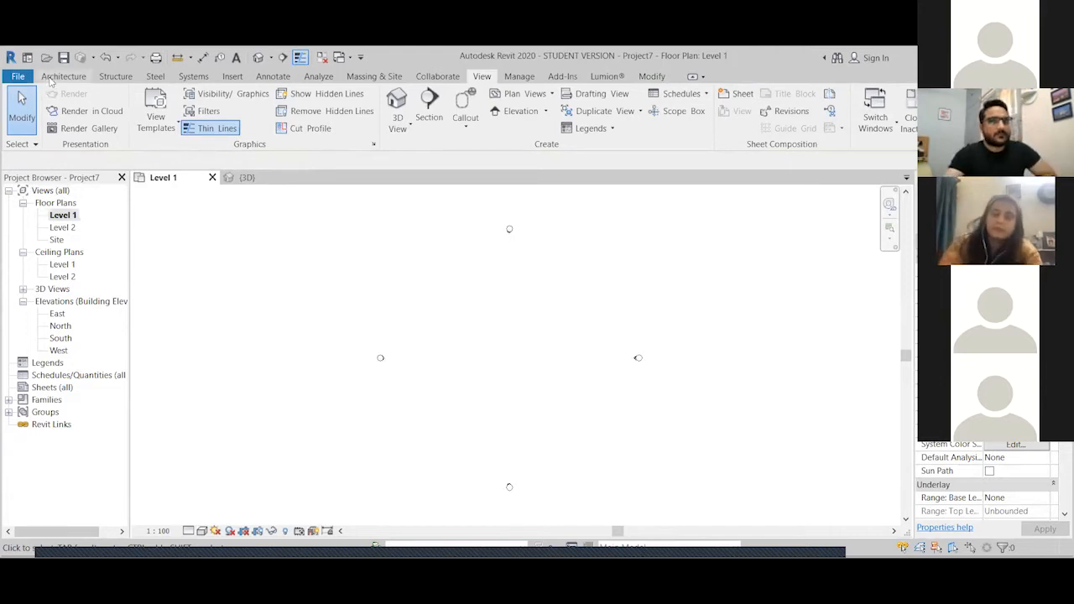
Create an in-place component in the Generic Models family category, keeping the name Generic Models 1
left_click(54, 78)
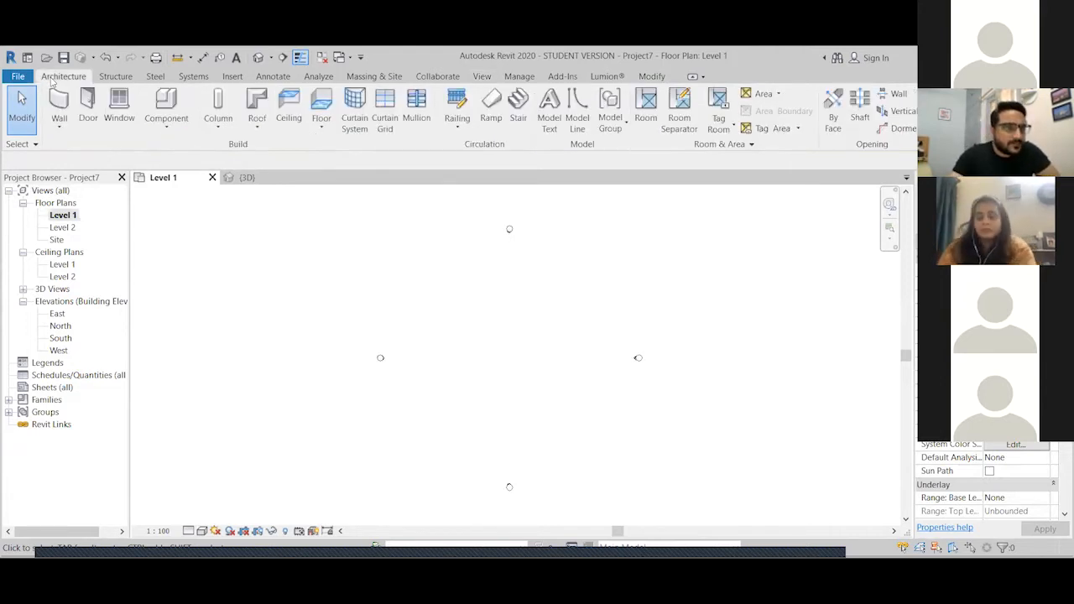
left_click(166, 126)
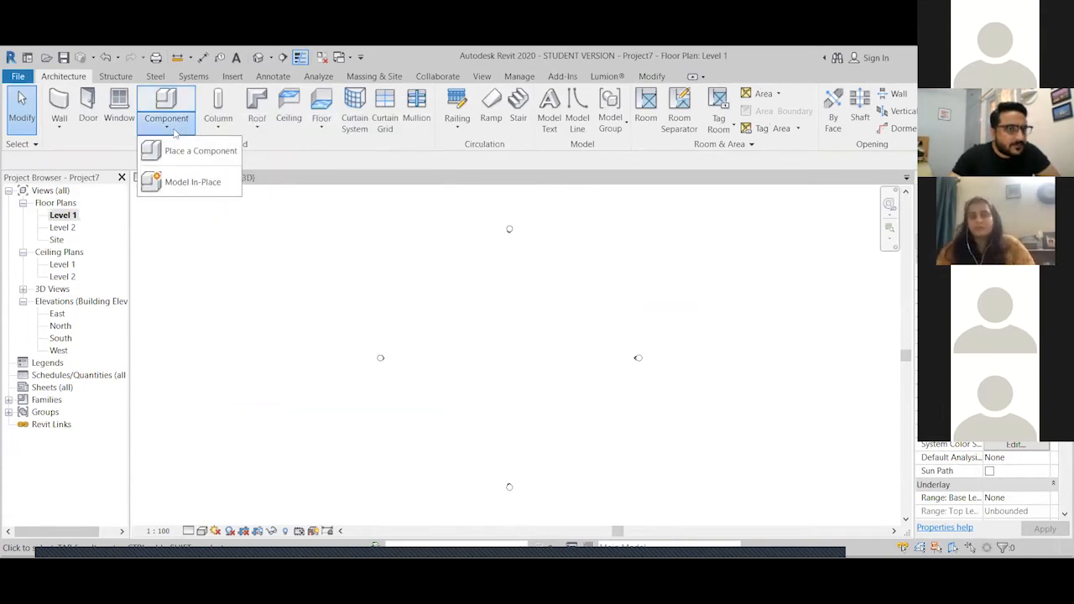
left_click(185, 181)
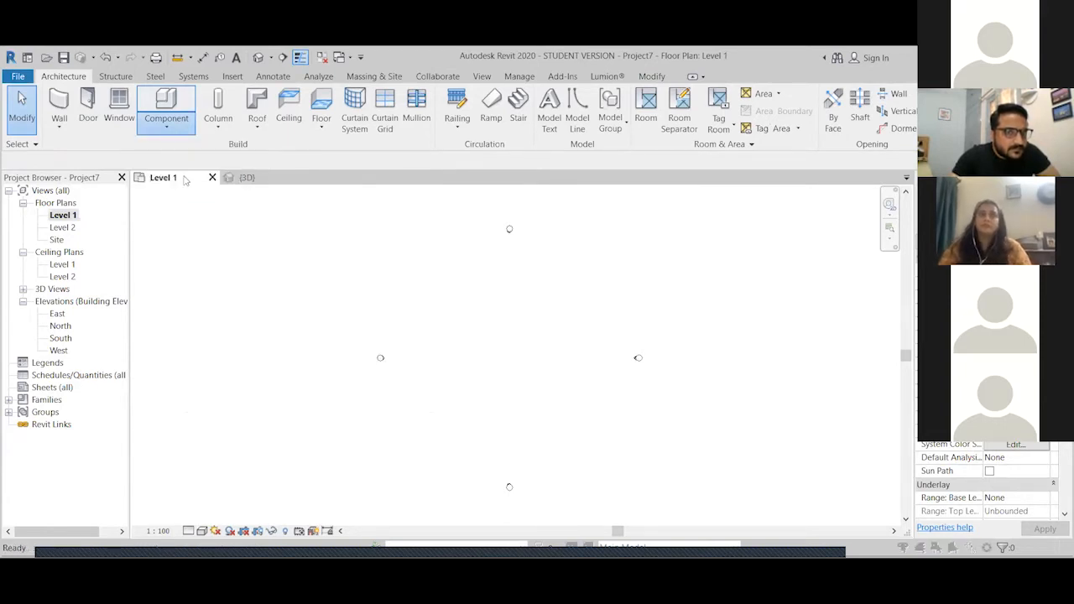
left_click(140, 225)
scroll(140, 224, "down", 2)
scroll(139, 193, "up", 2)
left_click(144, 173)
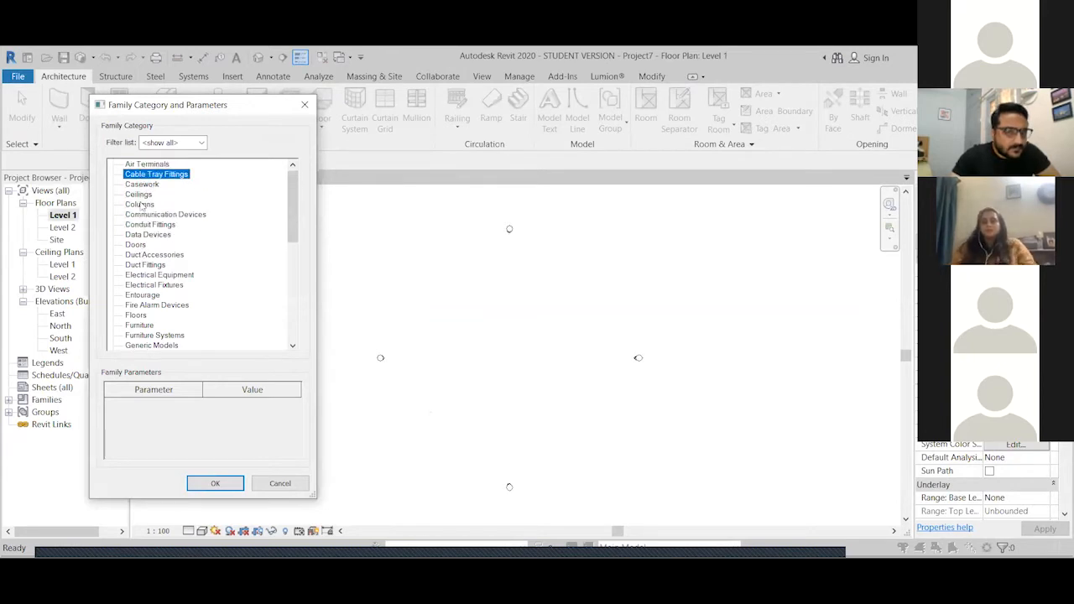
left_click(151, 344)
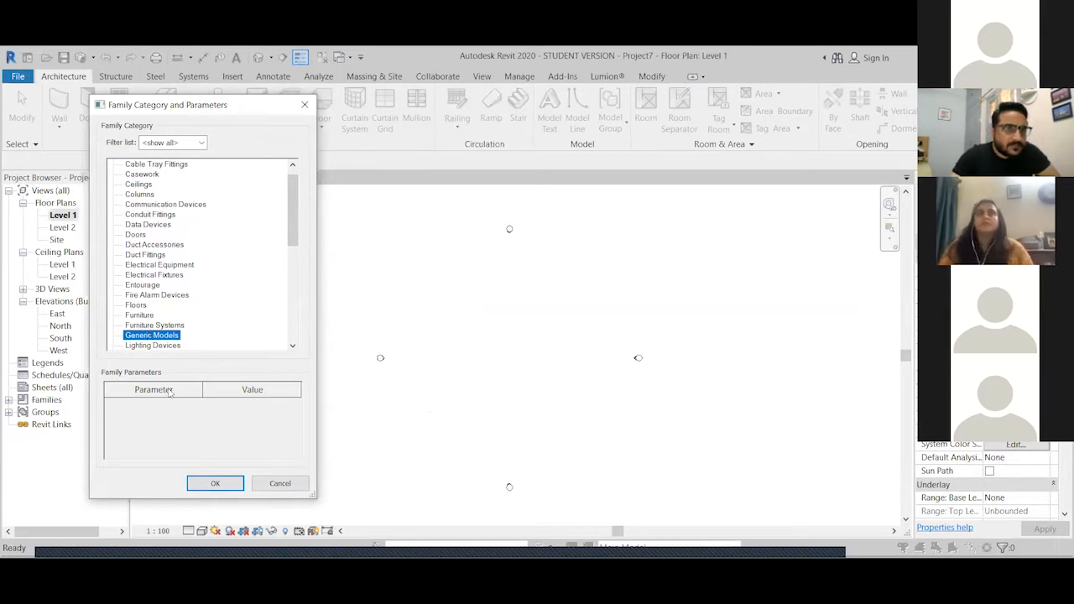
left_click(228, 487)
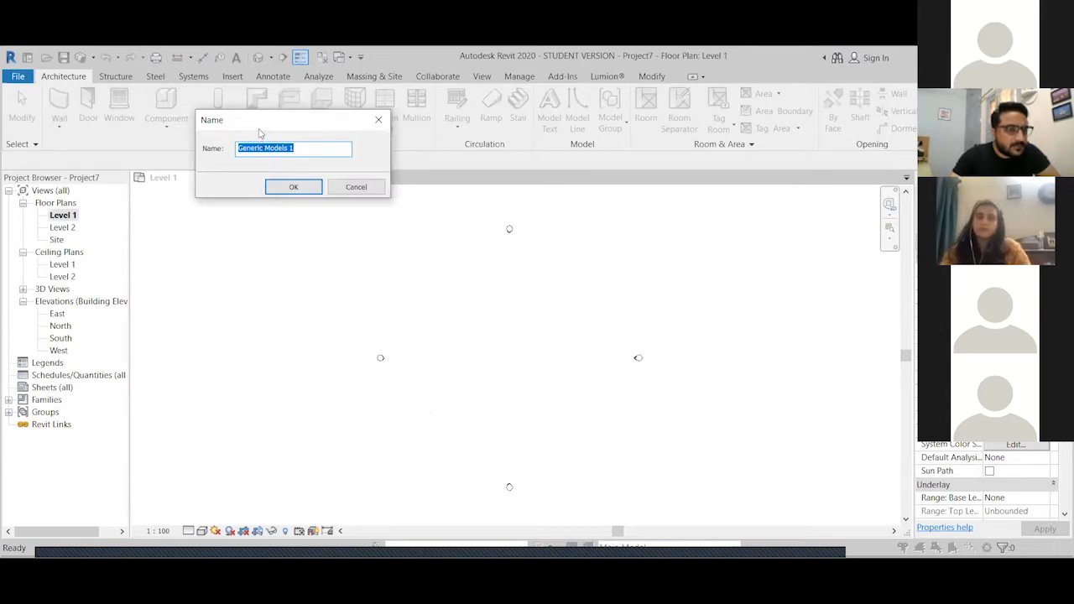
left_click(278, 193)
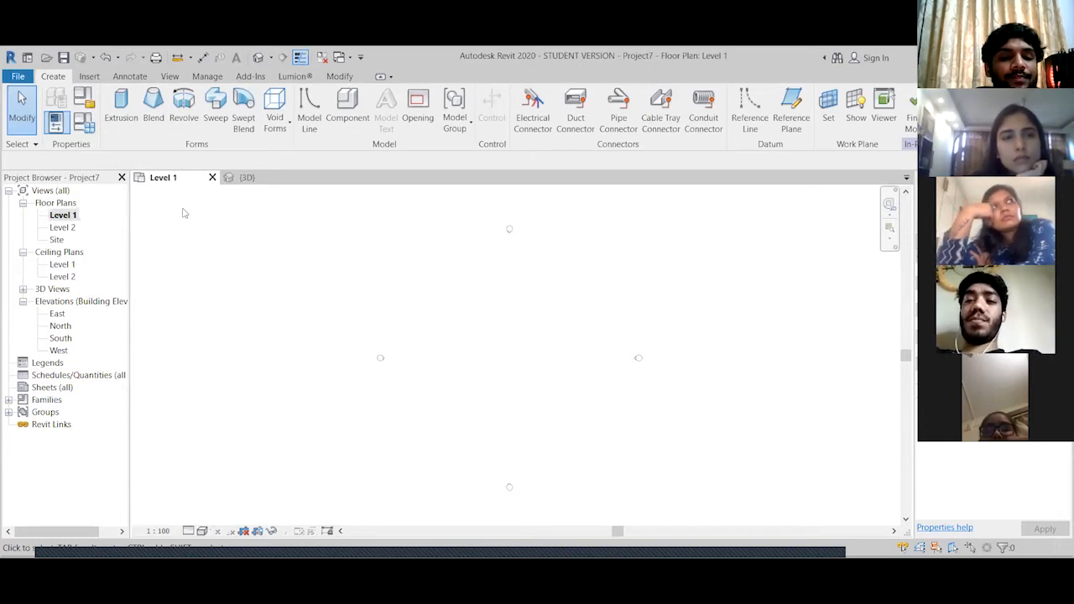
Start an extrusion in the in-place component and look through the commands available while its profile is being sketched
left_click(120, 118)
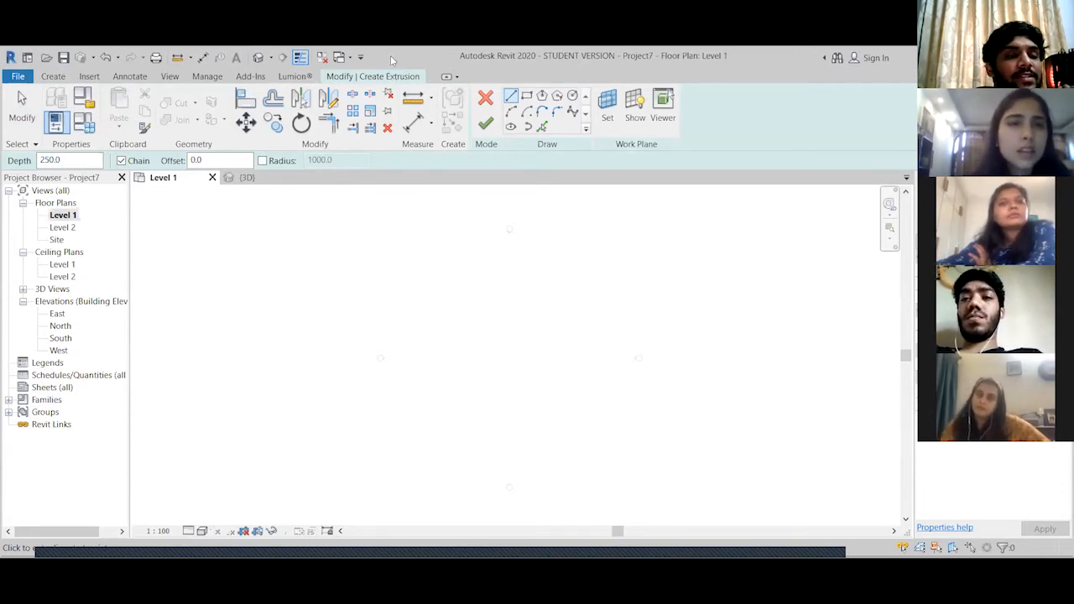
left_click(62, 76)
left_click(117, 77)
left_click(89, 76)
left_click(210, 76)
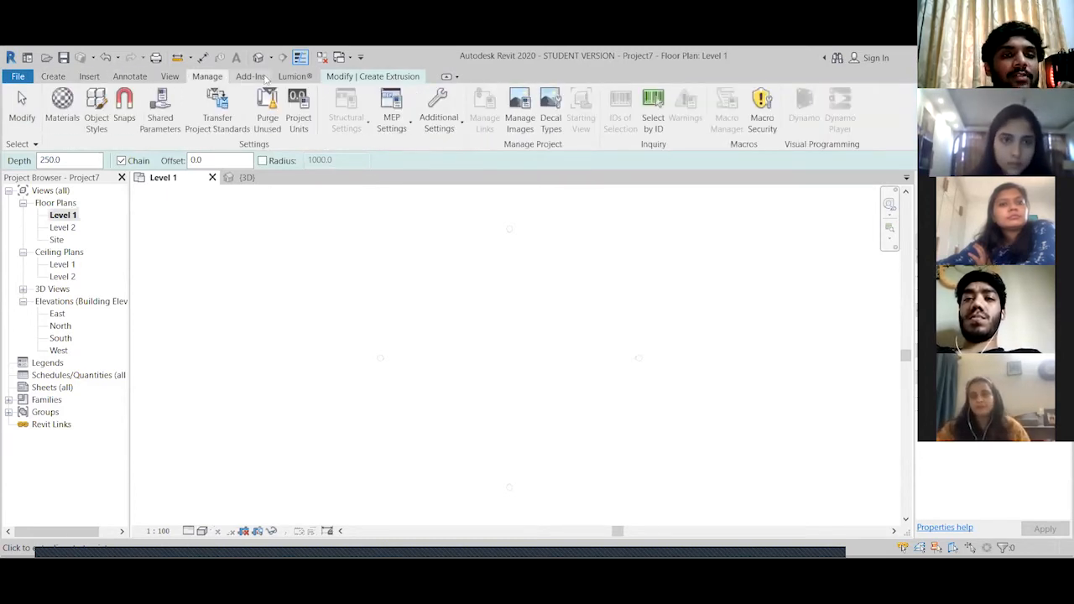
left_click(250, 77)
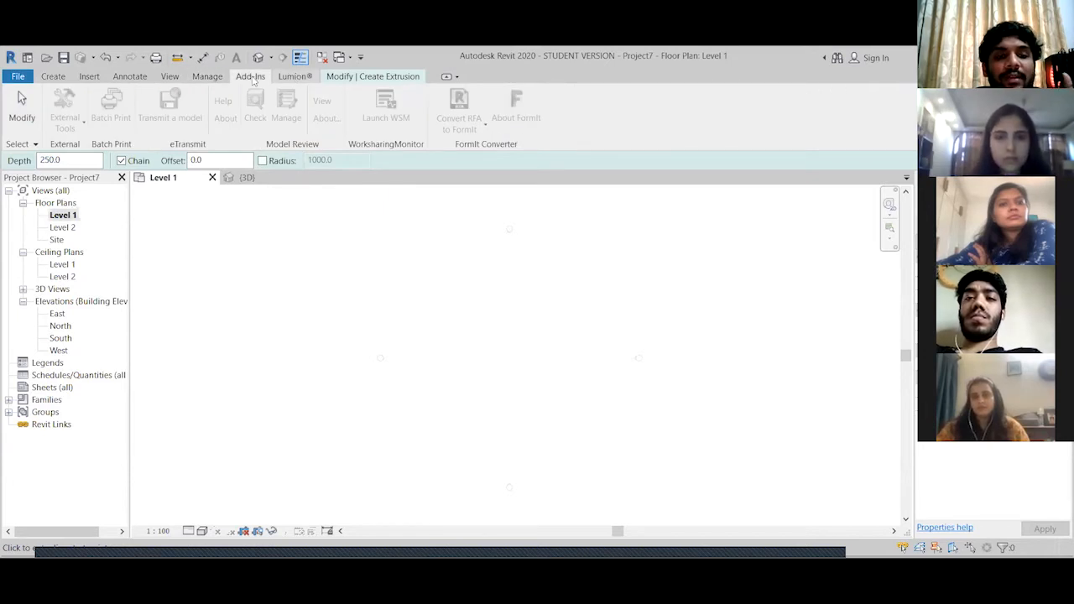
left_click(53, 77)
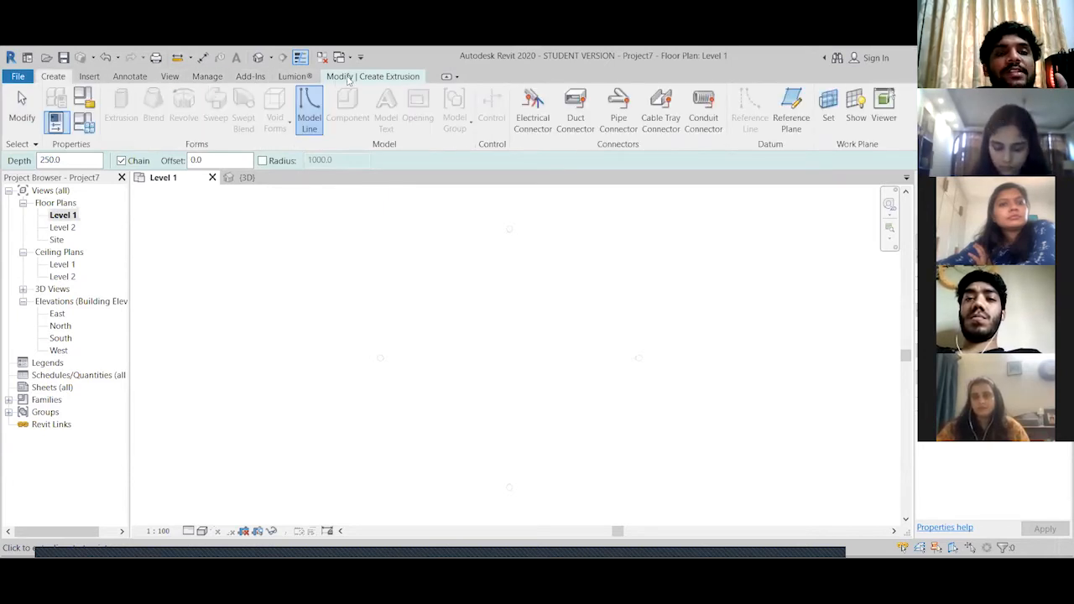
left_click(352, 77)
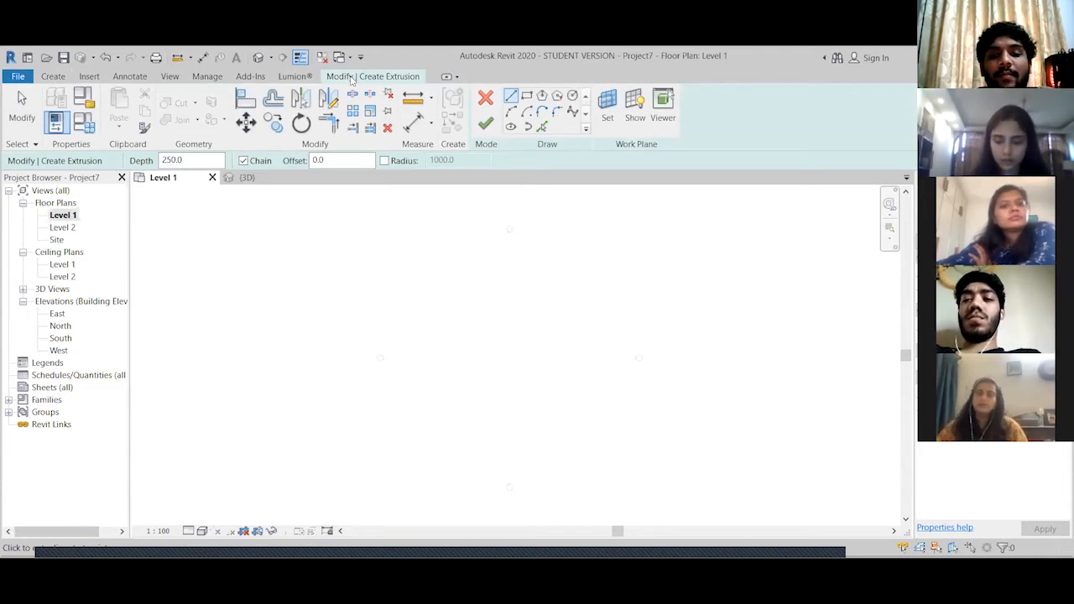
left_click(60, 76)
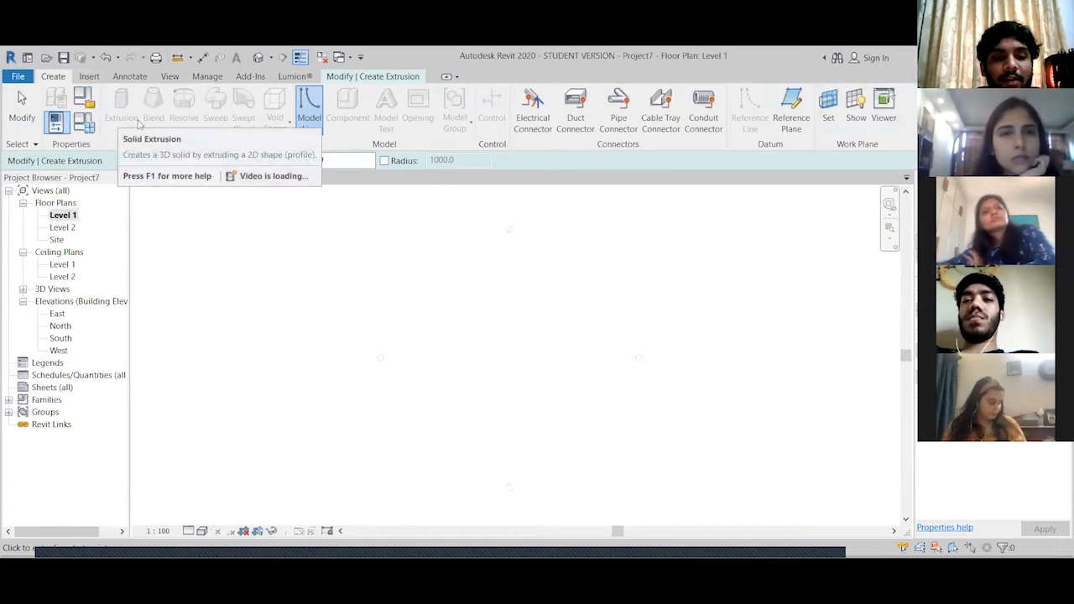
left_click(359, 77)
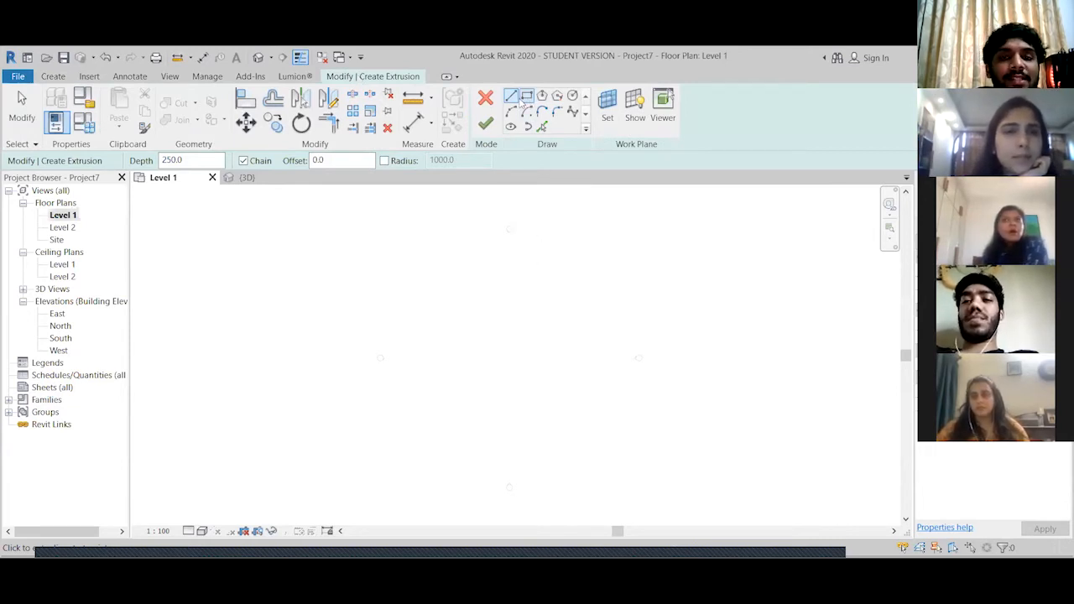
Sketch a closed rectangular extrusion profile with lines, about 17000 mm wide and 15000 mm high, between the elevation markers
left_click(436, 298)
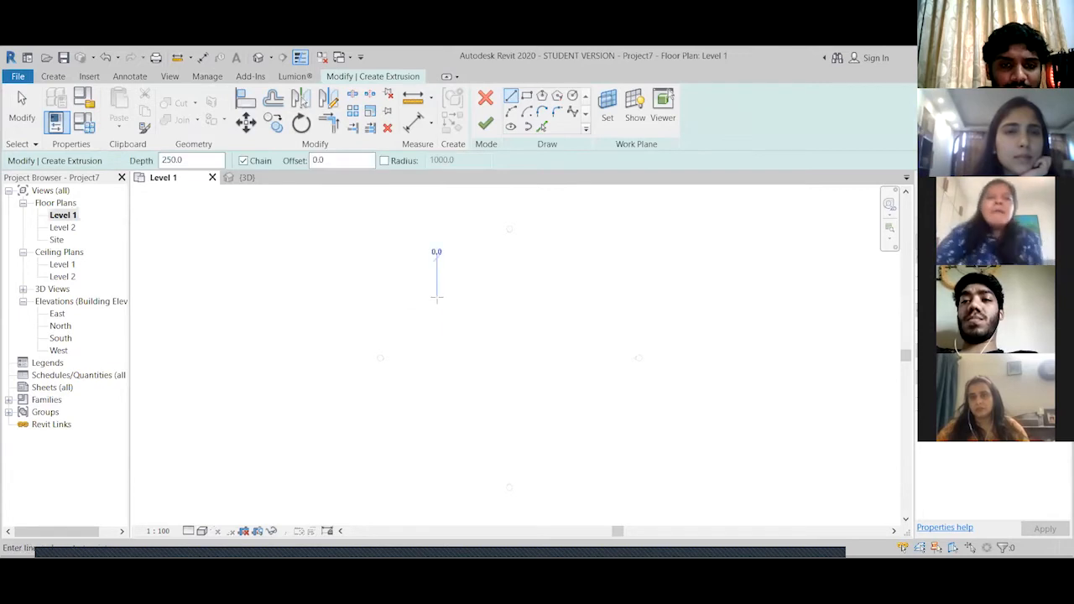
left_click(524, 375)
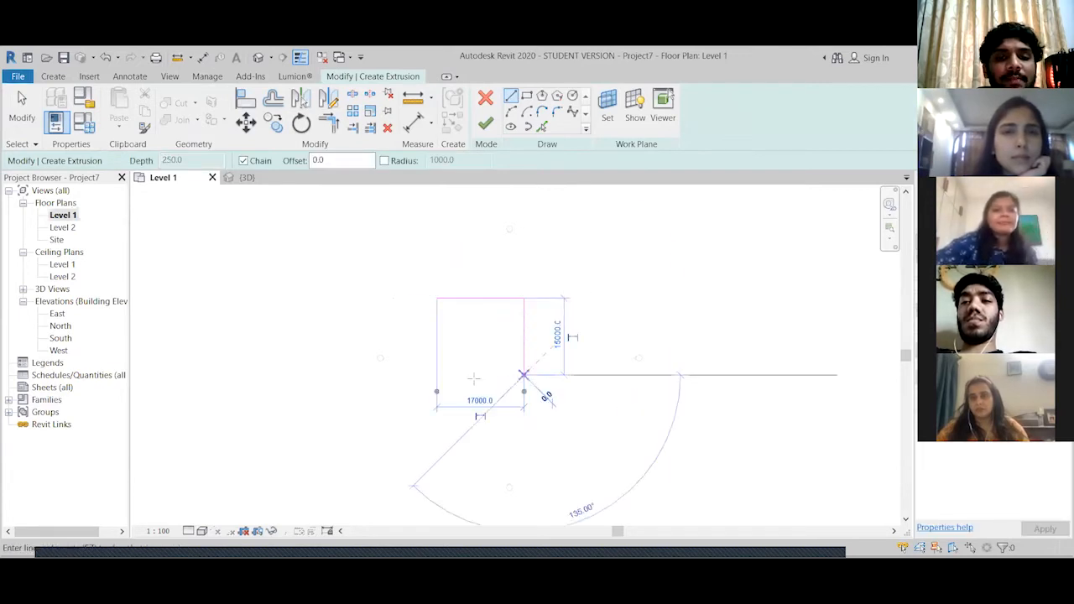
left_click(436, 375)
left_click(436, 297)
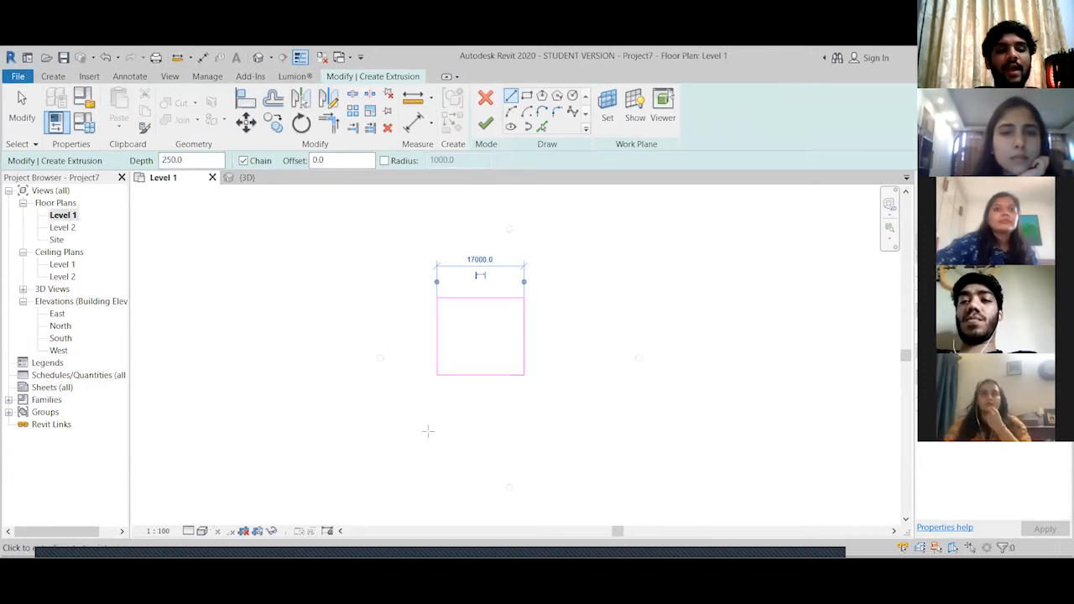
key("Escape")
key("Escape")
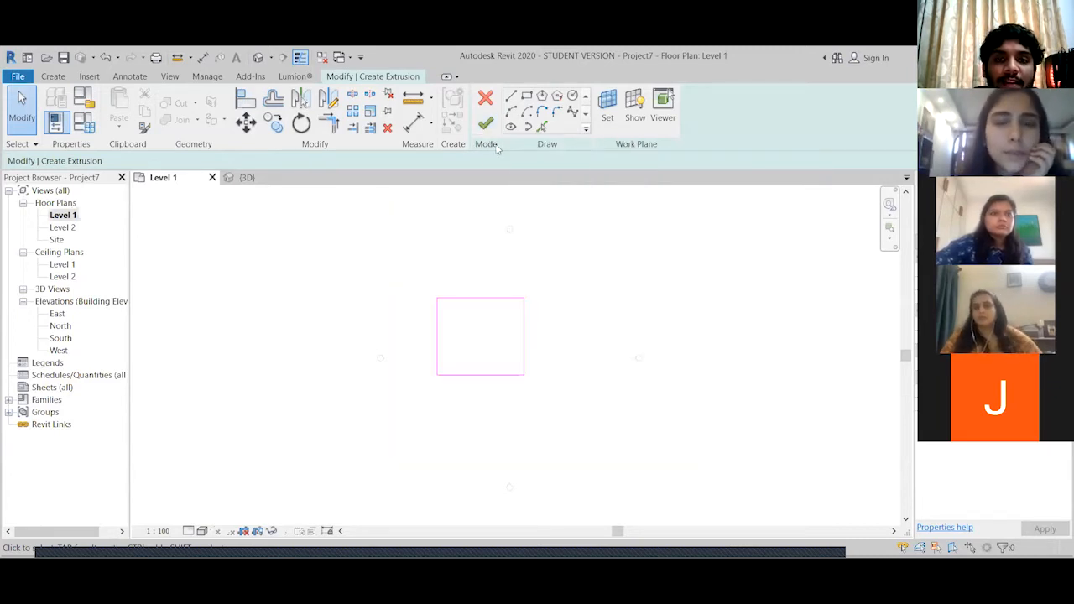
Finish the extrusion at a depth of 250 mm, complete the in-place model, and show it in the default 3D view
left_click(486, 128)
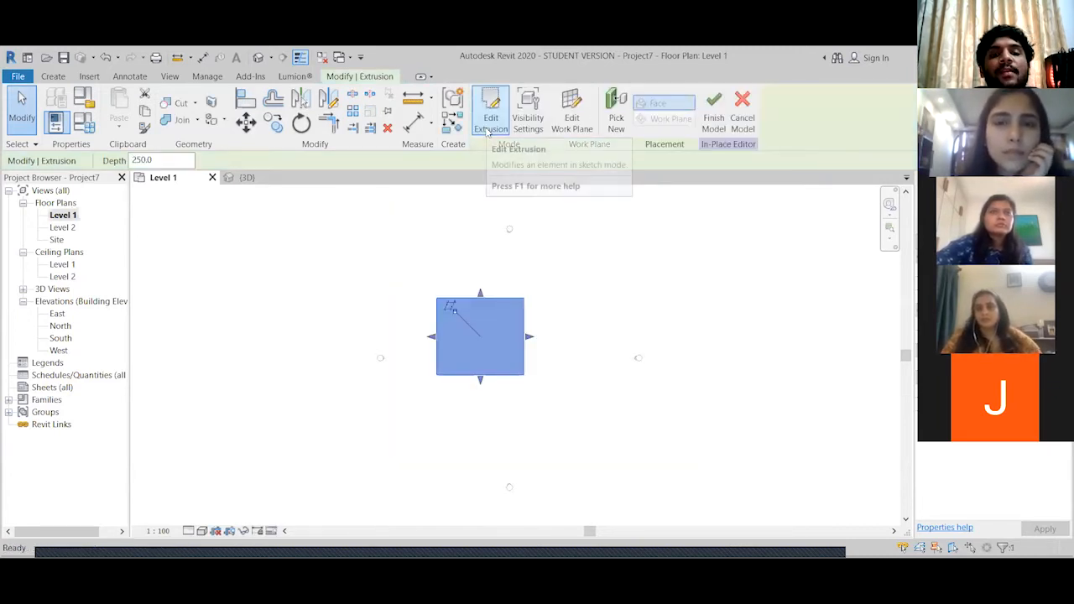
left_click(715, 109)
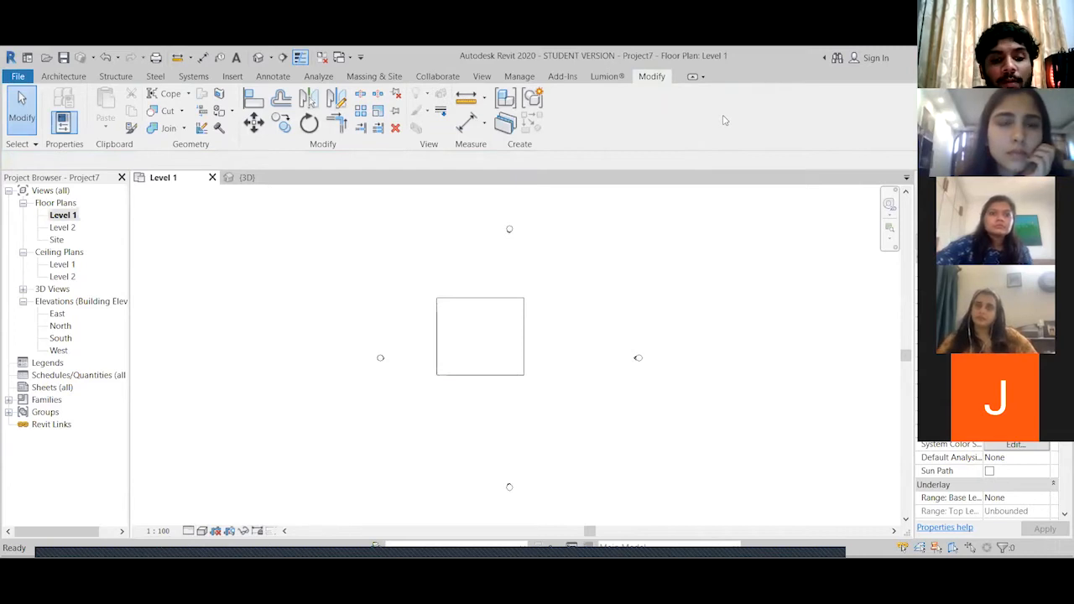
left_click(481, 77)
left_click(406, 99)
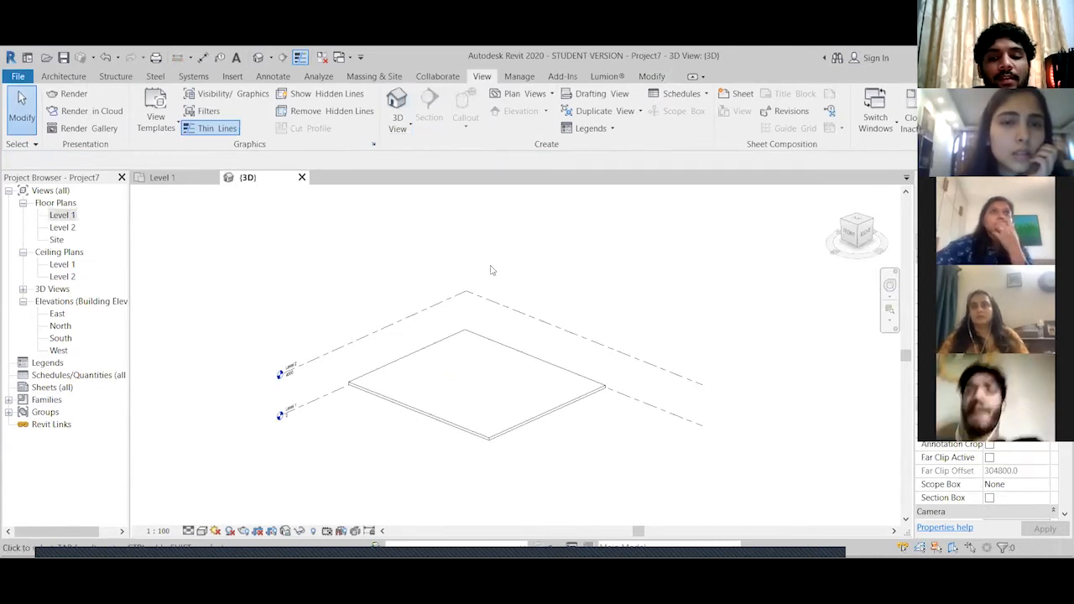
Stretch the flat extrusion upward above Level 2 and reshape its sides into a longer, narrower box
left_click(485, 382)
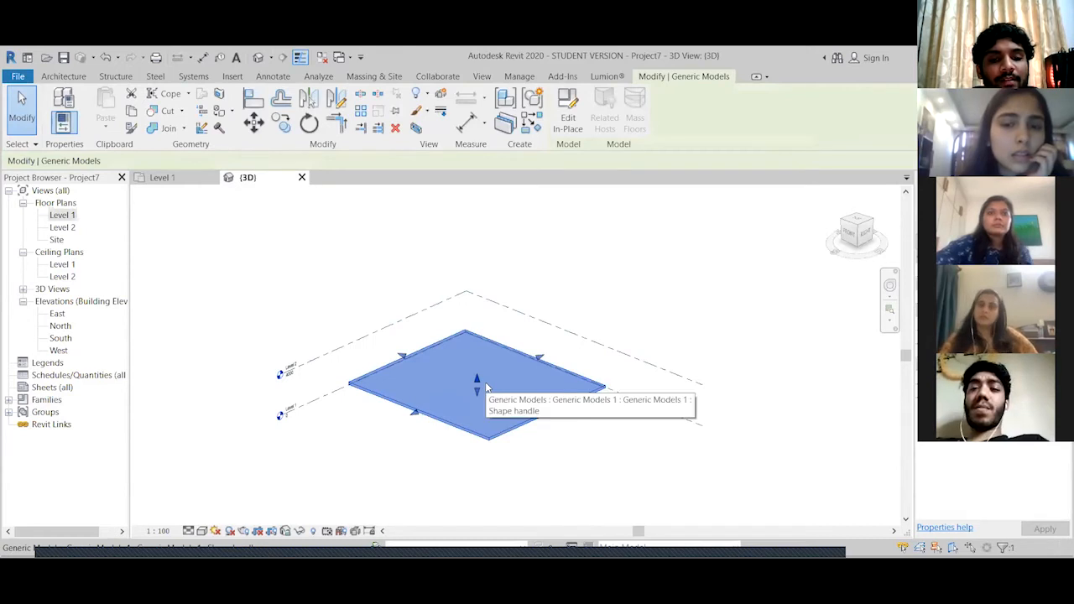
key("Escape")
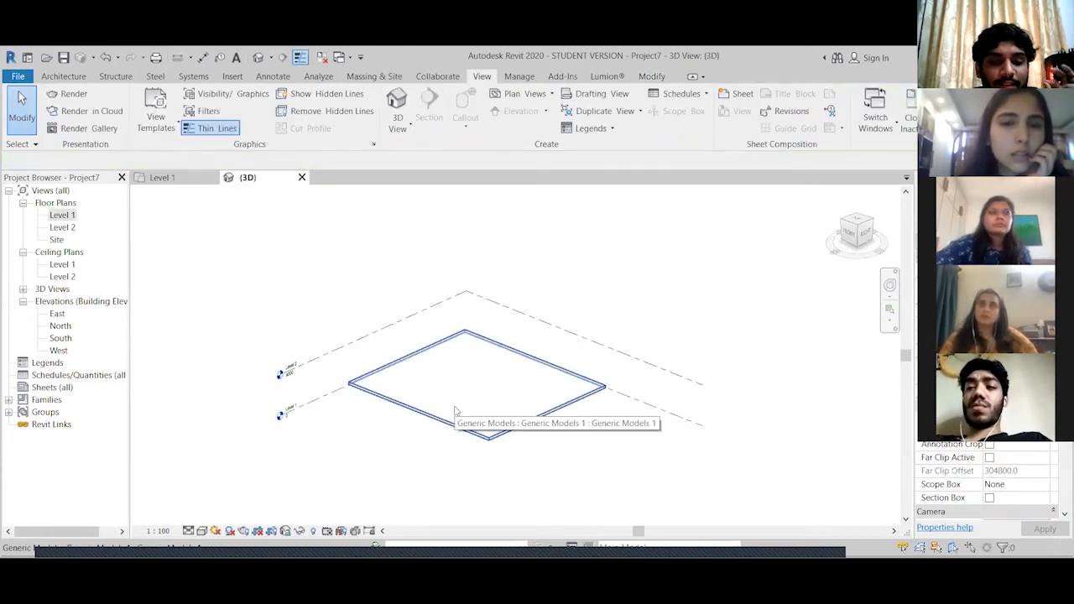
left_click(456, 411)
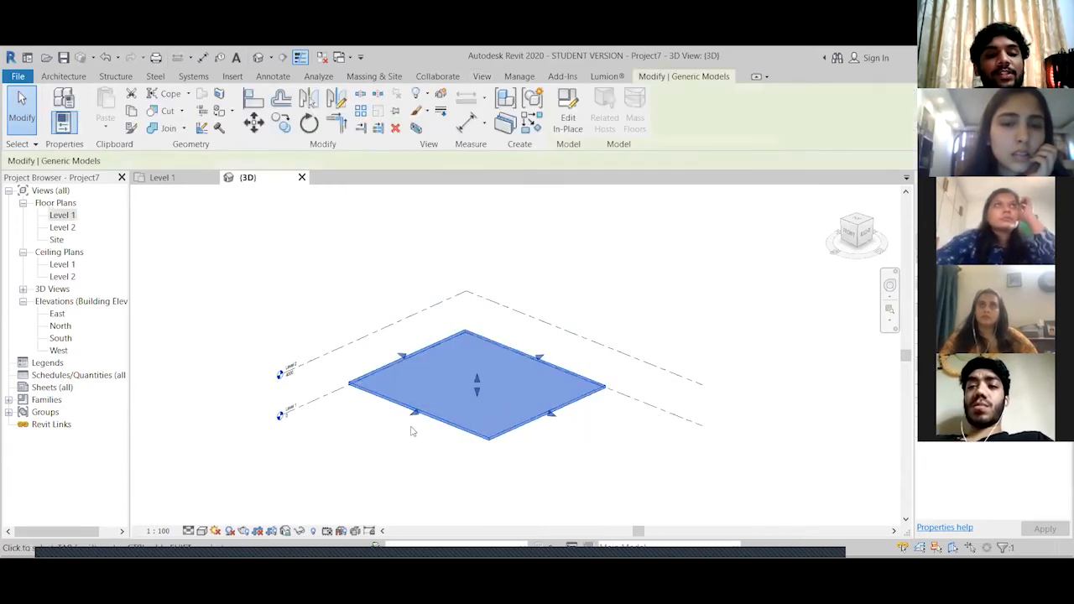
key("Escape")
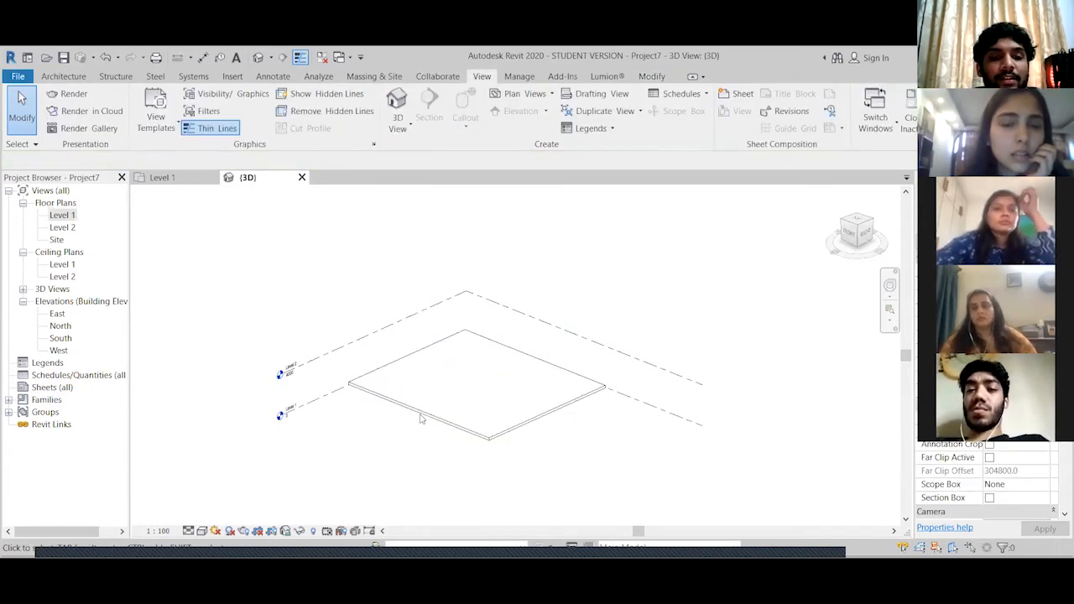
left_click(434, 404)
left_click_drag(476, 383, 477, 246)
left_click_drag(546, 358, 466, 415)
left_click(466, 417)
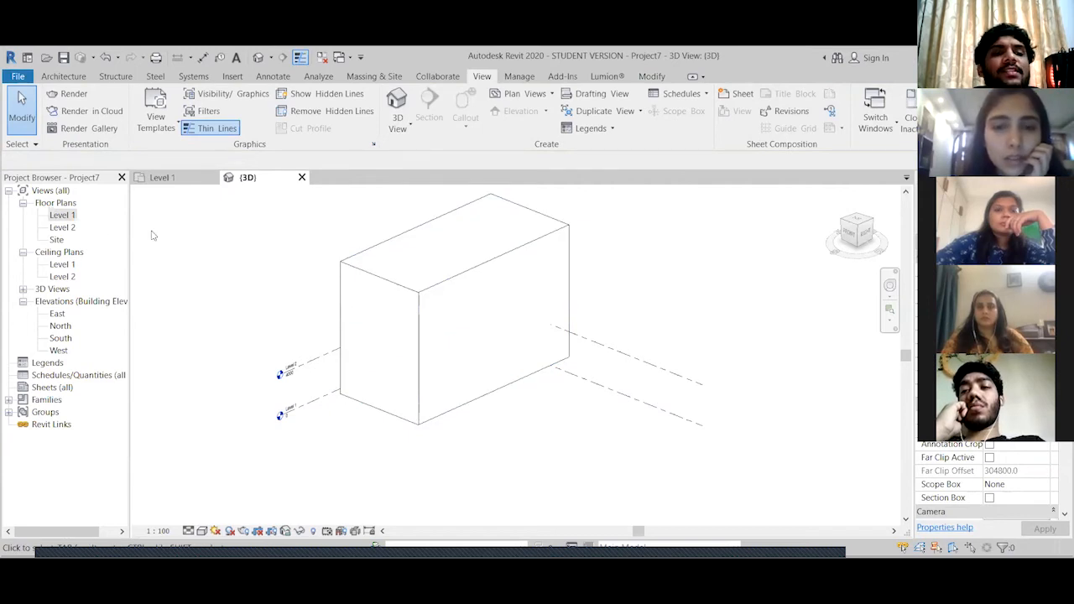
Examine the reshaped box in the Level 1 floor plan and from several angles in the 3D view
double_click(74, 217)
scroll(525, 281, "up", 1)
scroll(552, 340, "down", 3)
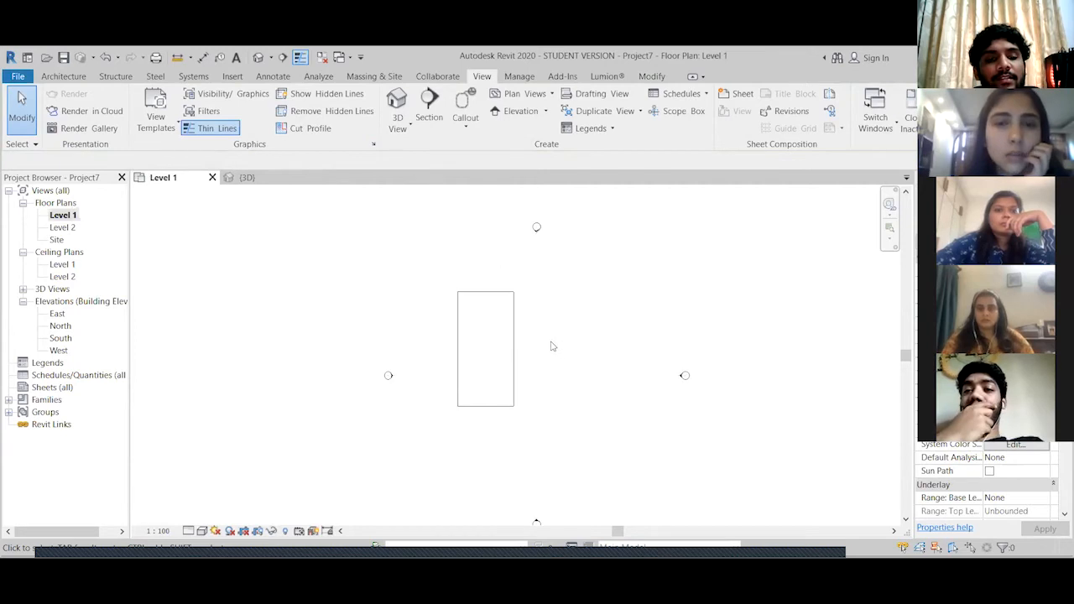
left_click(260, 177)
scroll(463, 350, "down", 2)
middle_click_drag(463, 352, 437, 361, "shift")
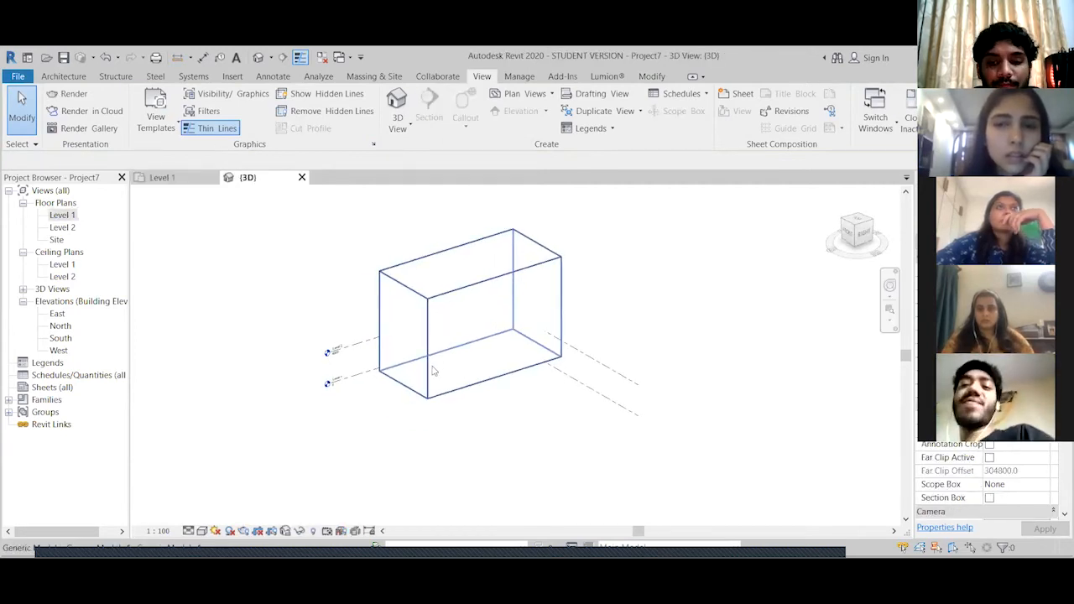
mouse_move(432, 419)
middle_mouse_down("shift")
mouse_move(405, 403)
mouse_move(434, 412)
mouse_move(390, 411)
mouse_move(393, 443)
mouse_move(589, 444)
mouse_move(503, 432)
mouse_move(299, 340)
mouse_move(567, 407)
mouse_move(446, 489)
mouse_move(350, 433)
mouse_move(343, 412)
mouse_move(515, 404)
mouse_move(276, 409)
mouse_move(600, 425)
mouse_move(344, 427)
mouse_move(290, 357)
mouse_move(324, 412)
mouse_move(506, 408)
mouse_move(521, 419)
middle_mouse_up("shift")
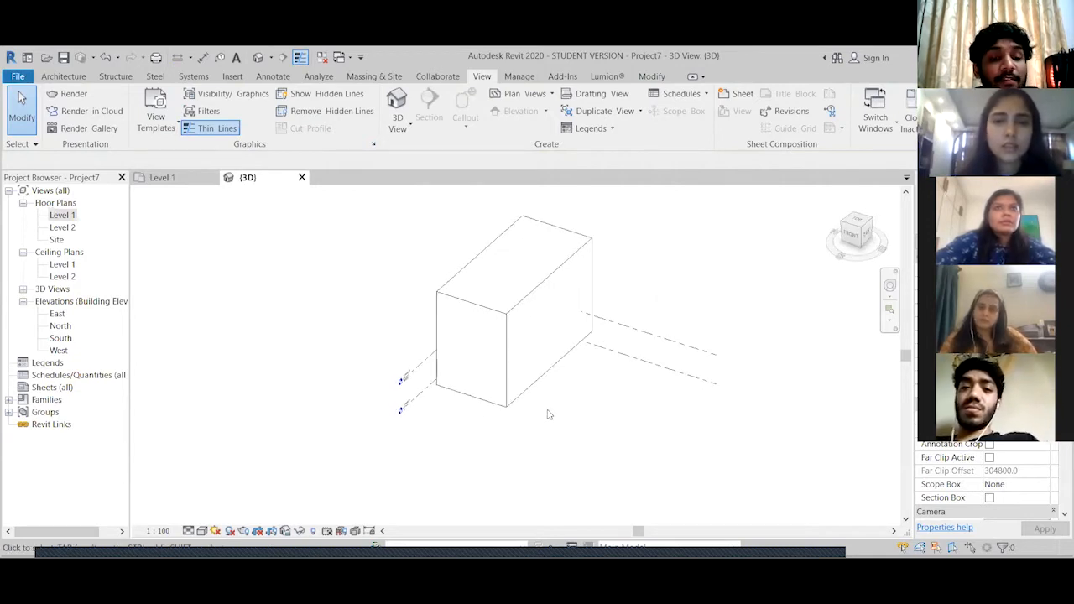
middle_click_drag(536, 422, 517, 408, "shift")
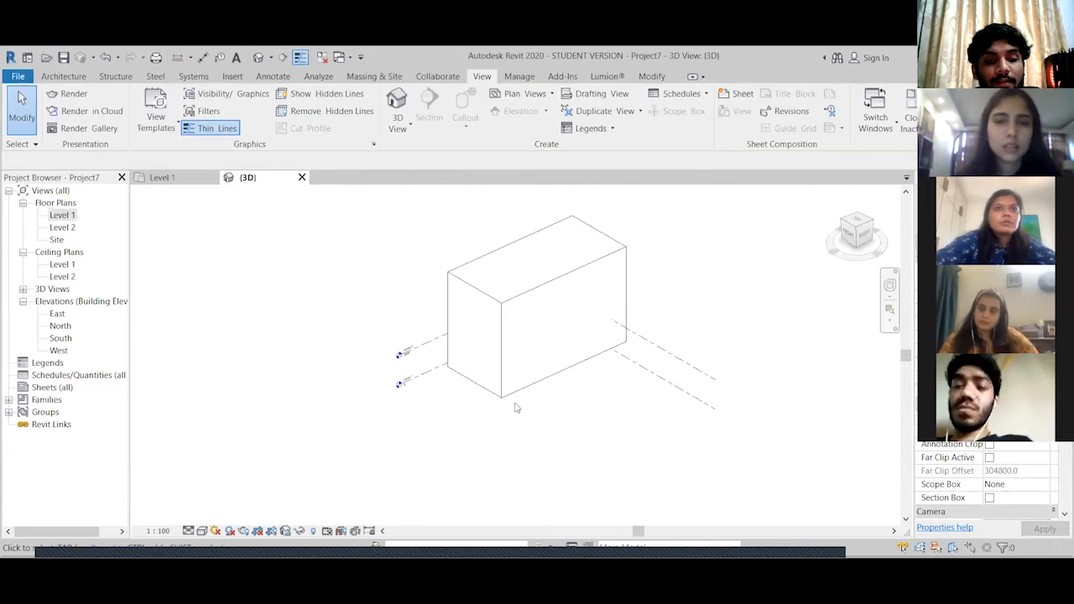
middle_click_drag(583, 411, 558, 386, "shift")
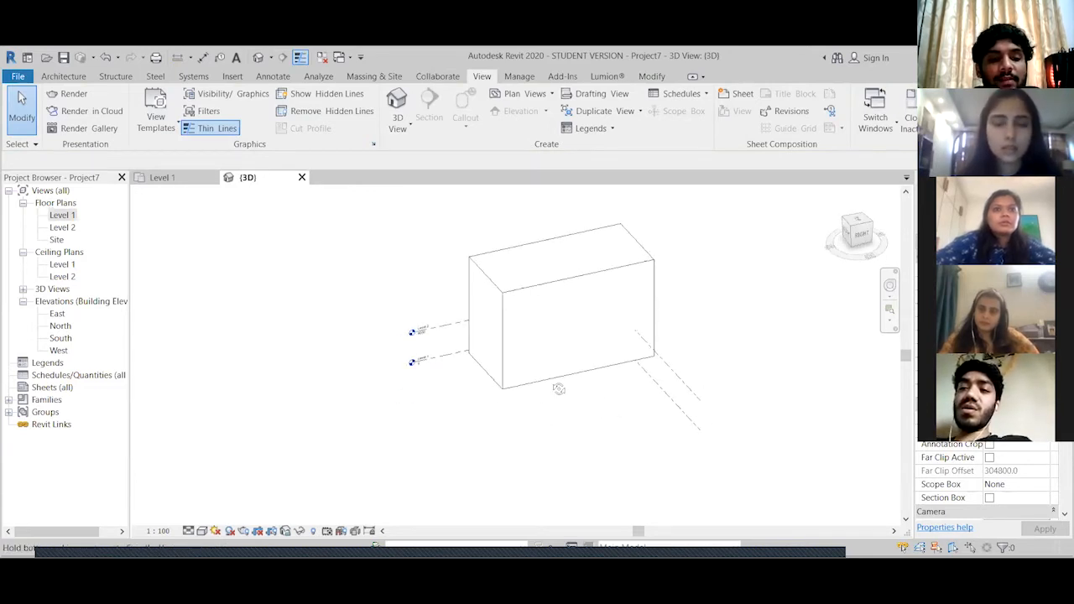
left_click(583, 330)
left_click(281, 280)
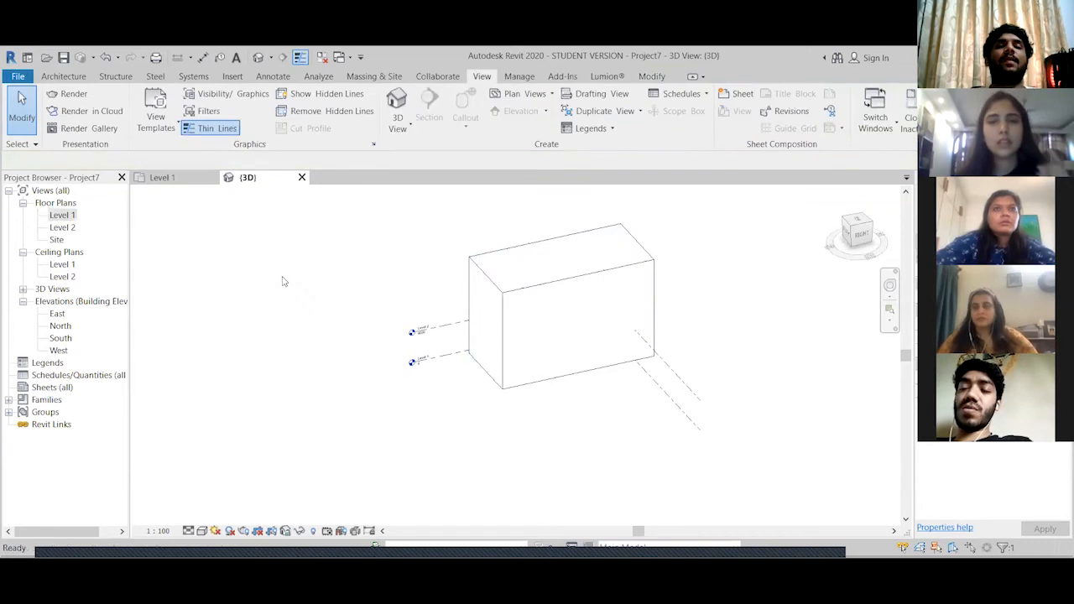
Return to the Level 1 floor plan and select the rectangular box
double_click(63, 217)
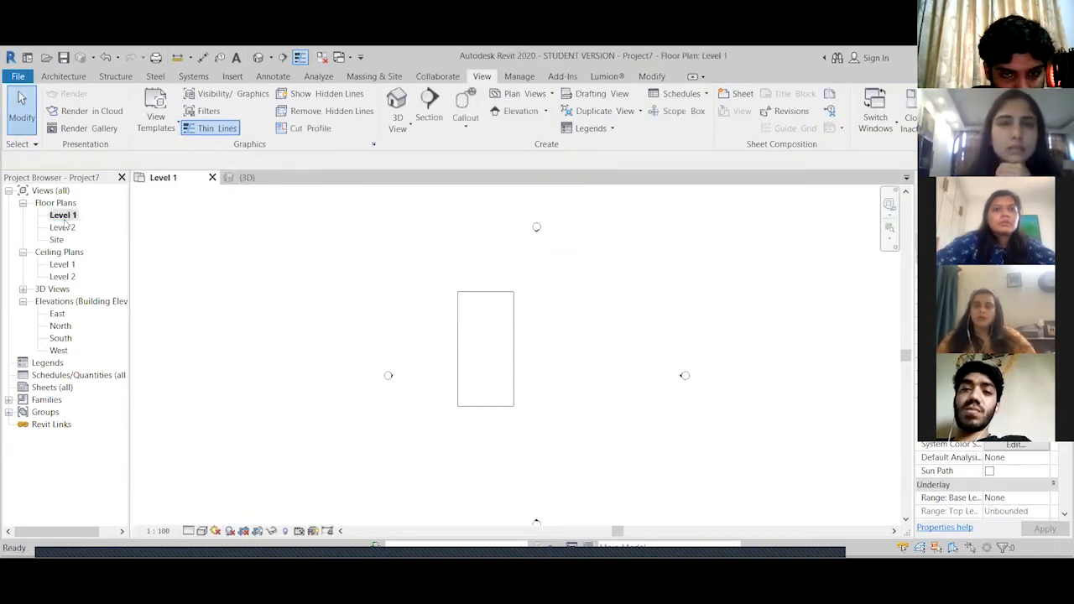
left_click(510, 329)
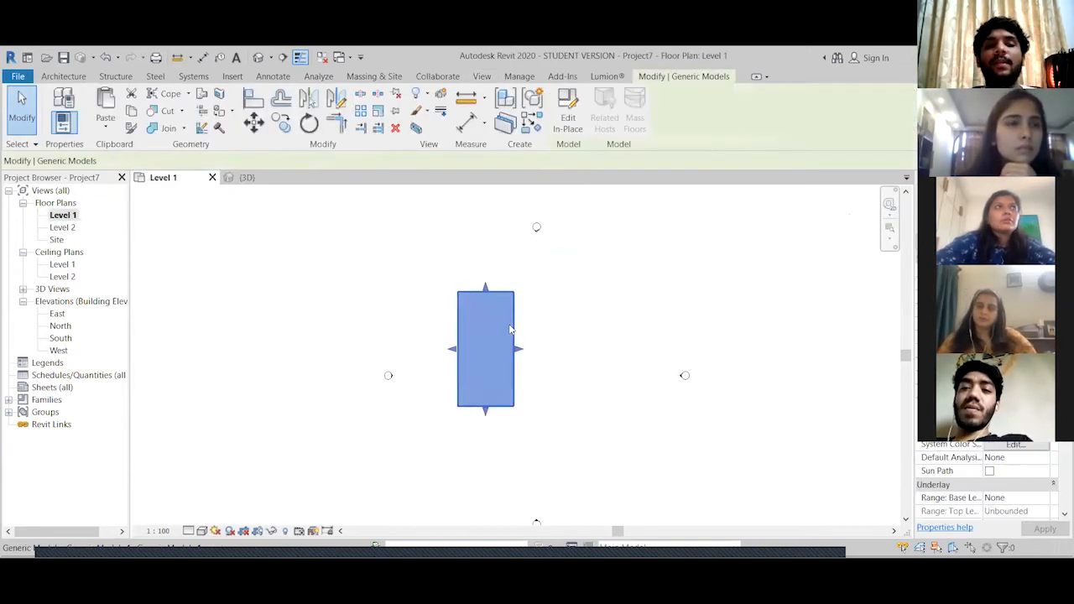
Delete the selected rectangular block and create a new in-place component in the Generic Models category
key("Delete")
left_click(63, 75)
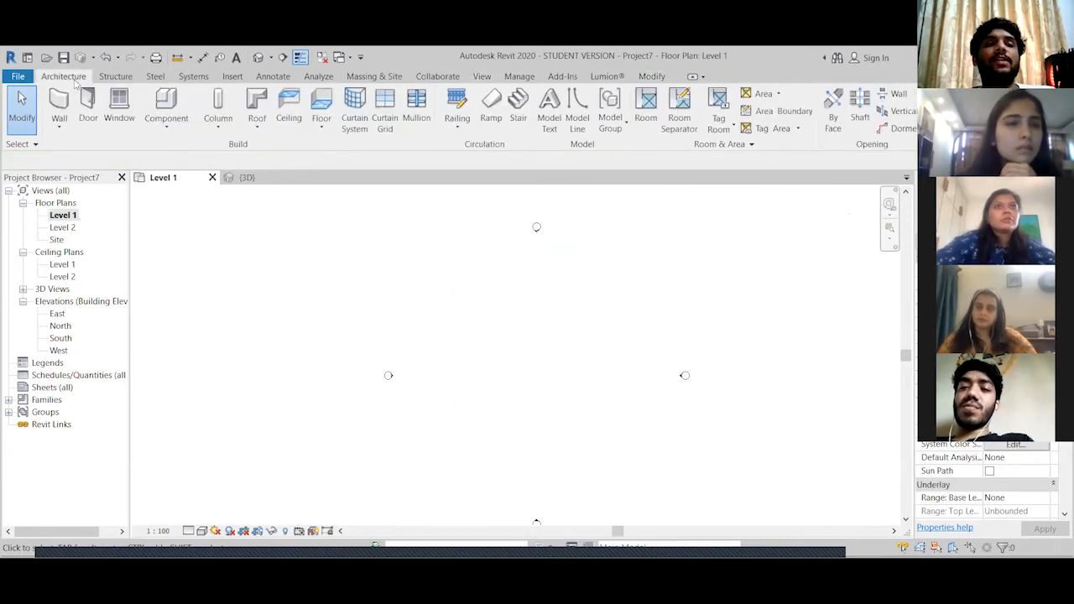
left_click(166, 122)
left_click(183, 191)
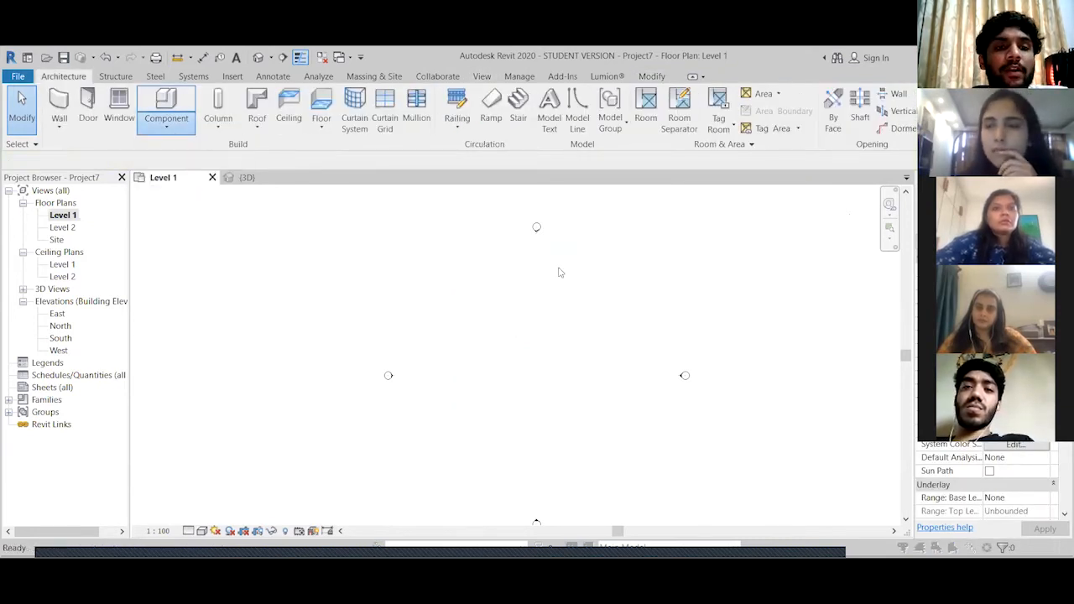
left_click(152, 335)
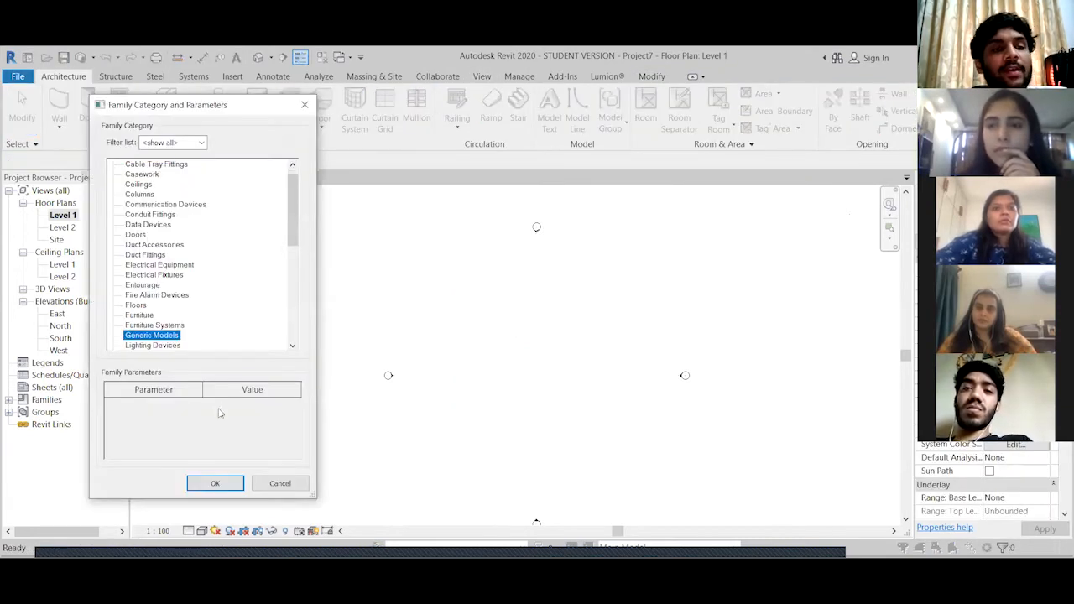
left_click(217, 483)
left_click(309, 190)
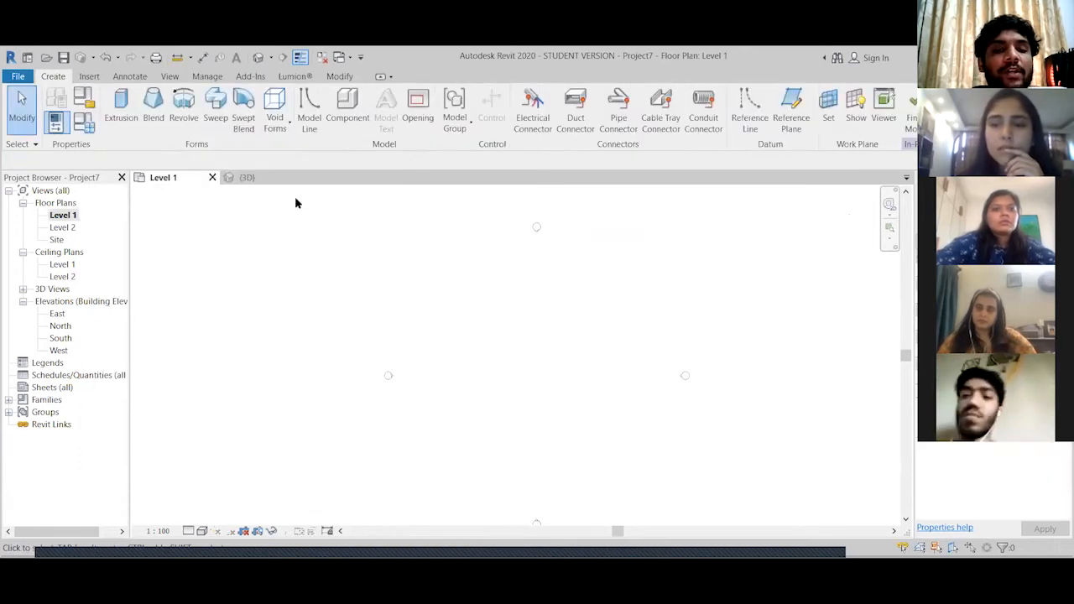
Start an extrusion sketch and draw four connected lines, beginning with a horizontal upper edge about 36000 long
left_click(126, 112)
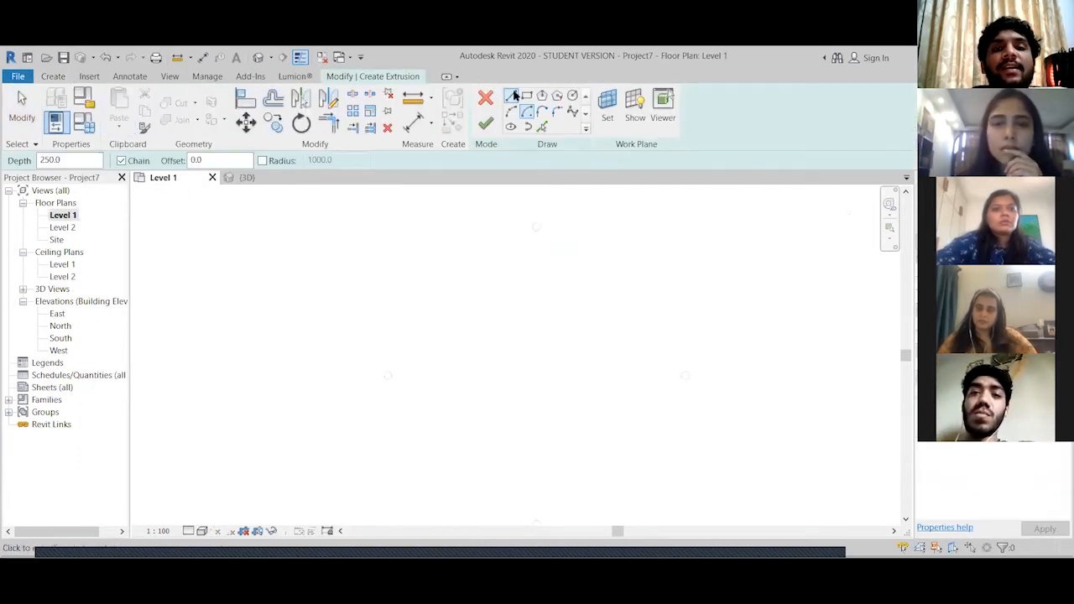
left_click(505, 272)
left_click(718, 271)
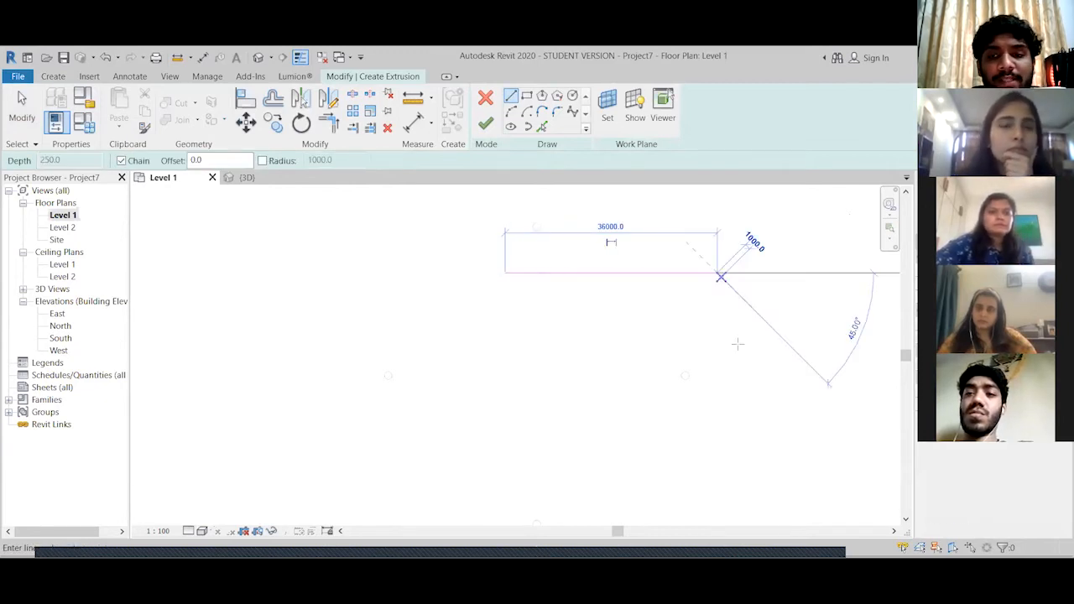
left_click(761, 401)
left_click(433, 453)
left_click(332, 347)
Draw the fifth edge of the outline, ending it just off the start point of the horizontal upper edge
scroll(507, 274, "up", 3)
scroll(508, 276, "down", 2)
left_click(507, 277)
scroll(503, 276, "up", 3)
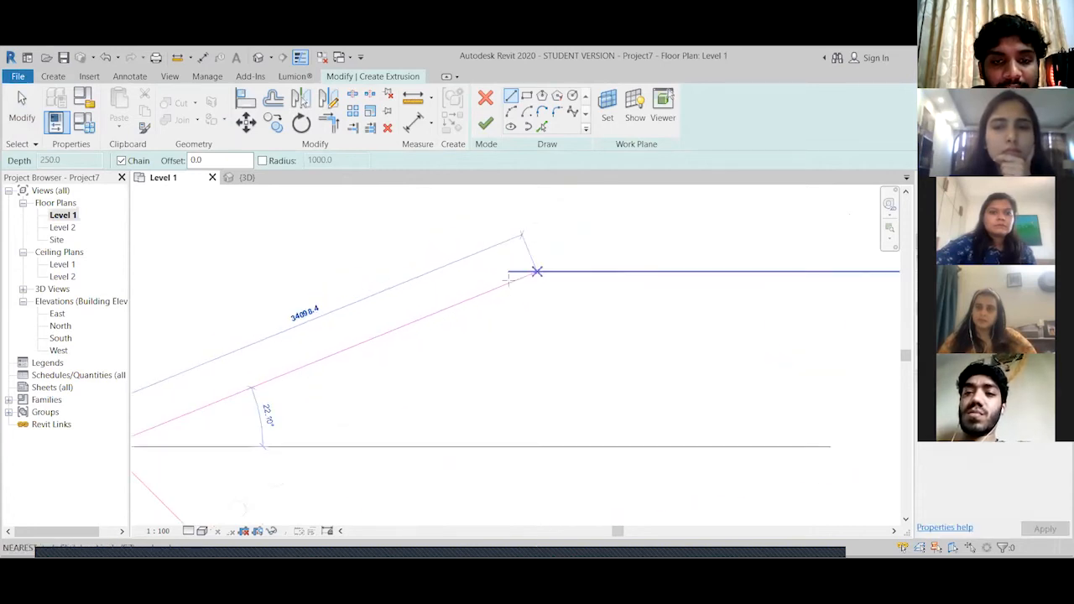
left_click(496, 265)
key("Escape")
scroll(417, 282, "down", 2)
scroll(417, 282, "down", 3)
key("Escape")
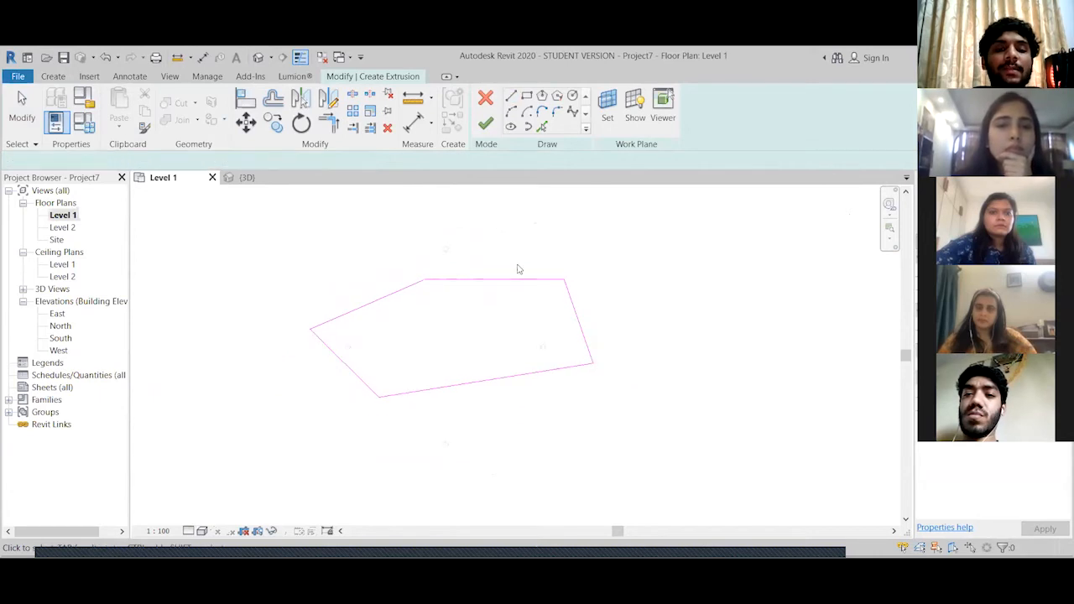
Try to finish the extrusion sketch, show the highlighted open corner, and return to sketching
left_click(485, 125)
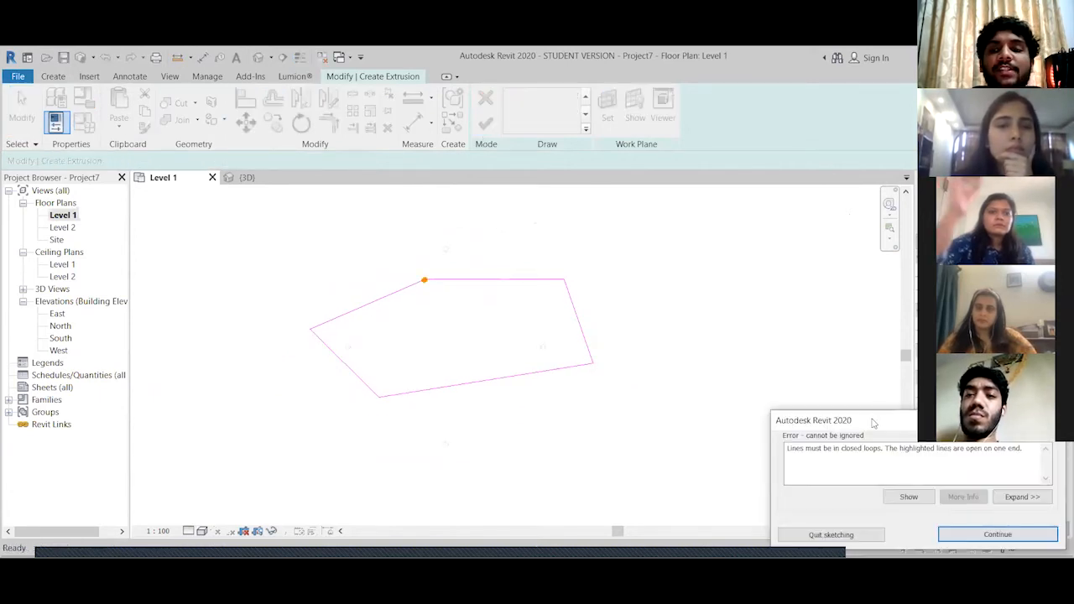
left_click_drag(670, 258, 822, 260)
left_click(843, 262)
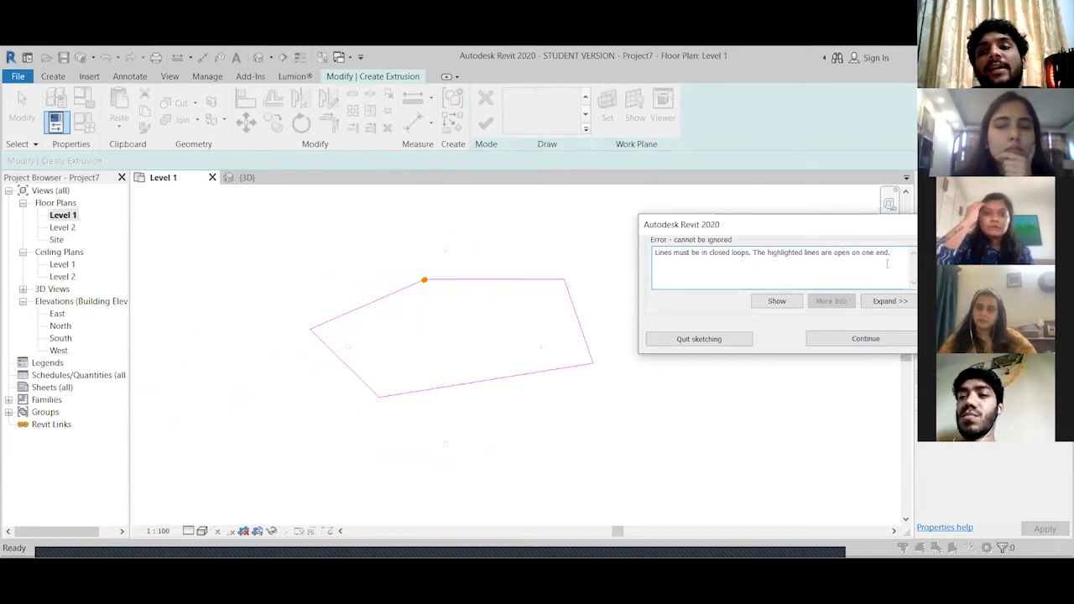
left_click(850, 344)
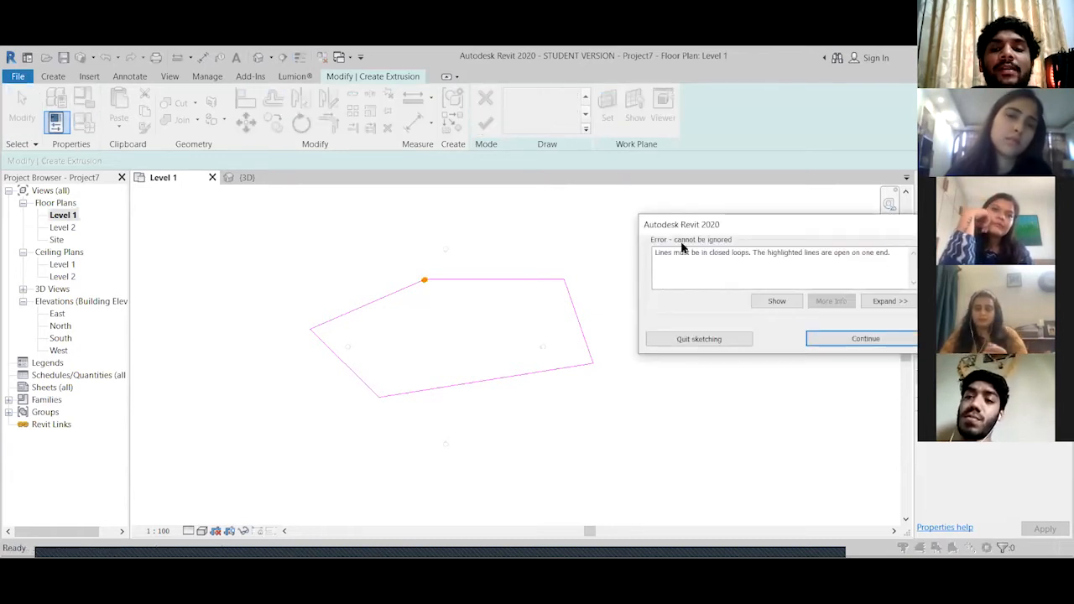
left_click(778, 301)
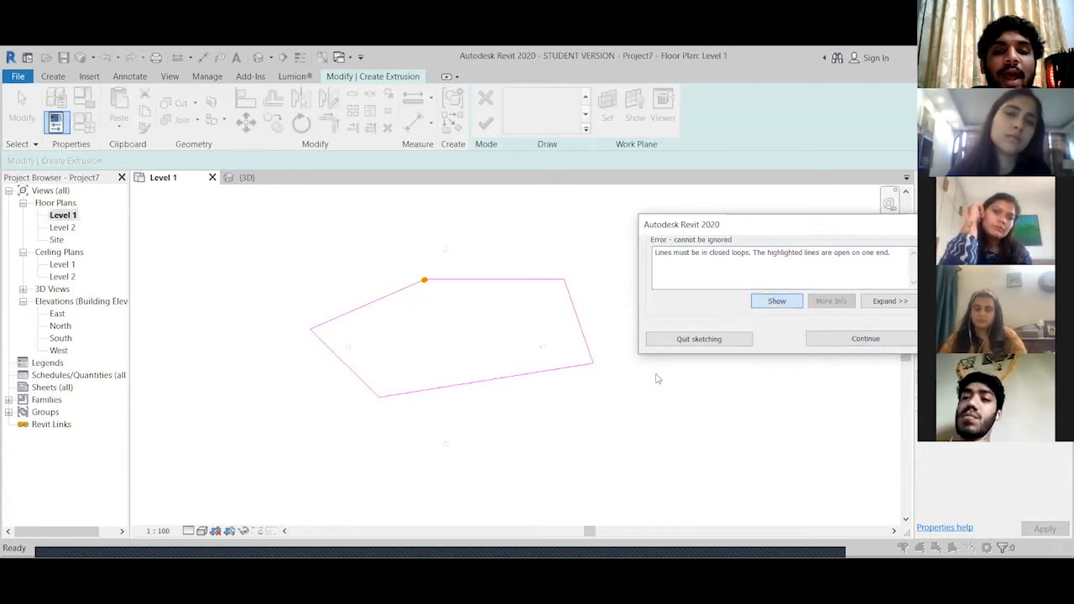
key("Return")
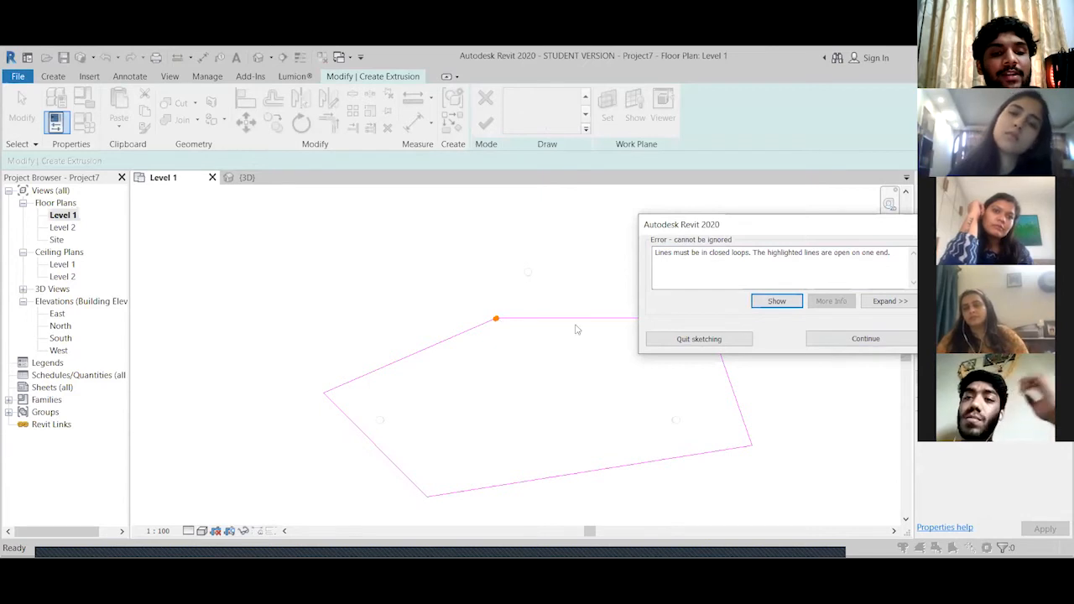
left_click(878, 347)
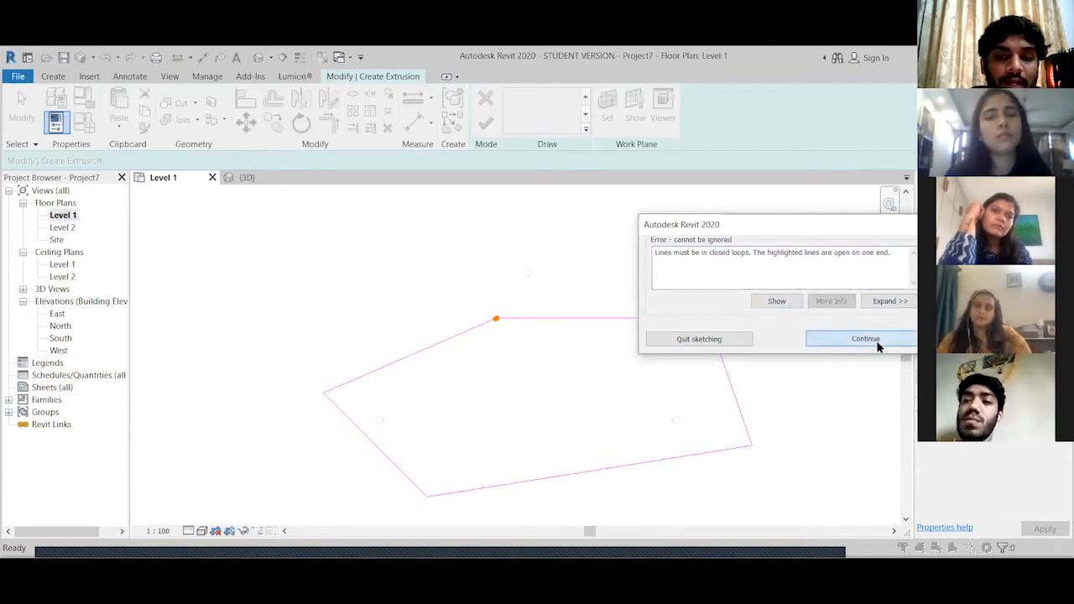
Move the line endpoints at the upper-left corner so the sloped edge and the upper edge cross
scroll(523, 307, "up", 3)
left_click(492, 330)
left_click_drag(495, 328, 498, 326)
left_click(475, 380)
scroll(476, 379, "down", 2)
left_click(472, 362)
mouse_move(486, 356)
left_mouse_down()
mouse_move(436, 337)
mouse_move(446, 363)
mouse_move(484, 352)
mouse_move(493, 374)
mouse_move(478, 340)
mouse_move(501, 321)
mouse_move(498, 340)
mouse_move(510, 313)
left_mouse_up()
scroll(487, 354, "up", 2)
scroll(494, 374, "up", 2)
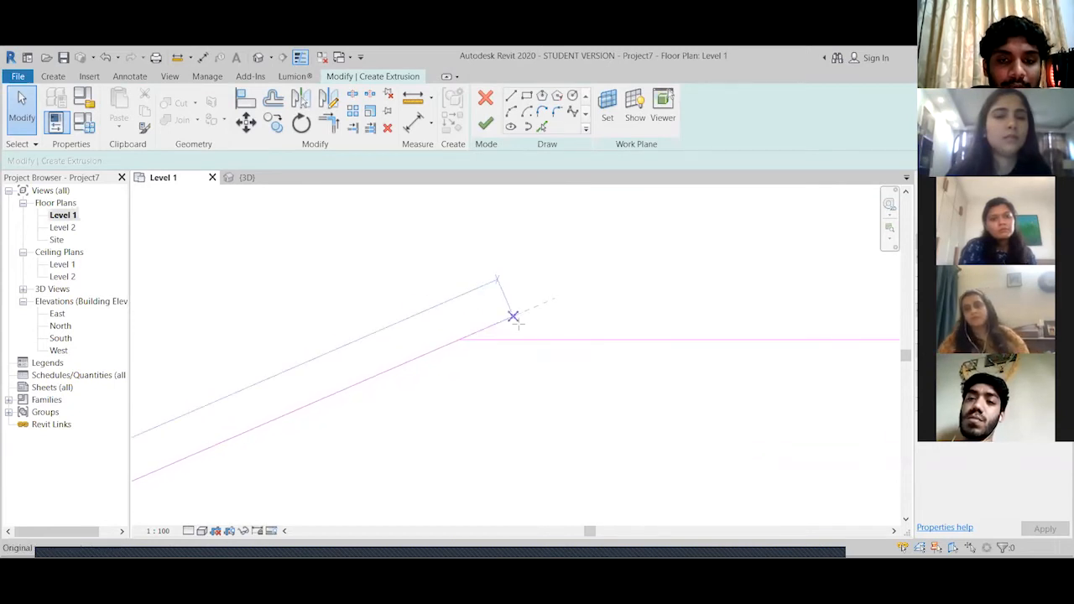
left_click(463, 342)
mouse_move(444, 341)
left_mouse_down()
mouse_move(495, 284)
mouse_move(495, 304)
mouse_move(537, 302)
left_mouse_up()
Try to finish the sketch and show the highlighted intersecting lines
scroll(372, 322, "down", 3)
scroll(466, 377, "down", 2)
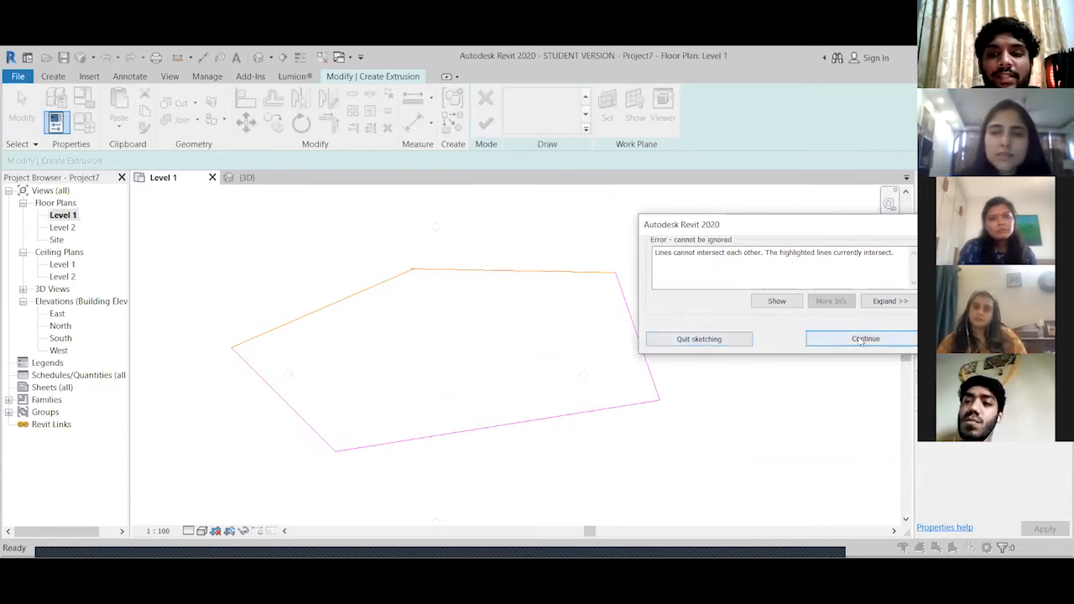
left_click(777, 300)
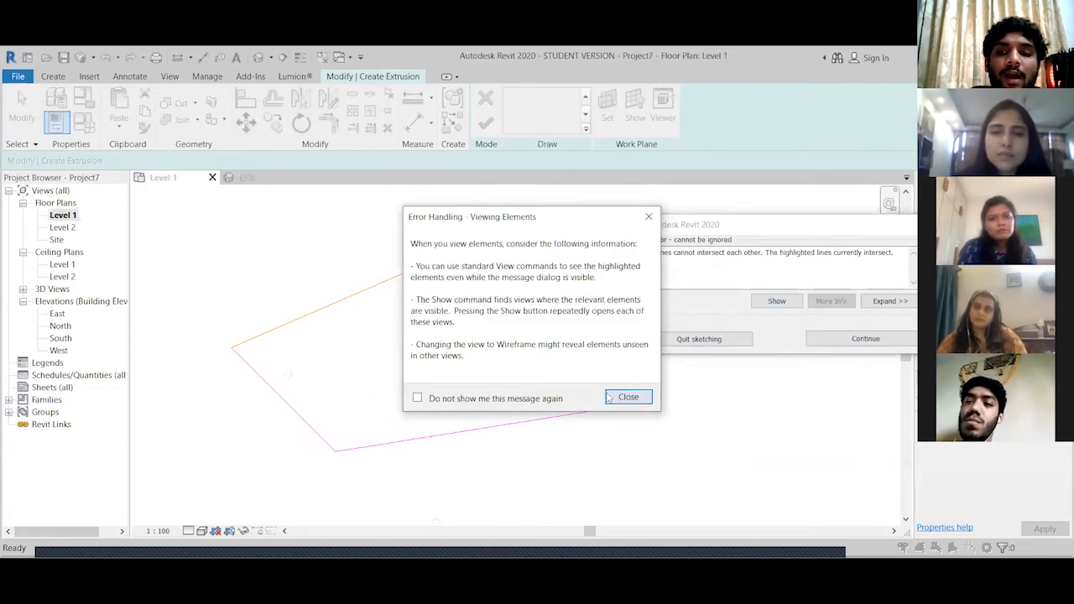
left_click(609, 398)
scroll(542, 317, "up", 3)
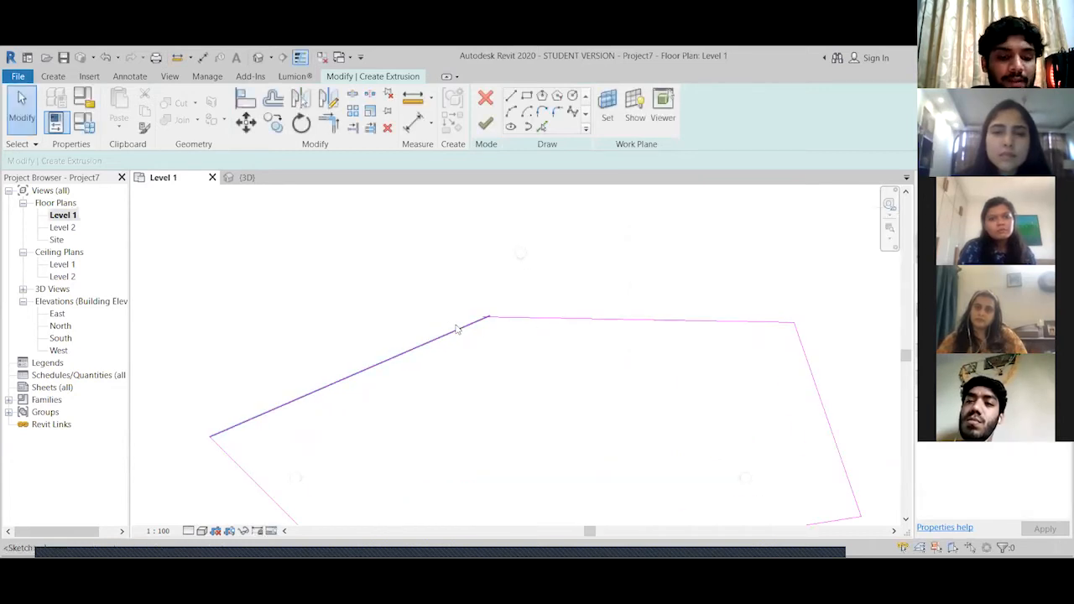
key("t")
key("r")
left_click(471, 323)
key("Escape")
key("Escape")
Join the sloped edge and the horizontal upper edge endpoint to endpoint at the outline's upper-left corner
left_click(487, 318)
mouse_move(485, 317)
left_mouse_down()
mouse_move(475, 321)
mouse_move(490, 322)
left_mouse_up()
left_click(451, 320)
left_click(426, 375)
left_click(429, 375)
scroll(536, 340, "up", 2)
left_click(455, 304)
left_click_drag(458, 303, 461, 311)
left_click(459, 362)
scroll(460, 362, "down", 5)
middle_click_drag(459, 361, 422, 334)
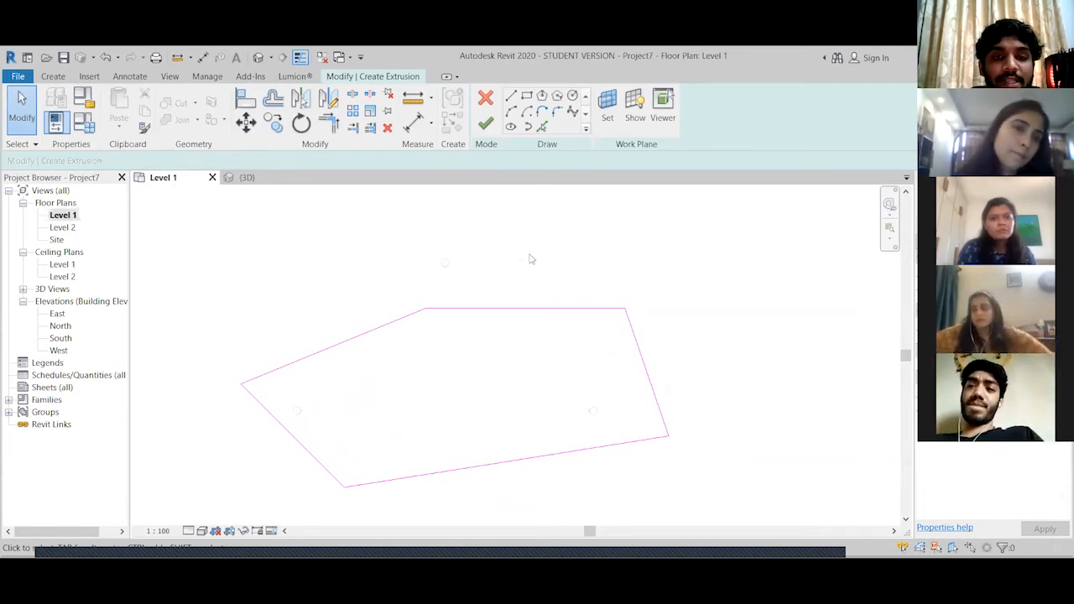
Draw a line about 5000 long directly over the outline's upper edge and dismiss the warning
left_click(510, 95)
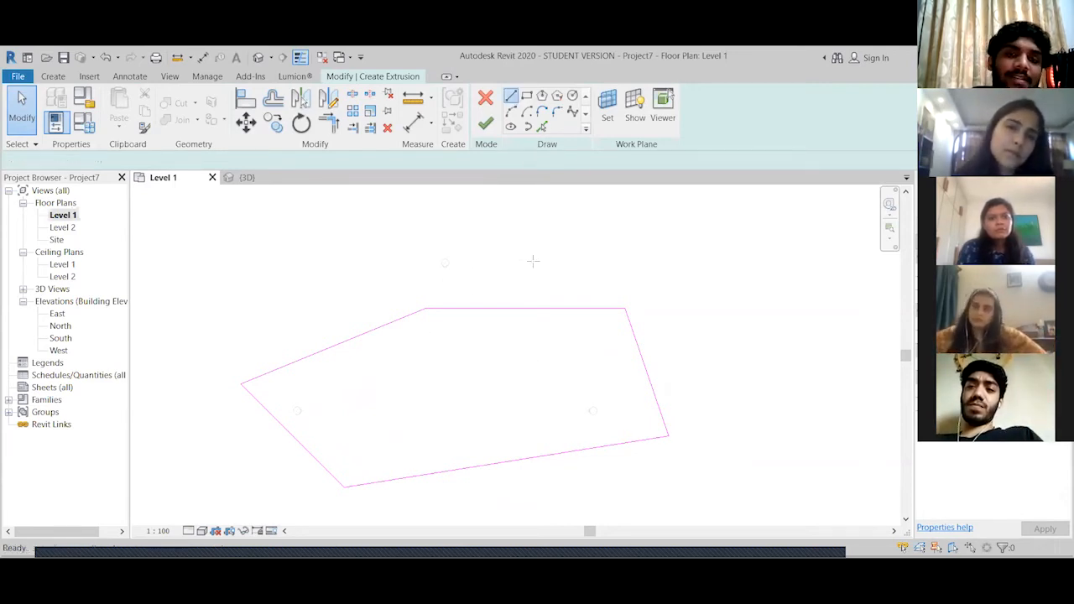
left_click(520, 308)
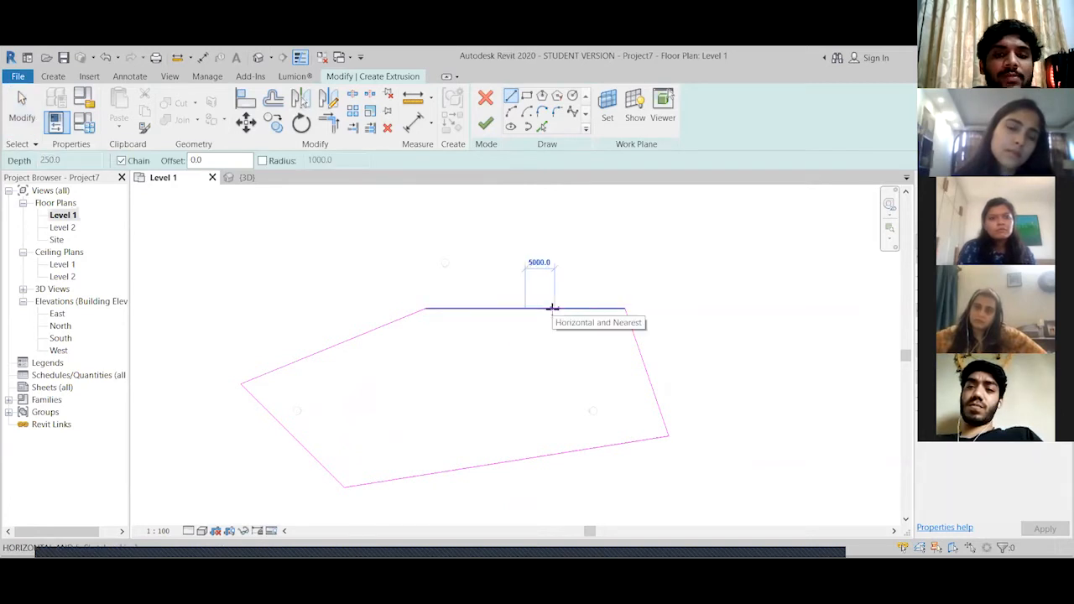
left_click(552, 309)
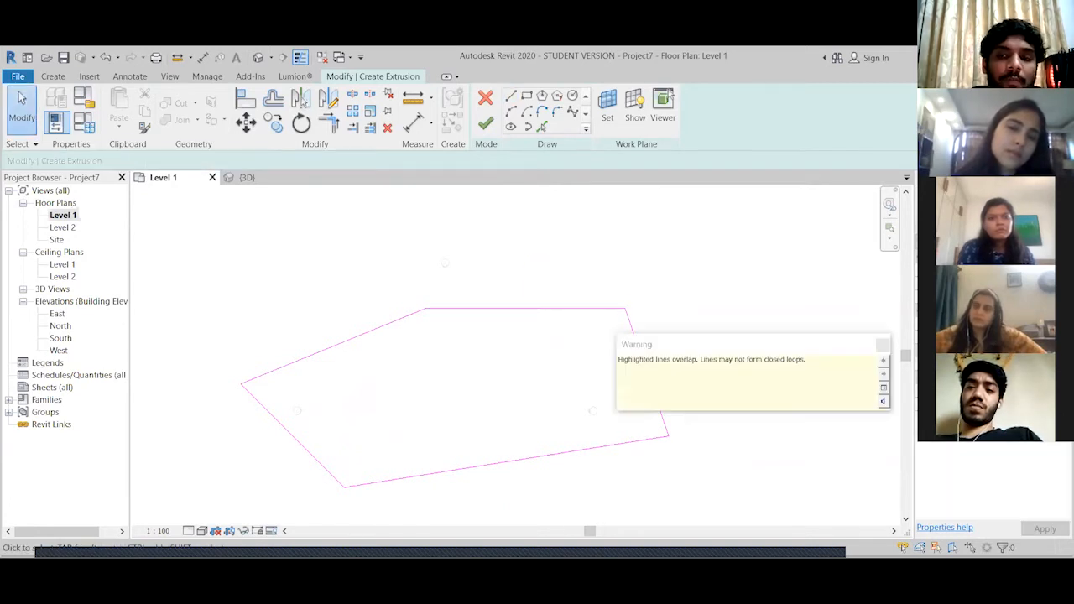
left_click(883, 343)
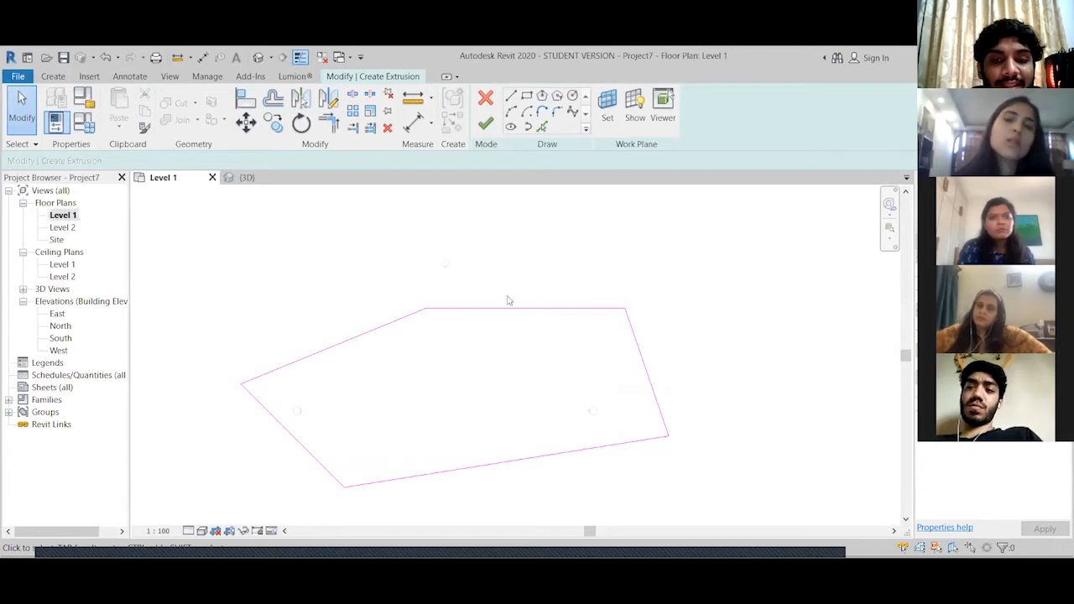
left_click(535, 310)
left_click(489, 273)
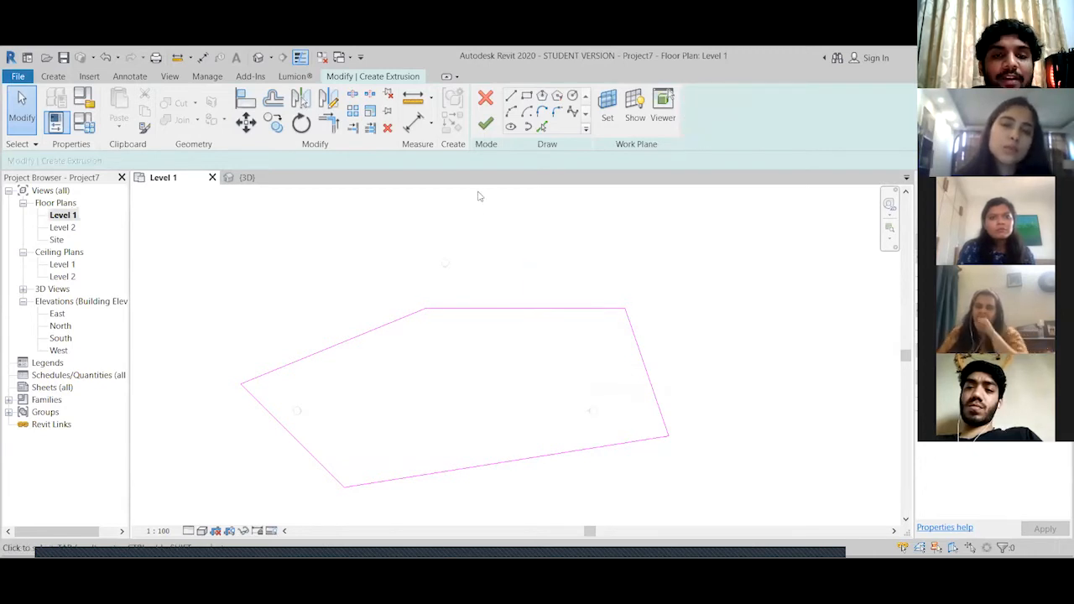
Try to finish the sketch with the overlap in place, return to it, and delete the short overlapping line
left_click(485, 125)
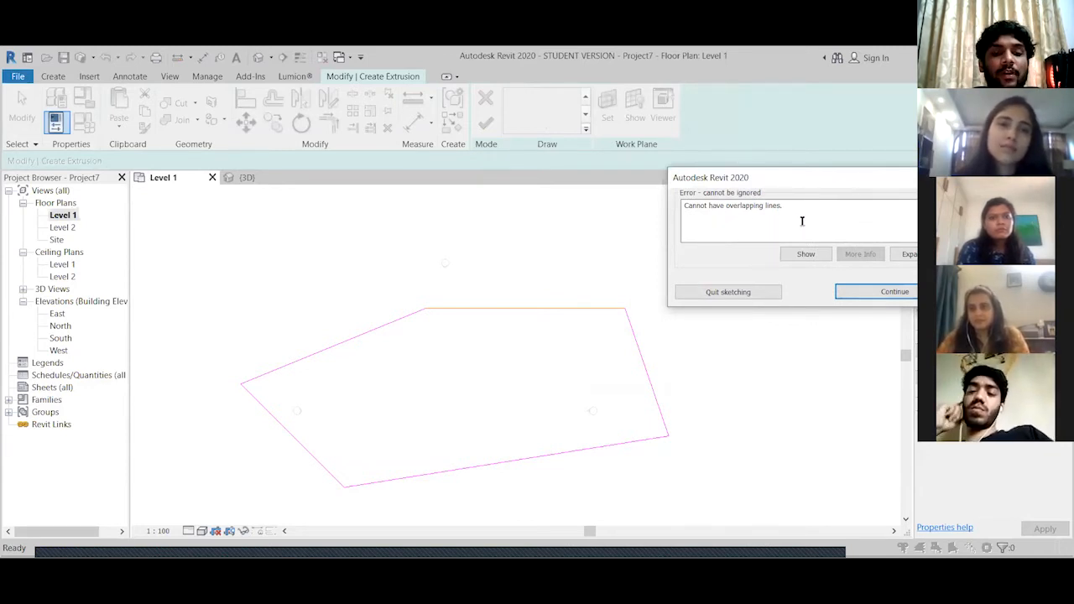
left_click(894, 292)
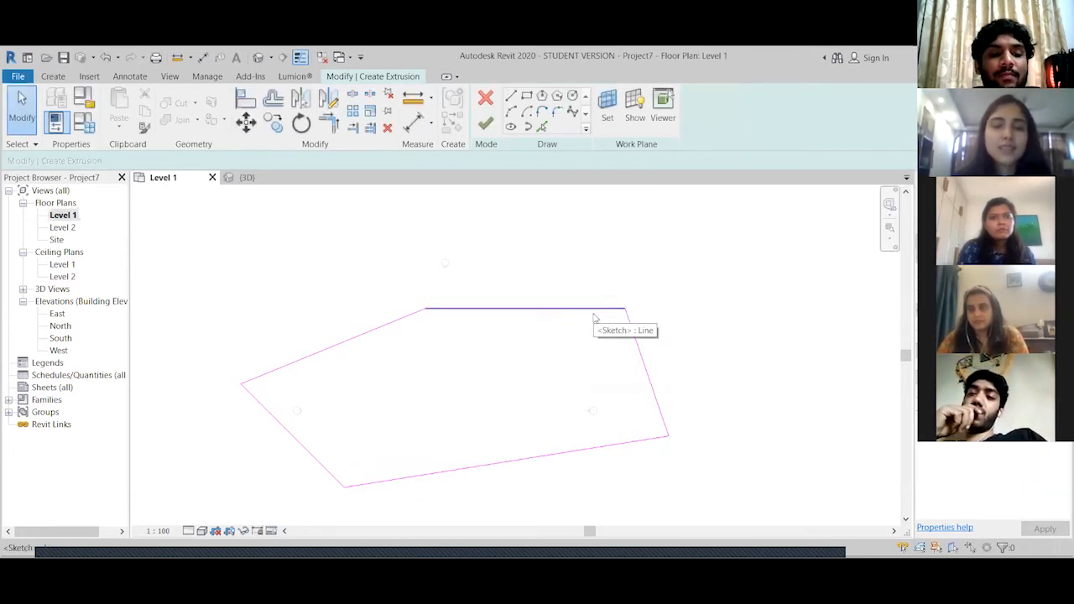
scroll(579, 316, "up", 2)
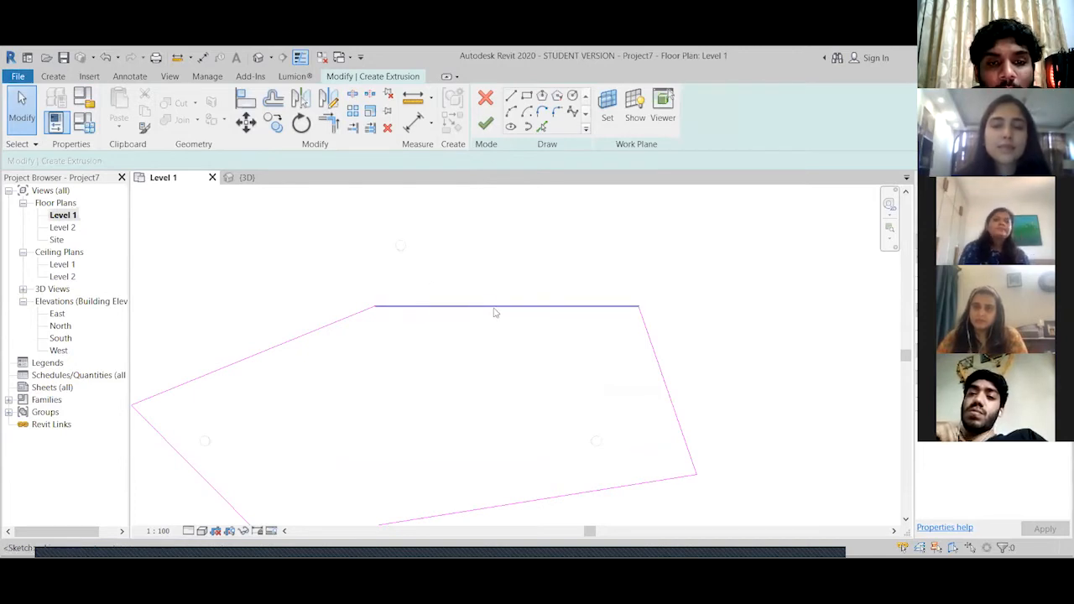
left_click(538, 307)
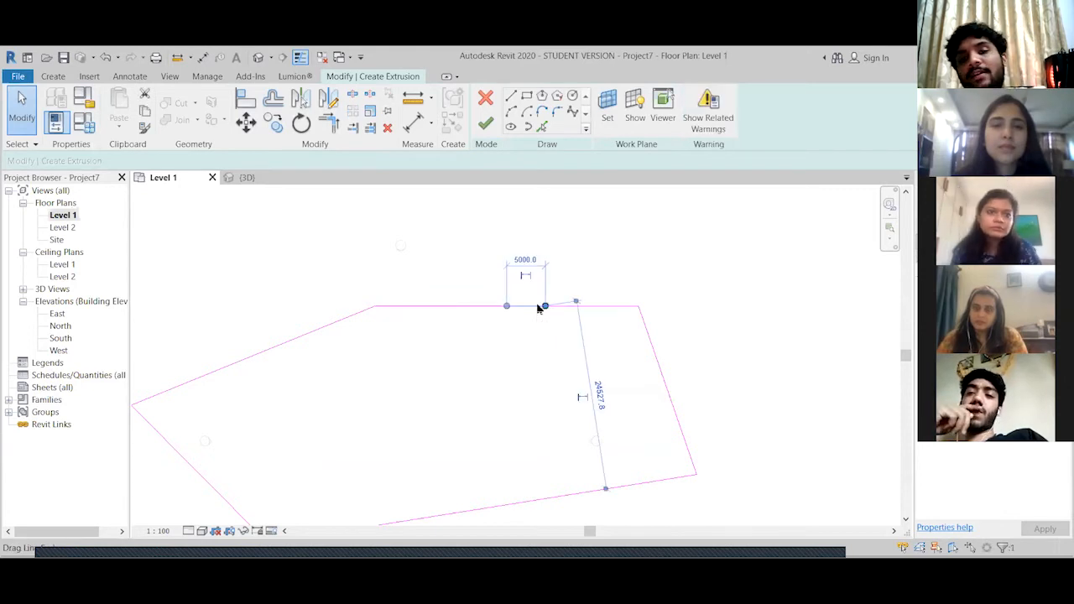
key("Delete")
scroll(526, 297, "down", 2)
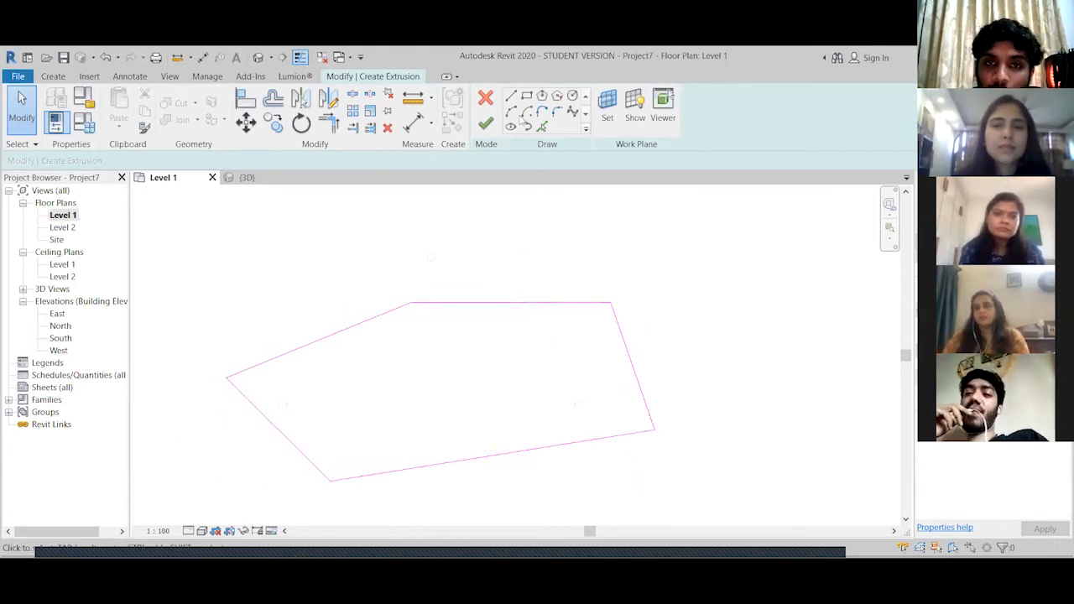
Draw another line, about 6000 long, over the outline's upper edge and dismiss the warning
left_click(510, 96)
left_click(499, 302)
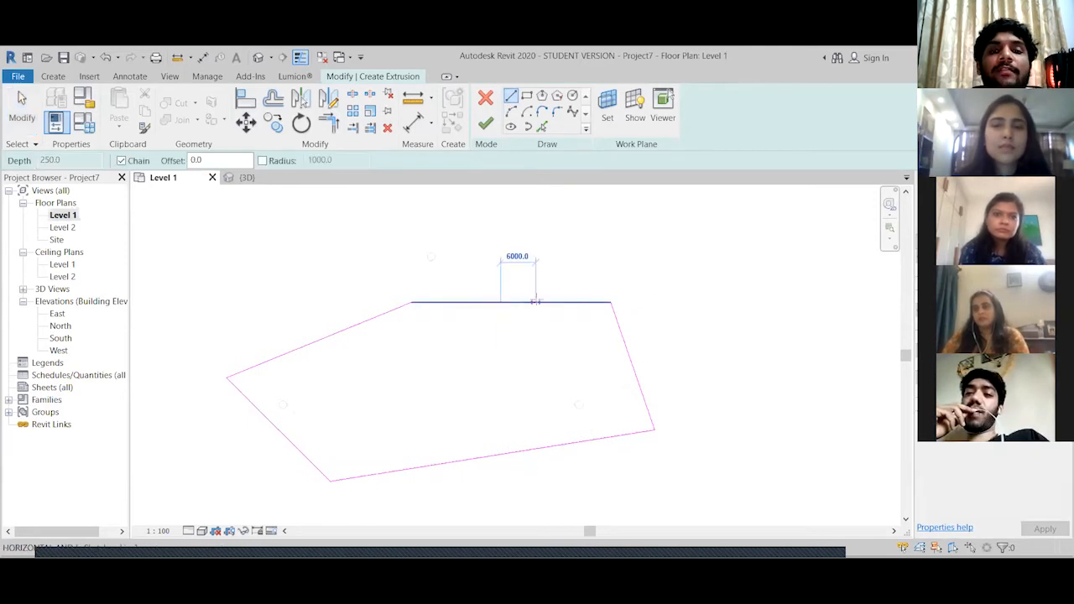
left_click(535, 300)
key("Escape")
key("Escape")
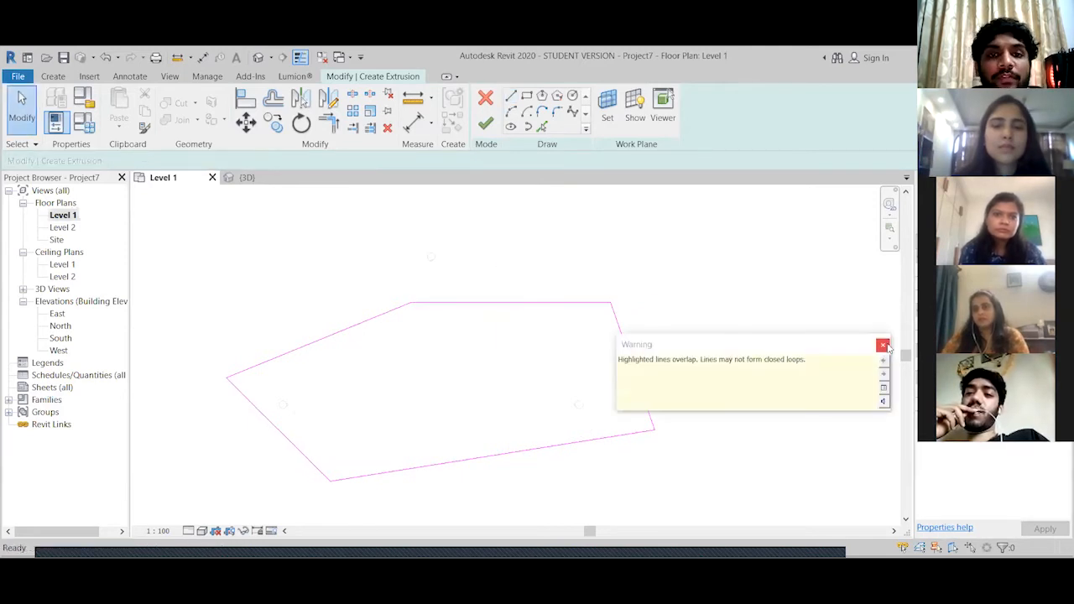
left_click(884, 346)
Try again to finish the sketch and delete the second overlapping line from the upper edge
left_click(485, 124)
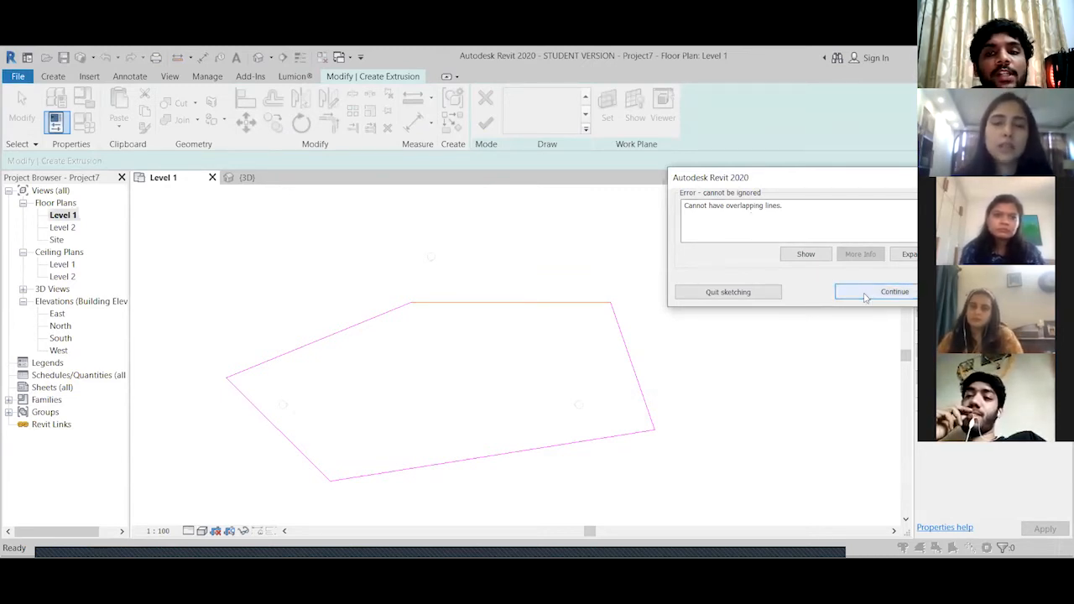
key("Return")
left_click_drag(446, 263, 566, 336)
key("Delete")
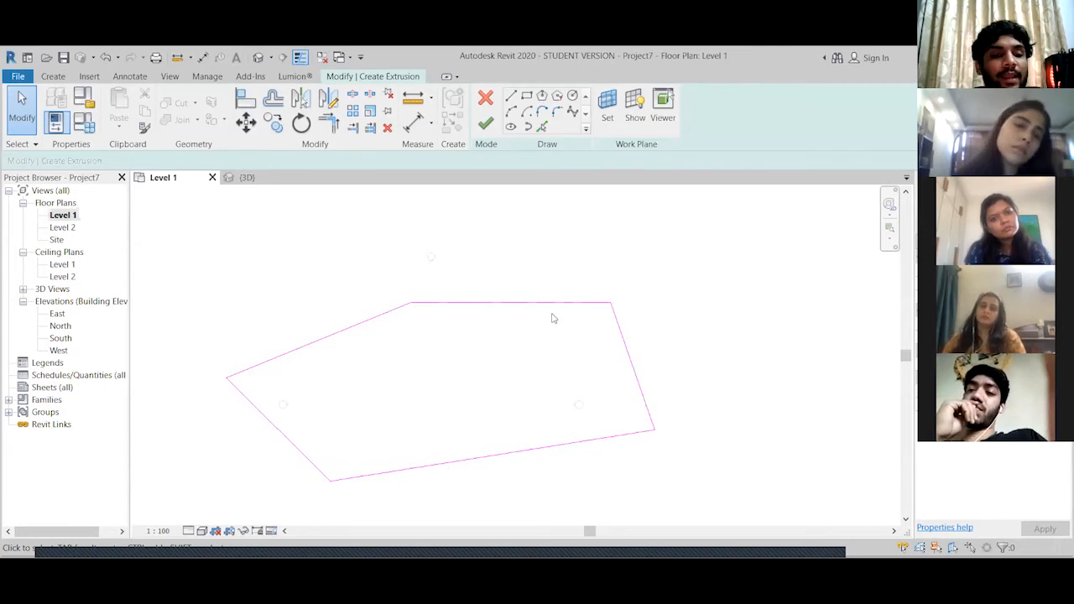
Draw a circle inside the five-sided outline, below its upper-left corner, without touching the edges
left_click(571, 94)
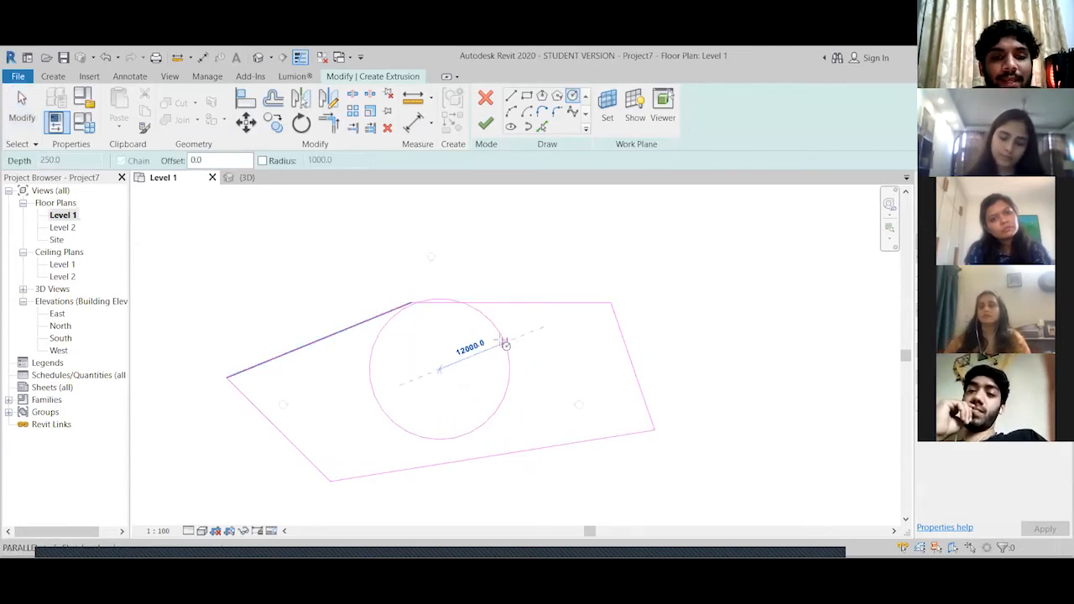
left_click(481, 340)
key("Escape")
key("Escape")
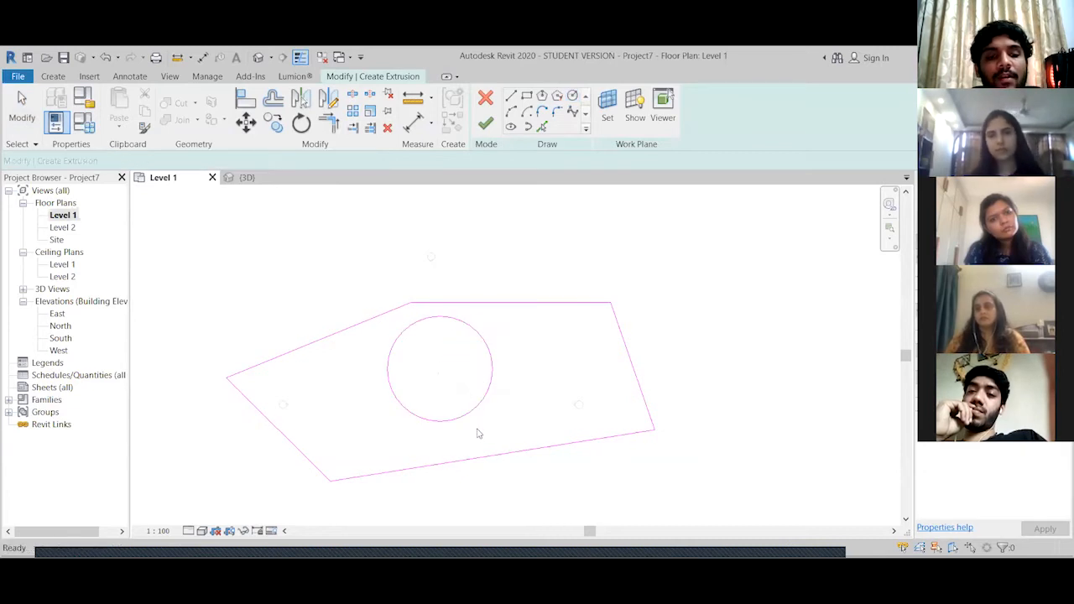
Finish the extrusion sketch with the circle inside the five-sided outline, complete the in-place model and inspect it in 3D
middle_click_drag(477, 432, 463, 393)
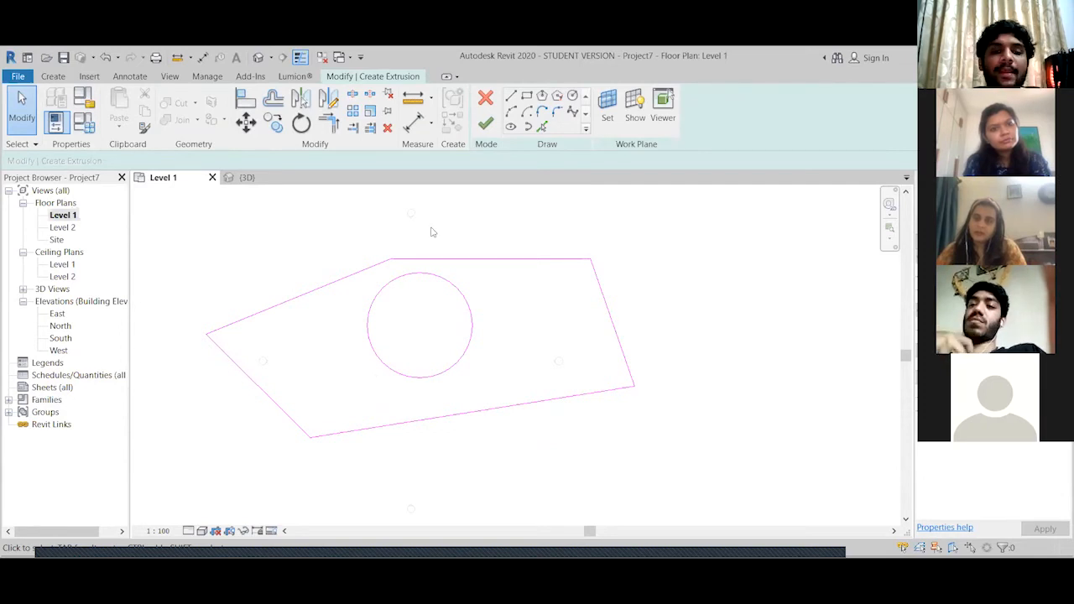
left_click(485, 123)
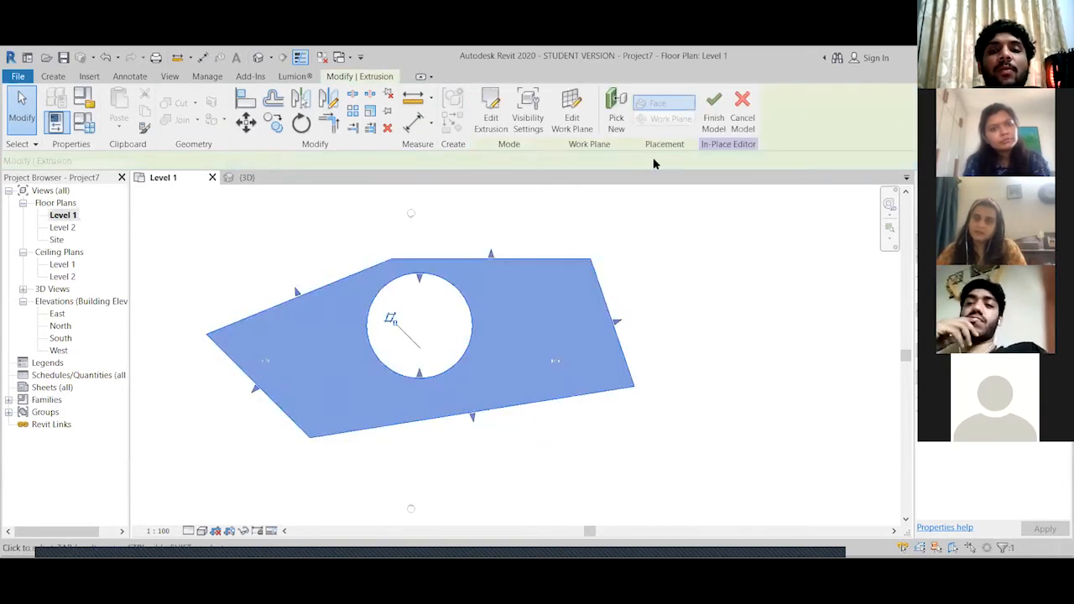
left_click(713, 117)
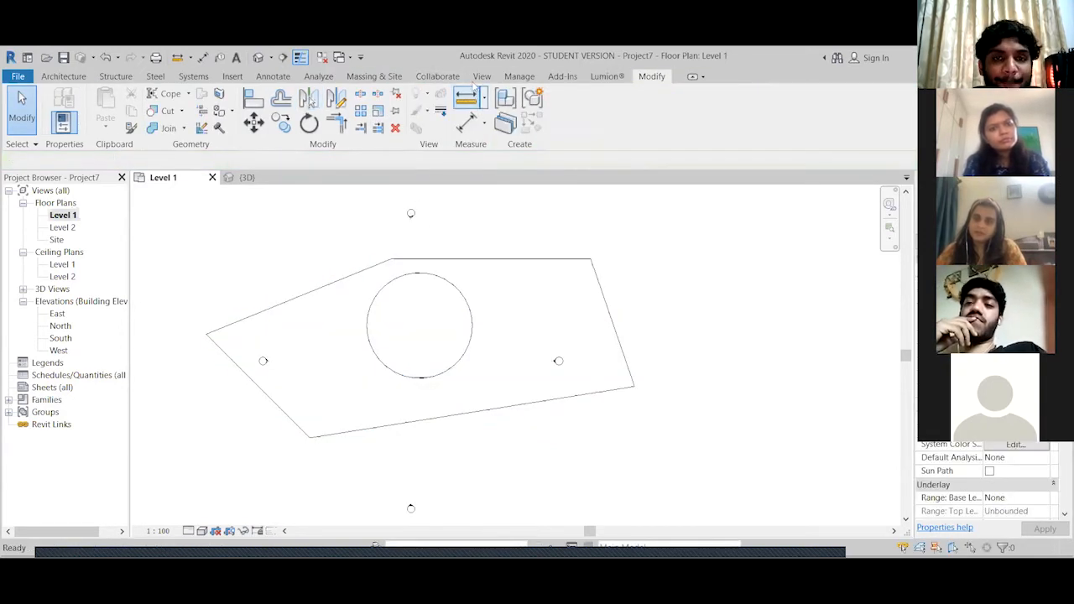
left_click(482, 75)
left_click(396, 105)
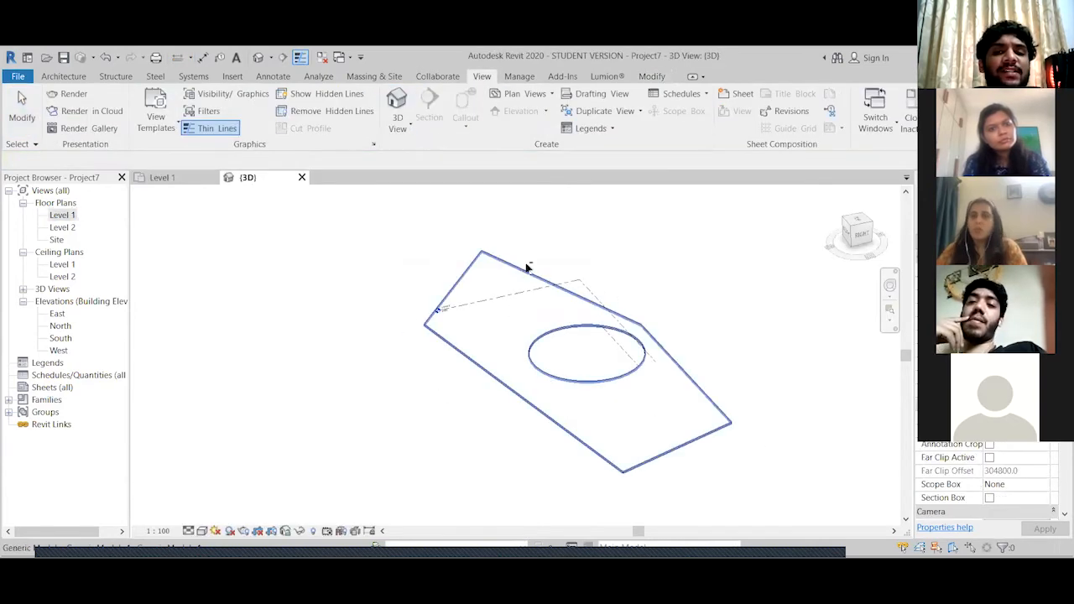
left_click(527, 316)
key("Escape")
Return to the Level 1 plan and create another in-place model in the Generic Models category
double_click(59, 219)
scroll(269, 264, "down", 2)
middle_click_drag(269, 264, 366, 377)
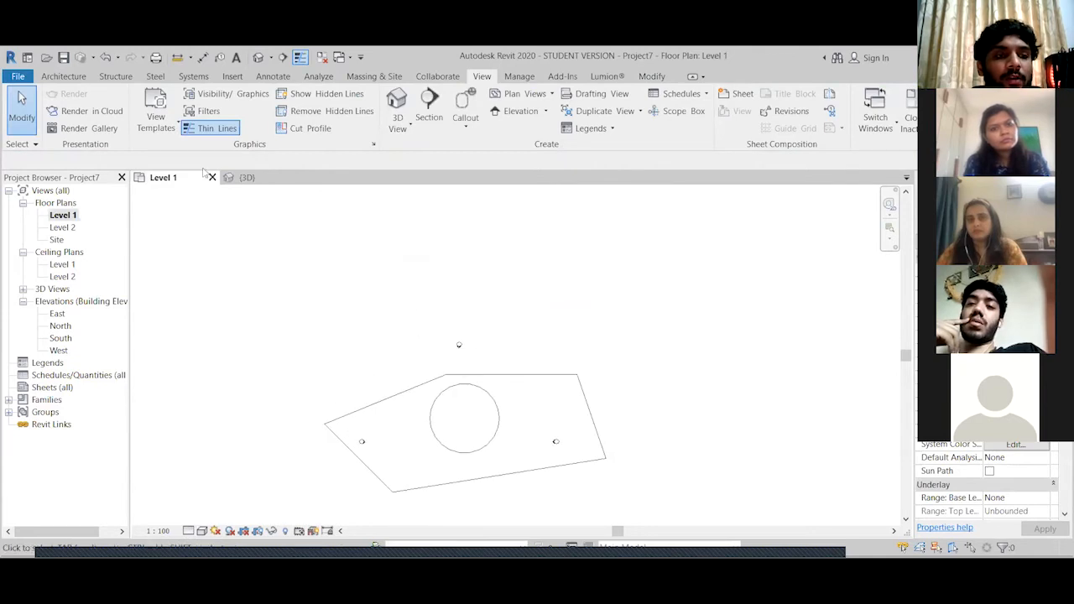
left_click(63, 76)
left_click(167, 125)
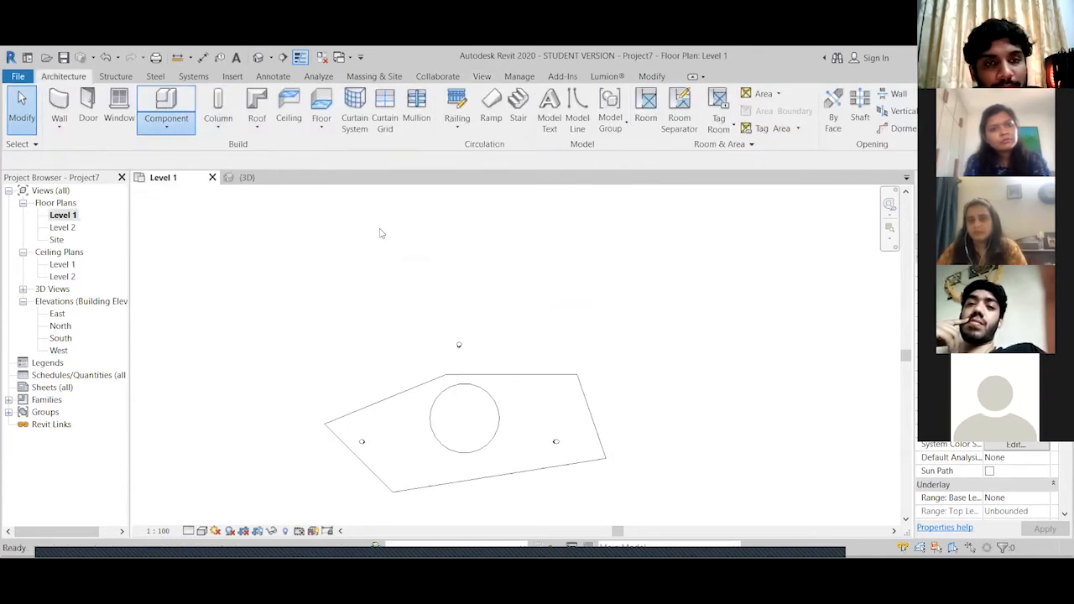
left_click(151, 345)
left_click(220, 486)
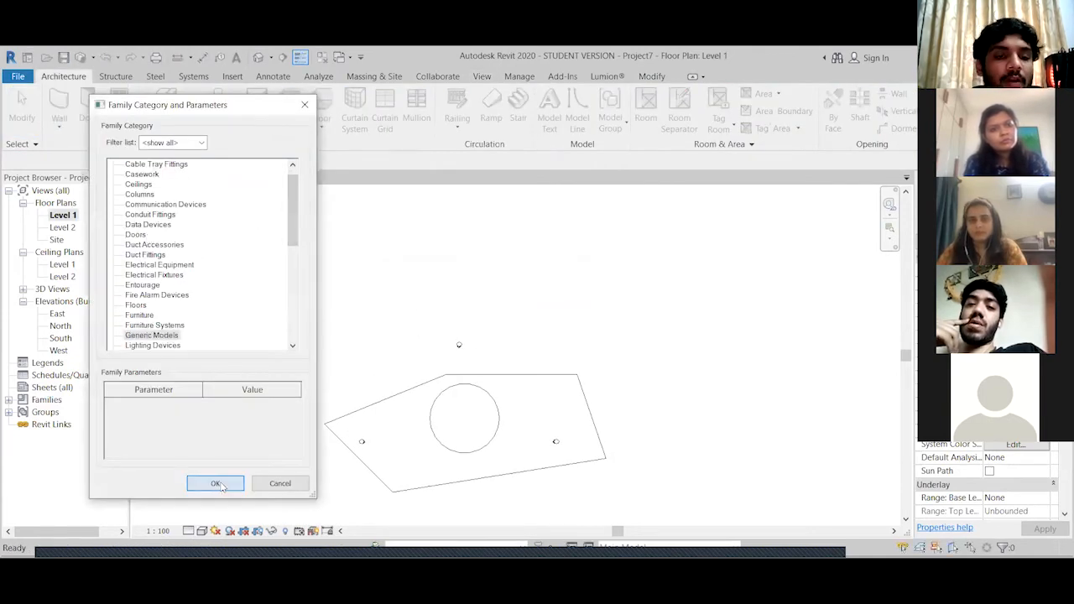
Start an extrusion and sketch two separate rectangles above the five-sided slab, a small one and a taller one
left_click(125, 109)
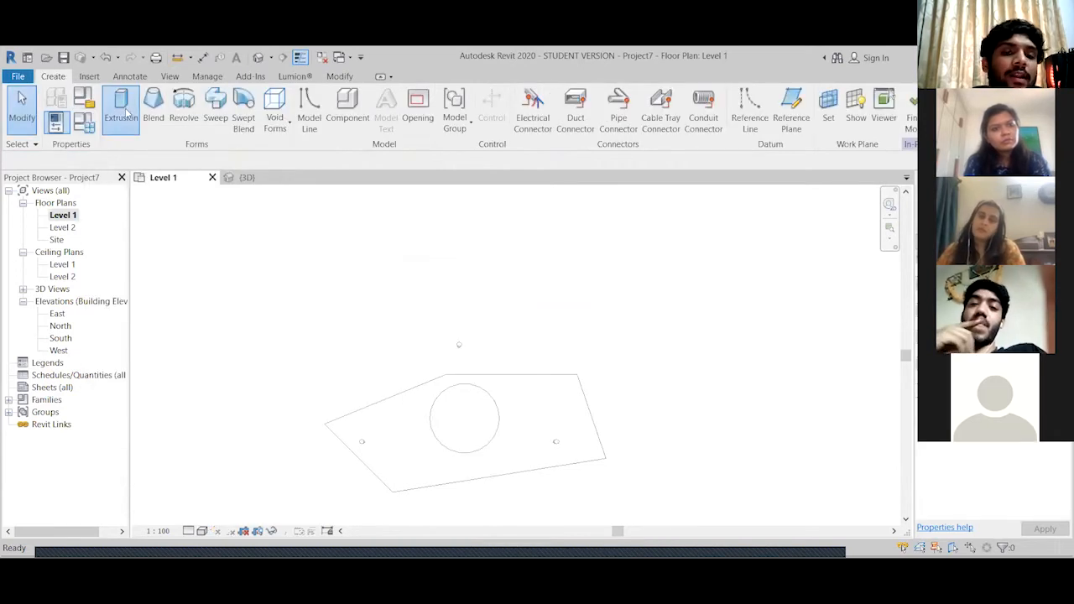
left_click(527, 98)
left_click(281, 226)
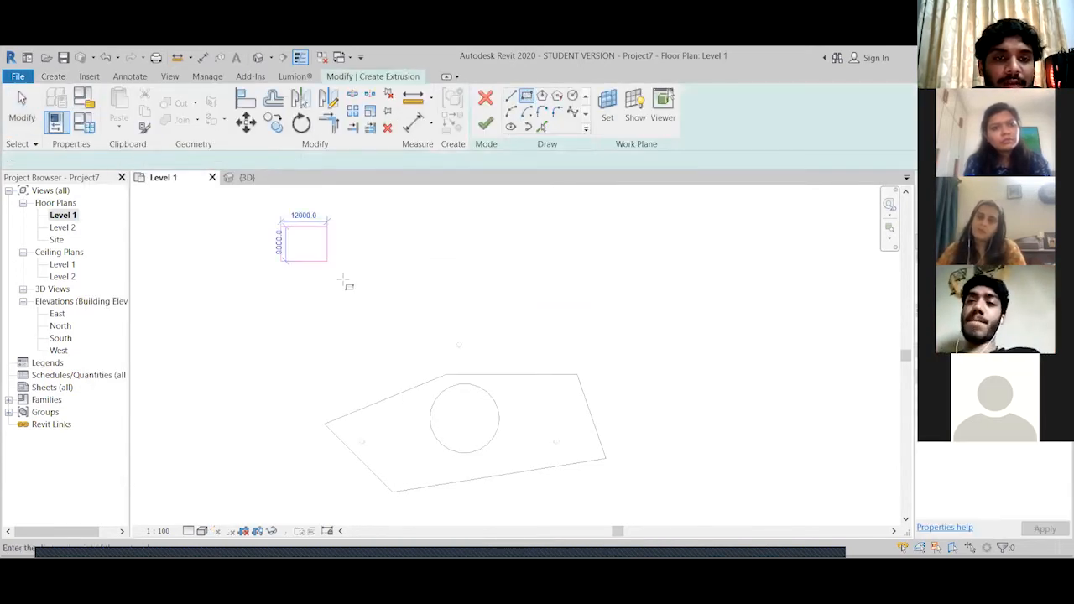
left_click(342, 280)
left_click(515, 210)
left_click(584, 346)
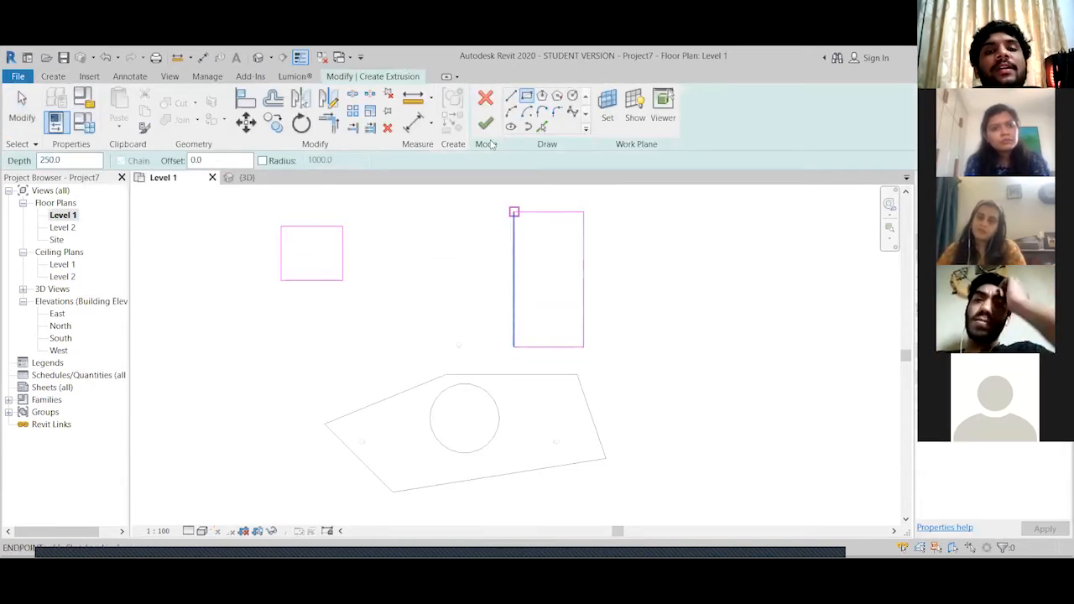
key("Escape")
key("Escape")
scroll(475, 366, "down", 2)
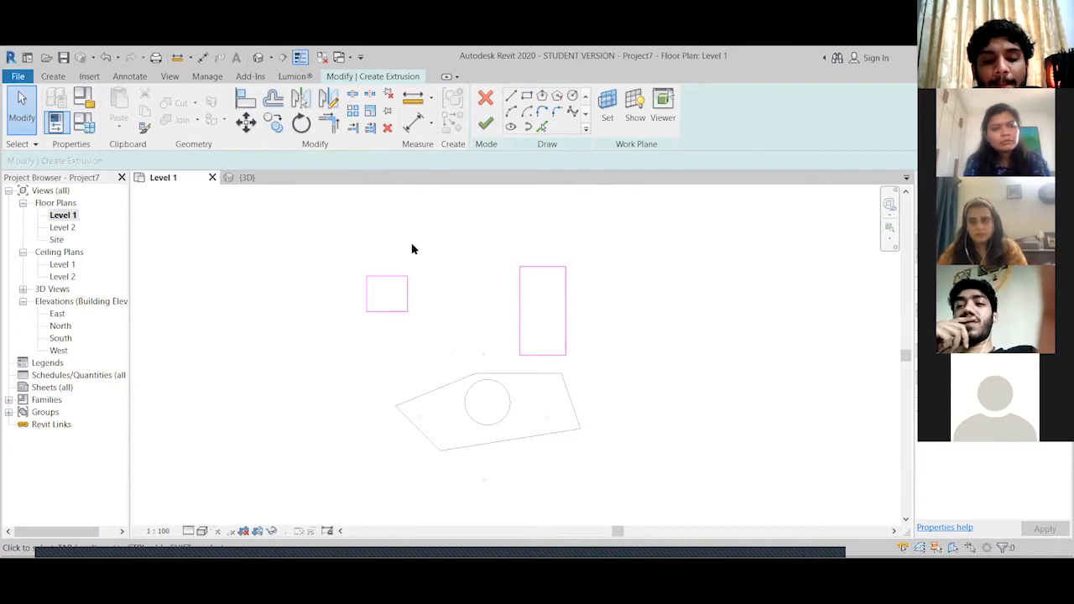
Finish the two-rectangle extrusion sketch, complete the in-place model and show it in the 3D view
left_click(485, 123)
left_click(713, 110)
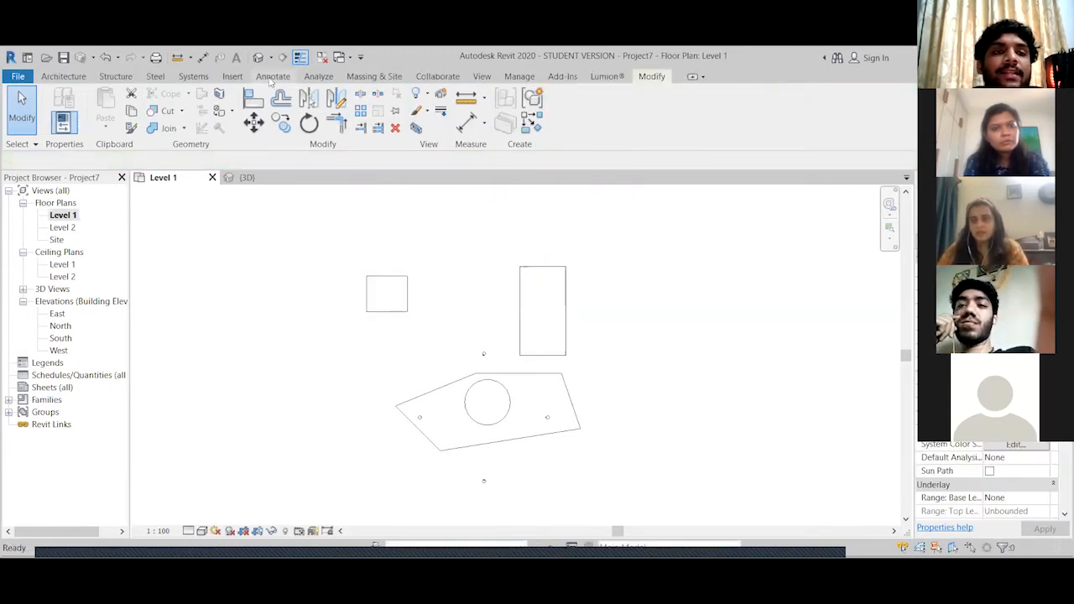
left_click(480, 77)
left_click(397, 109)
Move the five-sided slab away from the rectangular extrusion in the 3D view
middle_click_drag(472, 294, 206, 329, "shift")
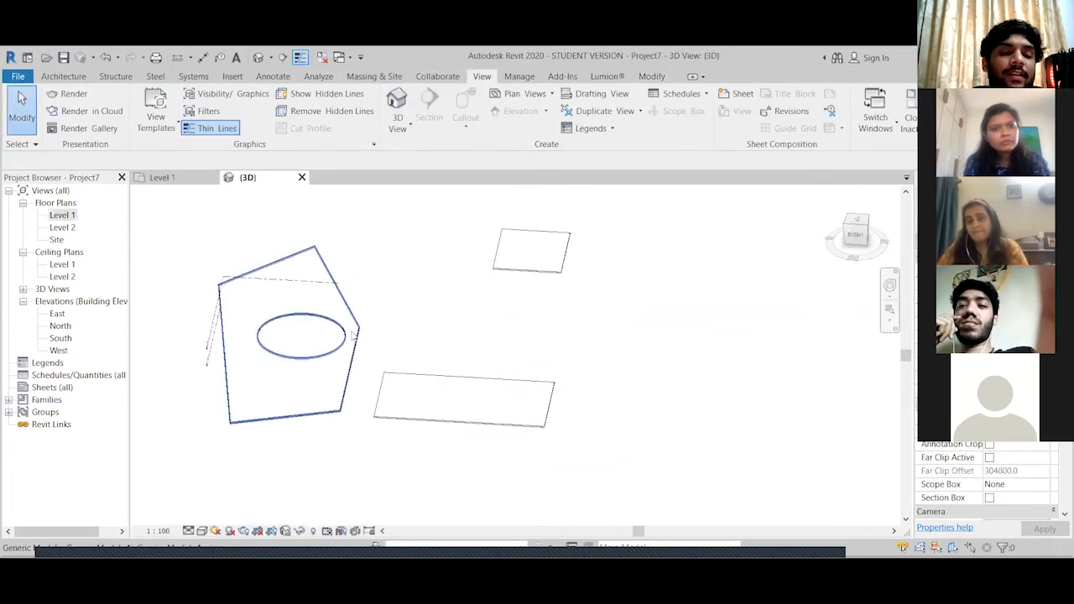
left_click(355, 338)
scroll(327, 396, "down", 2)
middle_click_drag(336, 403, 435, 378)
left_click_drag(435, 378, 276, 362)
Shift the two-rectangle model away from the slab and stretch its height upward to a depth of about 15417
left_click(480, 384)
left_click_drag(480, 383, 562, 407)
middle_click_drag(561, 407, 514, 398, "shift")
left_click_drag(565, 338, 564, 296)
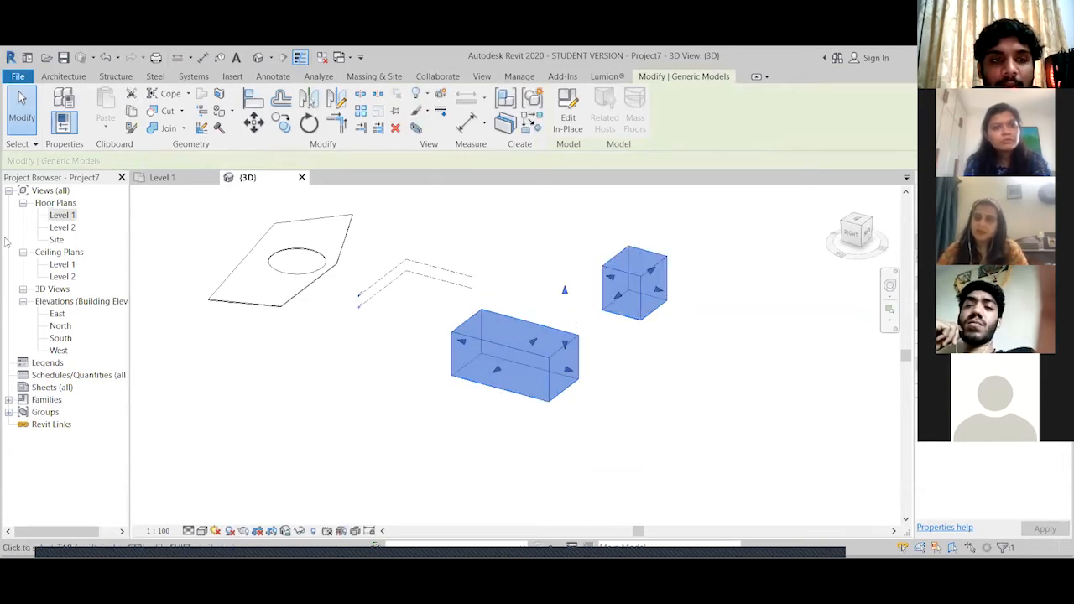
Select the rectangular extrusion repeatedly in the Level 1 plan to check whether its two blocks act as one object, and return to 3D
double_click(66, 215)
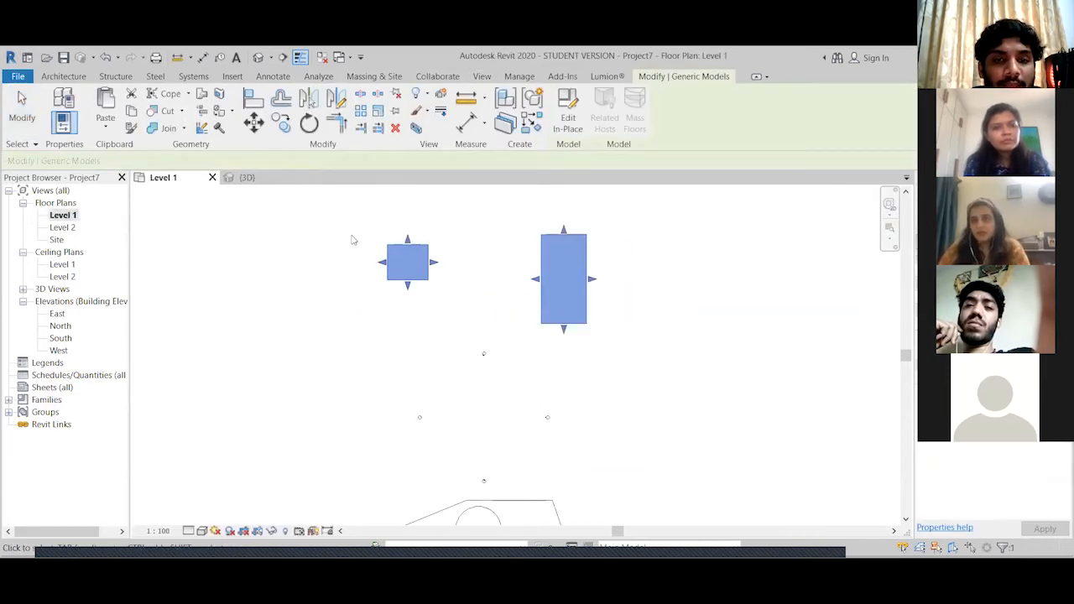
key("Escape")
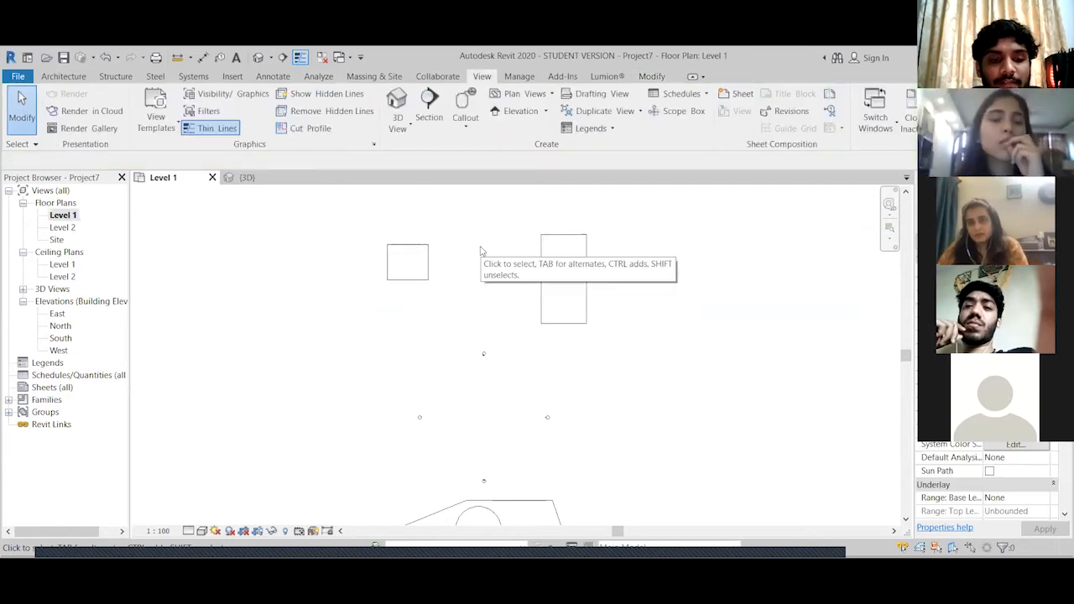
left_click(420, 266)
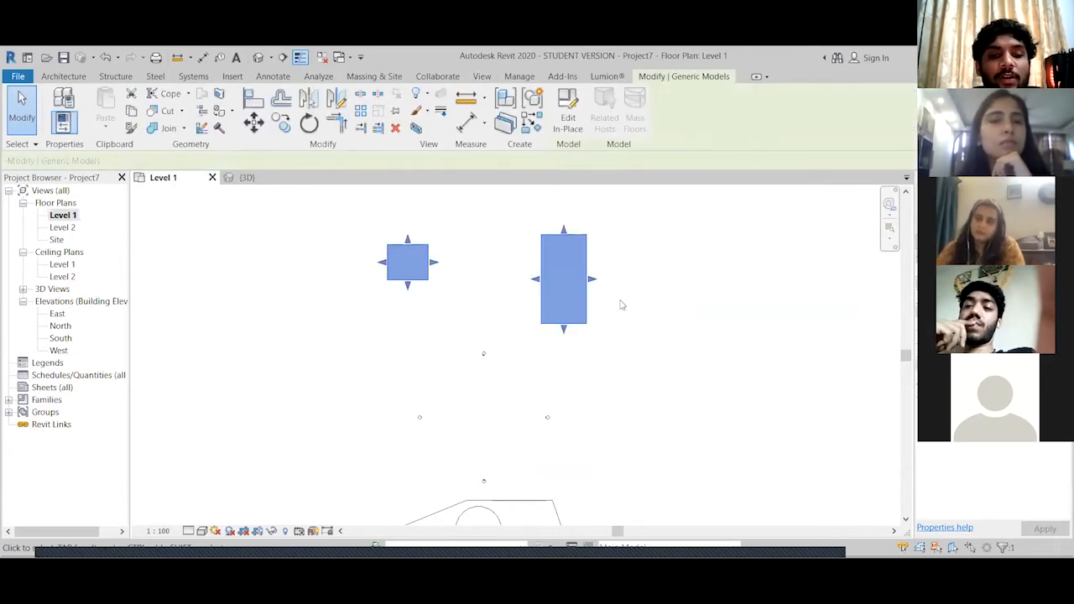
key("Escape")
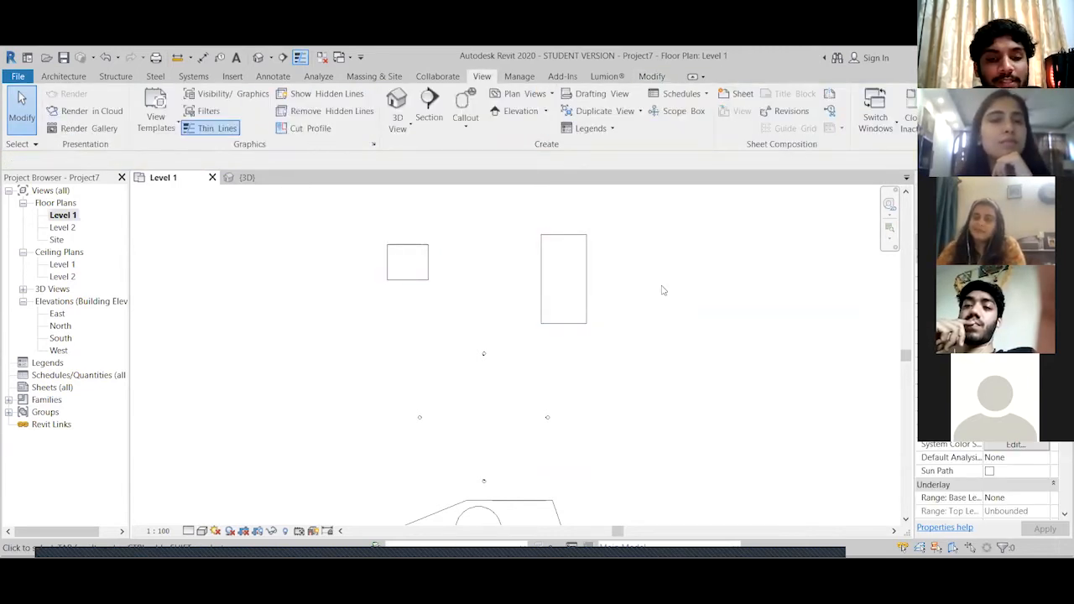
left_click(428, 268)
scroll(463, 308, "down", 3)
middle_click_drag(465, 295, 455, 236)
key("Escape")
scroll(461, 397, "up", 2)
scroll(464, 422, "down", 3)
left_click(397, 107)
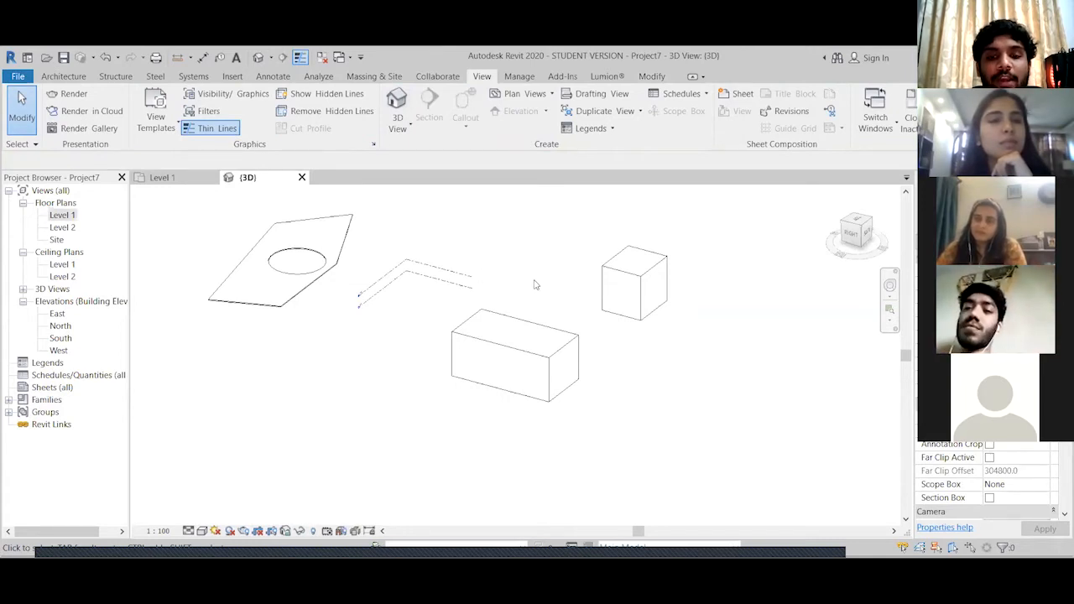
In the Level 1 plan, widen the taller block toward the small one and shift its lower and upper edges upward
double_click(62, 215)
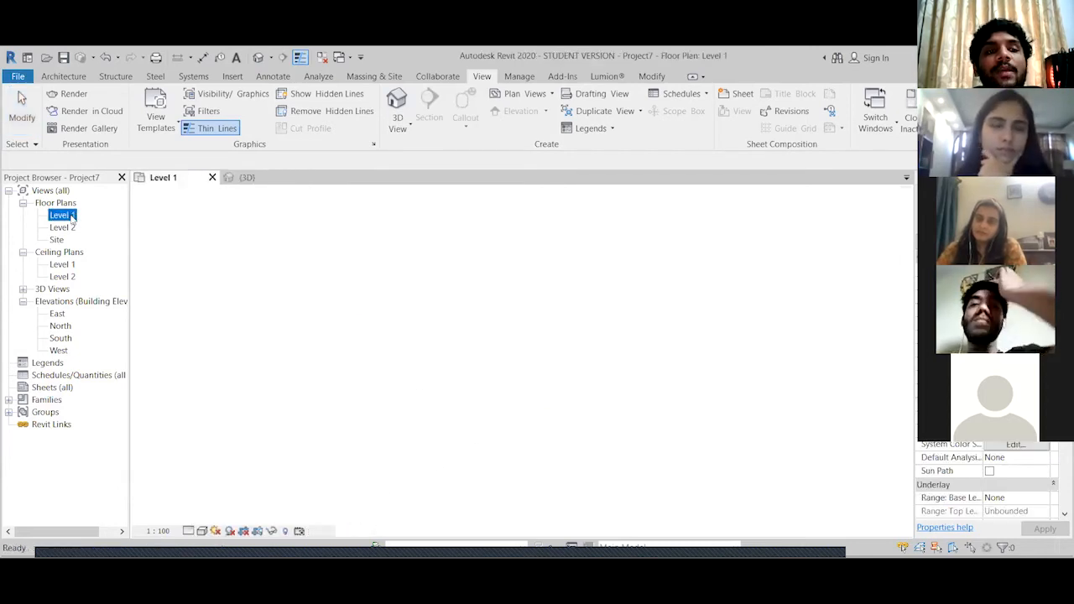
left_click(562, 296)
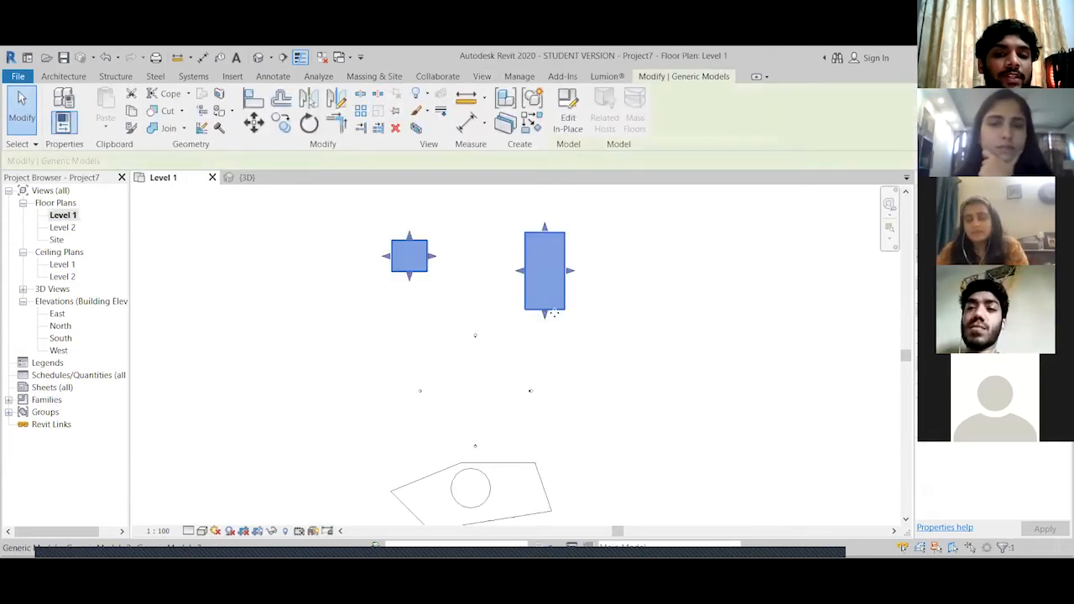
left_click_drag(518, 271, 451, 271)
left_click_drag(508, 314, 509, 265)
left_click_drag(508, 226, 507, 198)
left_click(554, 376)
Edit the extrusion in place, delete the small rectangle from its sketch, and finish both the sketch and the model
scroll(515, 350, "up", 4)
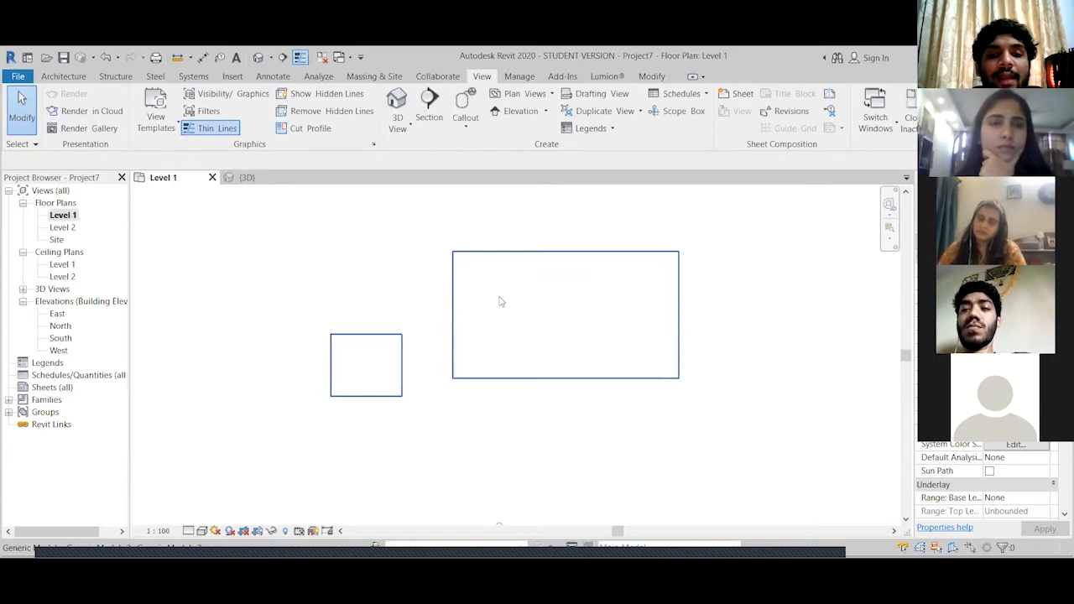
left_click(499, 301)
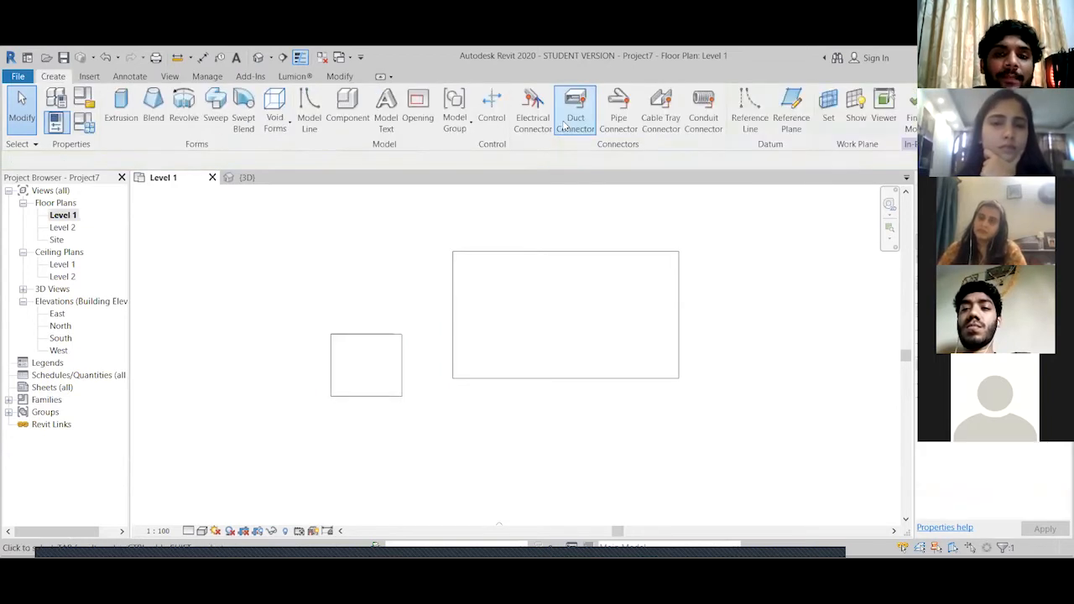
left_click(567, 122)
left_click(498, 257)
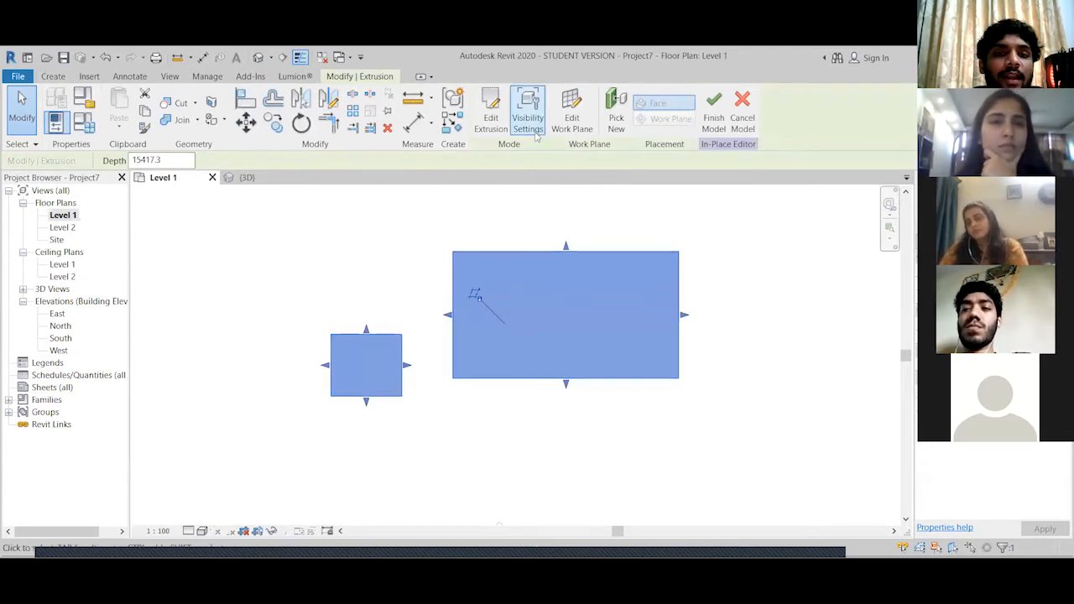
left_click(501, 126)
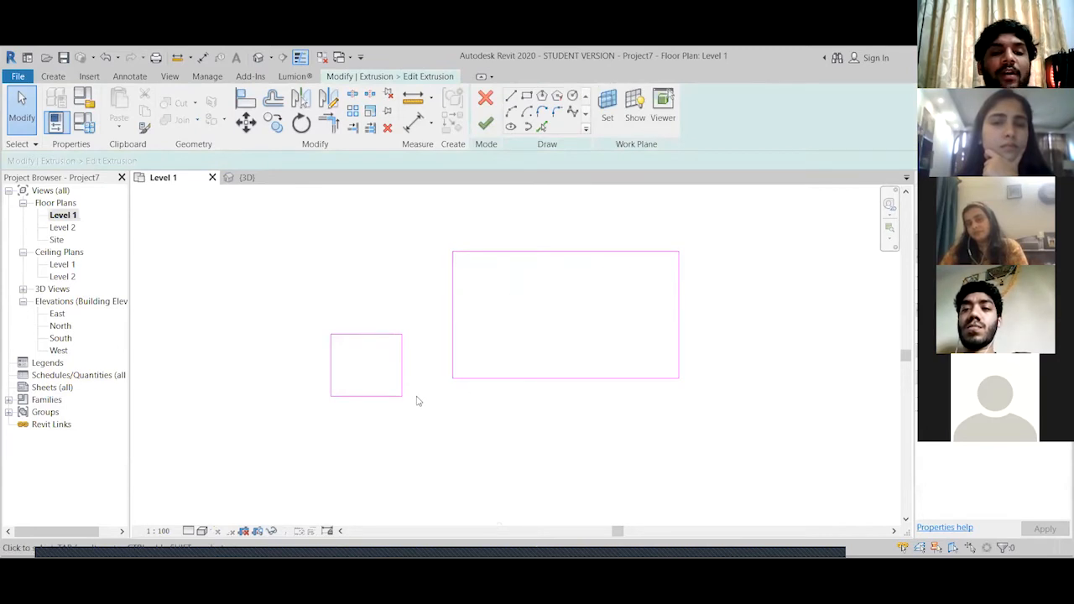
mouse_move(293, 296)
left_mouse_down()
mouse_move(421, 395)
mouse_move(424, 418)
left_mouse_up()
key("Delete")
left_click(487, 126)
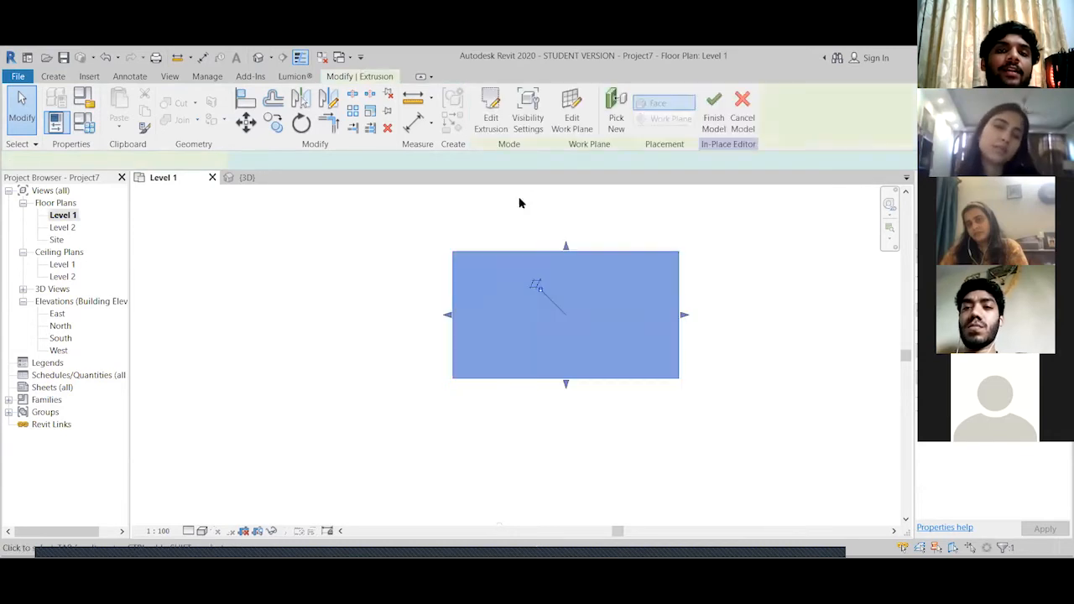
left_click(713, 113)
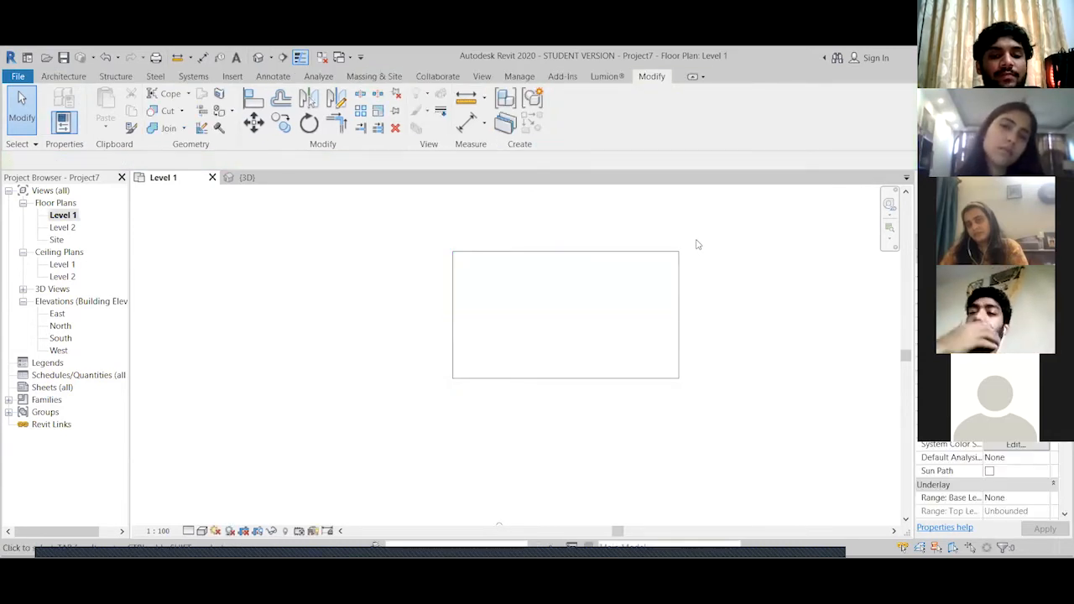
Open the 3D view and delete the five-sided slab and the remaining rectangular block
left_click(482, 76)
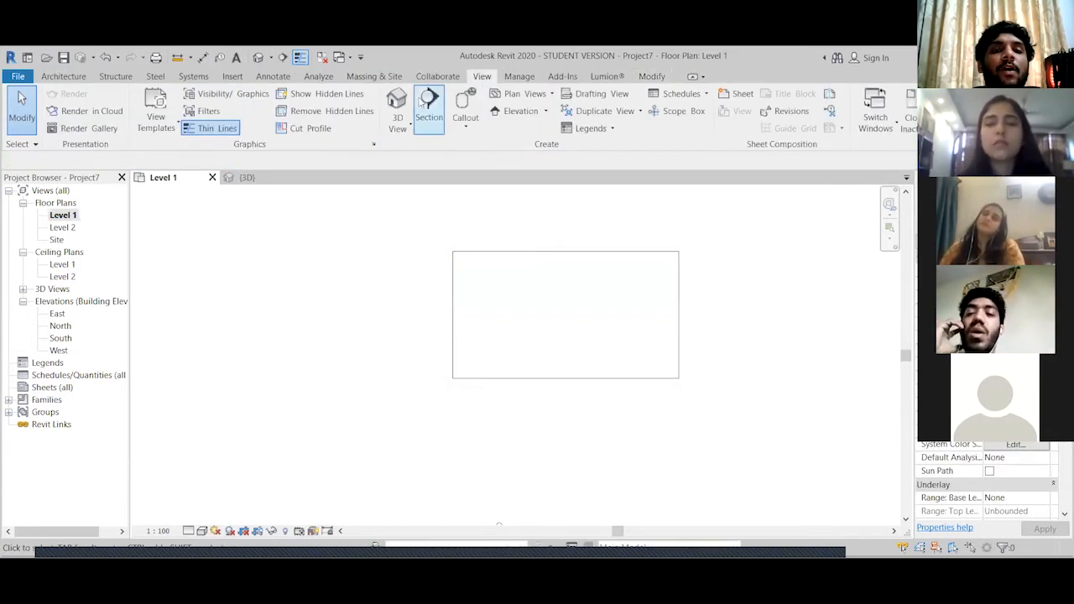
left_click(396, 101)
middle_click_drag(451, 265, 343, 263, "shift")
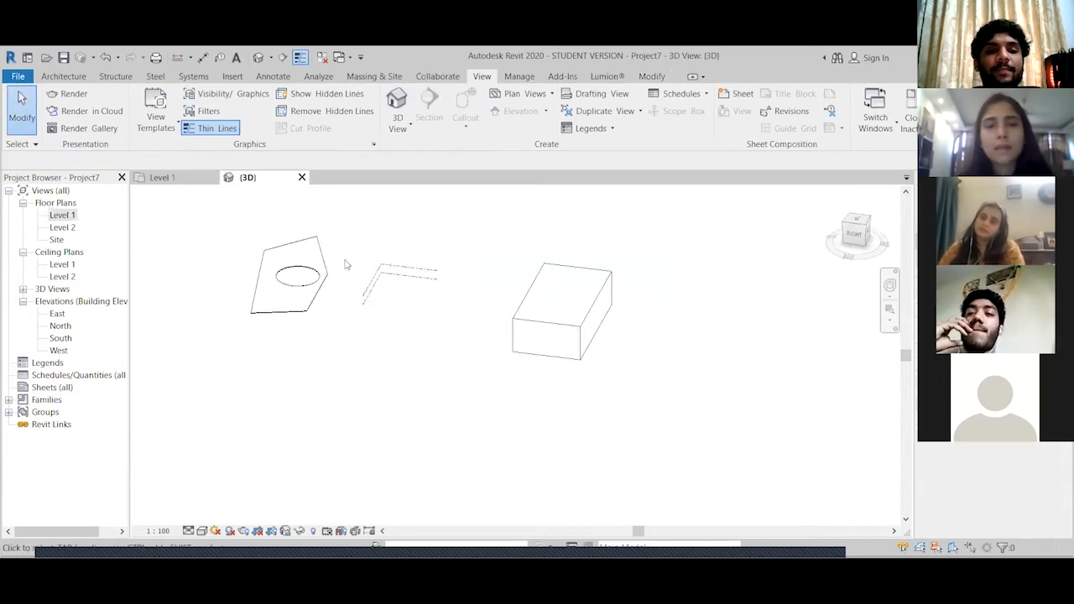
left_click(317, 268)
key("Delete")
left_click(575, 305)
key("Delete")
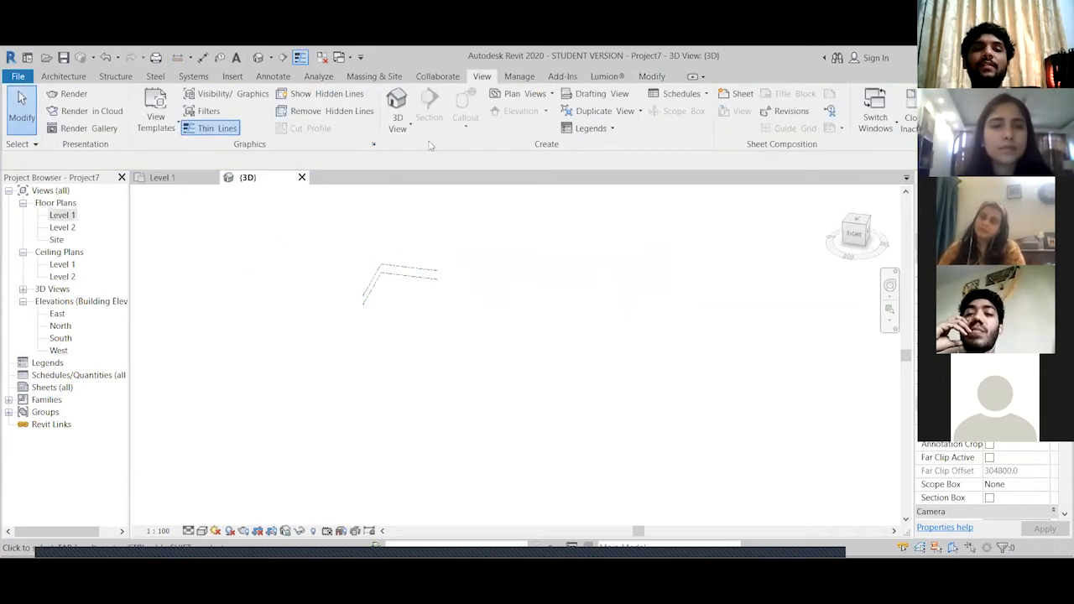
Open the East elevation and close all the inactive views
left_click(322, 57)
double_click(57, 313)
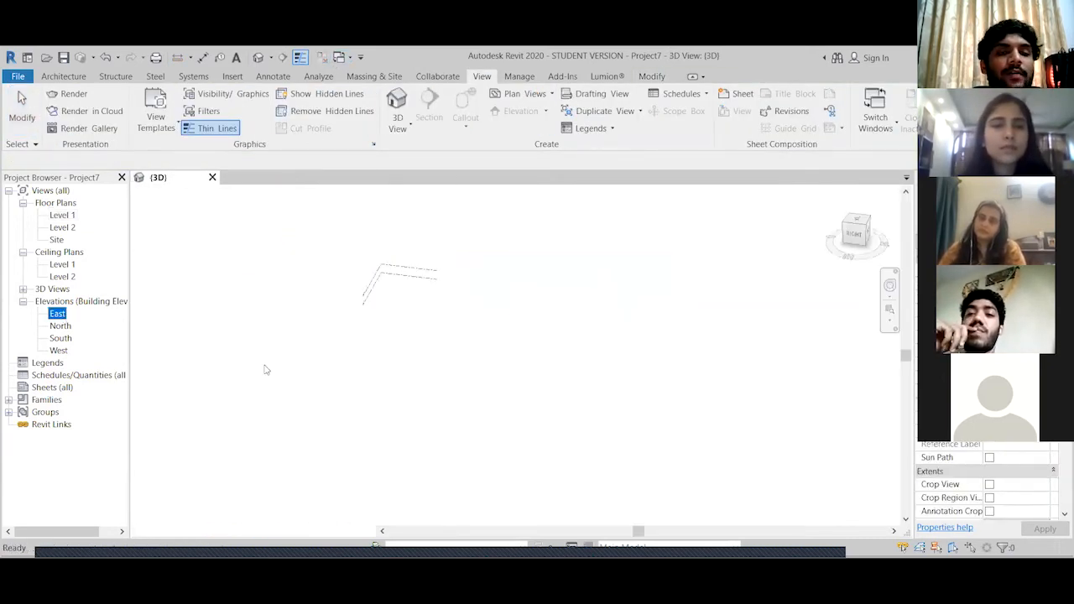
scroll(446, 380, "down", 1)
middle_click_drag(446, 380, 447, 435)
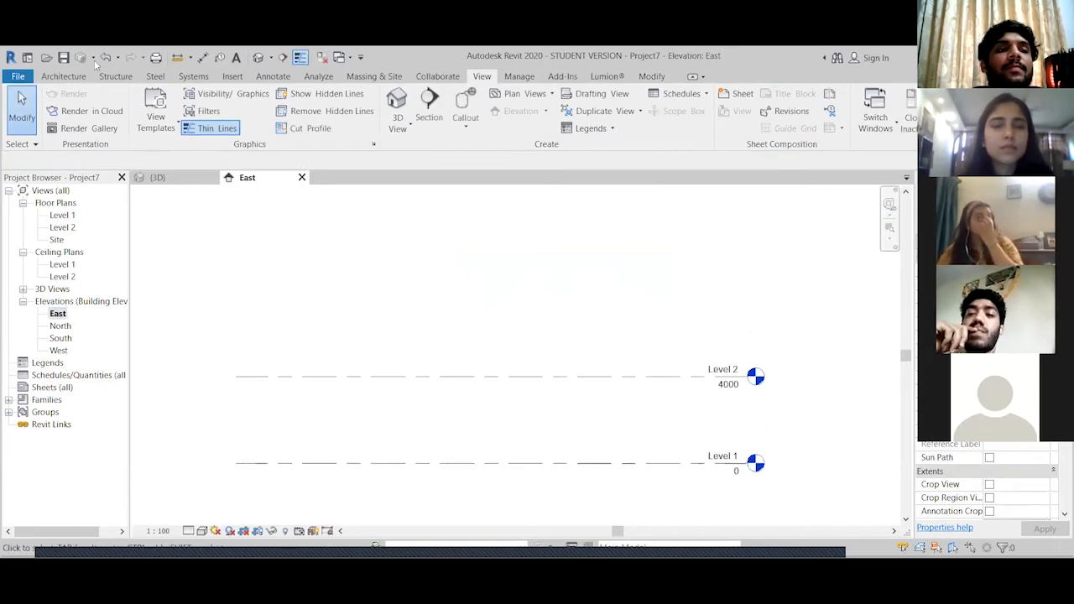
left_click(321, 57)
Add two levels above Level 2 in the East elevation, at elevations of about 8300 and 12700, aligned with the existing level ends
left_click(82, 76)
scroll(491, 381, "down", 1)
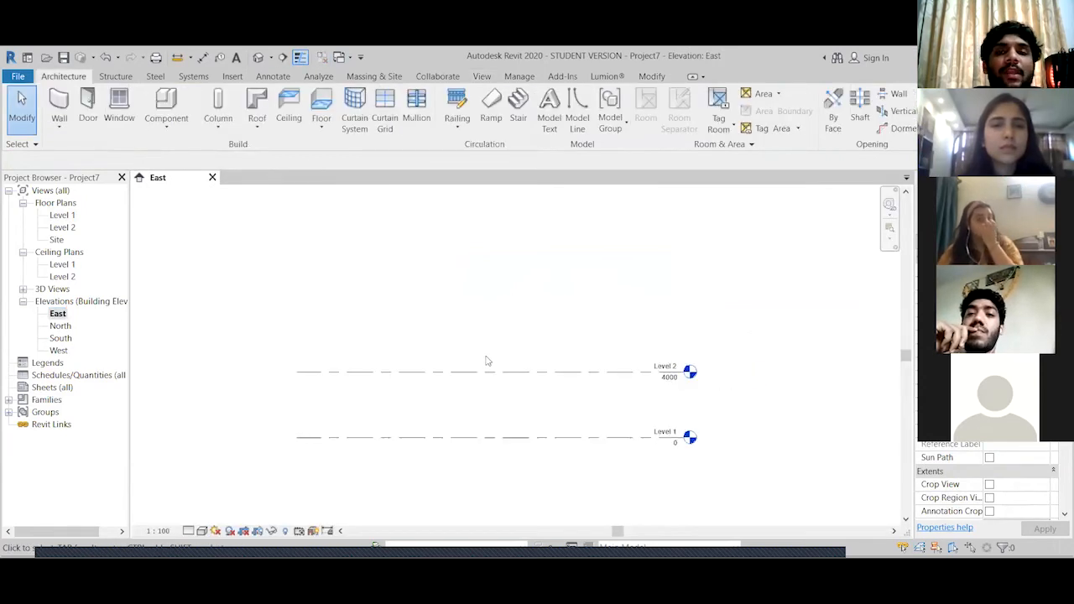
key("l")
key("l")
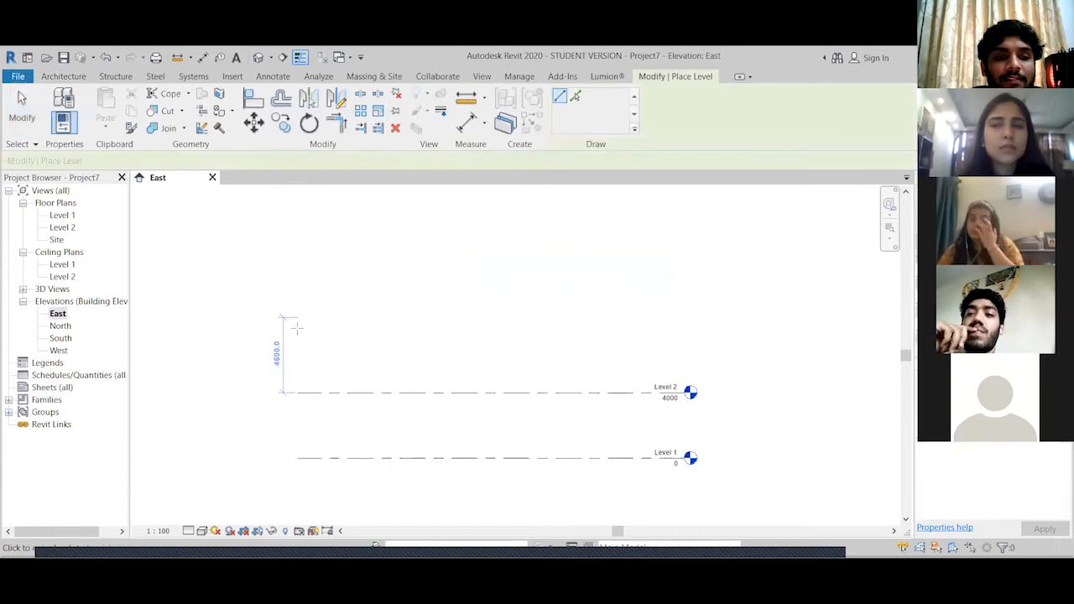
left_click(297, 323)
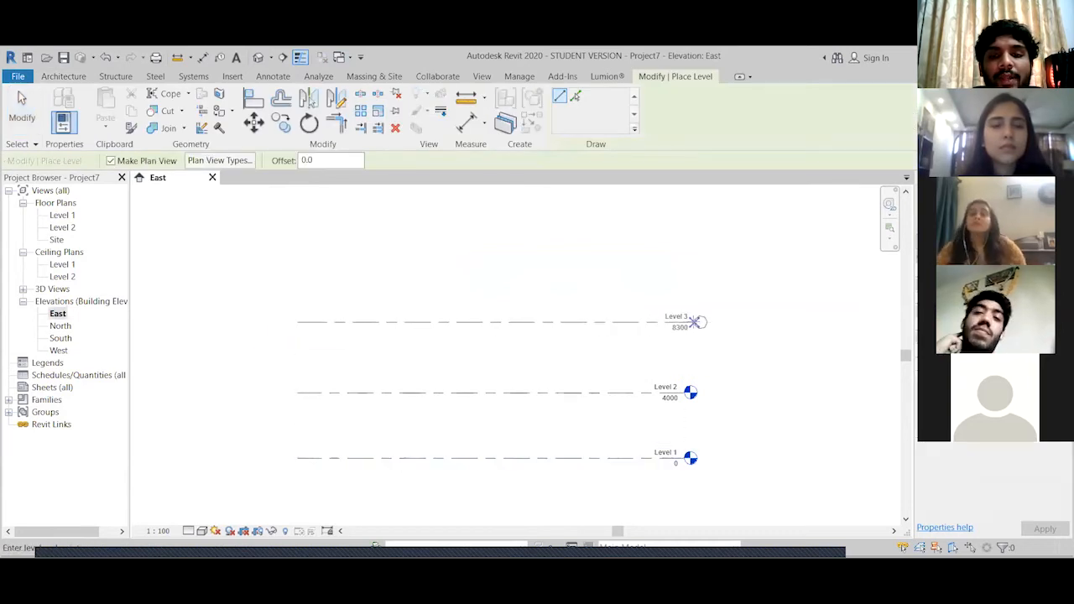
left_click(686, 322)
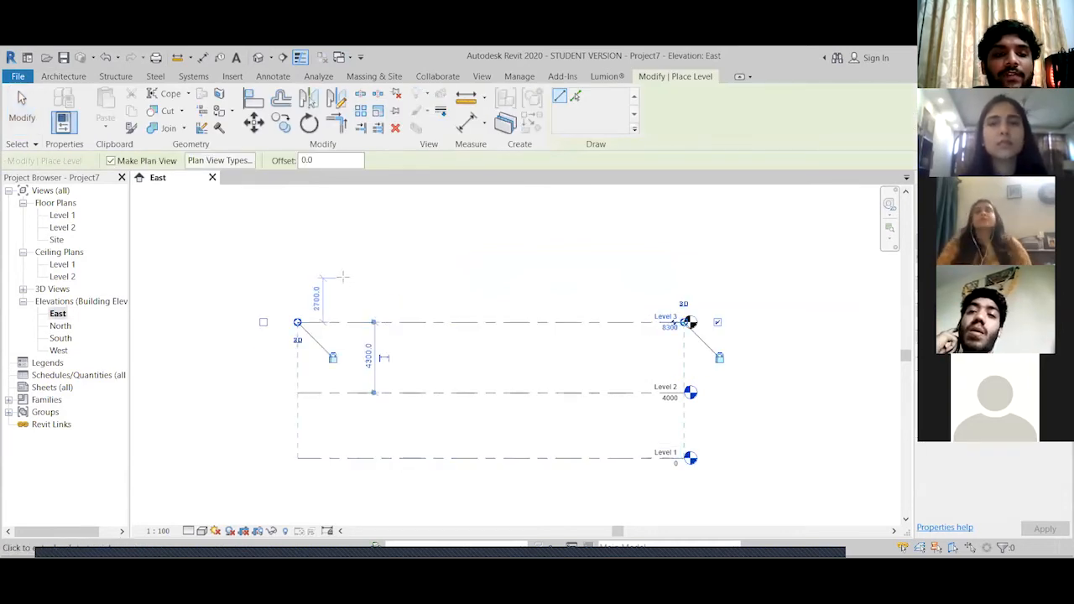
left_click(298, 249)
left_click(663, 249)
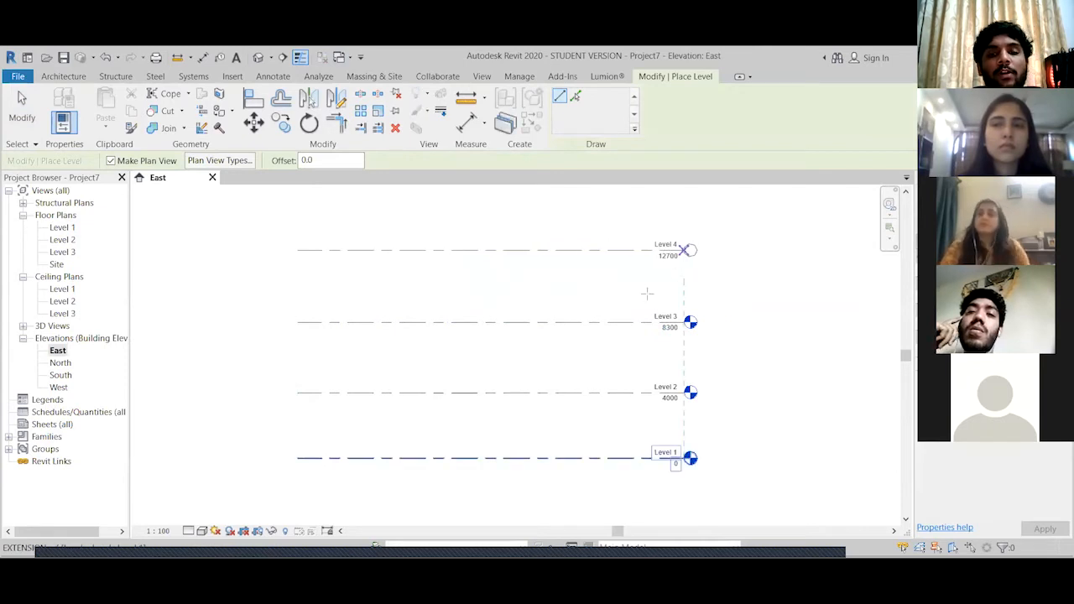
key("Escape")
key("Escape")
Open the Level 1 floor plan and start an in-place model in the Generic Models category, keeping the suggested name
double_click(64, 227)
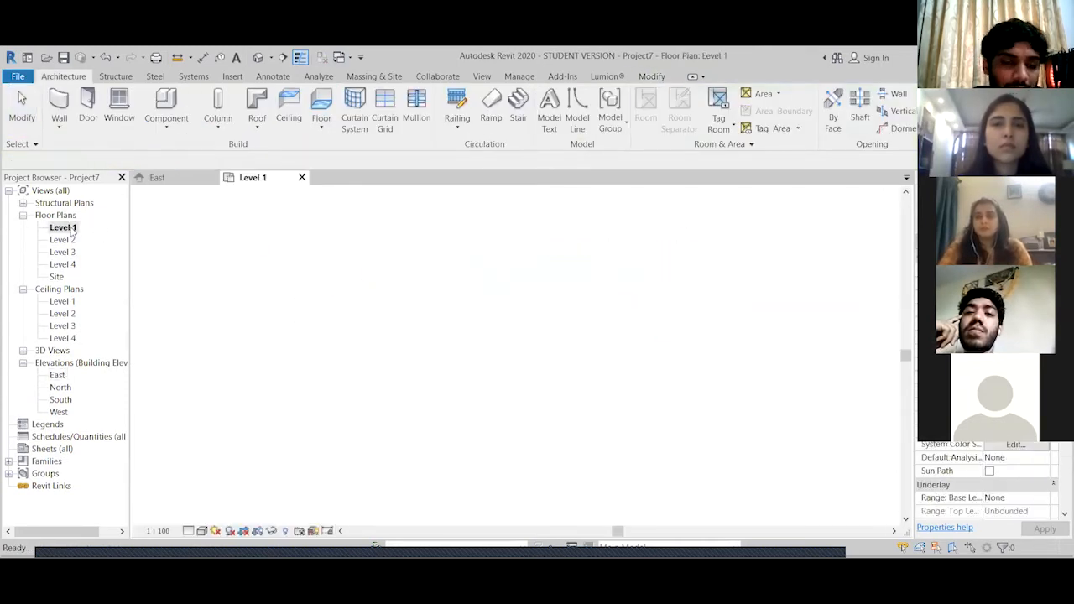
left_click(174, 108)
key("Escape")
left_click(176, 124)
left_click(187, 182)
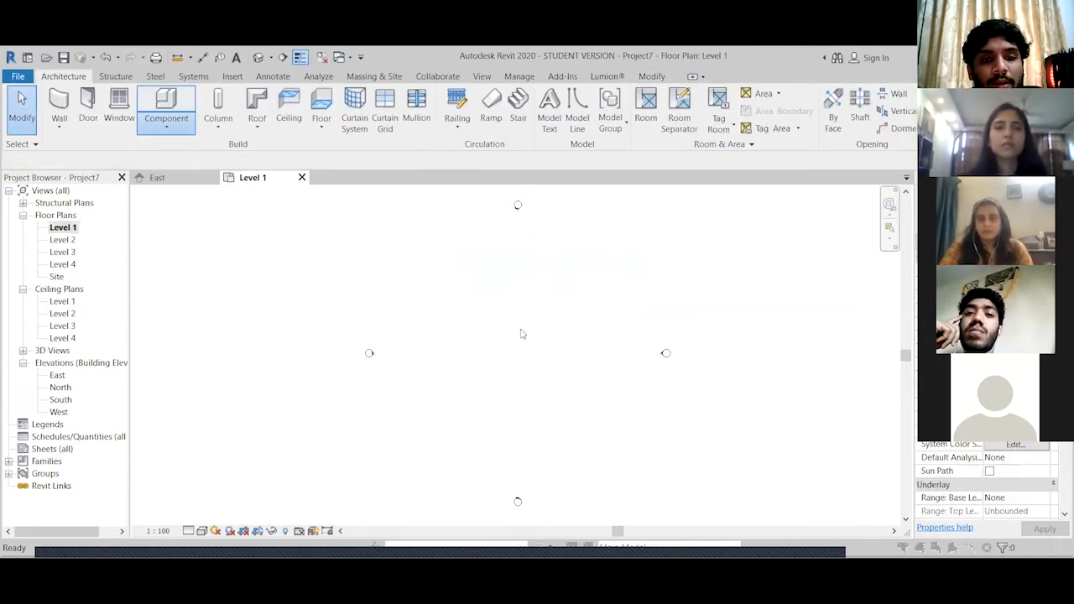
left_click(151, 344)
left_click(215, 483)
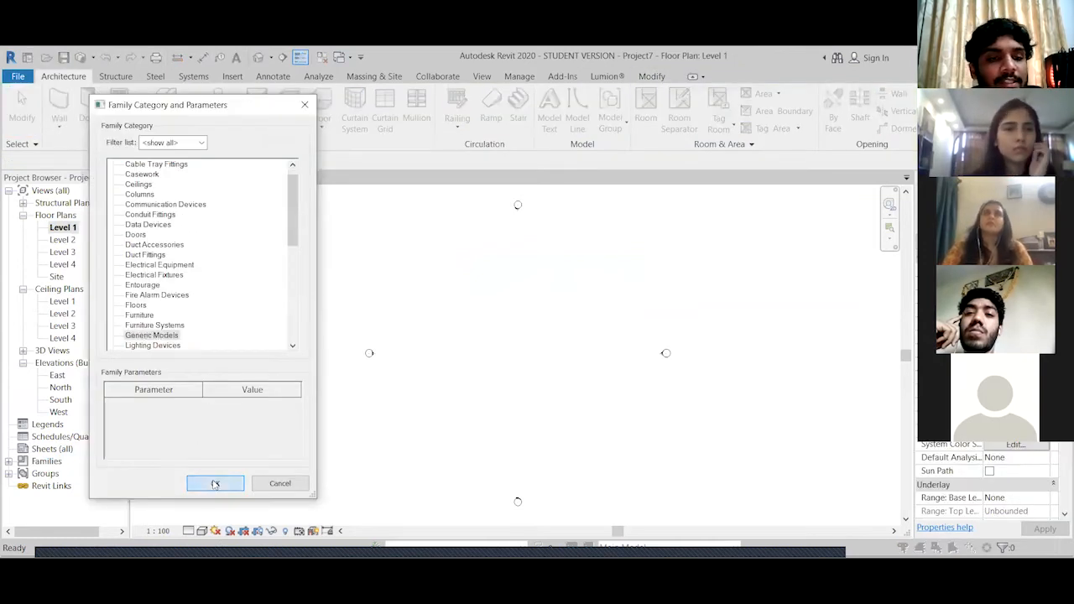
left_click(293, 185)
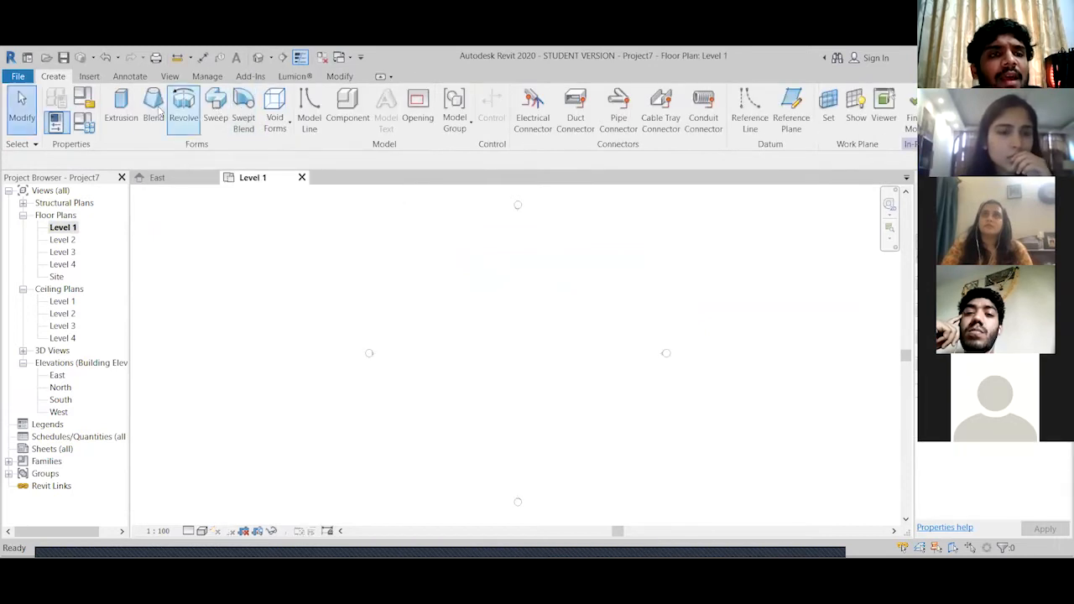
Extrude an upright rectangle drawn between the elevation markers at a depth of 250, and finish the sketch and the in-place model
left_click(141, 109)
left_click(526, 96)
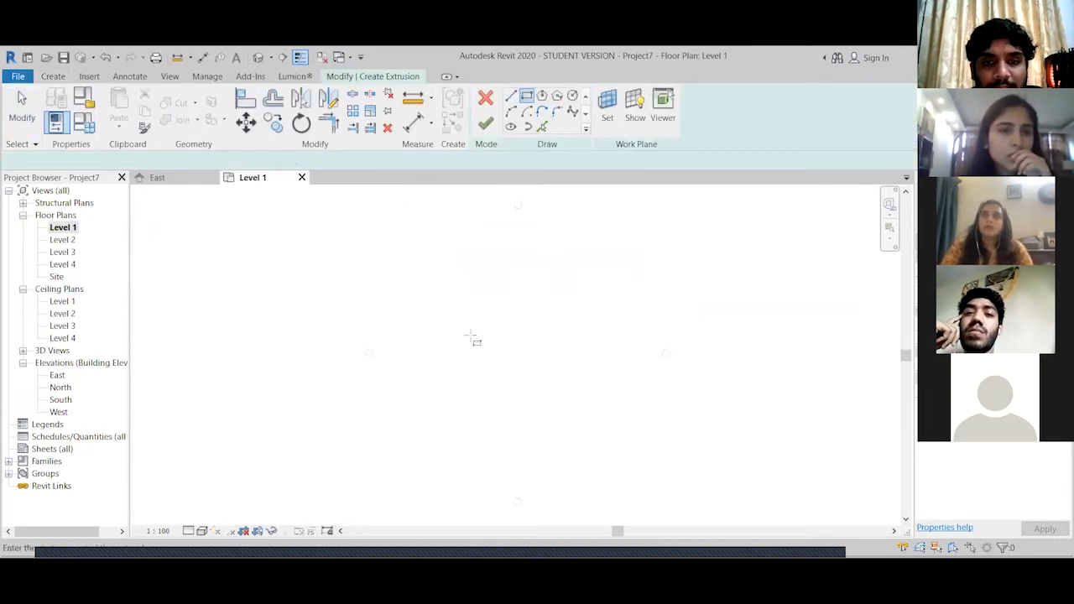
left_click(447, 271)
left_click(541, 407)
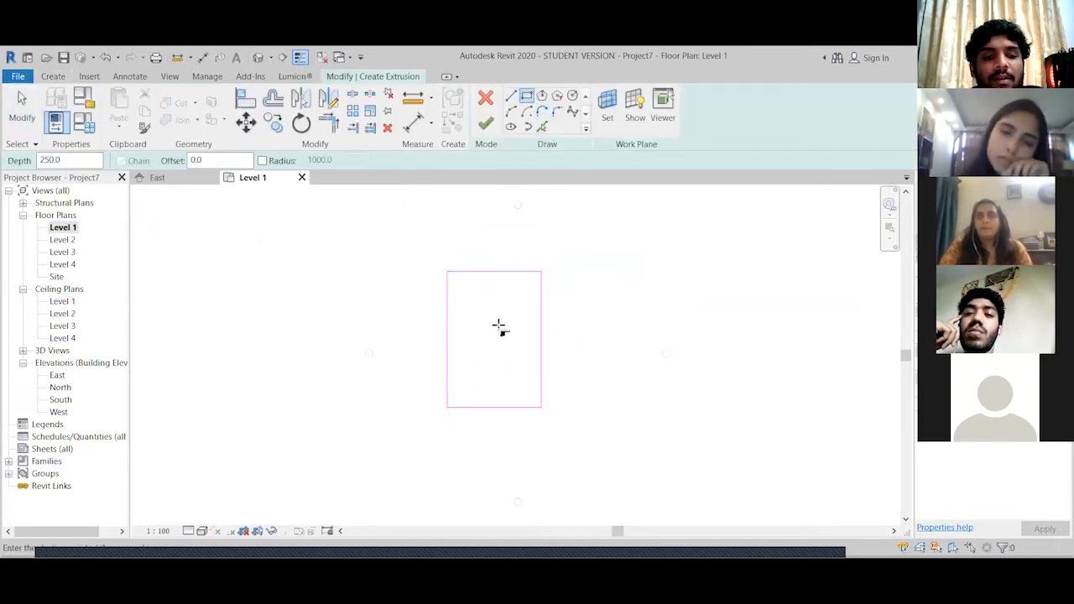
left_click(485, 124)
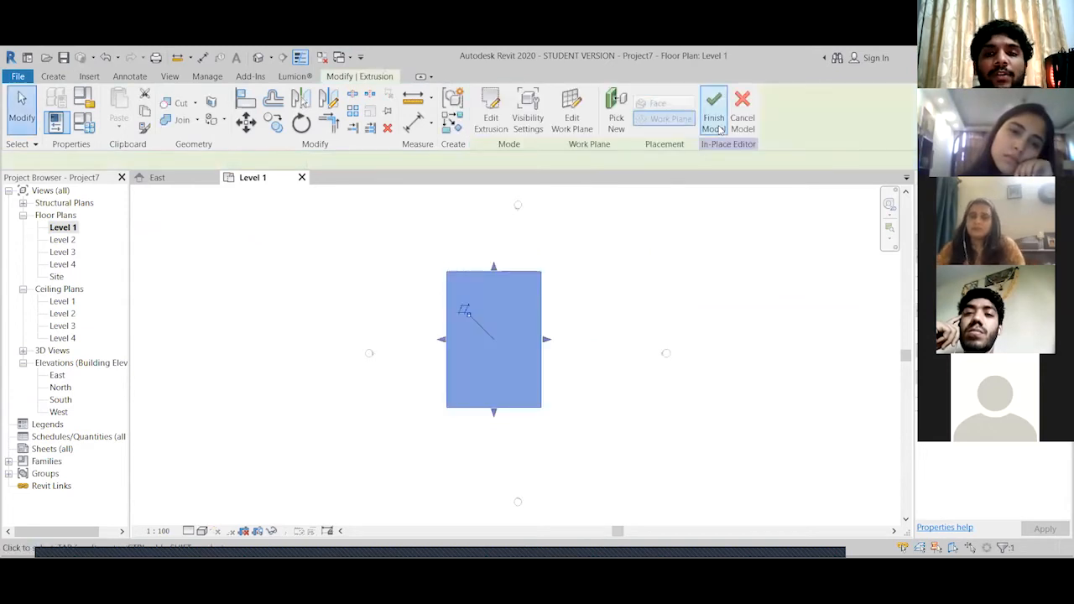
key("Escape")
Open the Level 2 floor plan and start an in-place model in the Generic Models category named Generic Models 2
left_click(63, 240)
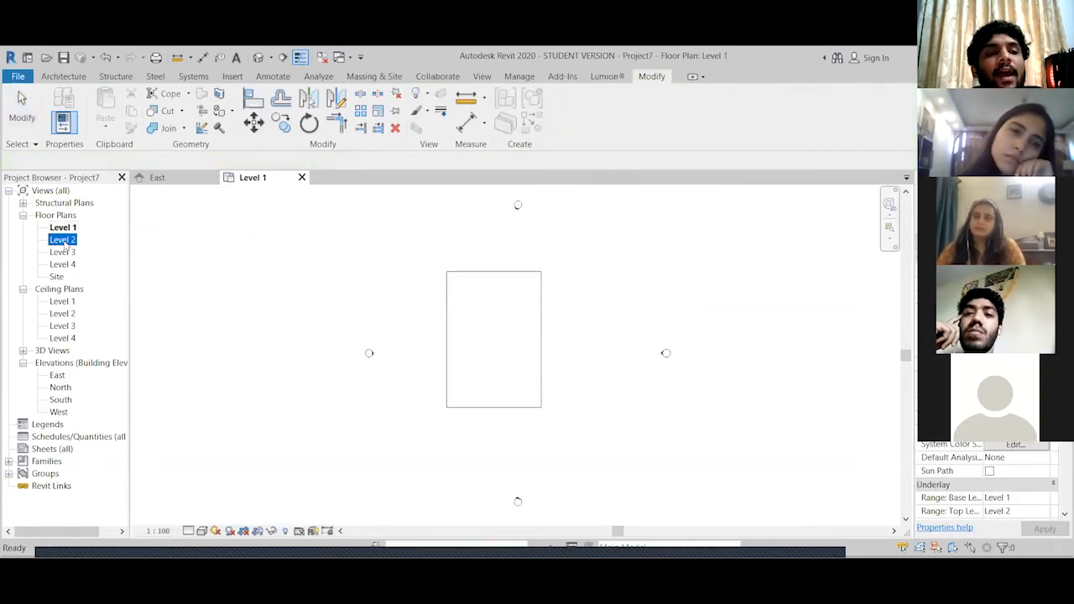
double_click(65, 243)
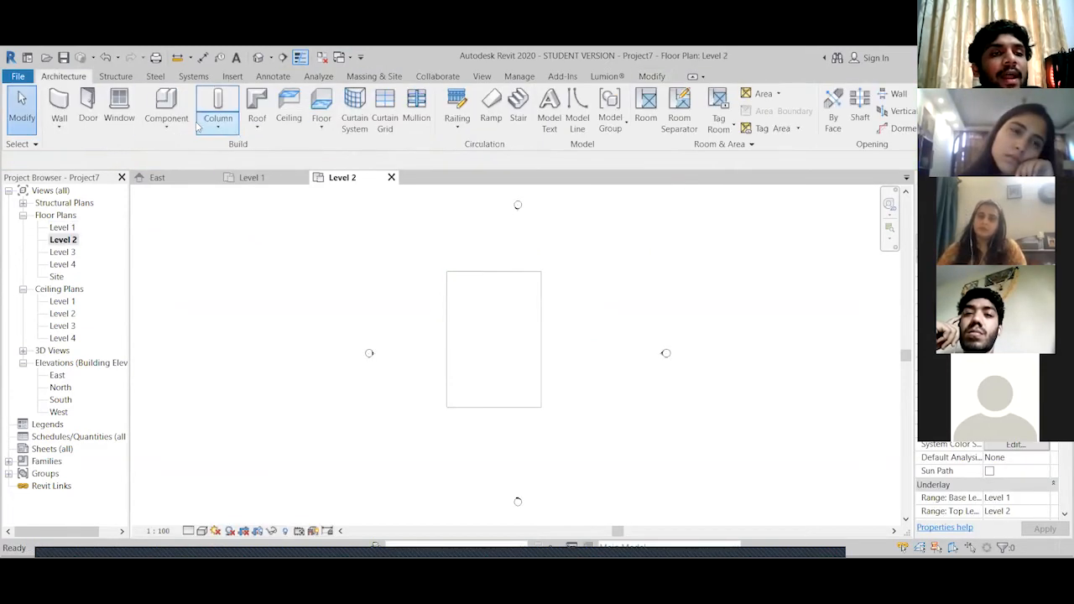
left_click(170, 124)
left_click(189, 187)
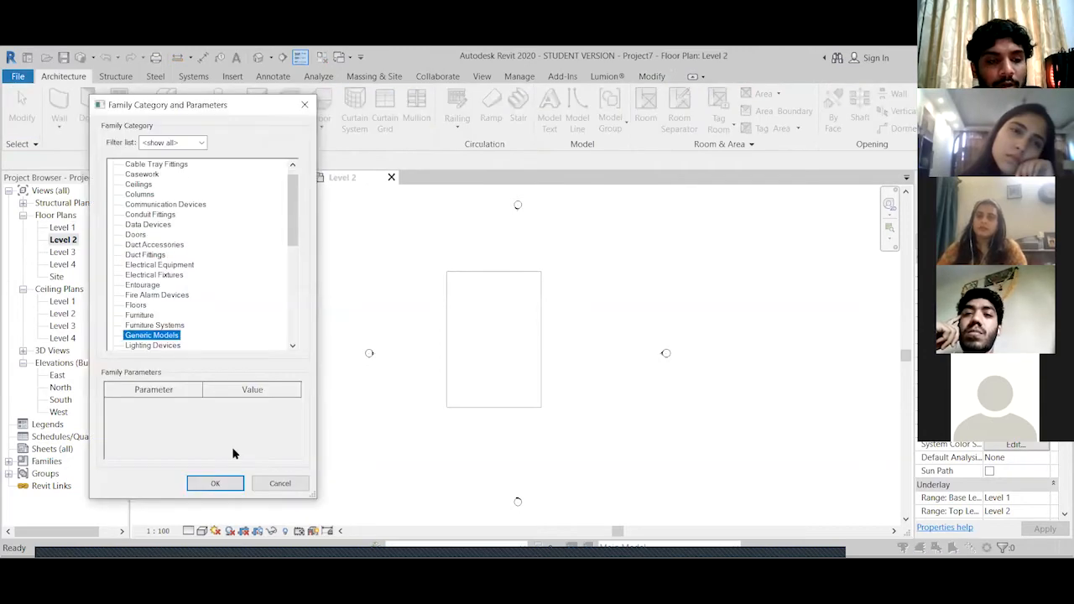
left_click(216, 484)
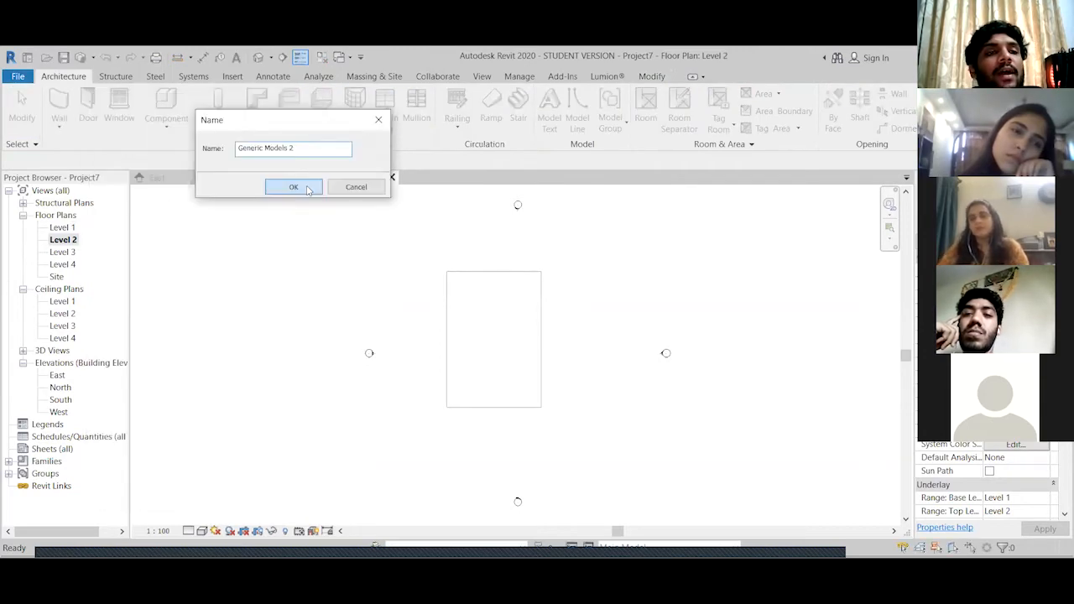
left_click(292, 184)
Extrude a circle of about 12000 radius overlapping the rectangle's side at a depth of 250, and finish the sketch and model
left_click(120, 109)
left_click(572, 95)
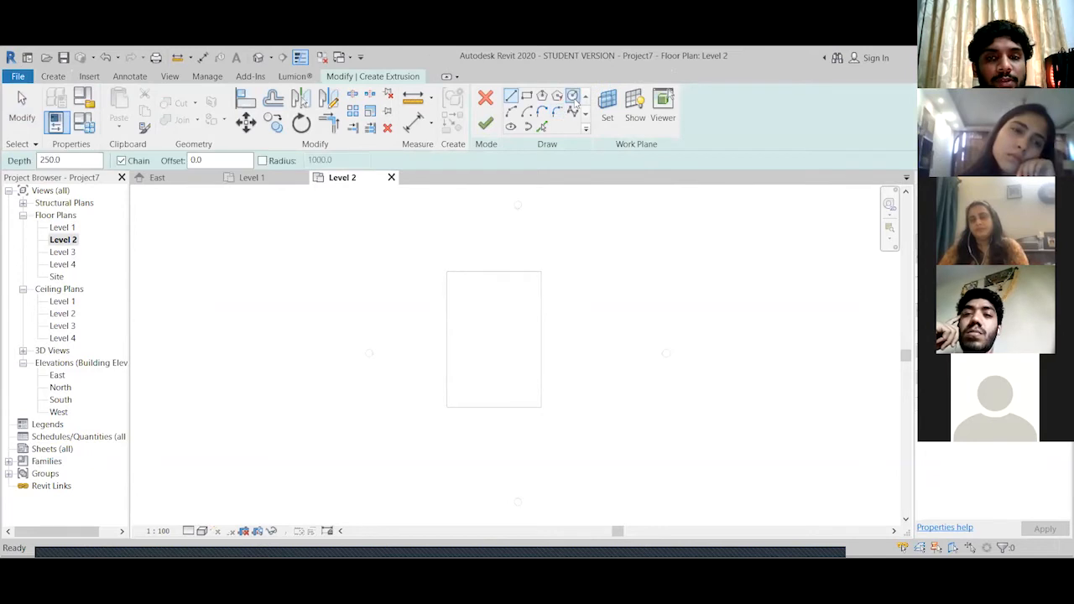
left_click(578, 327)
left_click(486, 124)
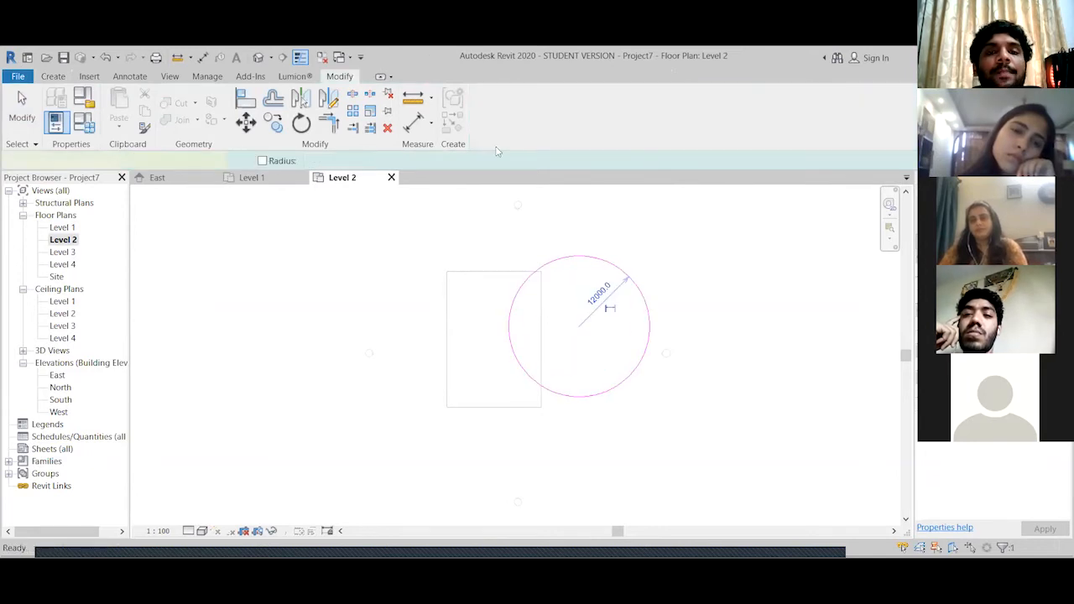
left_click(713, 113)
Open the Level 3 floor plan and start another in-place model in the Generic Models category
double_click(58, 252)
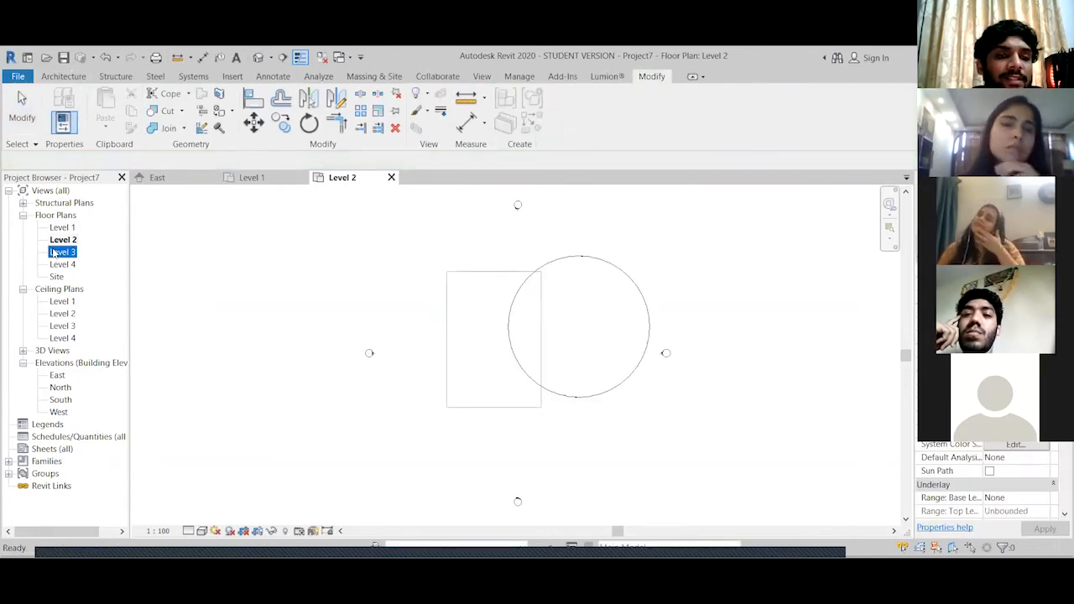
left_click(166, 124)
left_click(154, 344)
left_click(213, 488)
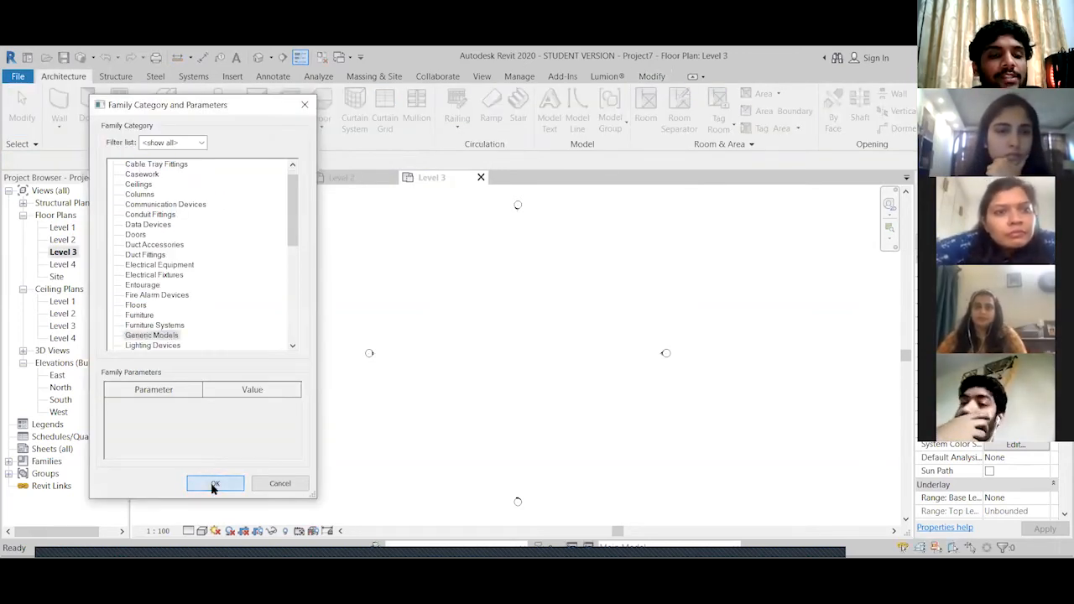
Extrude a closed triangle with a horizontal base of about 22000 at a depth of 250, and finish the sketch and model
left_click(120, 111)
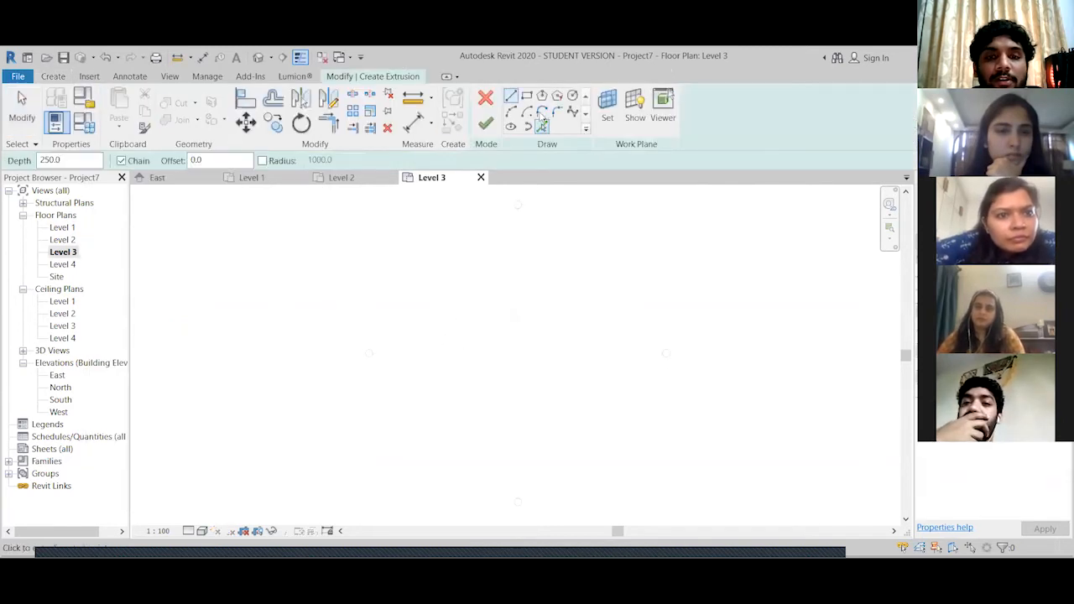
left_click(463, 373)
left_click(591, 374)
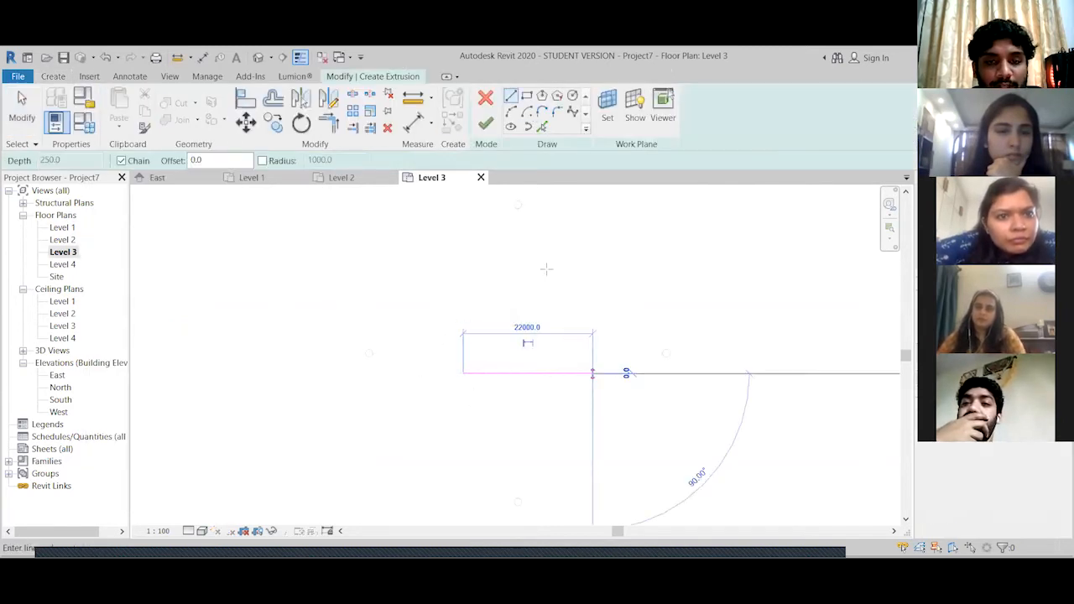
left_click(544, 266)
left_click(463, 373)
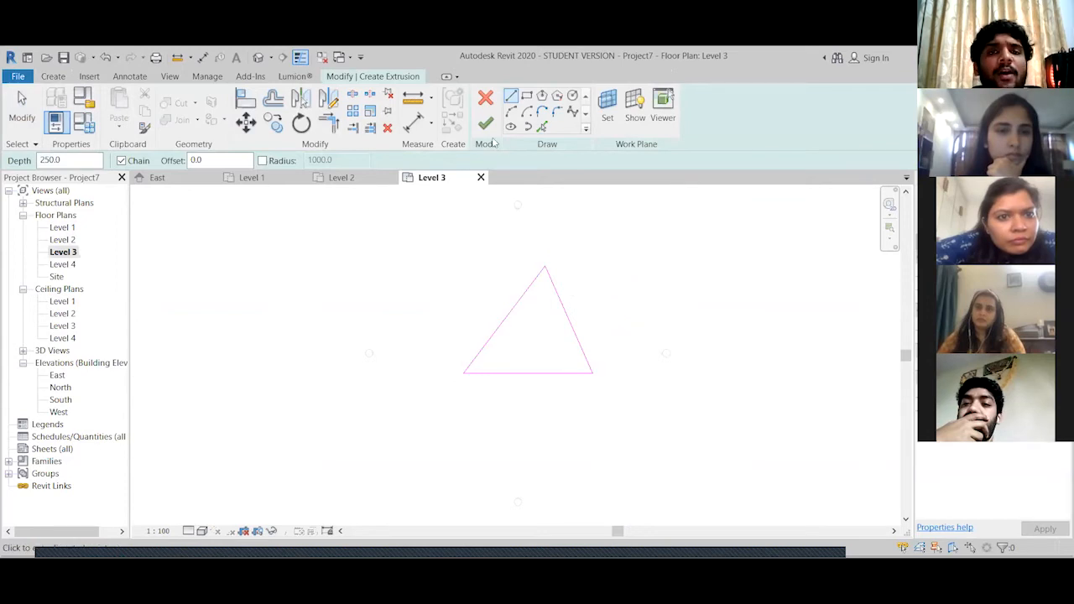
left_click(486, 123)
left_click(499, 291)
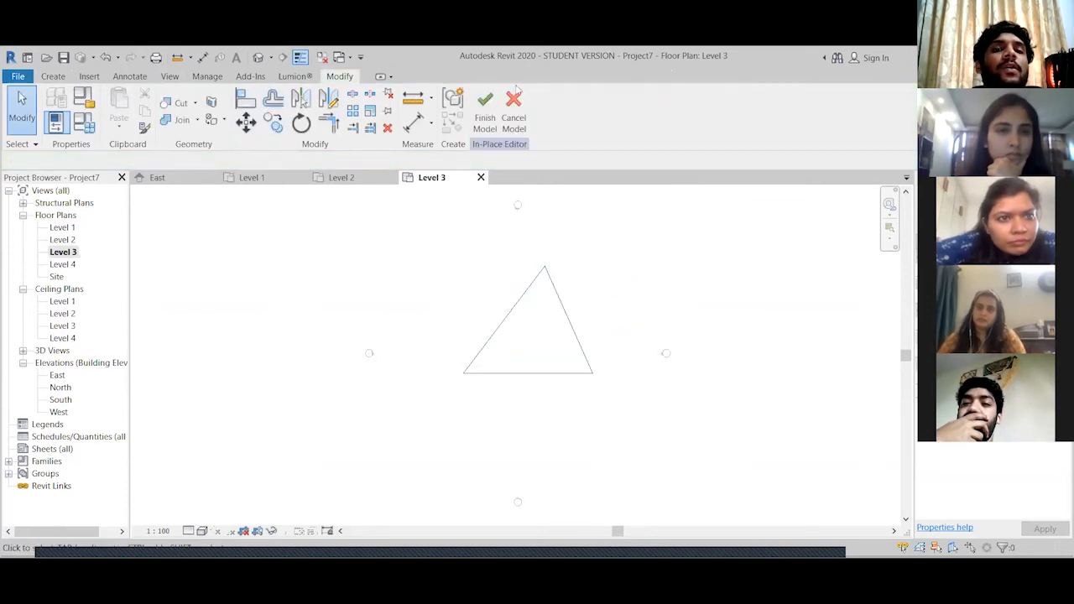
left_click(485, 107)
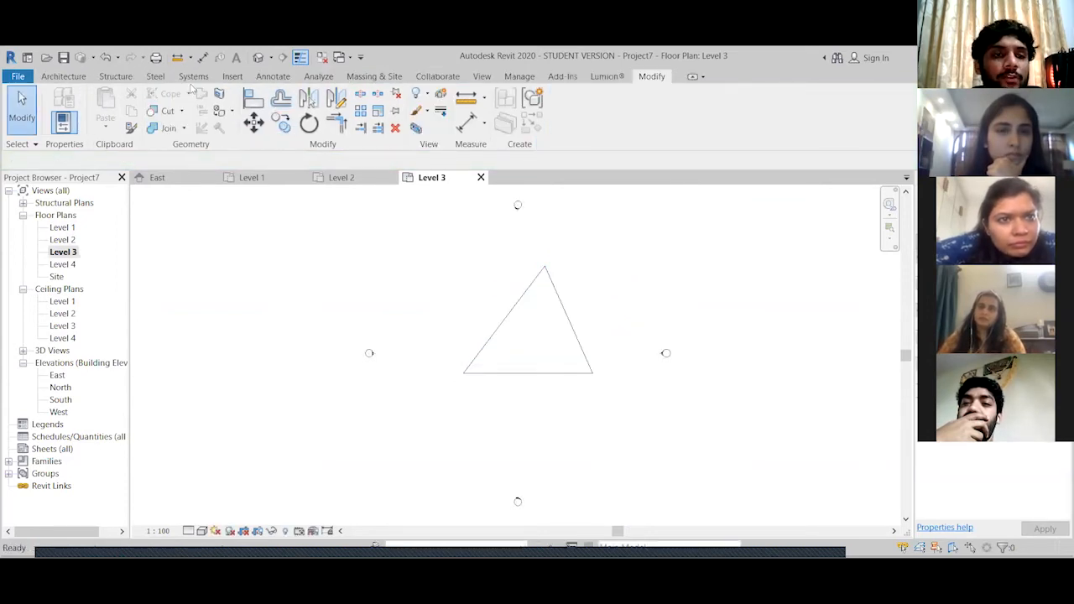
Open the 3D view and examine how the three slabs sit on their levels, from an angle and from the back
left_click(482, 76)
left_click(396, 106)
middle_click_drag(412, 348, 744, 446, "shift")
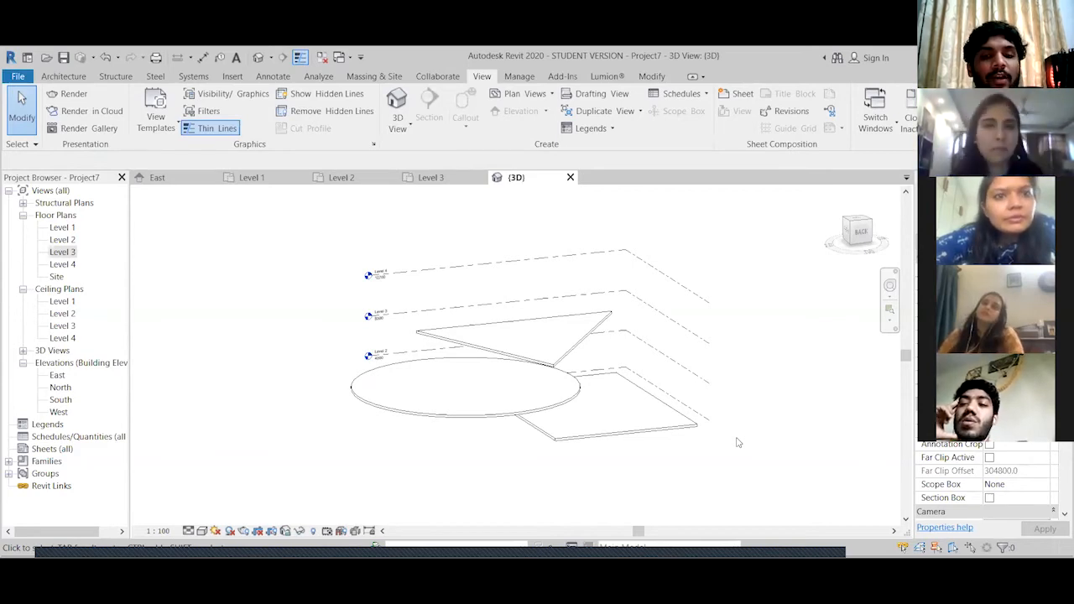
middle_click_drag(495, 352, 469, 382, "shift")
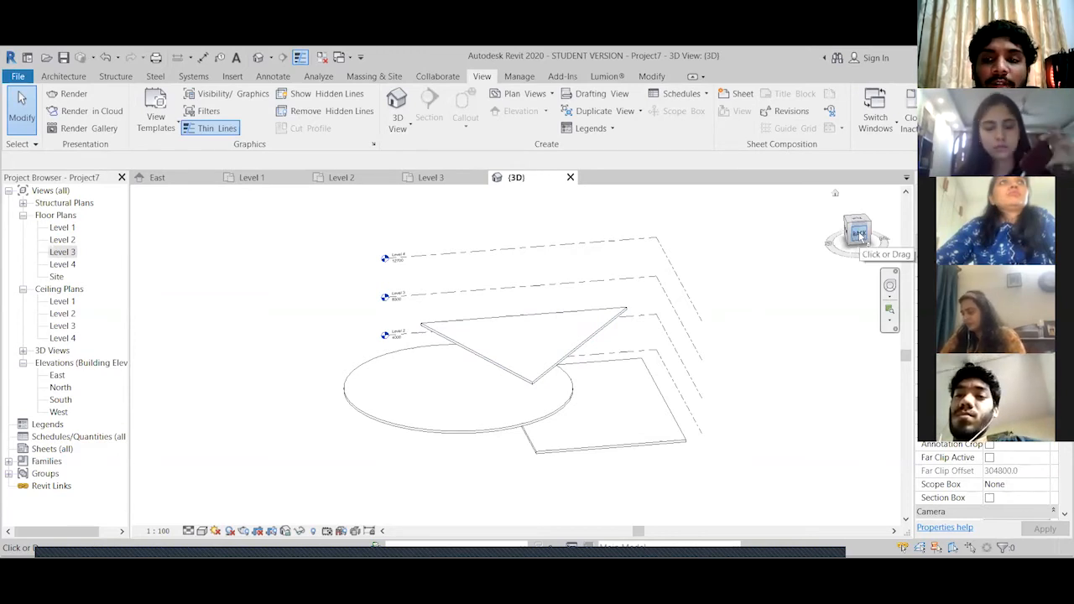
left_click(858, 235)
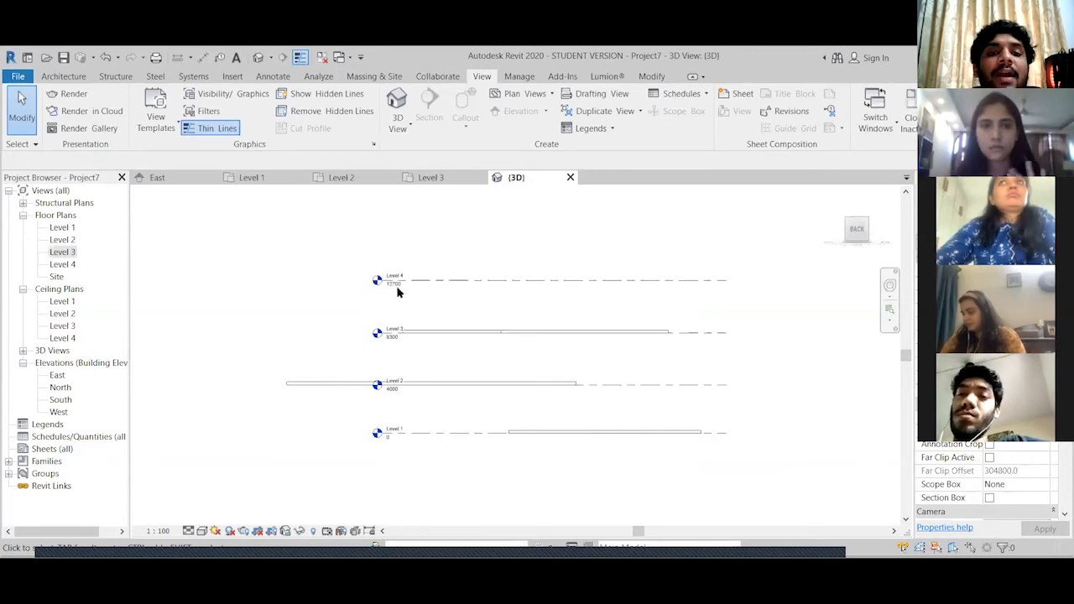
left_click_drag(737, 394, 732, 303)
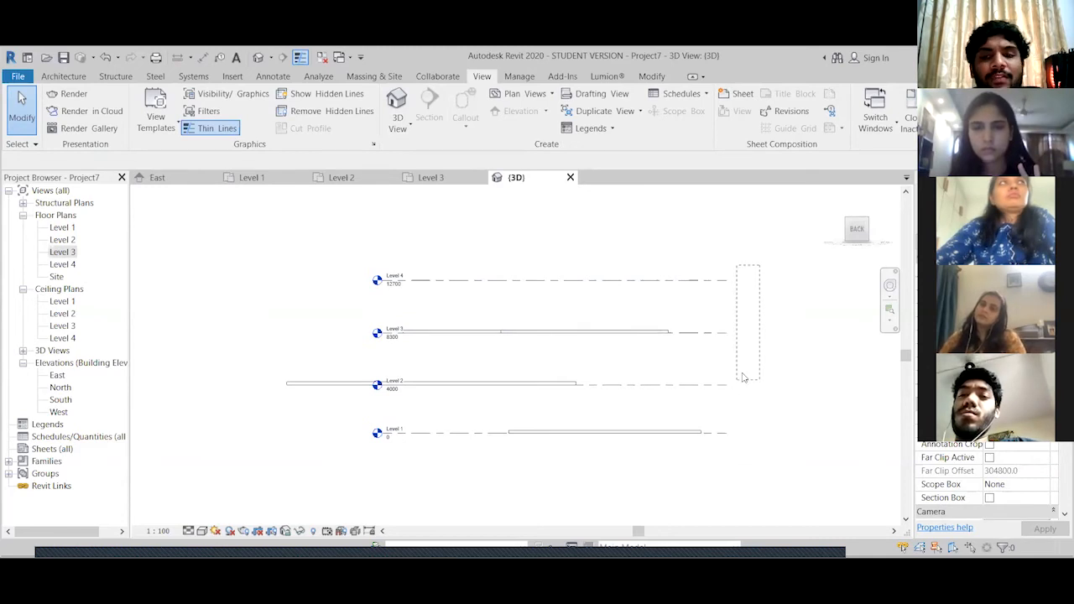
scroll(445, 357, "up", 1)
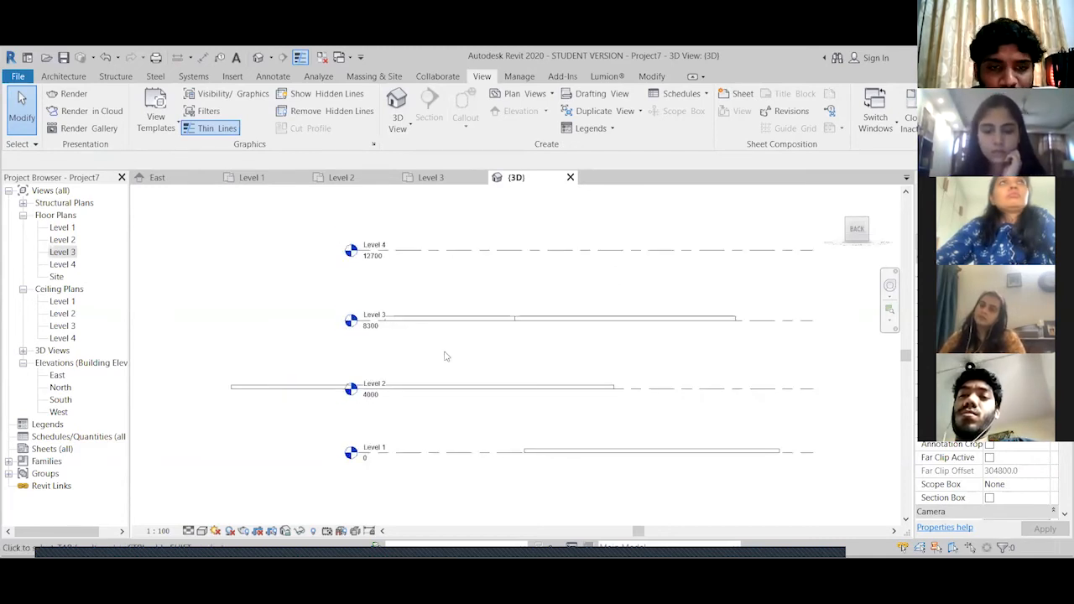
Examine the stacked slabs from a raised angle and a back corner, marking out the space between Level 2 and Level 3
left_click(472, 319)
middle_click_drag(501, 372, 506, 426, "shift")
left_click(450, 470)
middle_click_drag(431, 462, 444, 451, "shift")
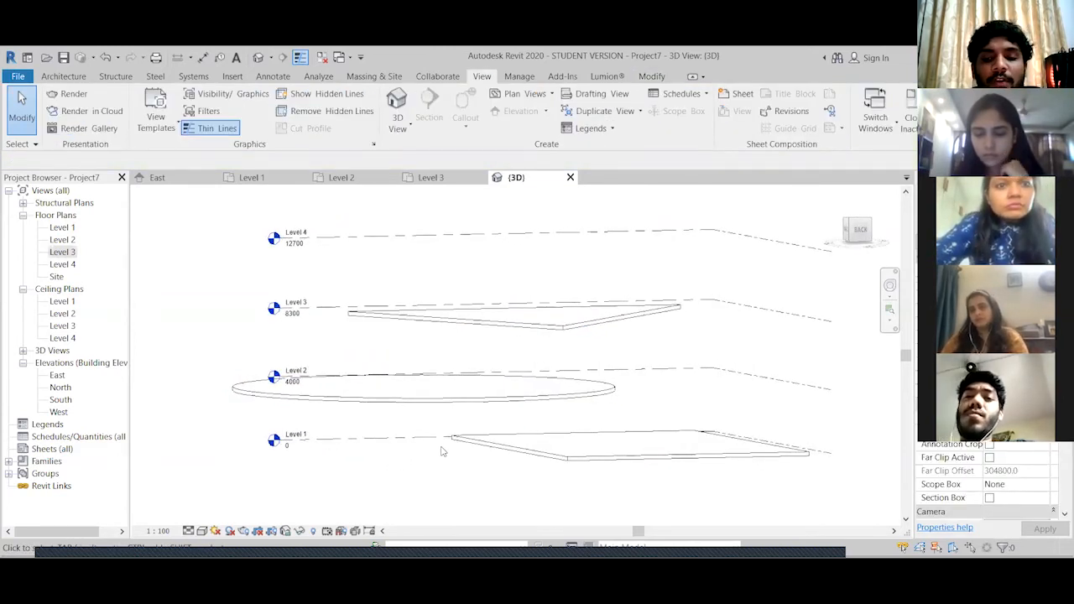
left_click(856, 230)
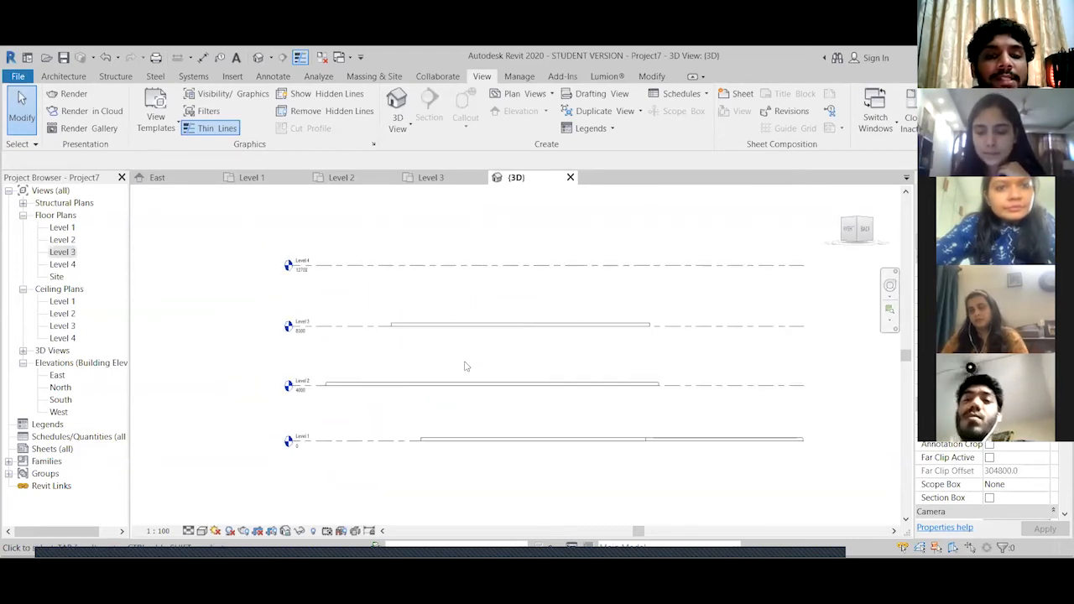
scroll(372, 339, "down", 1)
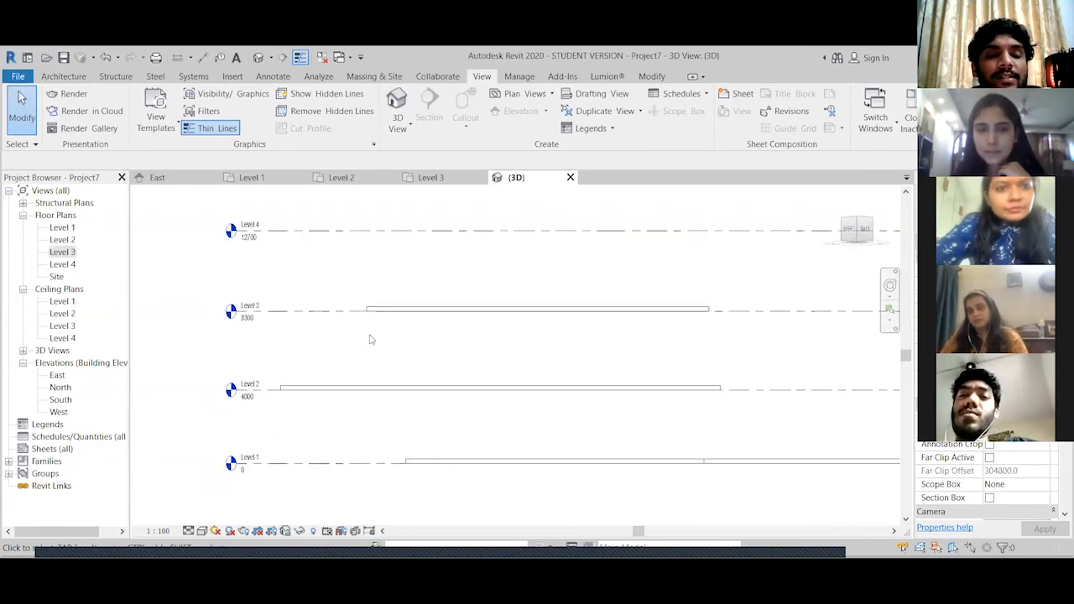
left_click_drag(354, 327, 761, 354)
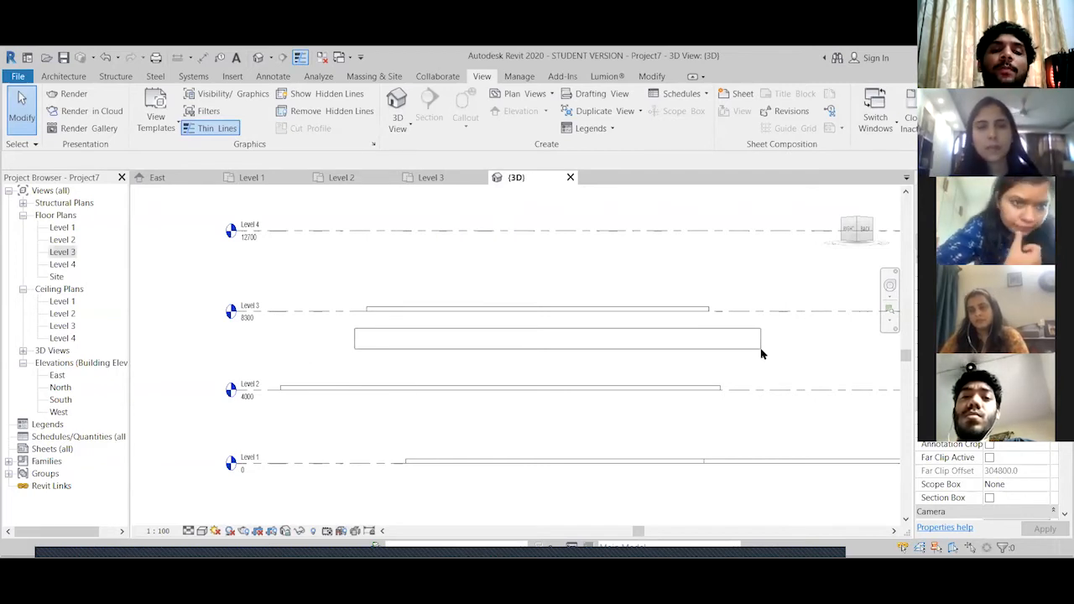
left_click_drag(760, 353, 821, 357)
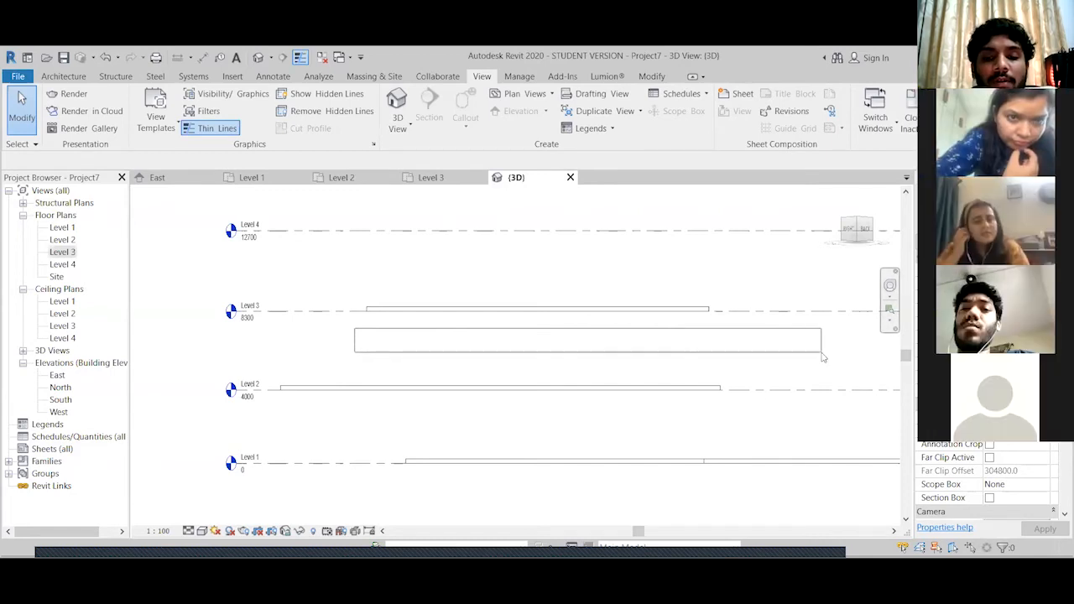
In the East elevation, add a level between Level 2 and Level 3, 1700 below Level 3
left_click_drag(822, 358, 822, 357)
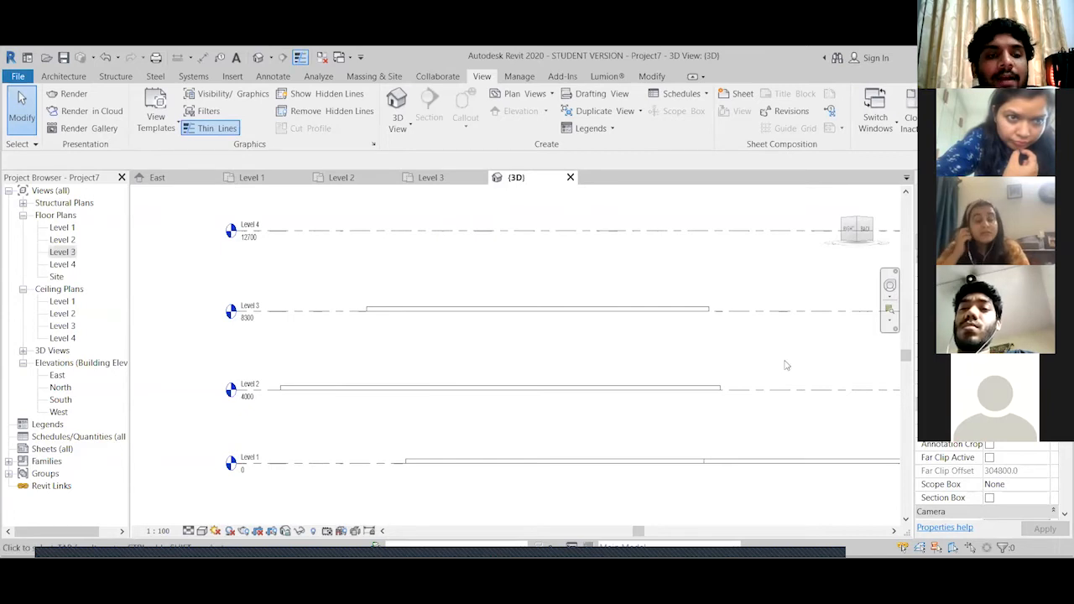
double_click(57, 375)
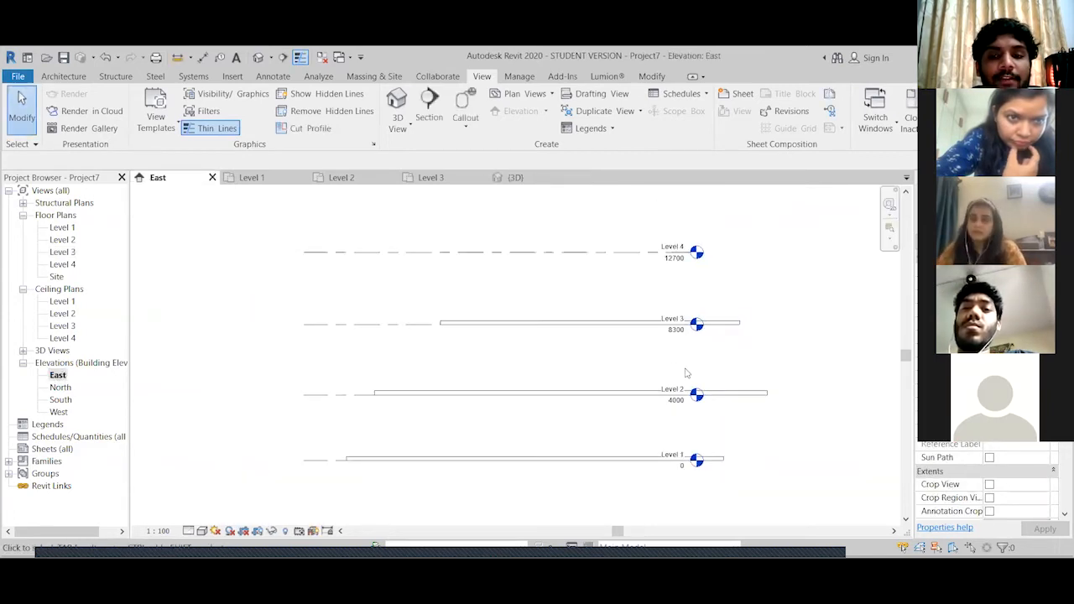
left_click(62, 78)
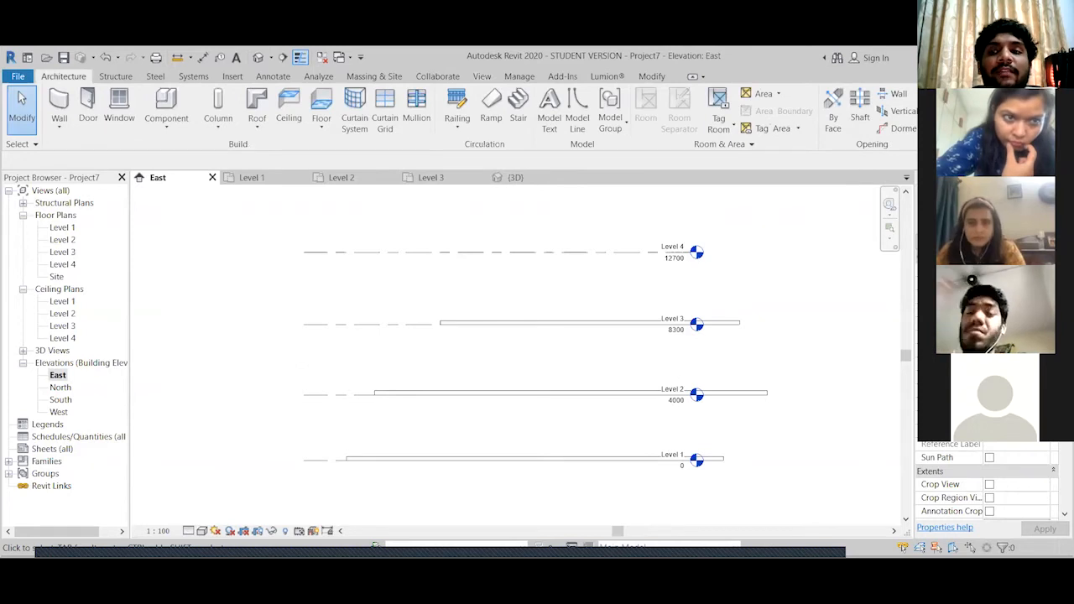
key("l")
key("l")
scroll(537, 352, "up", 2)
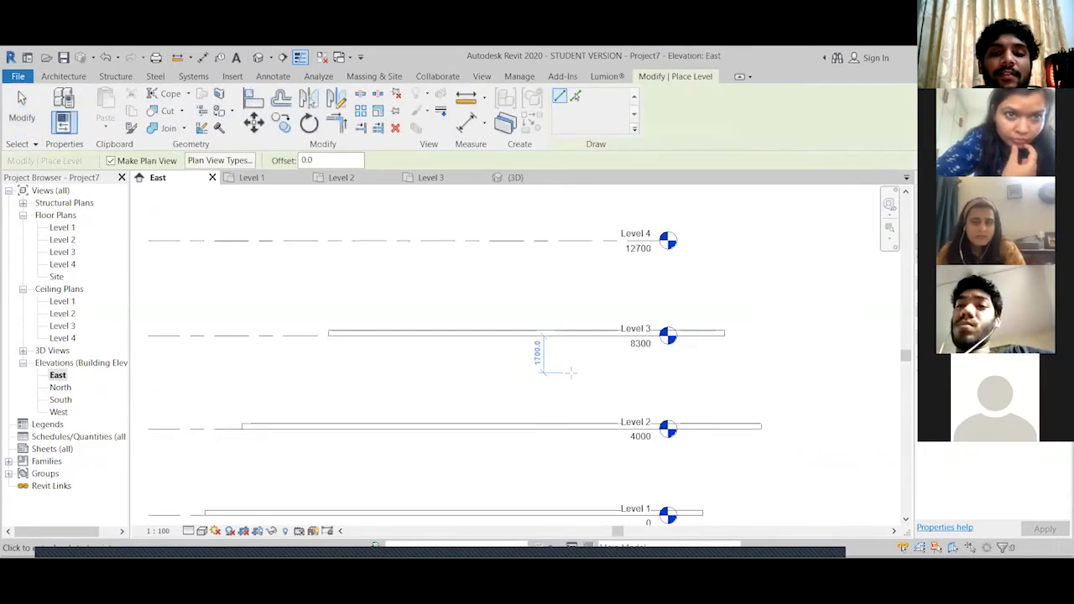
left_click(838, 371)
key("Escape")
key("Escape")
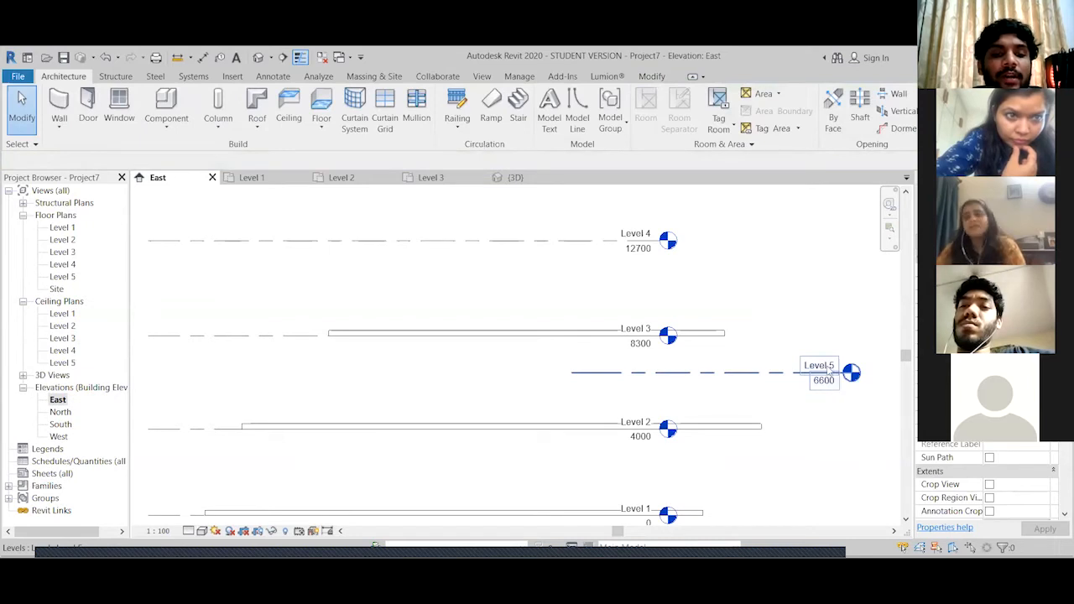
Open the Level 5 floor plan and start an extrusion in a new in-place model of the Generic Models category
double_click(63, 276)
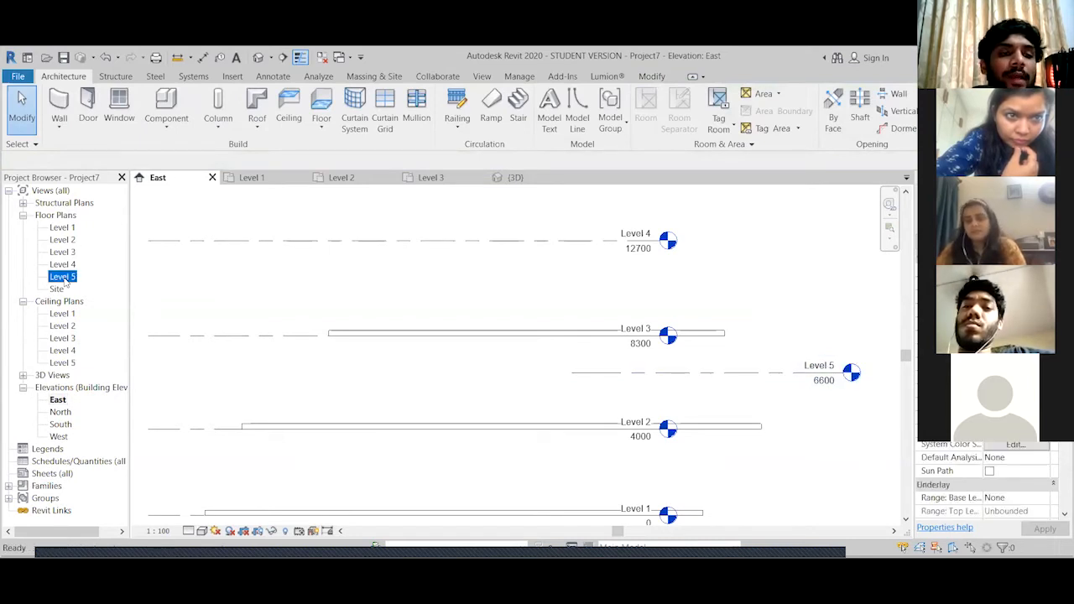
left_click(166, 125)
left_click(185, 183)
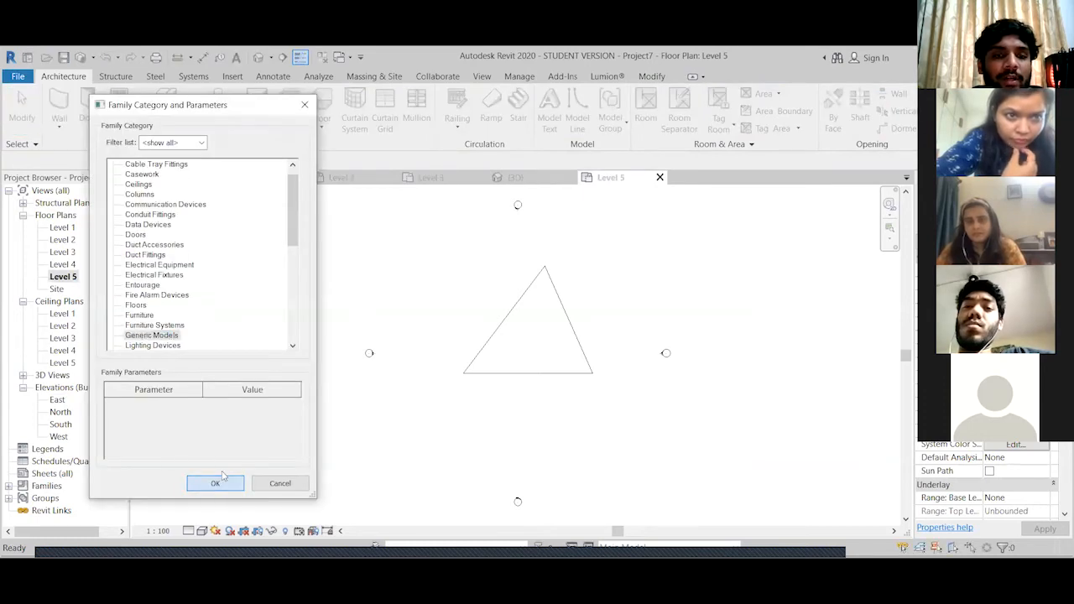
key("Return")
key("Return")
left_click(120, 108)
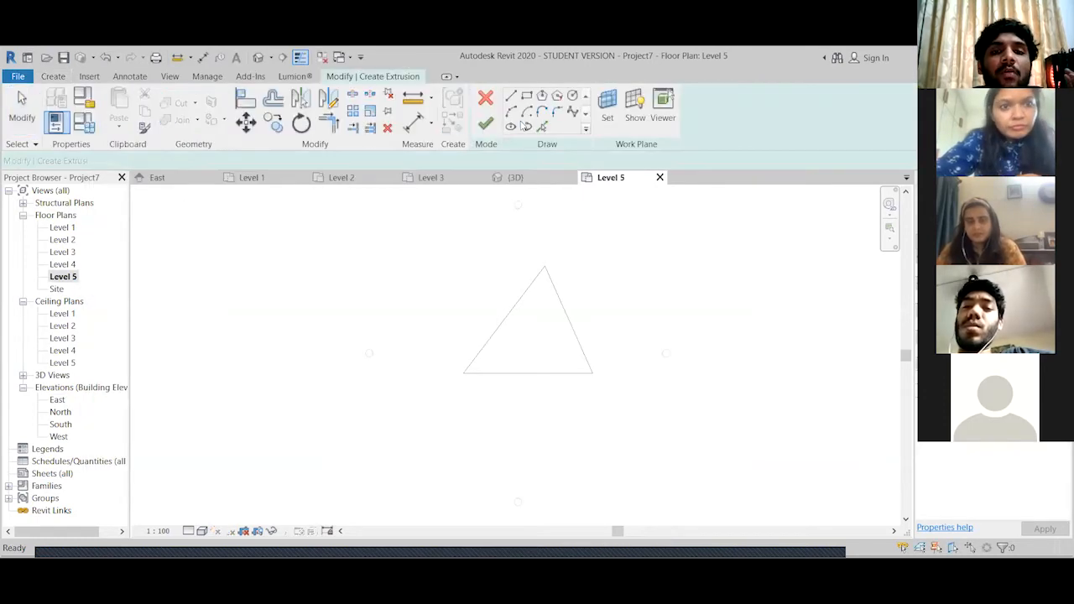
Sketch a narrow upright rectangle beside the triangle, then finish the extrusion and the in-place model
left_click(527, 97)
left_click(388, 281)
left_click(424, 406)
left_click(484, 123)
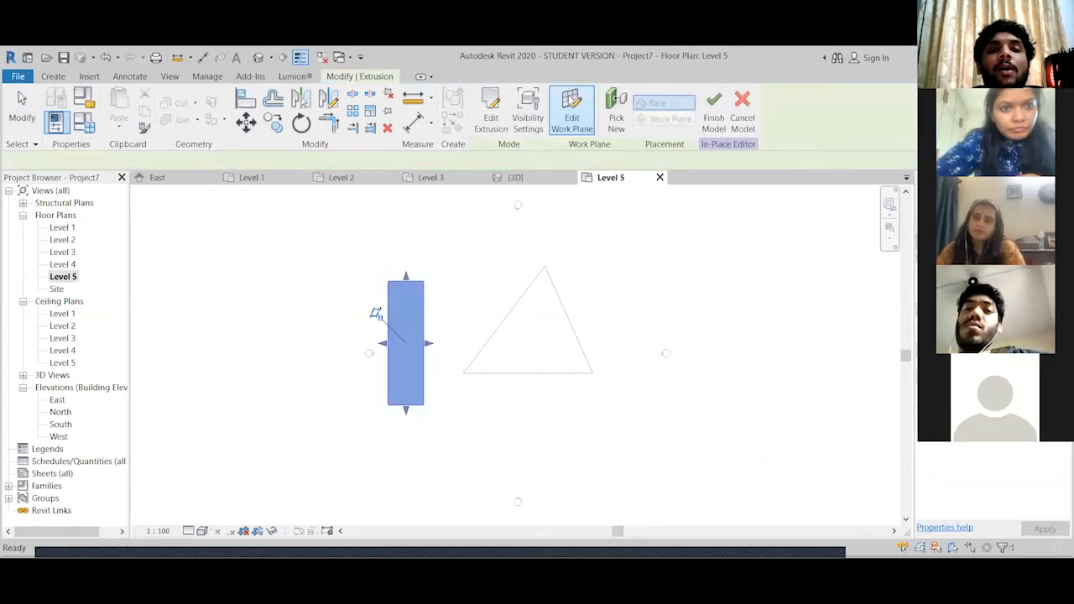
left_click(710, 110)
key("Escape")
Open the 3D view and examine how the narrow rectangular slab sits relative to the other slabs and levels
left_click(481, 76)
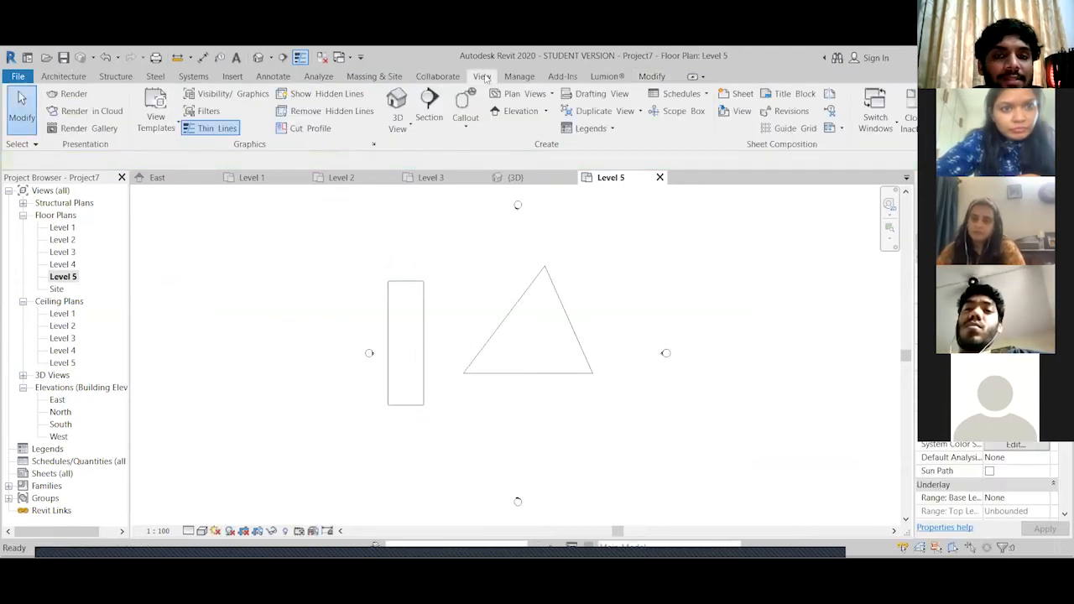
left_click(427, 108)
key("Escape")
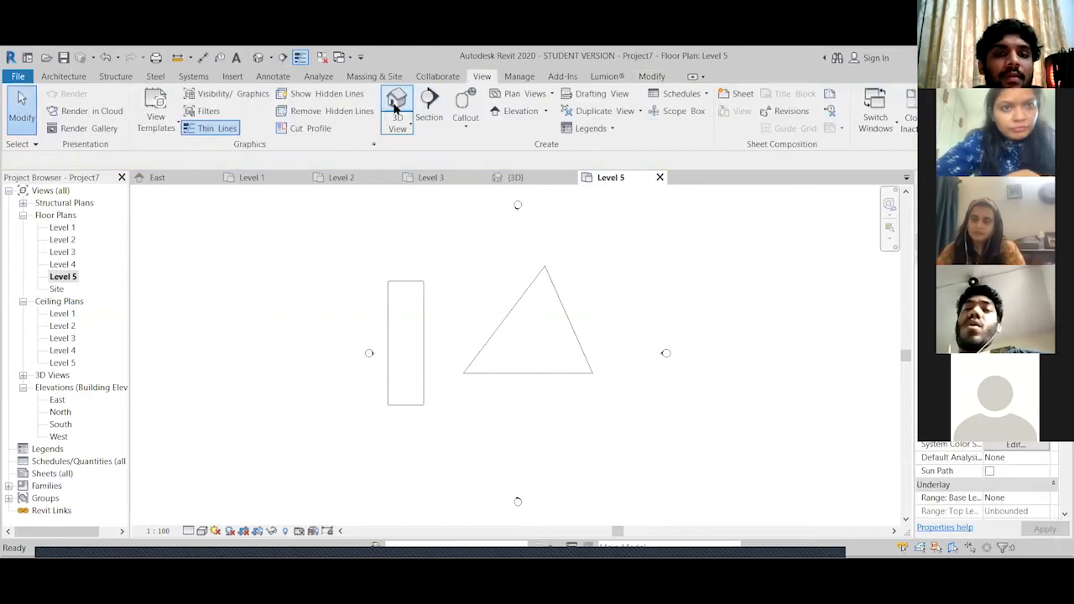
left_click(396, 103)
middle_click_drag(491, 328, 356, 394, "shift")
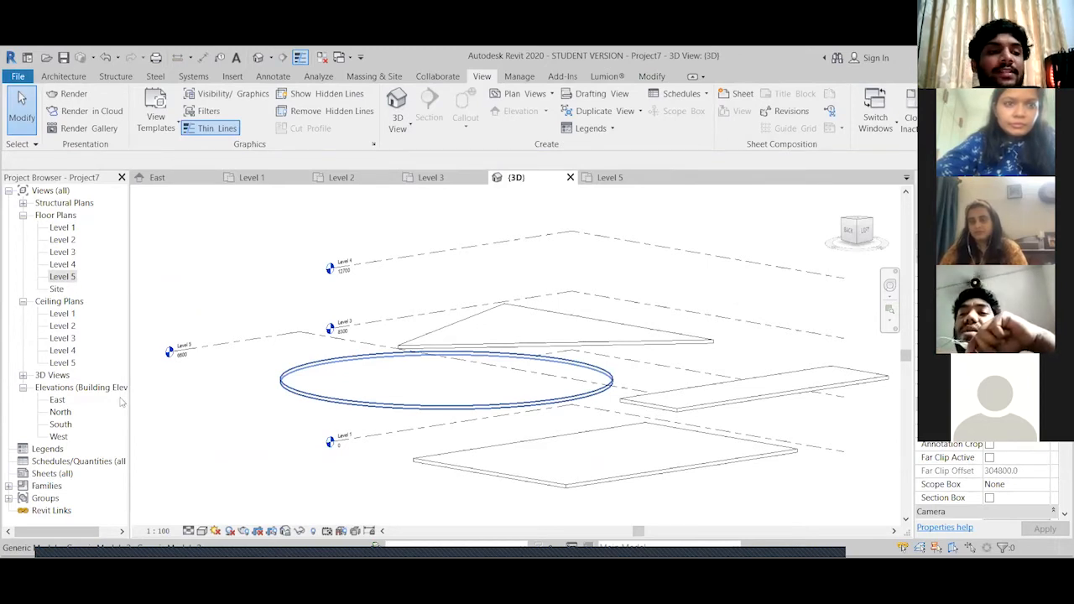
Return to the East elevation and set Level 2's elevation to 3500
double_click(71, 403)
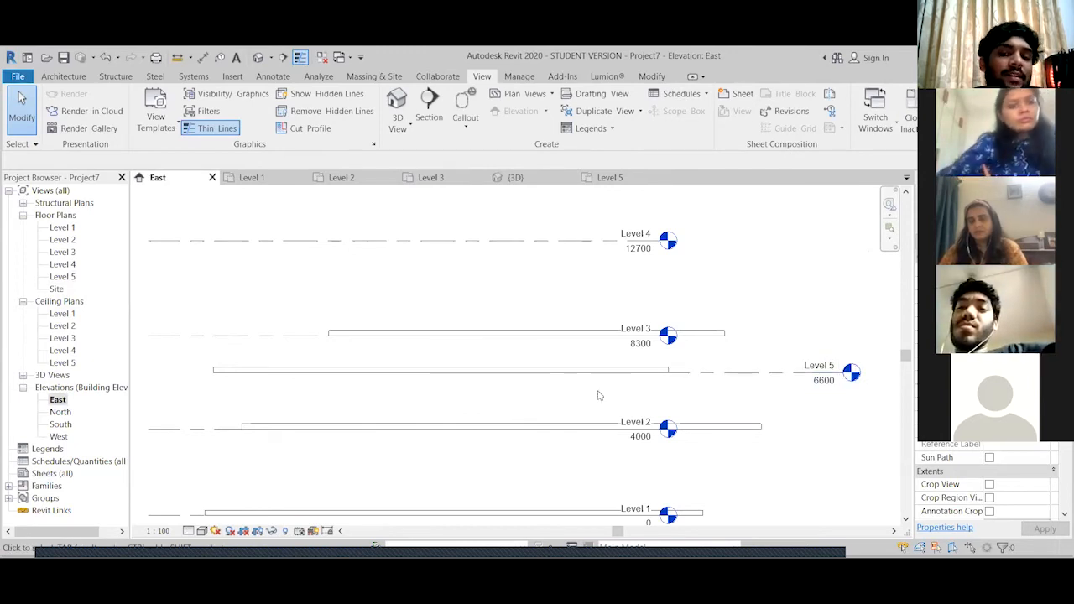
left_click(642, 443)
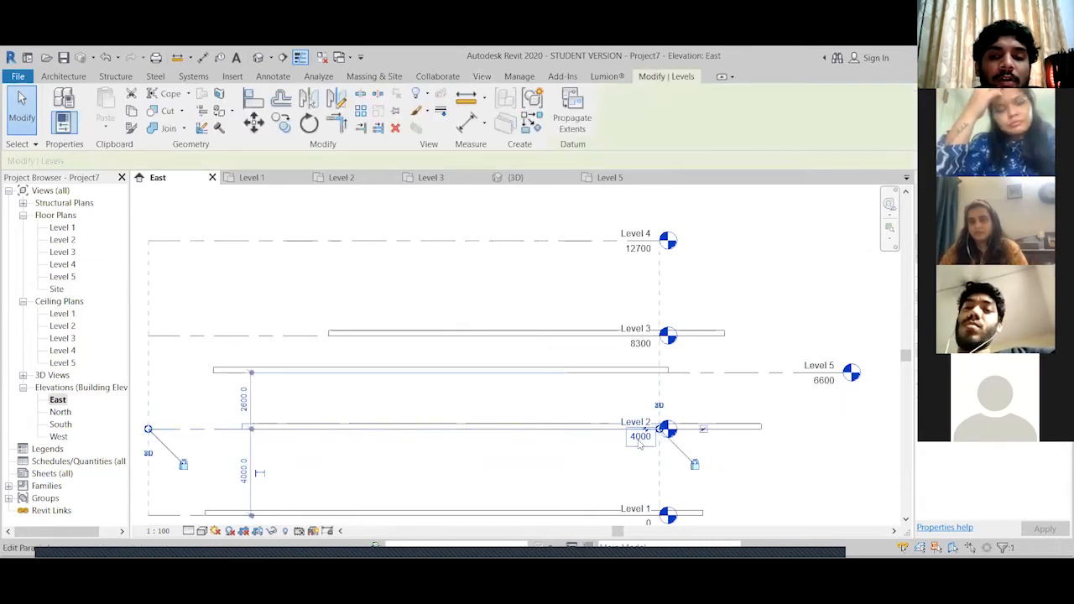
left_click(639, 440)
left_click_drag(638, 441, 577, 438)
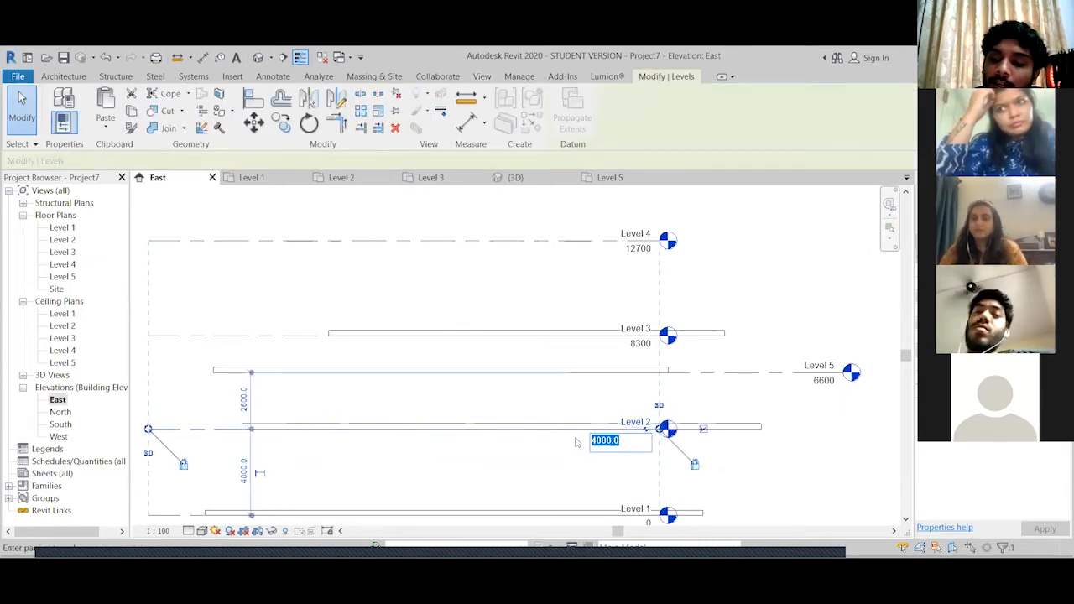
key("BackSpace")
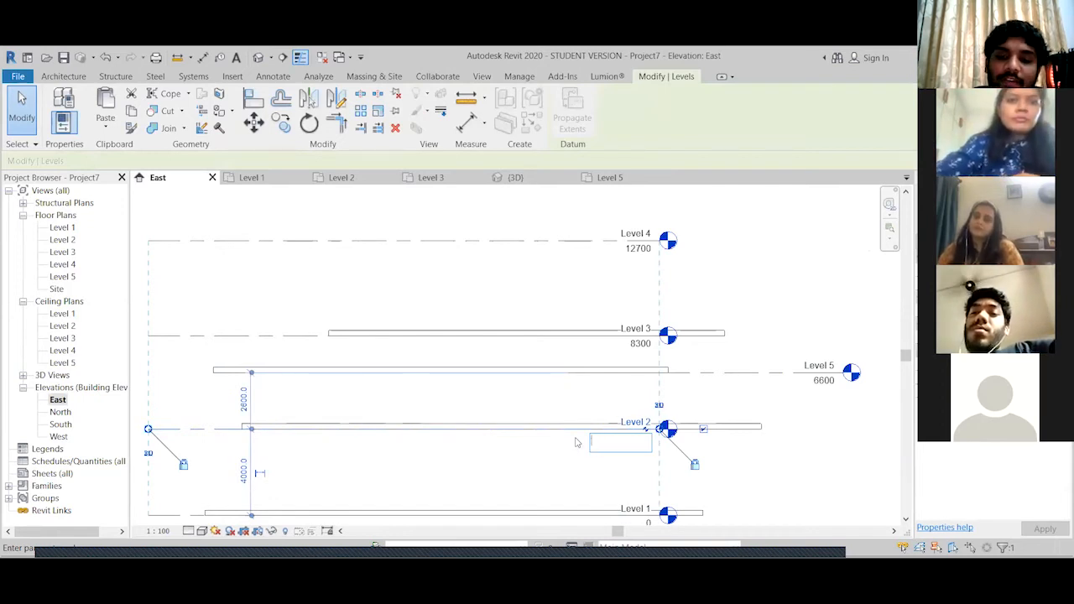
type("3500")
key("Return")
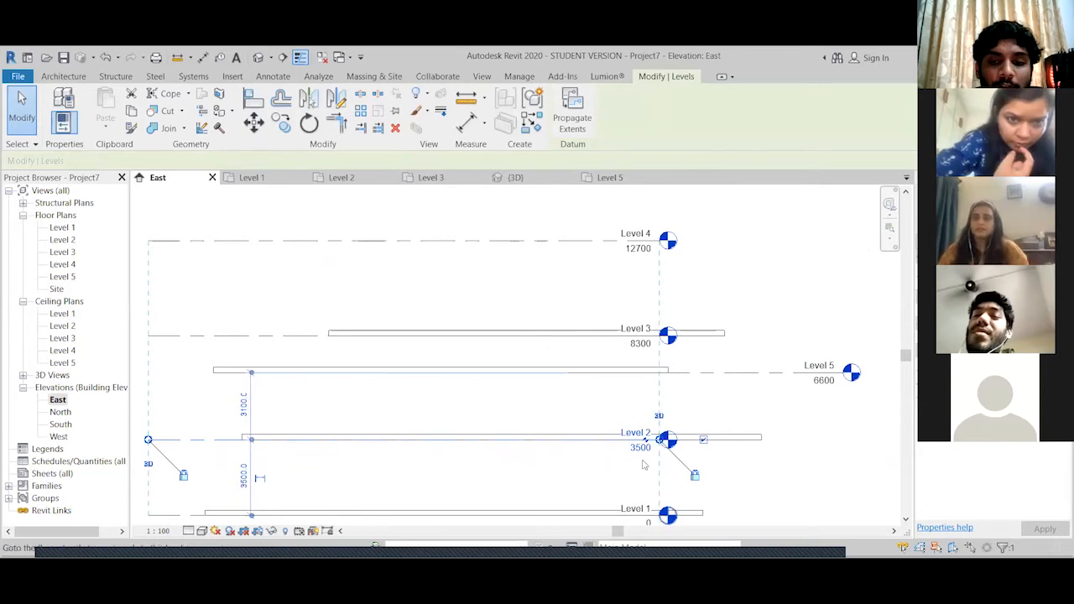
In the 3D view, delete the circular, triangular and narrow rectangular extrusions, keeping only the slab on Level 1
scroll(637, 468, "up", 2)
scroll(593, 462, "down", 1)
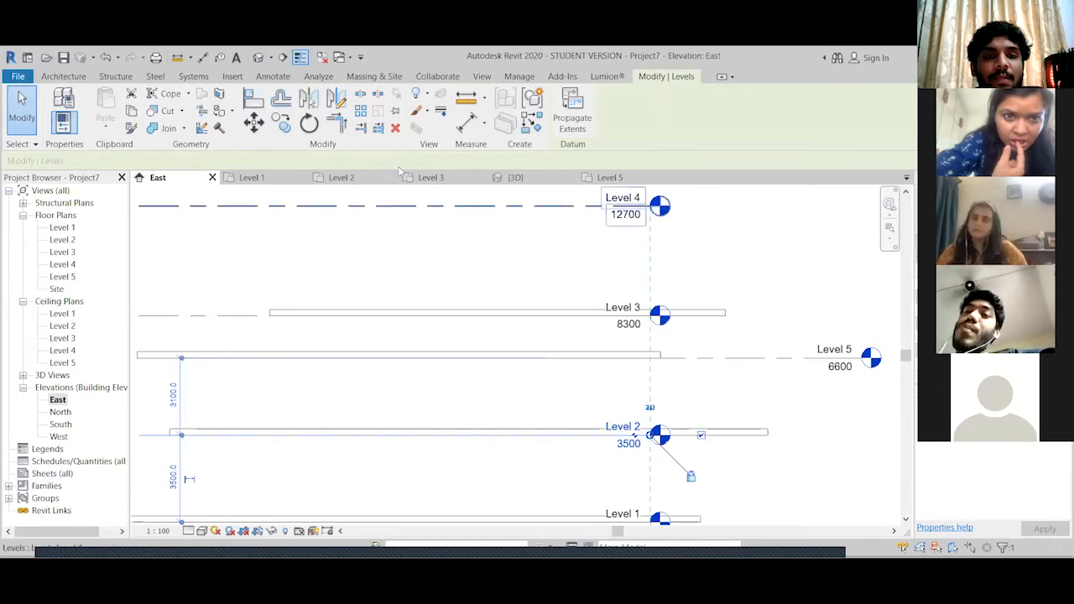
key("Escape")
left_click(483, 76)
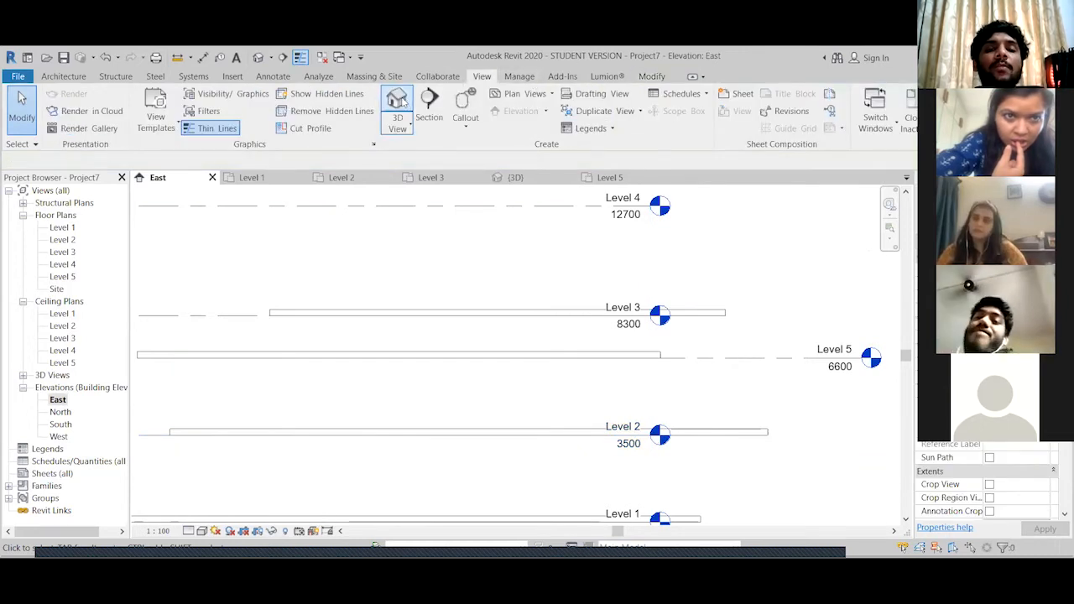
left_click(403, 105)
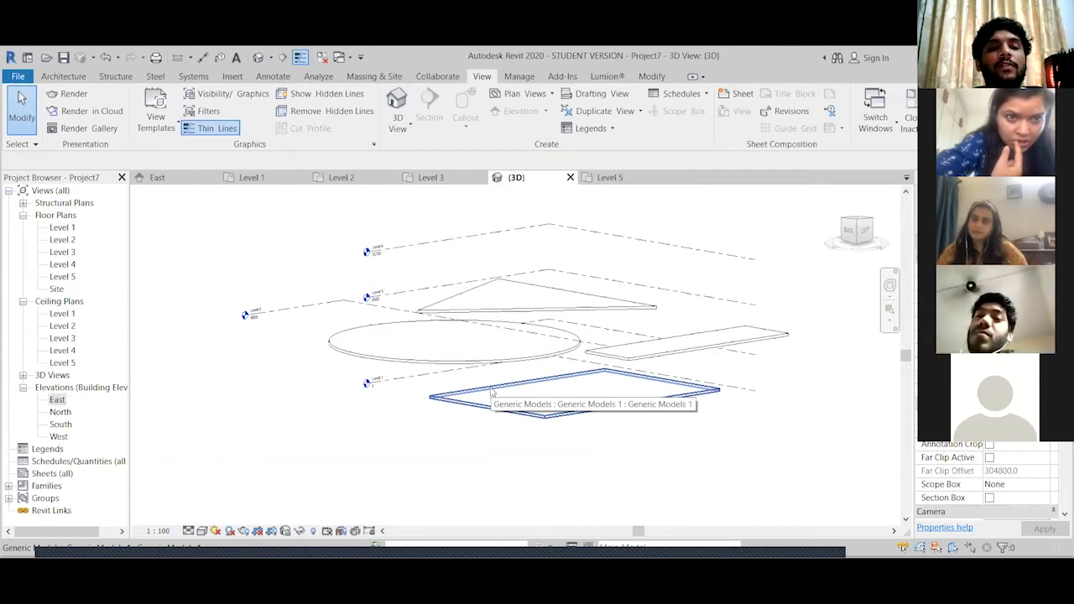
left_click(441, 360)
key("Escape")
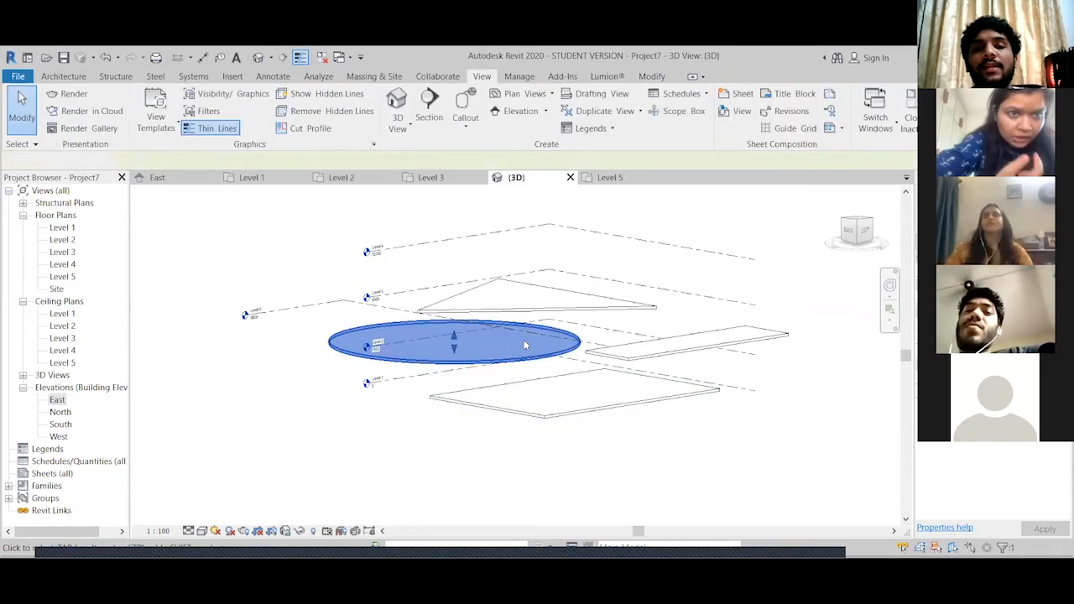
left_click(561, 408)
left_click(634, 358)
key("Delete")
Stretch the top face of the Level 1 slab upward past Level 2 to form a tall block
left_click(589, 401)
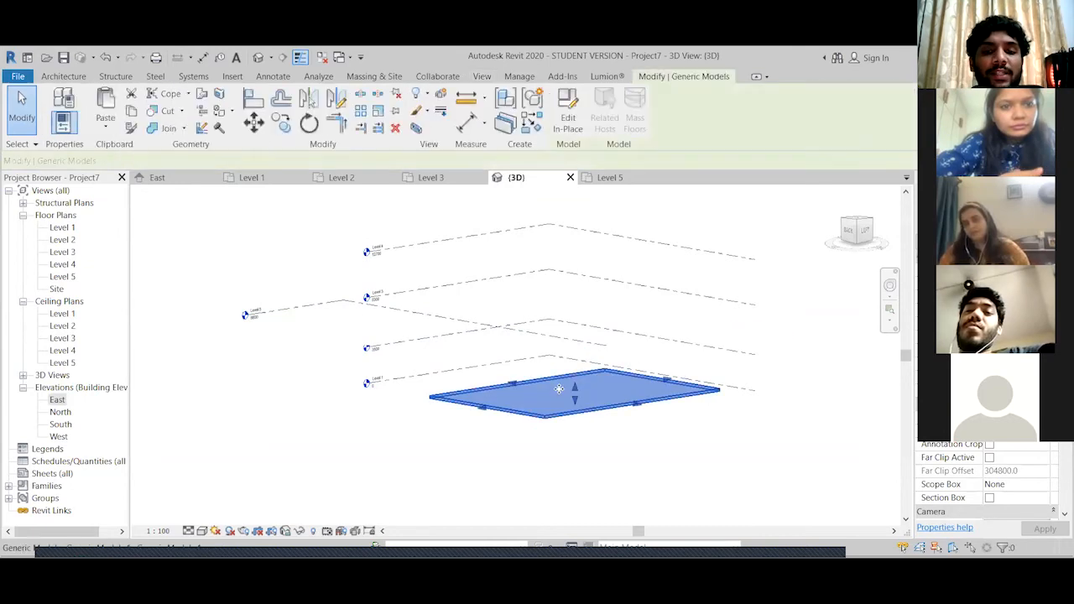
left_click_drag(575, 386, 584, 325)
left_click(312, 467)
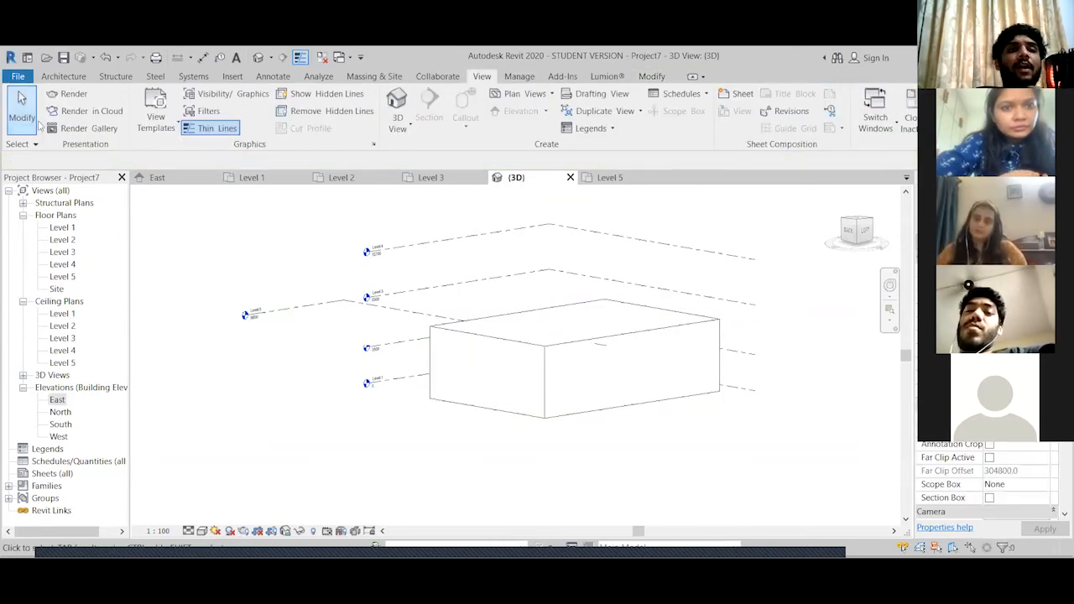
scroll(540, 372, "up", 2)
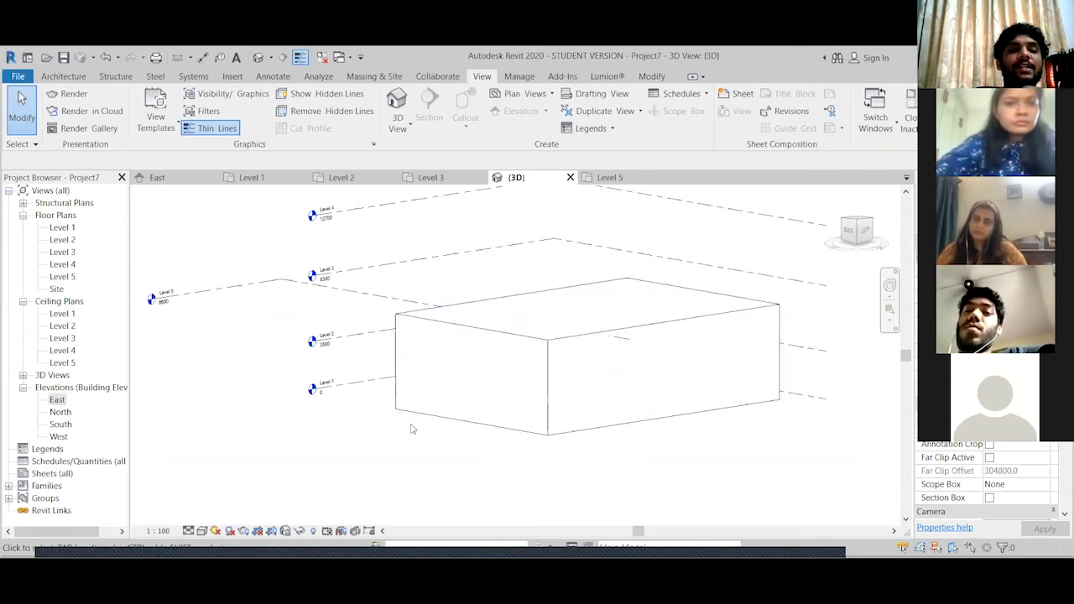
Close all inactive views and open the Level 1 floor plan
left_click(63, 76)
scroll(323, 233, "down", 2)
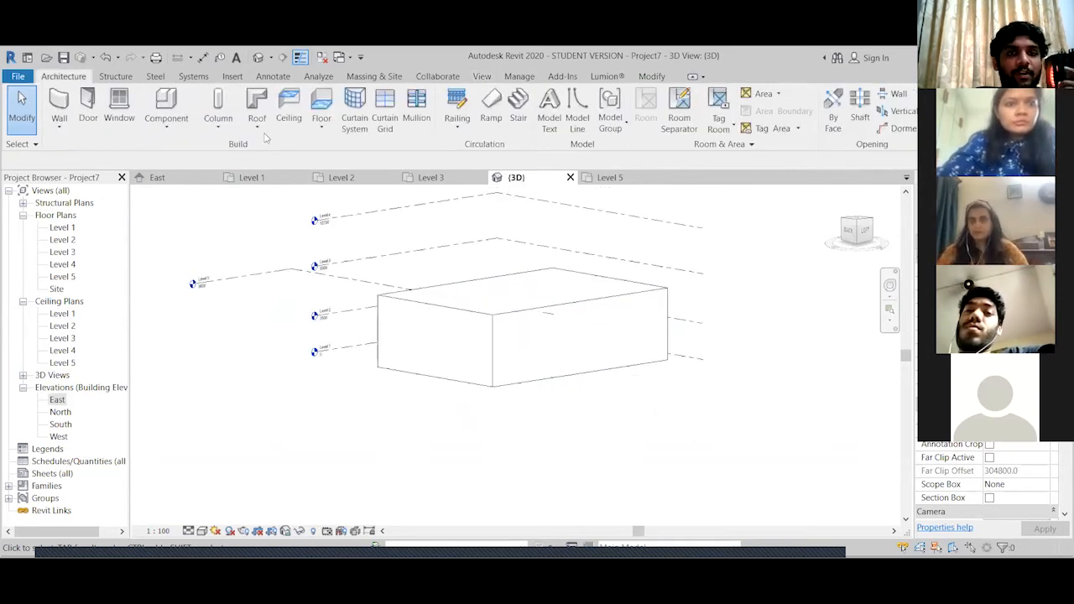
left_click(322, 57)
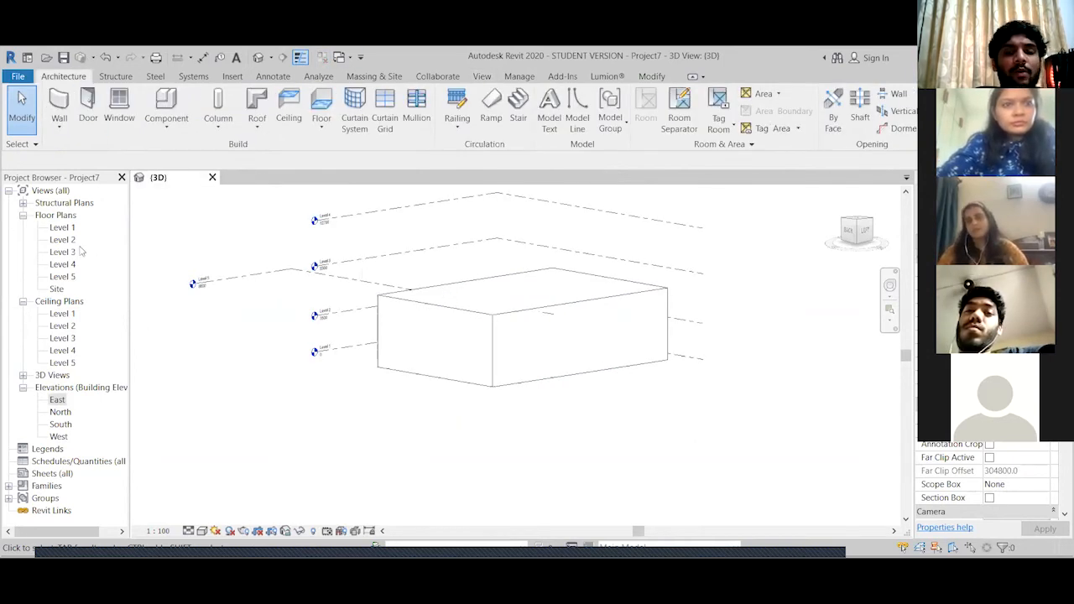
double_click(62, 227)
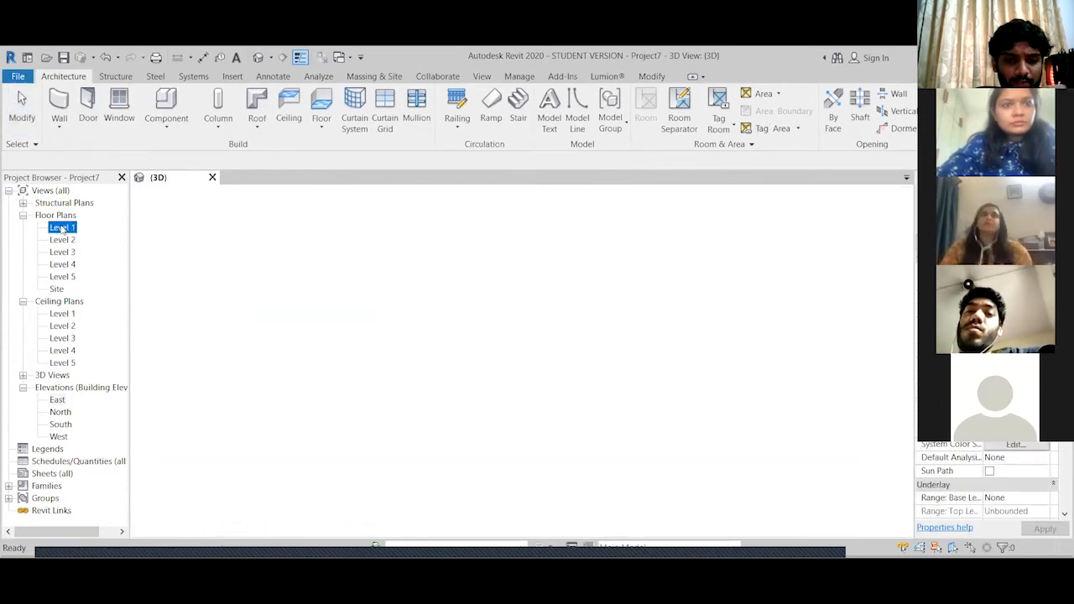
left_click(168, 133)
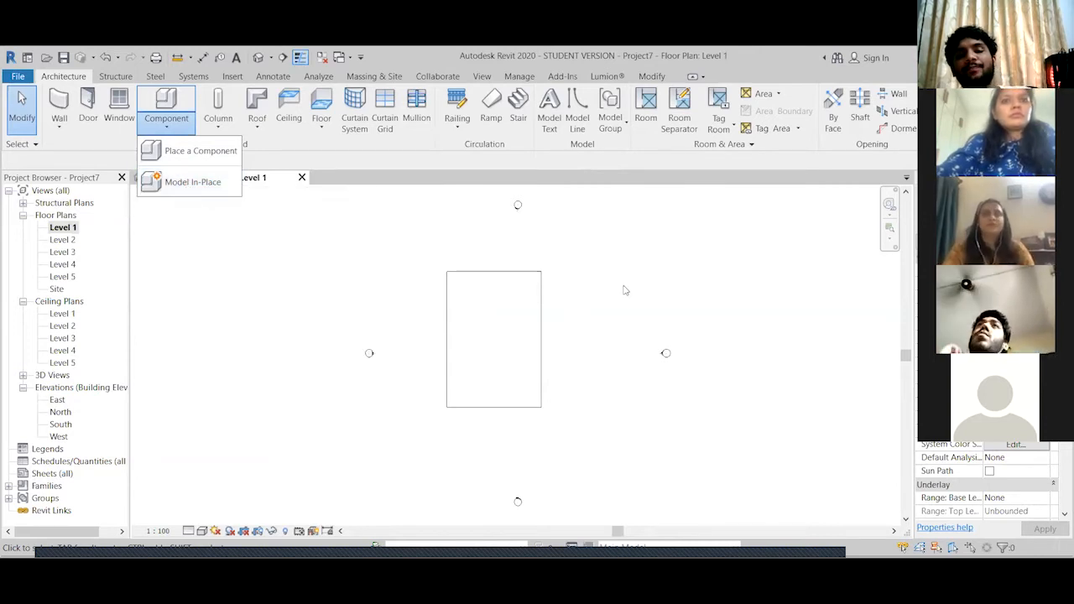
left_click(613, 277)
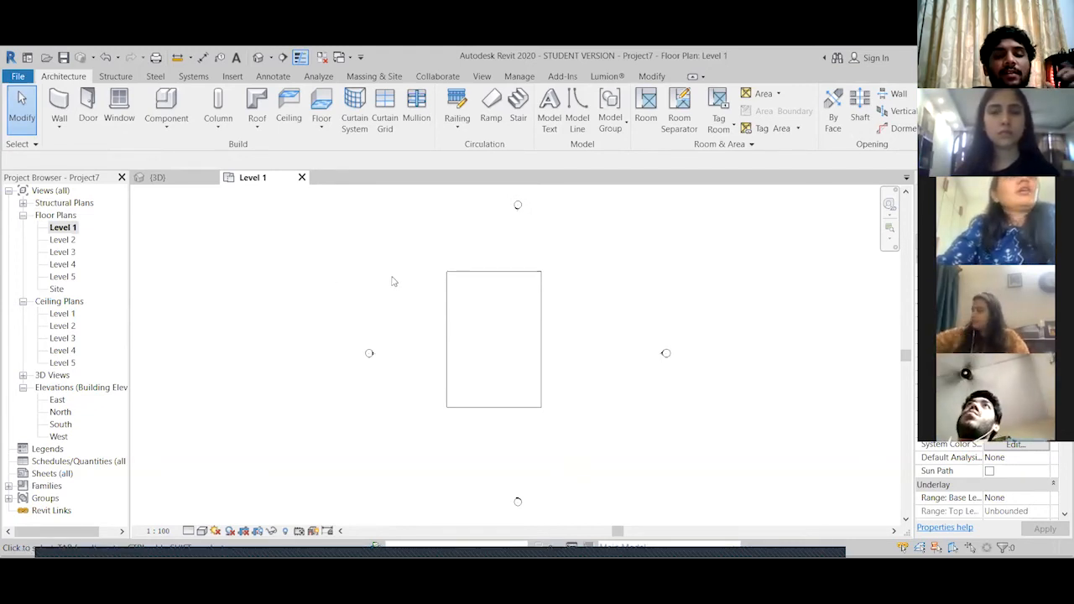
Return to the 3D view and enlarge the block by pulling its top face higher and its side faces outward
left_click(482, 77)
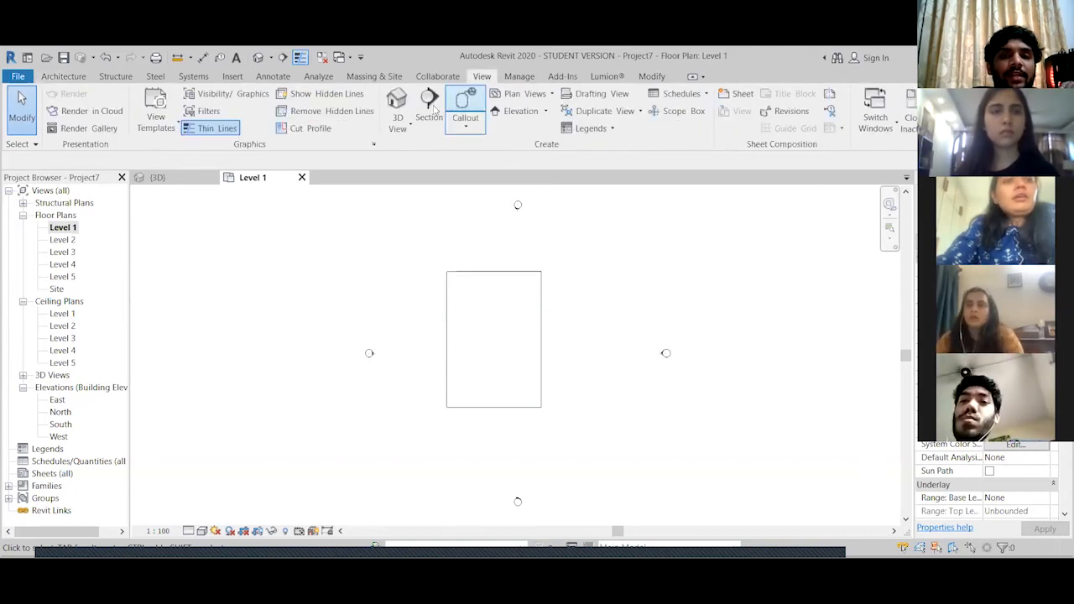
left_click(397, 105)
left_click(475, 321)
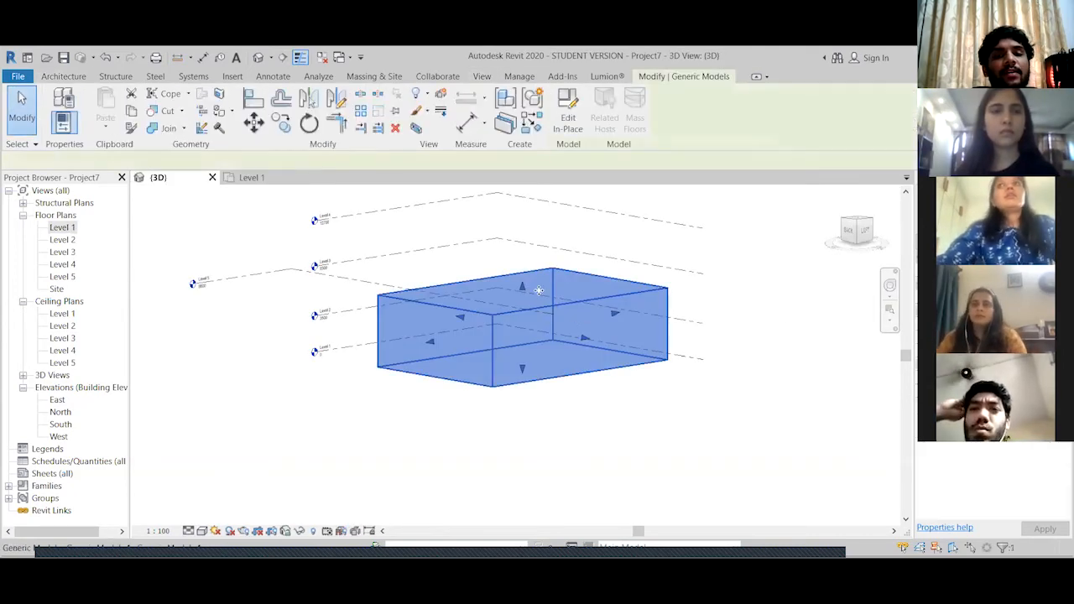
left_click(559, 406)
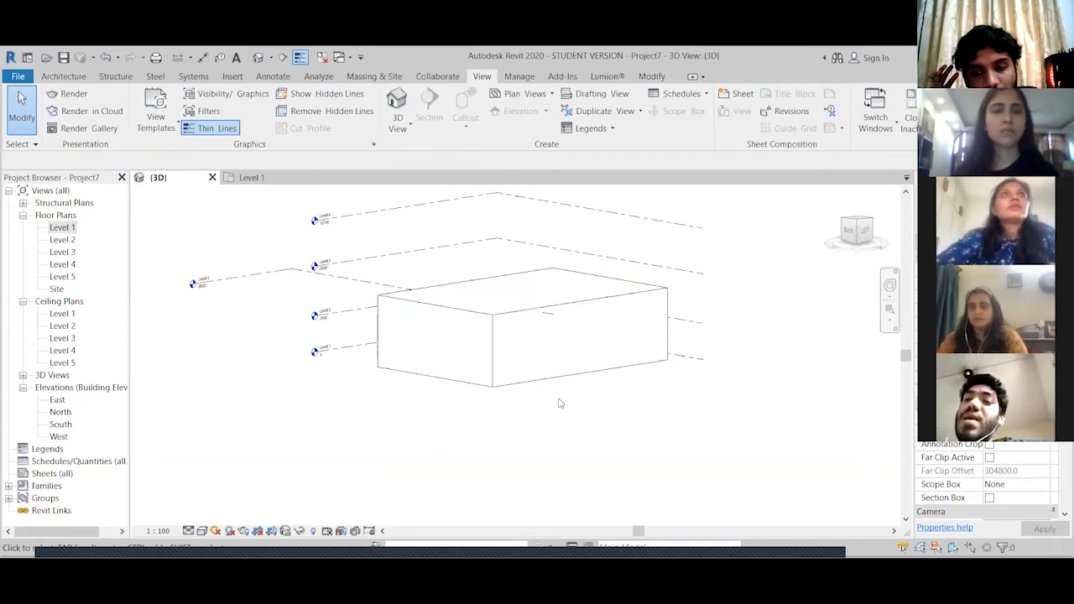
left_click(511, 319)
left_click_drag(517, 313, 530, 281)
left_click_drag(584, 327, 674, 419)
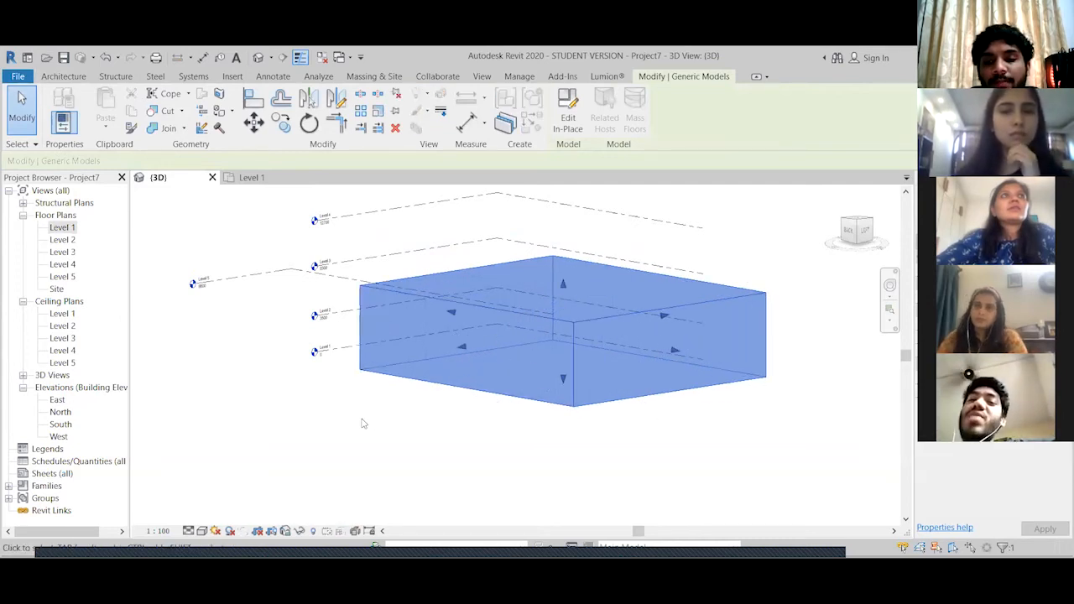
left_click(363, 424)
Move the block's long side face inward and view the reshaped block from another corner
middle_click_drag(362, 423, 427, 406, "shift")
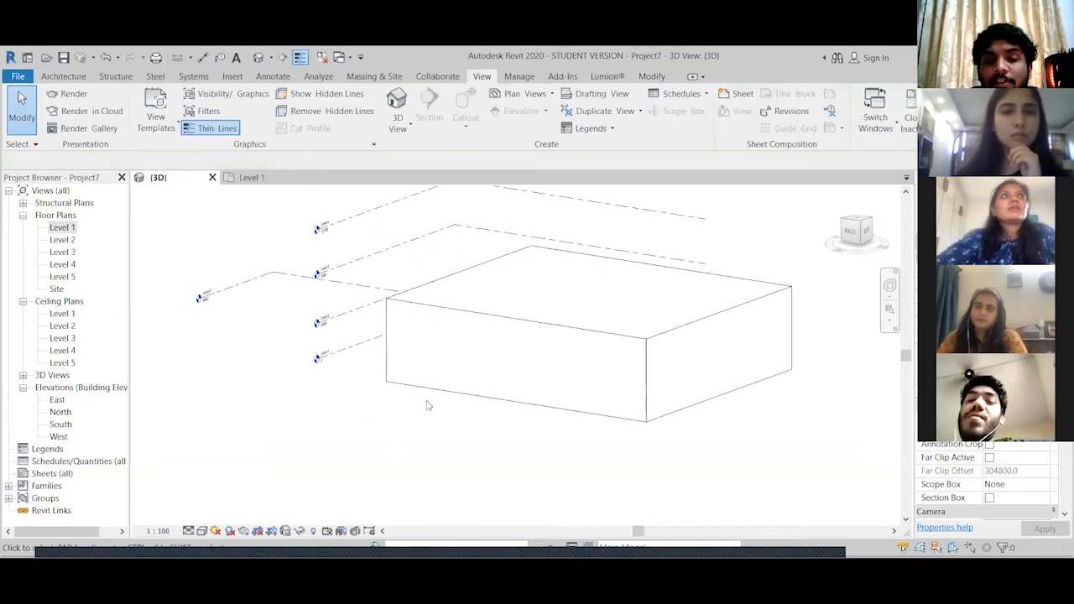
left_click(507, 369)
left_click_drag(511, 363, 563, 366)
left_click(478, 413)
middle_click_drag(479, 413, 434, 411, "shift")
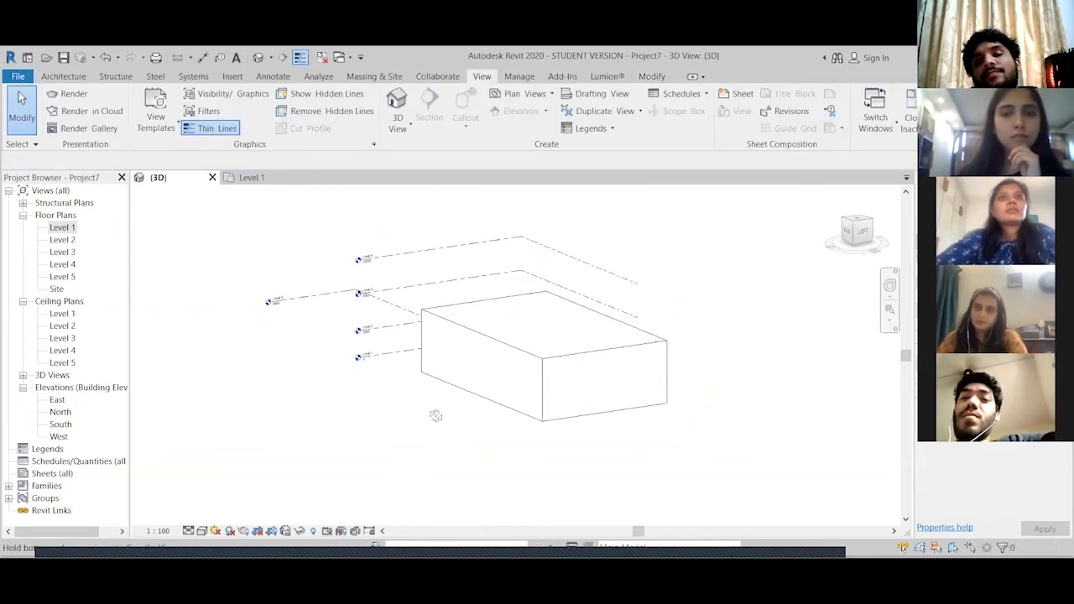
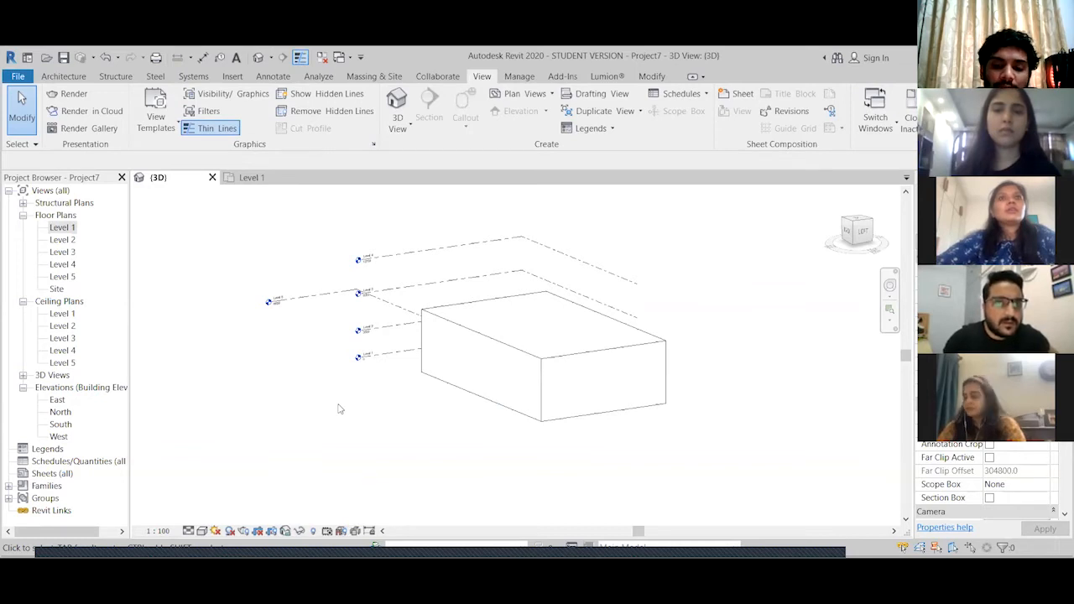
Delete Level 5, Level 4 and Level 3 along with their associated views, keeping only Levels 1 and 2
left_click(272, 298)
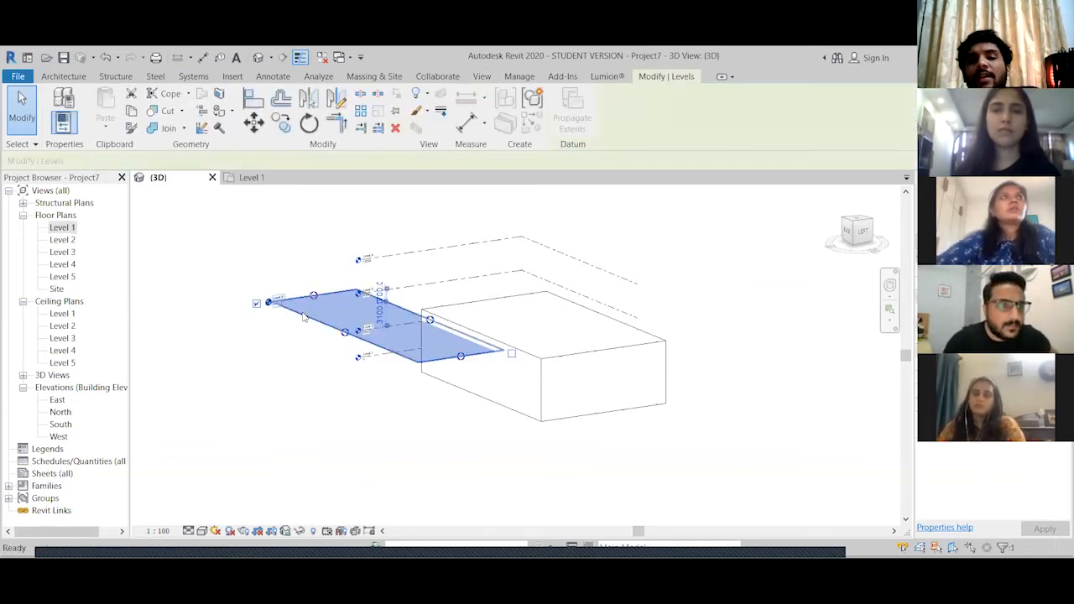
key("Delete")
left_click(585, 354)
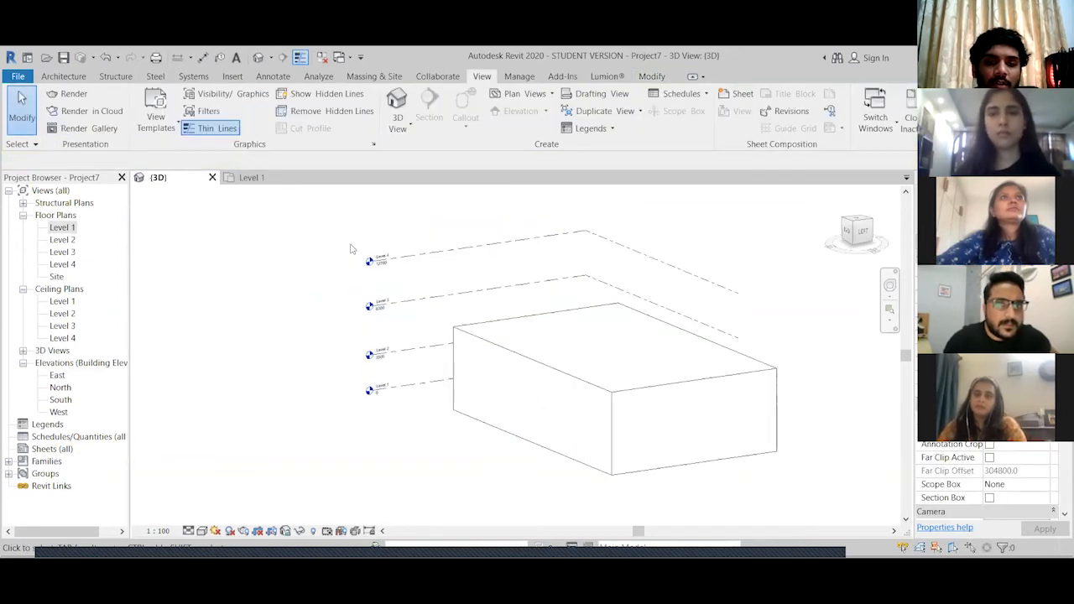
left_click_drag(440, 216, 338, 346)
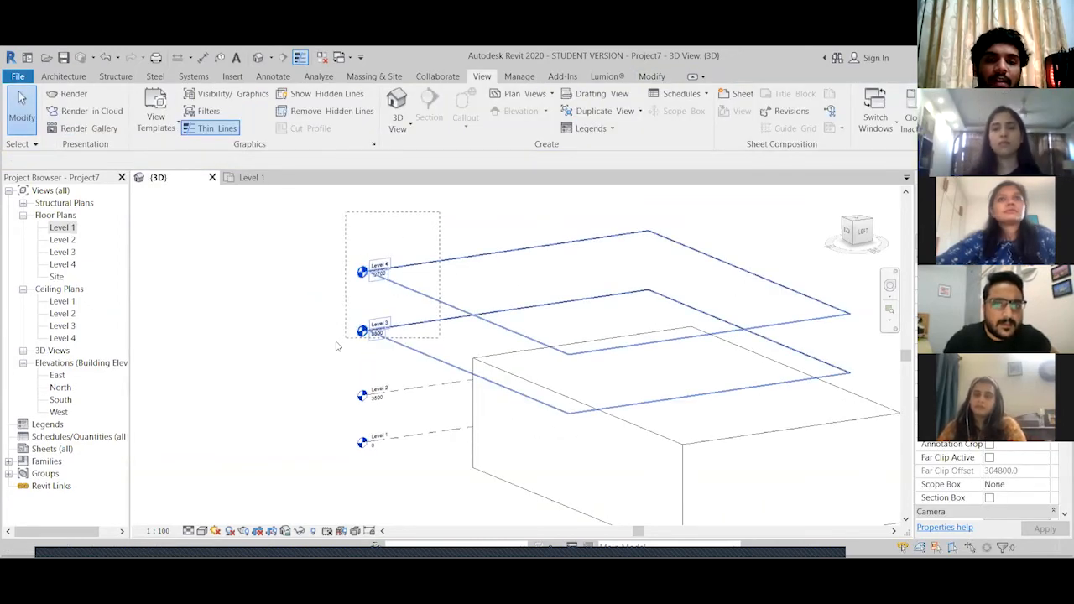
key("Delete")
left_click(585, 354)
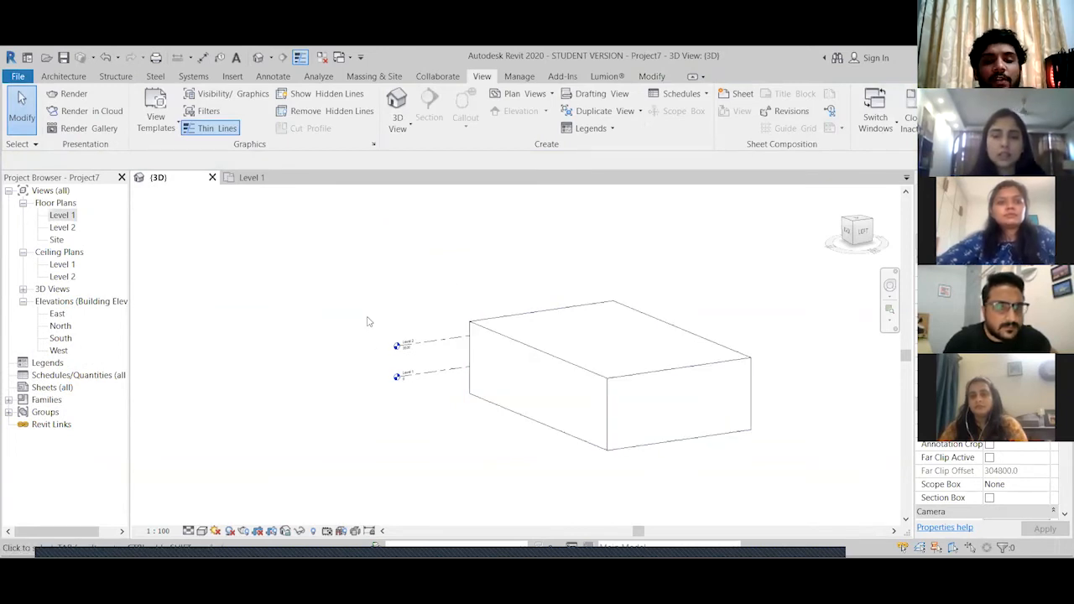
Close all inactive views and show the active work plane in the 3D view
middle_click_drag(368, 319, 416, 332, "shift")
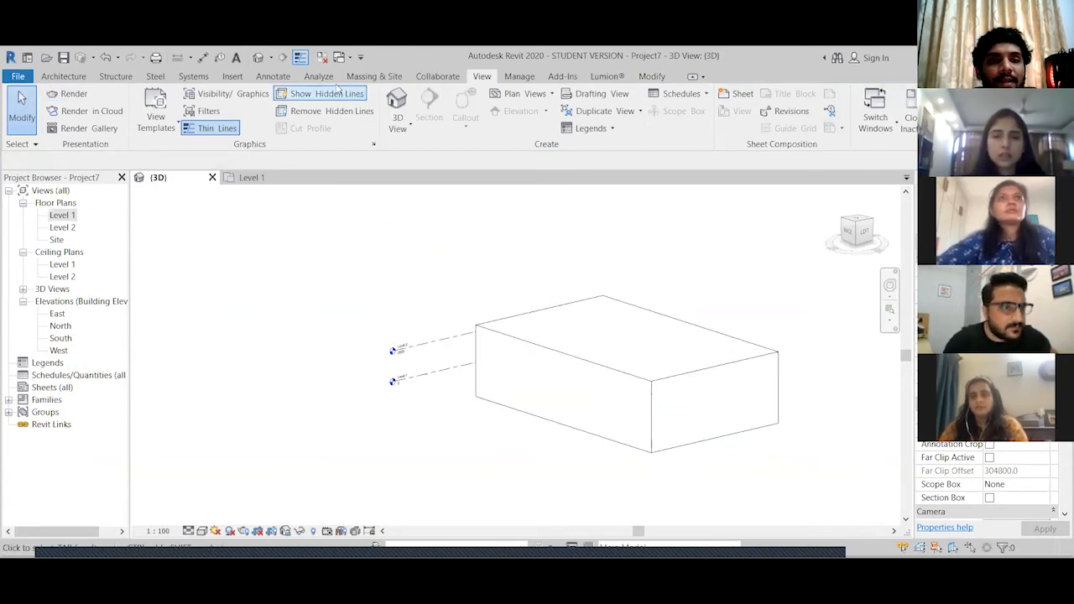
left_click(322, 59)
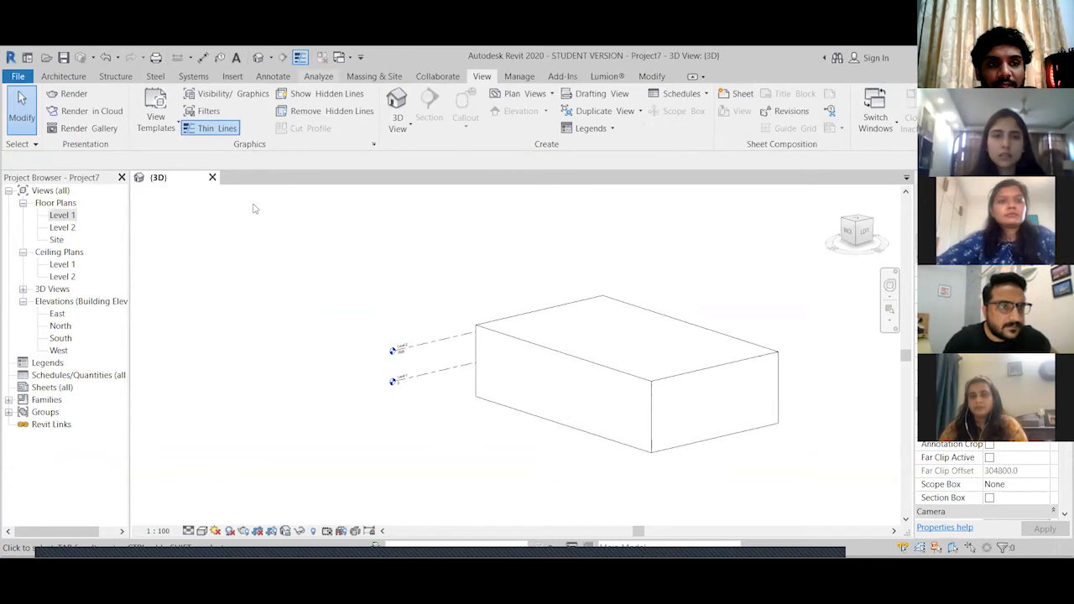
left_click(59, 76)
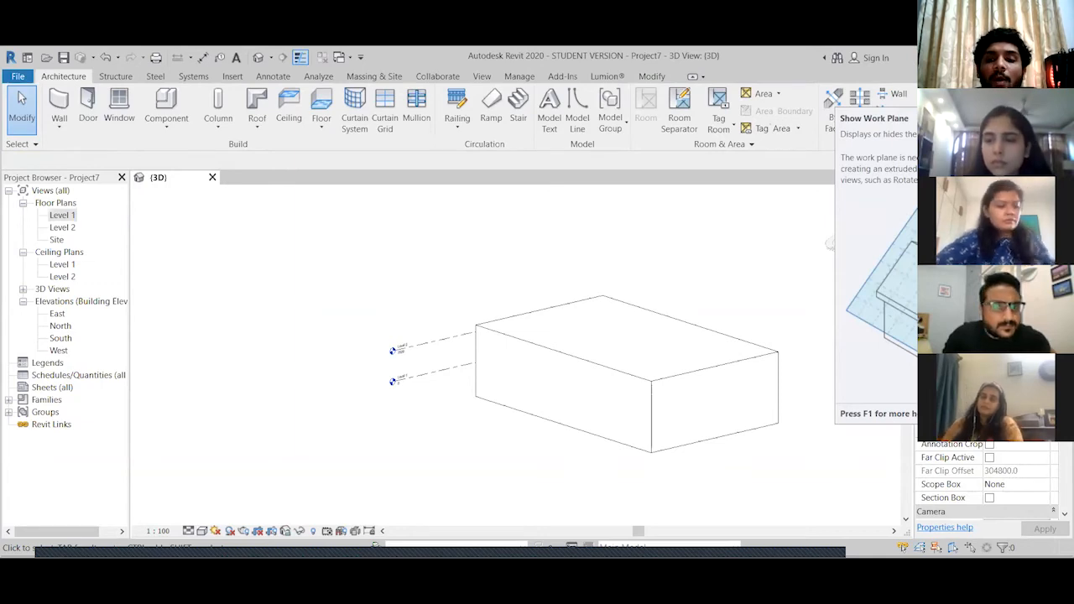
left_click(1017, 93)
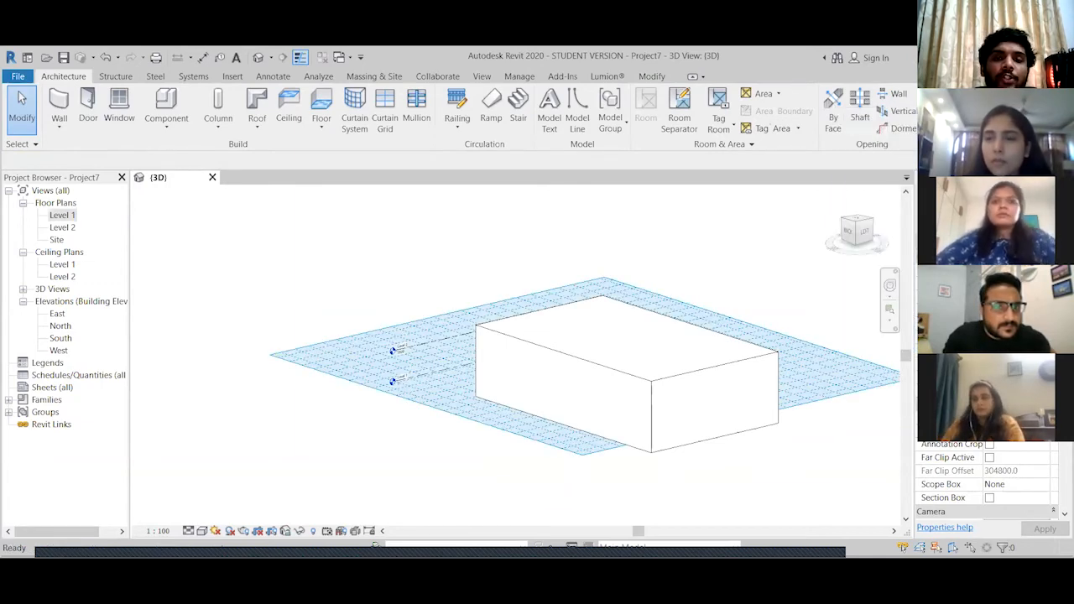
mouse_move(462, 412)
middle_mouse_down("shift")
mouse_move(527, 355)
mouse_move(563, 358)
mouse_move(509, 409)
mouse_move(470, 409)
middle_mouse_up("shift")
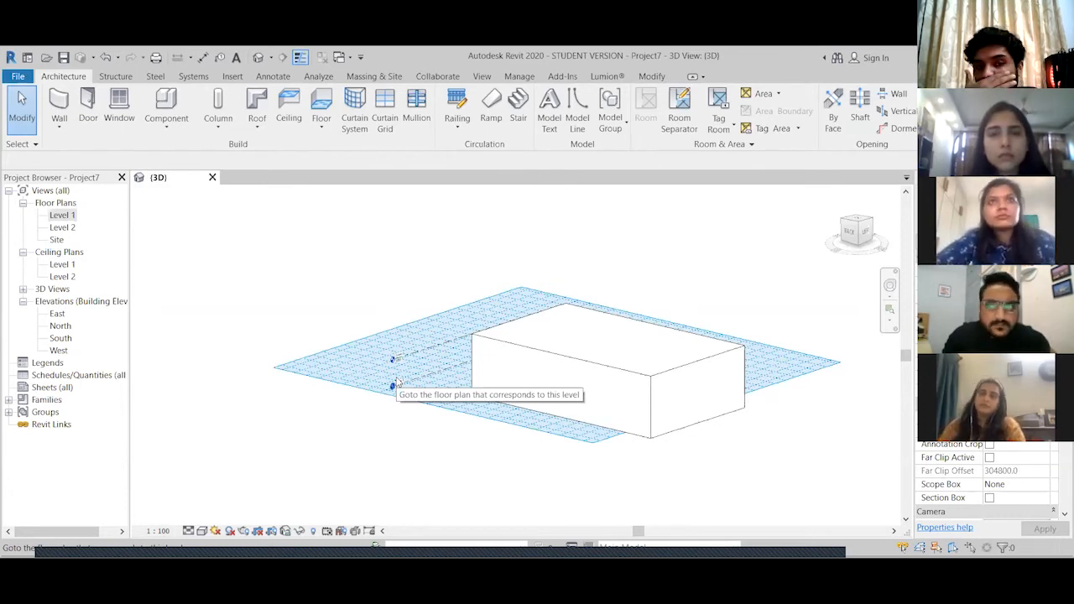
Start a new in-place component in the Generic Models category, accepting the default name
middle_click_drag(479, 313, 409, 443, "shift")
scroll(410, 398, "up", 3)
middle_click_drag(408, 395, 378, 456, "shift")
scroll(394, 411, "down", 1)
scroll(411, 411, "down", 1)
left_click(166, 124)
left_click(173, 180)
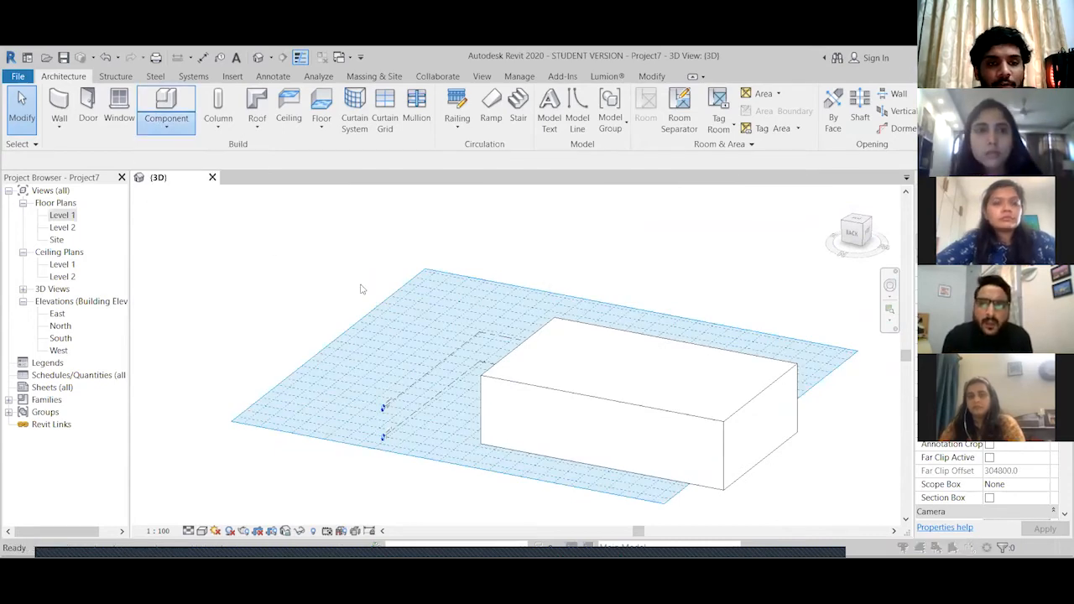
key("g")
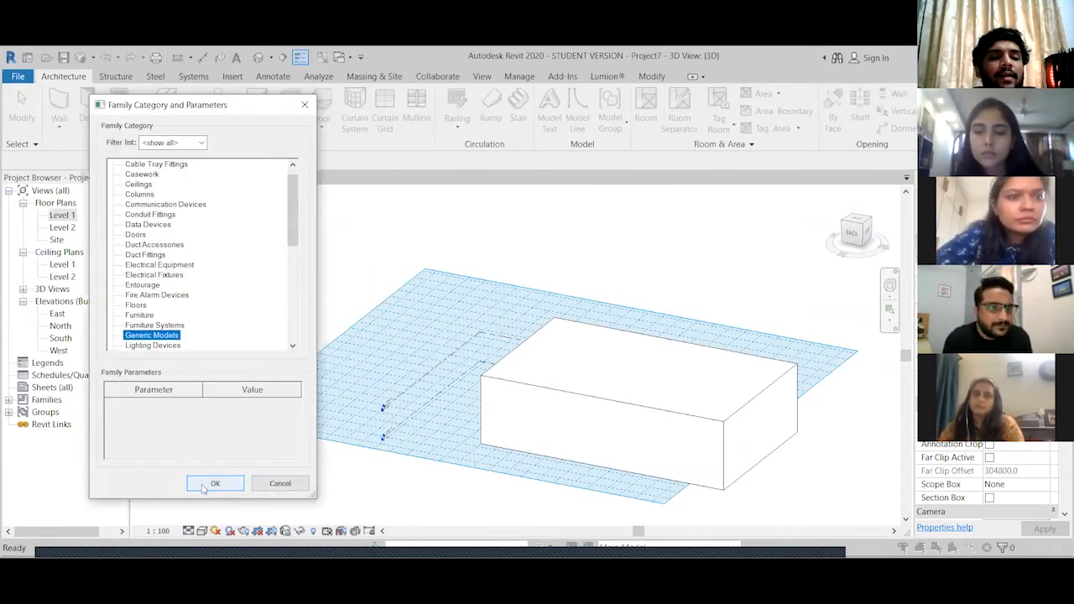
left_click(203, 487)
left_click(298, 188)
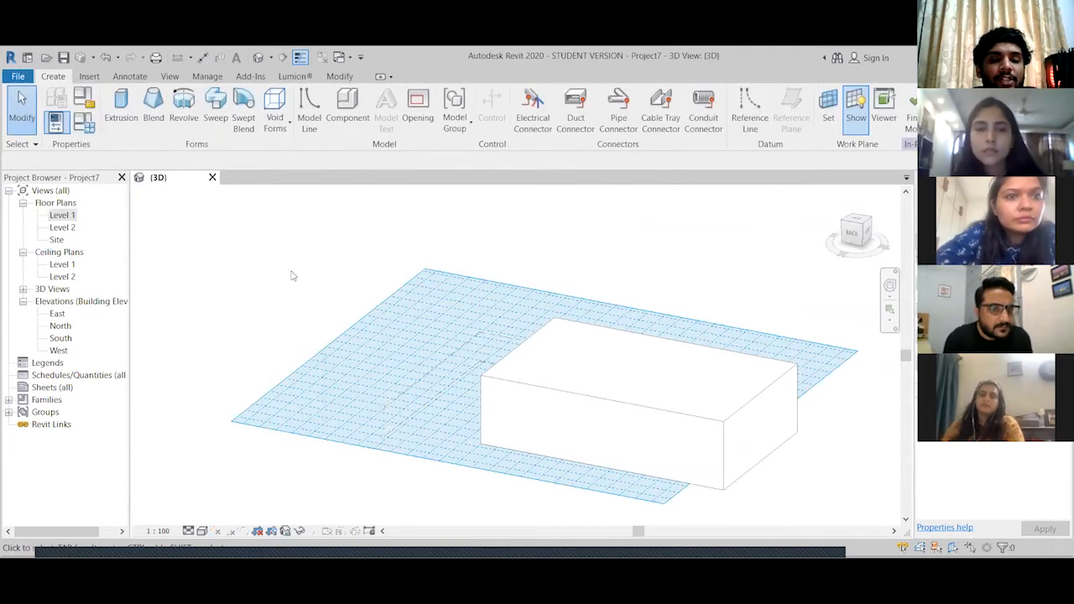
Extrude a rectangle about 8000 mm wide on the Level 1 work plane beside the block, 250 mm deep, and finish the in-place model
left_click(120, 105)
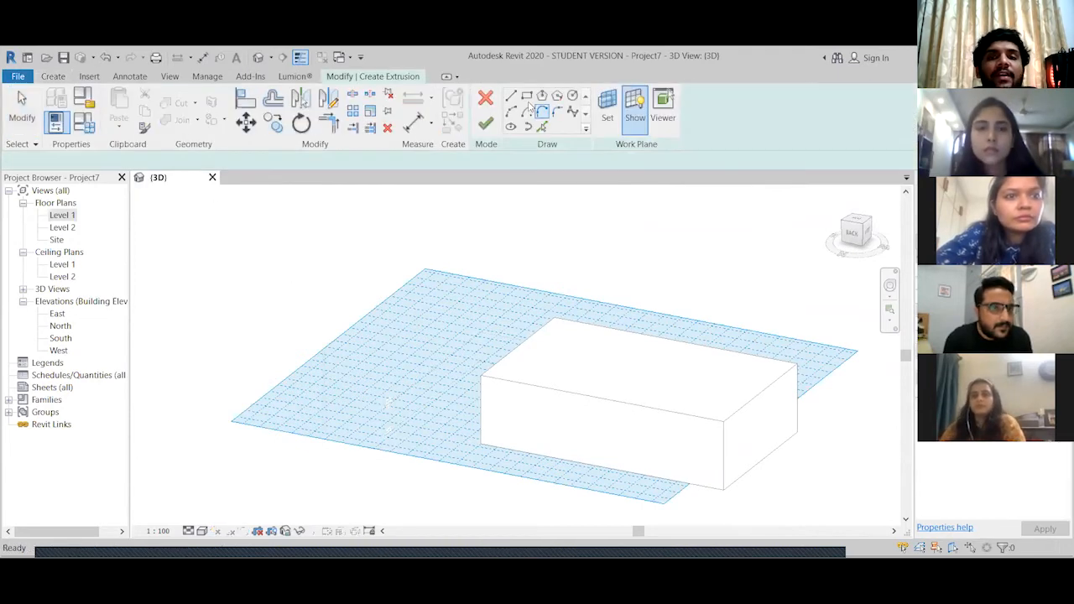
left_click(531, 97)
left_click(385, 329)
left_click(411, 370)
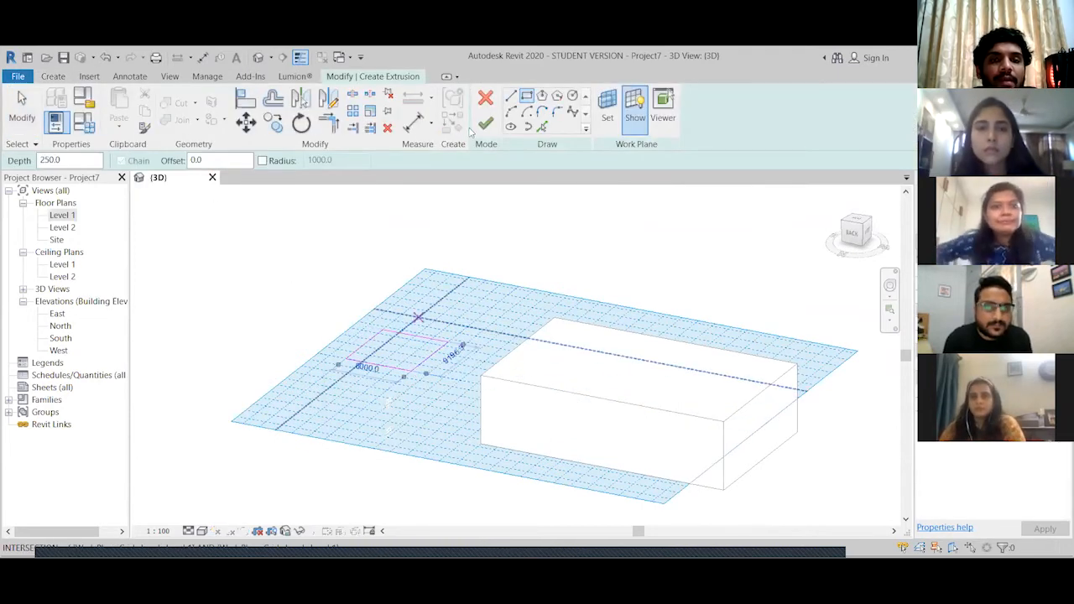
left_click(485, 124)
left_click(713, 109)
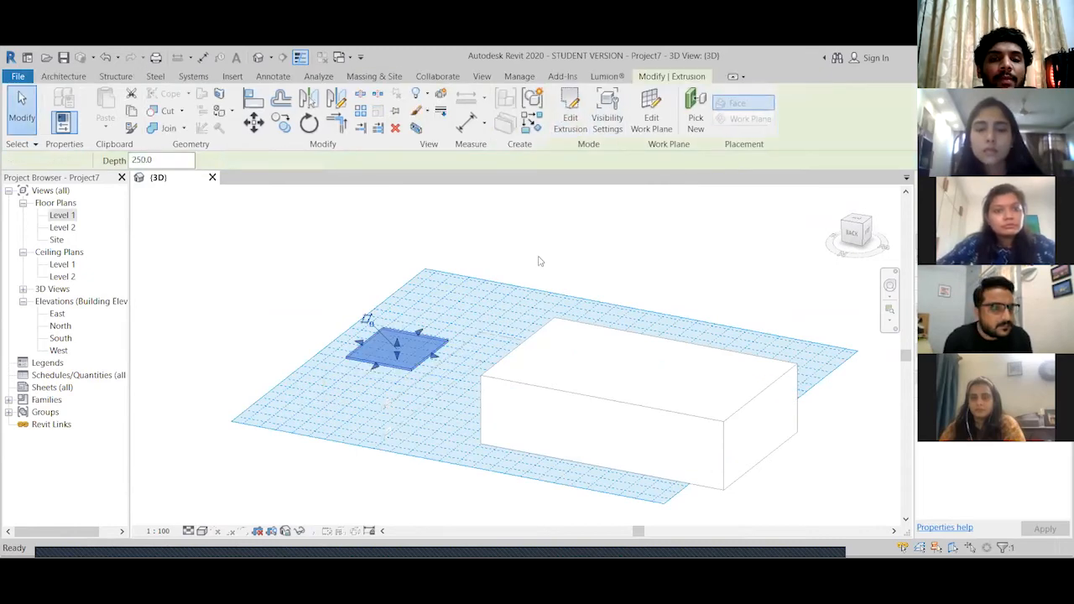
middle_click_drag(549, 271, 558, 225, "shift")
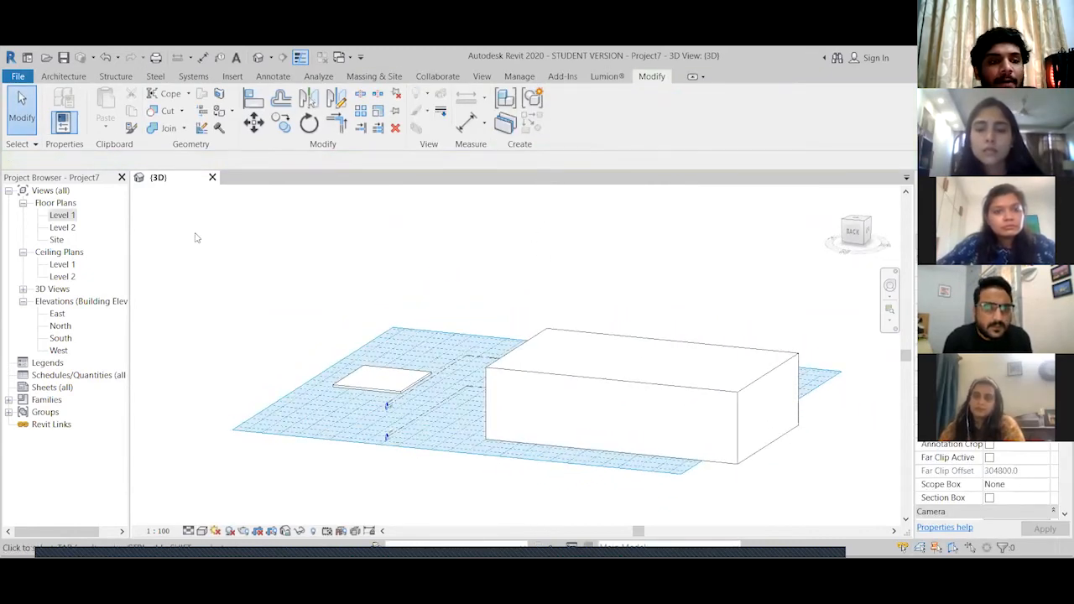
Check the new slab in the Level 1 floor plan, then view it on the work plane in 3D
double_click(62, 215)
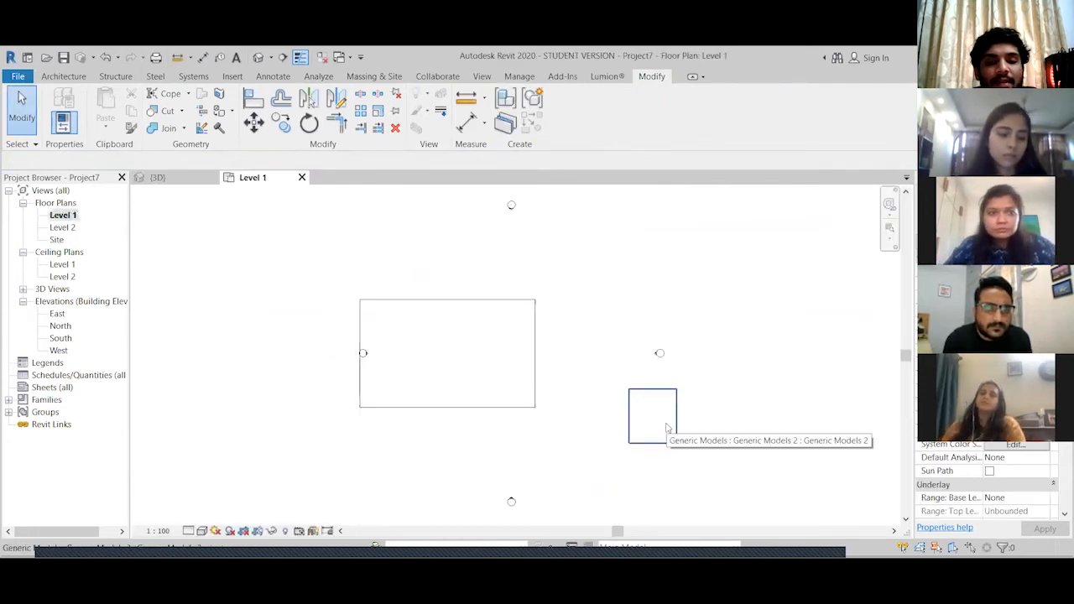
left_click(482, 76)
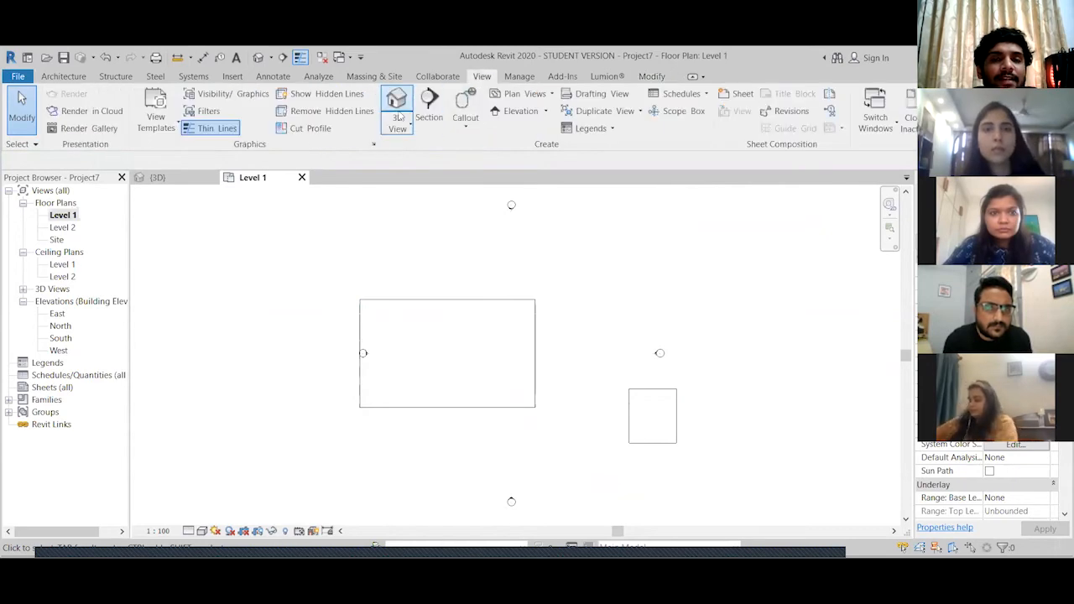
left_click(397, 112)
mouse_move(361, 420)
middle_mouse_down("shift")
mouse_move(313, 451)
mouse_move(304, 391)
mouse_move(311, 422)
mouse_move(331, 431)
mouse_move(326, 424)
middle_mouse_up("shift")
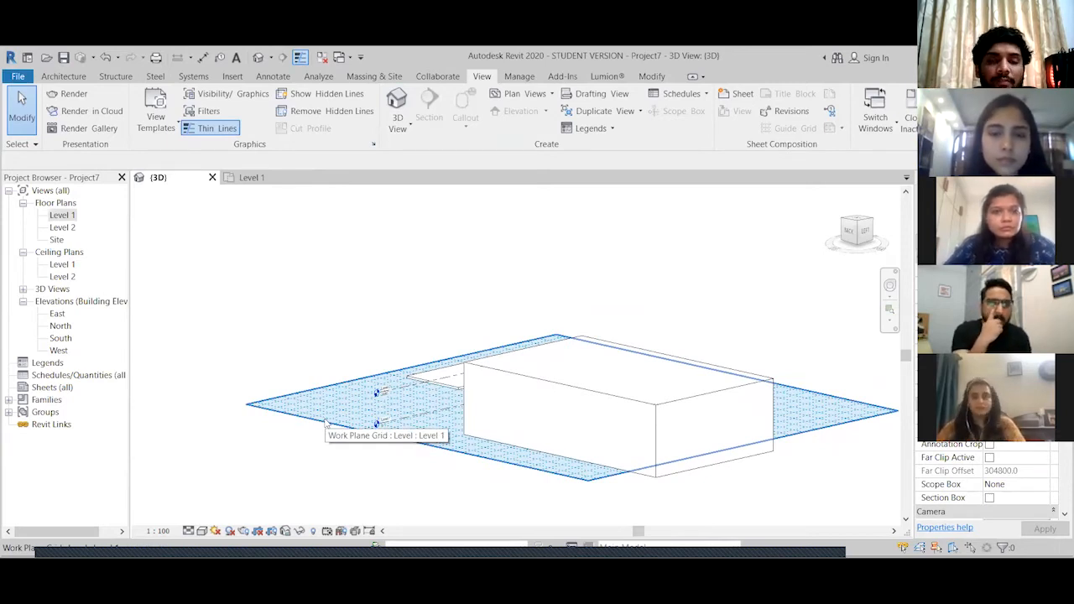
middle_click_drag(326, 423, 348, 441, "shift")
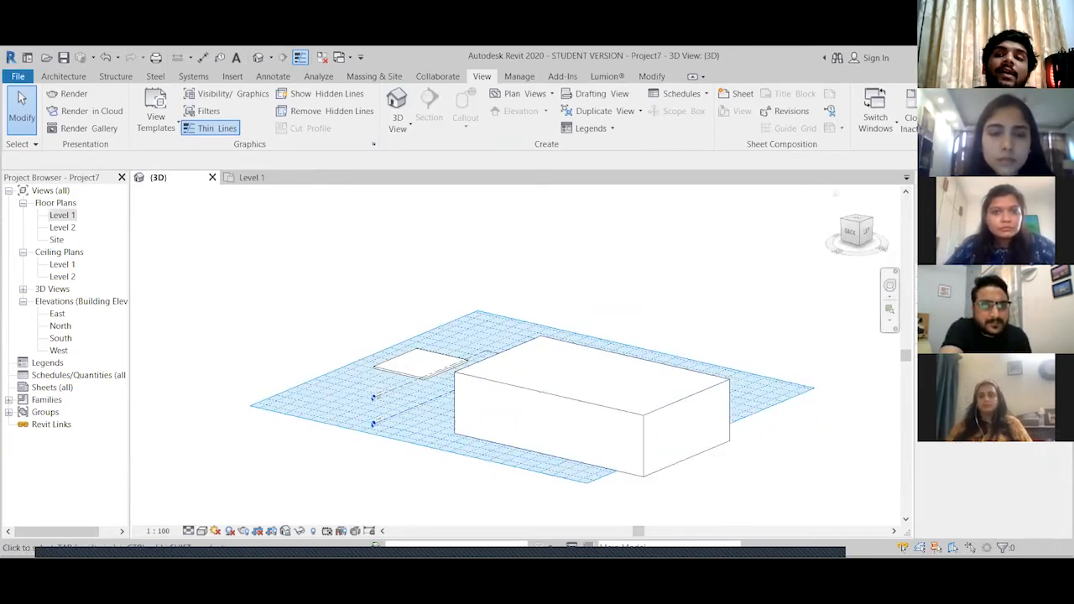
Set the work plane by name to Level 2
left_click(87, 78)
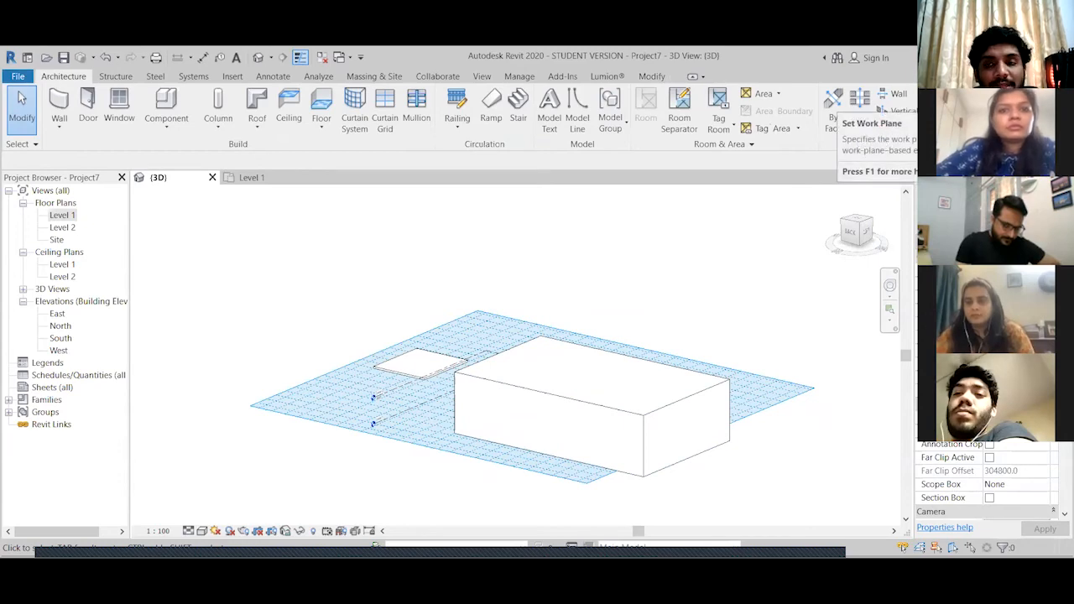
left_click(982, 105)
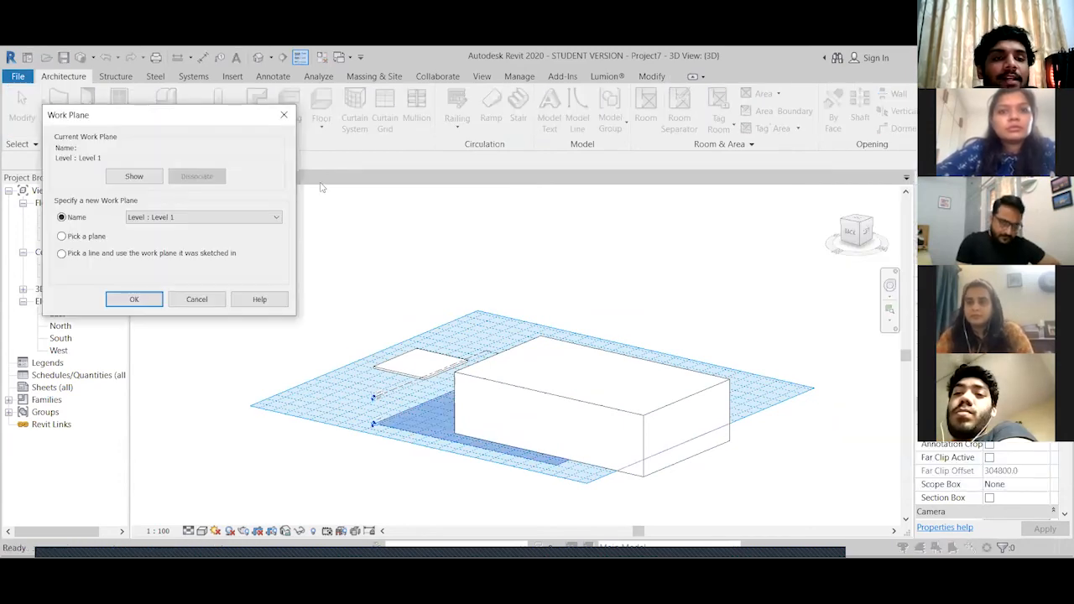
left_click(284, 116)
scroll(460, 415, "up", 5)
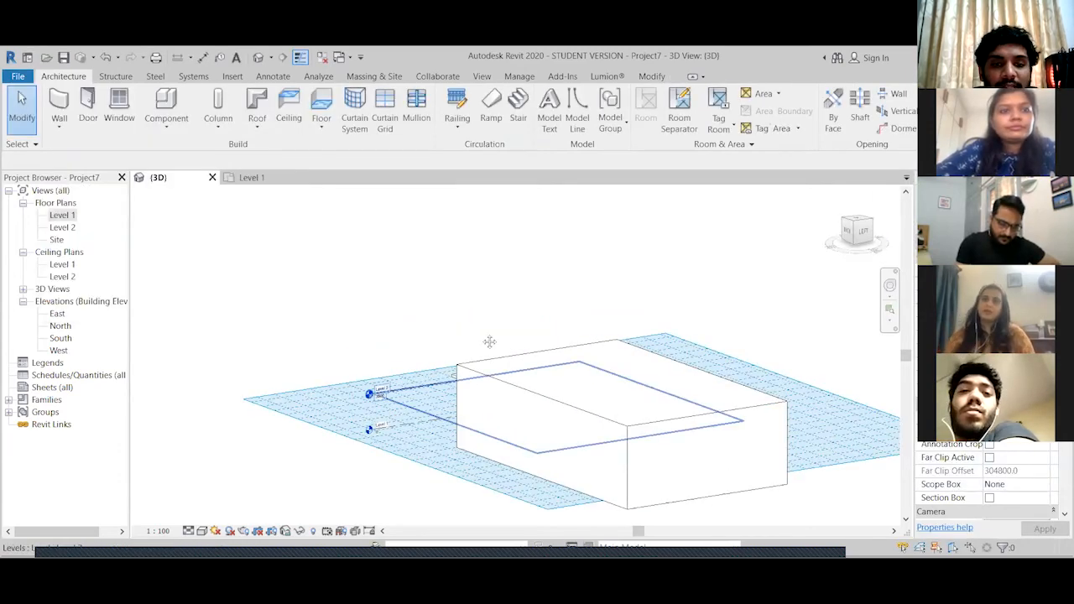
scroll(460, 416, "down", 1)
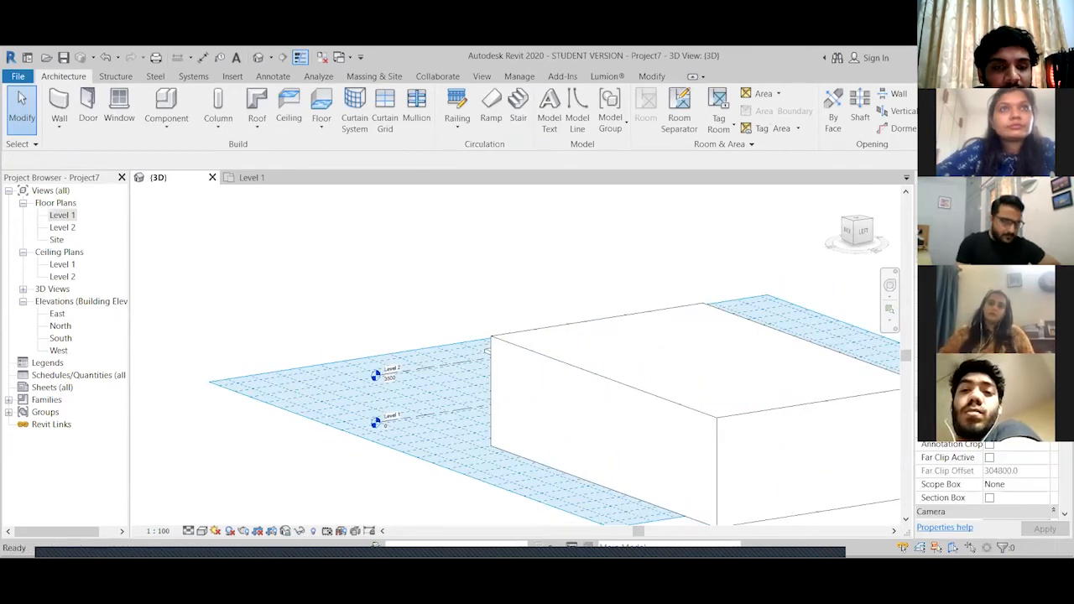
left_click(982, 105)
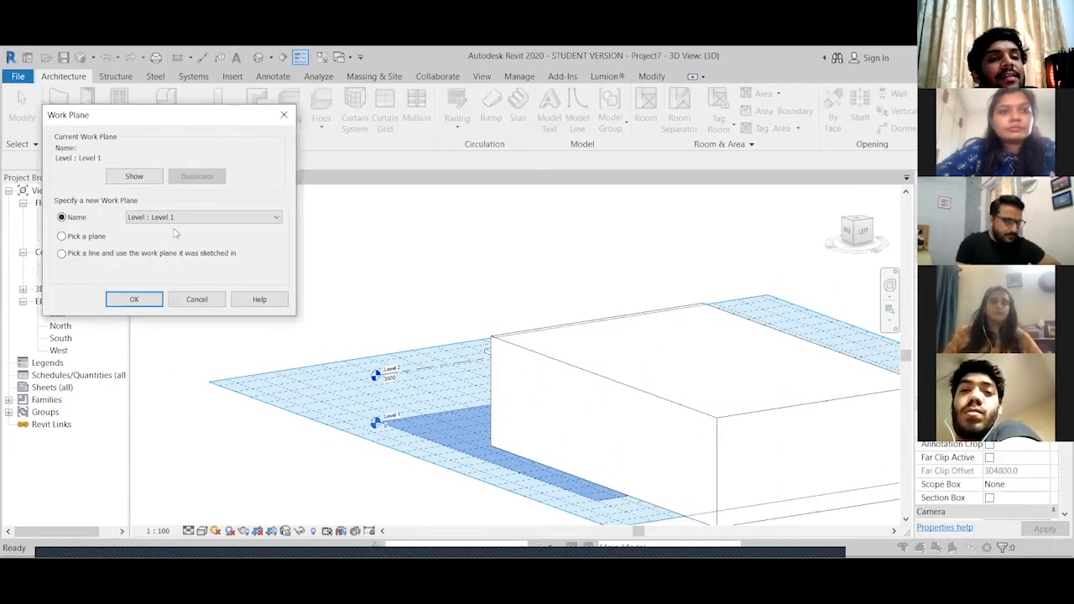
left_click(168, 218)
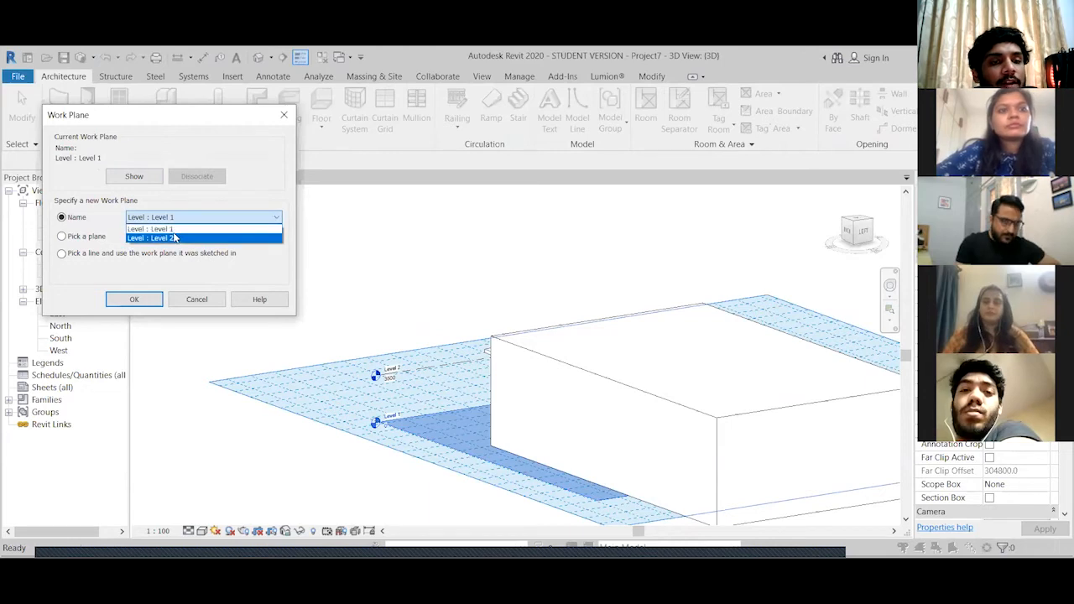
left_click(174, 239)
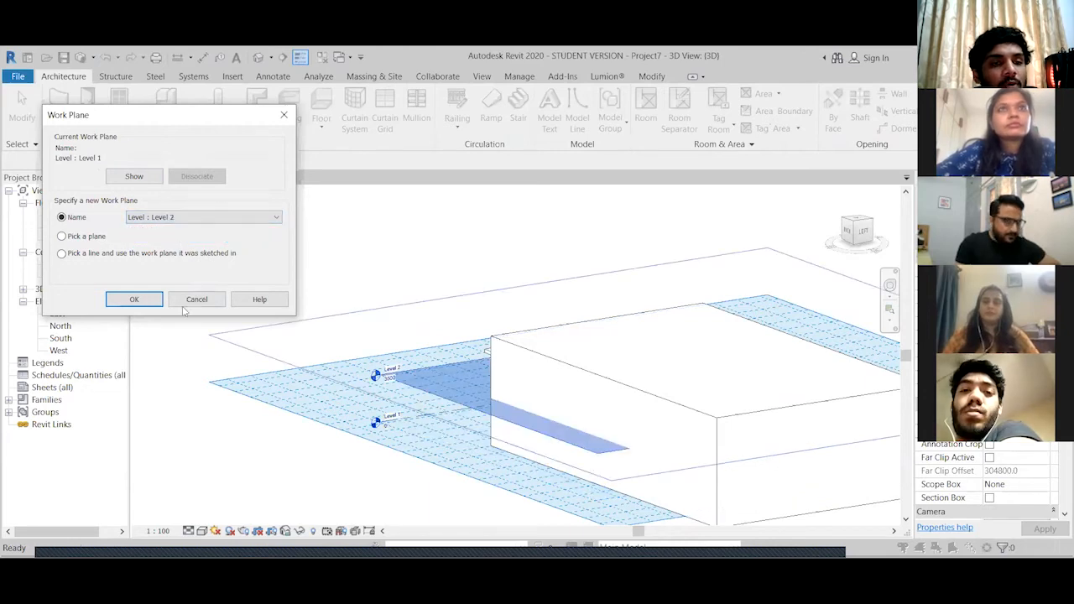
left_click(134, 300)
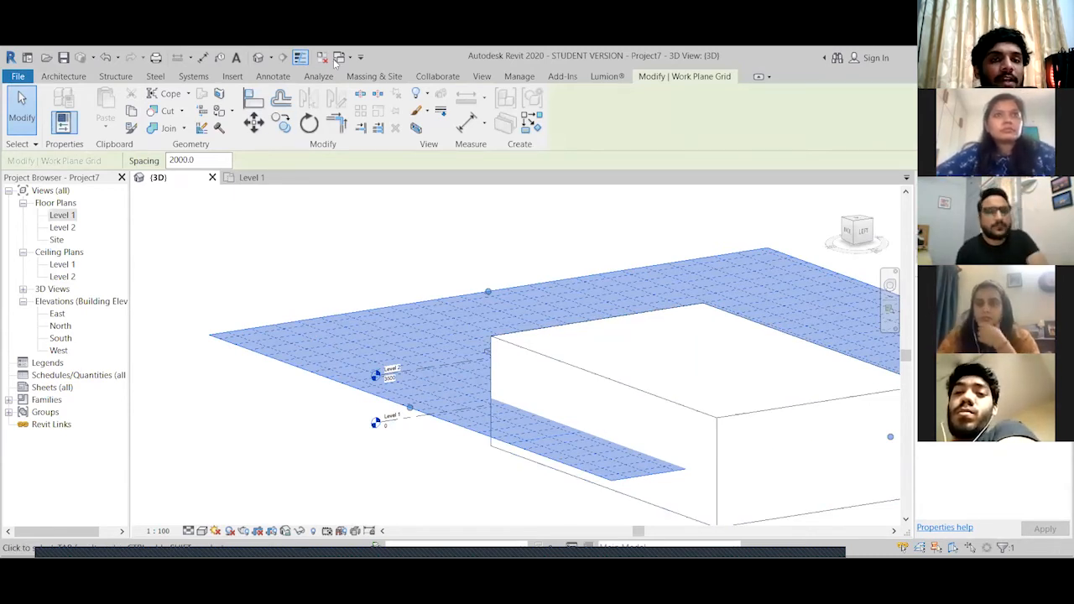
Close the inactive views and draw a narrow model-line rectangle on the Level 2 plane, outside the visible work plane area
left_click(63, 76)
scroll(416, 340, "down", 2)
left_click(577, 110)
scroll(381, 371, "down", 4)
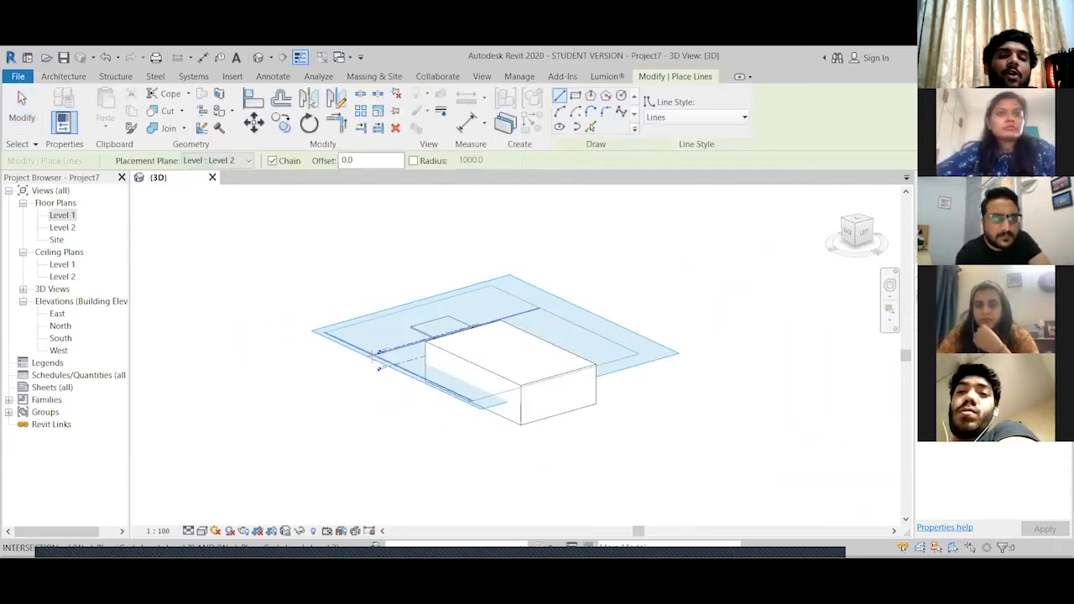
scroll(382, 371, "down", 1)
left_click(575, 95)
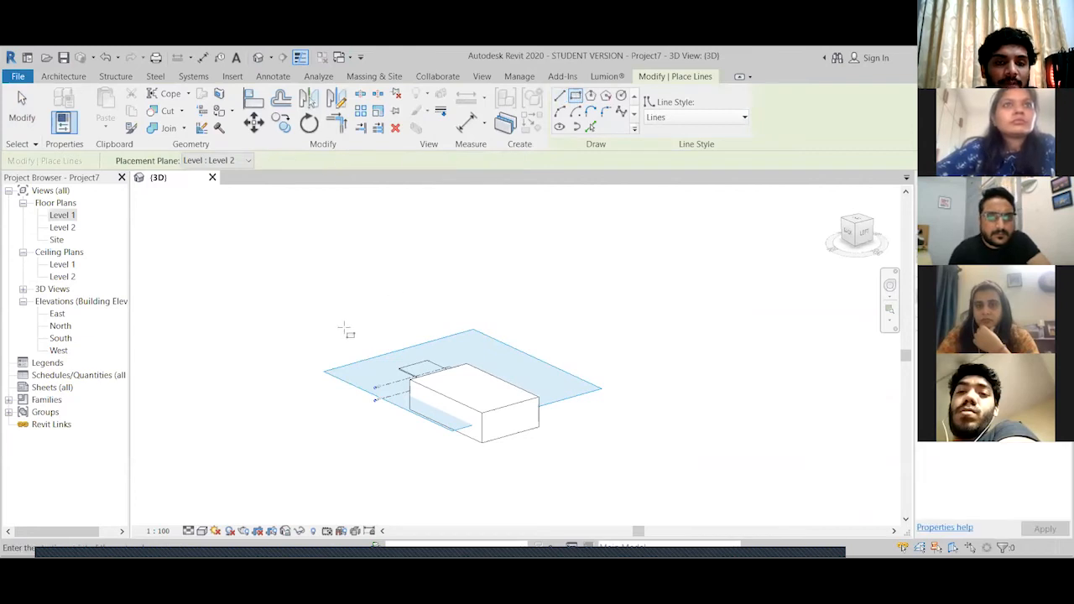
left_click(366, 344)
Draw several model-line circles of different sizes on the Level 2 plane, far beyond the visible work plane area
left_click(621, 95)
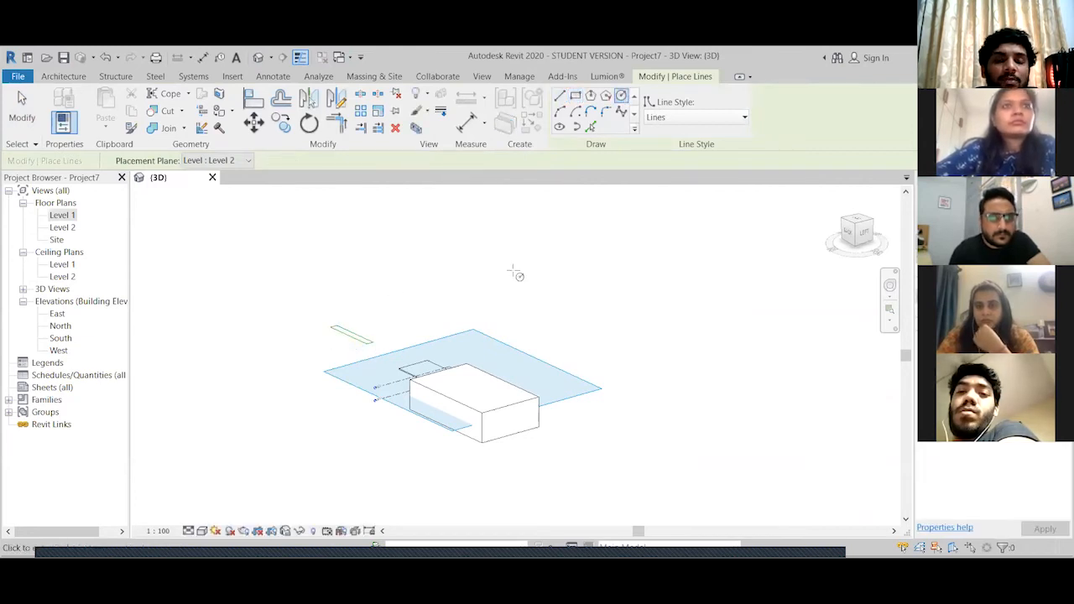
scroll(579, 348, "down", 4)
left_click(231, 287)
left_click(657, 292)
left_click(702, 326)
left_click(716, 454)
left_click(646, 451)
middle_click_drag(531, 488, 513, 466, "shift")
key("Escape")
key("Escape")
Delete all the model-line circles around the block, leaving the narrow rectangle
left_click_drag(822, 481, 625, 290)
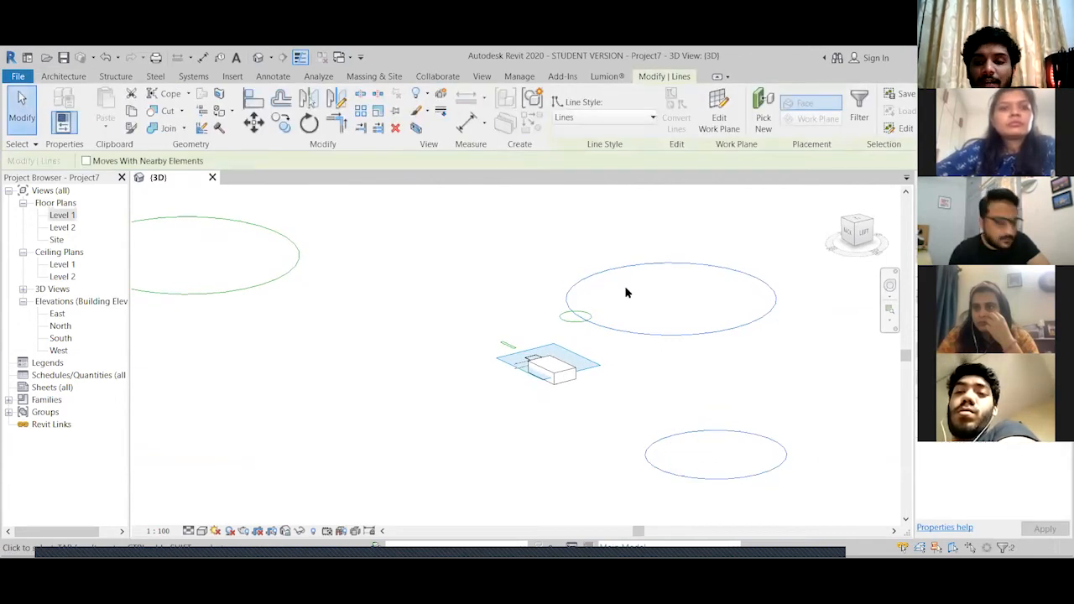
key("Delete")
left_click_drag(375, 318, 259, 276)
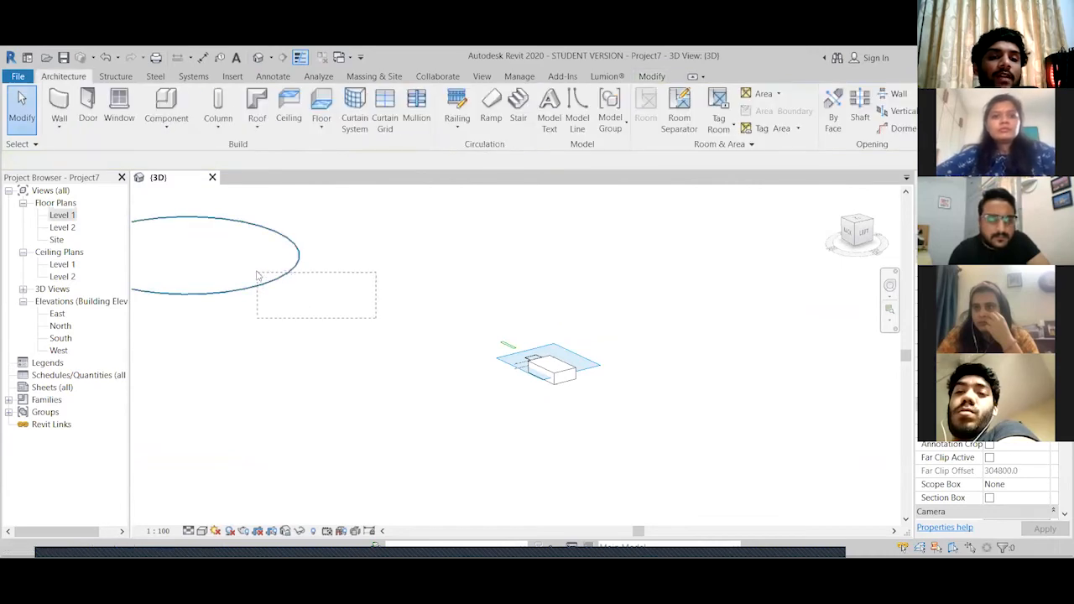
key("Delete")
scroll(527, 335, "up", 5)
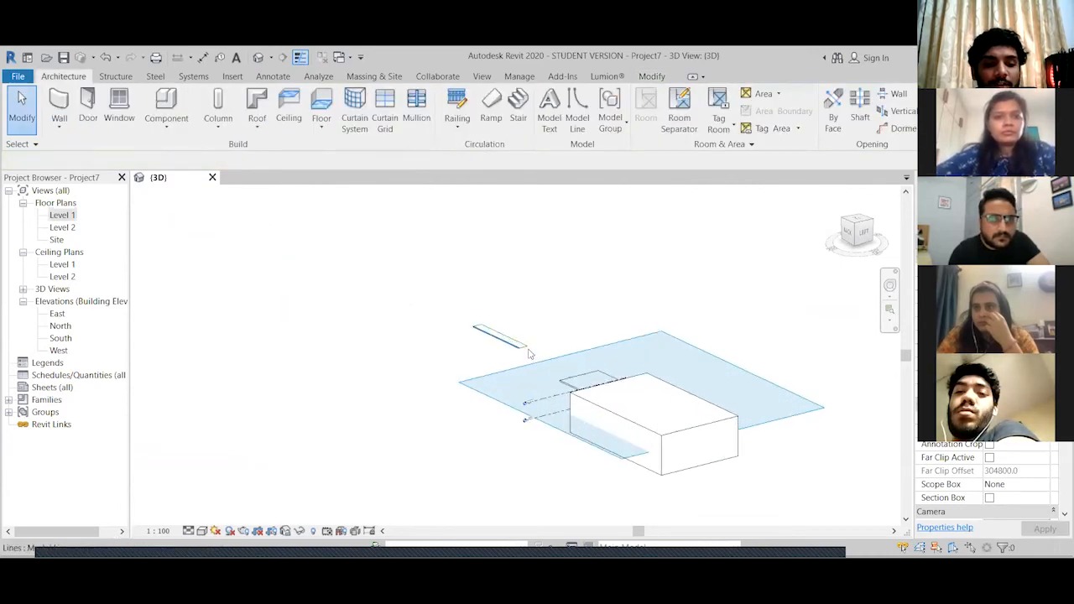
Delete the narrow model-line rectangle and set the work plane by name to Level 1
left_click_drag(526, 305, 442, 364)
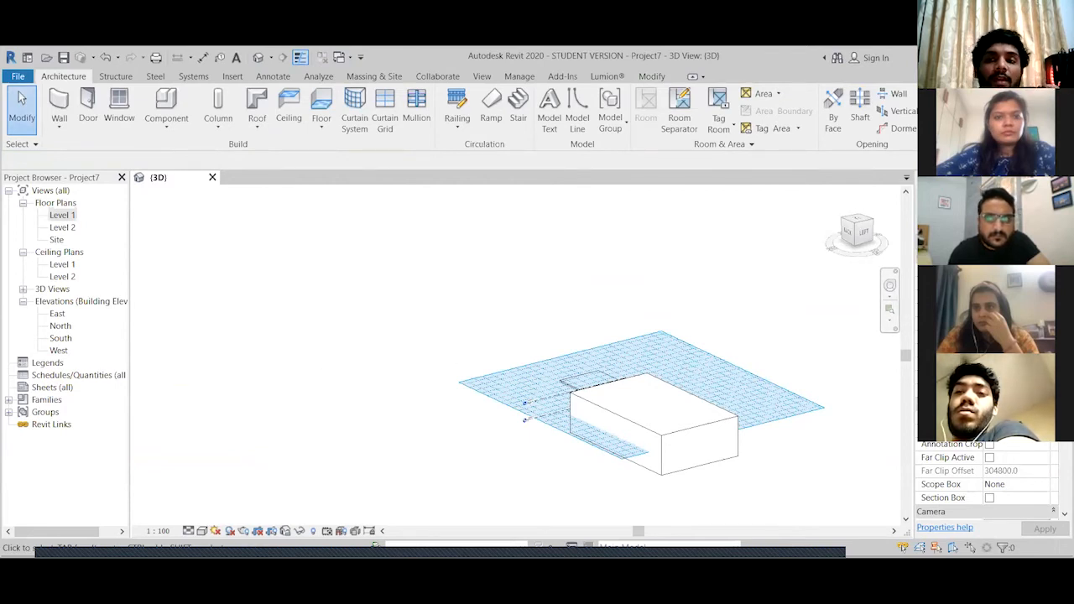
left_click(216, 216)
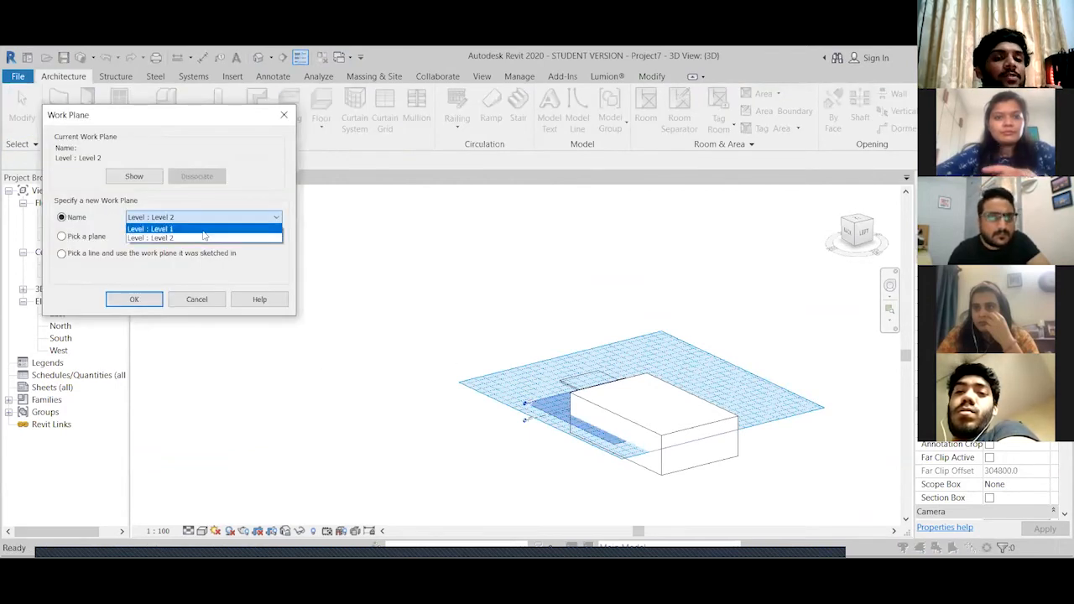
left_click(205, 238)
left_click(154, 301)
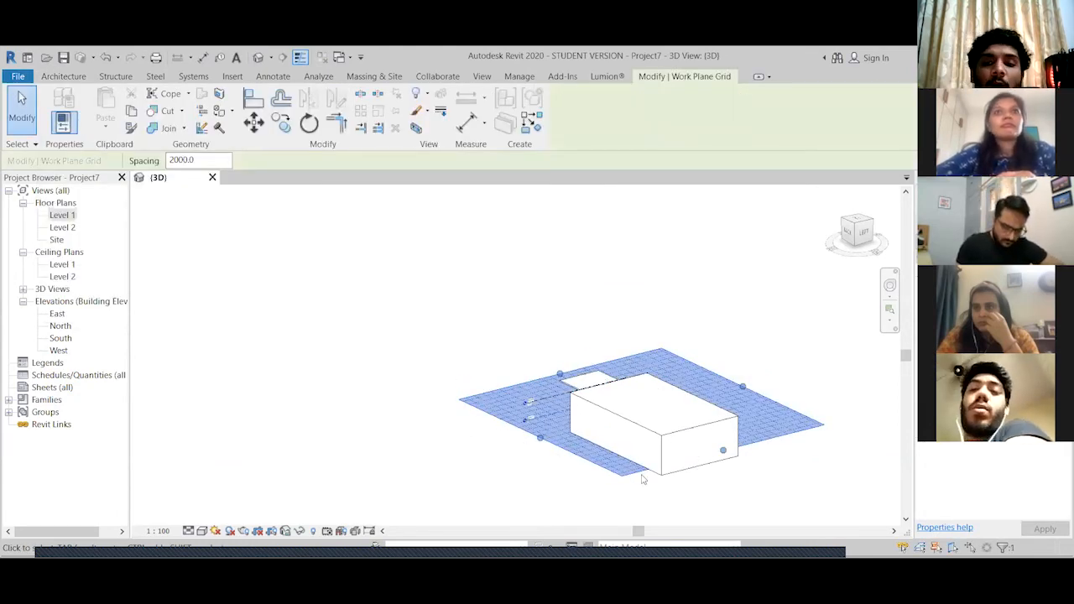
scroll(681, 478, "up", 2)
scroll(685, 478, "up", 2)
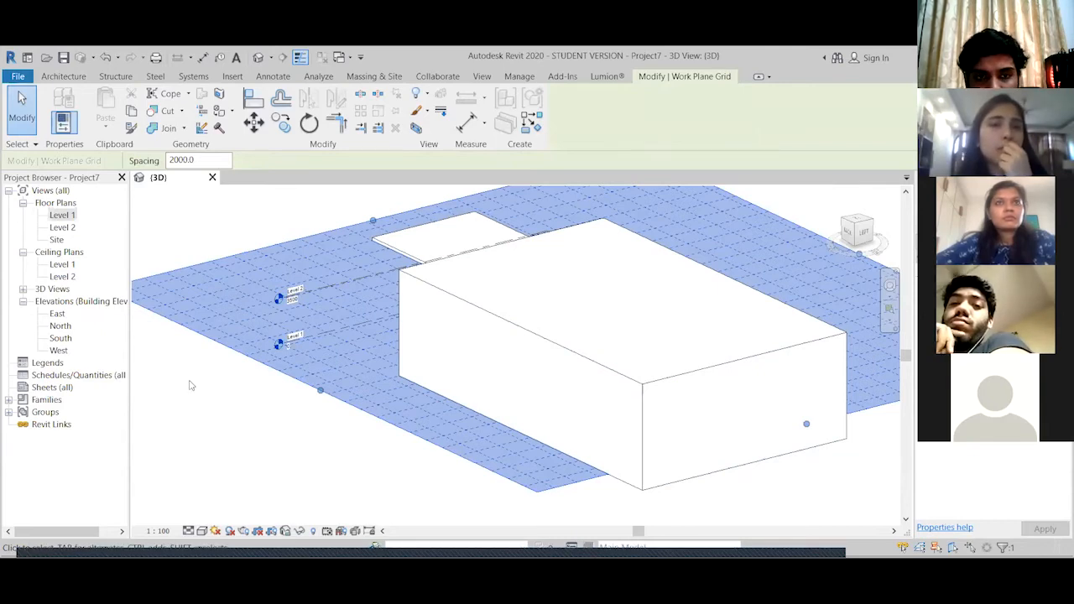
key("Escape")
Open the North elevation and draw a new level above the block, aligned with the ends of the existing levels
left_click(57, 313)
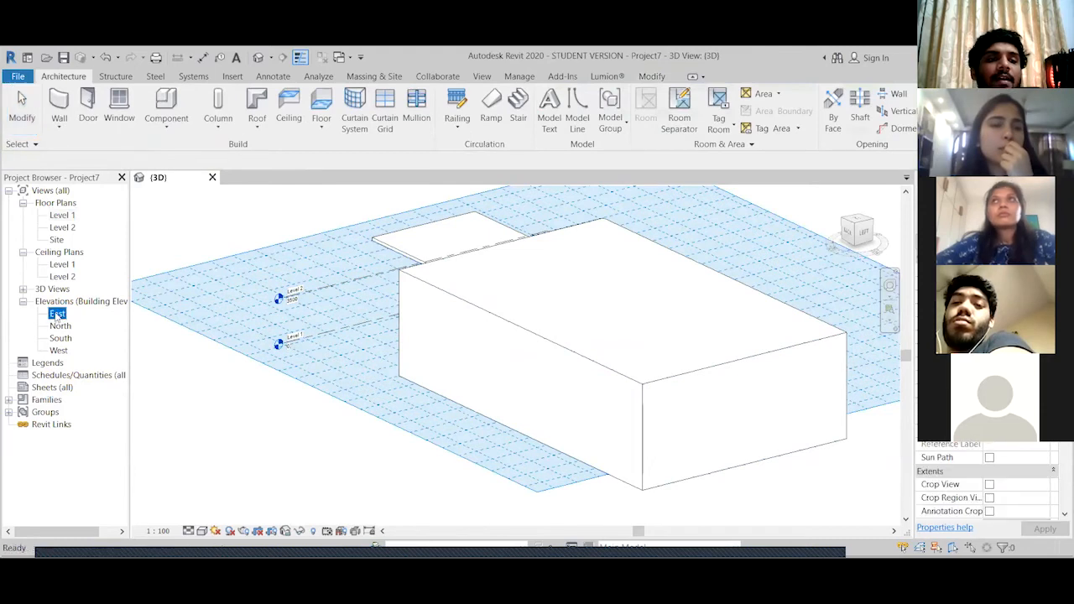
double_click(60, 327)
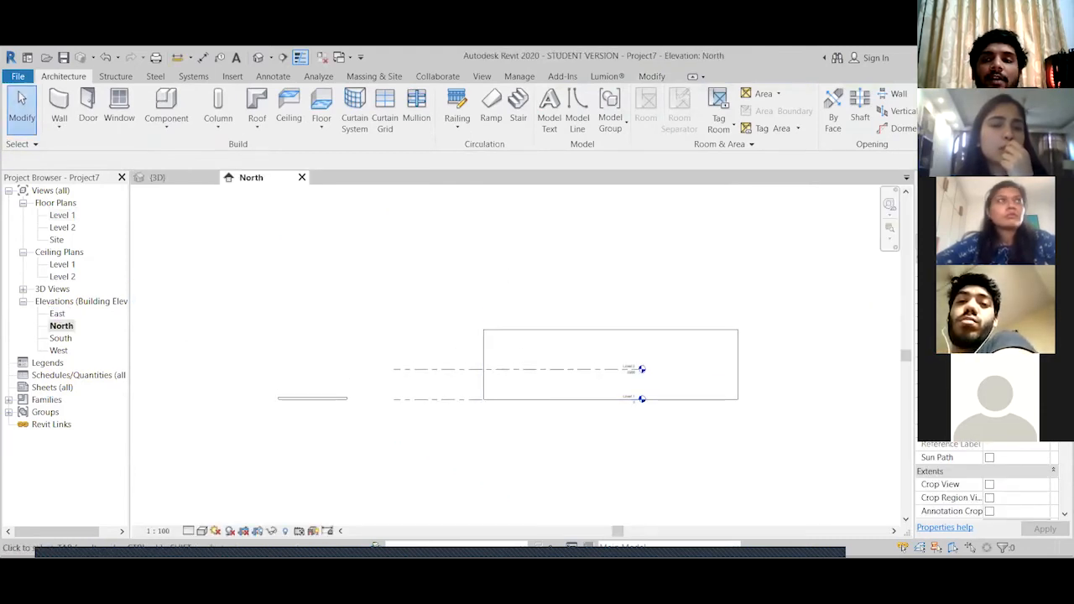
key("l")
key("l")
left_click(393, 283)
left_click(639, 283)
key("Escape")
key("Escape")
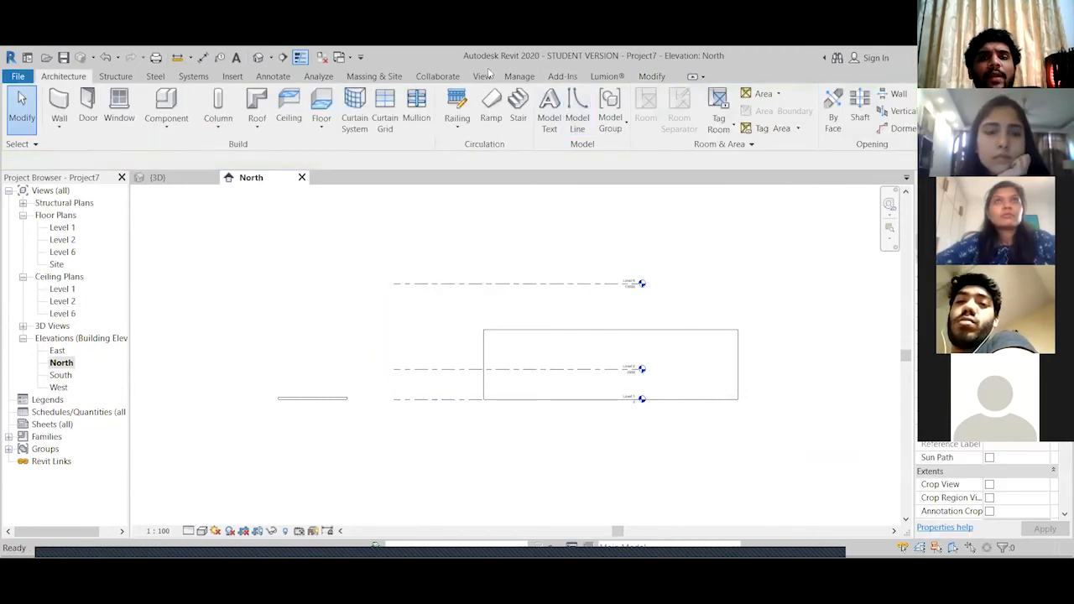
Return to the 3D view and set the work plane by name to Level 6
left_click(485, 76)
left_click(397, 105)
middle_click_drag(510, 252, 535, 405, "shift")
scroll(536, 402, "down", 1)
left_click(57, 76)
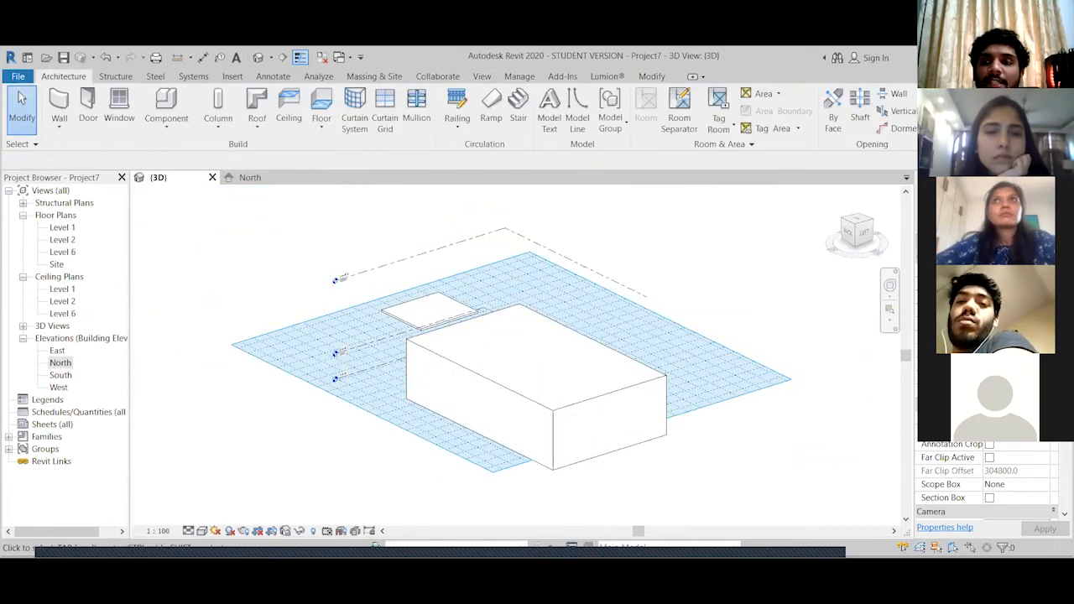
left_click(143, 216)
left_click(140, 249)
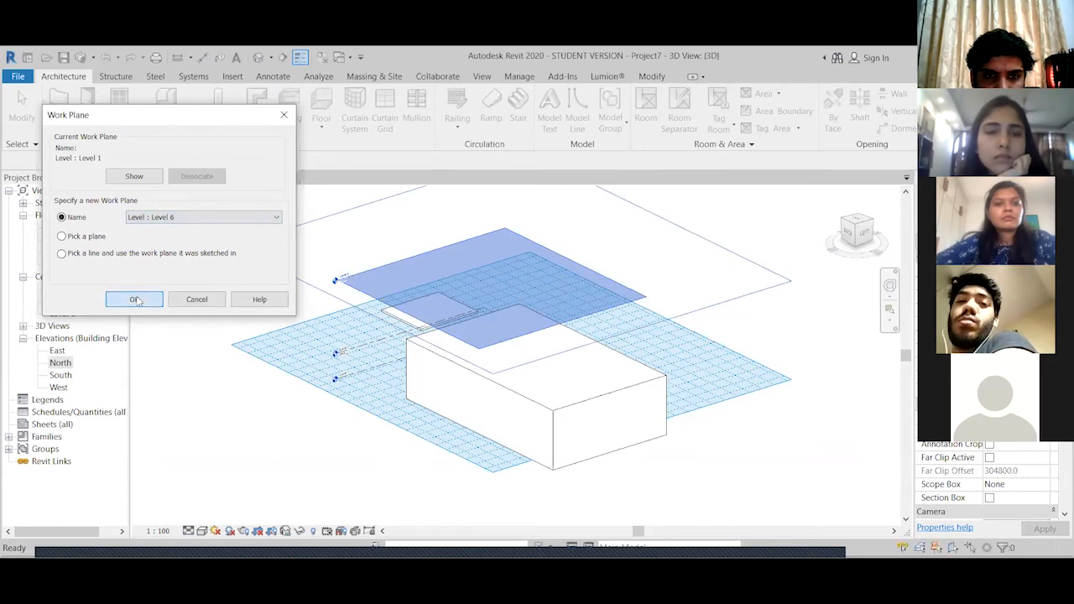
left_click(134, 299)
middle_click_drag(301, 397, 295, 361, "shift")
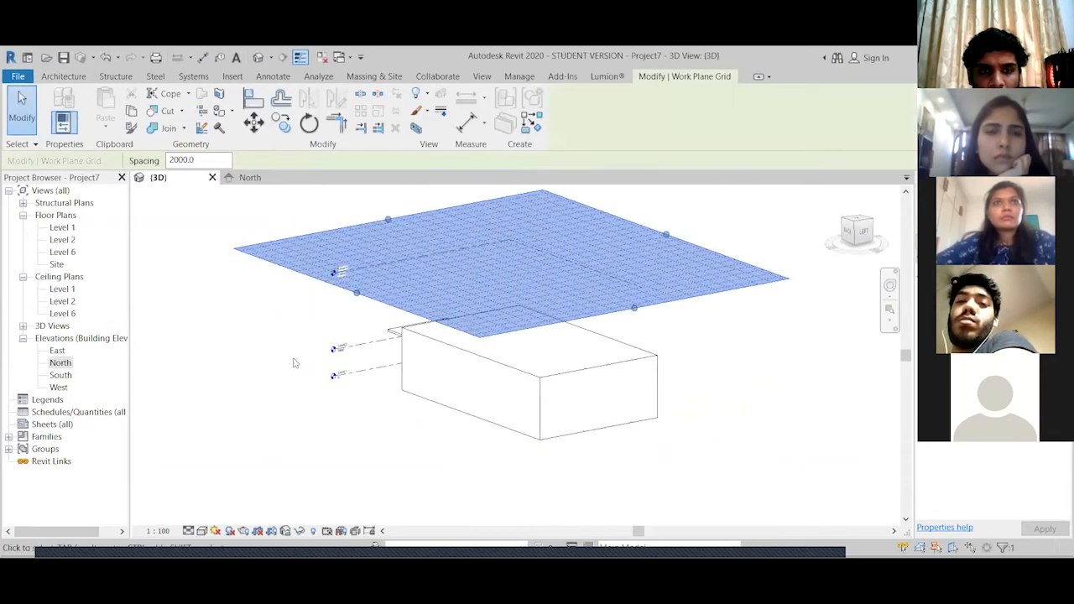
left_click(294, 362)
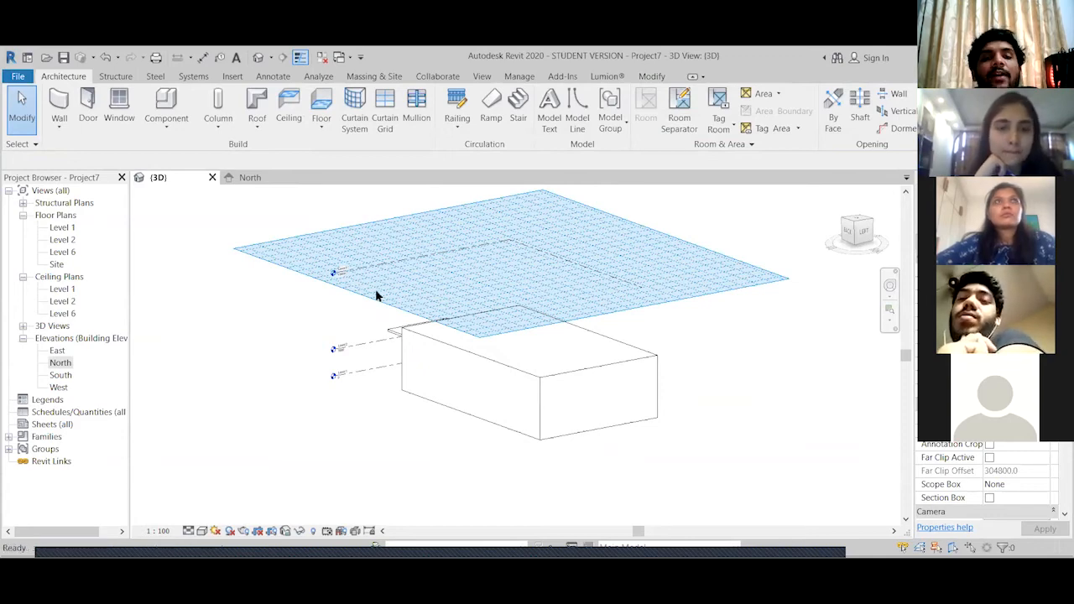
Reopen the default 3D view from the North elevation and close all inactive views
scroll(377, 295, "up", 2)
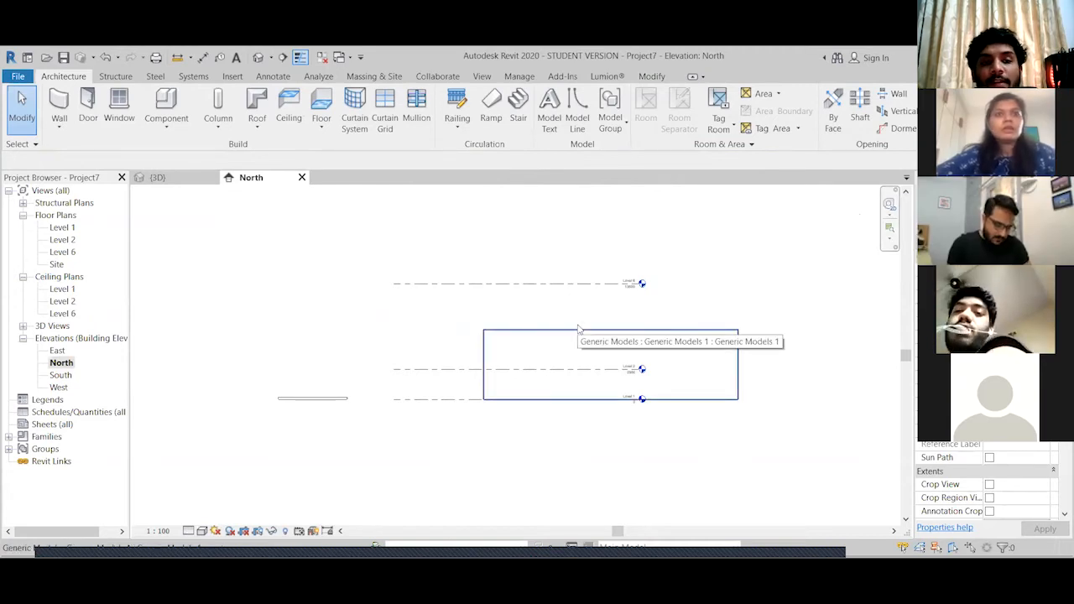
left_click(323, 57)
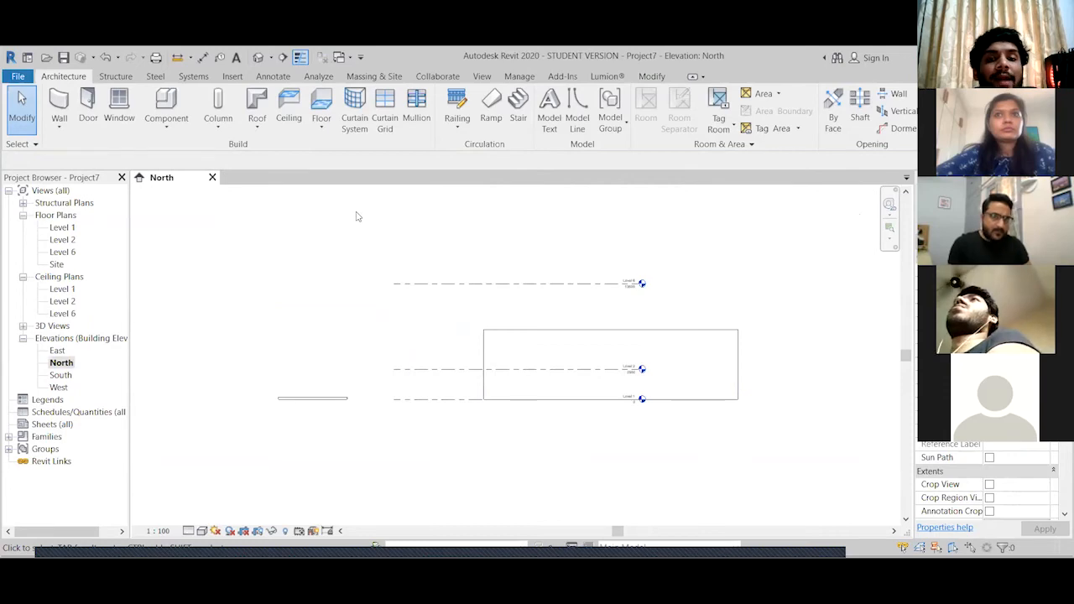
left_click(483, 76)
left_click(400, 101)
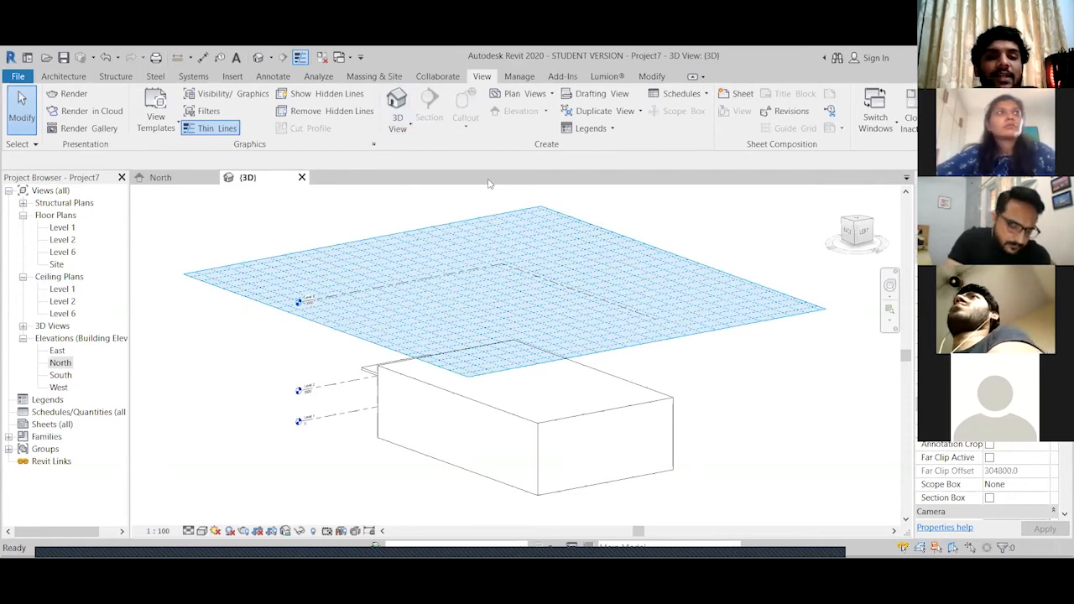
scroll(491, 185, "down", 2)
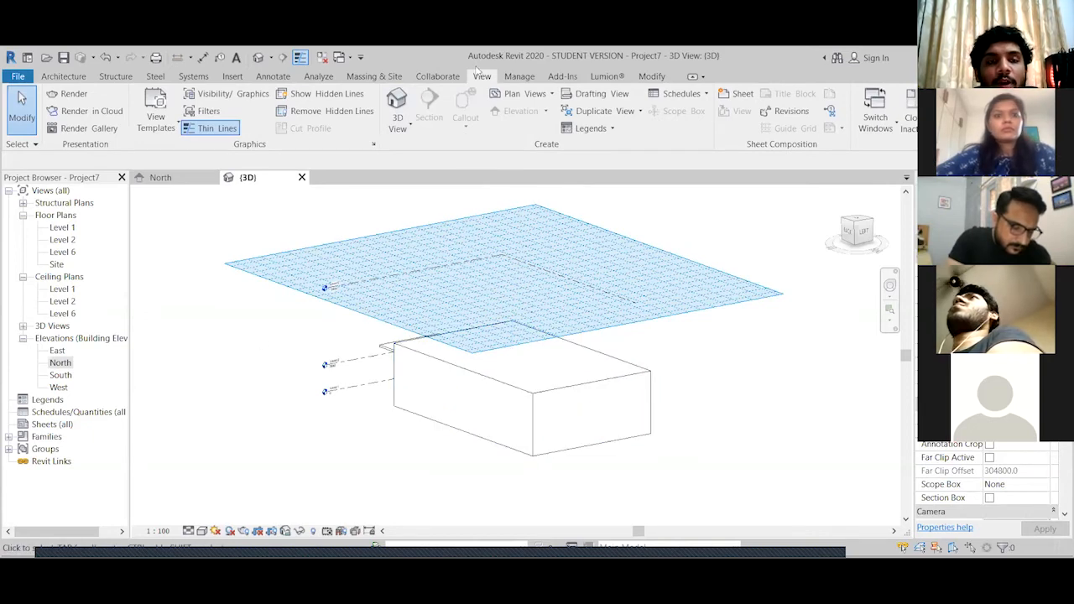
left_click(322, 57)
scroll(558, 441, "up", 2)
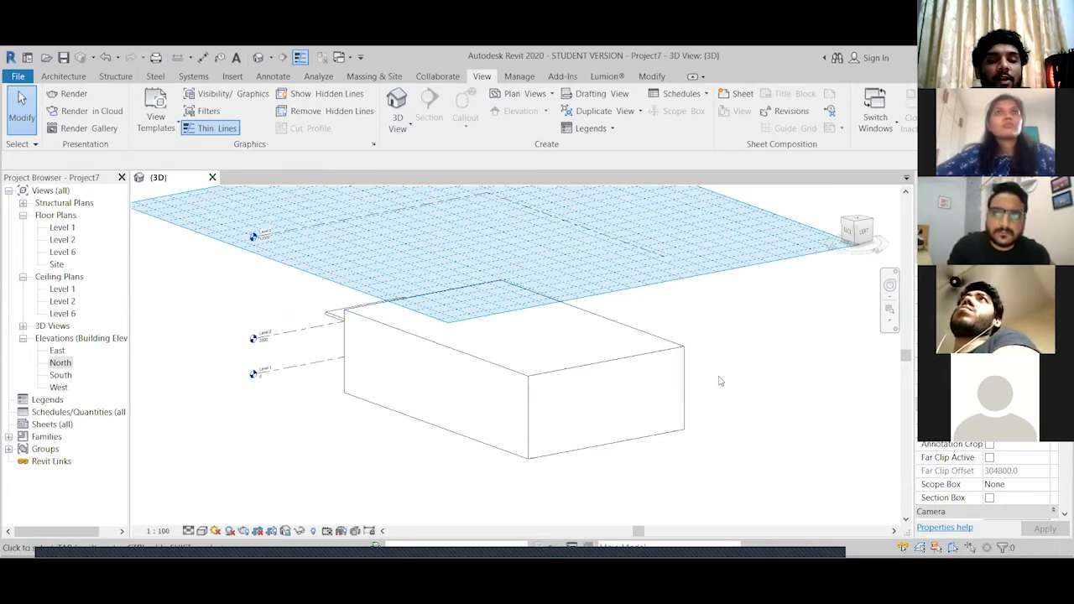
Set the work plane with Pick a plane, using the block's long back face
left_click(65, 77)
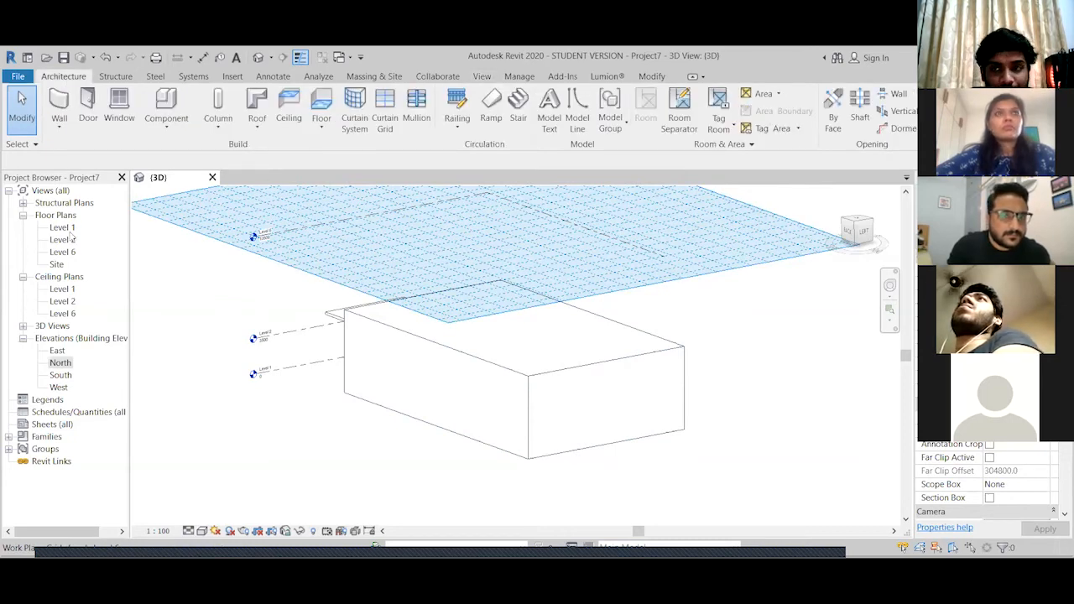
left_click(985, 106)
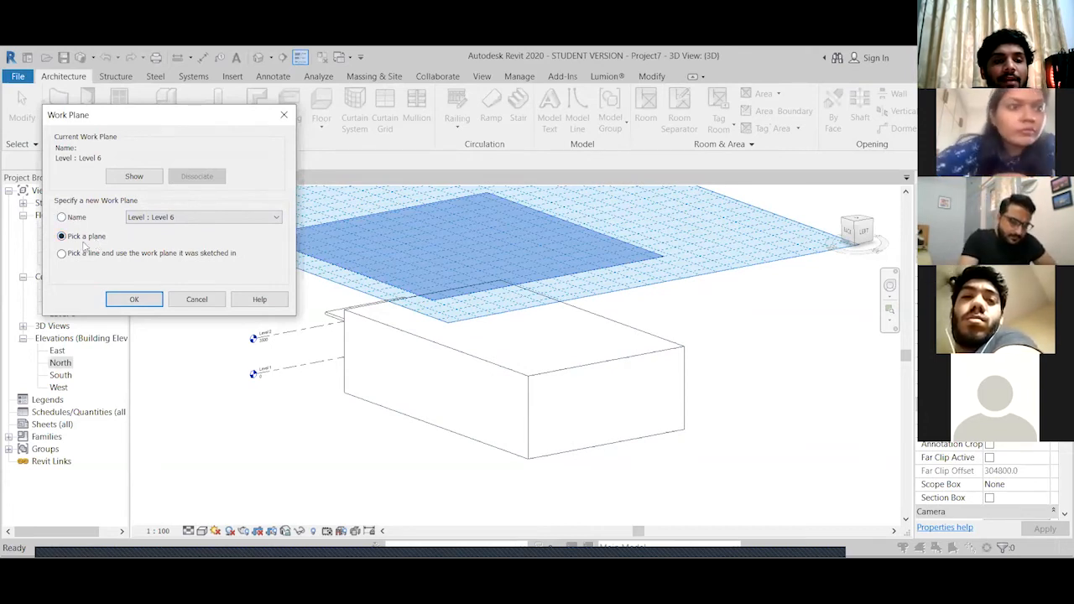
left_click(131, 300)
scroll(421, 375, "up", 2)
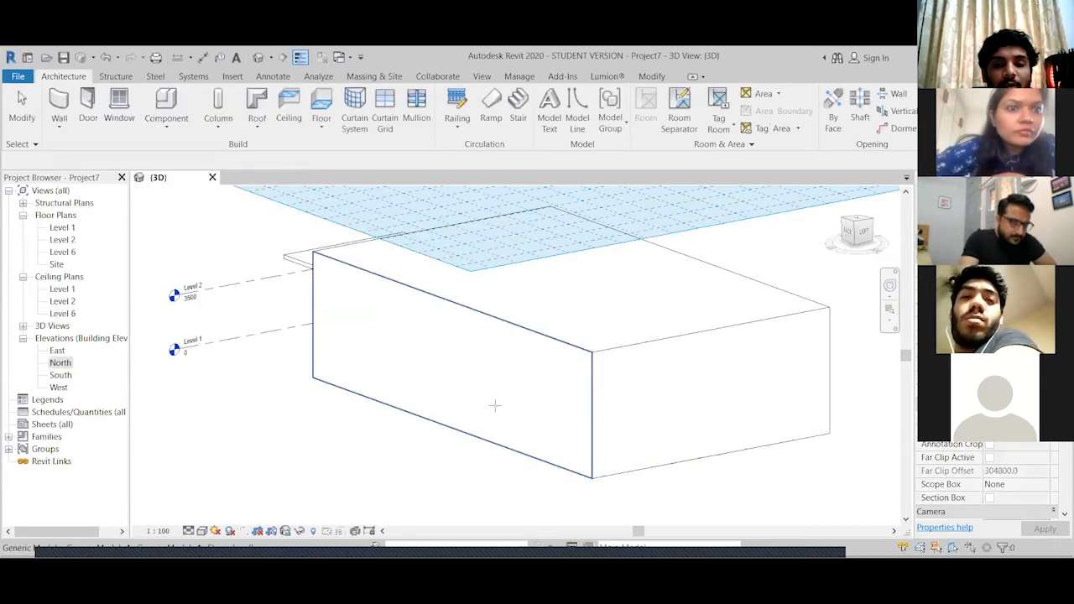
scroll(640, 411, "down", 1)
middle_click_drag(641, 411, 437, 339, "shift")
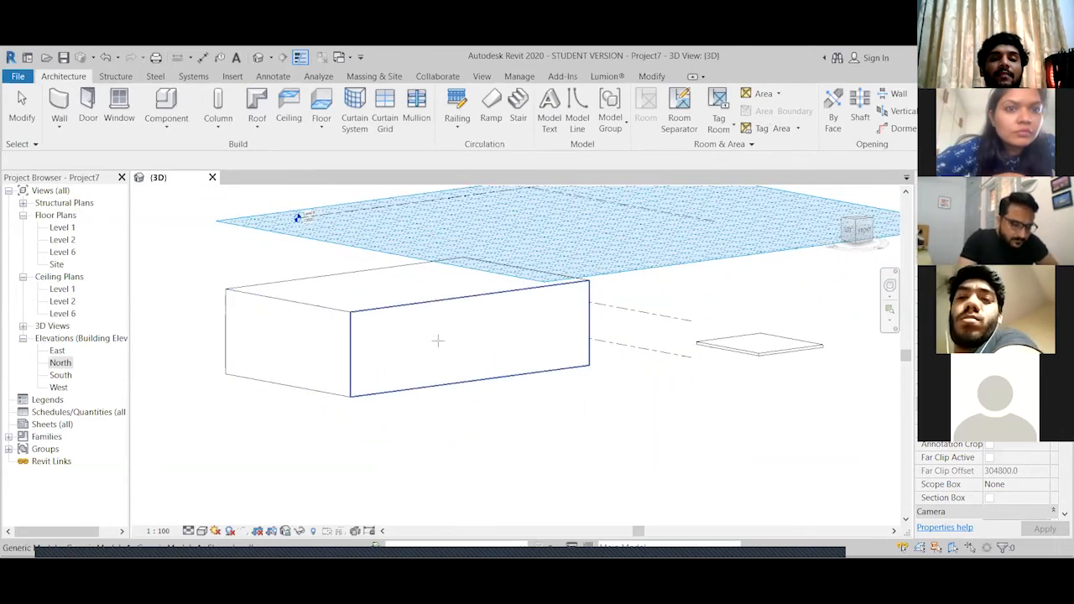
middle_click_drag(363, 349, 571, 367, "shift")
middle_click_drag(623, 395, 591, 365, "shift")
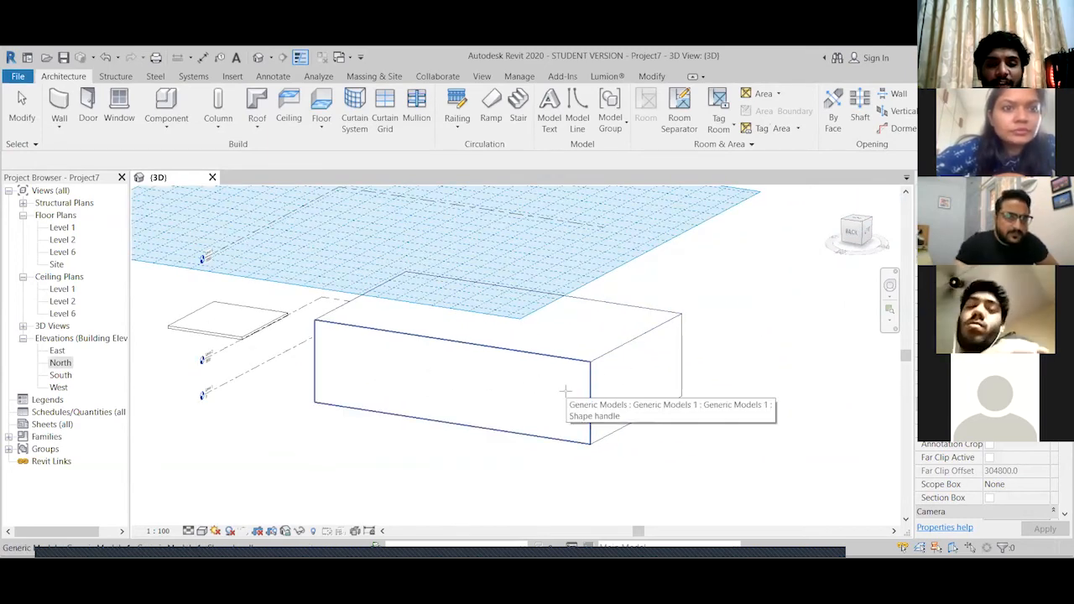
left_click(565, 390)
left_click(742, 436)
scroll(742, 434, "down", 2)
middle_click_drag(402, 456, 361, 394, "shift")
Start a new in-place component in the Generic Models category
left_click(166, 122)
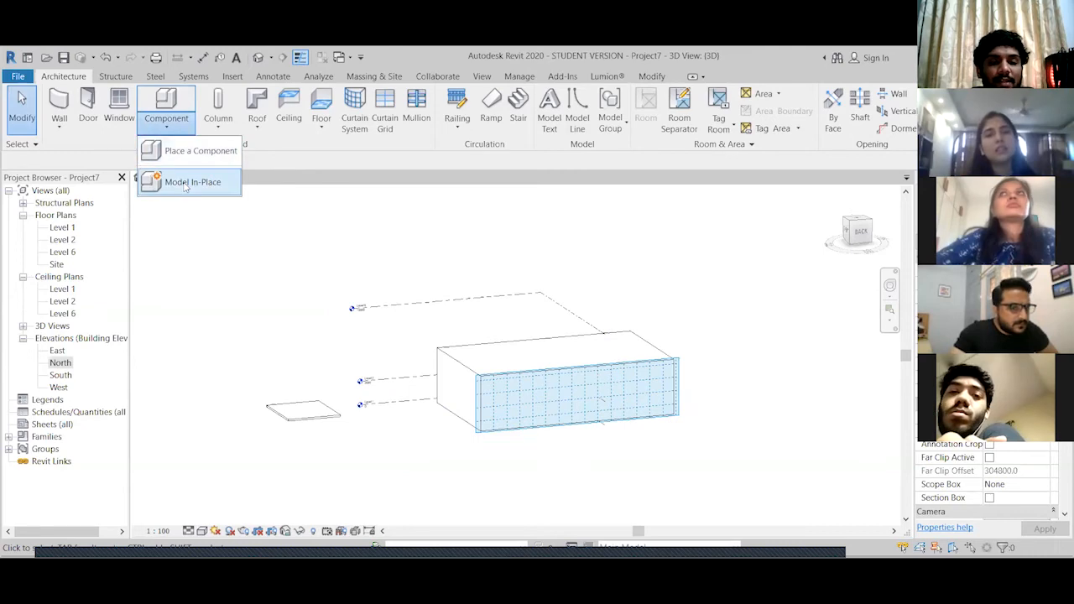
left_click(185, 182)
left_click(152, 343)
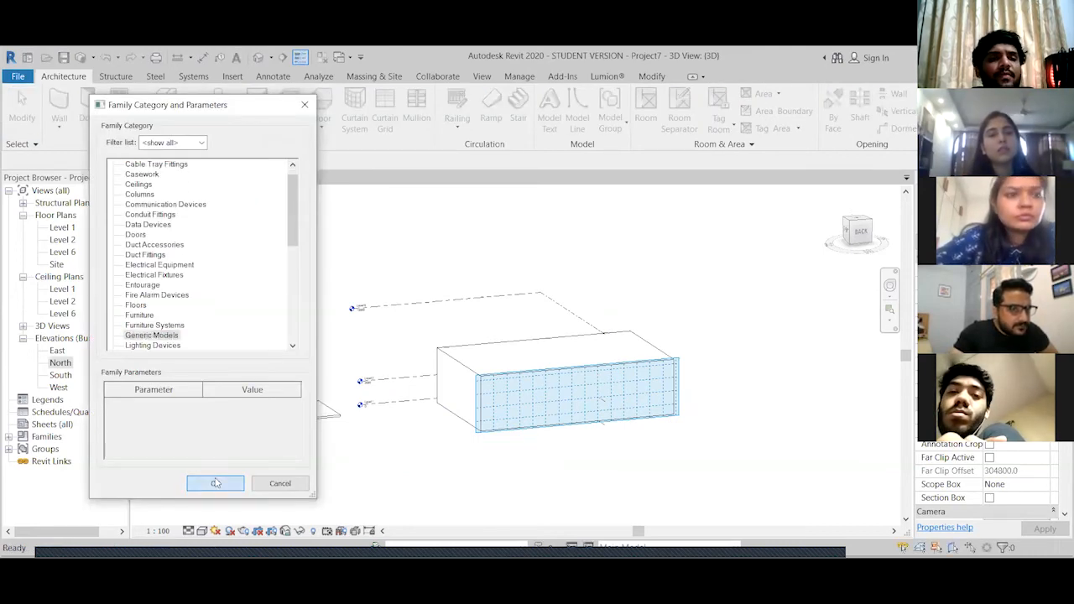
left_click(216, 483)
Start an extrusion and sketch two circles of different sizes on the back-face plane, above and outside the block
left_click(117, 109)
left_click(575, 95)
left_click(522, 219)
left_click(534, 229)
left_click(692, 289)
left_click(709, 307)
left_click(650, 440)
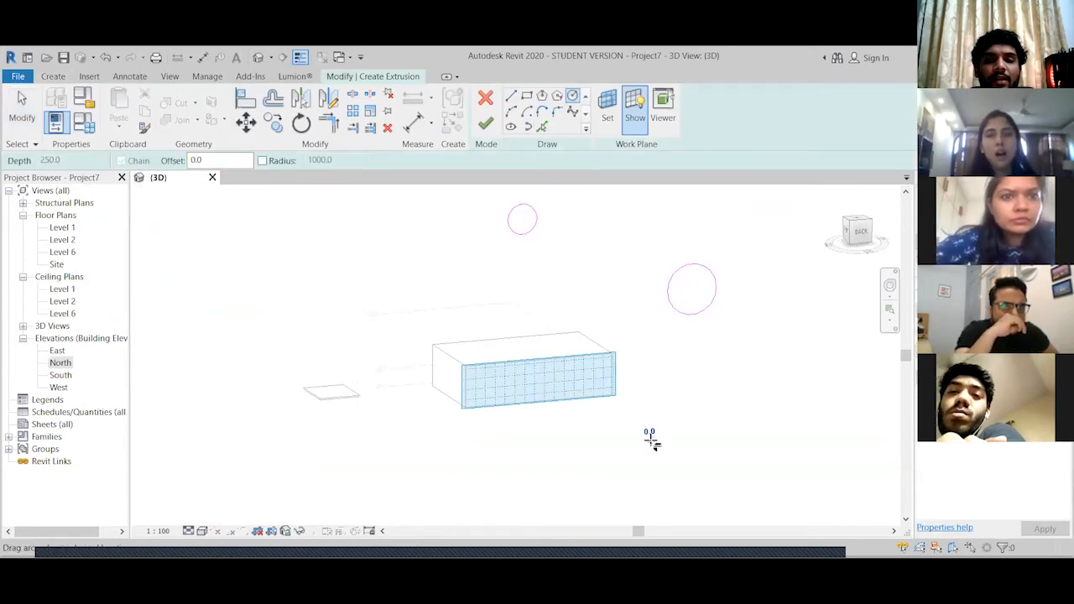
key("Escape")
key("Escape")
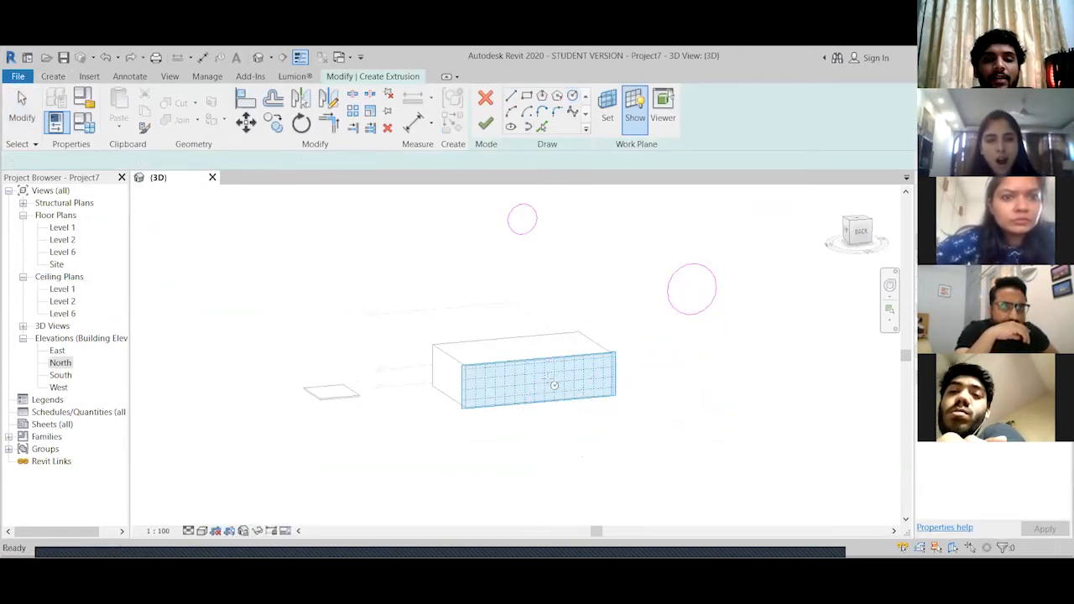
Add a small rectangle about 4000 mm wide to the extrusion sketch, inside the block's back face
scroll(548, 382, "up", 3)
left_click(526, 96)
left_click(496, 374)
scroll(526, 386, "down", 1)
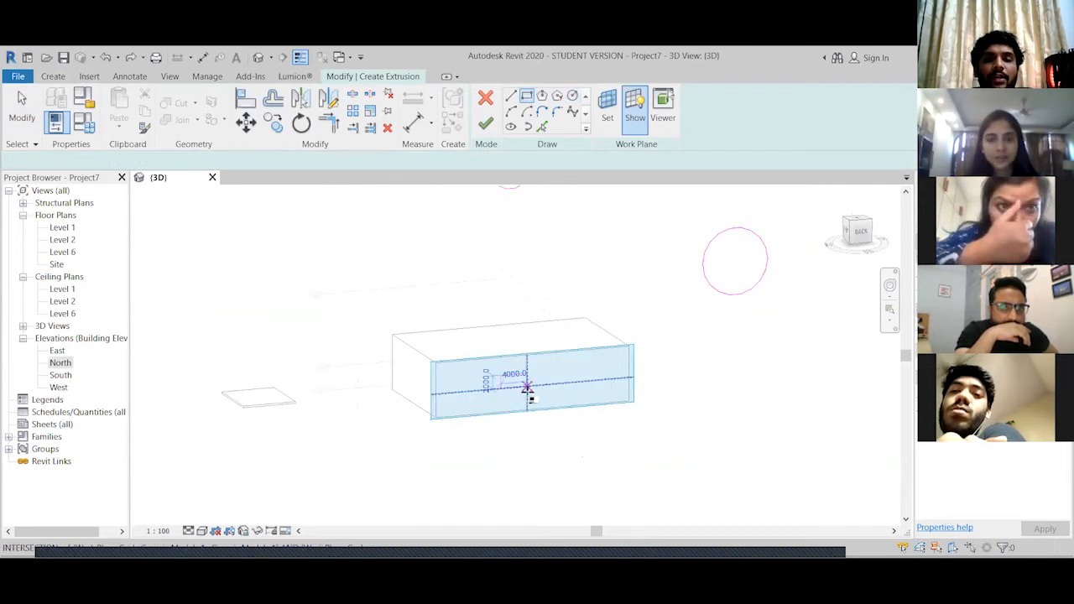
left_click(527, 387)
key("Escape")
Finish the extrusion sketch and complete the in-place model
scroll(394, 386, "down", 2)
middle_click_drag(418, 386, 500, 361, "shift")
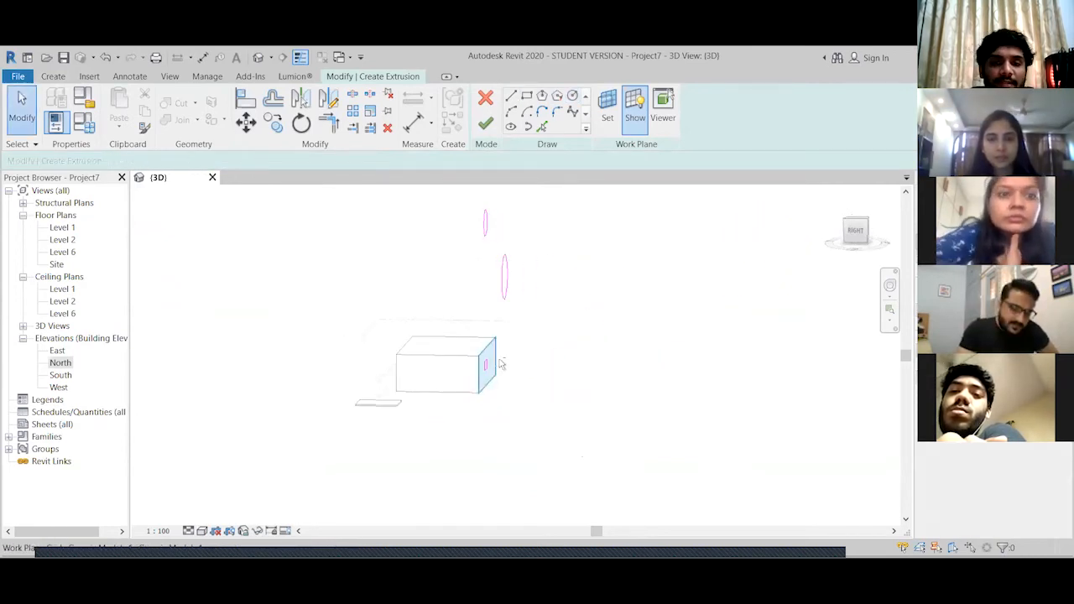
left_click(486, 123)
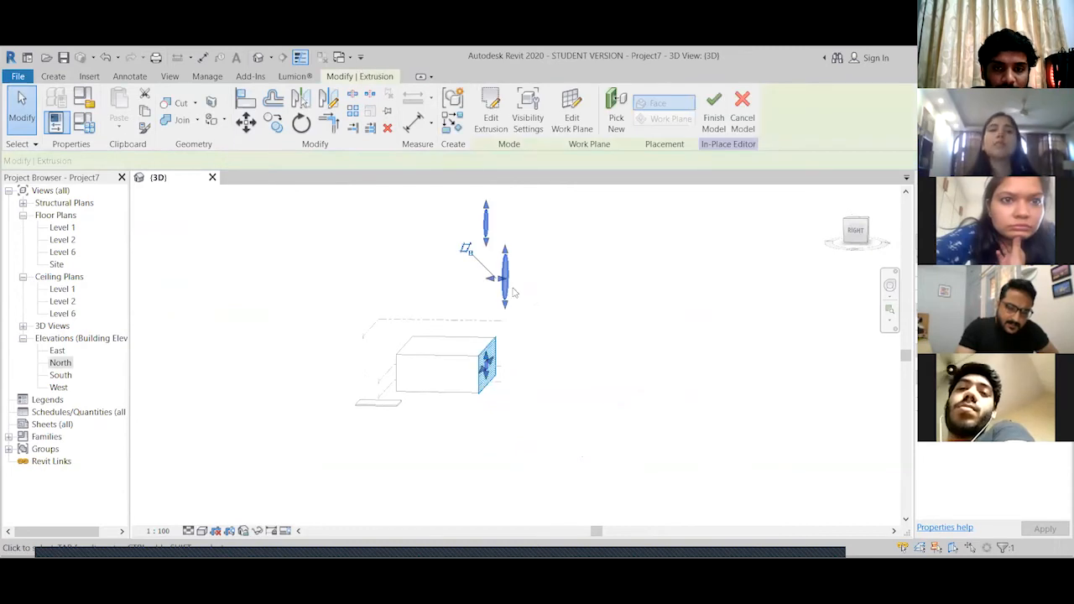
left_click(713, 118)
middle_click_drag(648, 290, 579, 339, "shift")
scroll(578, 339, "up", 5)
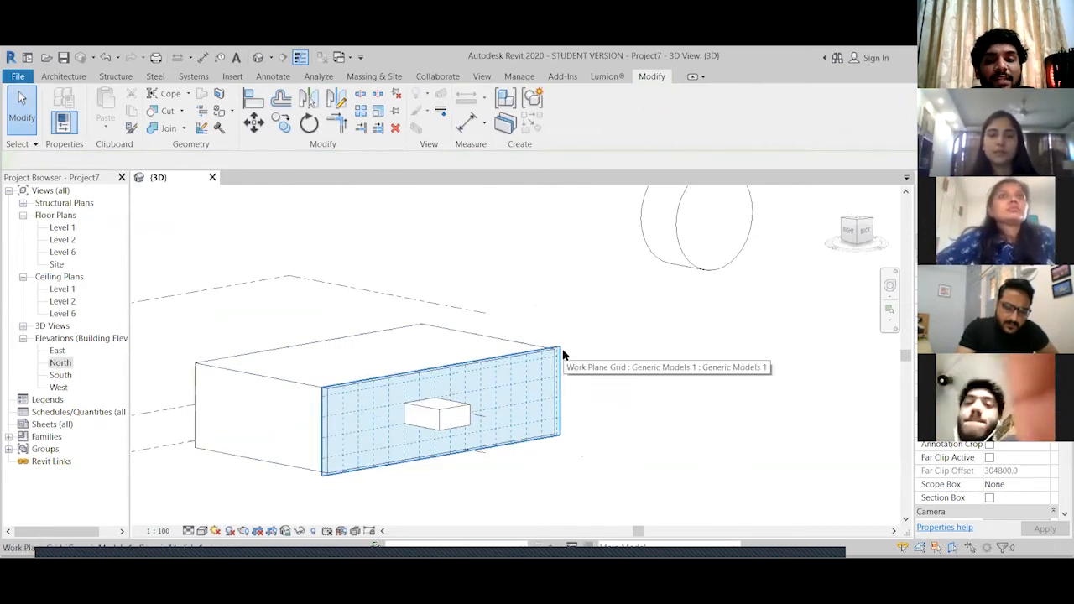
left_click(562, 355)
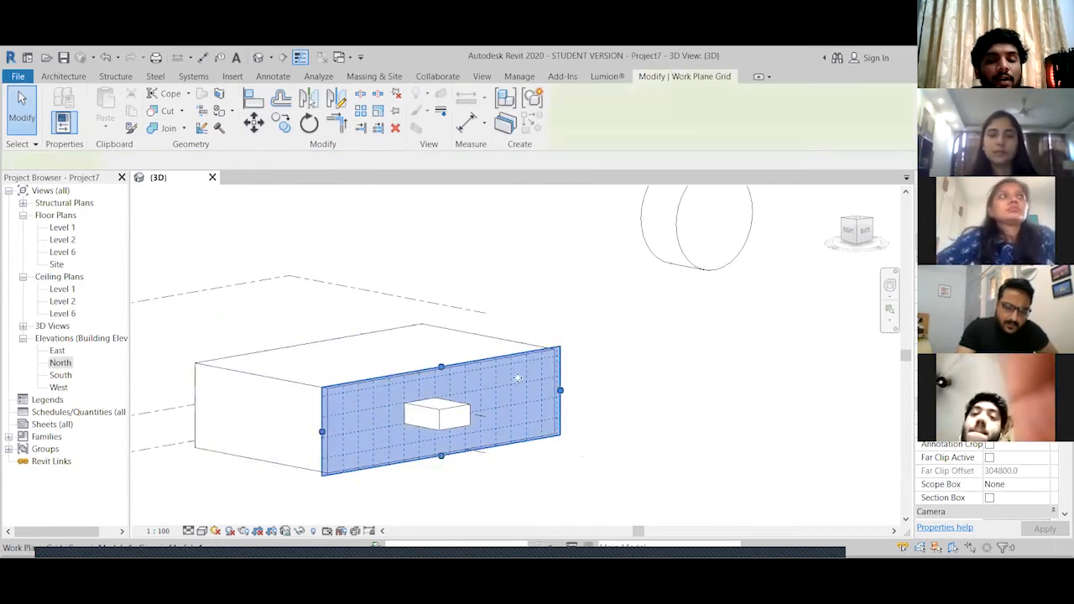
scroll(618, 409, "down", 2)
left_click(637, 410)
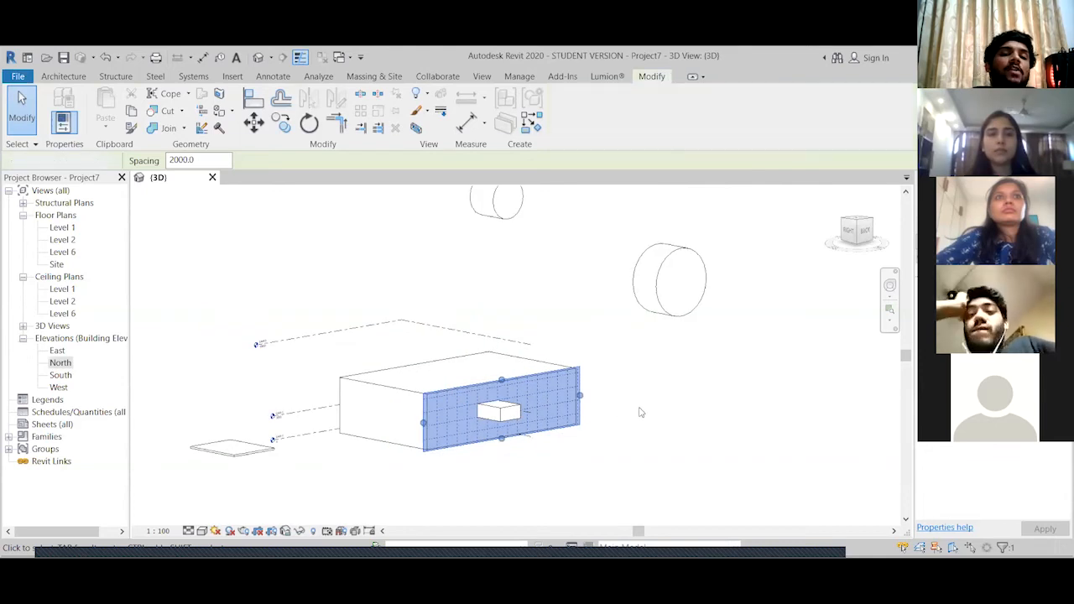
Set the work plane with Pick a plane, using the block's short side face nearest the level heads
left_click(70, 82)
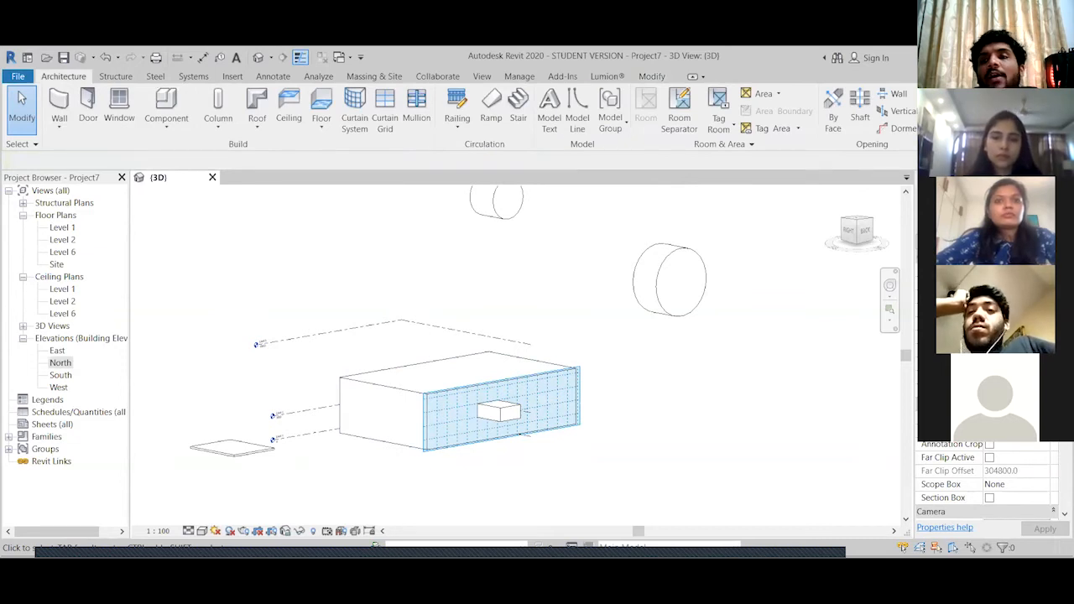
left_click(988, 107)
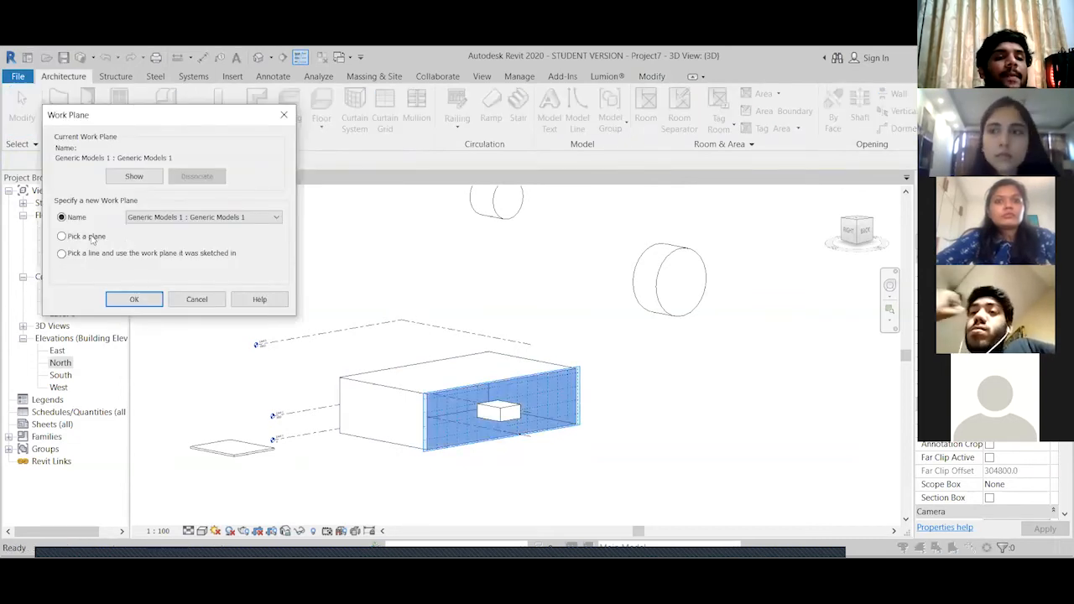
left_click(135, 299)
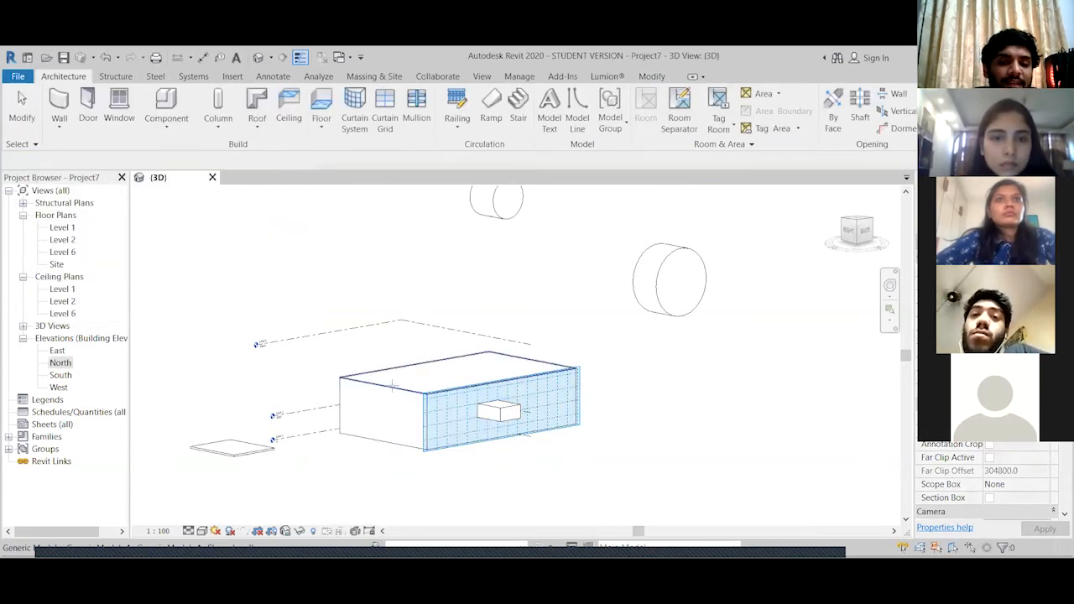
left_click(379, 408)
scroll(328, 436, "up", 1)
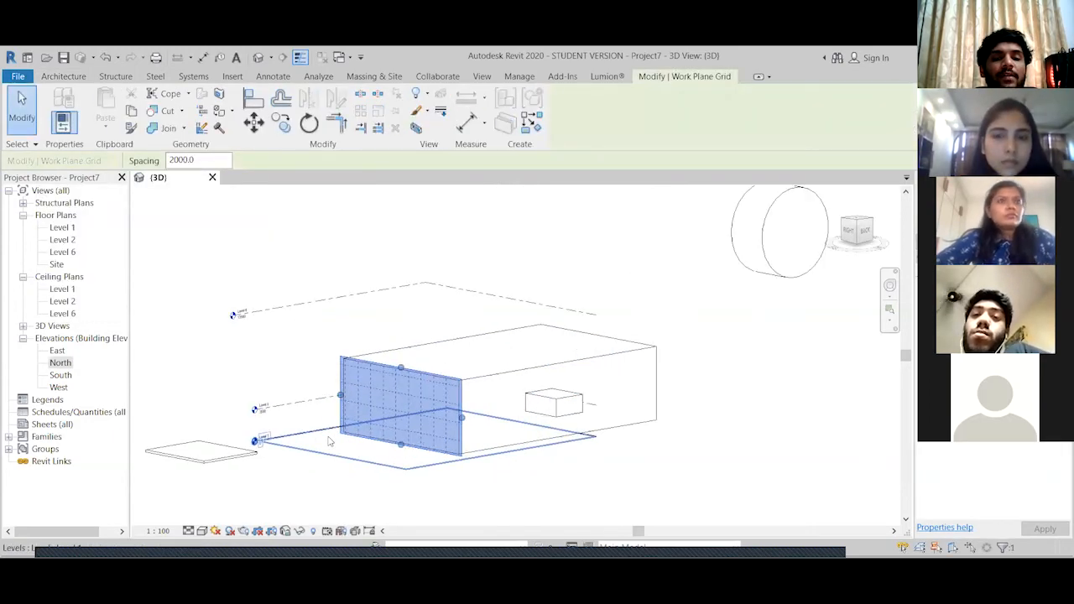
key("Escape")
left_click(167, 130)
left_click(155, 179)
left_click(151, 344)
left_click(215, 484)
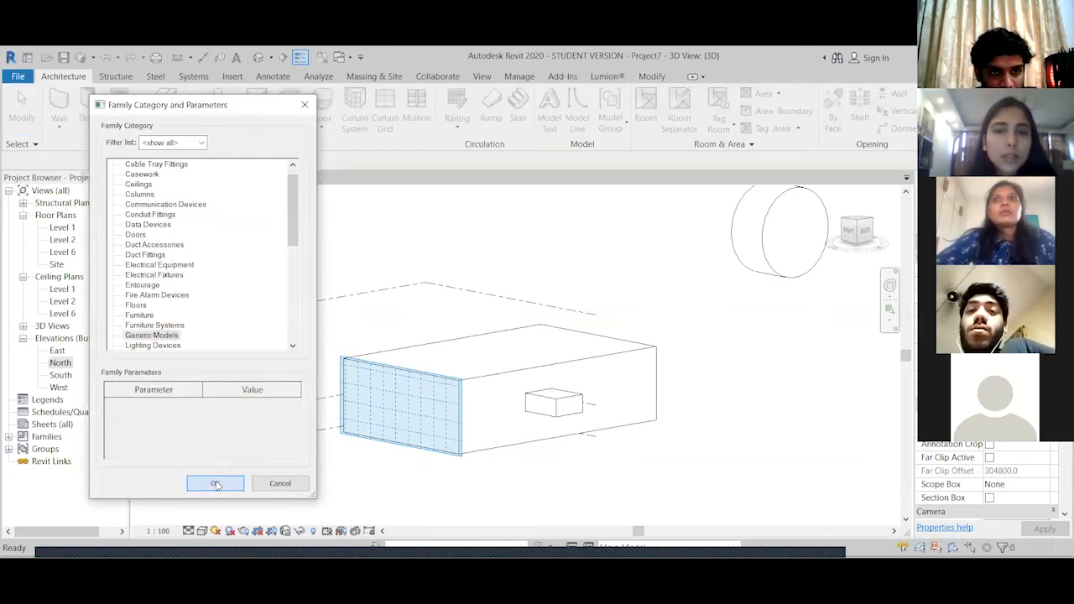
left_click(117, 110)
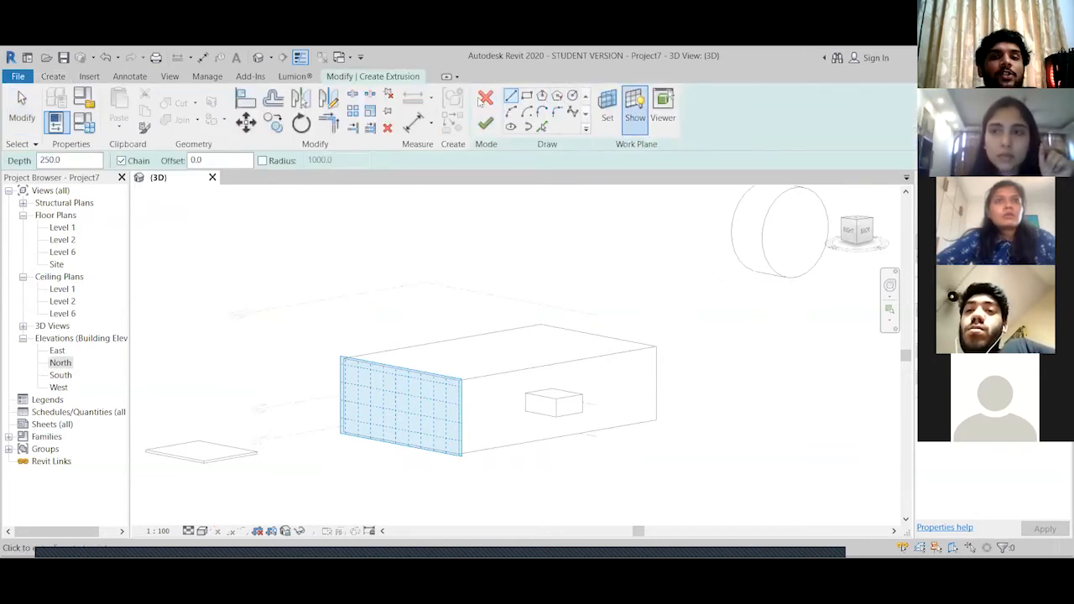
left_click(484, 98)
left_click(527, 124)
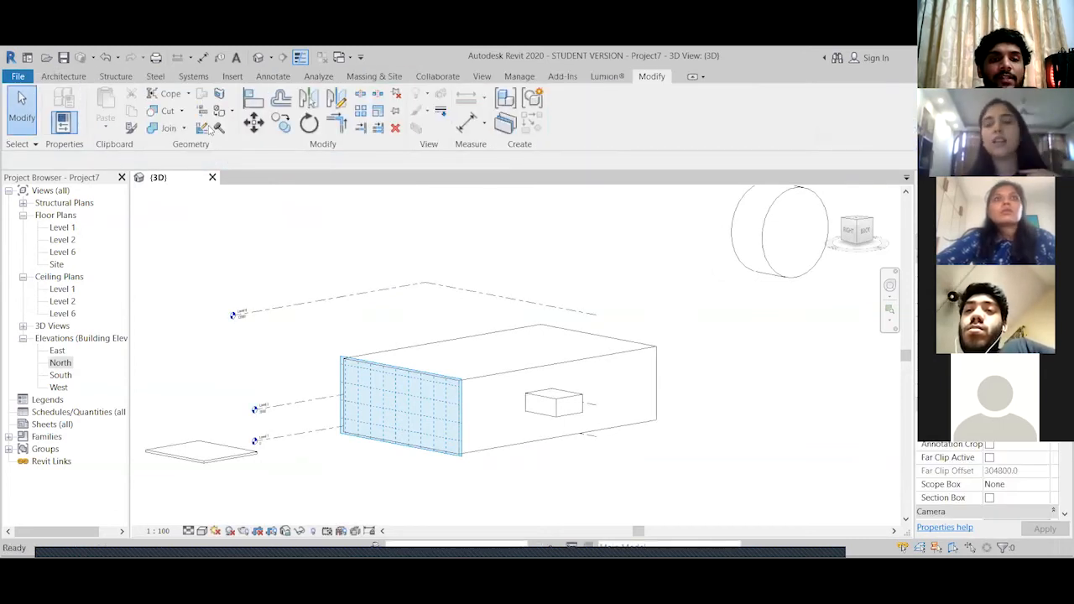
left_click(63, 76)
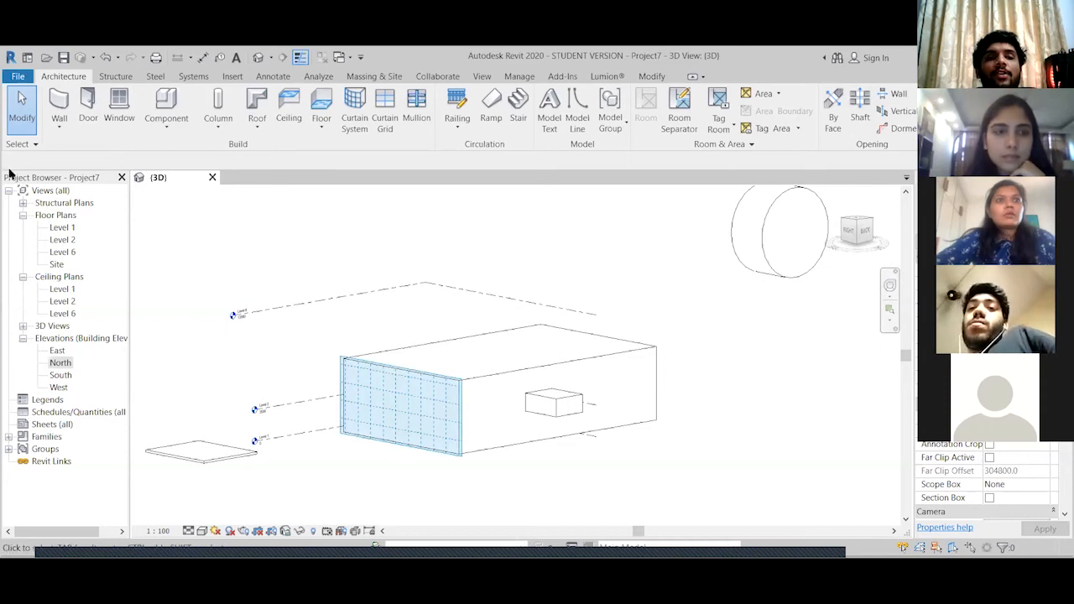
left_click(164, 124)
left_click(188, 180)
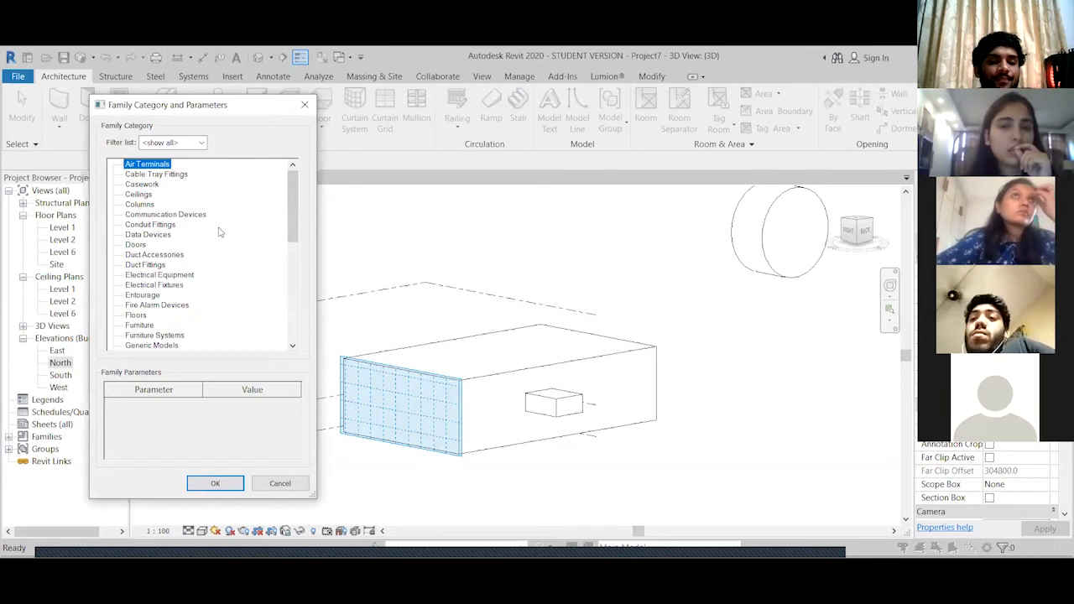
left_click(142, 255)
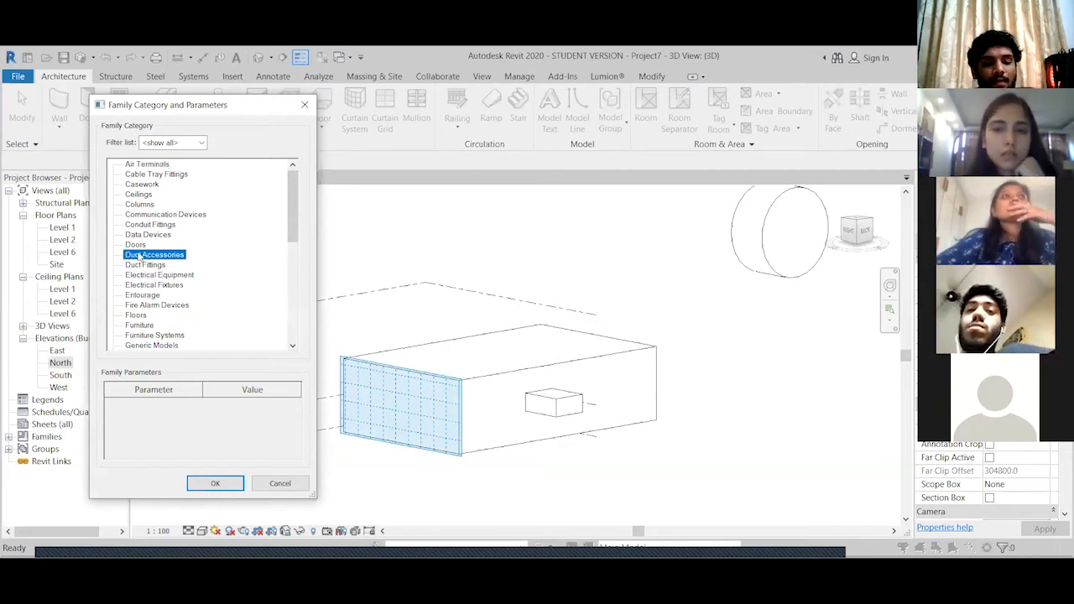
left_click(305, 105)
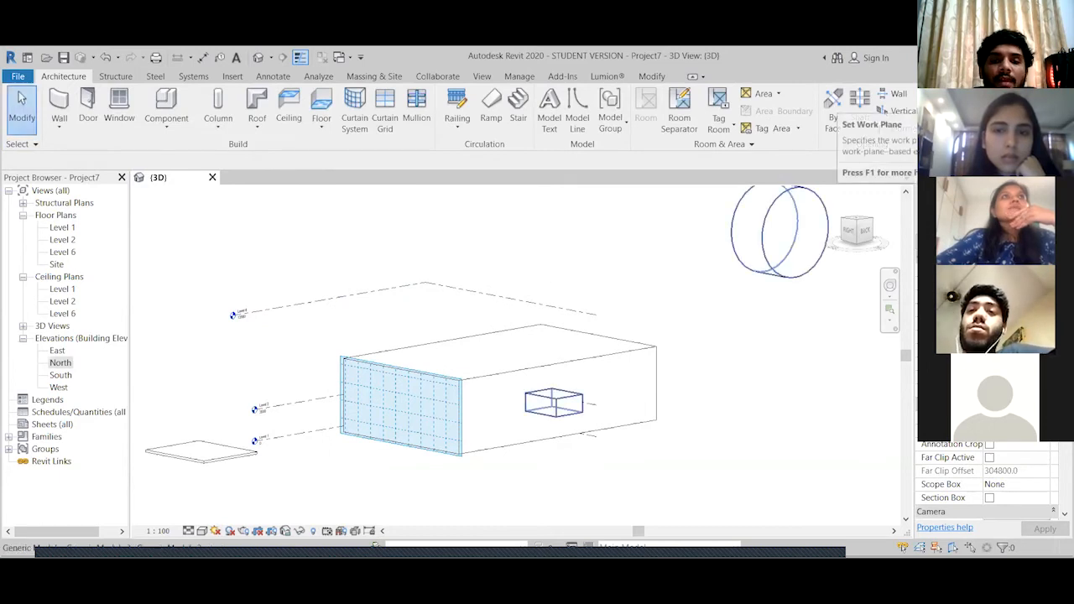
left_click(403, 216)
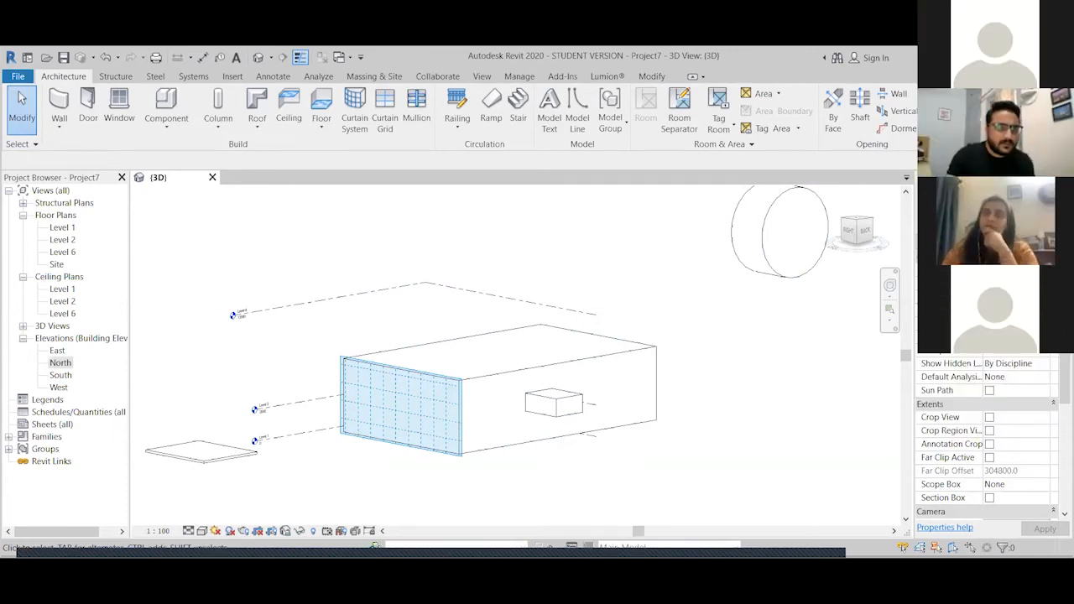
Preview Level 1, Level 2 and Level 6 as named work planes, and cancel without applying one
middle_click_drag(489, 247, 490, 265, "shift")
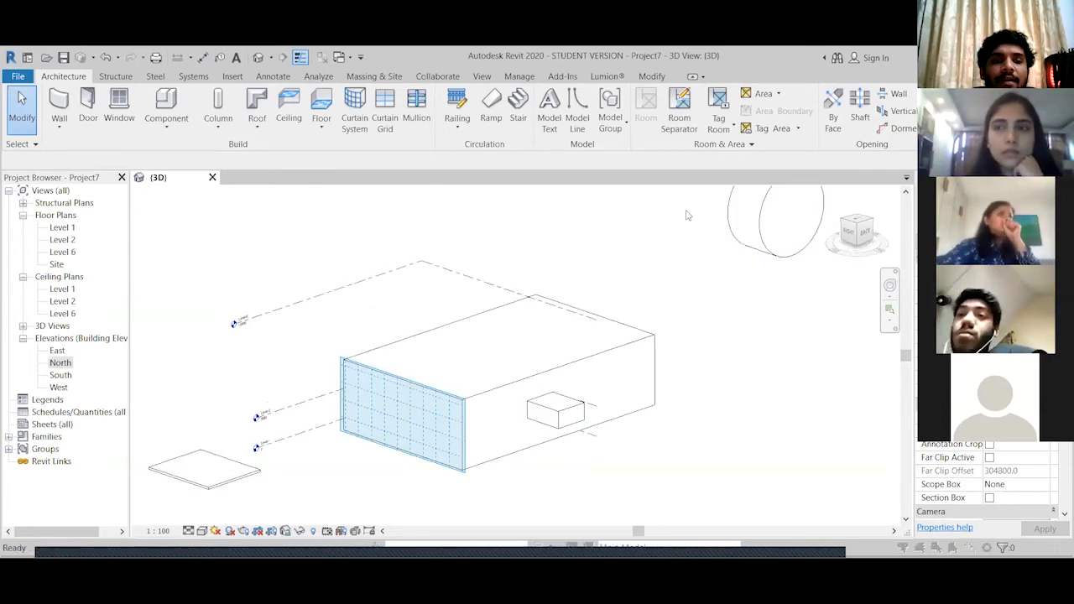
left_click(980, 105)
left_click(159, 218)
left_click(164, 238)
left_click(167, 218)
left_click(160, 246)
left_click(168, 217)
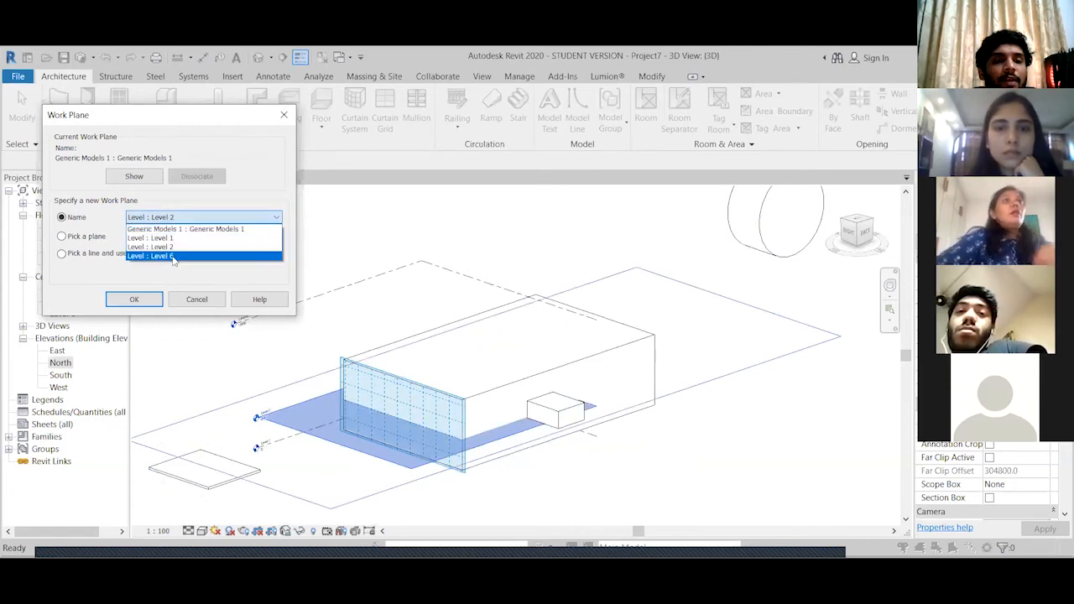
left_click(172, 256)
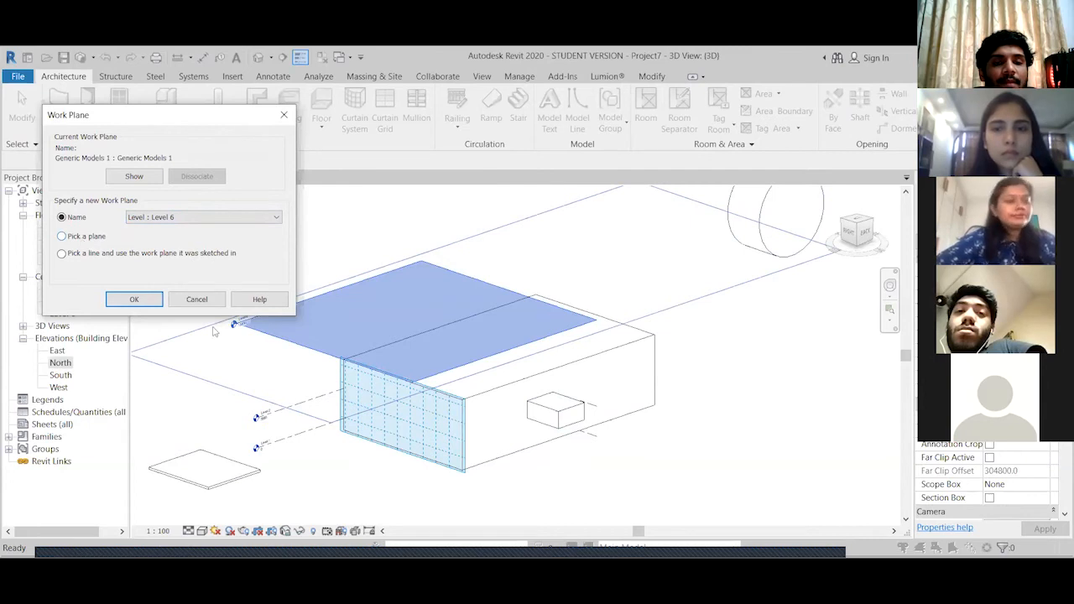
left_click(220, 300)
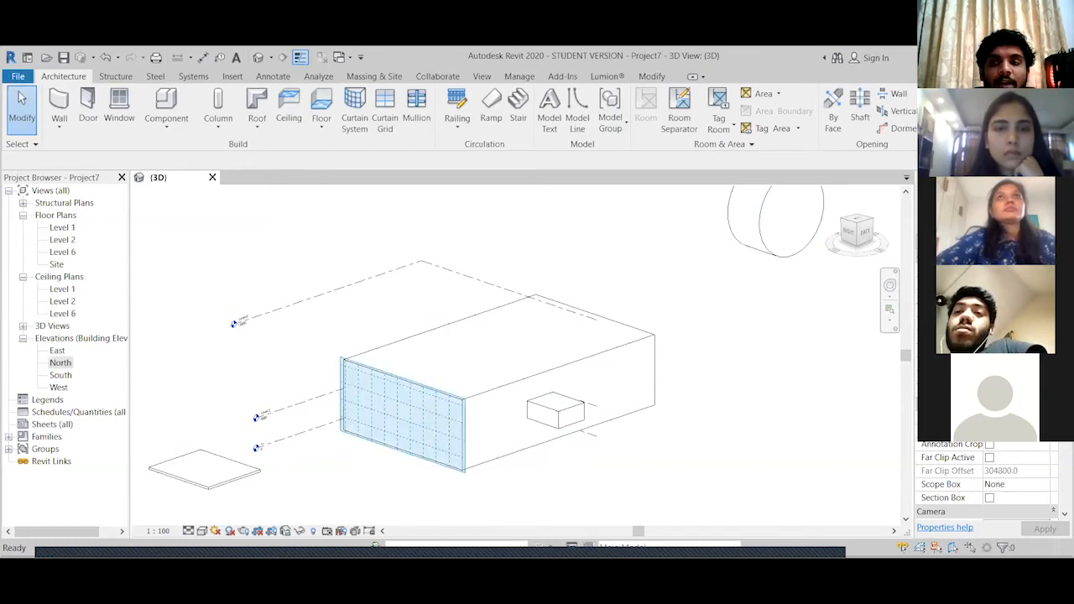
Set the work plane with Pick a plane, using the block's long back face that carries the small box
left_click(987, 107)
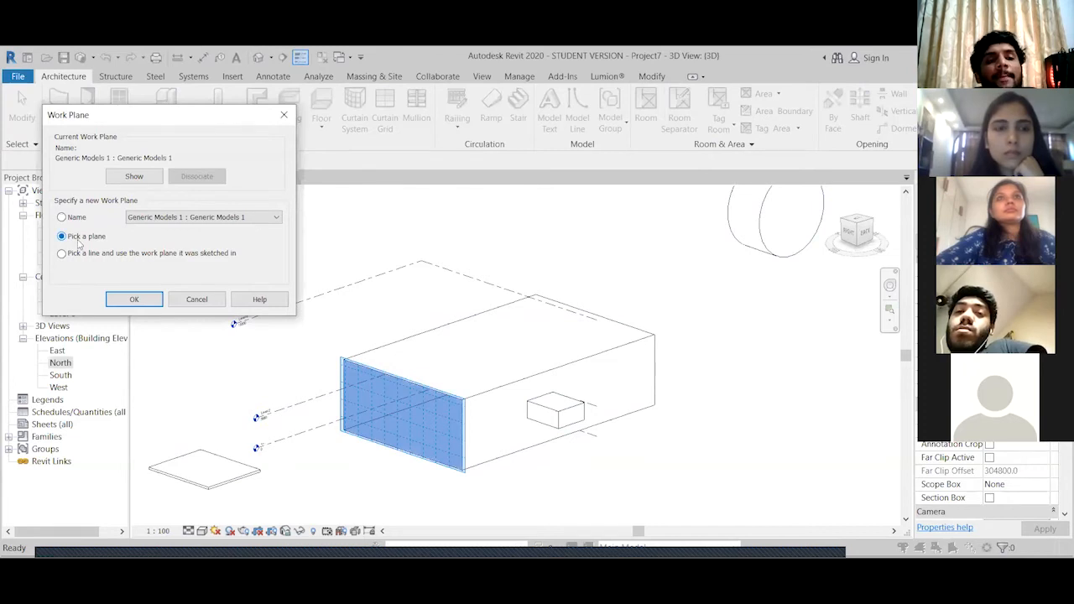
left_click(119, 307)
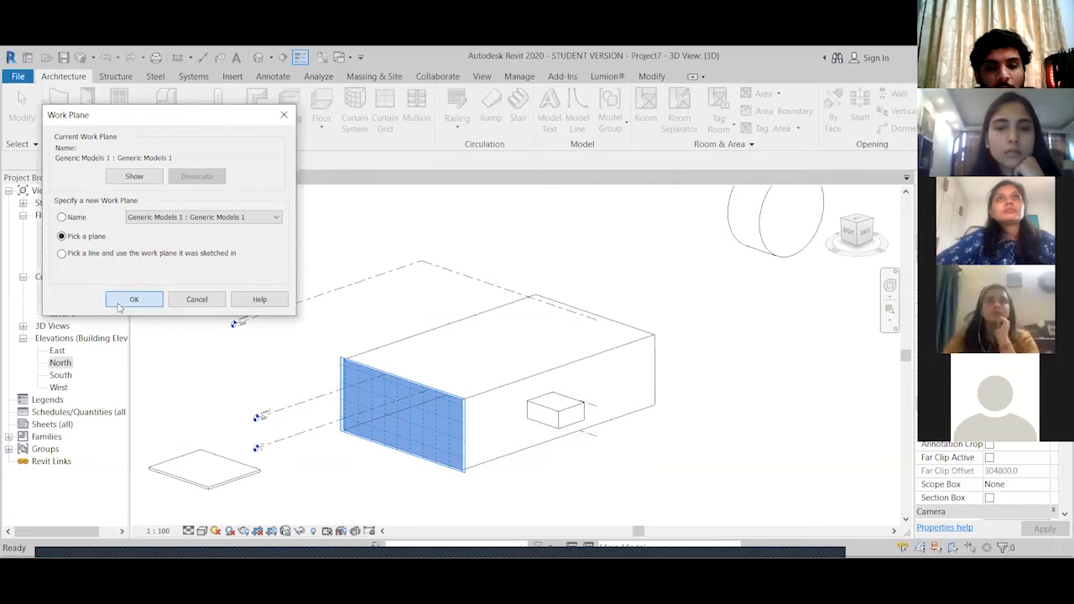
left_click(518, 431)
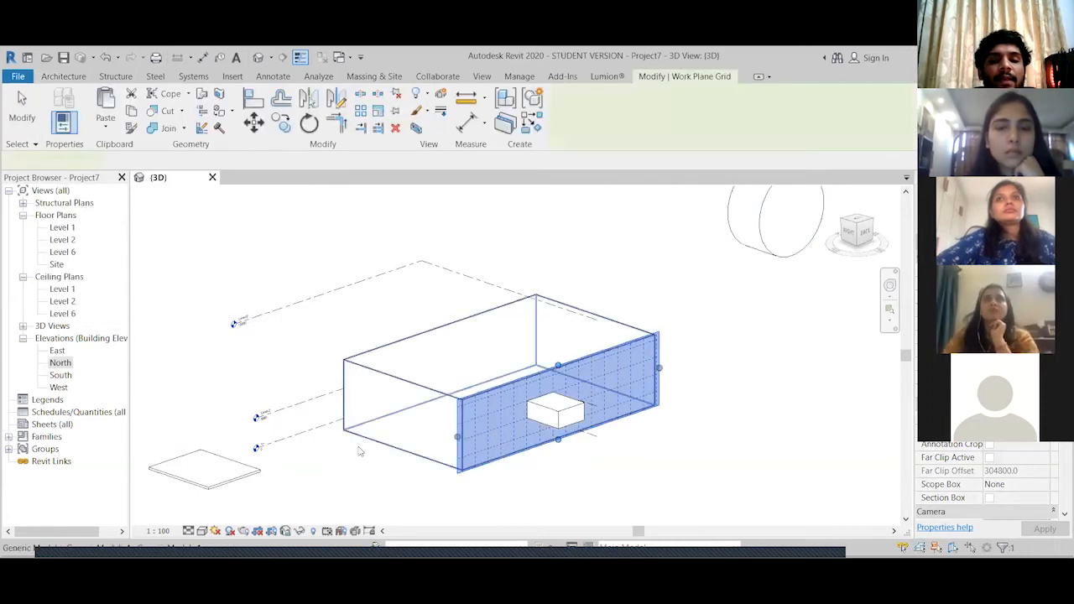
left_click(739, 314)
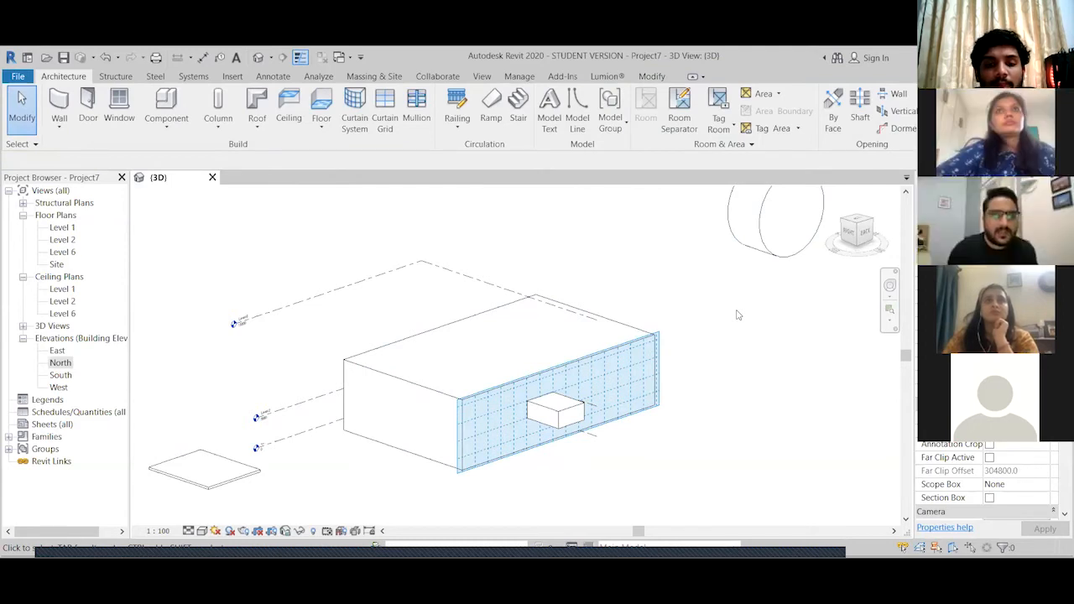
middle_click_drag(380, 412, 383, 363, "shift")
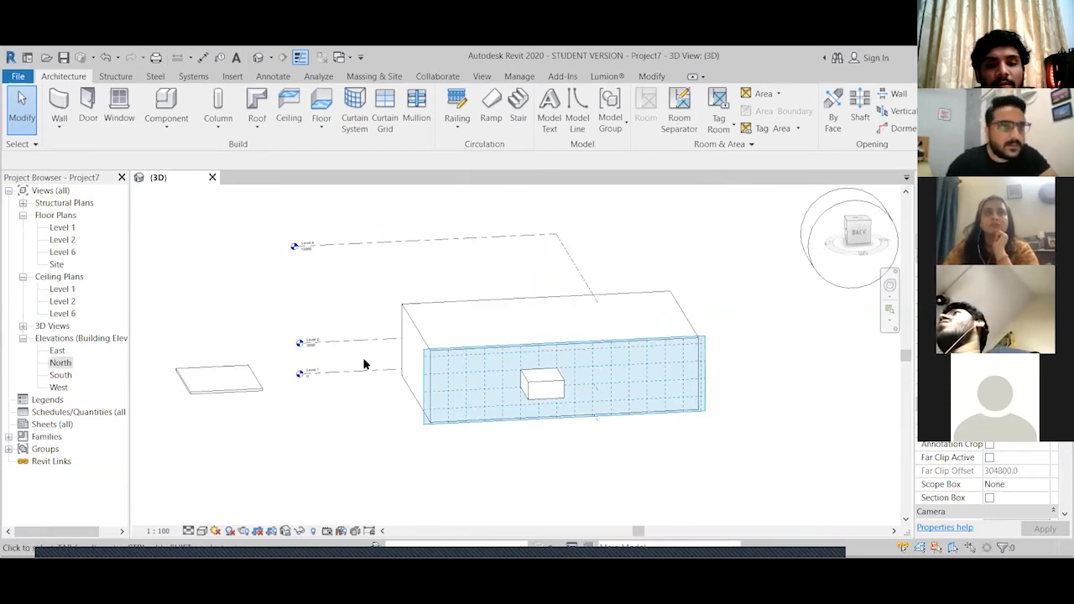
middle_click_drag(733, 379, 424, 434)
scroll(643, 410, "down", 1)
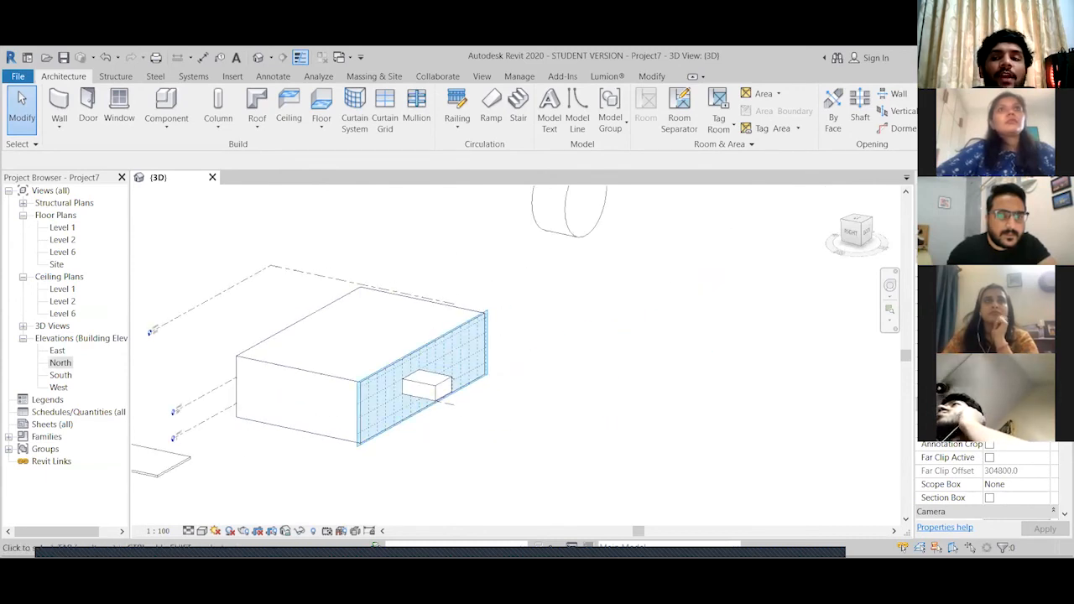
scroll(680, 341, "down", 2)
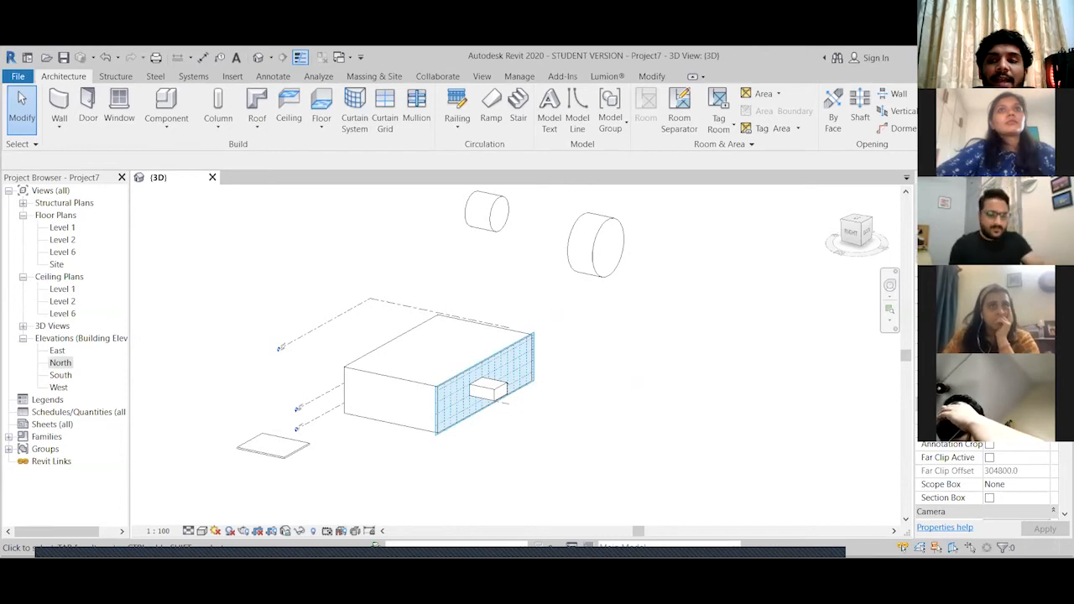
left_click(985, 106)
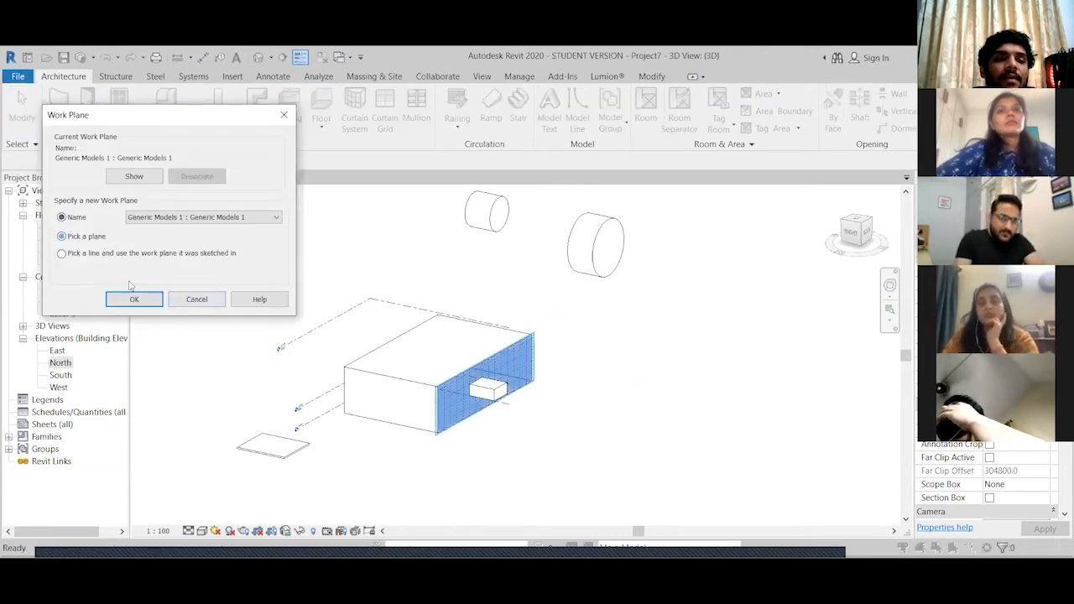
key("Return")
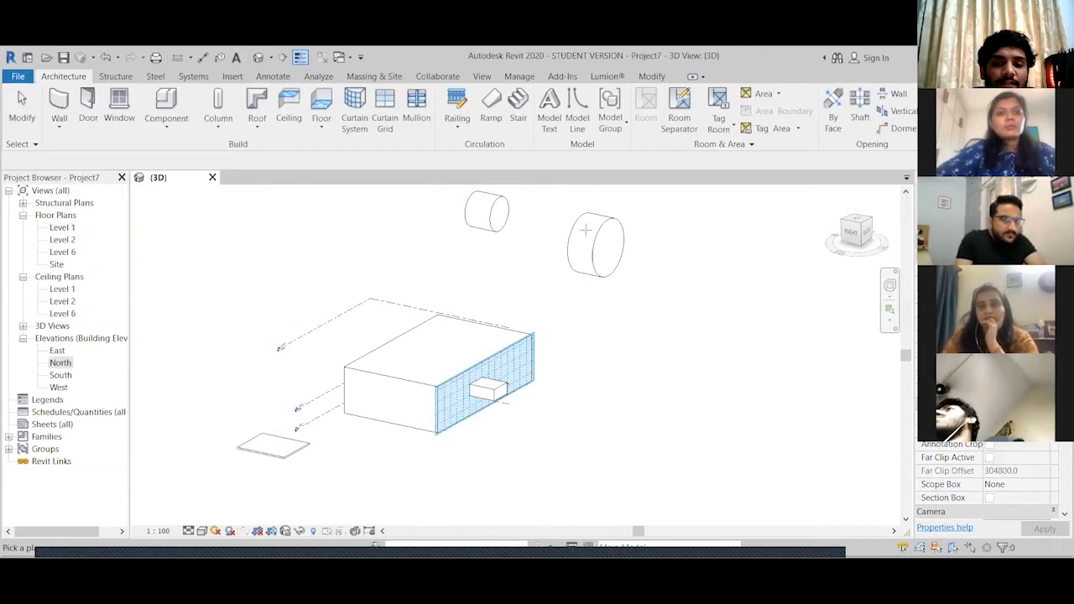
left_click(498, 420)
scroll(499, 415, "up", 2)
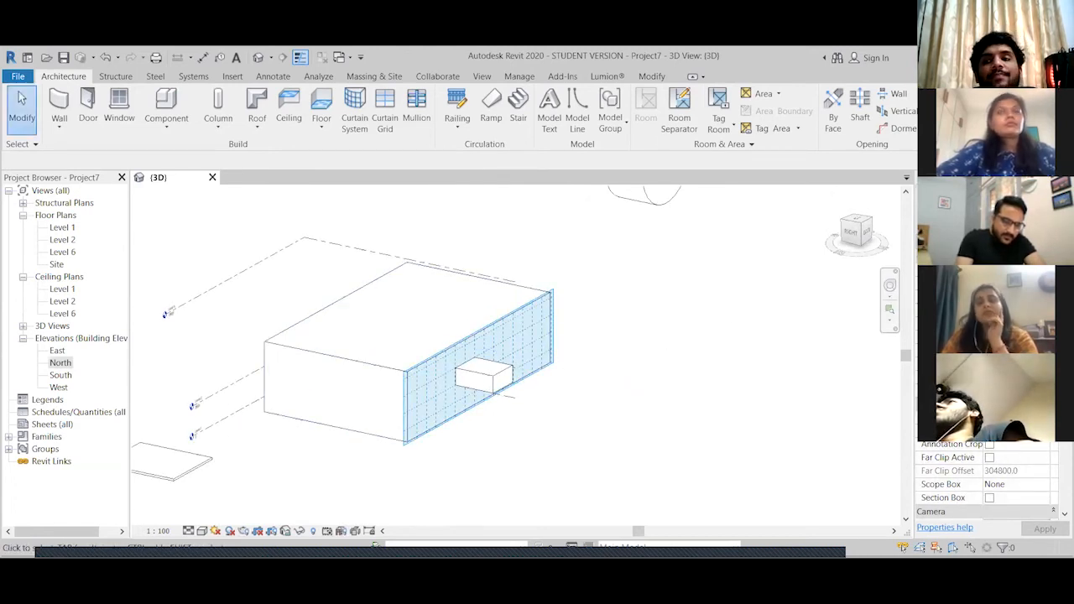
Start a new in-place model in the Generic Models category
left_click(167, 121)
left_click(186, 181)
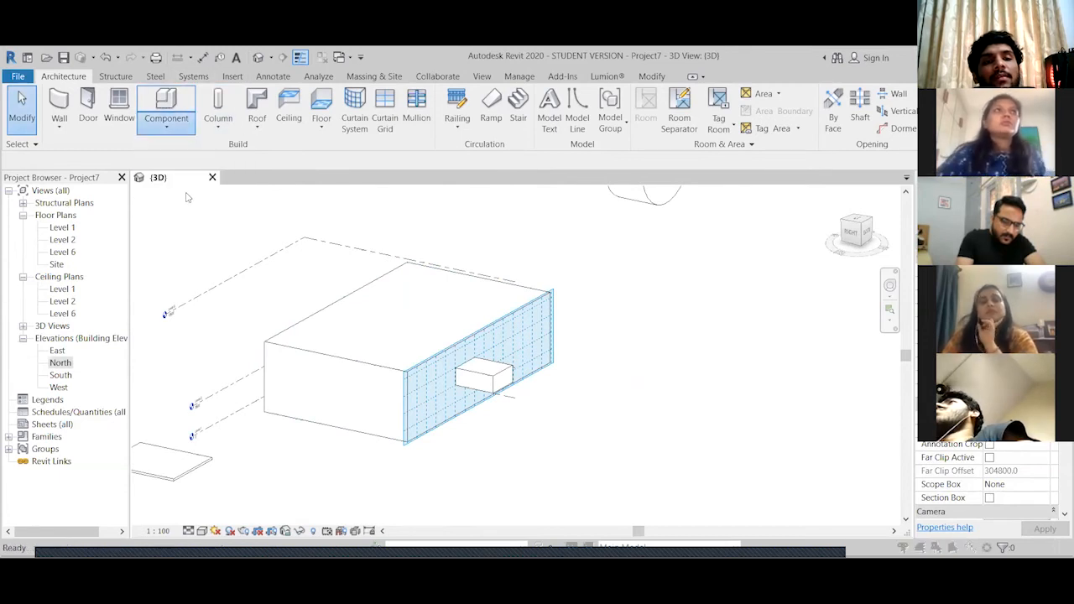
left_click(160, 265)
left_click(152, 344)
left_click(211, 484)
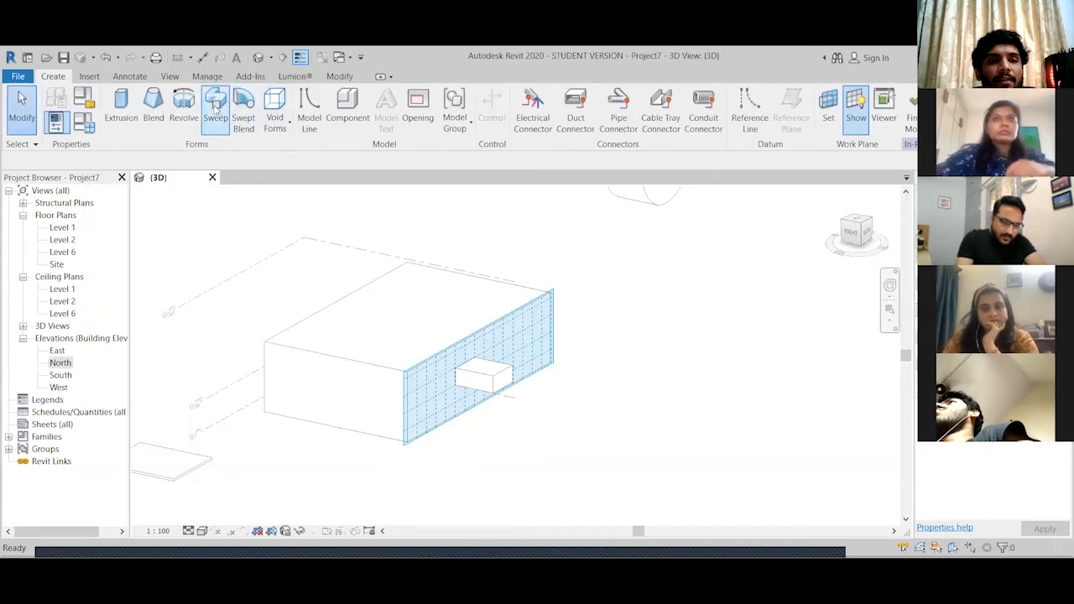
Start an extrusion and sketch a closed triangle of lines on the block's back face, between the small box and the far corner
left_click(120, 109)
left_click(511, 96)
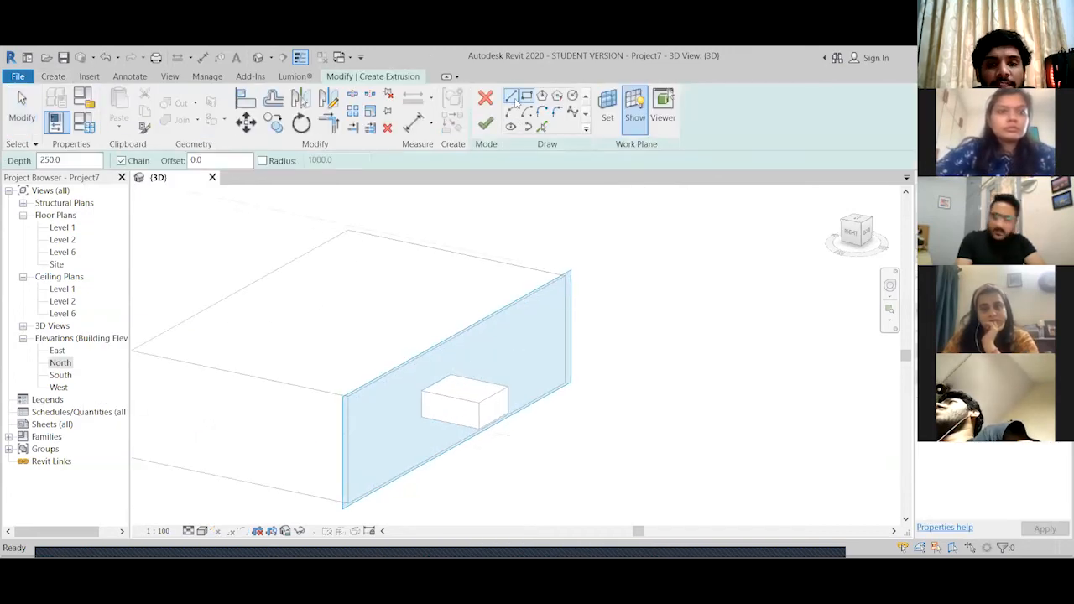
left_click(537, 308)
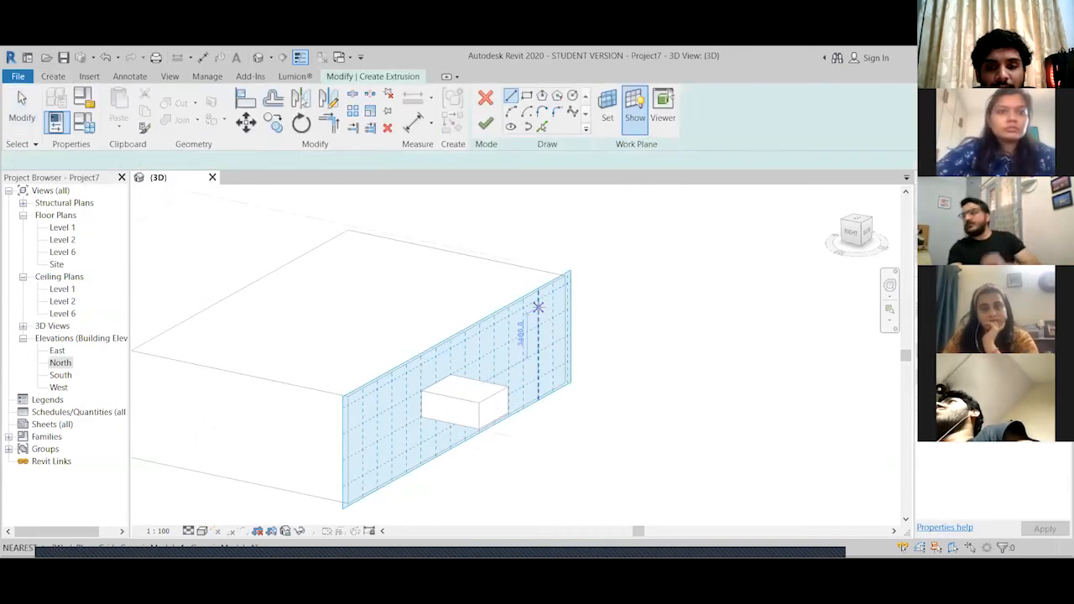
left_click(524, 370)
left_click(565, 354)
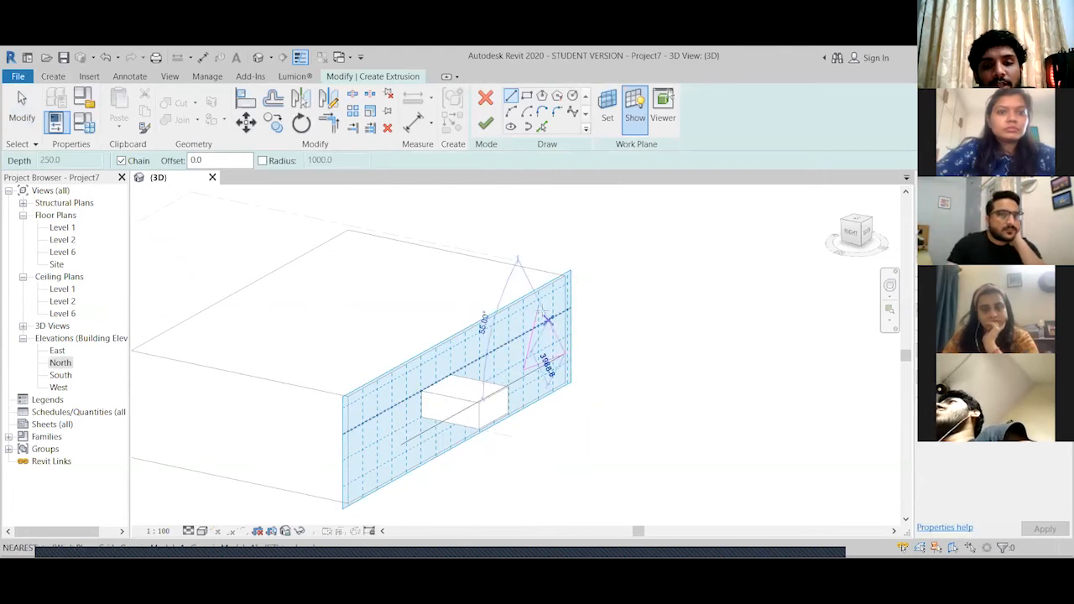
left_click(537, 308)
Finish the triangle sketch, stretch the extrusion outward from the back face into a long prism, and complete the in-place model
left_click(485, 124)
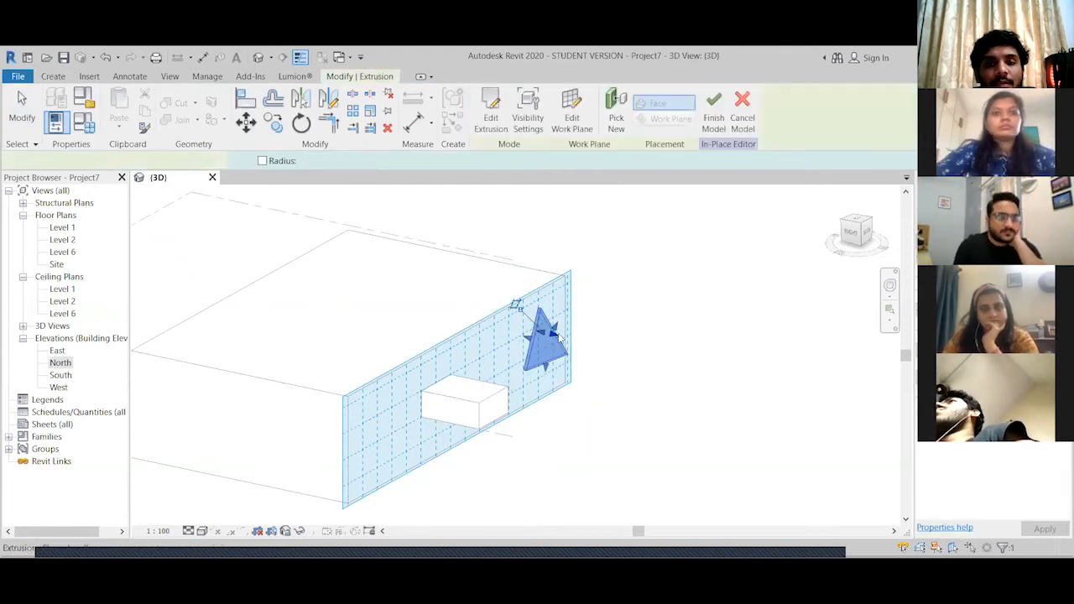
left_click_drag(513, 303, 667, 369)
left_click(713, 124)
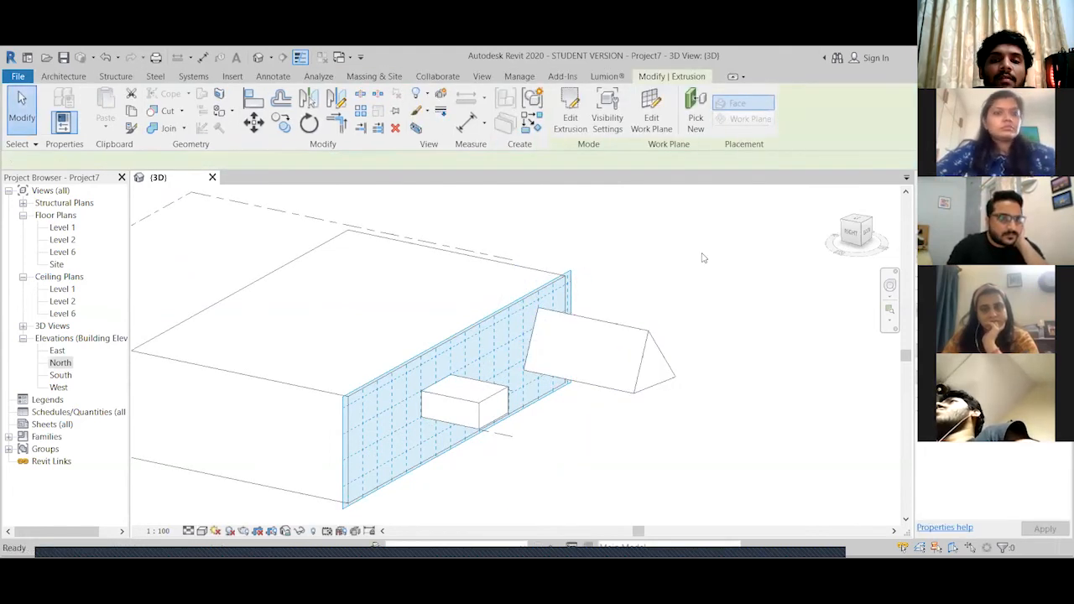
Set the work plane with Pick a plane, using the sloping side face of the triangular prism
scroll(684, 306, "down", 2)
left_click(68, 80)
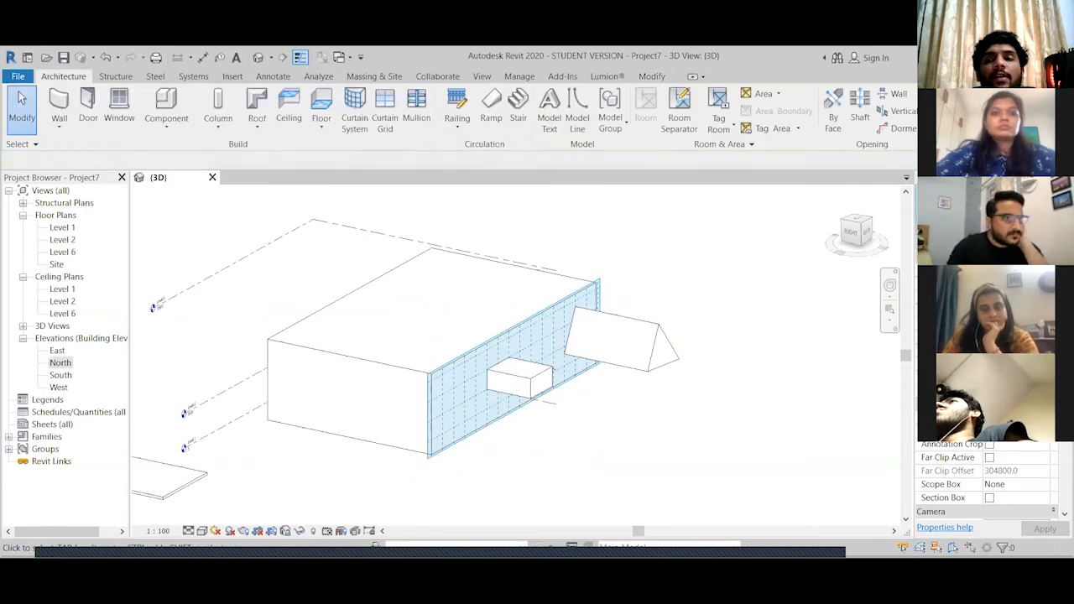
left_click(985, 102)
left_click(84, 237)
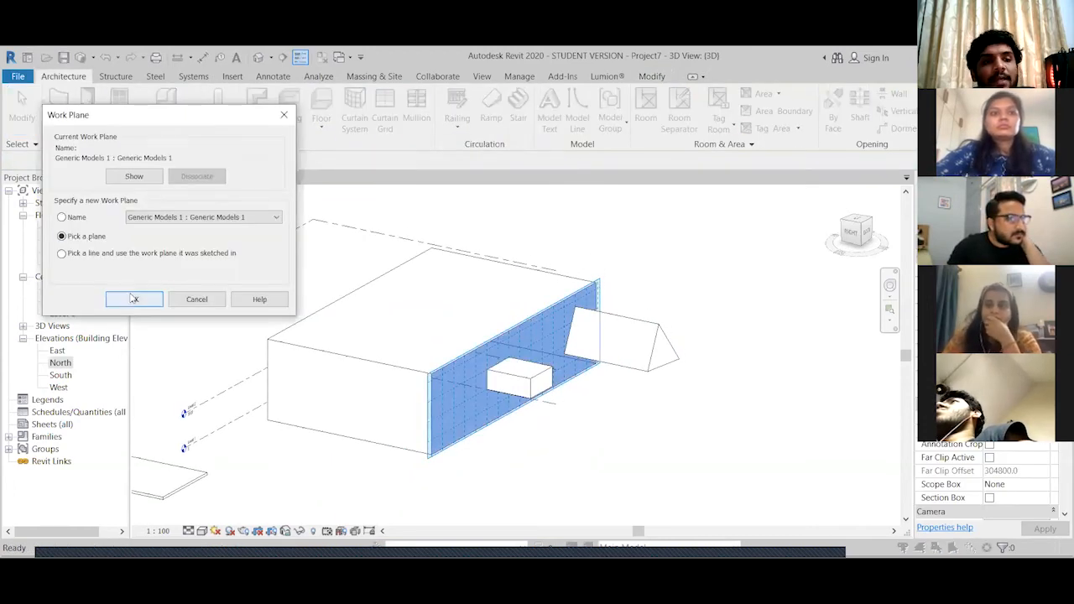
left_click(134, 298)
left_click(619, 348)
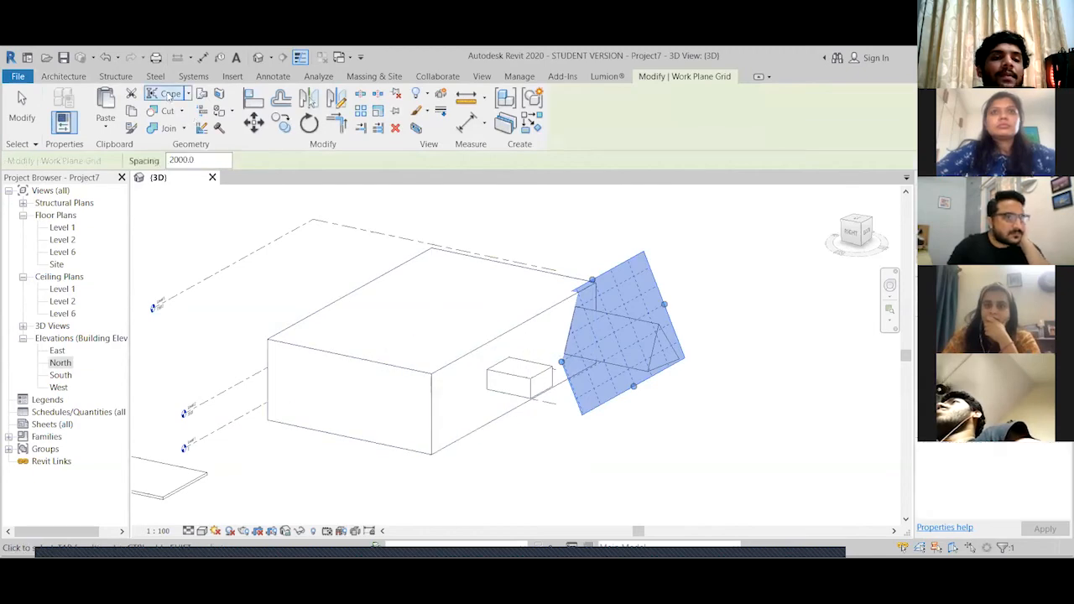
left_click(520, 430)
Begin another in-place model in the Generic Models category with the prism's sloping face as the work plane
left_click(166, 126)
left_click(188, 183)
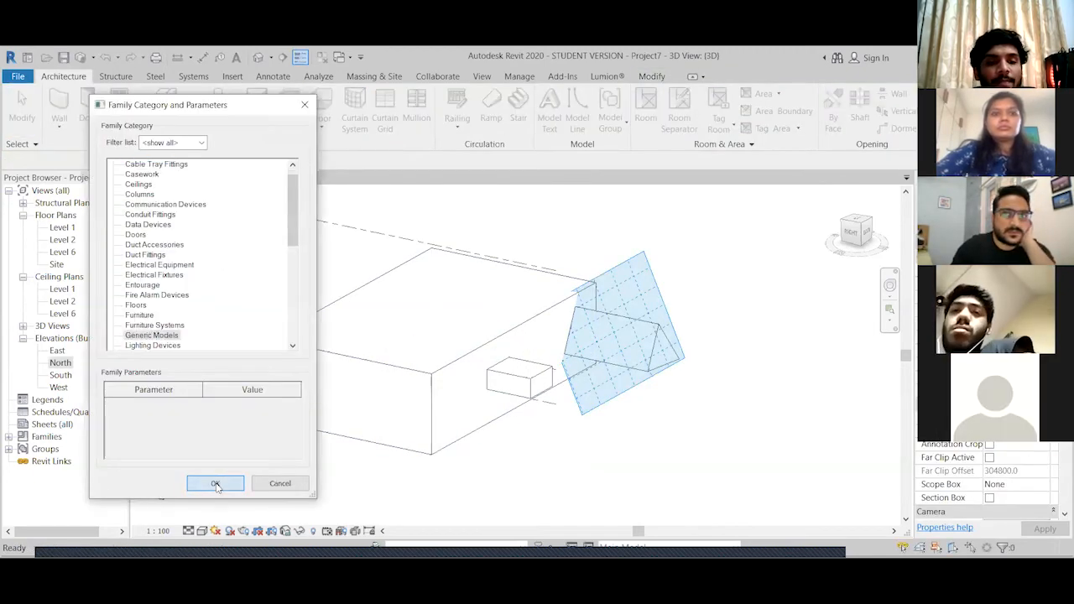
left_click(214, 483)
left_click(293, 187)
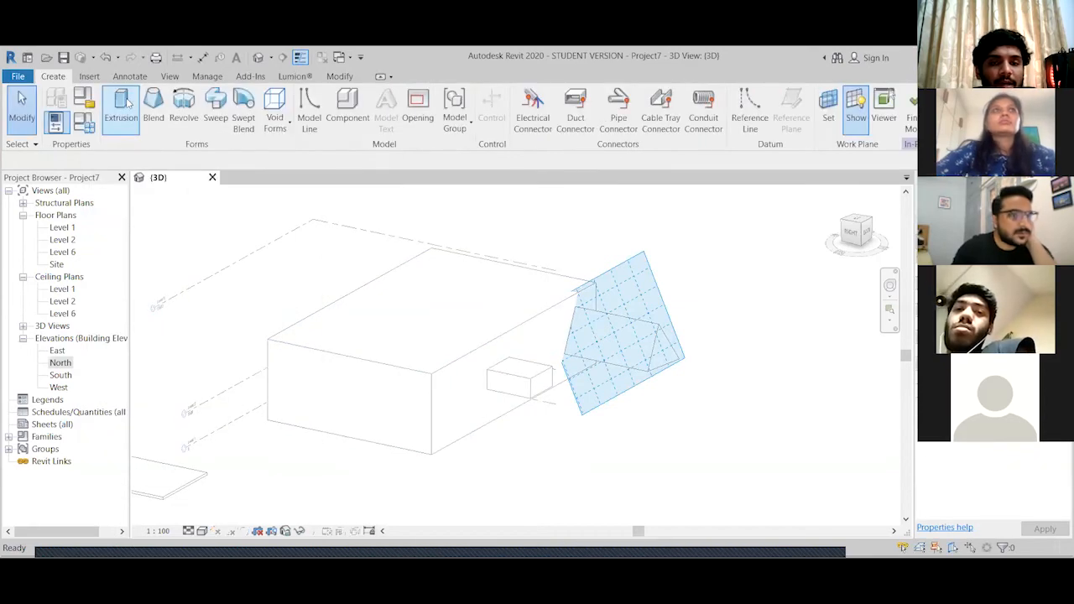
Start an extrusion and sketch a circle with a radius of about 1000 on the prism's sloping face
left_click(120, 109)
left_click(572, 94)
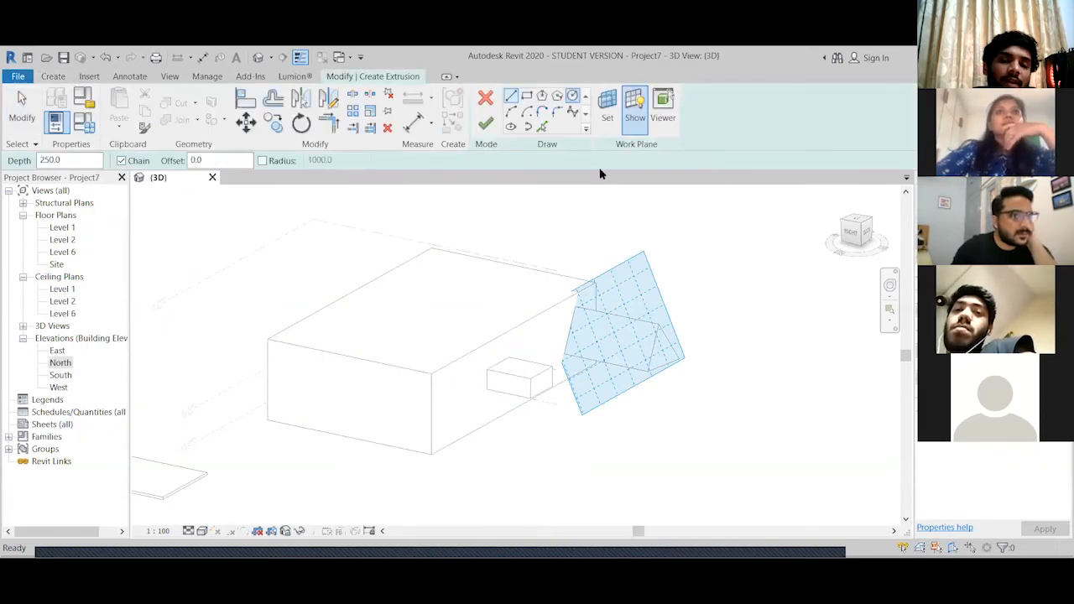
left_click(618, 337)
left_click(618, 351)
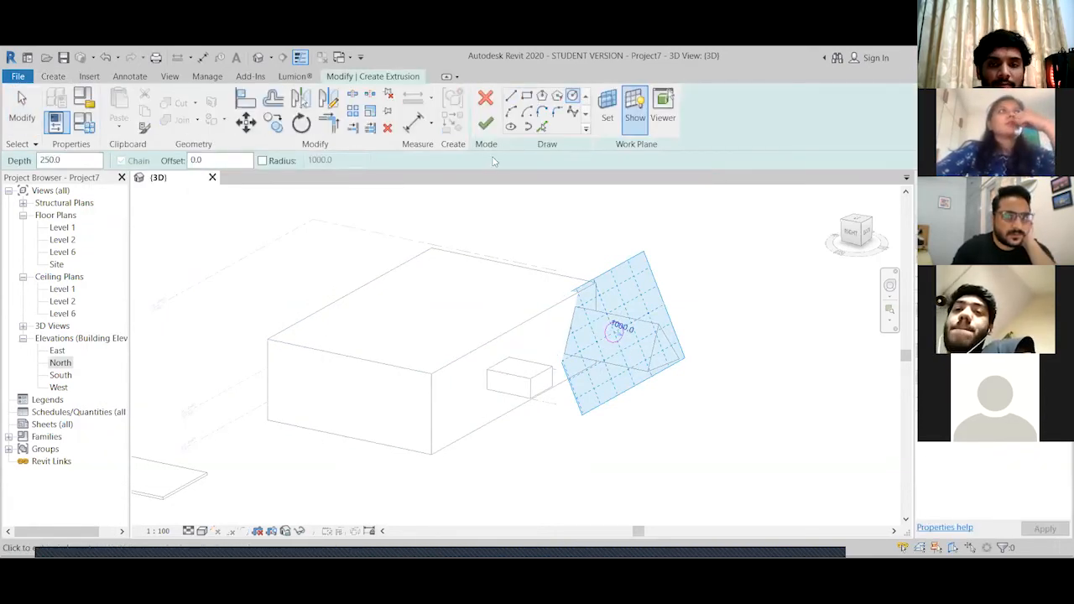
Finish the circle sketch, stretch the extrusion outward from the sloping face into a long cylinder, and complete the in-place model
left_click(485, 123)
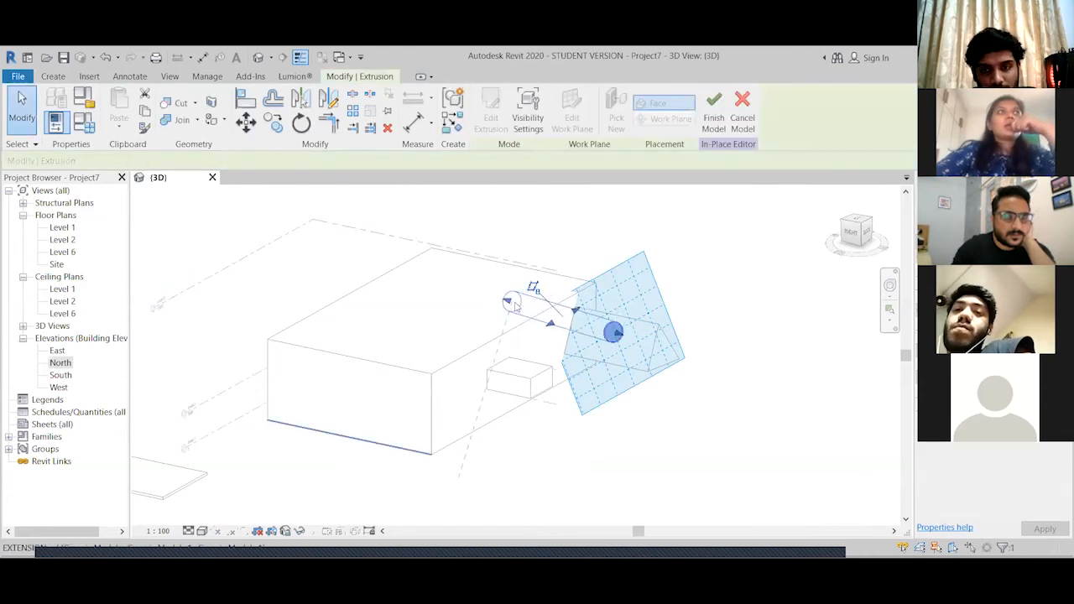
left_click(713, 109)
left_click(717, 334)
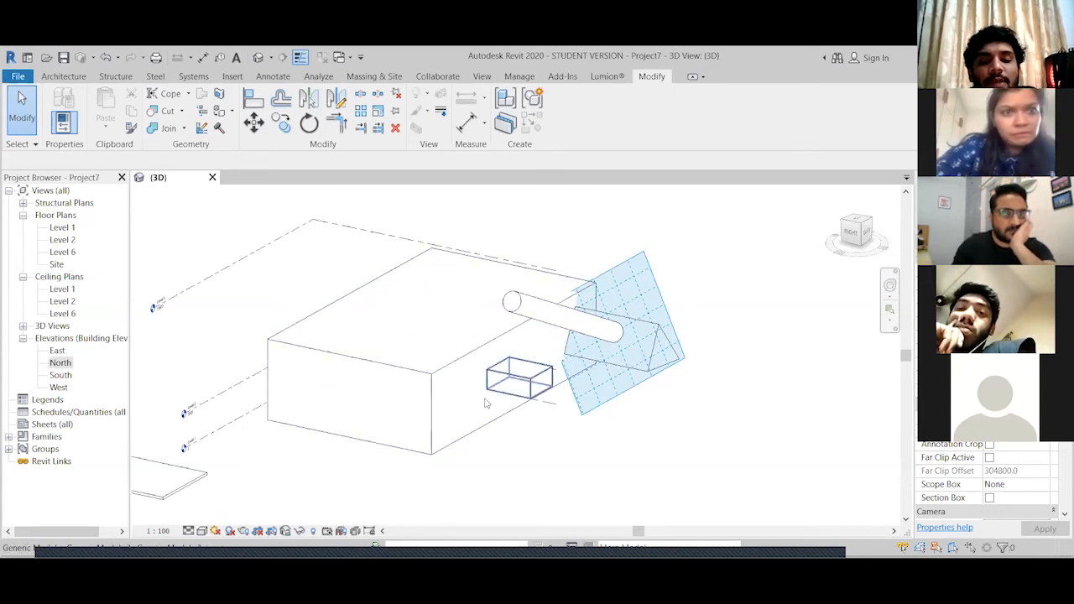
Compare the Shaded and Hidden Line visual styles in the 3D view and leave it set to Shaded
middle_click_drag(437, 423, 454, 401)
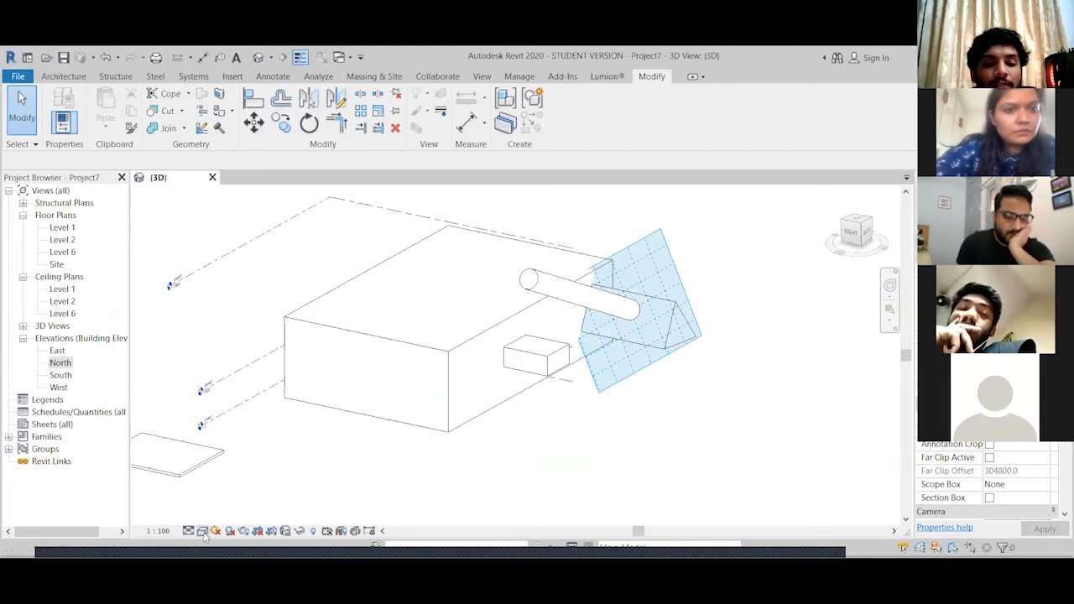
left_click(202, 530)
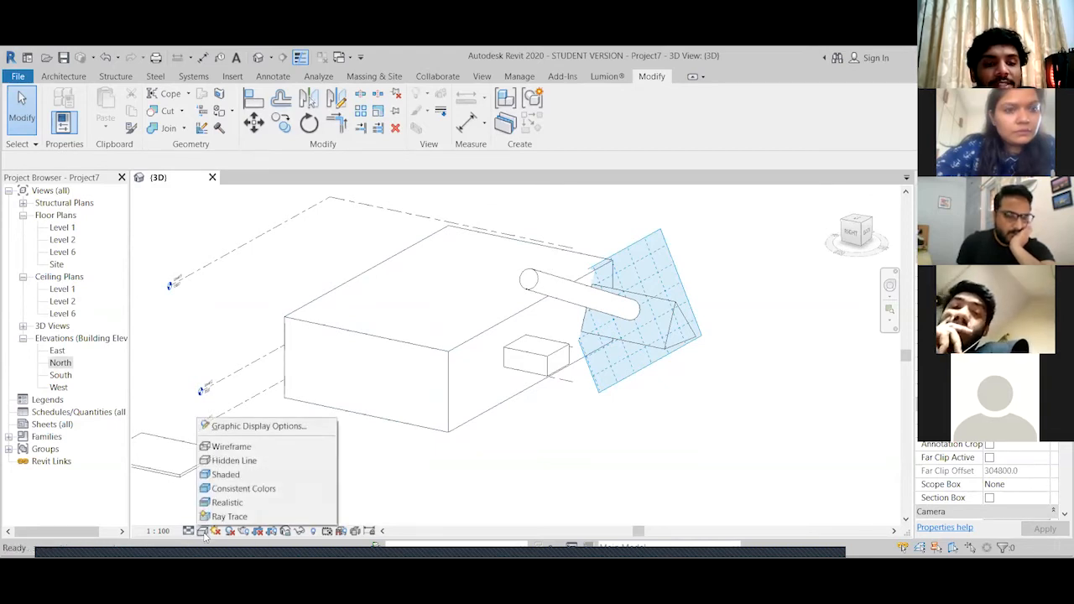
left_click(234, 474)
middle_click_drag(340, 425, 375, 411, "shift")
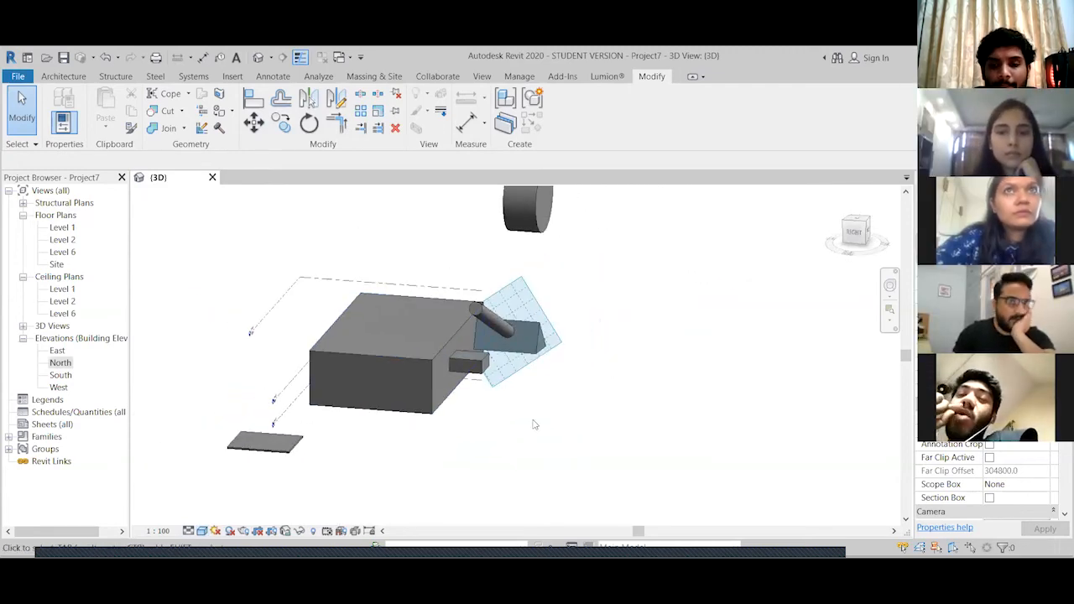
left_click(202, 530)
left_click(293, 460)
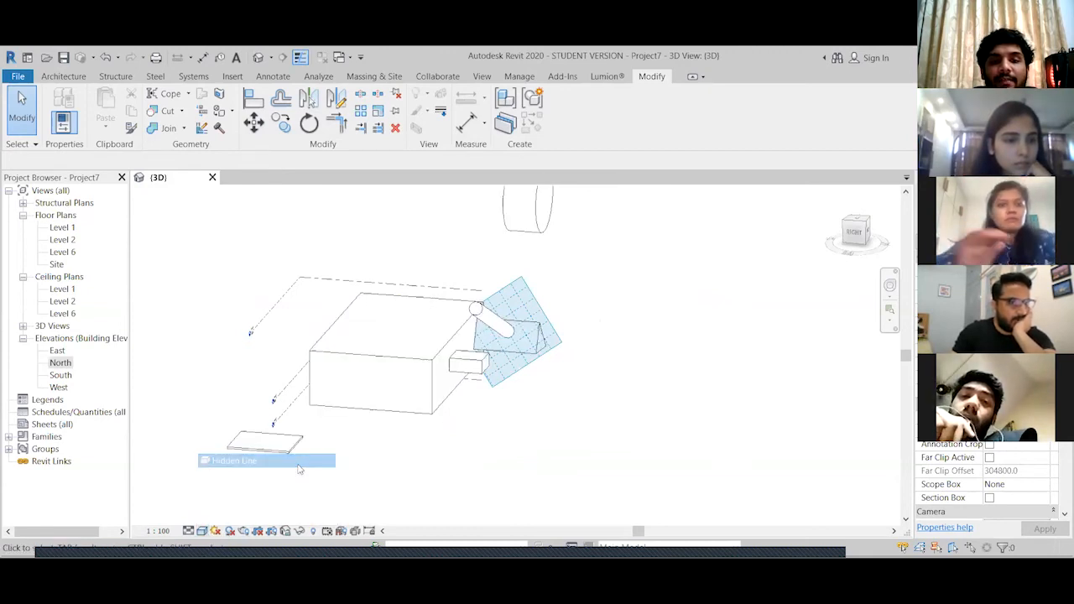
middle_click_drag(503, 505, 464, 511, "shift")
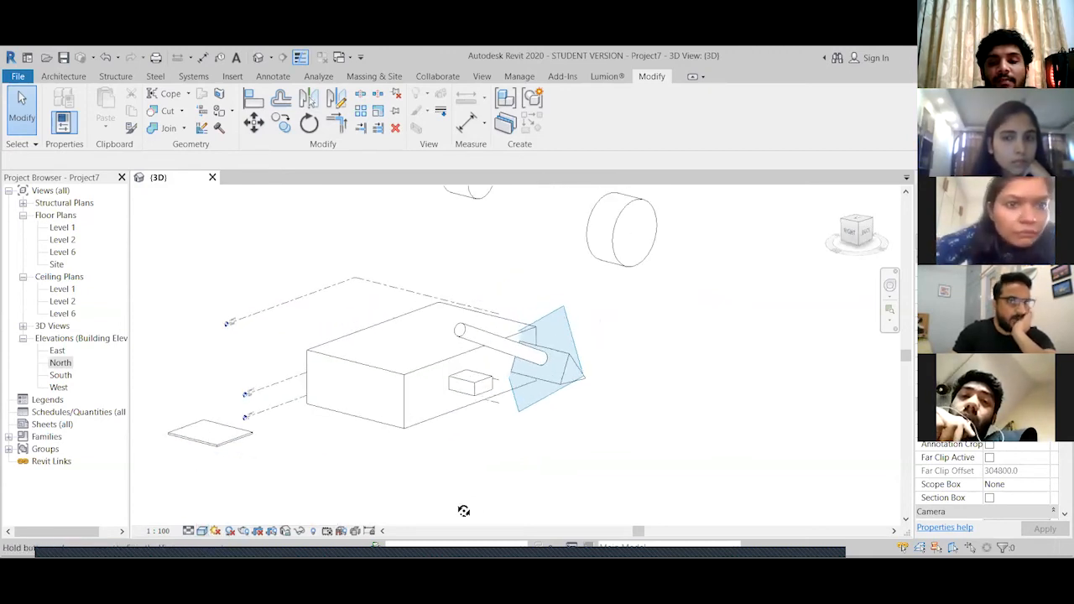
left_click(202, 530)
left_click(254, 475)
scroll(529, 474, "down", 2)
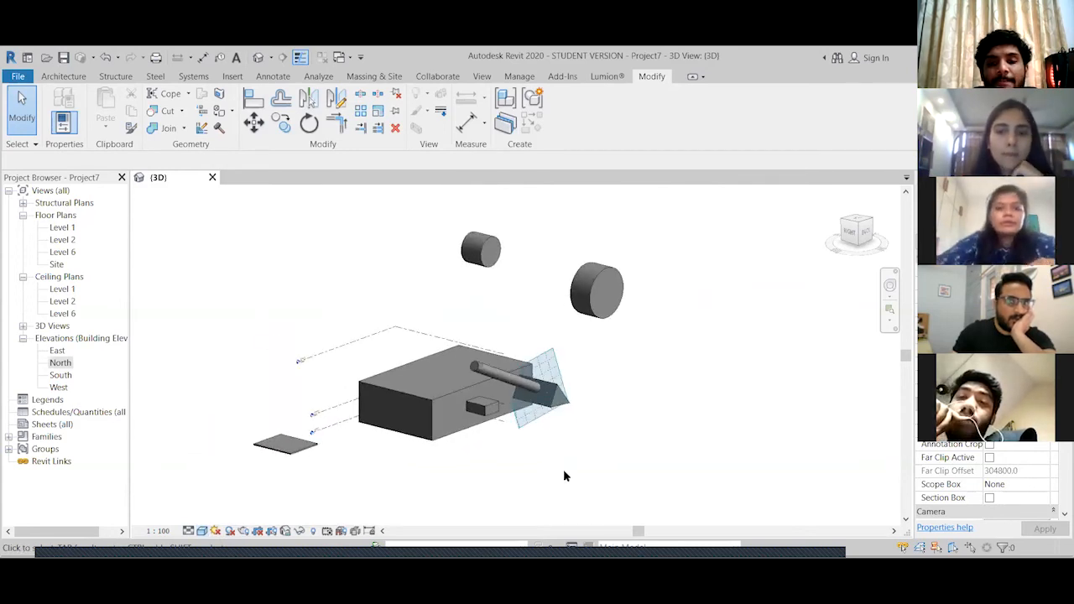
Turn off the work plane display in the 3D view
left_click(17, 76)
left_click(63, 77)
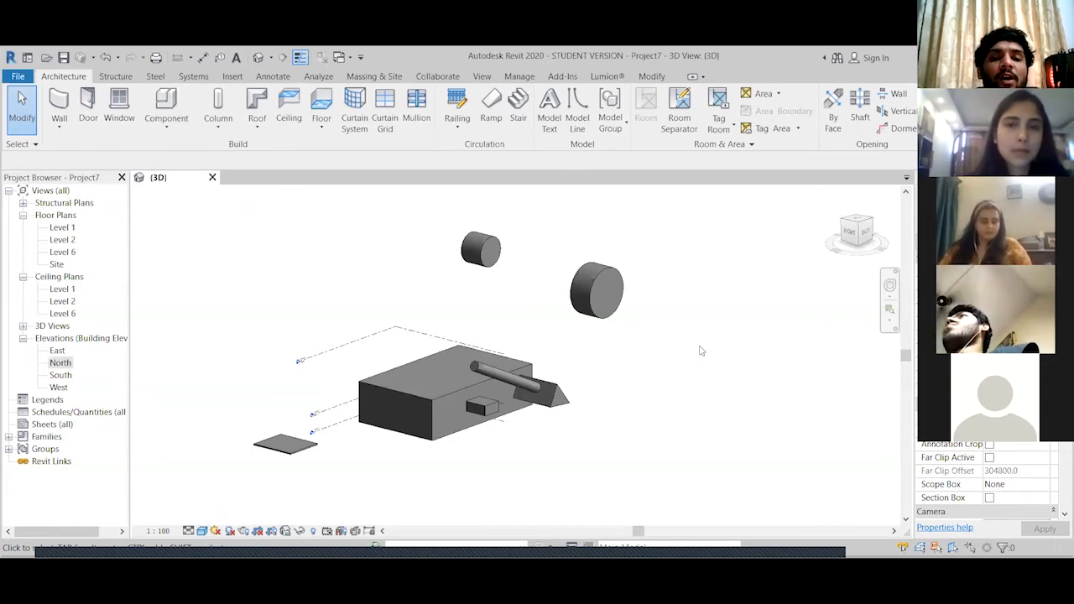
left_click(427, 408)
right_click(426, 407)
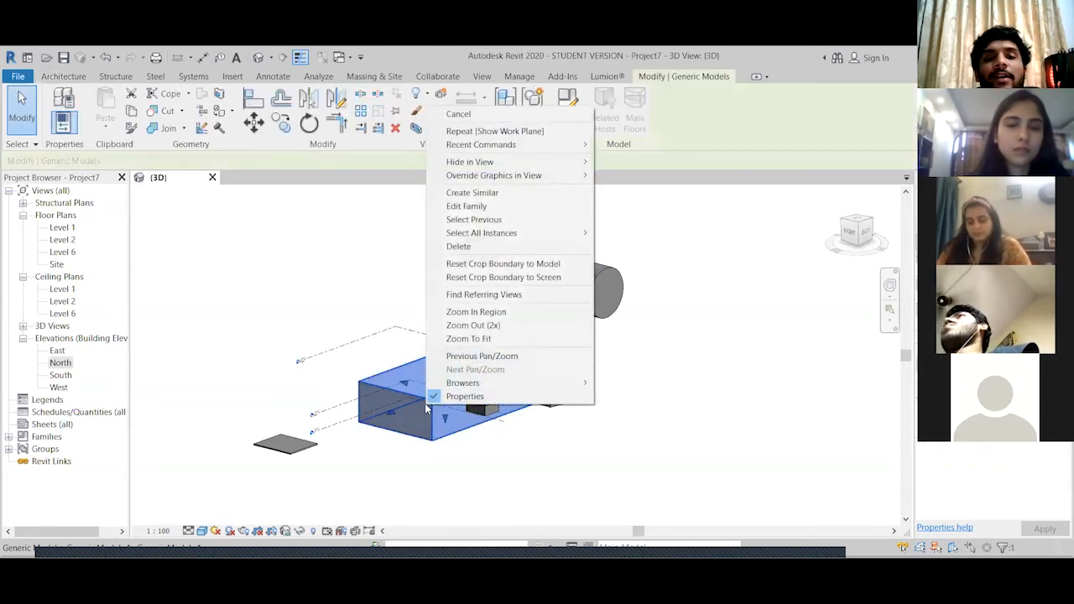
left_click(544, 192)
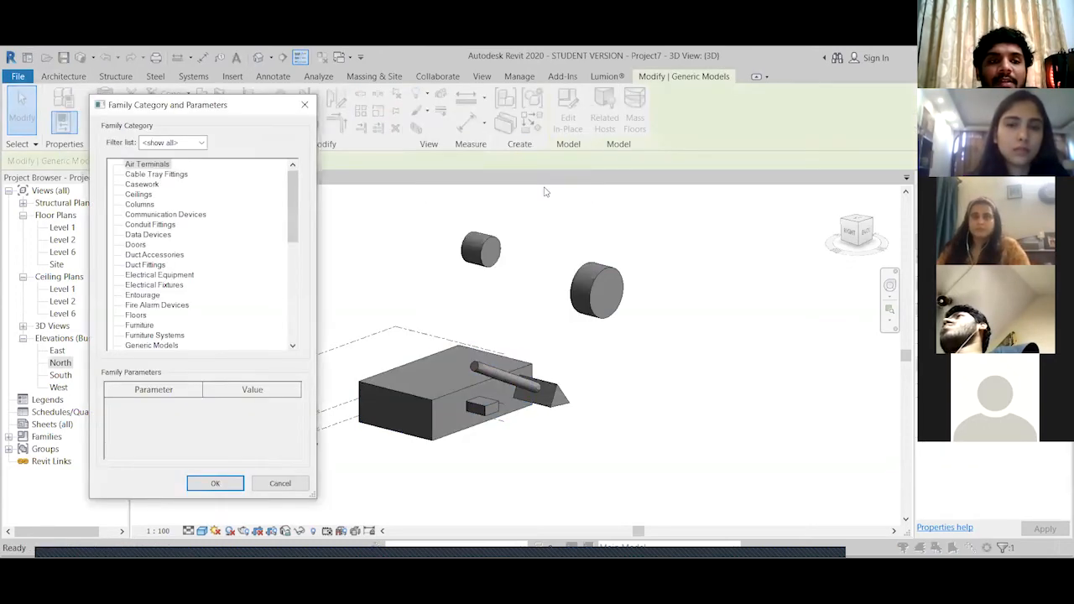
scroll(175, 294, "down", 3)
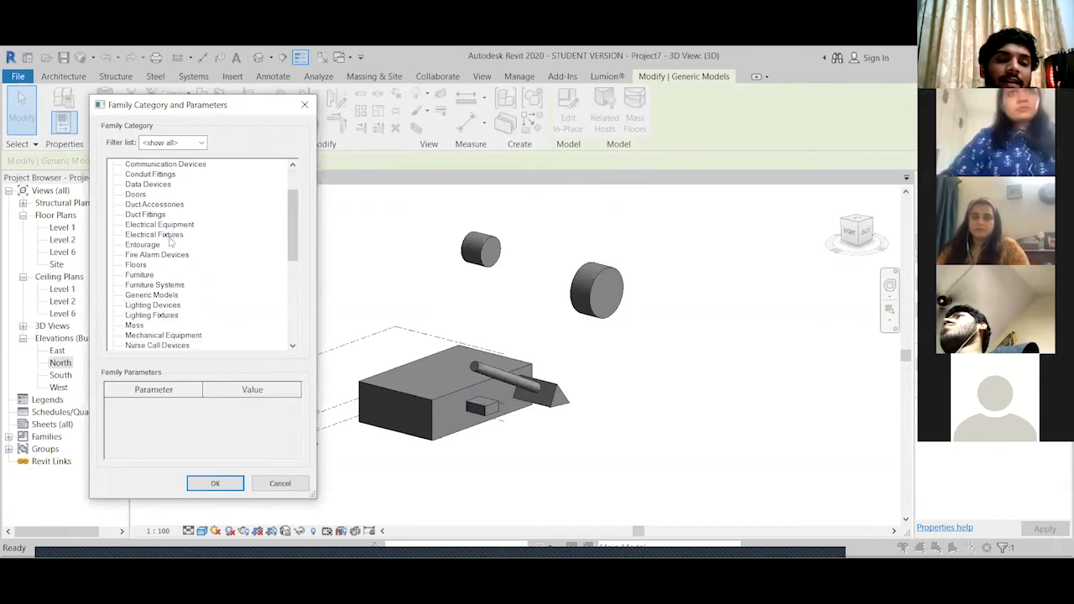
scroll(172, 243, "down", 4)
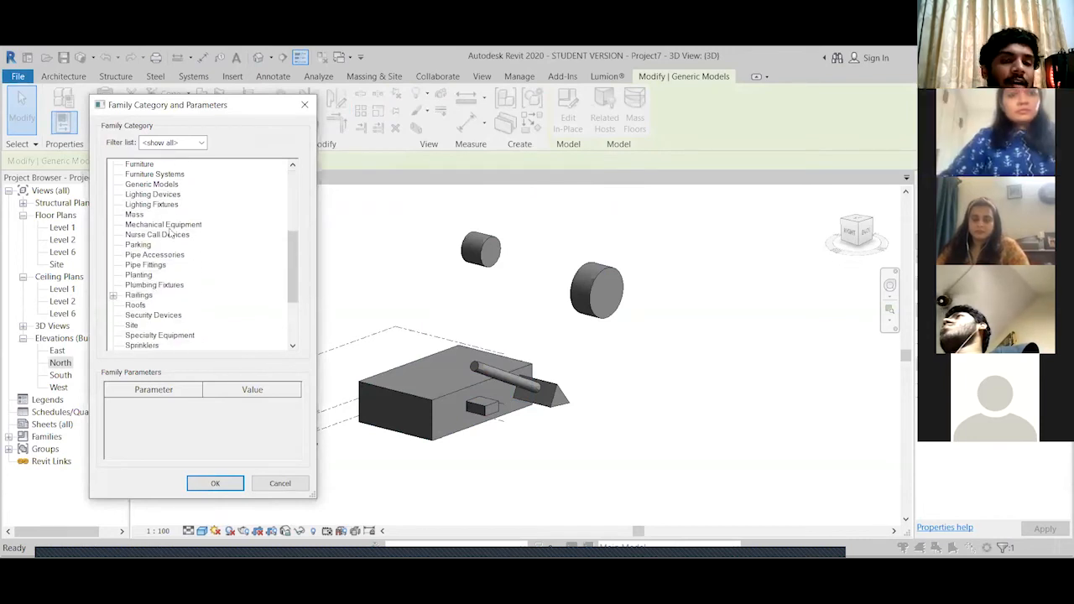
left_click(304, 104)
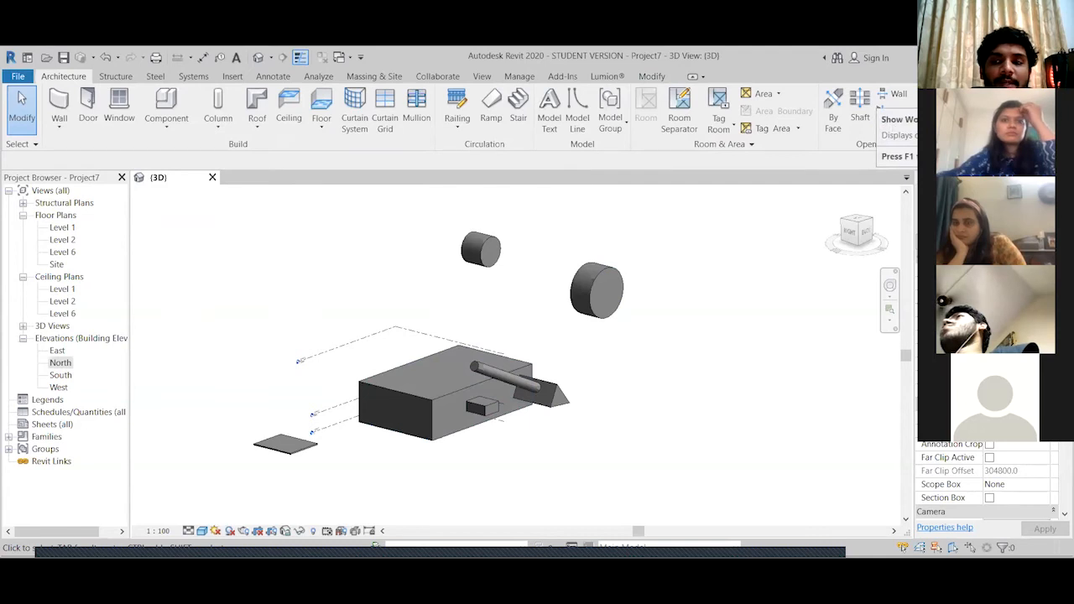
Show the active work plane on the prism's sloping face again
left_click(1013, 94)
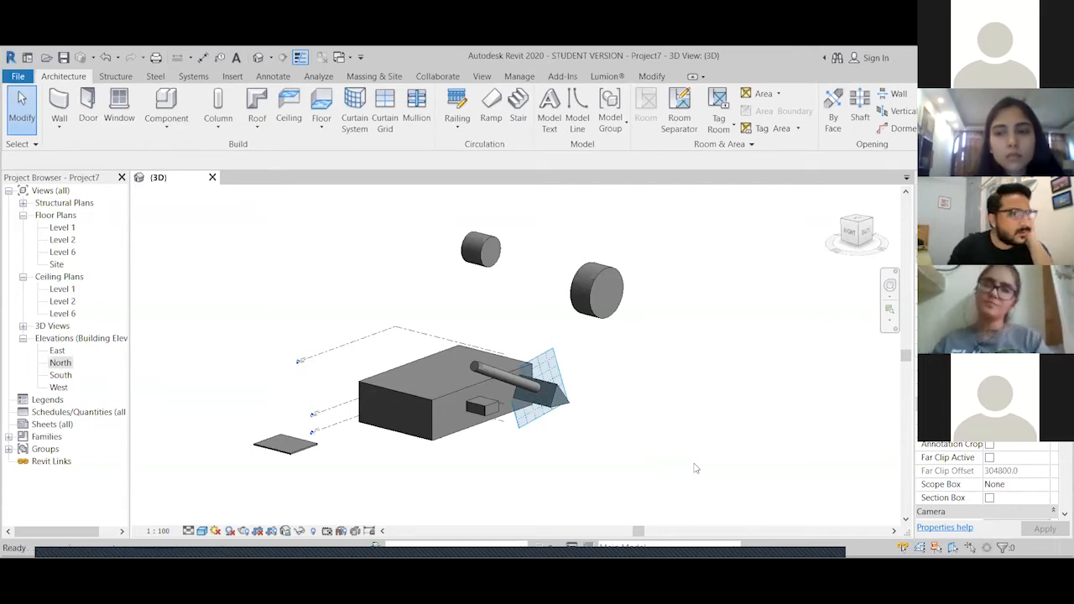
left_click(405, 427)
left_click(414, 460)
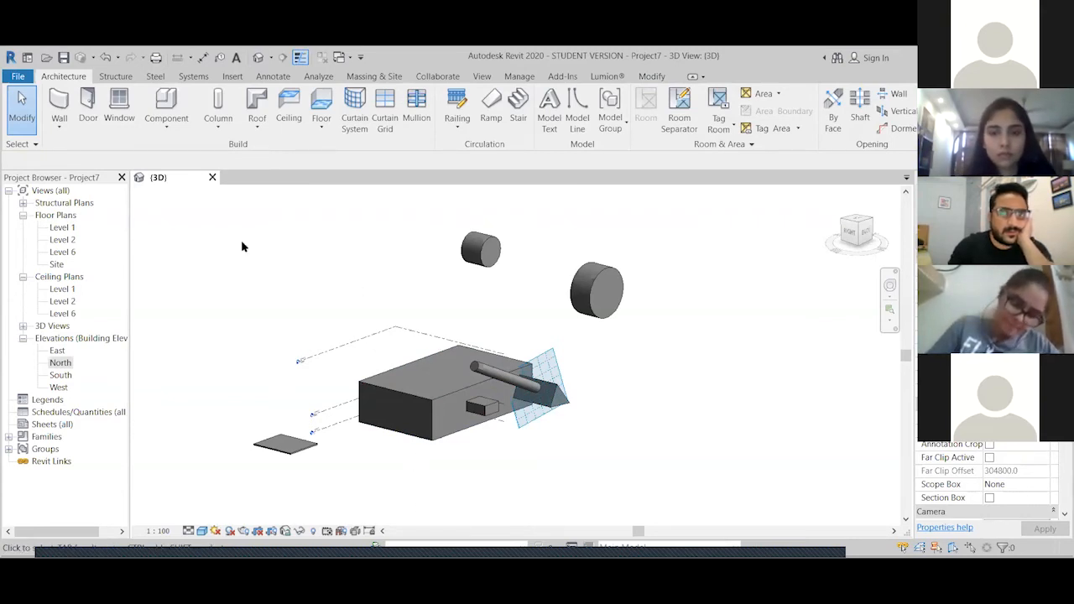
left_click(166, 124)
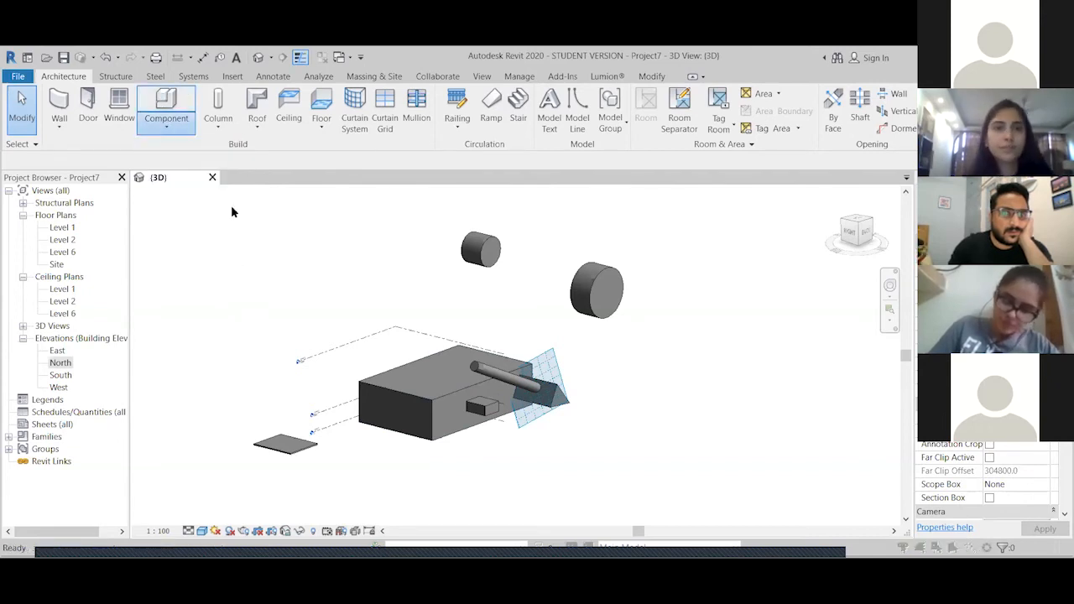
left_click(163, 257)
key("g")
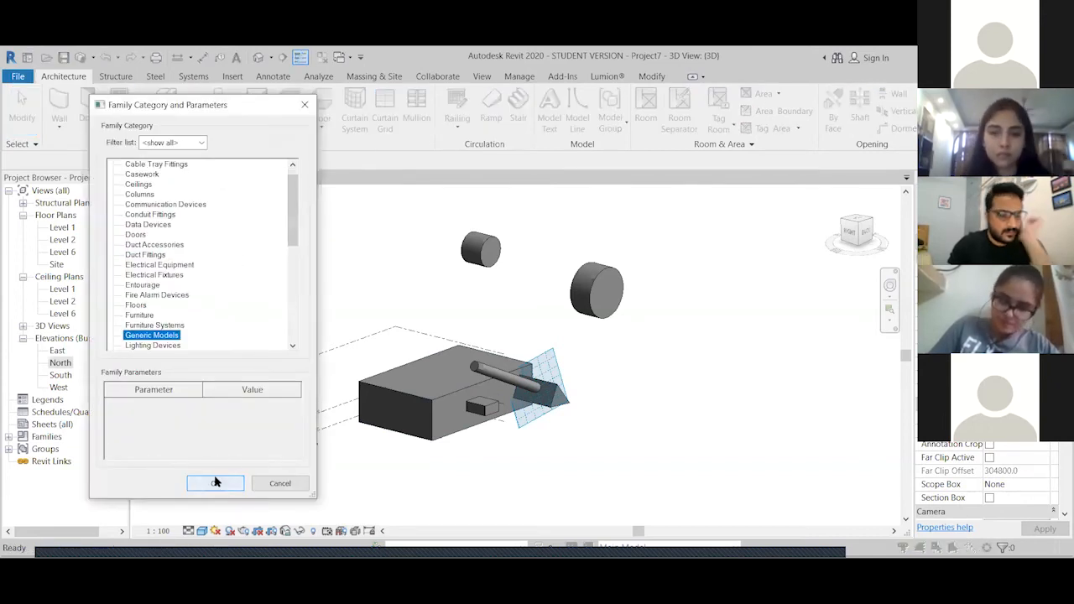
left_click(217, 480)
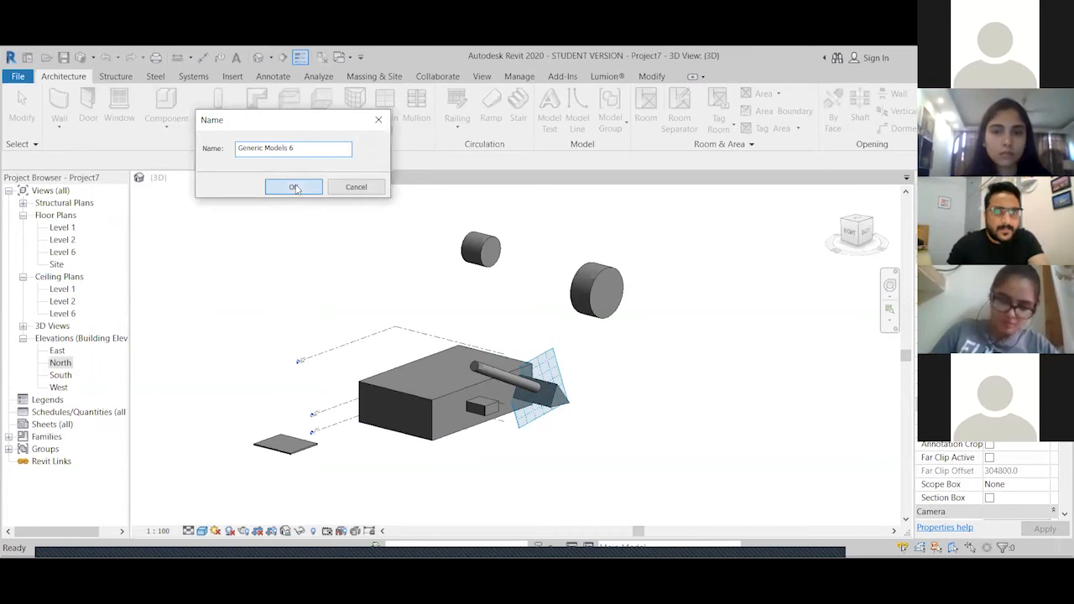
key("Return")
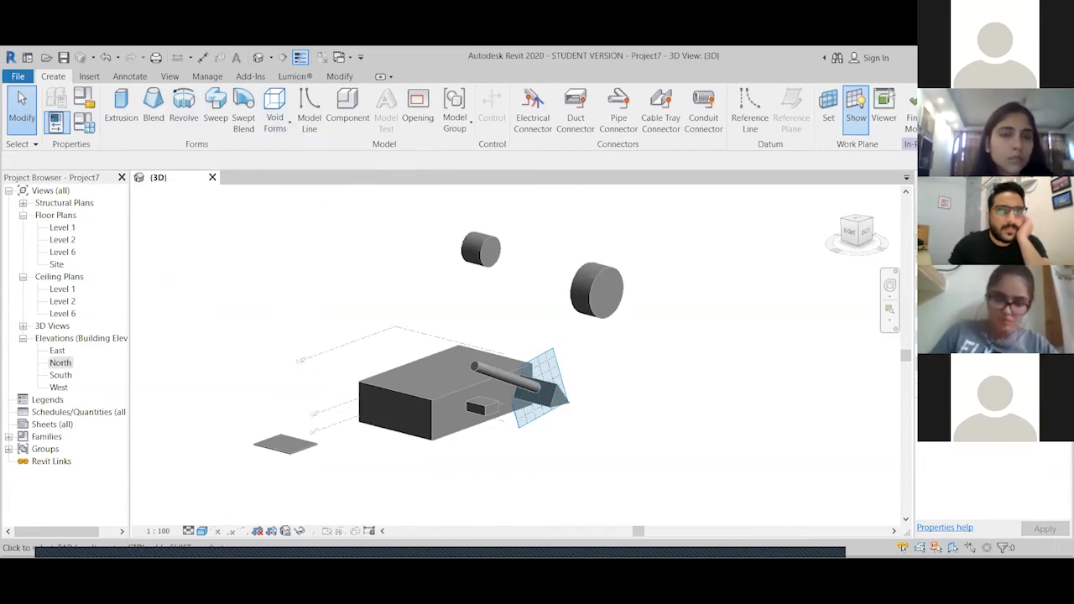
left_click(916, 109)
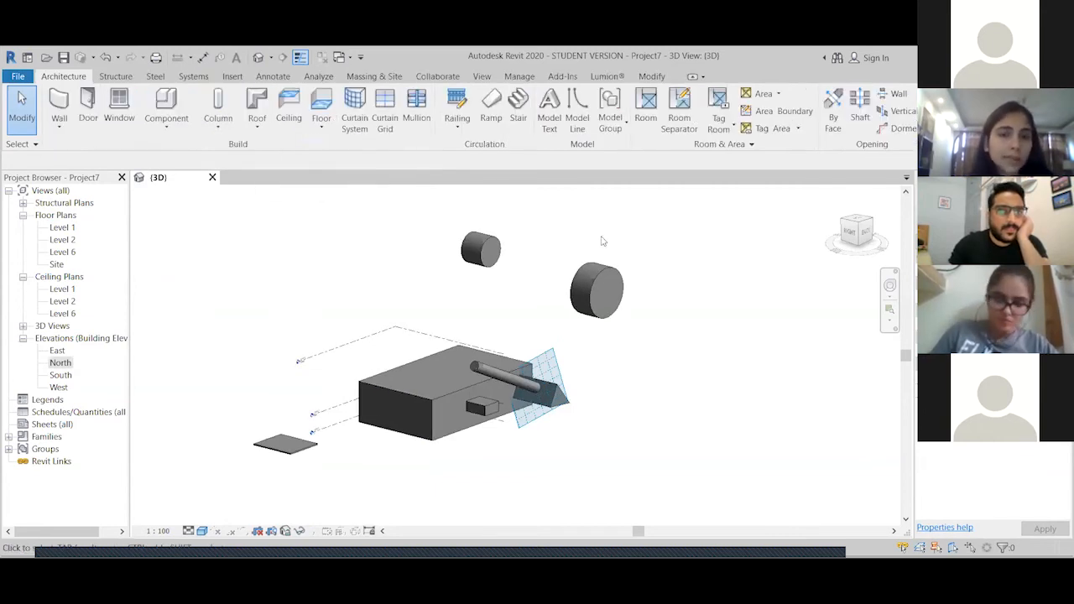
Open the East elevation and try to start an in-place model there
double_click(57, 350)
scroll(592, 467, "up", 2)
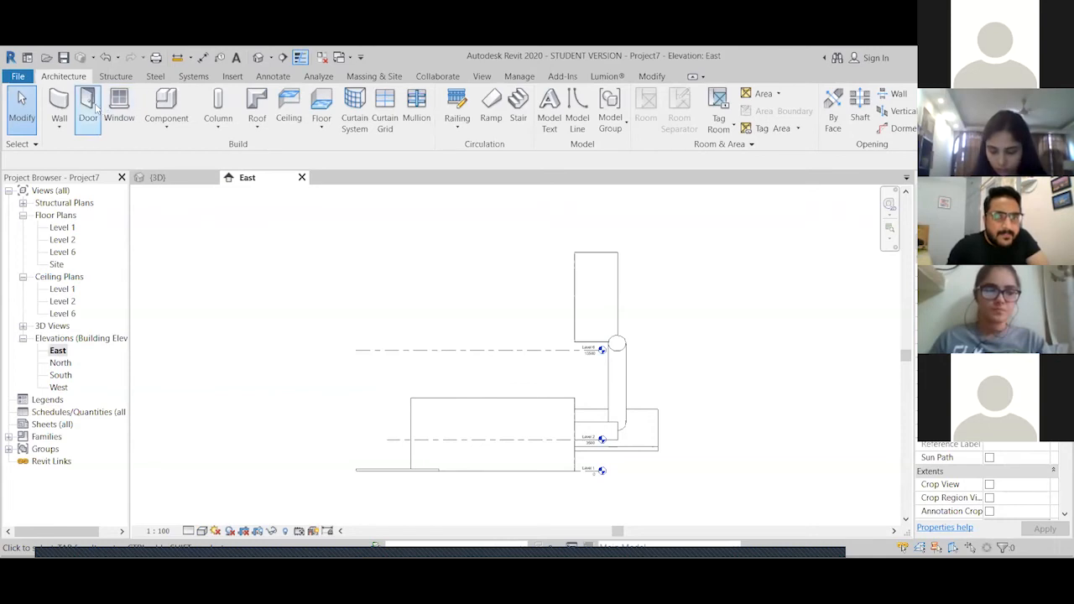
left_click(166, 122)
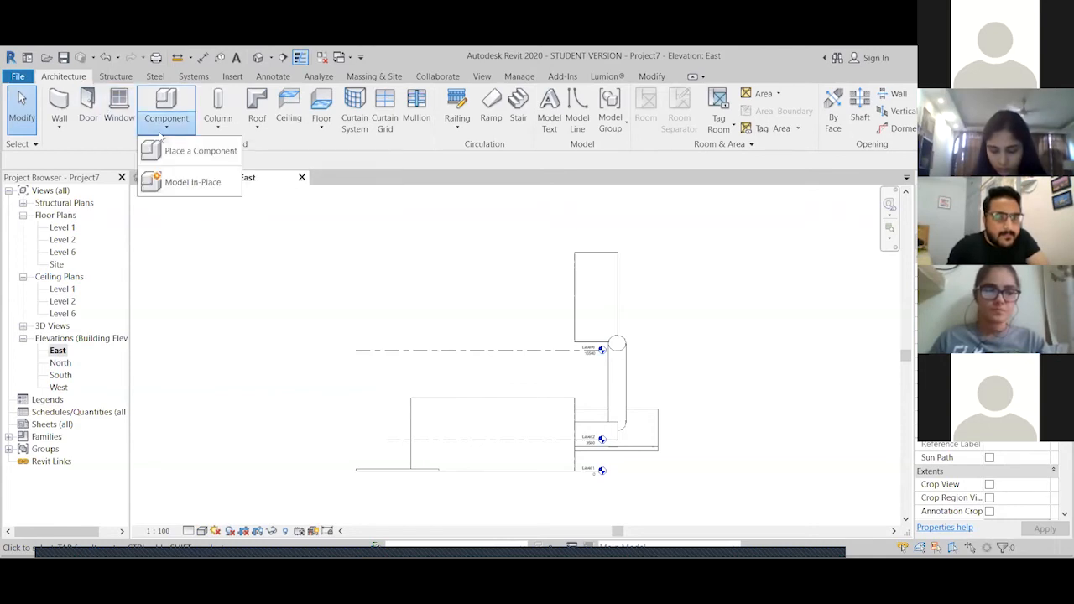
left_click(175, 180)
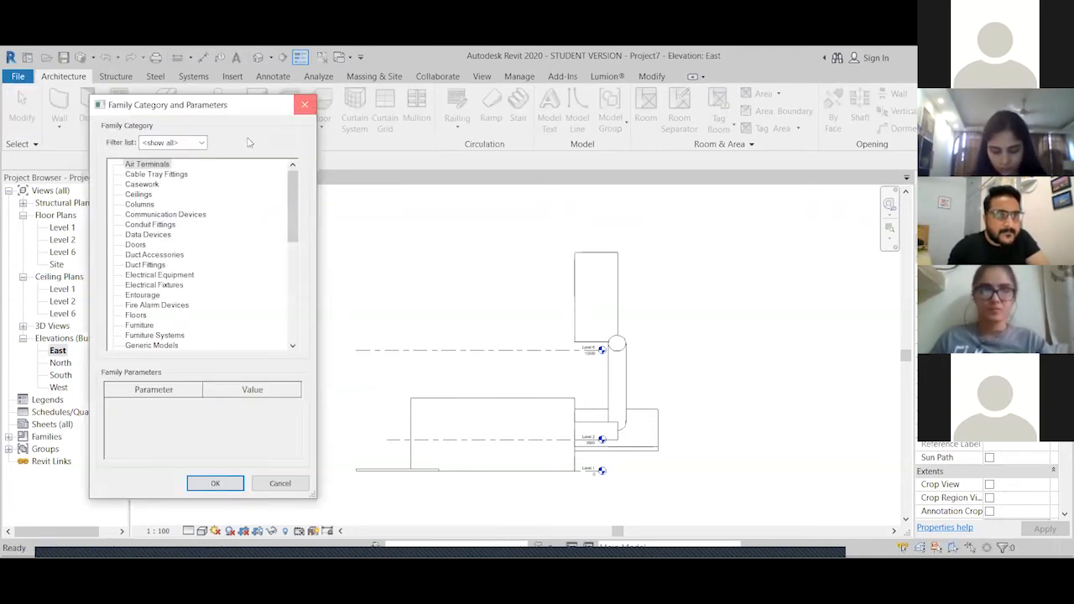
key("Escape")
left_click(178, 125)
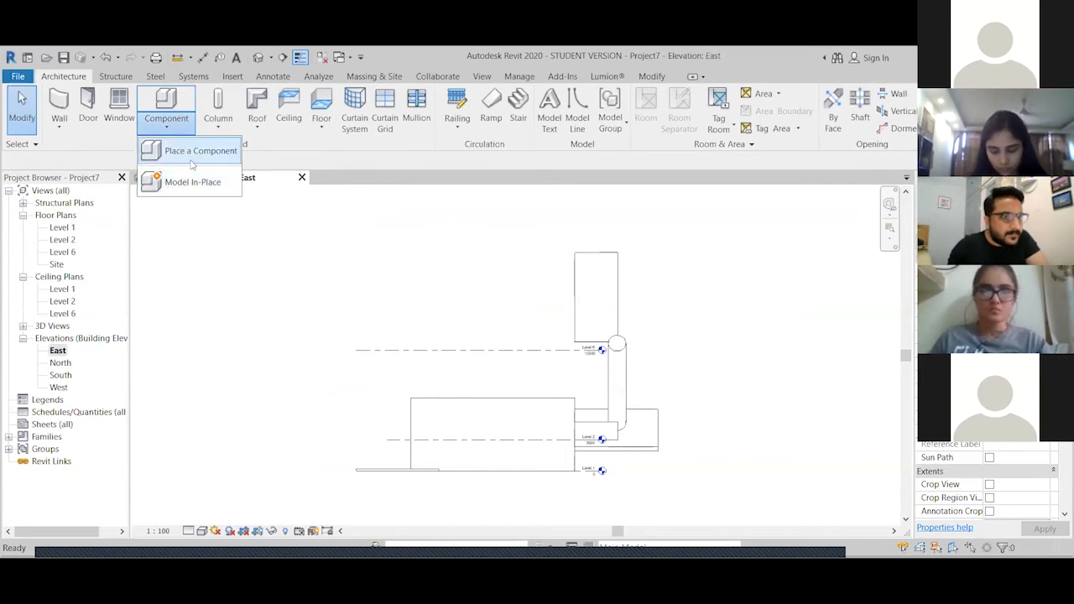
left_click(192, 159)
key("Escape")
left_click(173, 180)
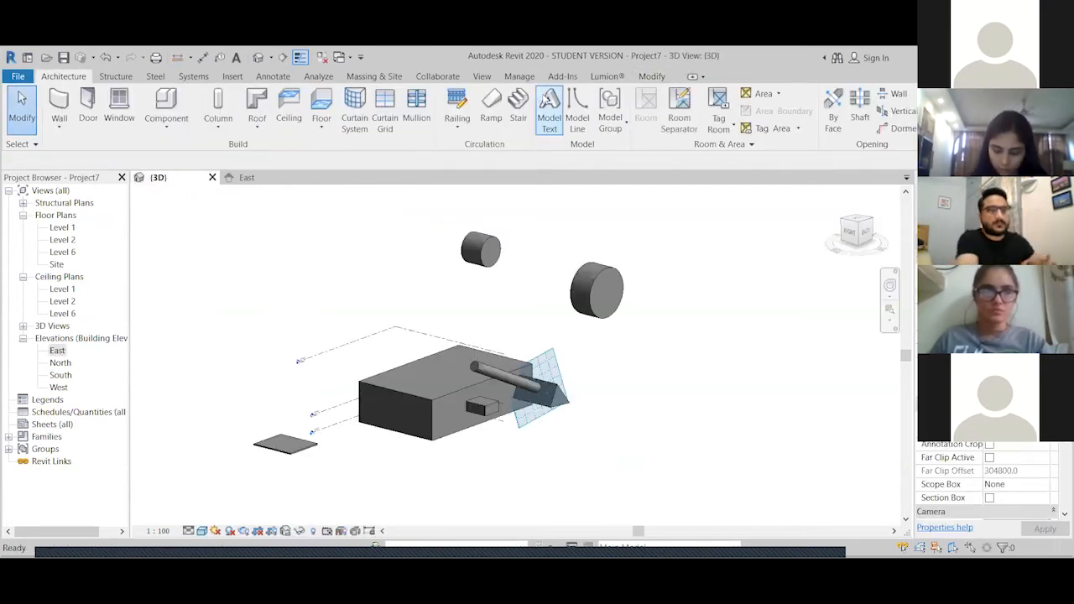
Open the Level 1 floor plan and the Level 6 floor plan
double_click(61, 228)
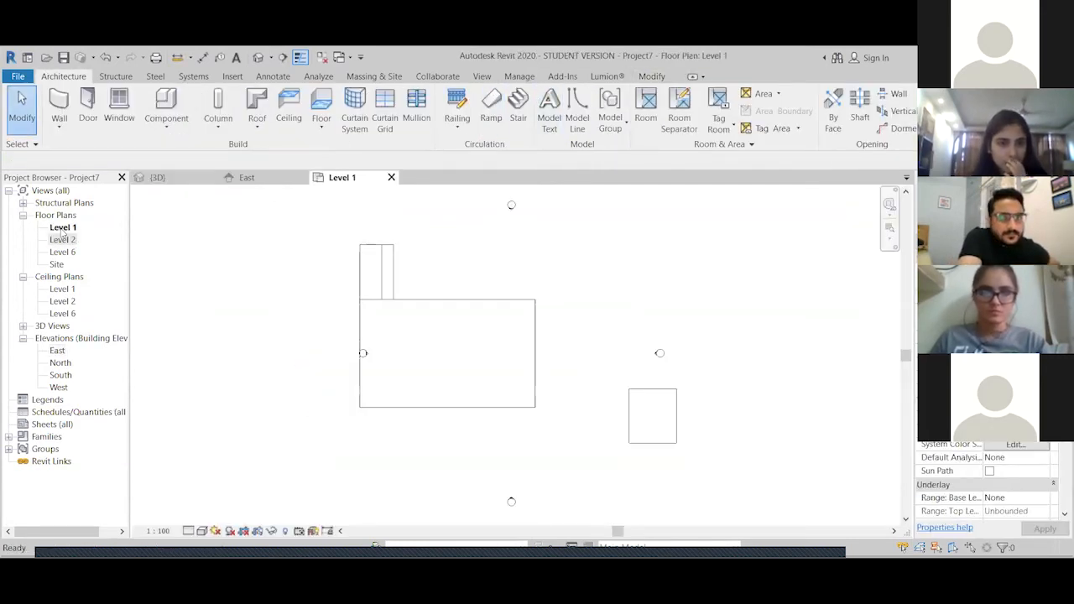
left_click(64, 252)
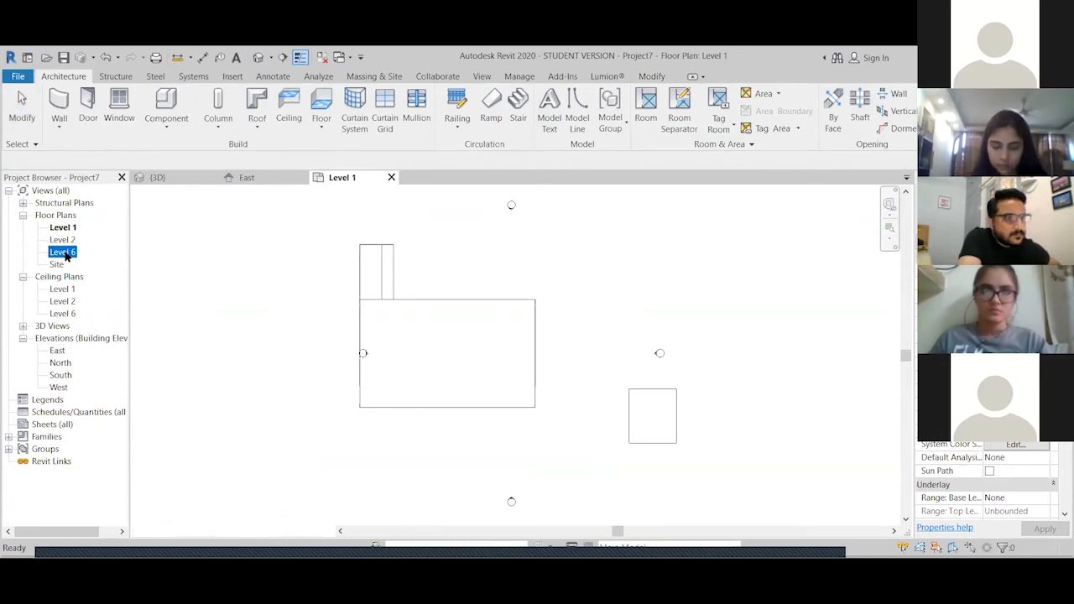
double_click(63, 252)
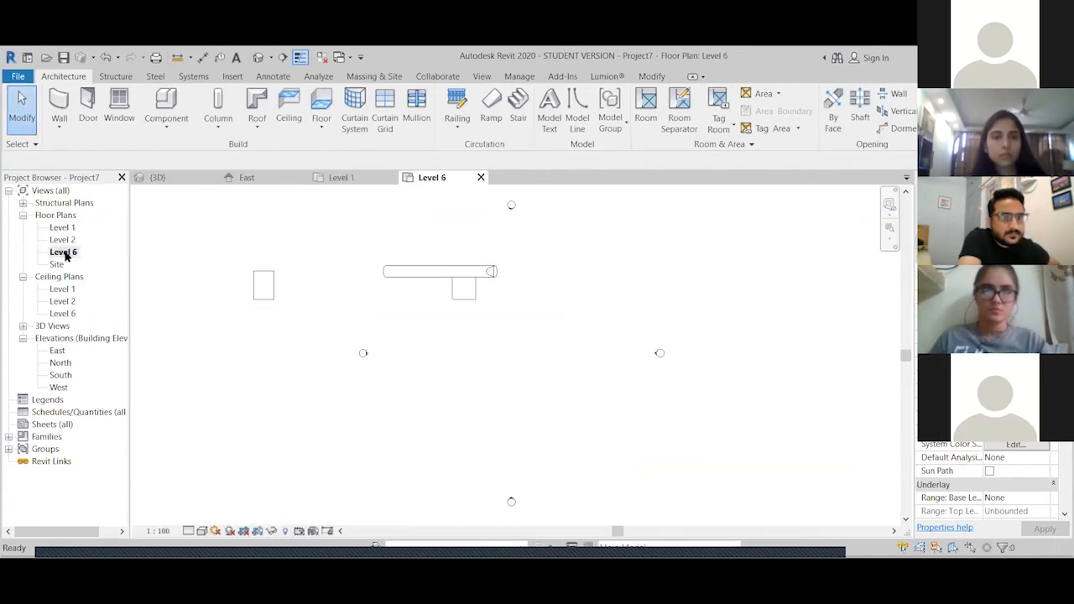
Start a new in-place model in the Generic Models category from the Level 6 floor plan
left_click(156, 132)
left_click(186, 180)
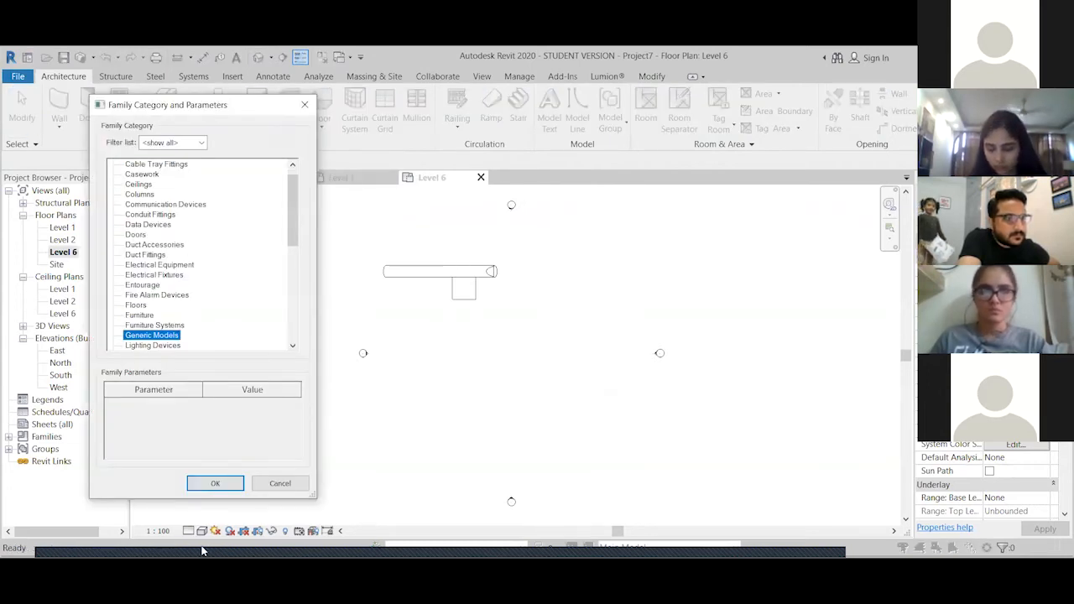
left_click(215, 483)
left_click(273, 187)
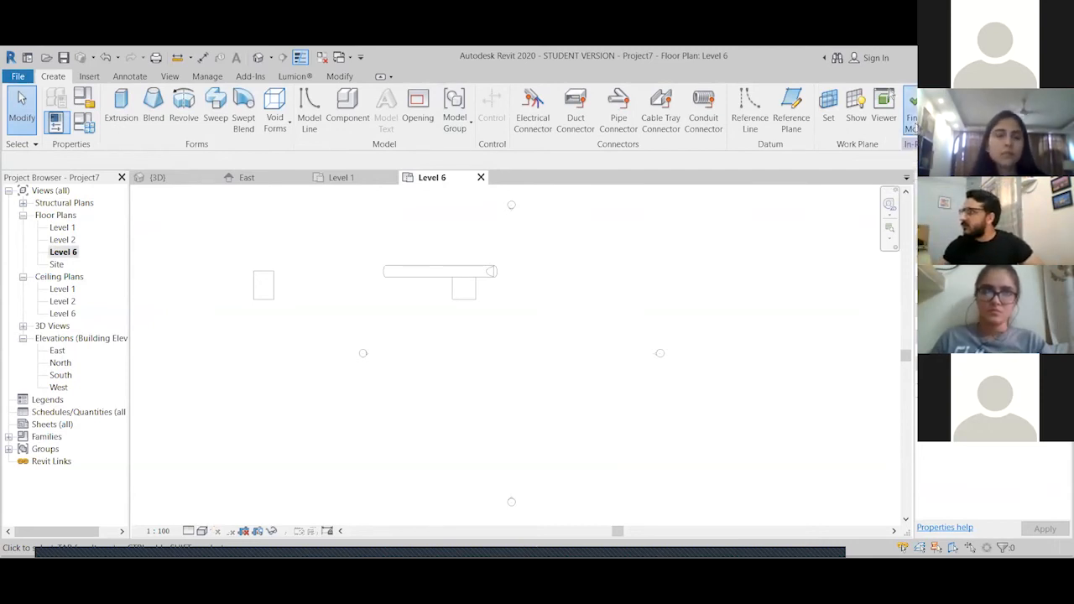
Finish the empty in-place model, letting its family be deleted, and return to the default 3D view
left_click(912, 123)
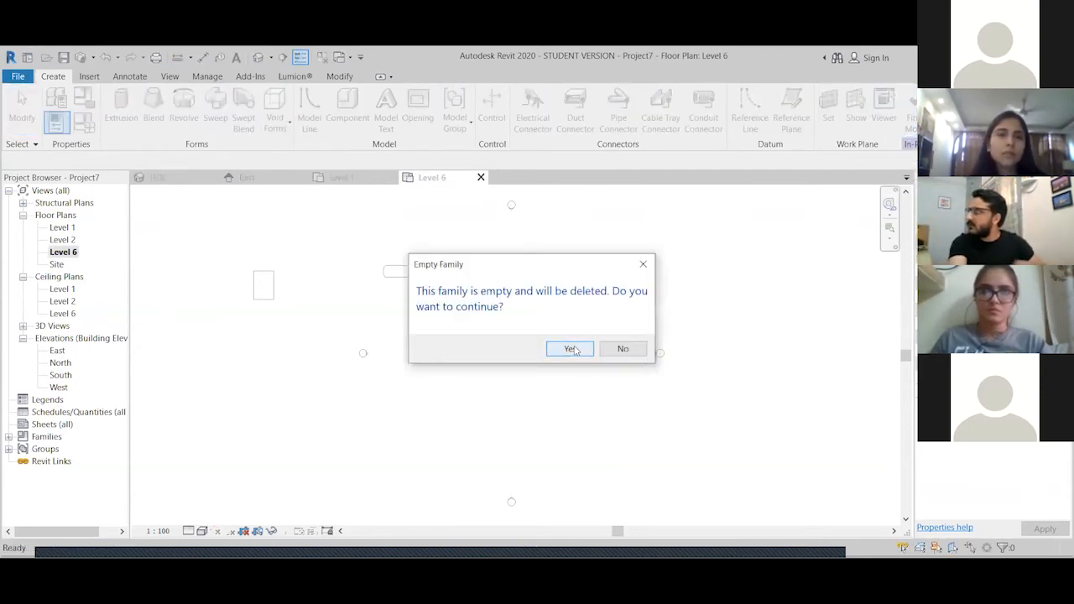
left_click(570, 349)
left_click(481, 76)
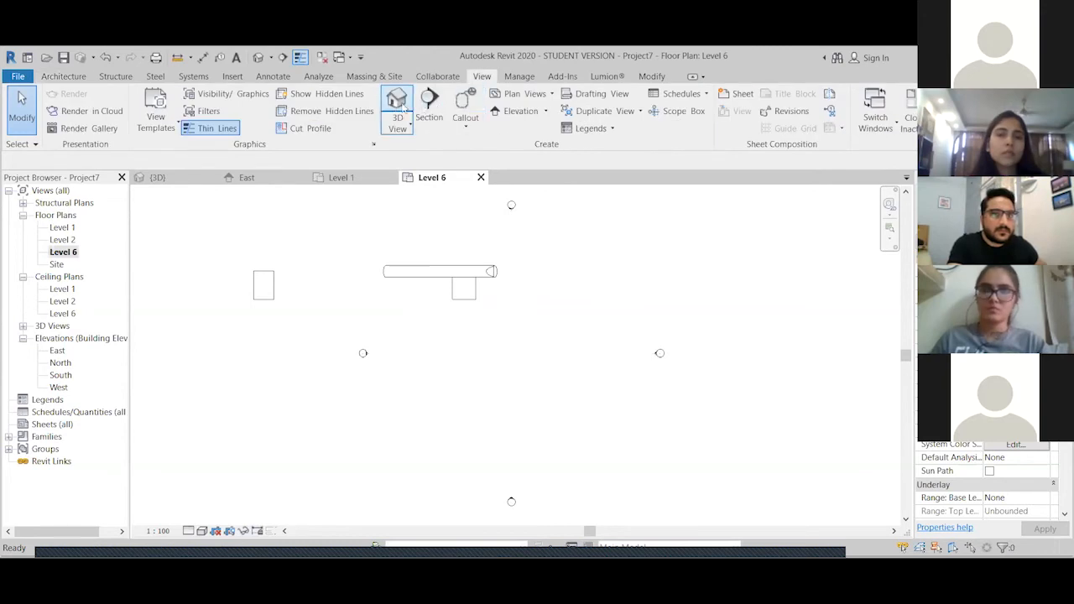
left_click(400, 107)
left_click(284, 442)
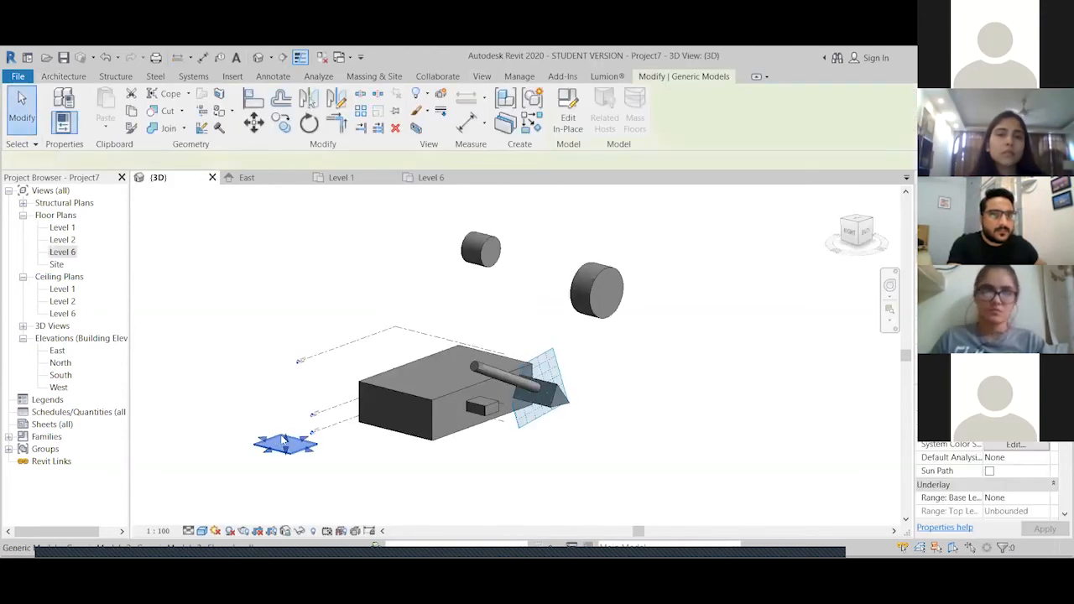
left_click(325, 459)
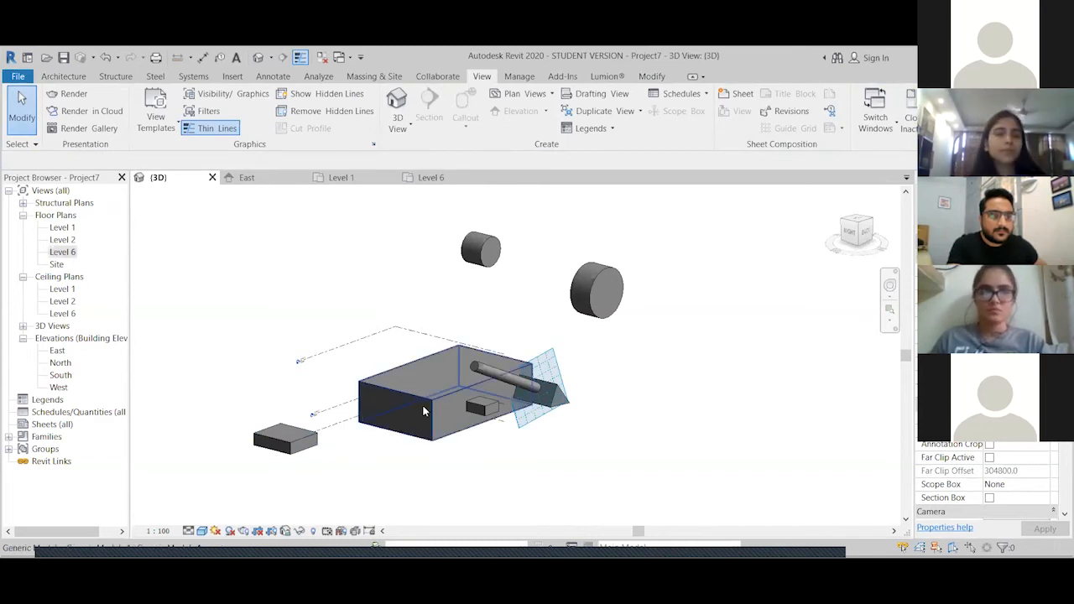
Set a new work plane by picking a plane in the 3D view
left_click(63, 76)
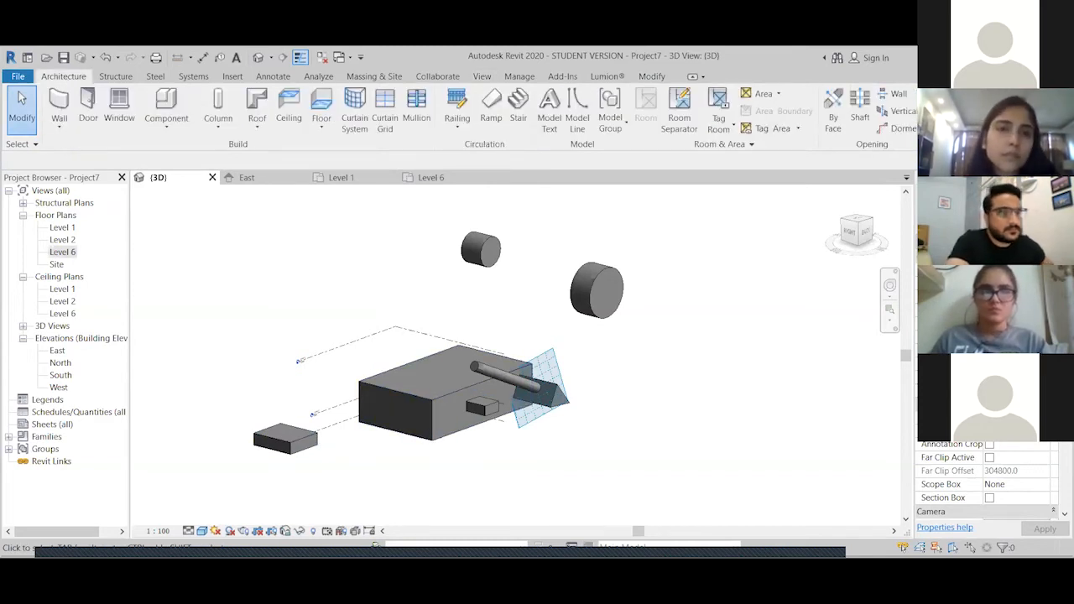
left_click(1000, 102)
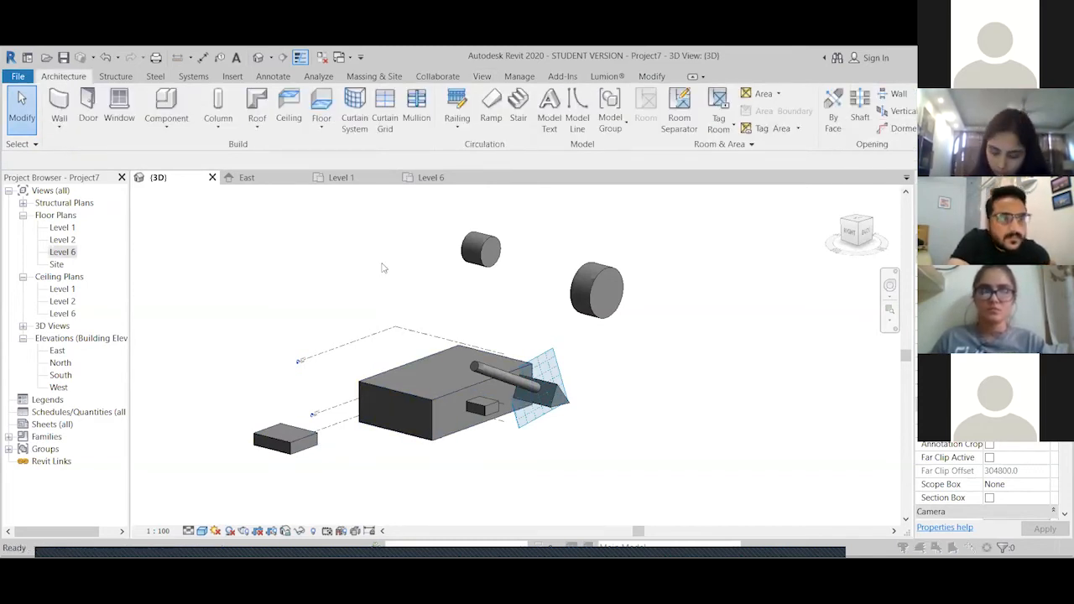
left_click(103, 239)
left_click(131, 299)
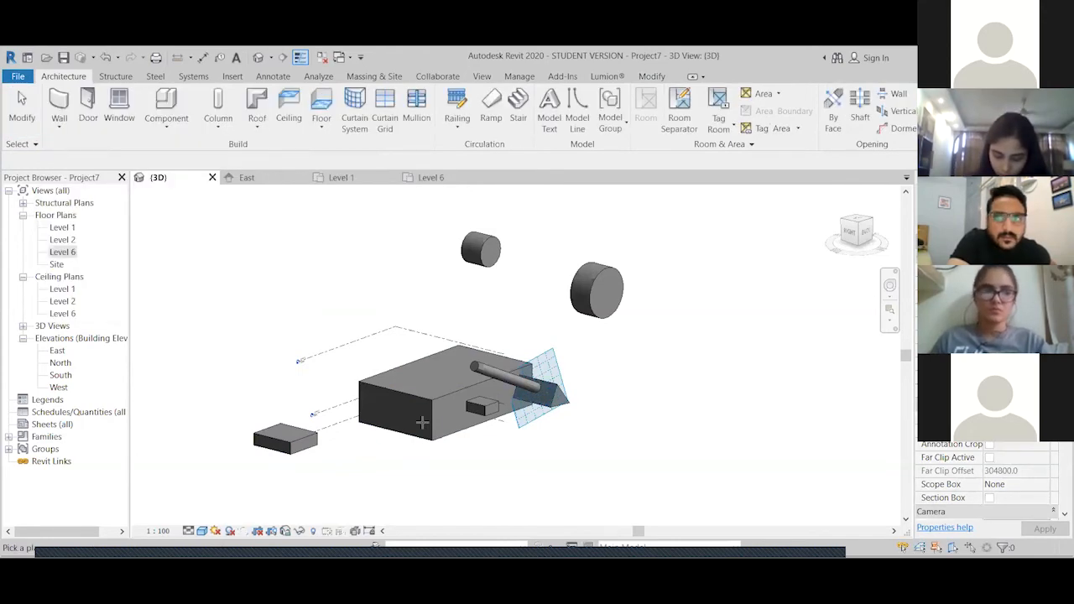
left_click(671, 388)
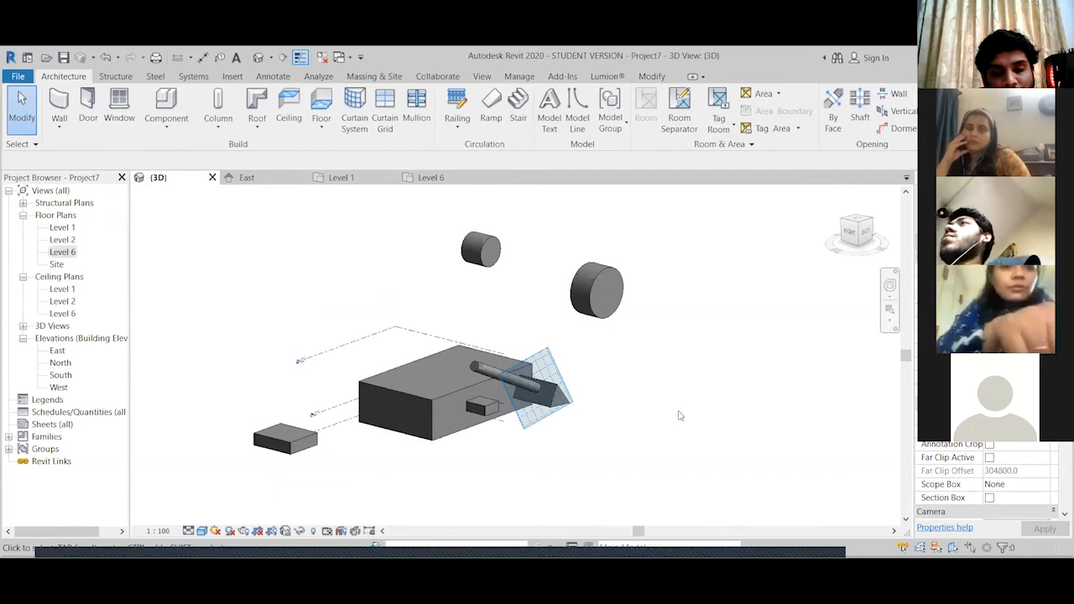
Open the Level 1 floor plan and examine the generic model outlines and the elevation markers around them
scroll(415, 407, "up", 2)
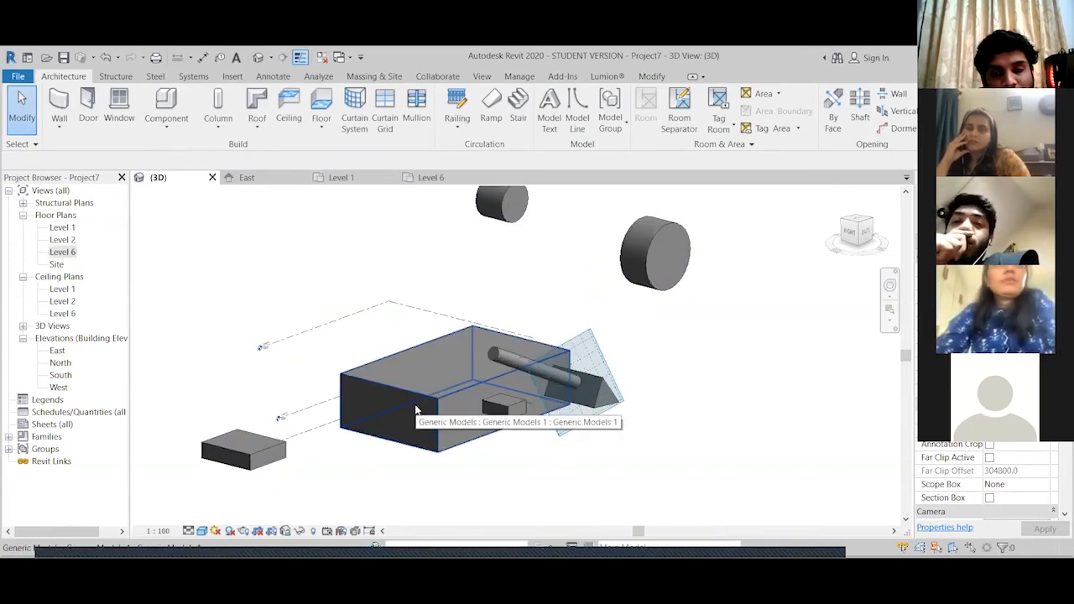
left_click(62, 227)
double_click(67, 227)
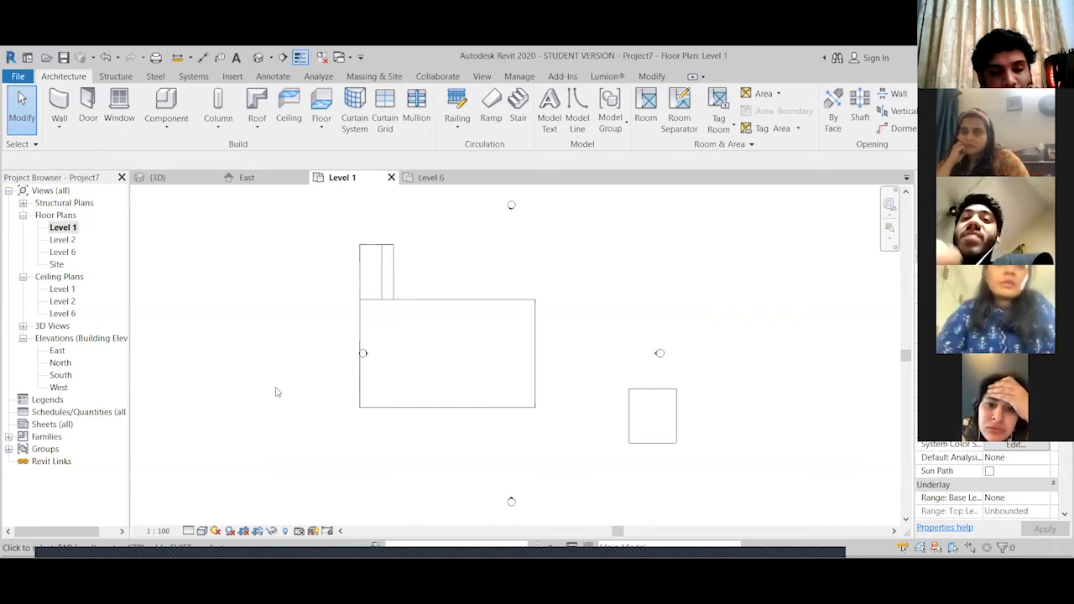
scroll(308, 334, "down", 2)
scroll(463, 457, "up", 2)
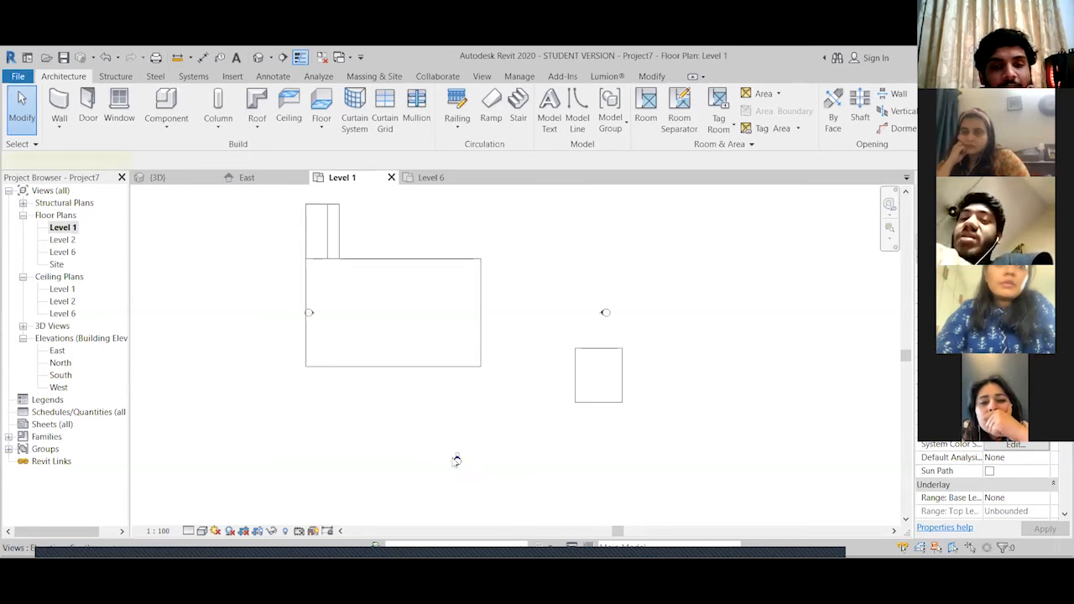
left_click(456, 460)
scroll(348, 413, "down", 2)
mouse_move(302, 198)
left_mouse_down()
mouse_move(541, 334)
mouse_move(568, 448)
mouse_move(501, 361)
mouse_move(255, 257)
left_mouse_up()
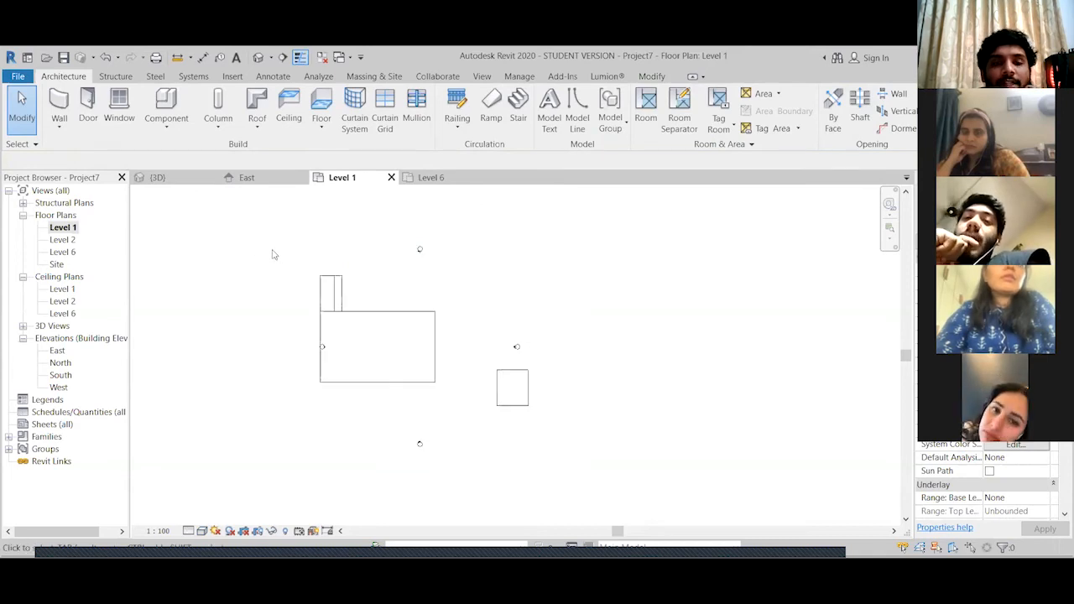
Return to the default 3D view, showing the model from the back, and close all inactive views
left_click(481, 75)
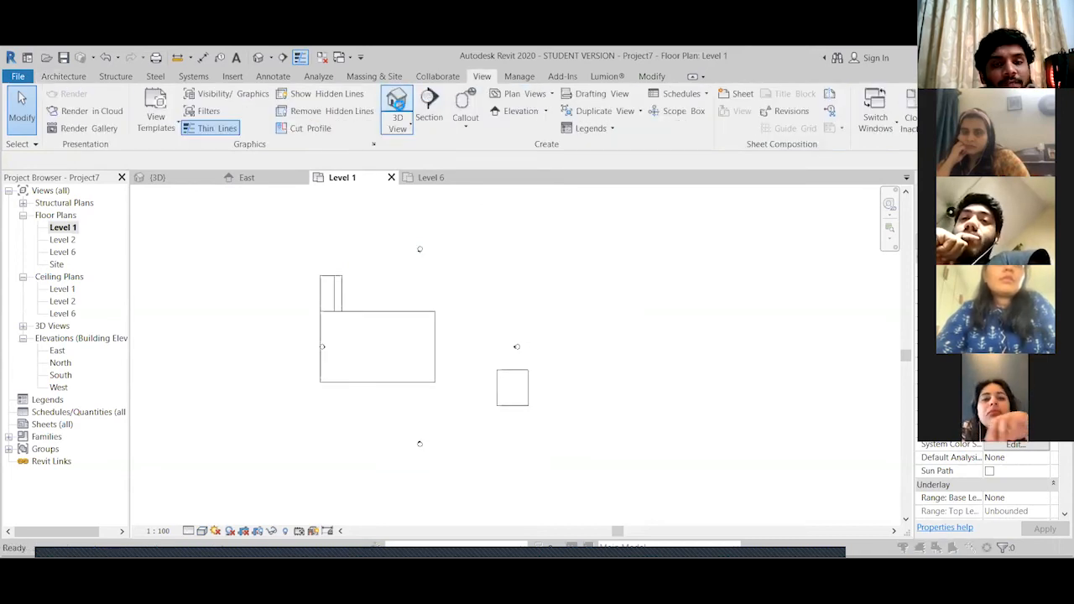
left_click(397, 108)
left_click(646, 219)
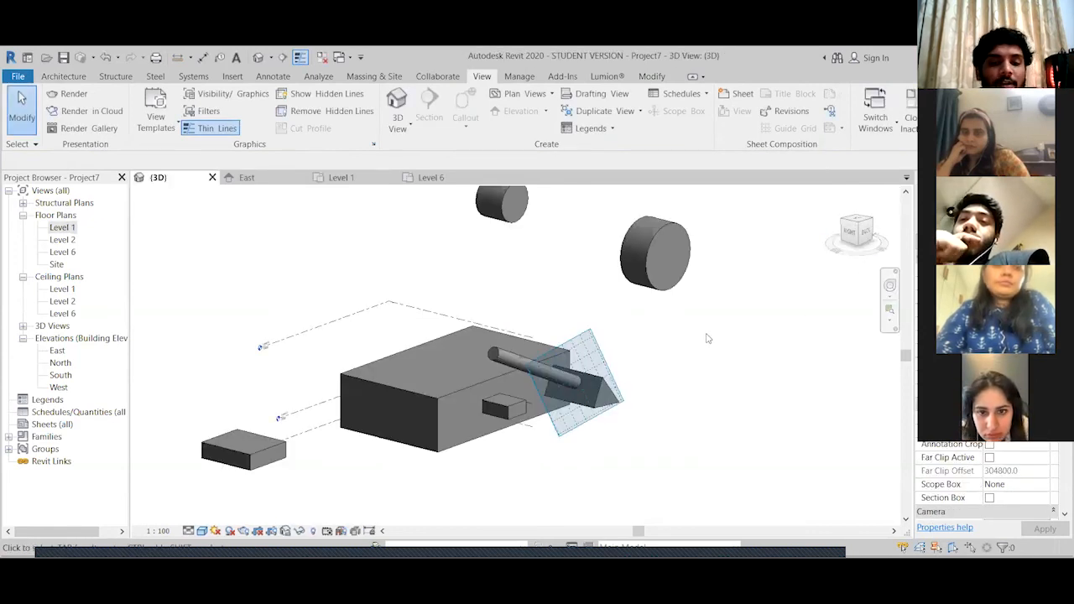
middle_click_drag(708, 338, 660, 371, "shift")
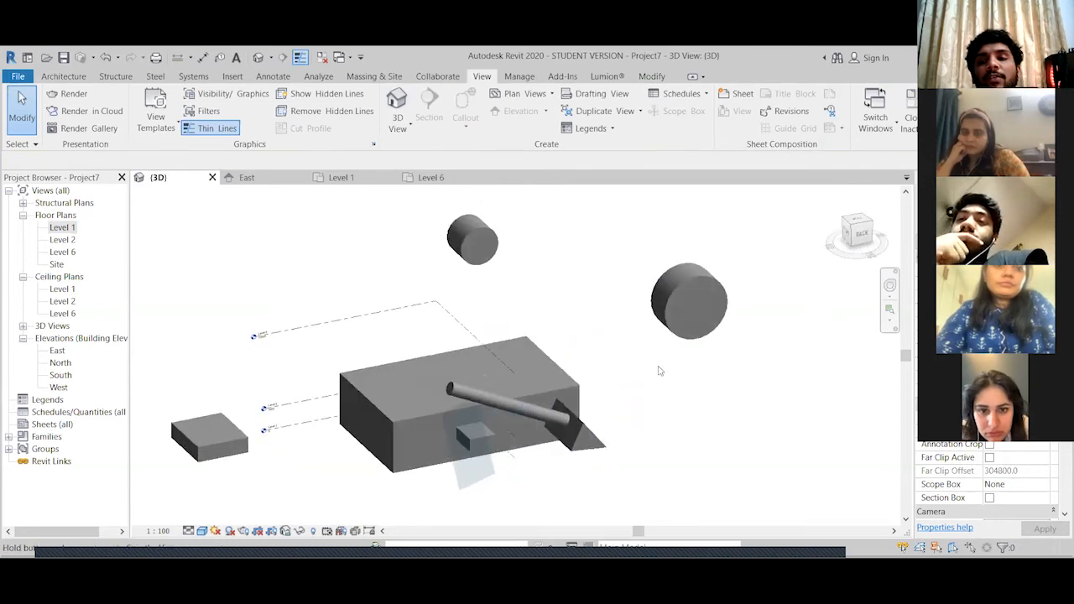
left_click(873, 262)
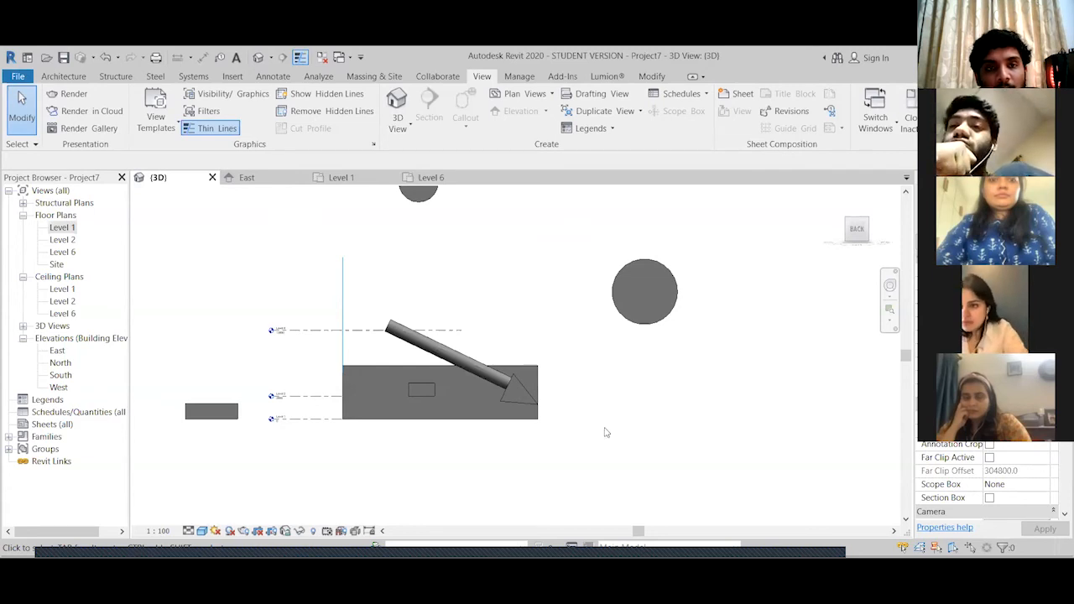
left_click(322, 57)
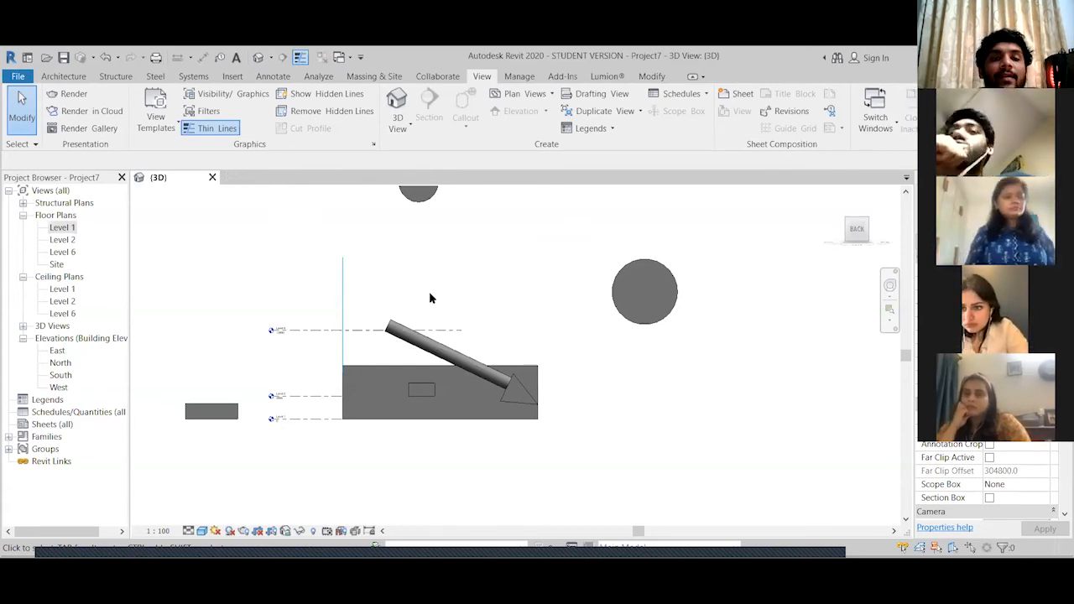
middle_click_drag(429, 292, 544, 405, "shift")
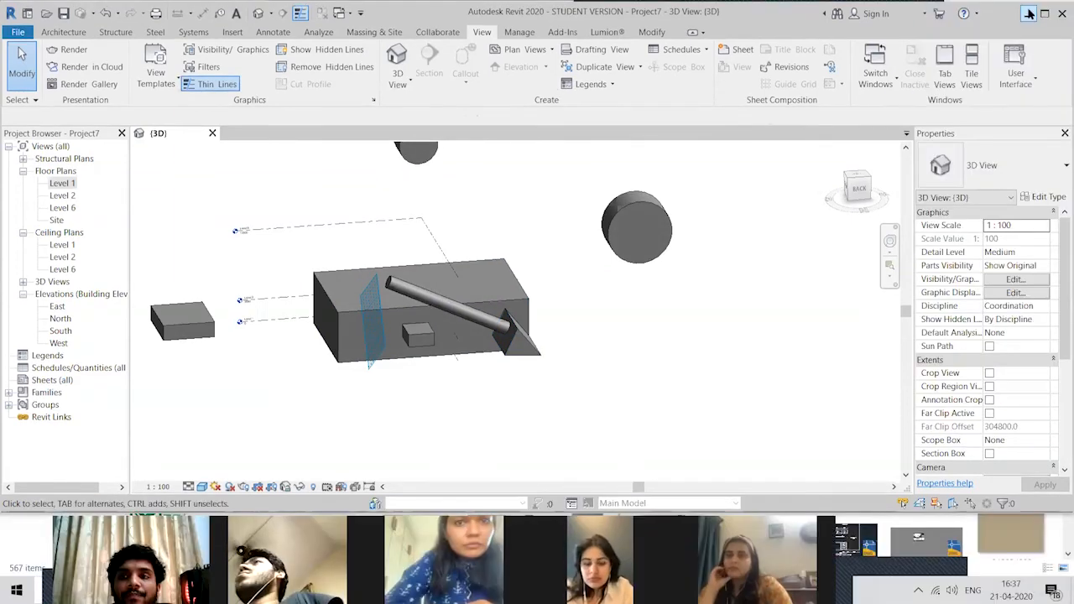
Minimize the open windows and search Windows for the Autodesk Uninstall Tool, opening it
left_click(1028, 11)
left_click(556, 11)
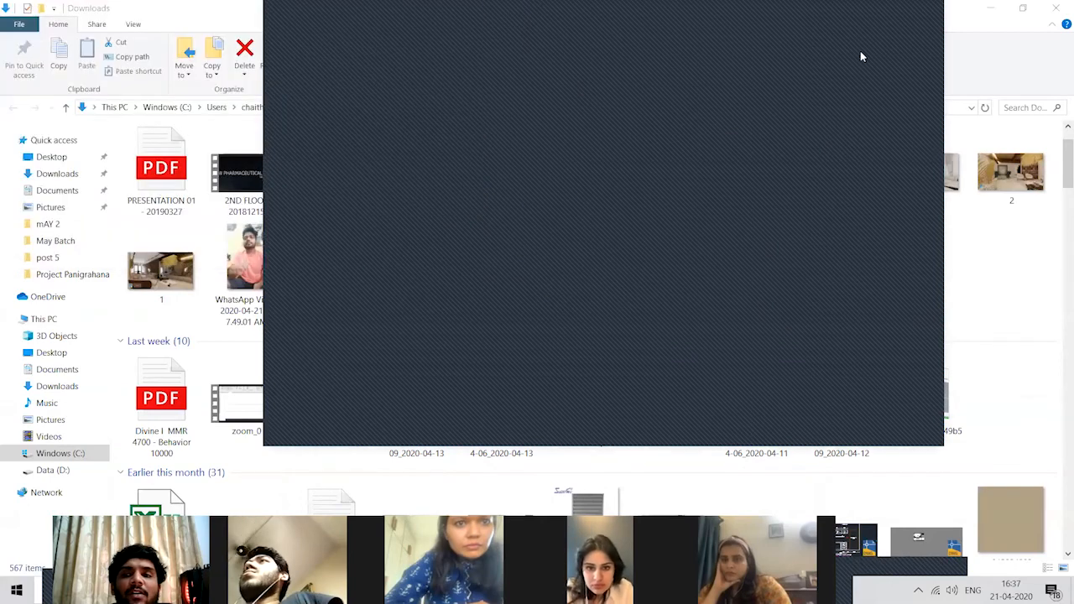
left_click(992, 9)
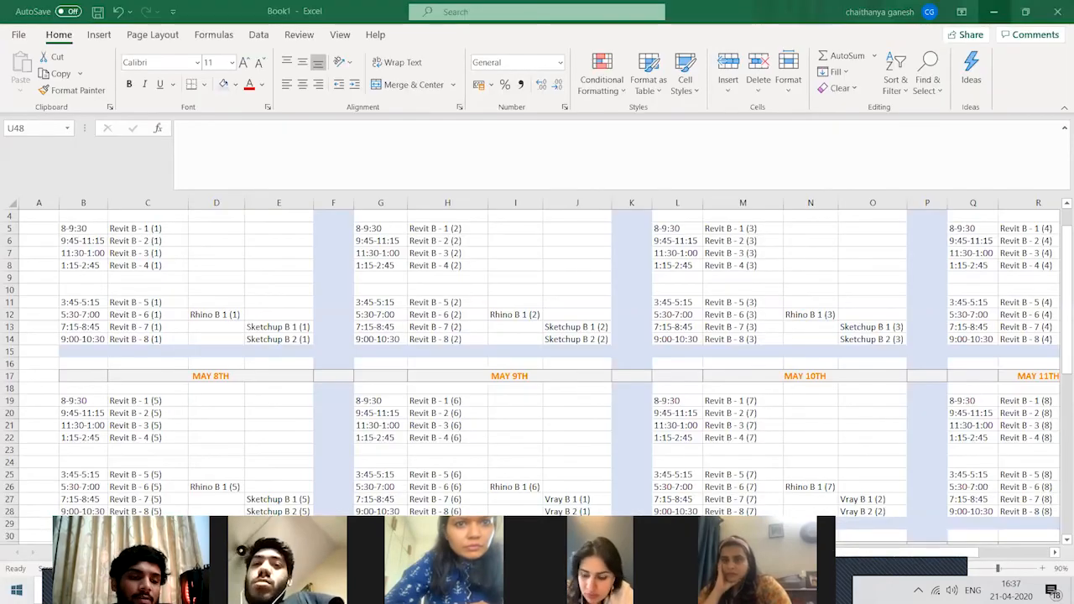
key("super")
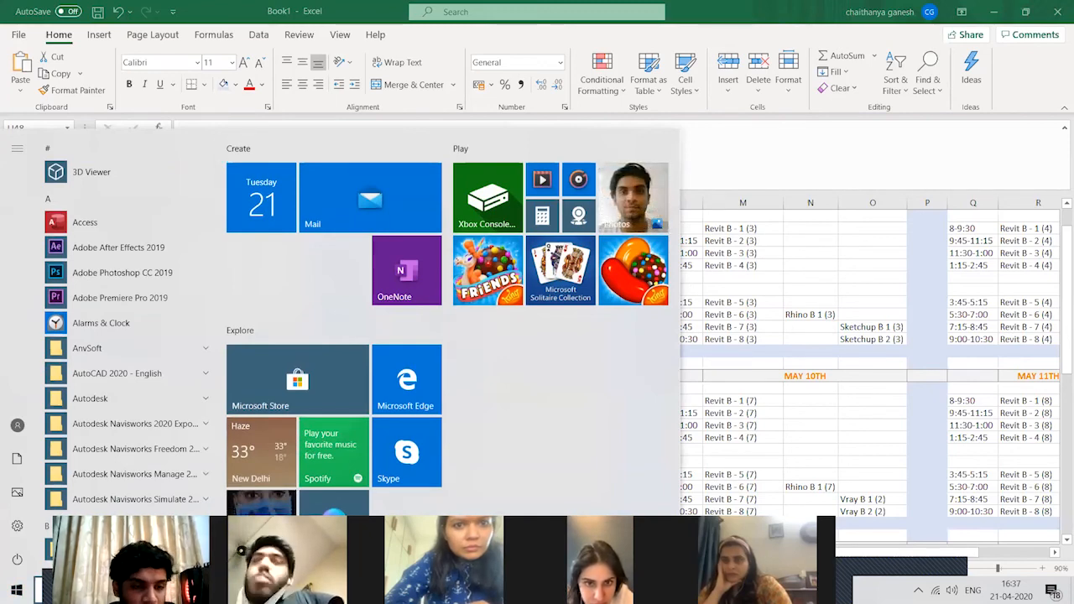
type("un")
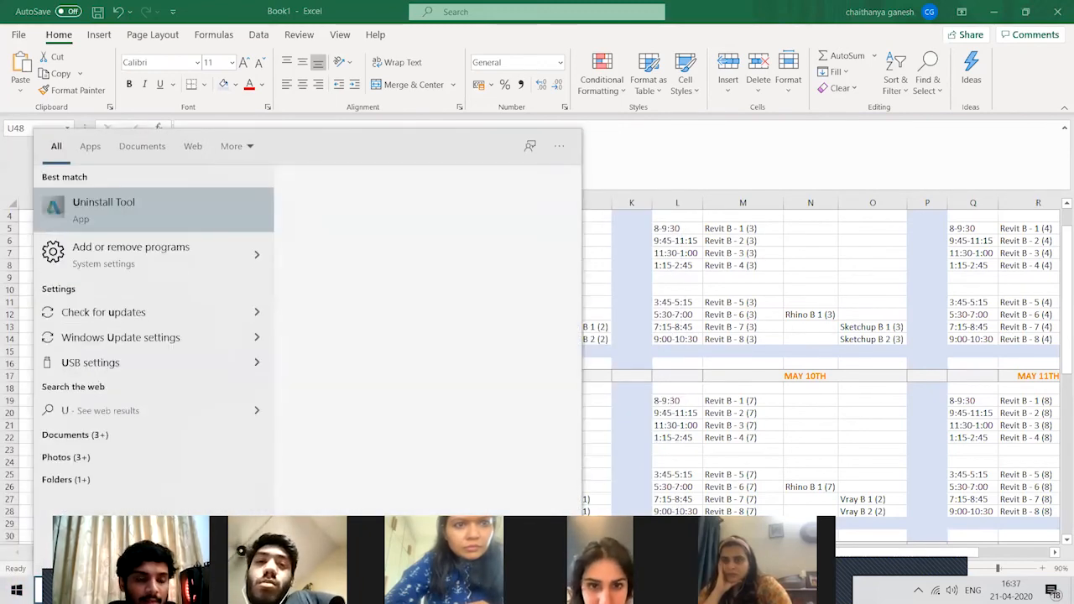
type("IN")
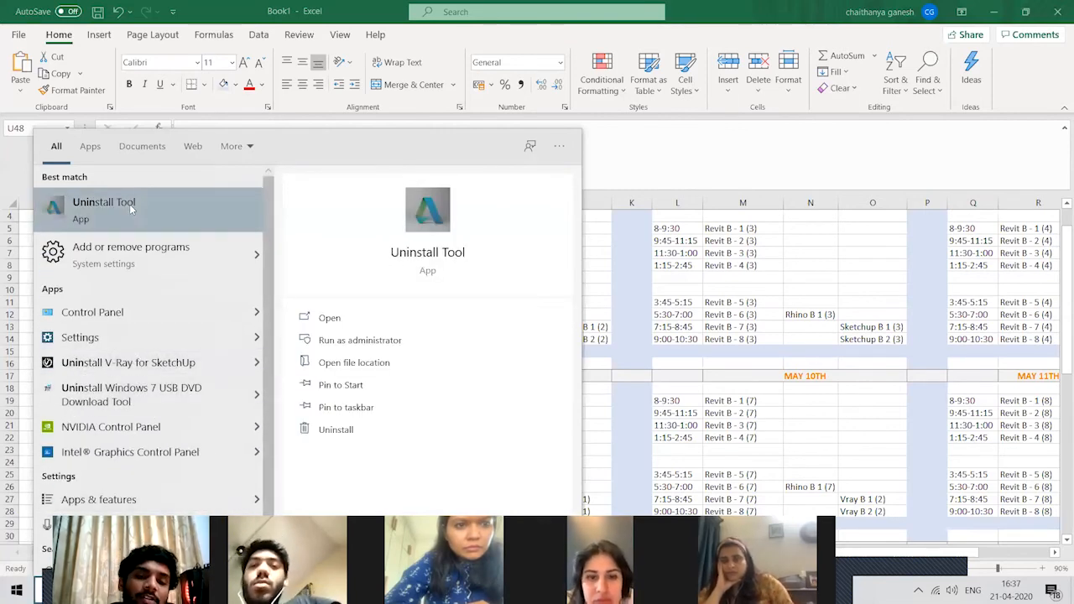
left_click(131, 209)
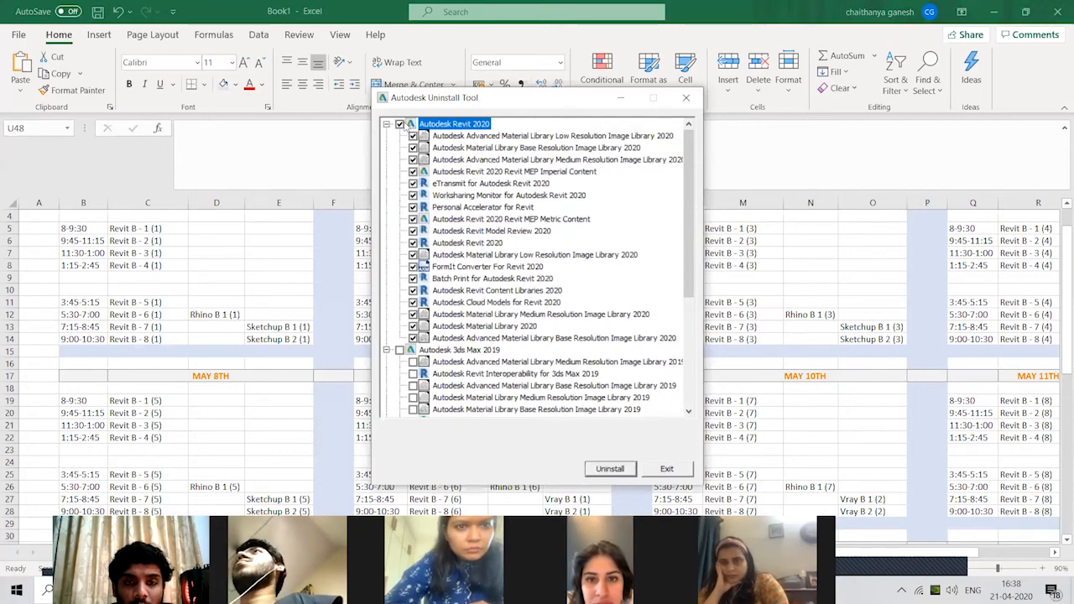
Examine the Autodesk products and components in the uninstall list and close the tool without removing anything
scroll(412, 277, "down", 5)
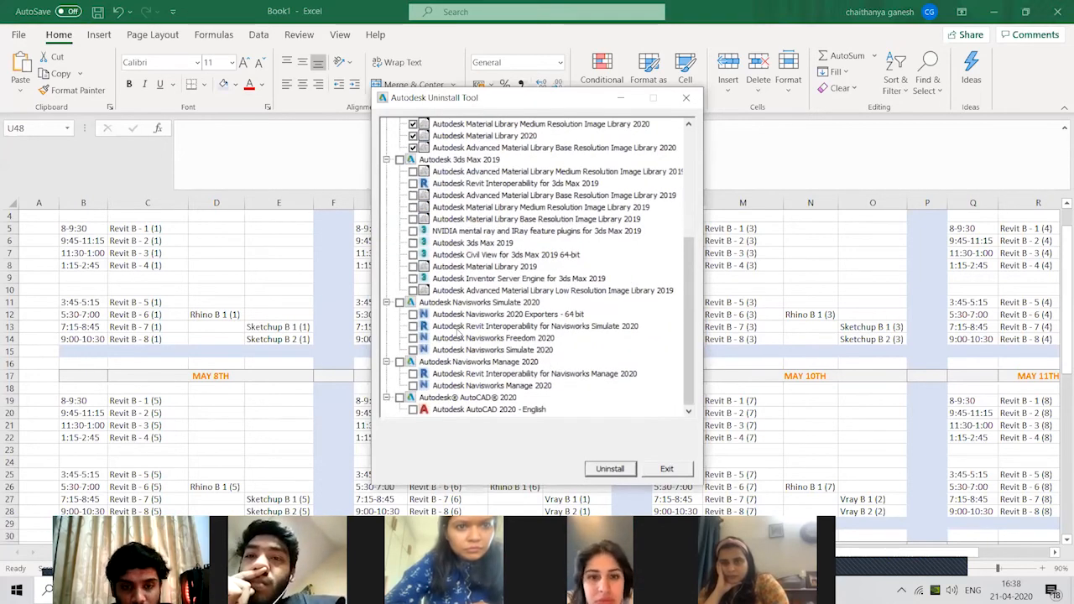
scroll(459, 333, "up", 10)
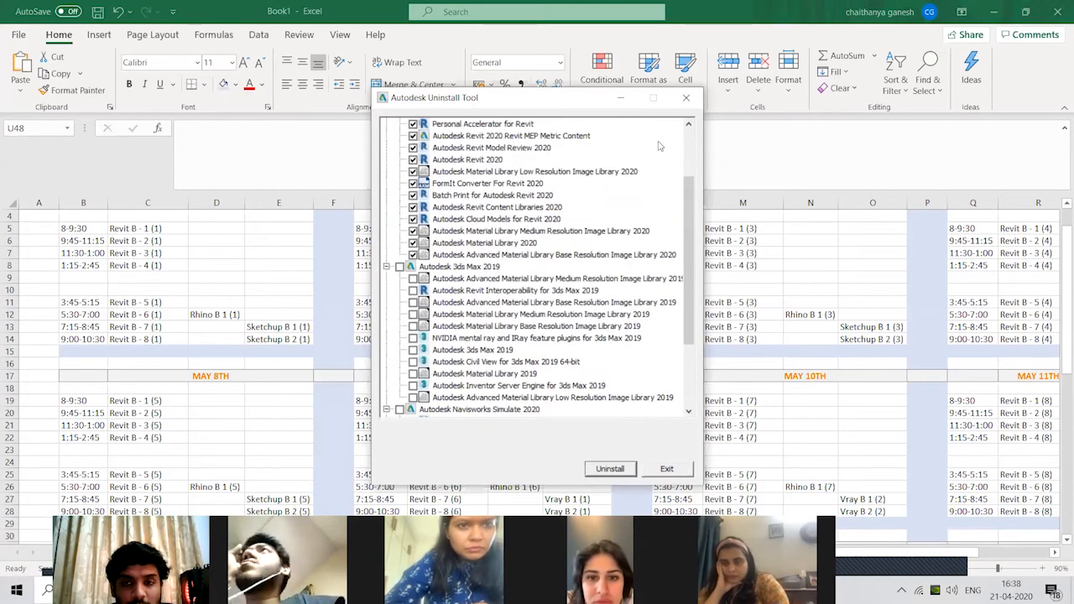
left_click(685, 97)
Search Windows for "unins" and open the Uninstall Tool again
left_click(118, 590)
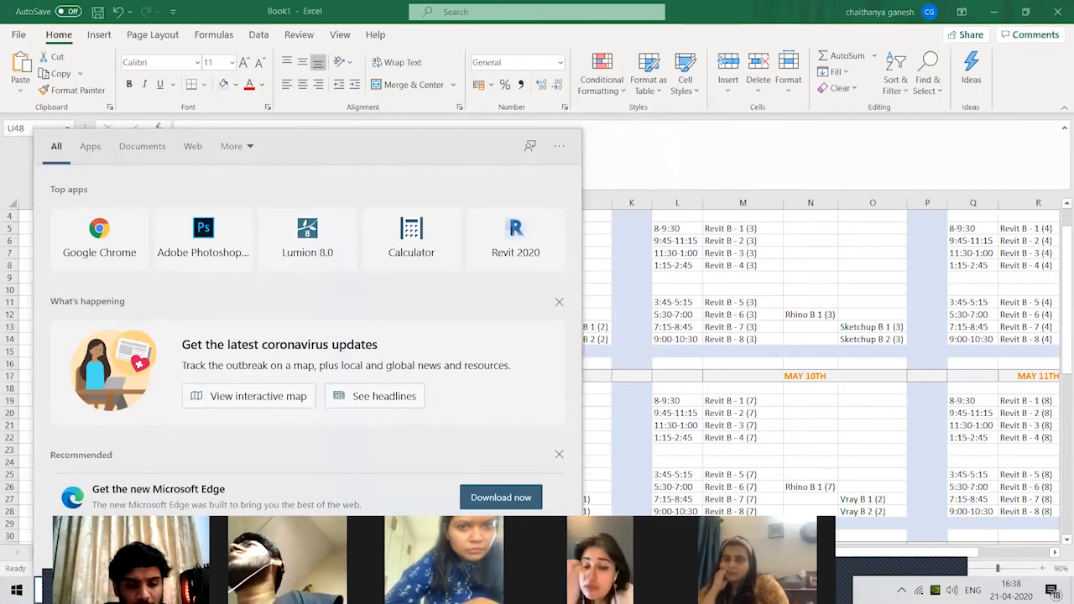
type("unins")
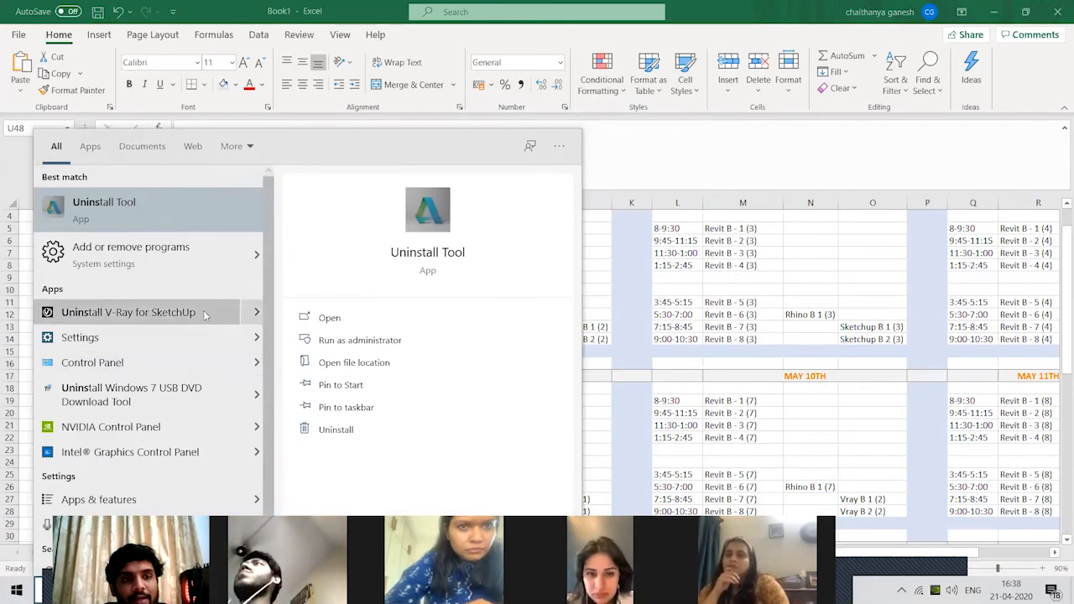
left_click(75, 217)
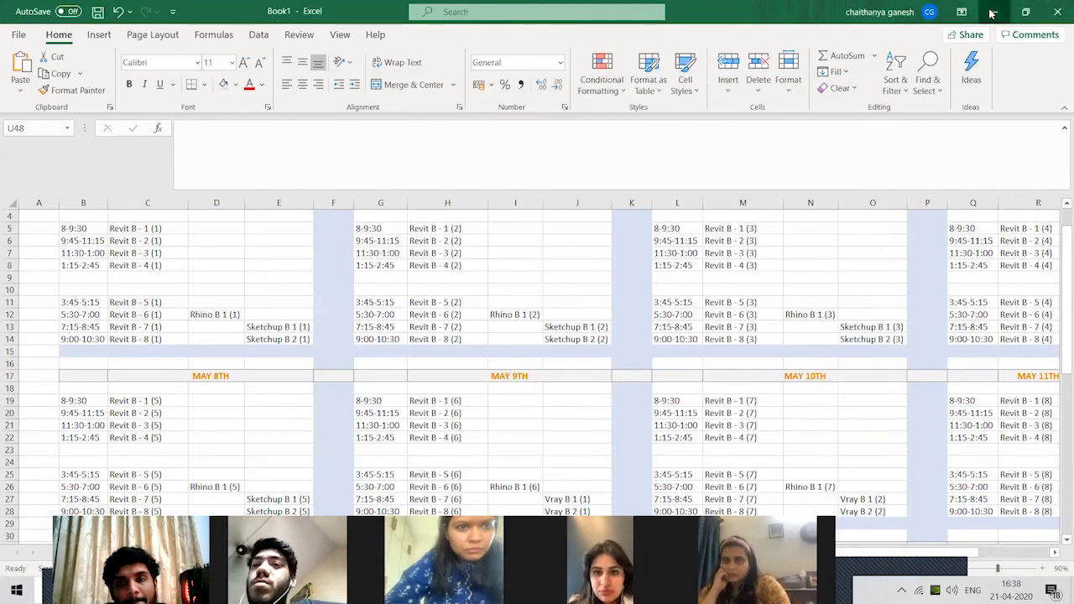
Minimize the Excel workbook and the Post 1 folder window, and switch back to the Revit project
left_click(990, 12)
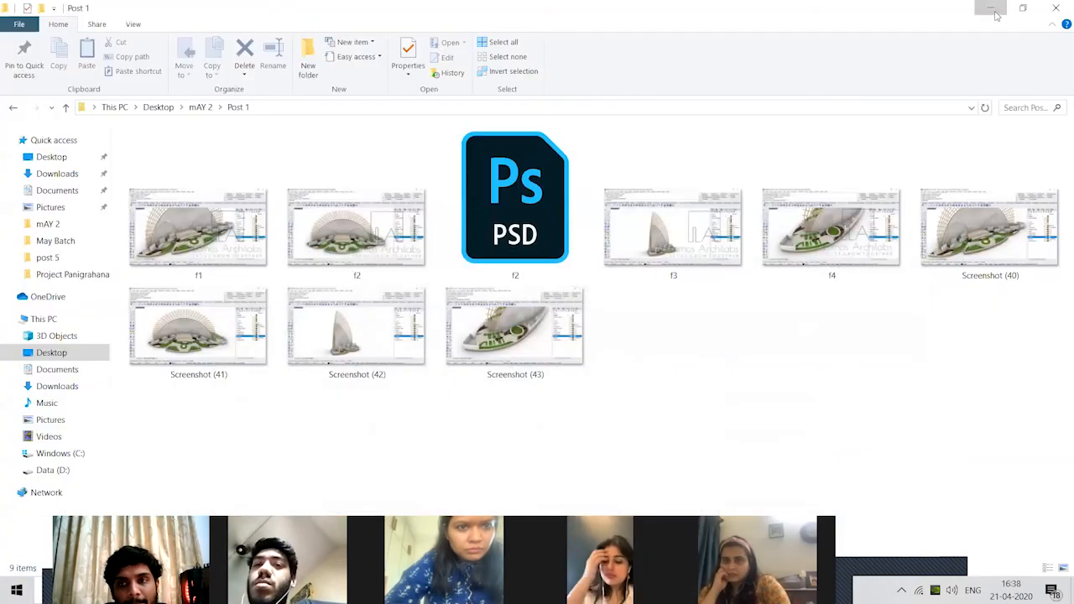
left_click(990, 10)
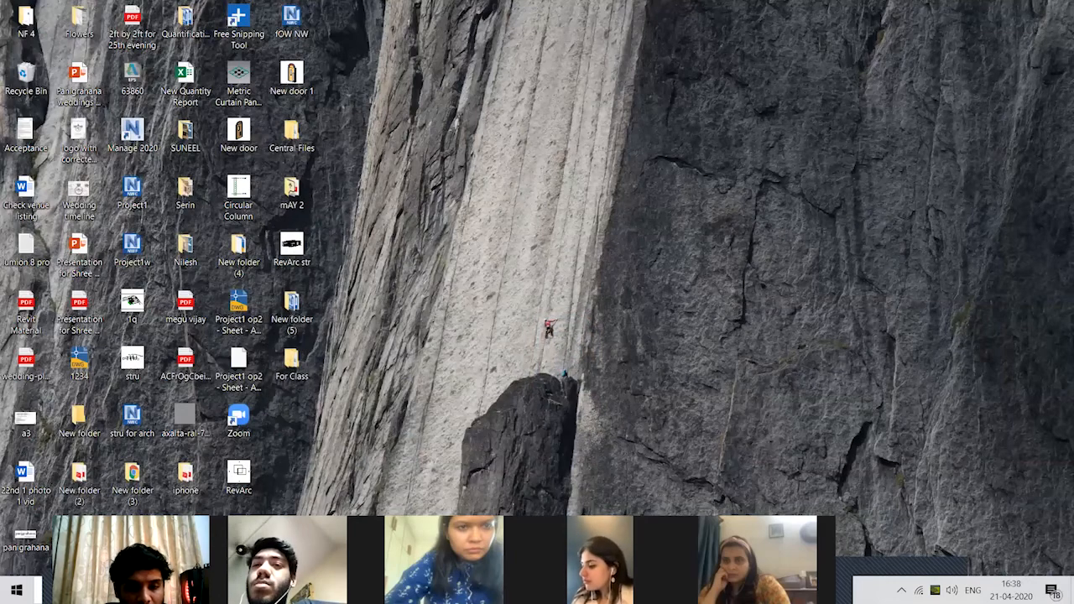
left_click_drag(299, 570, 390, 447)
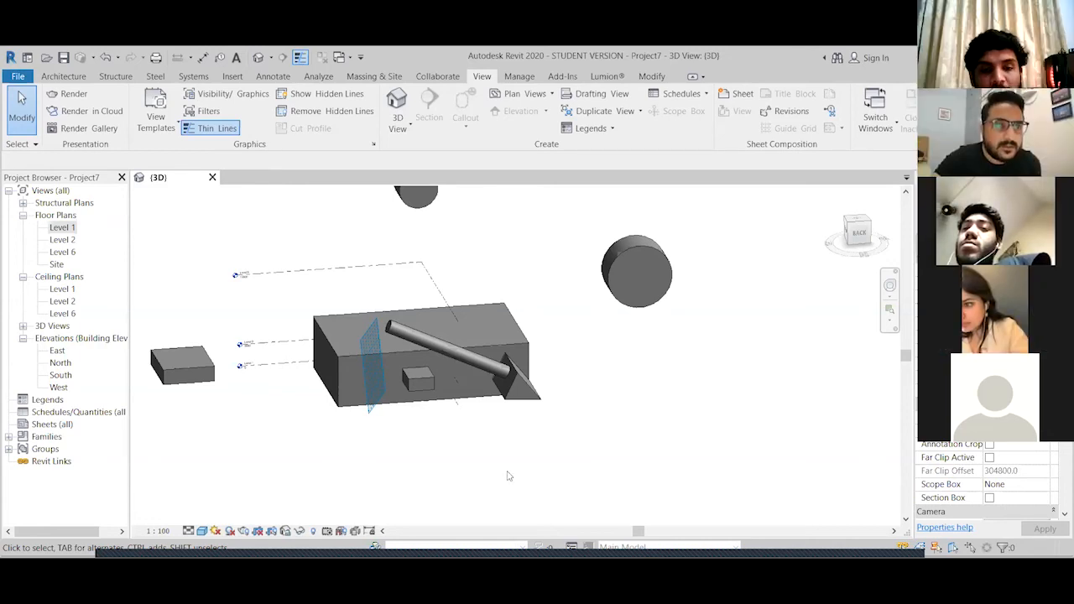
Open the large box's in-place extrusion sketch to inspect its profile, and finish the model without changing the sketch
left_click(335, 334)
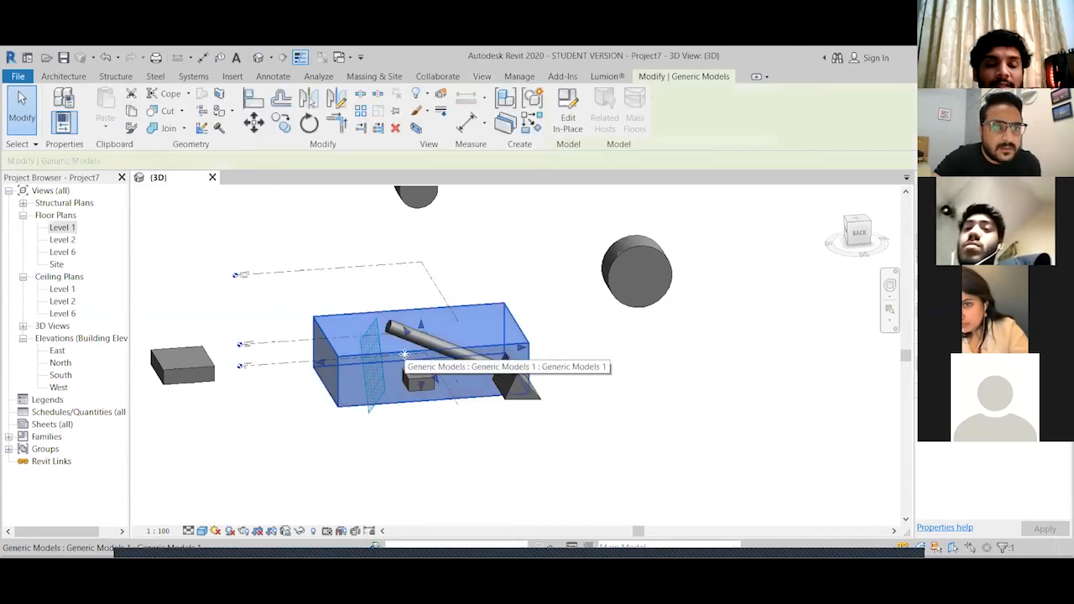
left_click(568, 118)
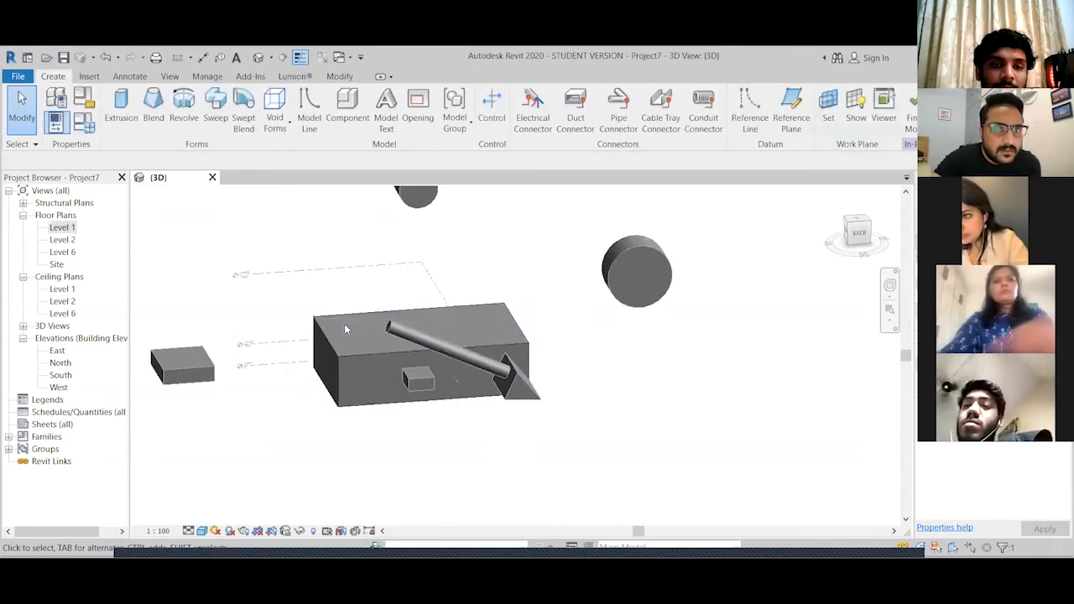
left_click(328, 336)
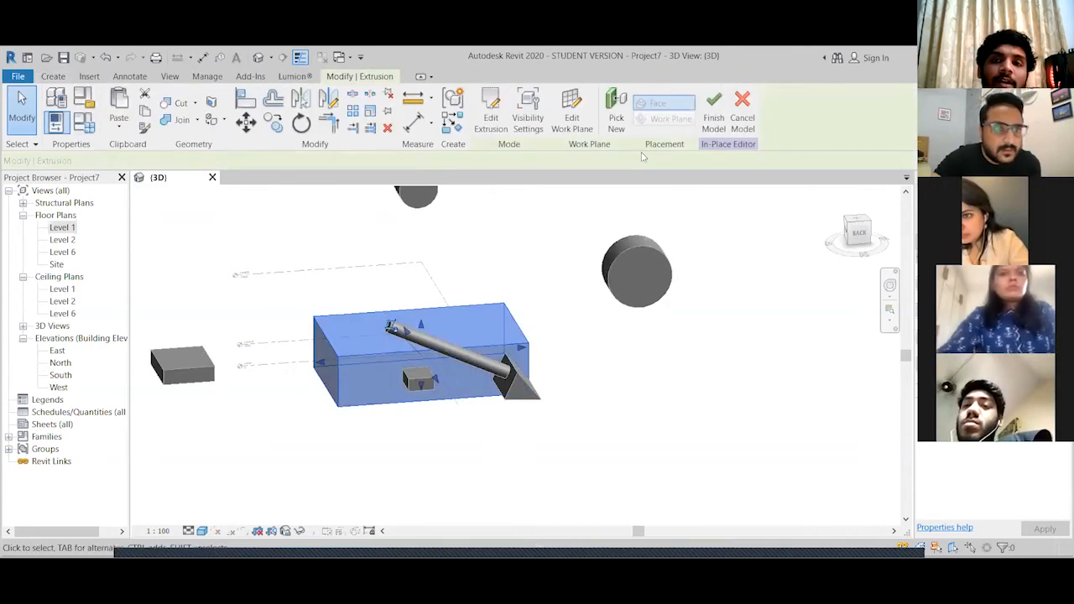
left_click(491, 118)
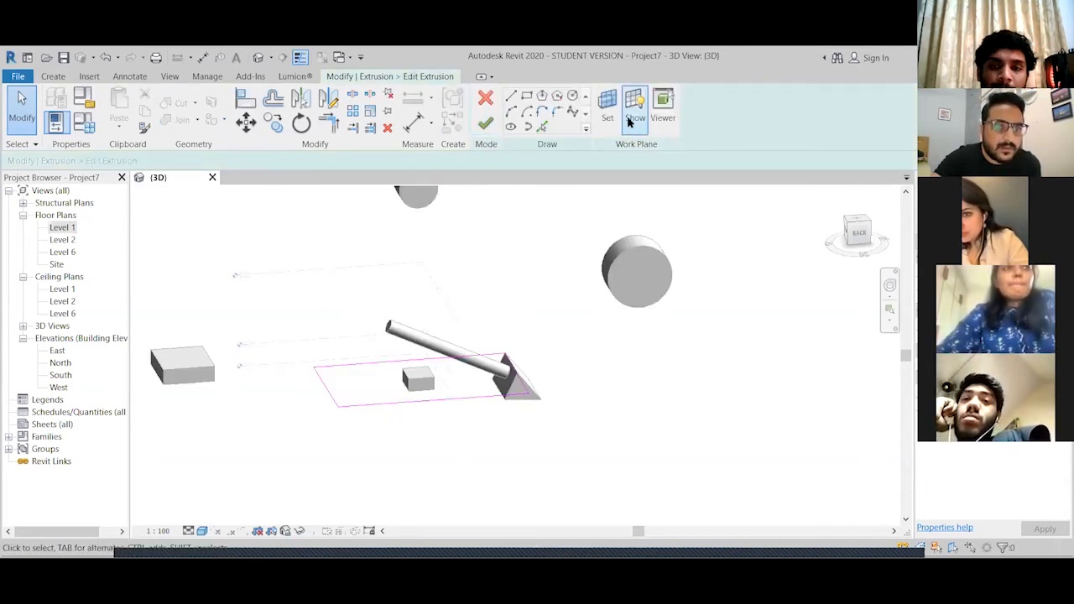
left_click(491, 123)
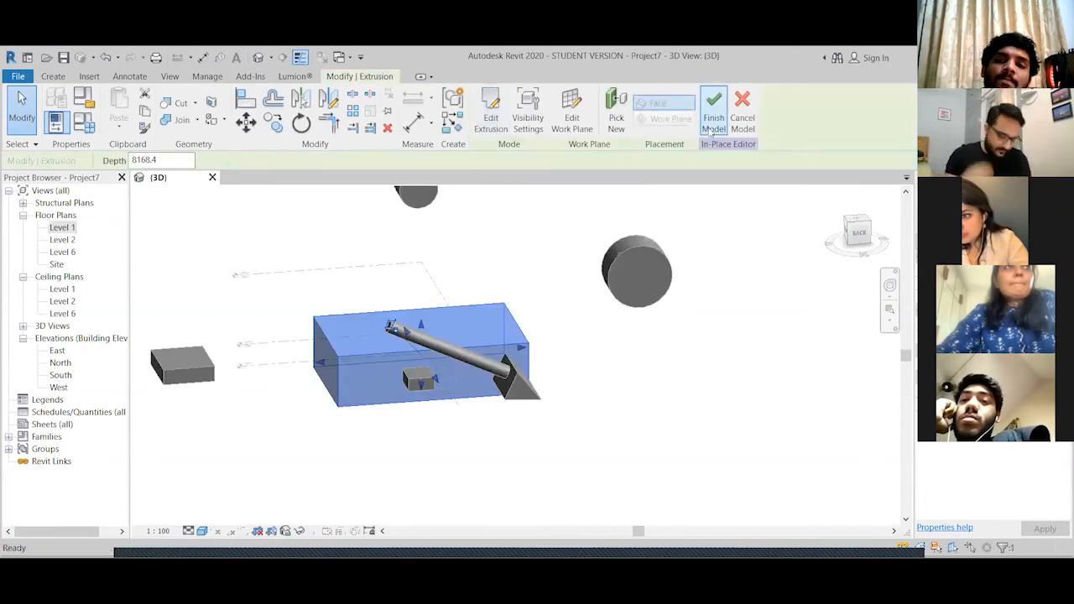
left_click(713, 109)
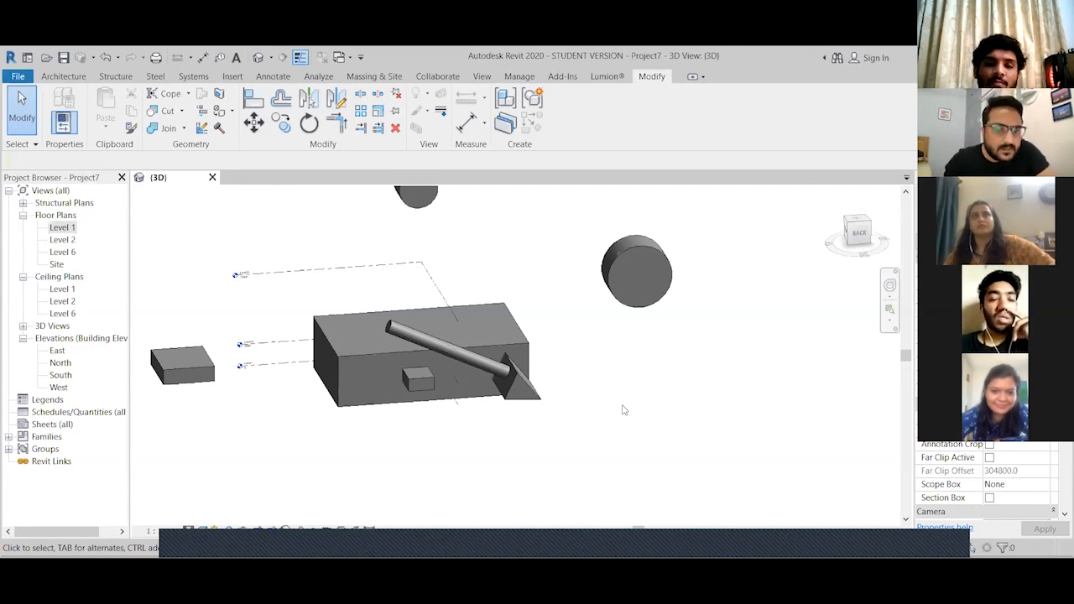
Mark Autodesk Revit 2020 with all its components in the Autodesk Uninstall Tool, and close the tool without uninstalling
left_click(616, 530)
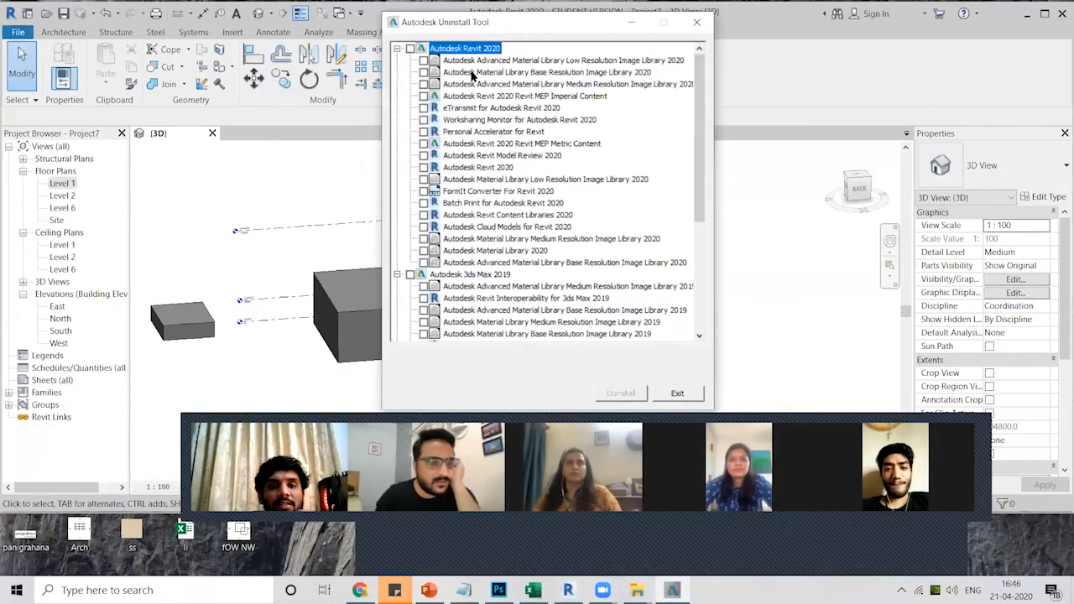
left_click(410, 49)
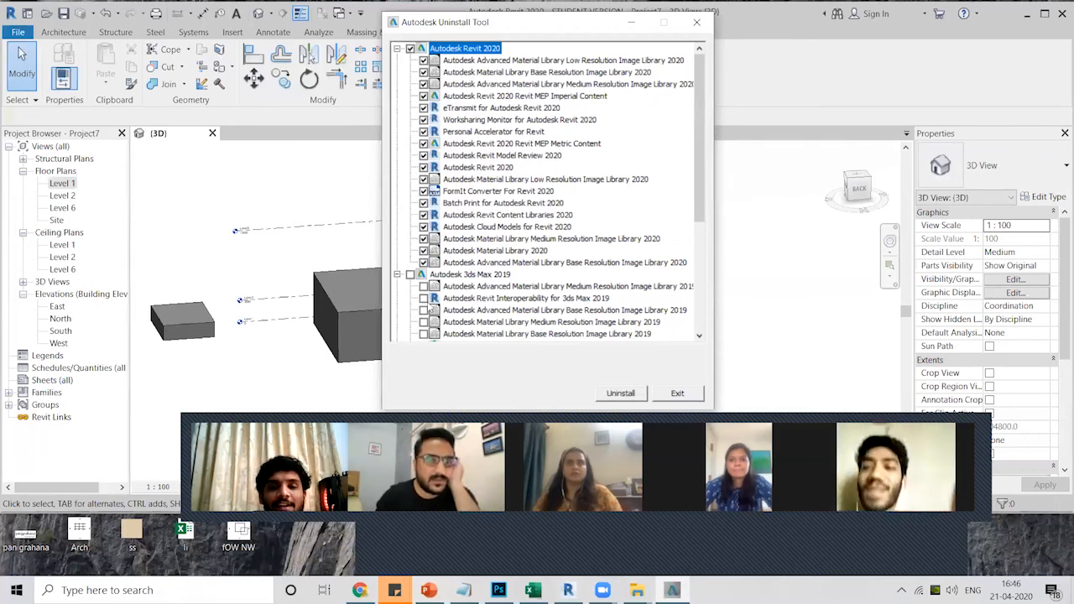
left_click(696, 23)
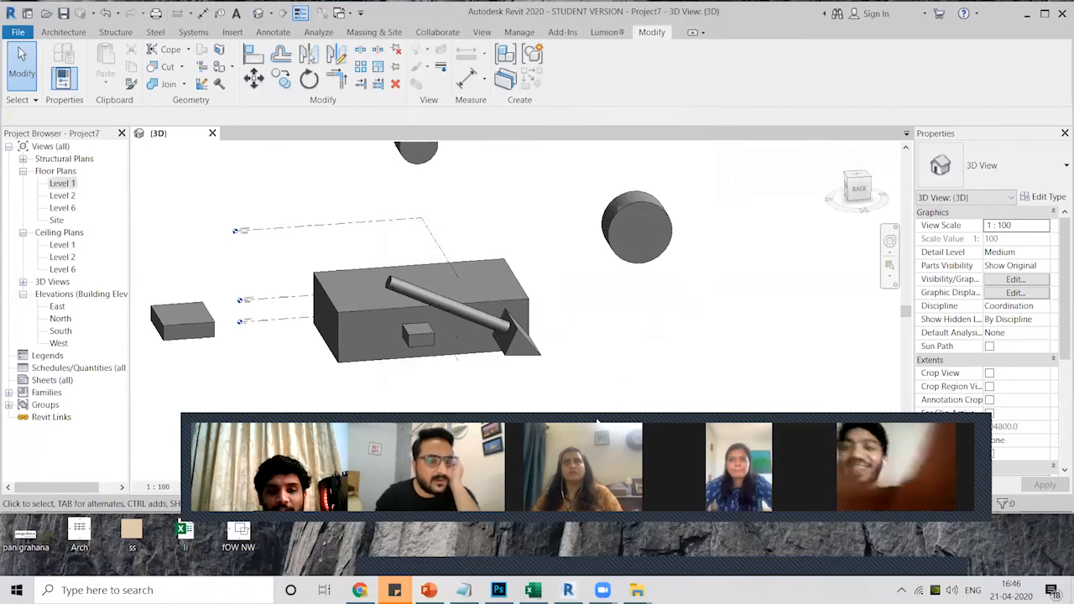
left_click_drag(597, 421, 533, 476)
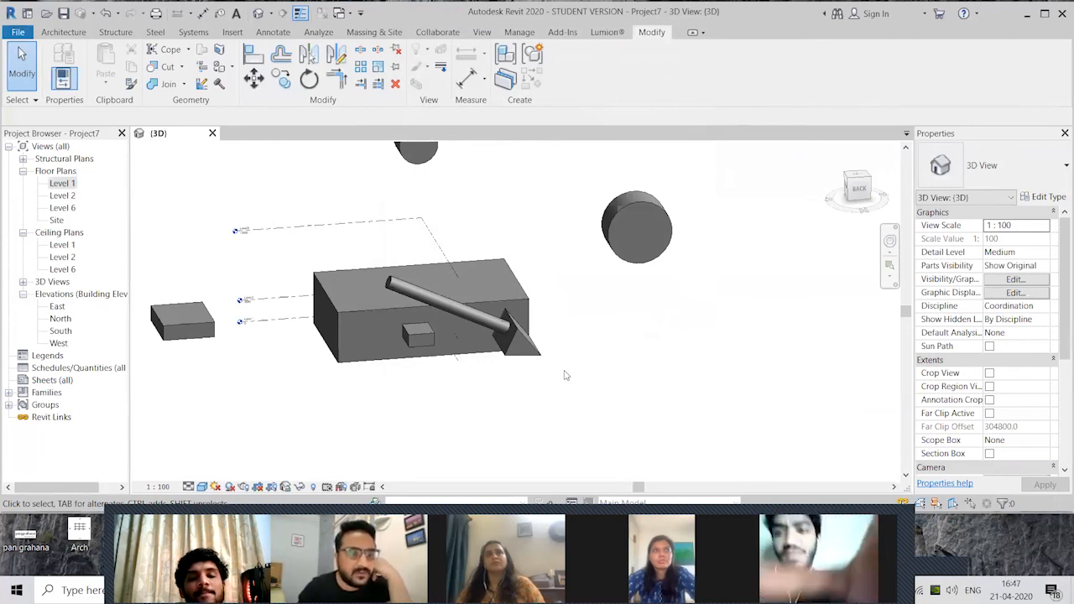
On the Level 1 floor plan, create an in-place component in the Generic Models category with the default name and start an extrusion
double_click(63, 184)
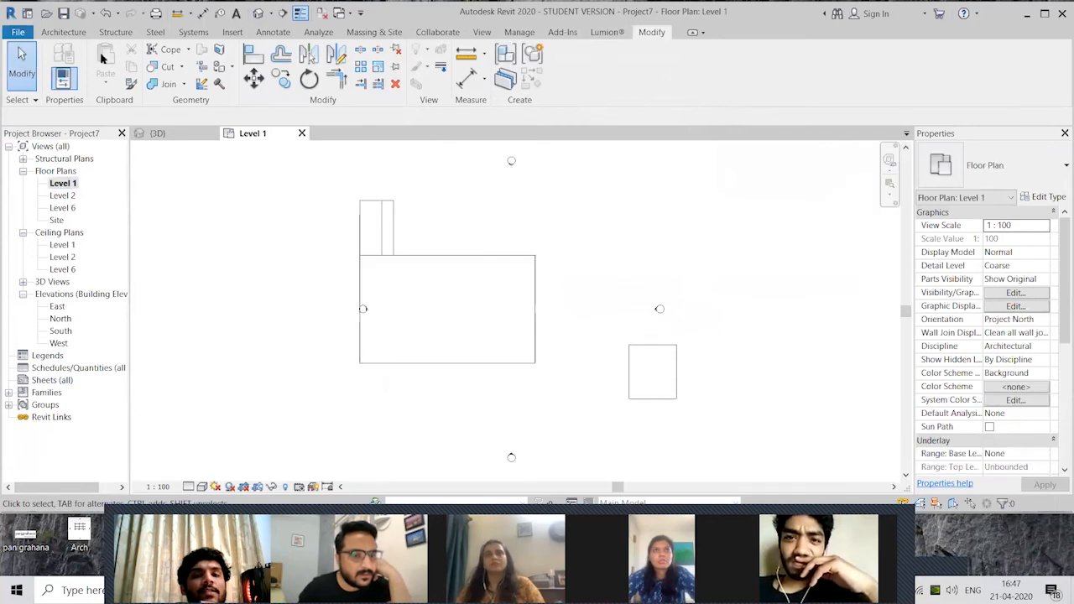
left_click(63, 32)
left_click(166, 84)
left_click(180, 137)
left_click(178, 230)
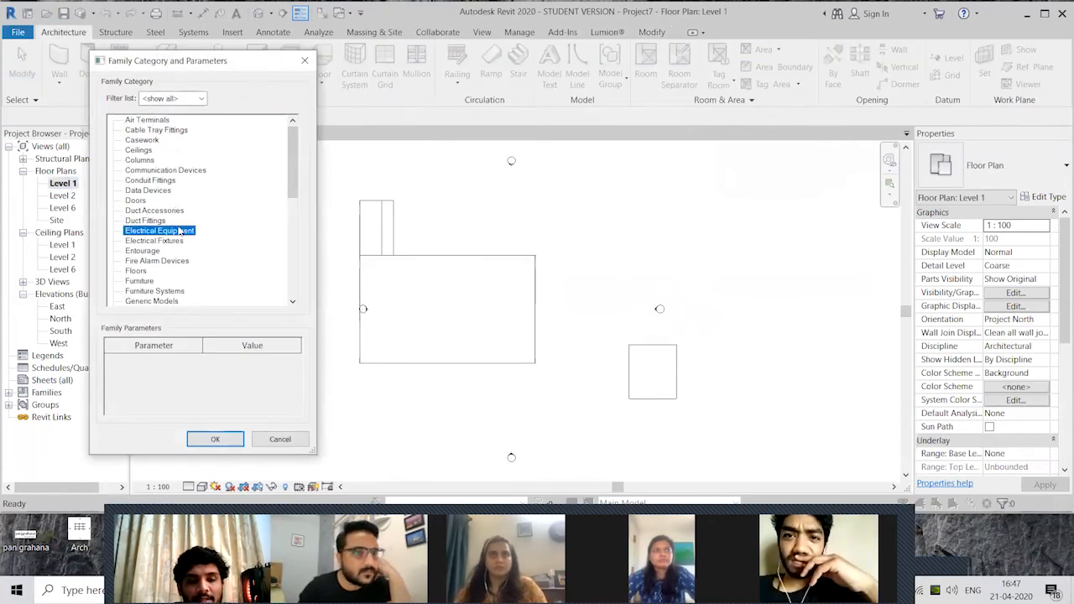
left_click(151, 300)
left_click(215, 439)
left_click(290, 142)
left_click(120, 59)
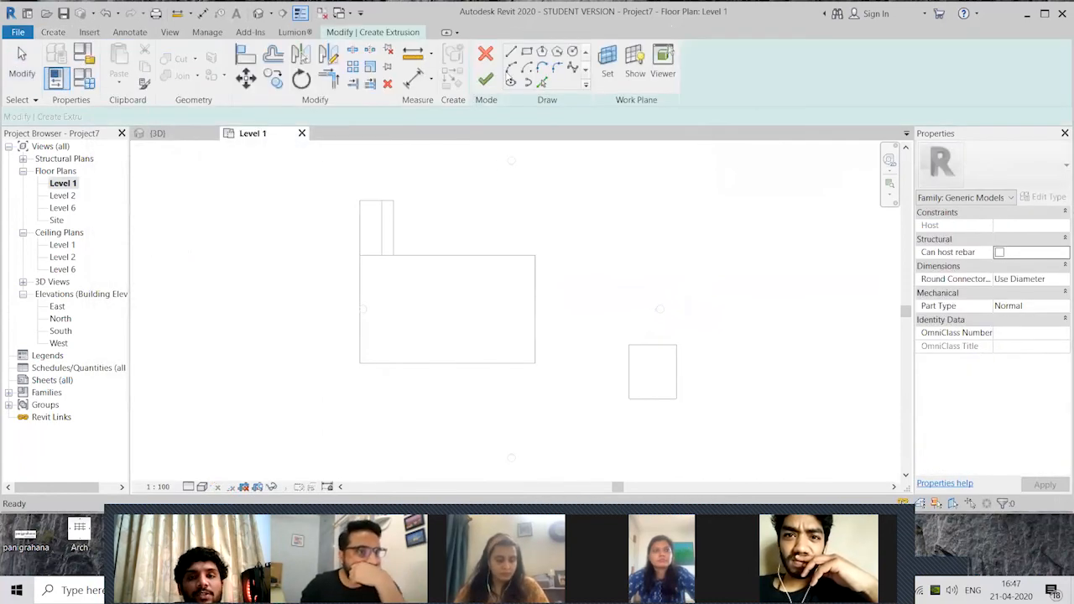
Sketch a rectangle about 12000 by 10000 mm northeast of the large box and finish the extrusion and the in-place model
left_click(526, 51)
left_click(654, 175)
left_click(721, 243)
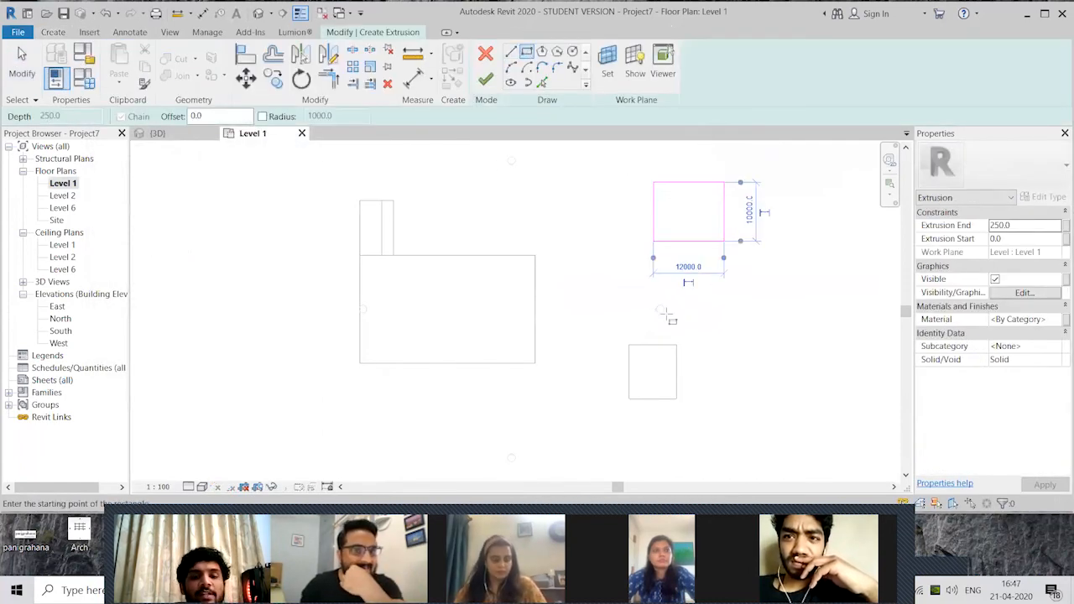
left_click(485, 78)
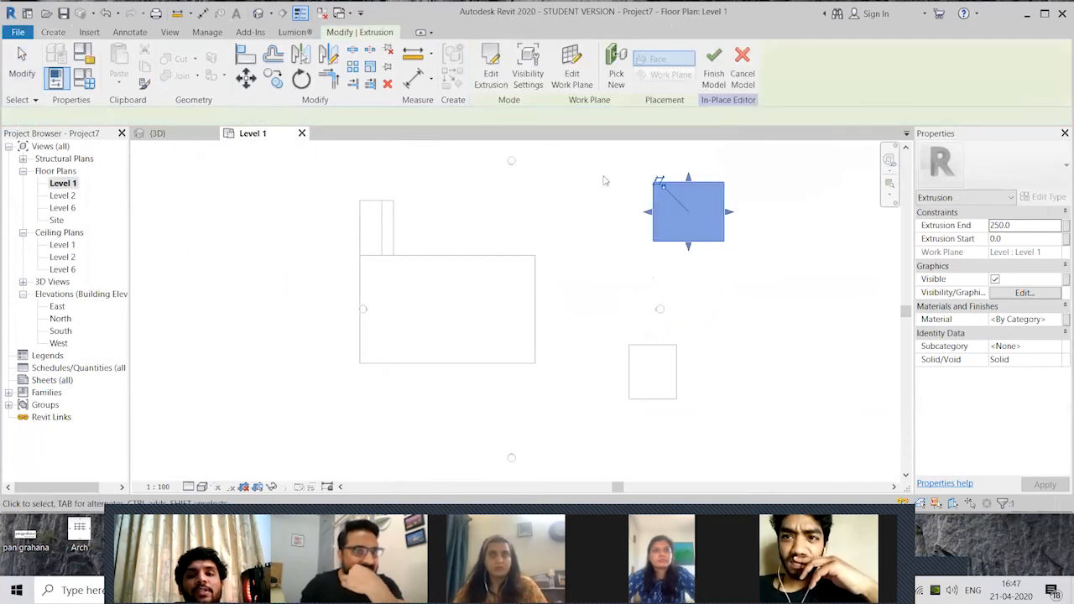
left_click(713, 69)
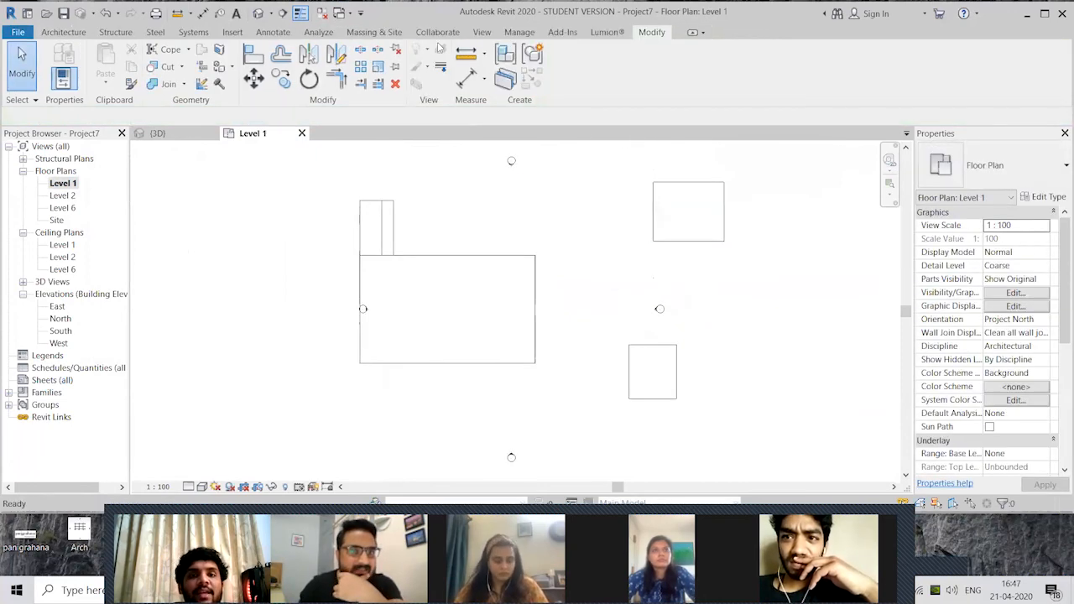
Show the model in 3D and stretch the new flat extrusion upward into a tall block beneath the small box
left_click(482, 31)
left_click(397, 56)
scroll(472, 321, "down", 2)
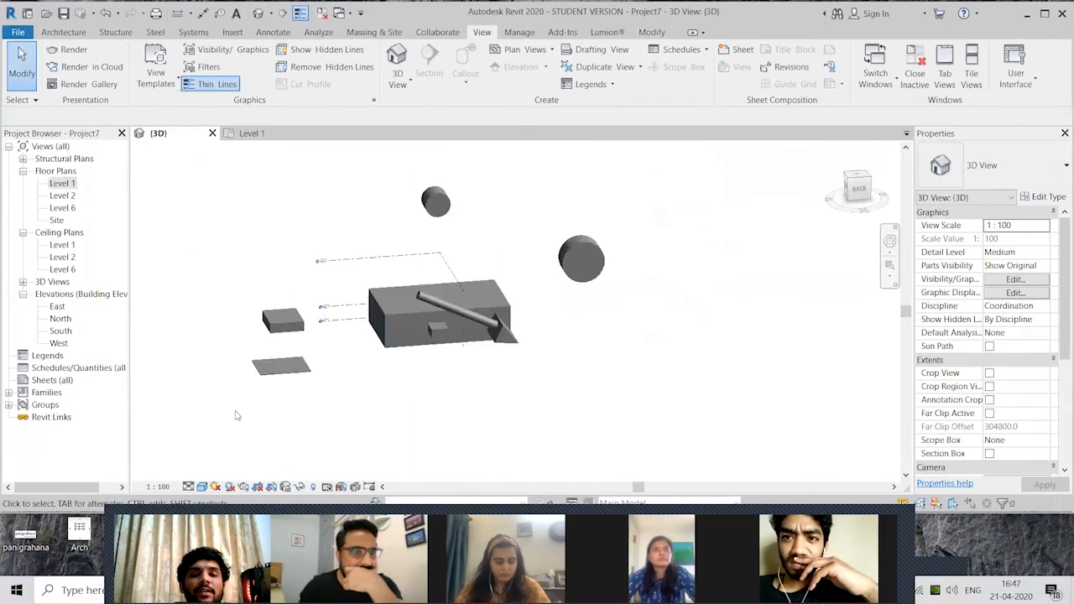
left_click(253, 376)
scroll(252, 377, "up", 2)
left_click_drag(304, 360, 300, 323)
left_click(391, 388)
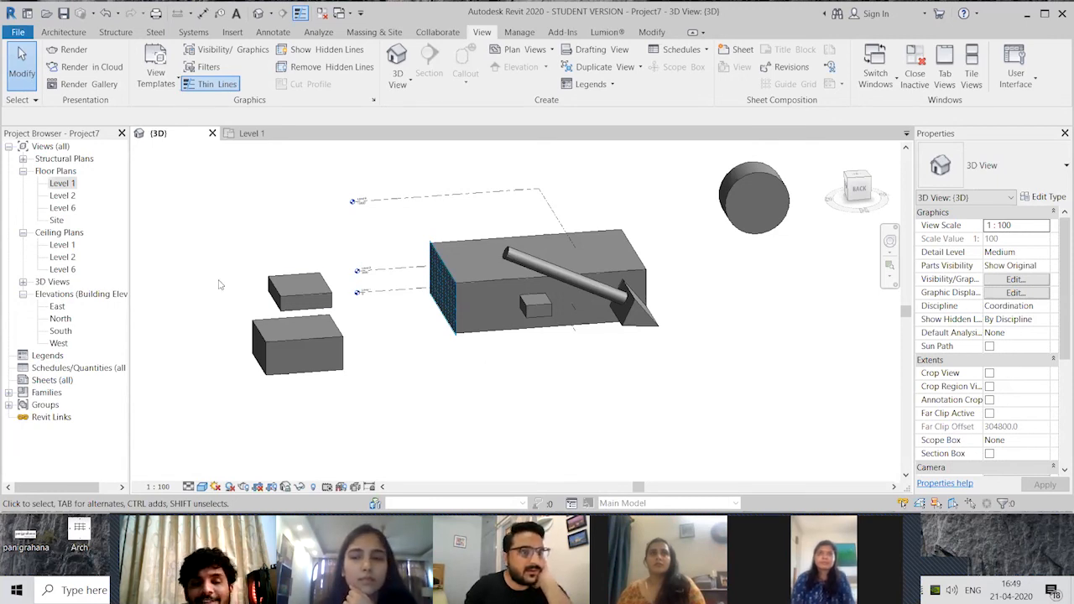
double_click(62, 184)
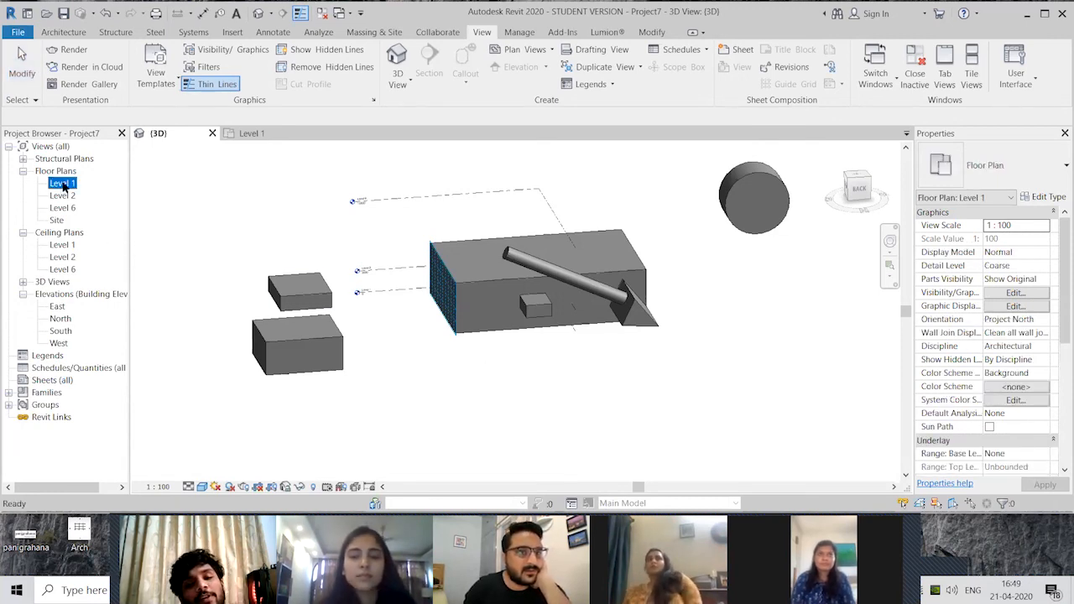
left_click(396, 62)
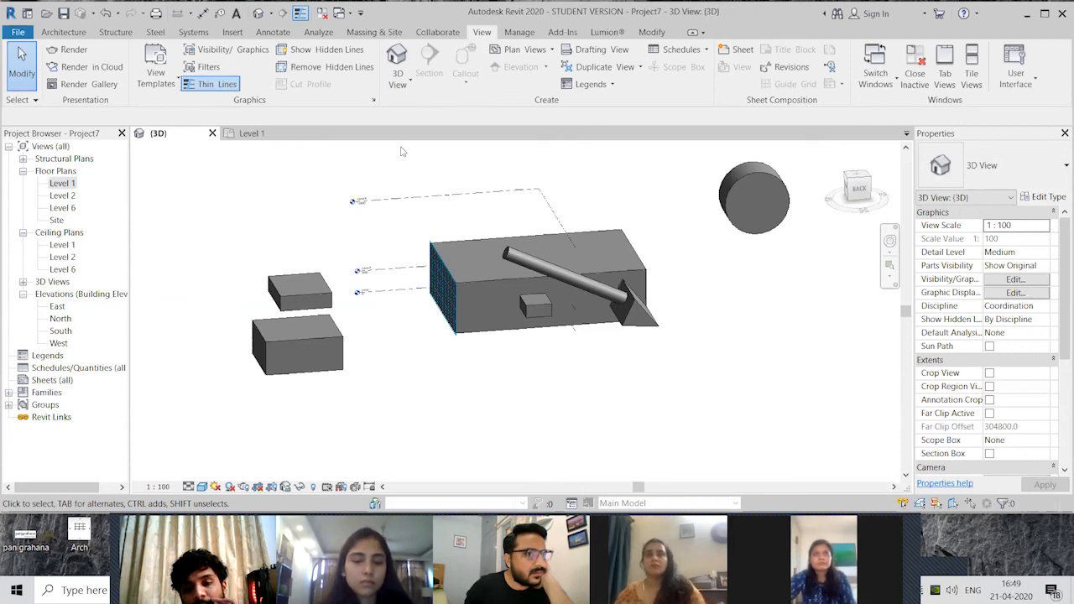
key("XF86AudioRaiseVolume")
key("XF86AudioLowerVolume")
key("XF86AudioLowerVolume")
key("XF86AudioLowerVolume")
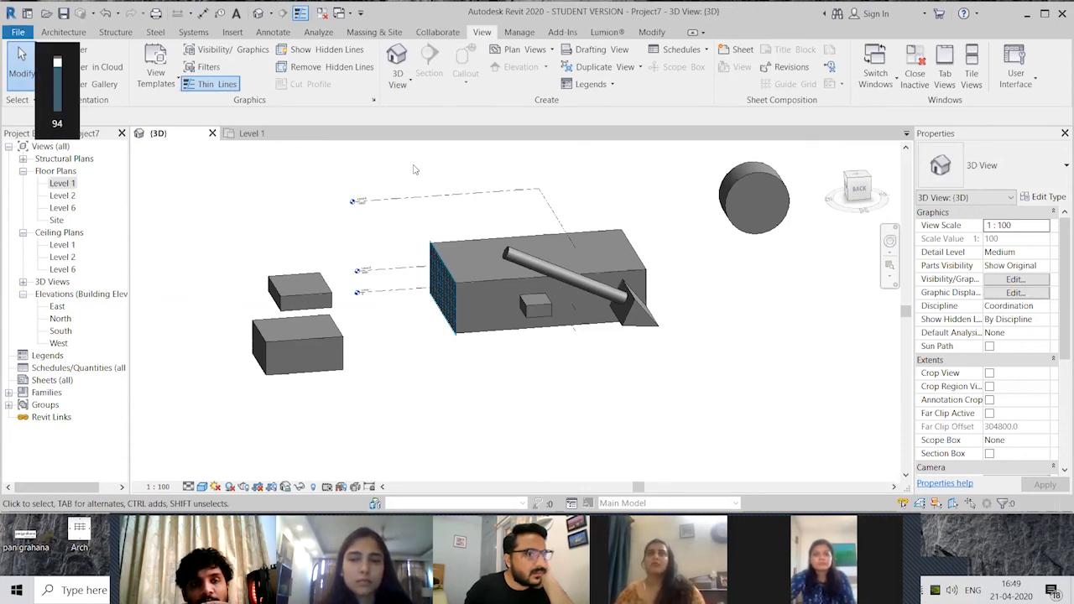